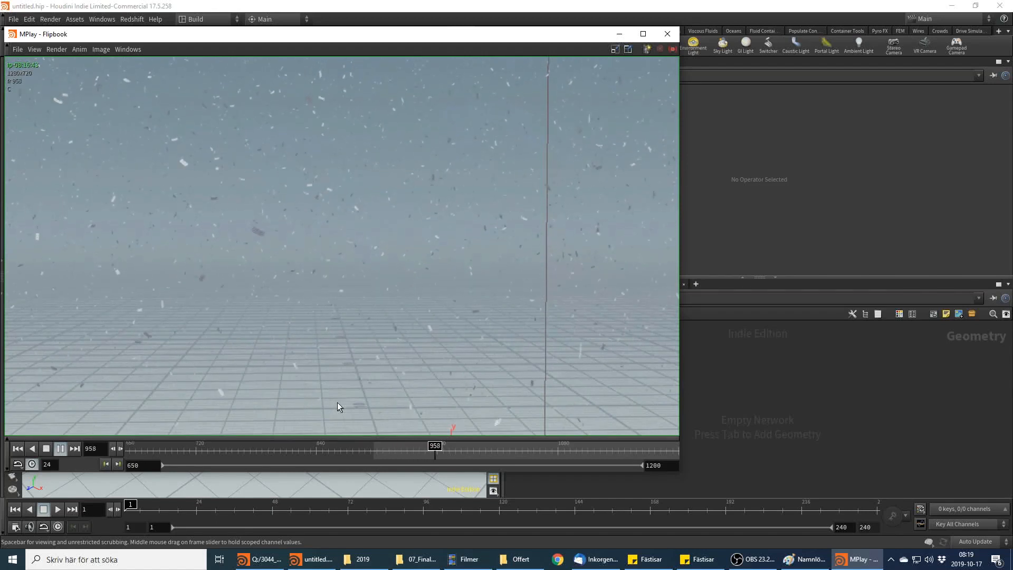
Stop the flipbook playback, minimize the MPlay window and go into the empty geo1 geometry network
click(46, 450)
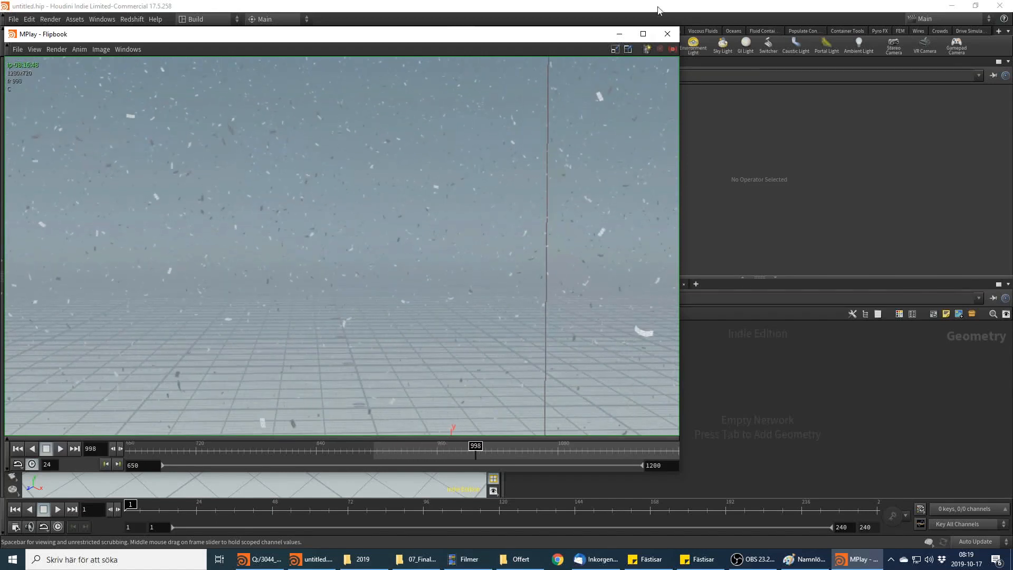
click(620, 33)
key(Tab)
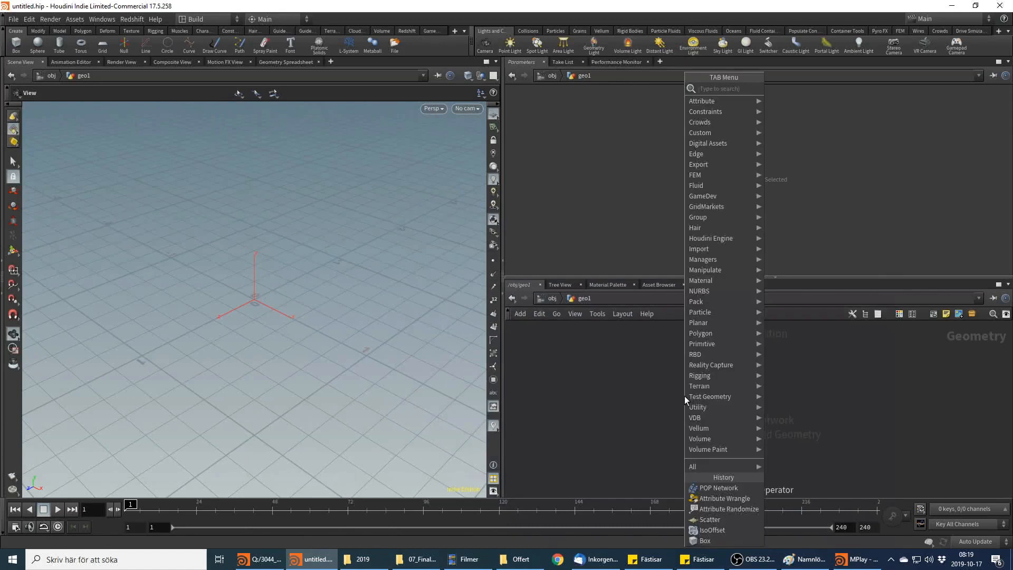
key(Escape)
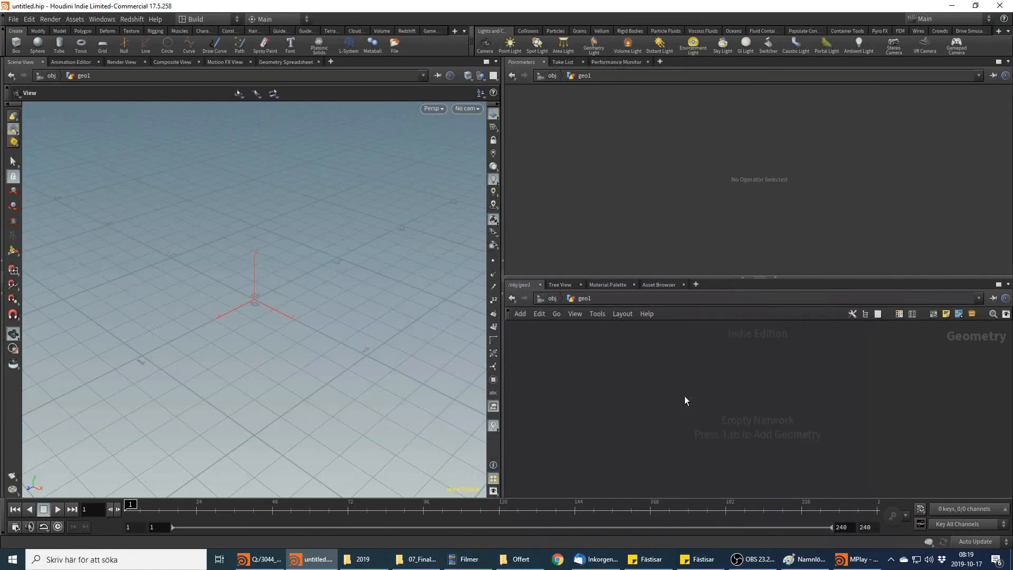
click(553, 299)
double_click(679, 367)
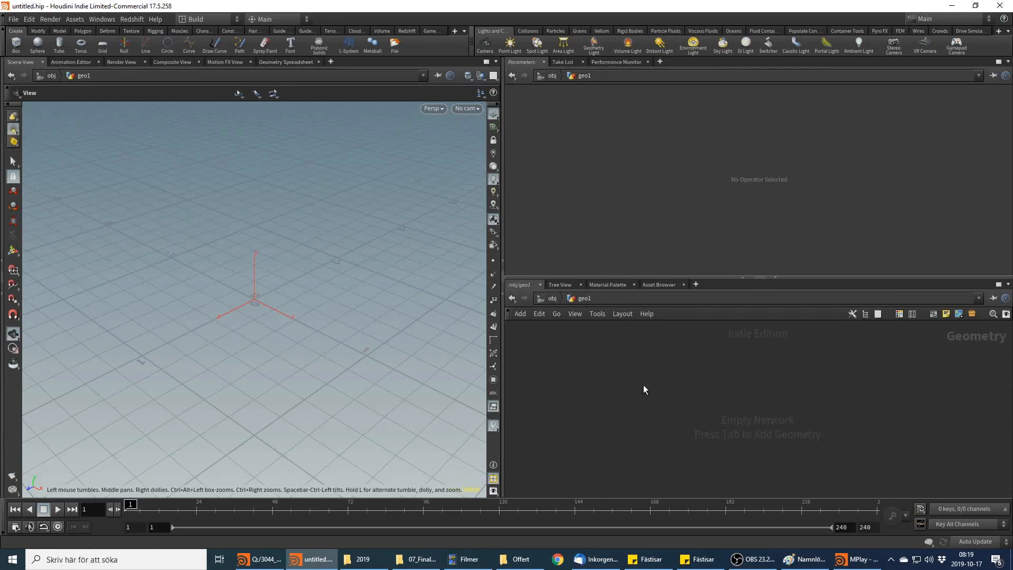
Add a Box node to the empty geometry network
key(Tab)
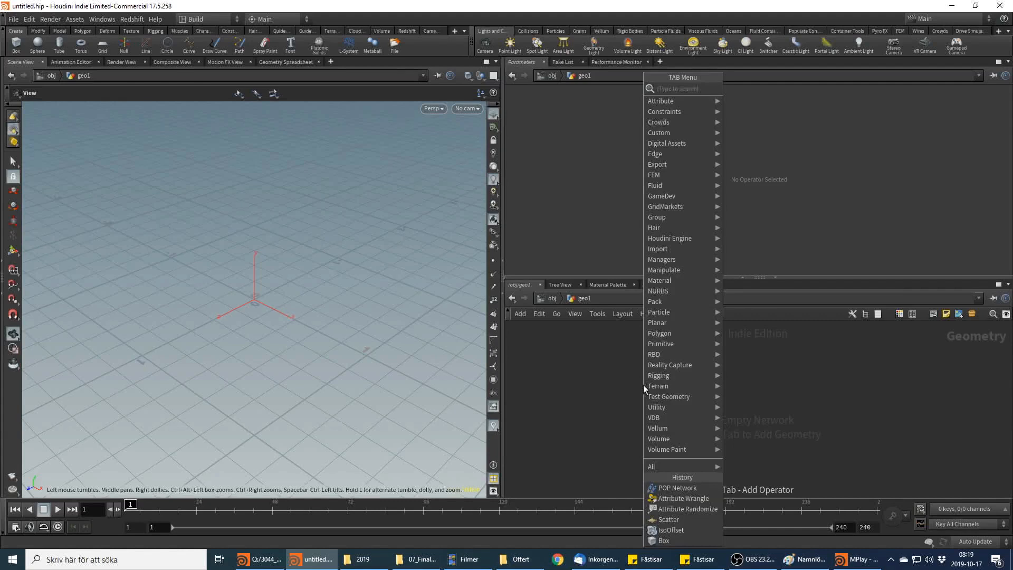
text(box)
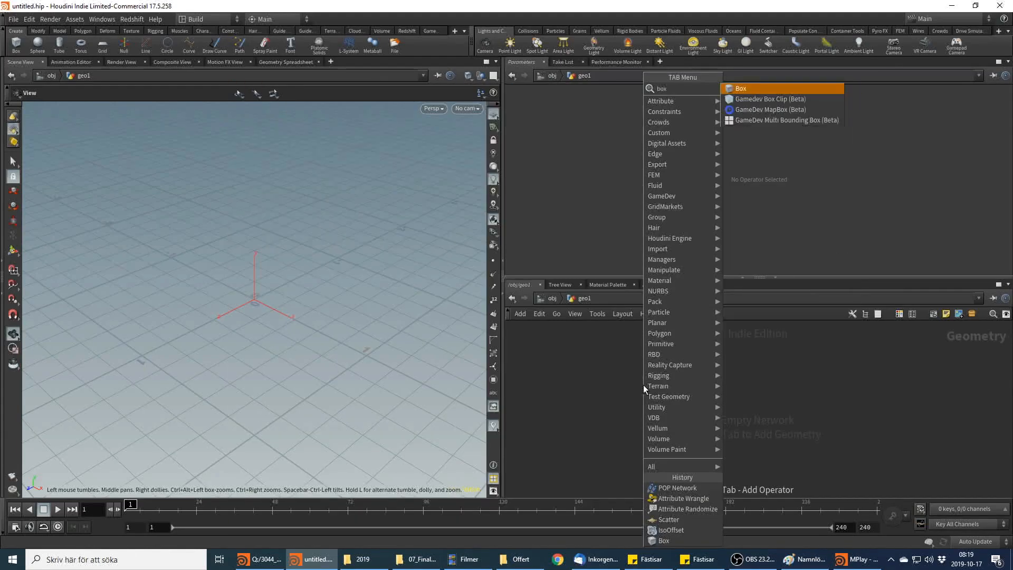
key(Return)
click(644, 386)
Set the box's size to 10, 1, 10 and its center Y to 8
click(623, 144)
text(0)
key(Tab)
key(Tab)
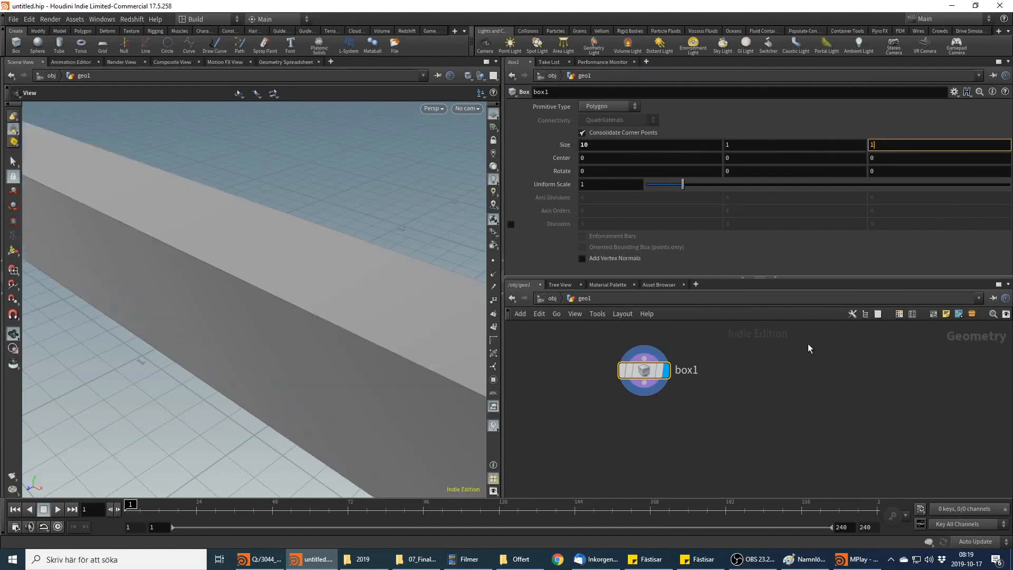
text(0)
key(Tab)
key(Tab)
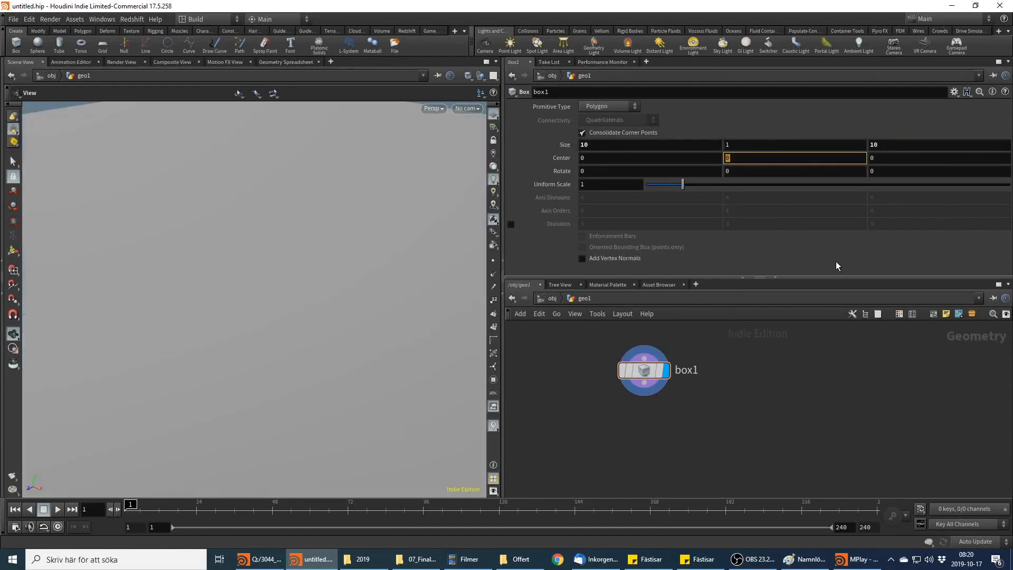
text(8)
key(Return)
drag(380, 230, 370, 312)
Append an IsoOffset node to the box and display its fog volume
key(Tab)
text(iso)
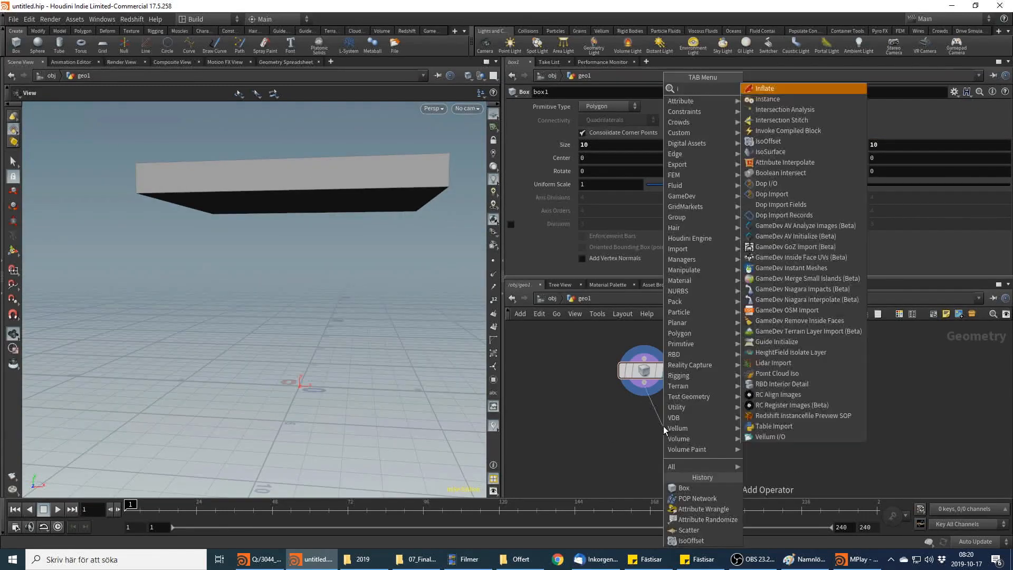
key(Return)
click(664, 426)
click(683, 420)
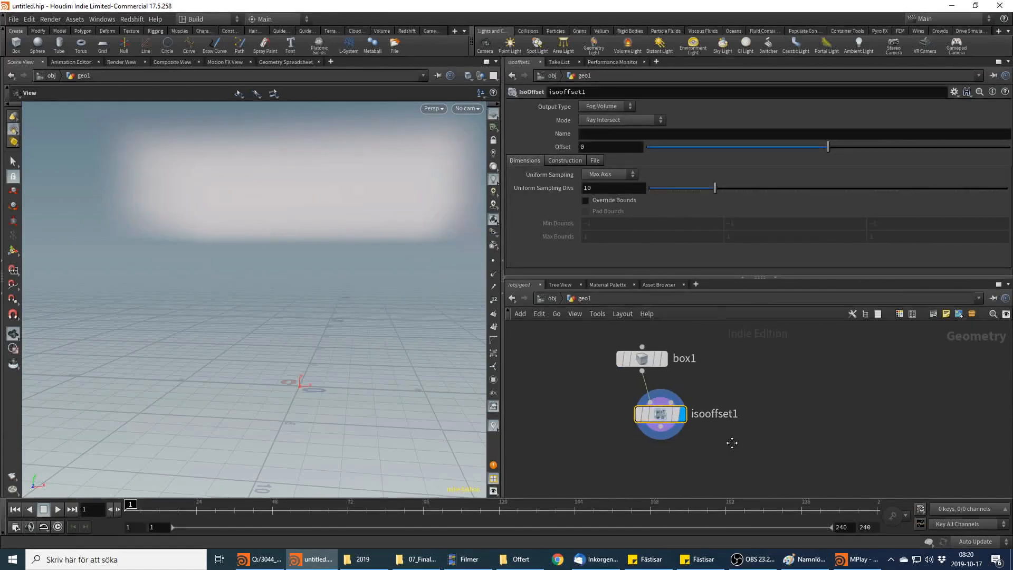
Append a Scatter node to the IsoOffset with a Force Total Count of 1 and display it
click(667, 451)
text(scatter)
key(Return)
click(667, 453)
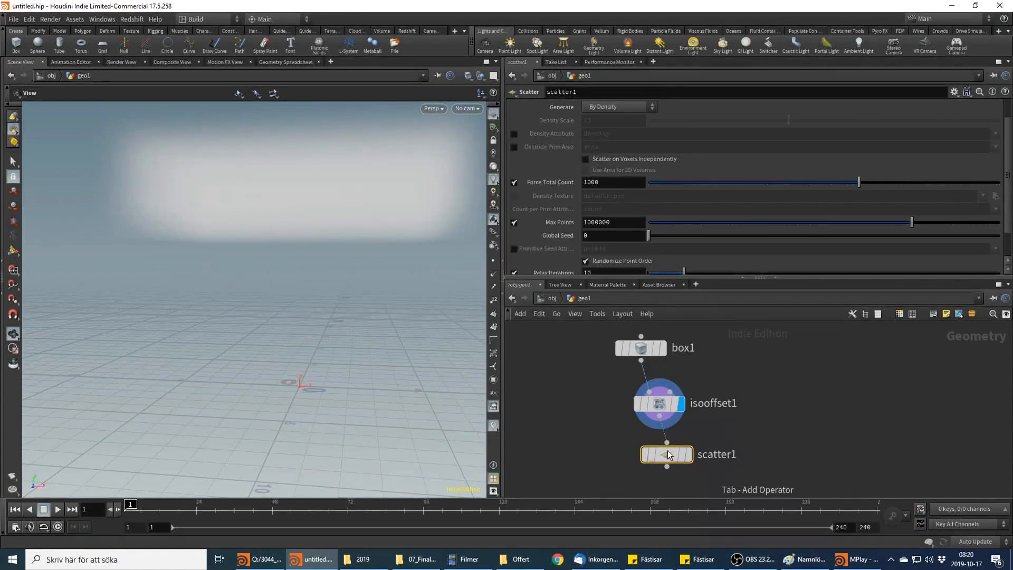
double_click(620, 184)
text(1)
key(Return)
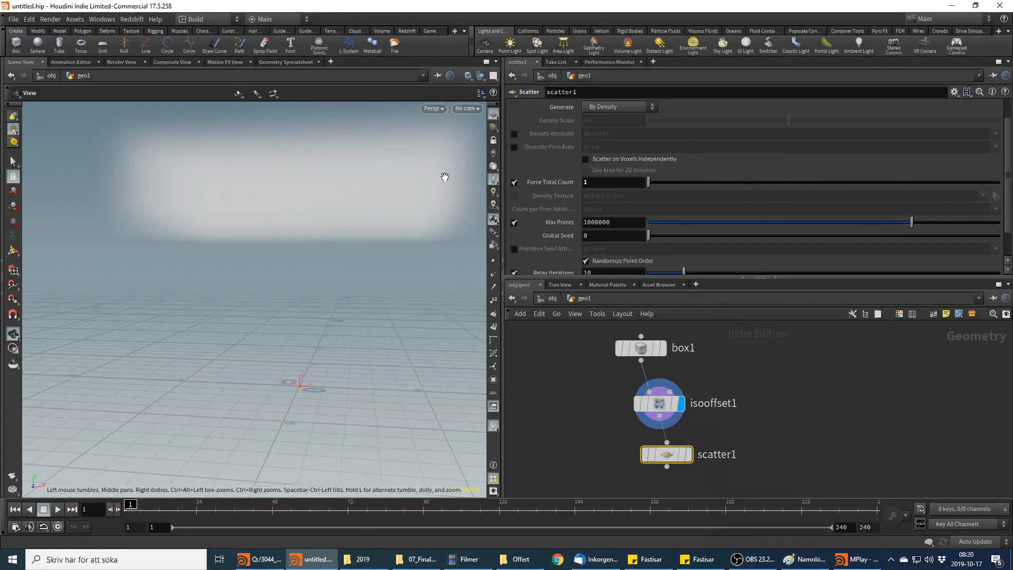
click(689, 455)
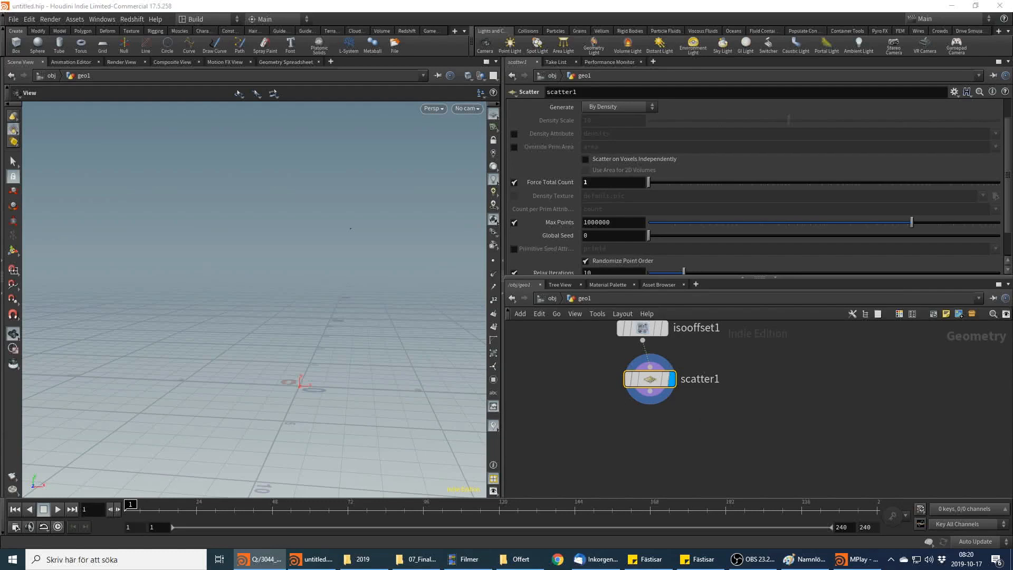
Append an Attribute Randomize node after the Scatter node and display it
click(660, 409)
key(Tab)
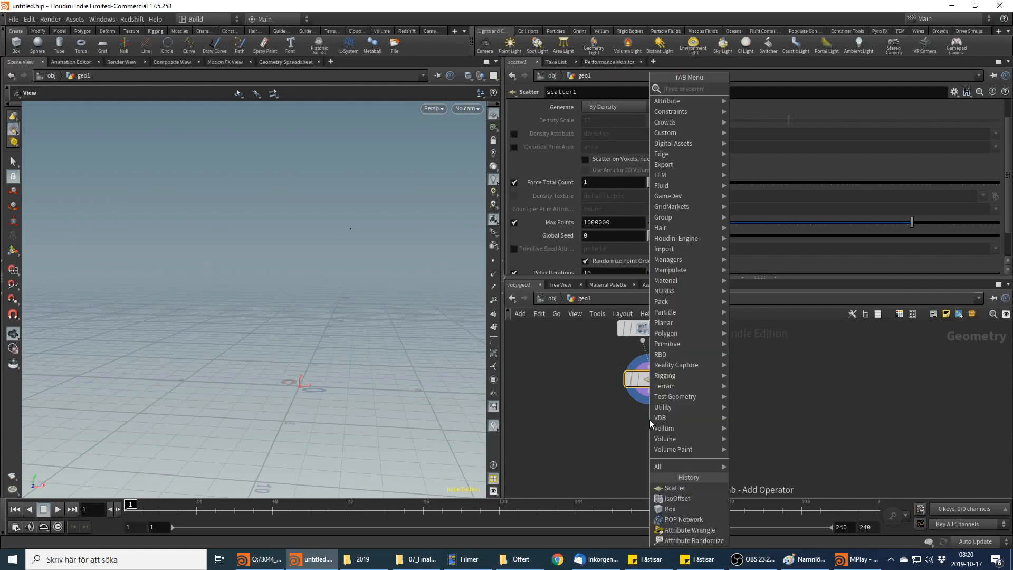
text(attribran)
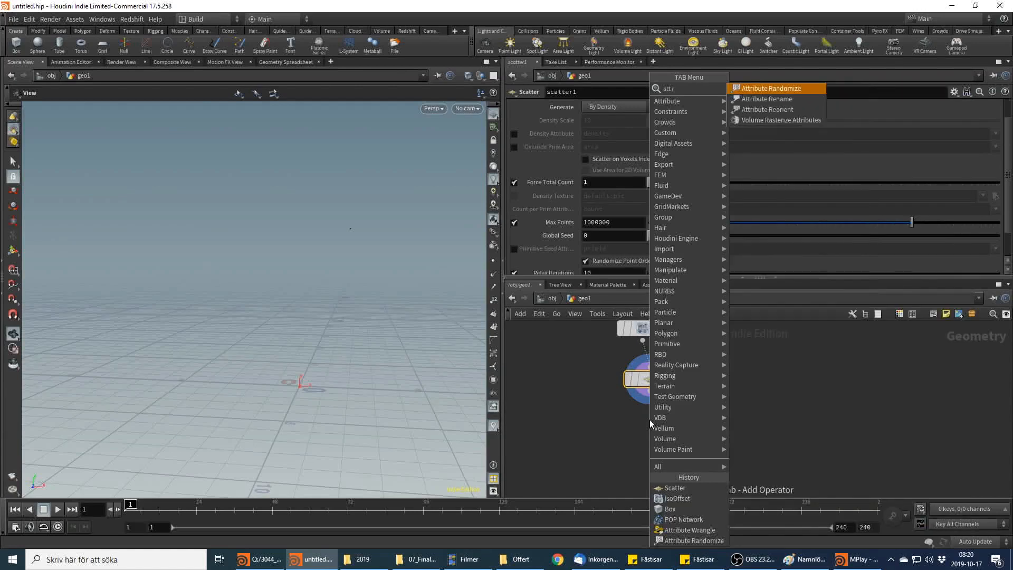
key(Return)
click(650, 422)
click(671, 428)
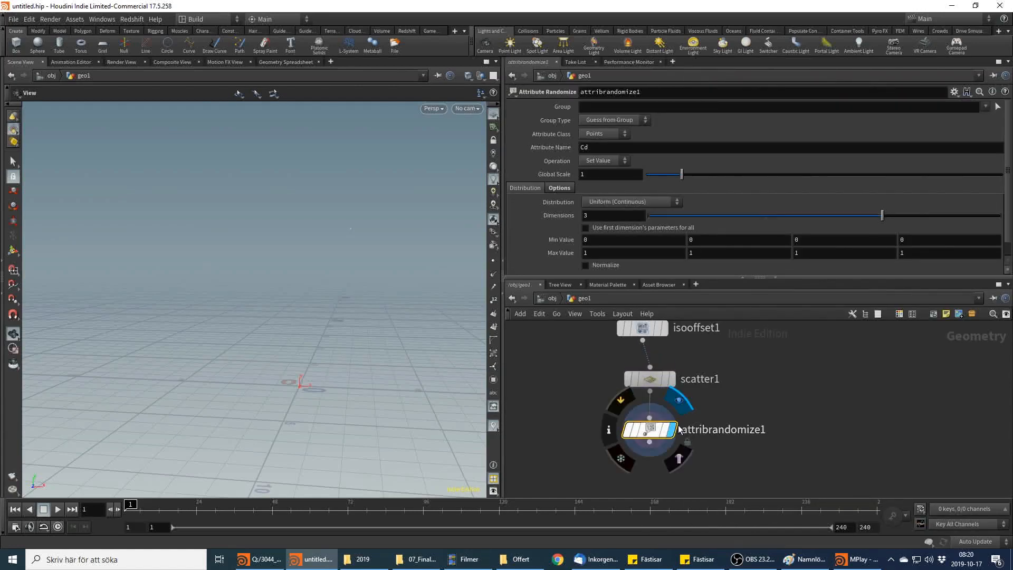
Randomize the orient attribute with 4 dimensions, minimum values of -1 and Normalize enabled
click(626, 146)
text(orient)
key(Tab)
key(Tab)
text(4)
key(Return)
middle_drag(563, 245, 554, 220)
click(586, 265)
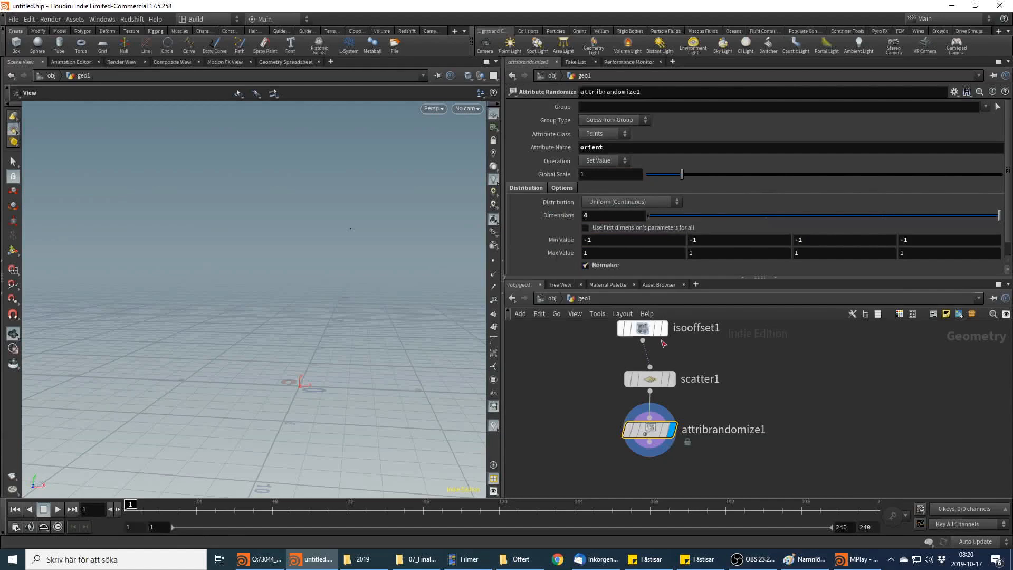
Add a scene-level Marker visualizer with orient as its name, label and attribute
click(494, 425)
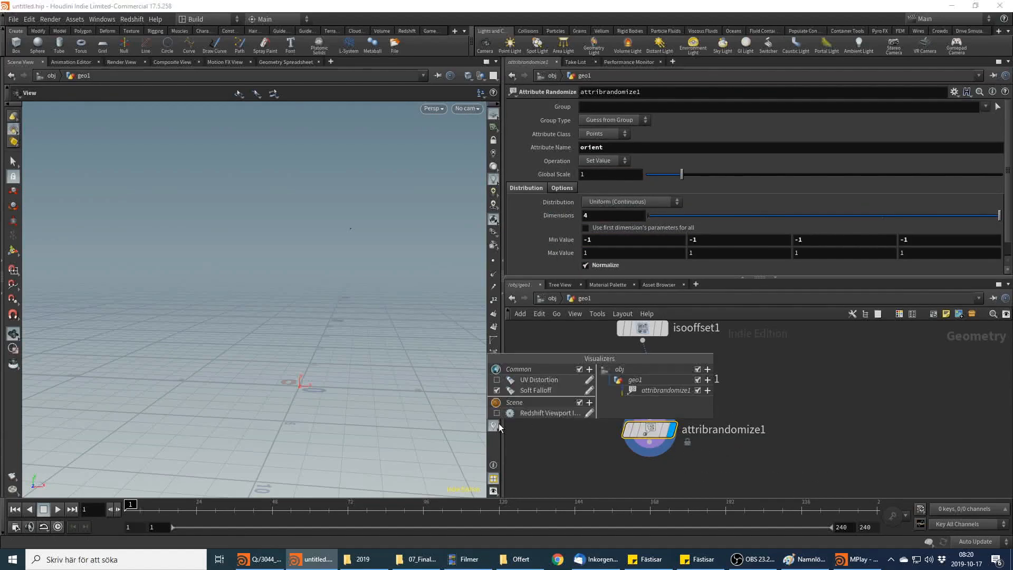
click(590, 402)
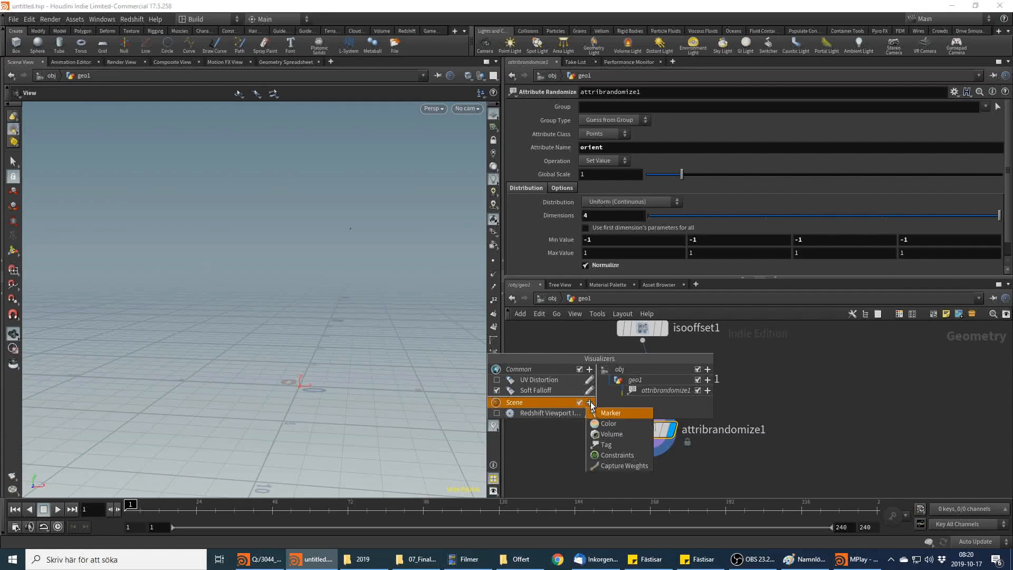
click(621, 412)
drag(604, 291, 500, 293)
text(orient)
key(Tab)
text(orient)
key(Tab)
text(orient)
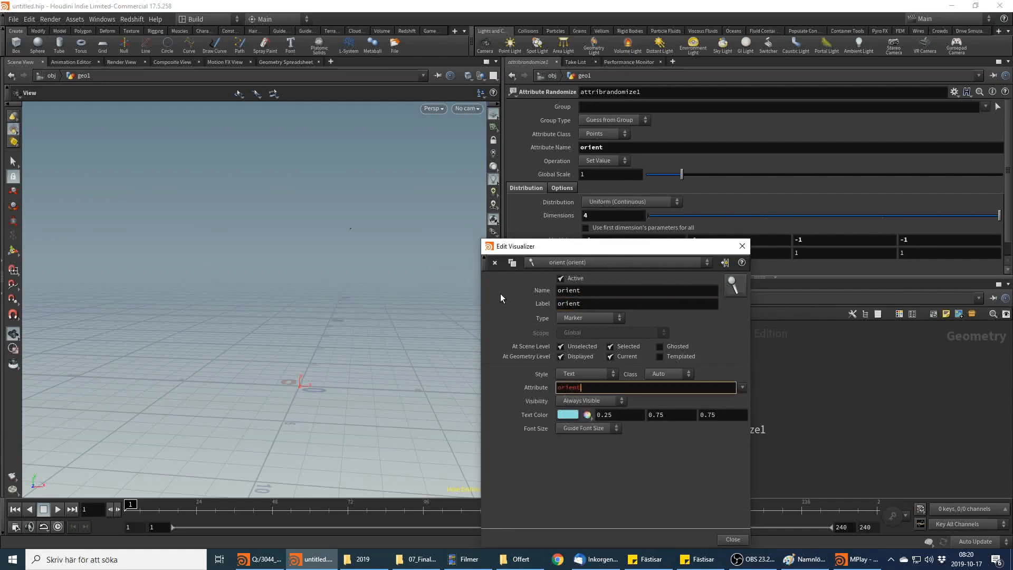
Set the orient visualizer's style to Axes and close its settings
click(576, 372)
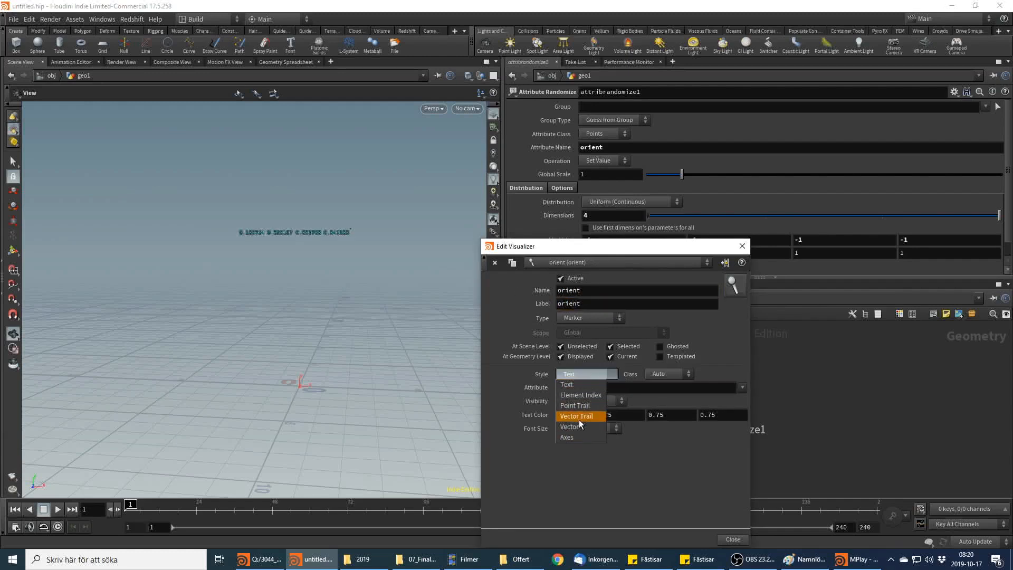
click(584, 438)
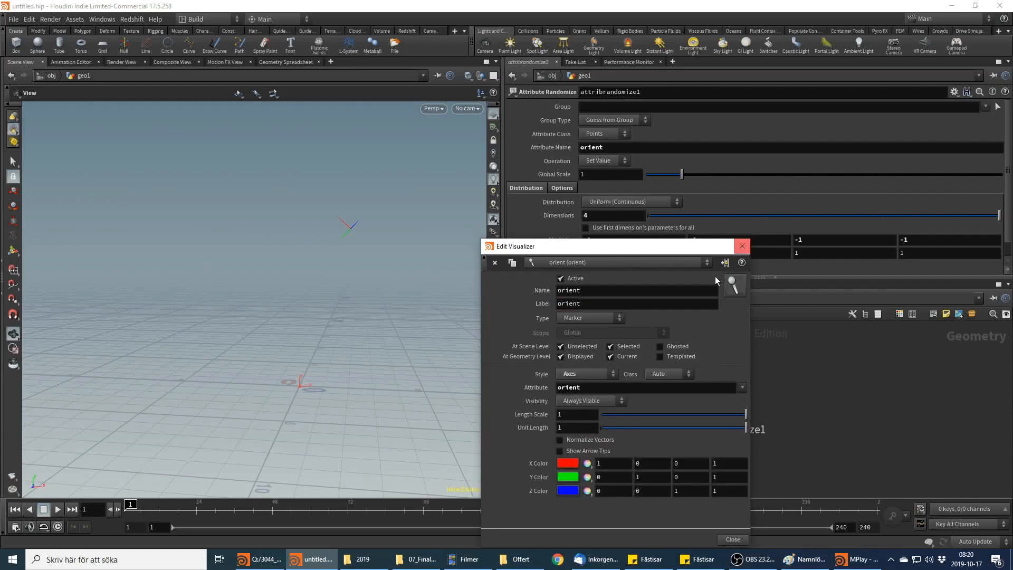
click(741, 245)
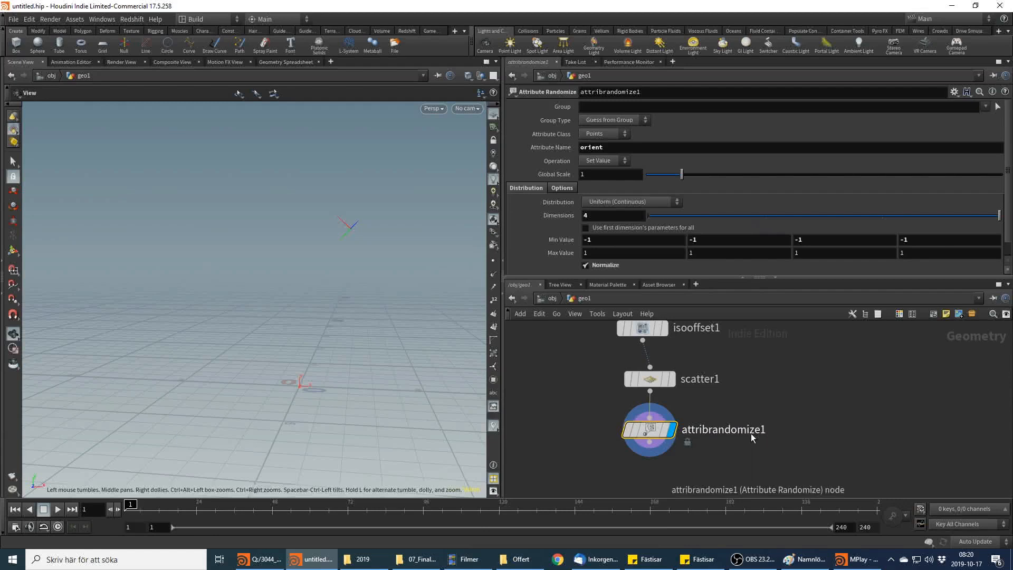
Try adjusting the Scatter node's Force Total Count and leave it at 1
click(650, 379)
mouse_move(659, 182)
mouse_down()
mouse_move(848, 182)
mouse_move(651, 182)
mouse_up()
Append an Attribute Wrangle node after the Attribute Randomize node
middle_drag(735, 480, 767, 406)
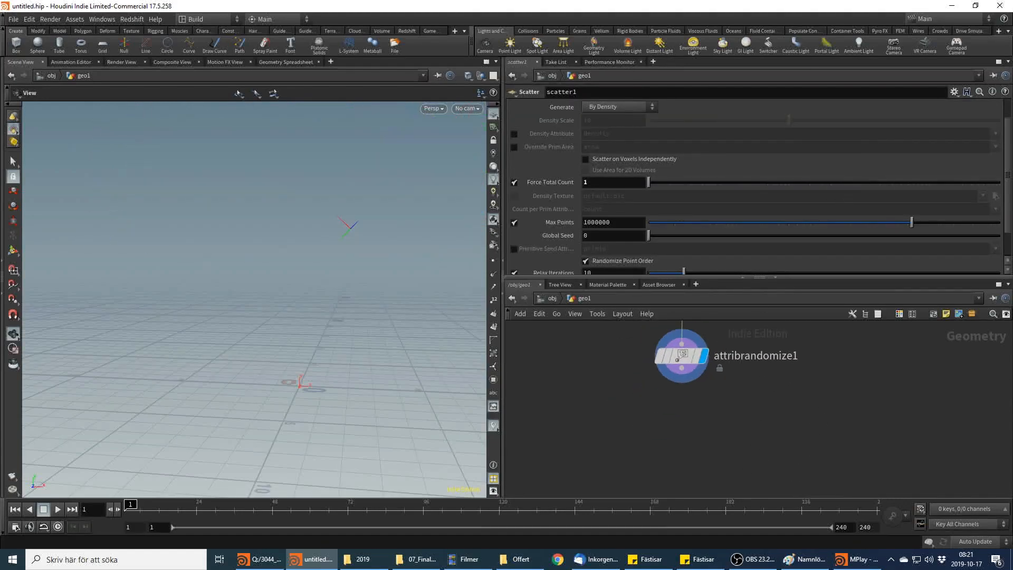
key(Tab)
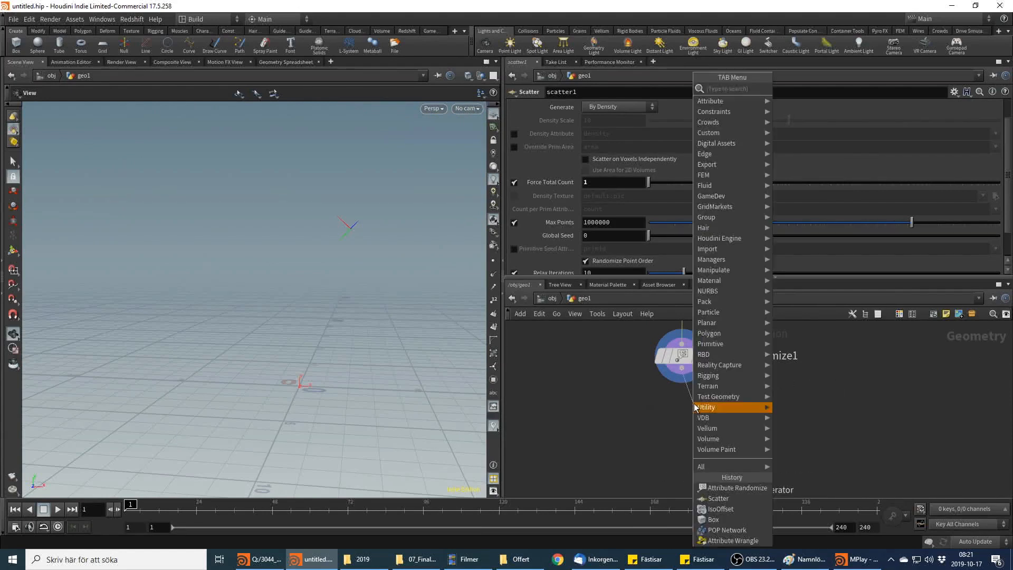
mouse_move(696, 408)
text(att)
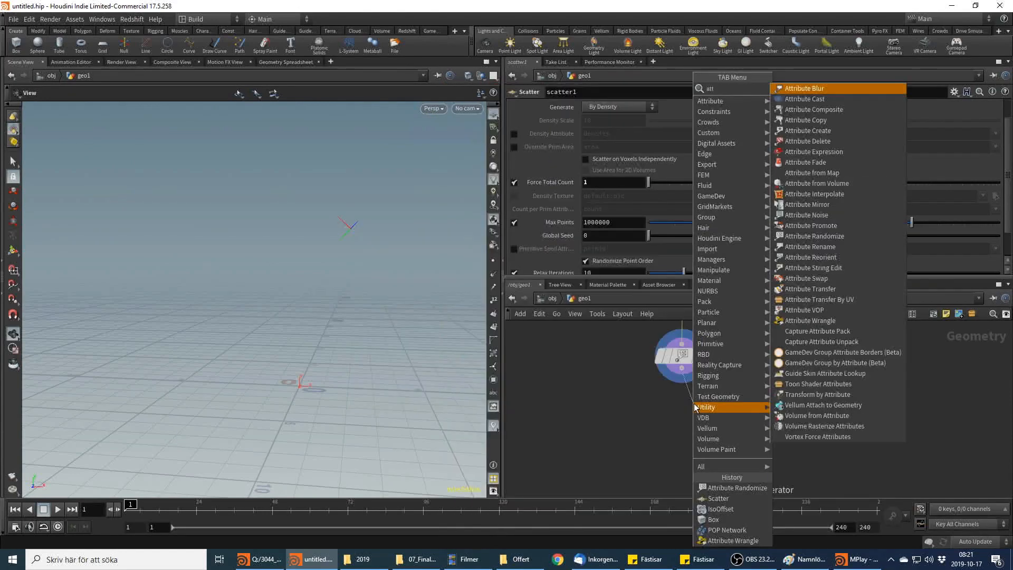
click(810, 321)
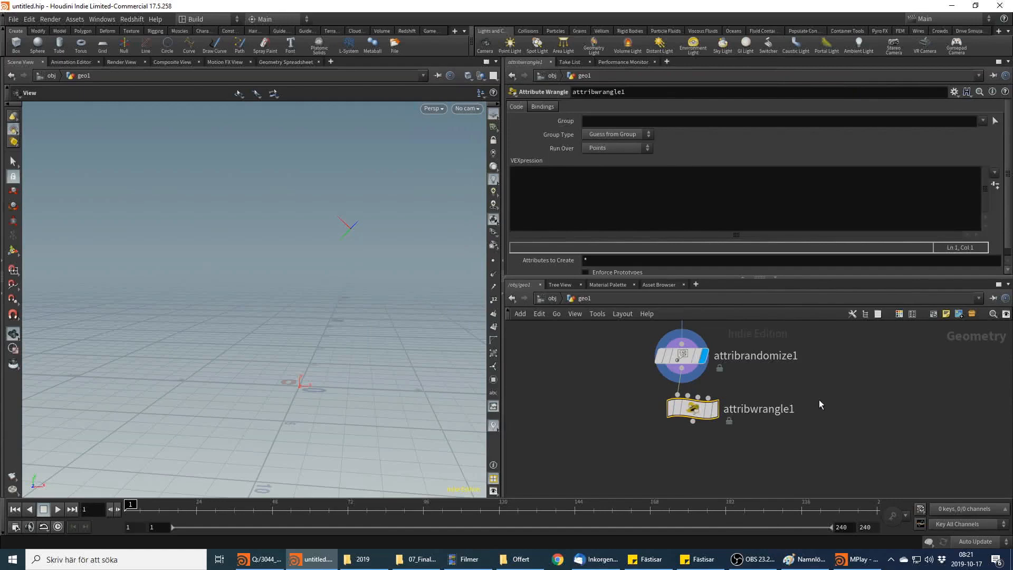
Rename the Attribute Wrangle node to SPin and display it
double_click(760, 409)
text(SPin)
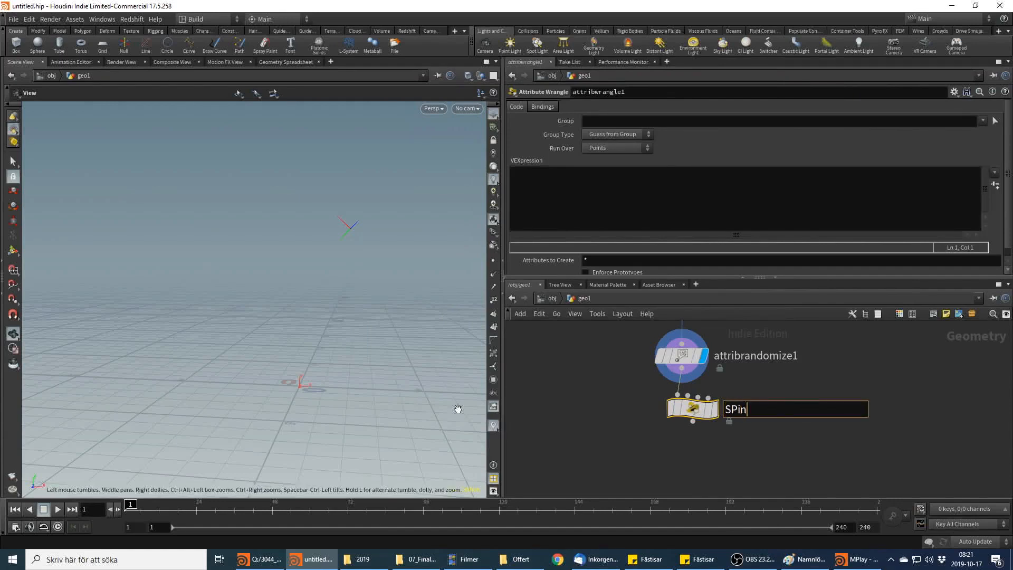
key(Return)
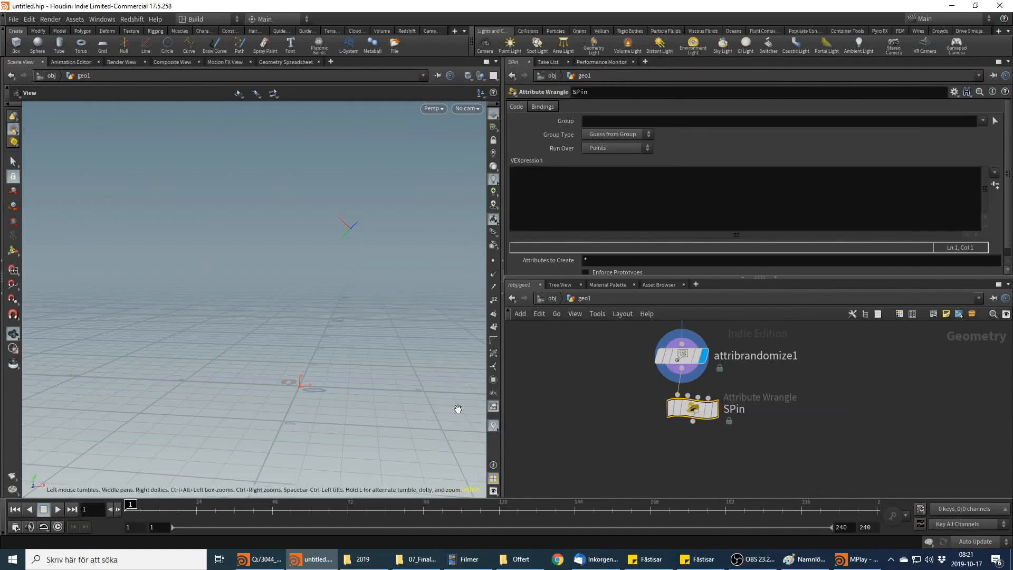
click(713, 409)
key(alt+Tab)
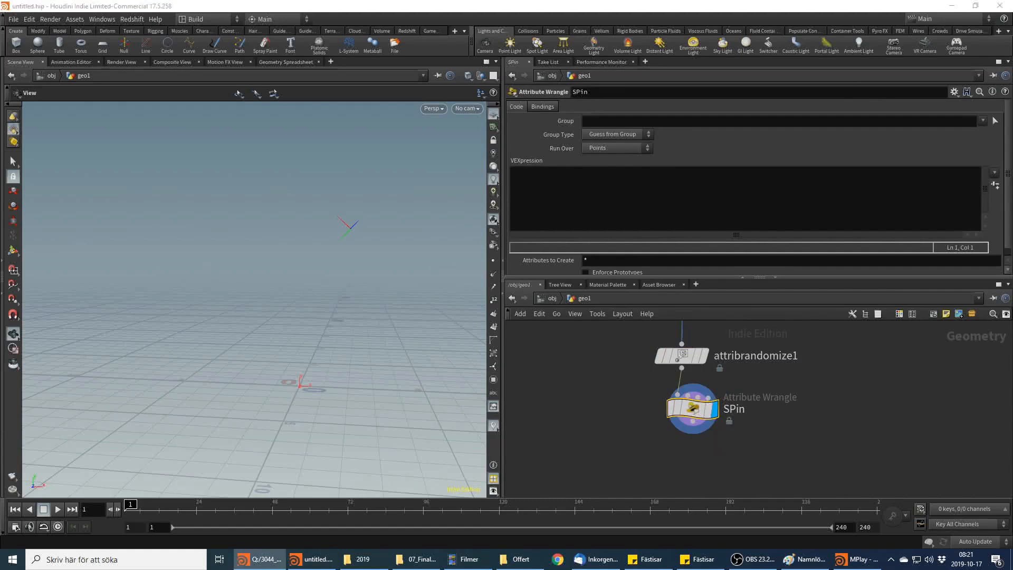
click(652, 187)
text(v)
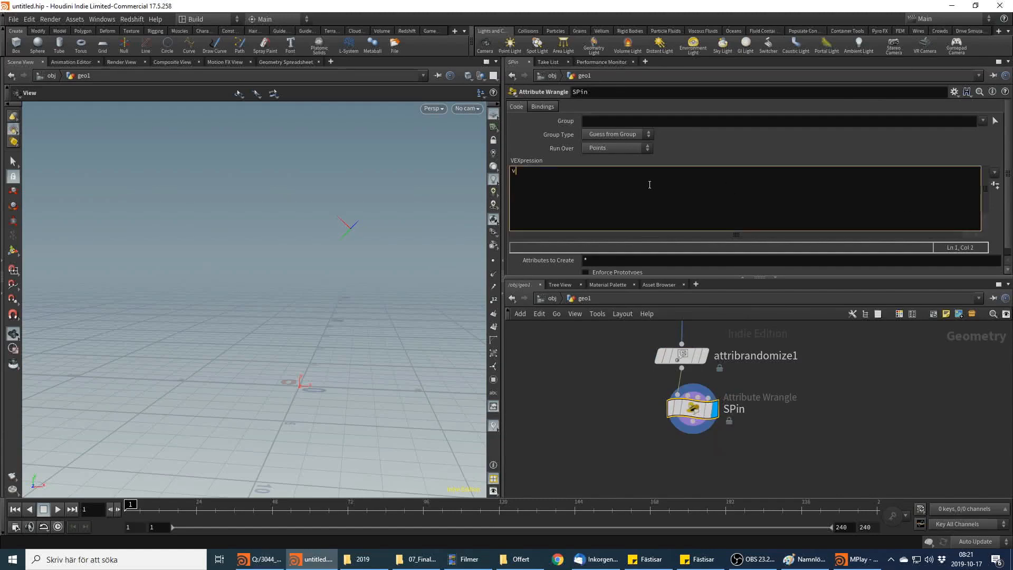
text(@spi)
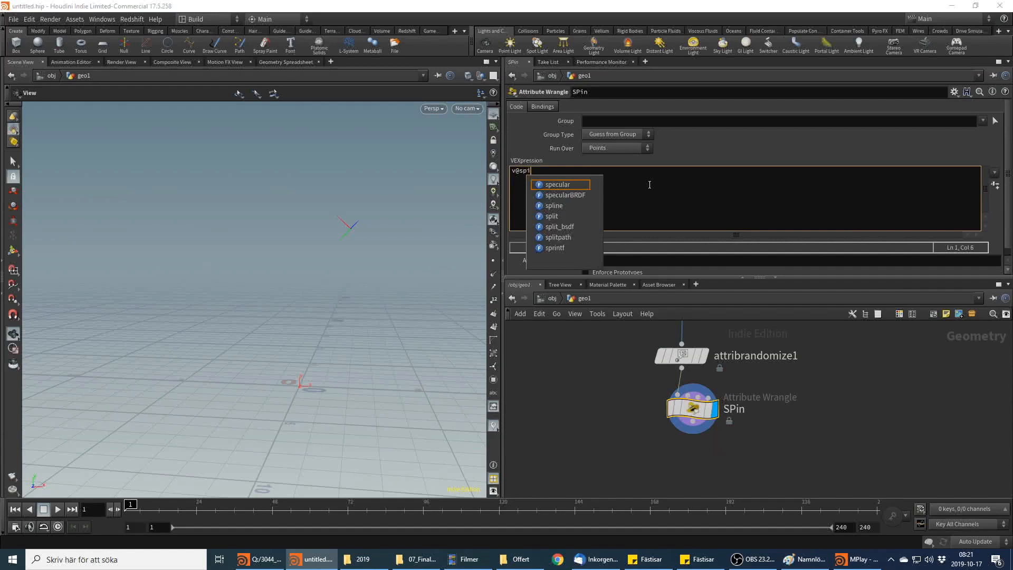
text(n_axis)
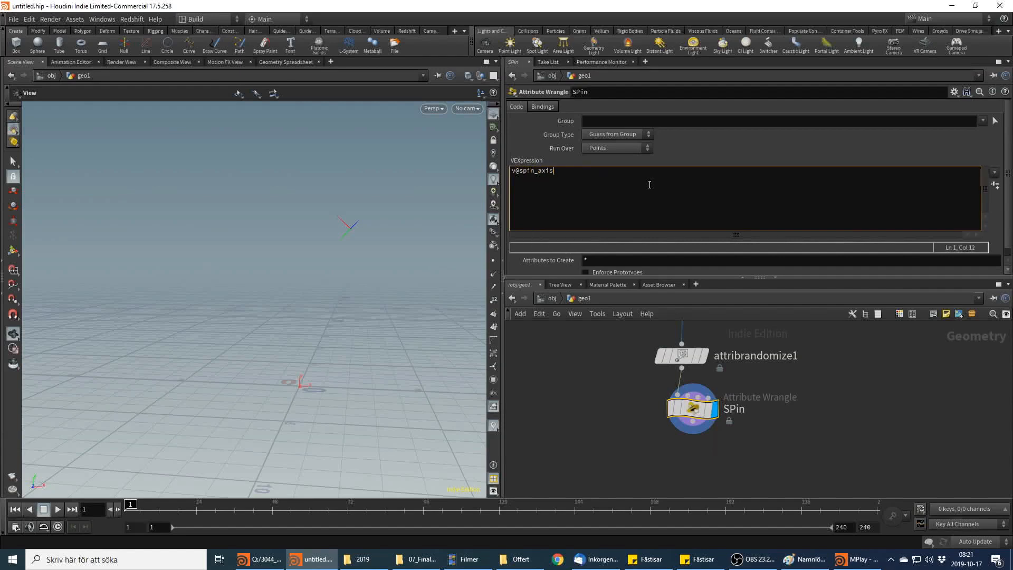
text( = rand(@ptnum+5151+)
key(Return)
Write the second VEX line of the SPin wrangle as v@spin_axis = {-.5,-.5,-.5};
text(@spin)
key(BackSpace)
key(BackSpace)
key(BackSpace)
key(BackSpace)
key(BackSpace)
text(v@spin_a)
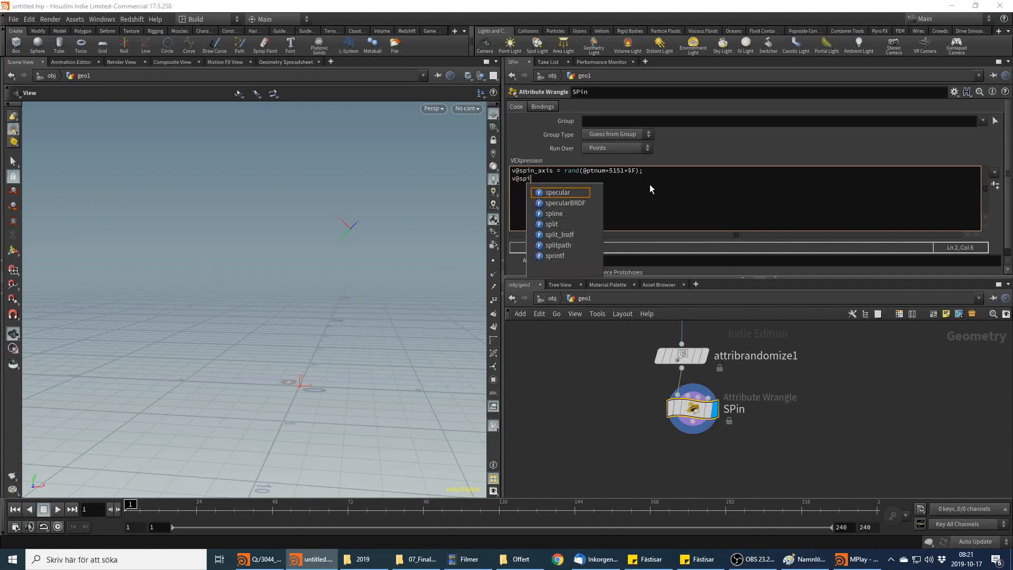
text(xis )
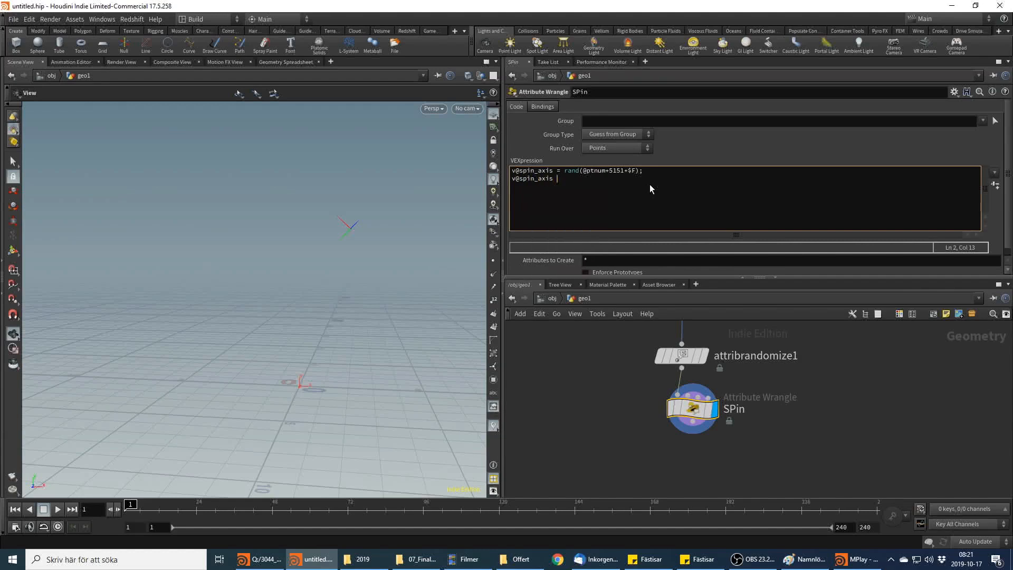
text(= {-.5,-.5)
key(Left)
key(Left)
text(-)
key(Right)
key(Right)
text(,-.5)
key(Right)
text(;)
key(Return)
Start saving the scene under a new name and create a folder named 3 inside D:/Dropbox/tutorial/ for it
click(13, 19)
click(24, 79)
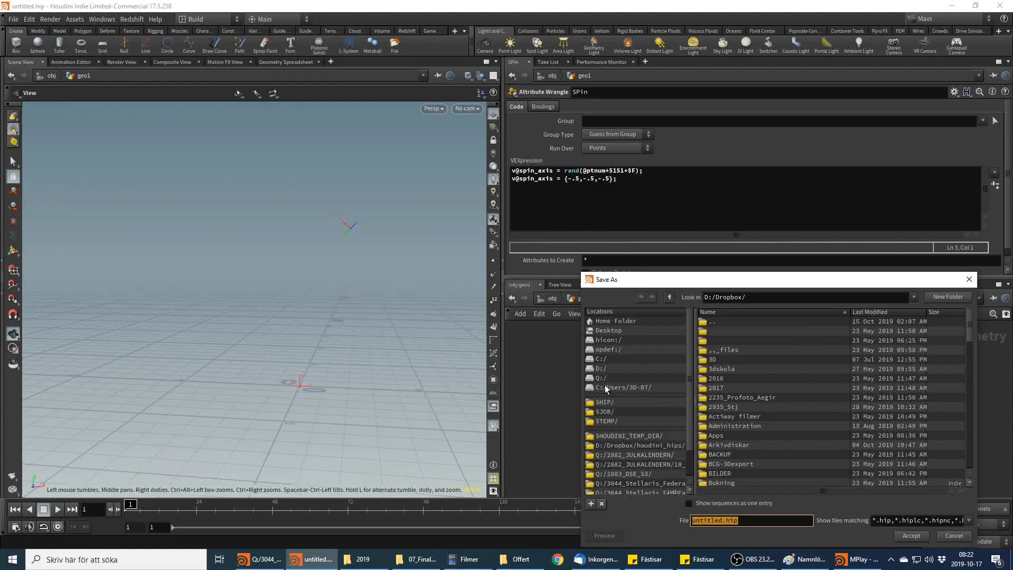
scroll(780, 441, down, 12)
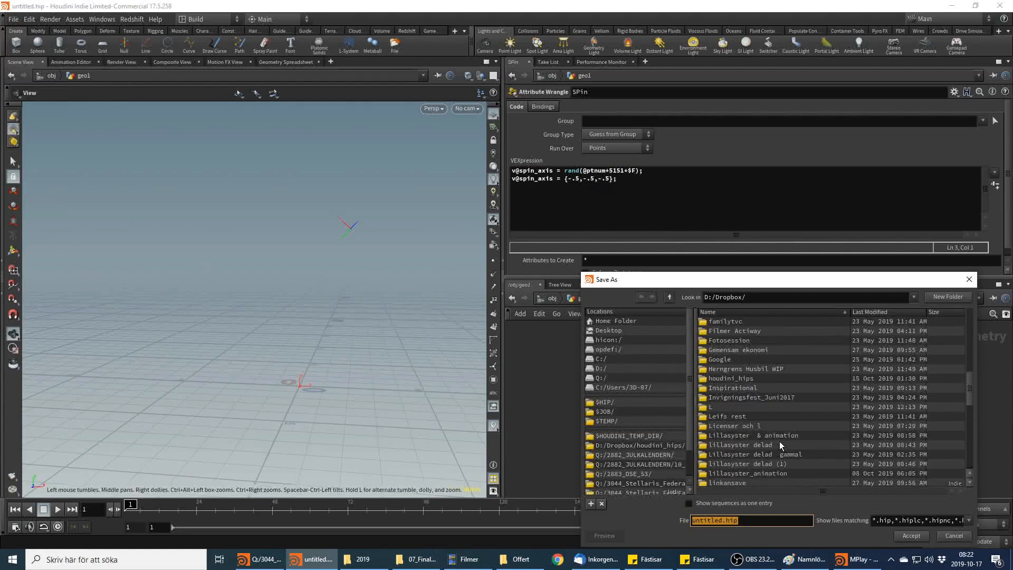
scroll(779, 438, down, 5)
scroll(729, 433, down, 3)
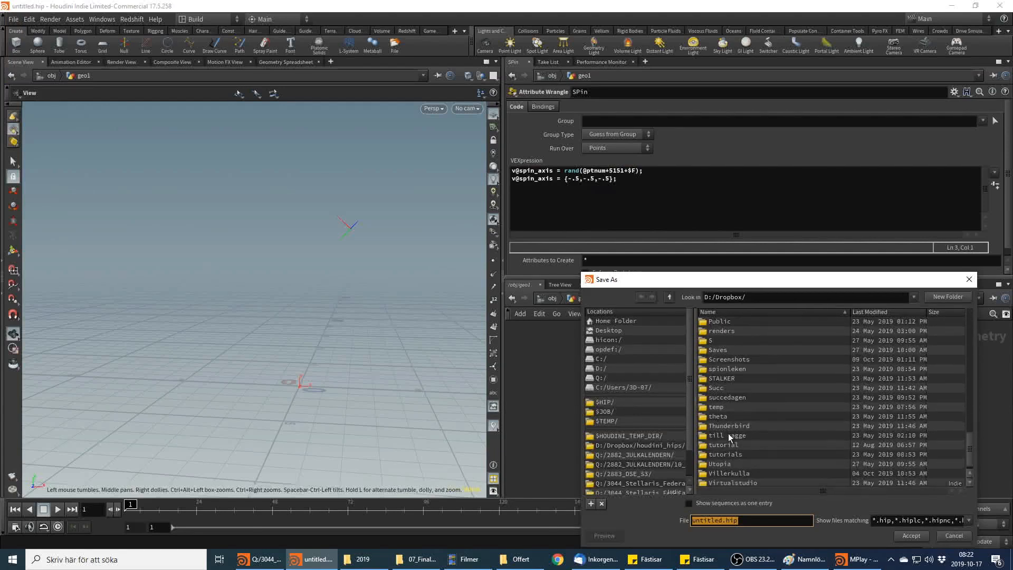
double_click(742, 437)
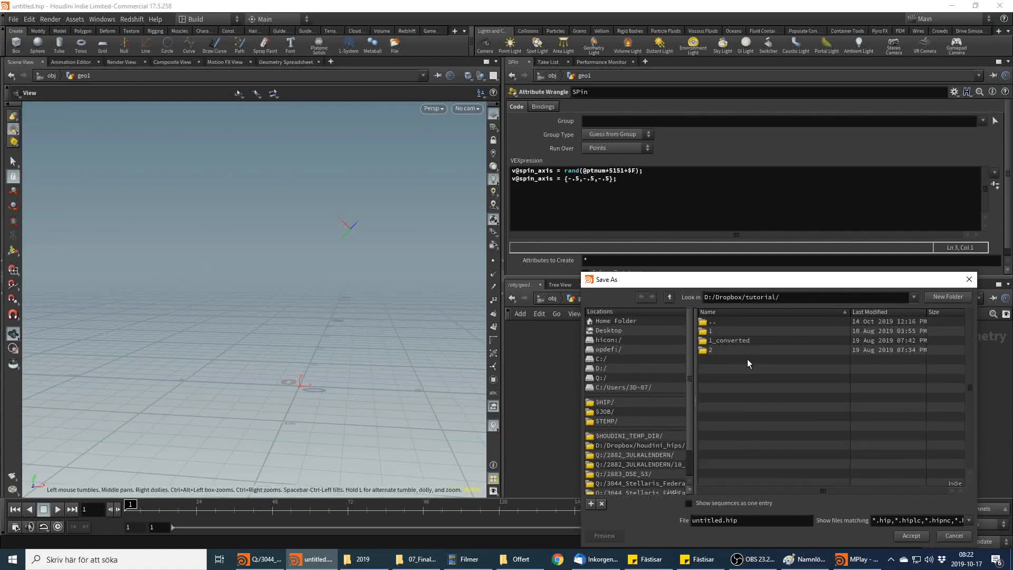
click(942, 296)
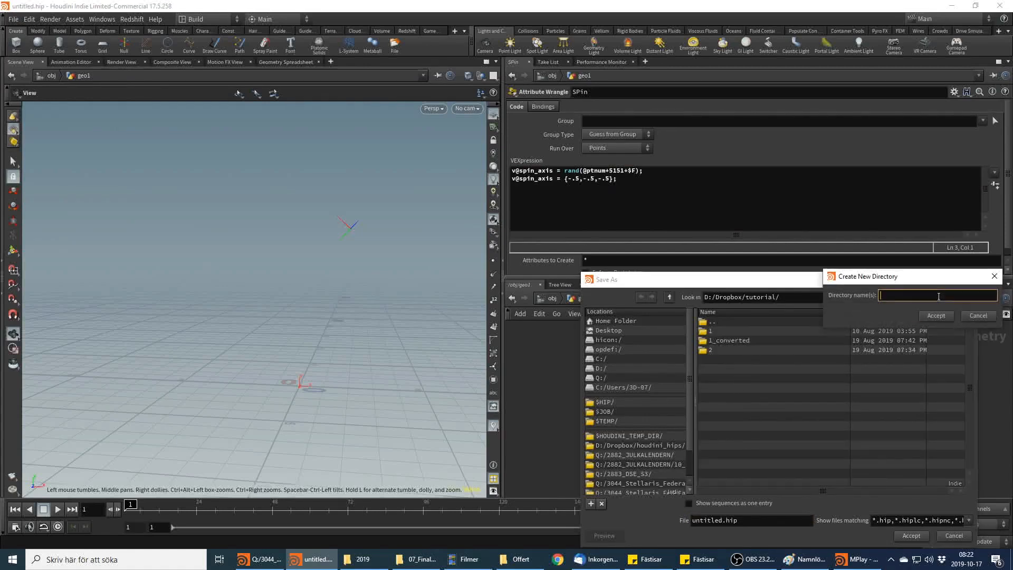
text(3)
key(Return)
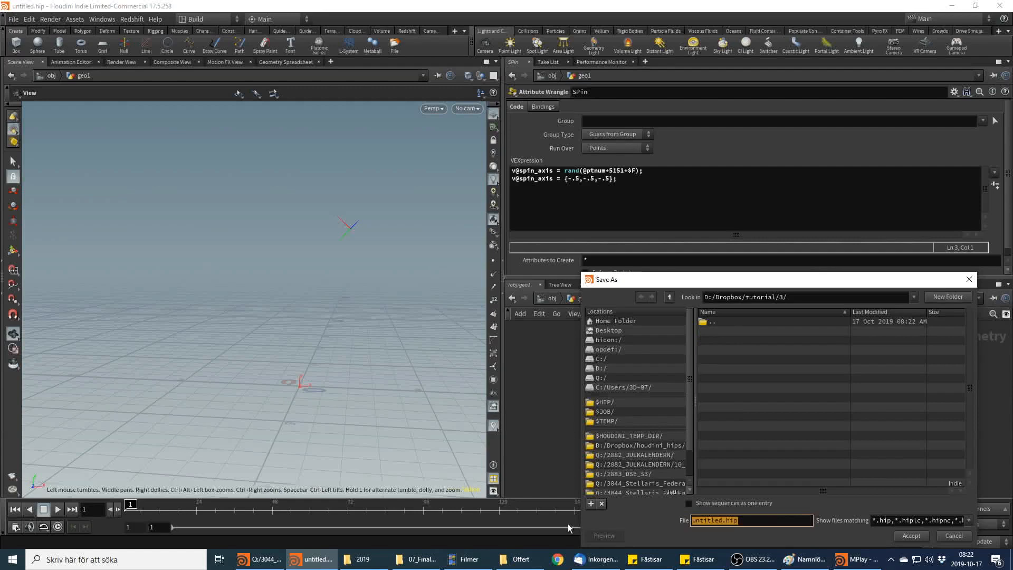
Save the scene in the new folder with the file name tut_2_1
text(t)
text(2_1)
key(Return)
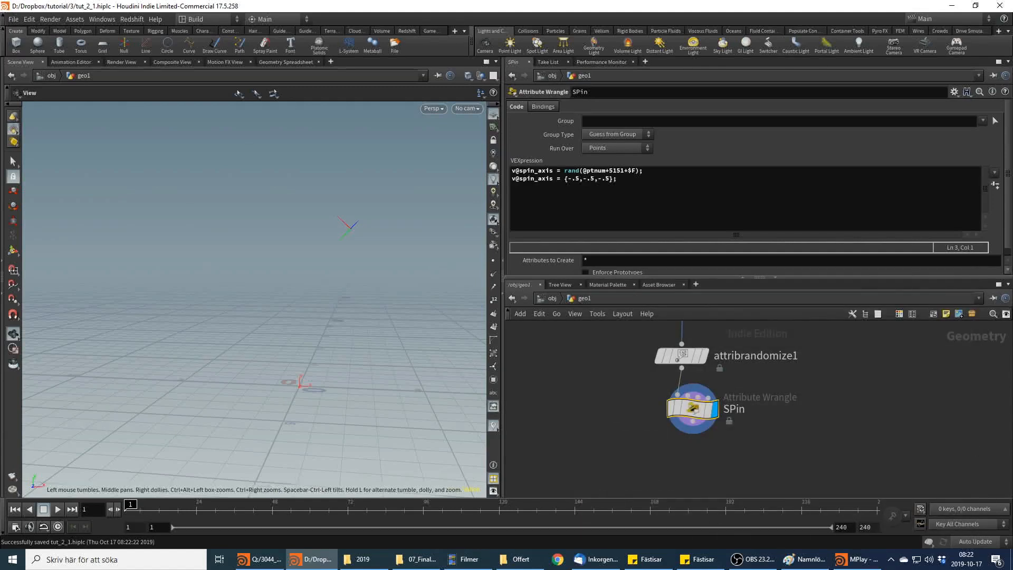
Write the third VEX line of the SPin wrangle as v@spin_axis = normalize(v@spin_axis);
click(765, 183)
text(*)
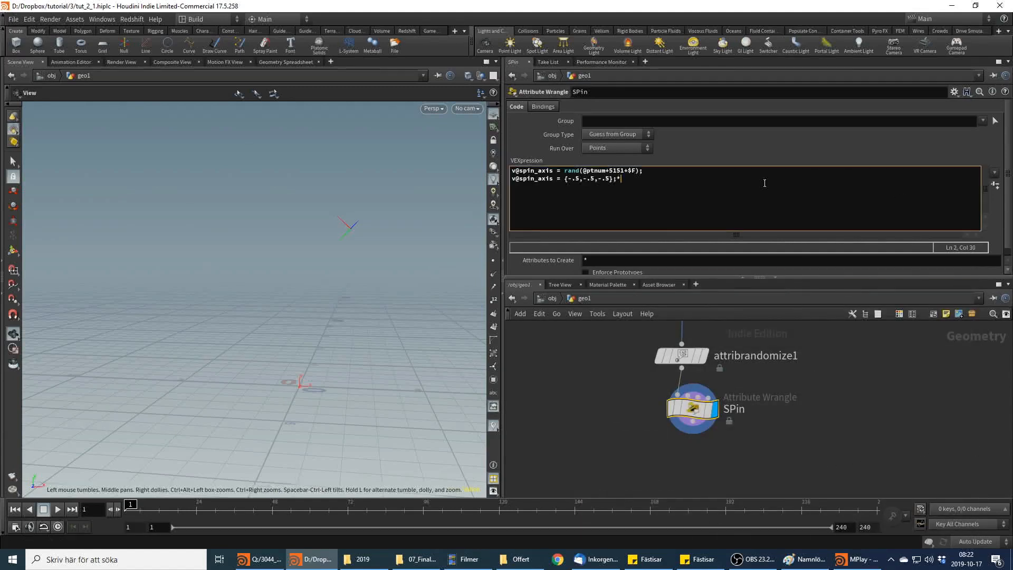
key(BackSpace)
key(Return)
text(v@spin_axis = nor)
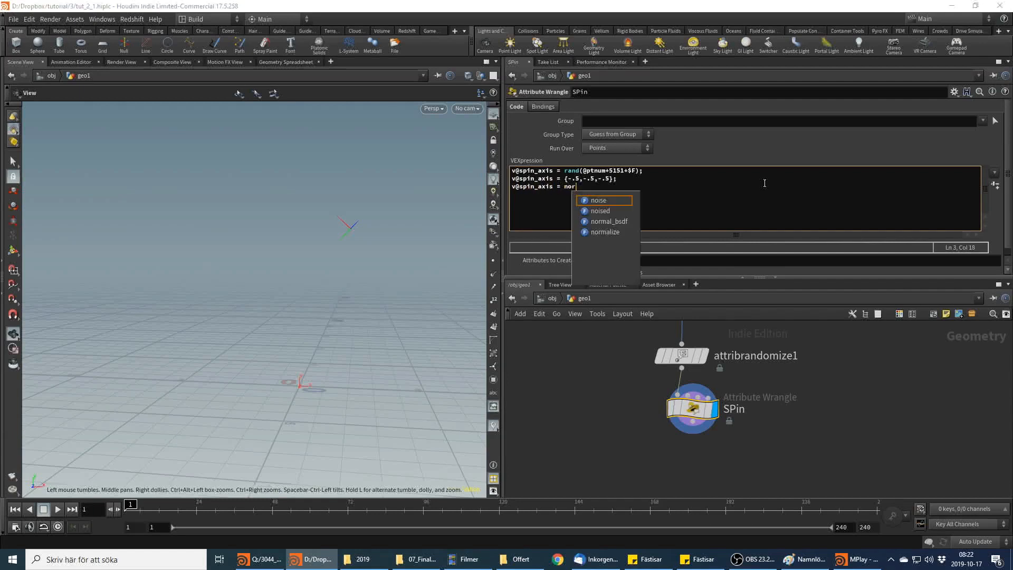
text(malize()
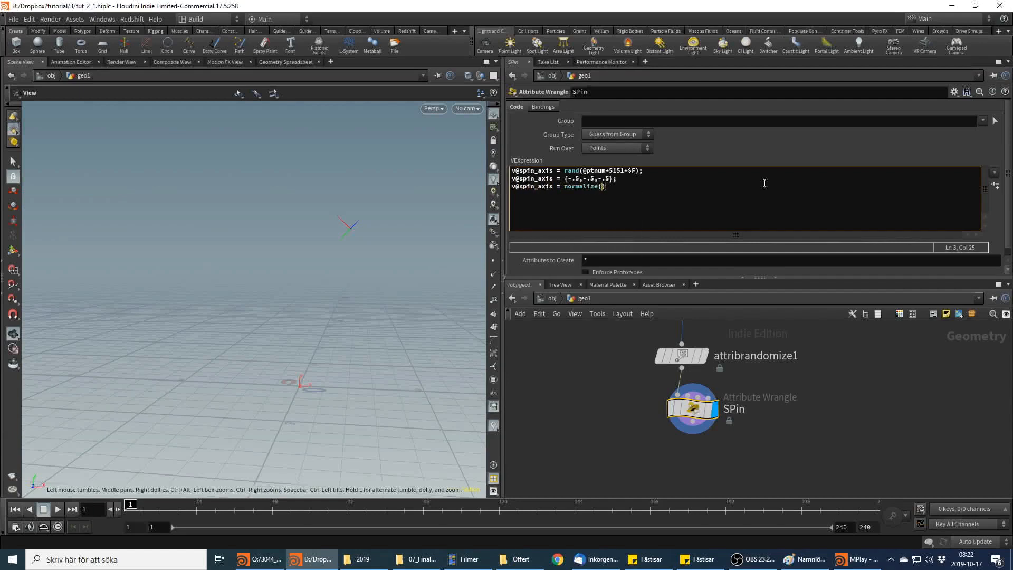
text(v@spin_A)
key(Return)
text(f@spin_ap)
key(BackSpace)
text(mp = rand)
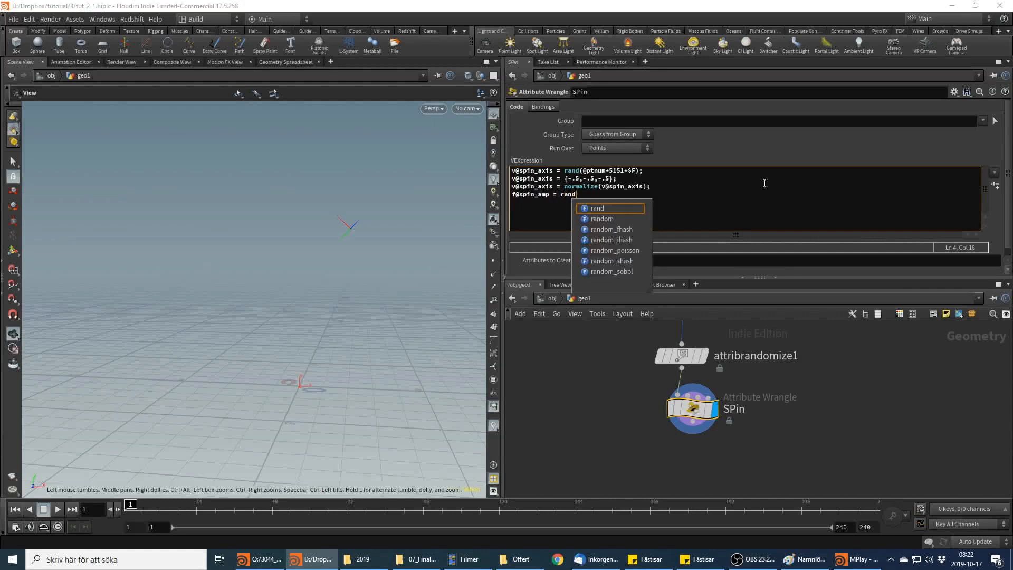
text((@)
text(ptnum)
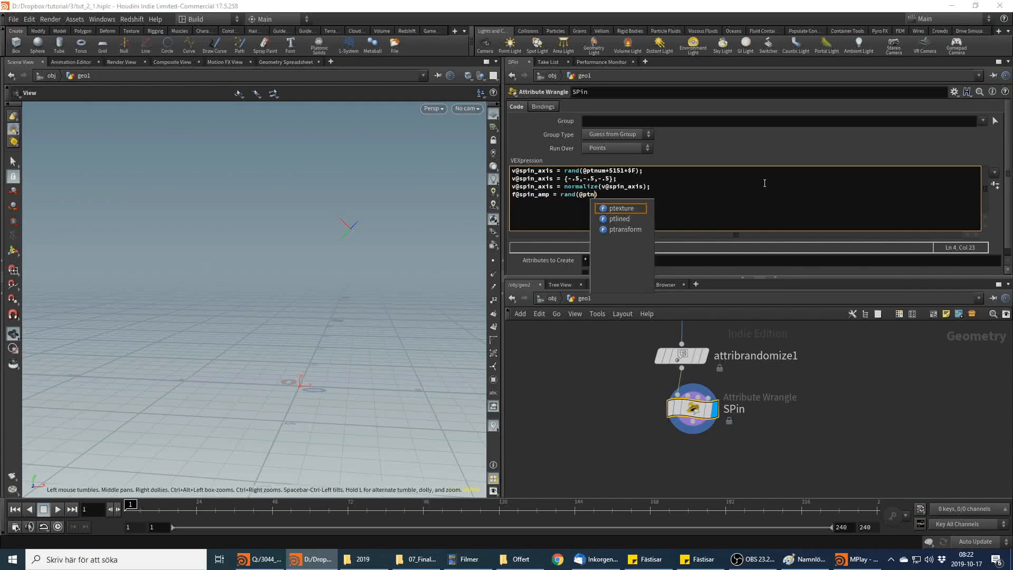
text(+$F)
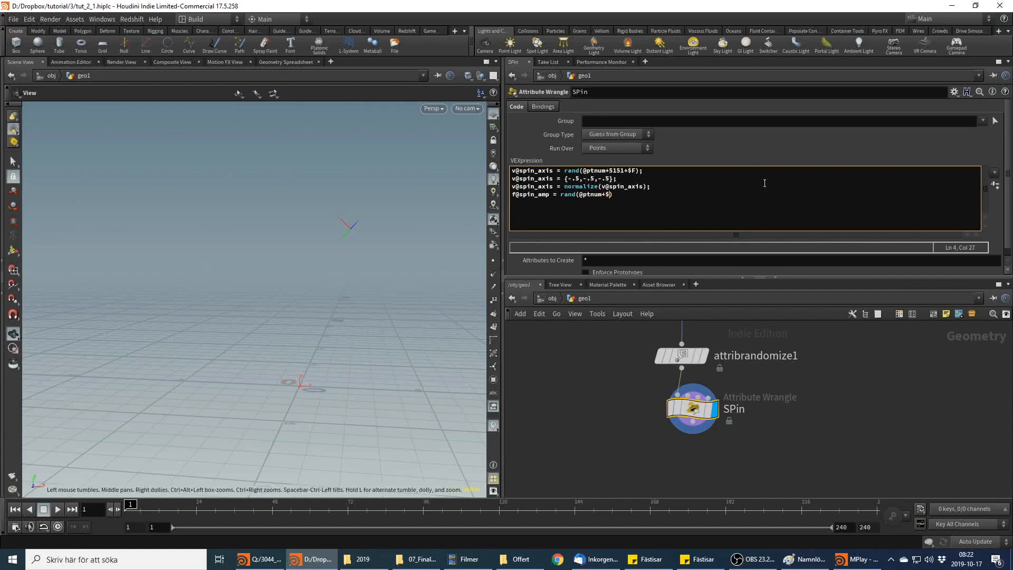
text(+6626)
text(hf("")
text(spin_am)
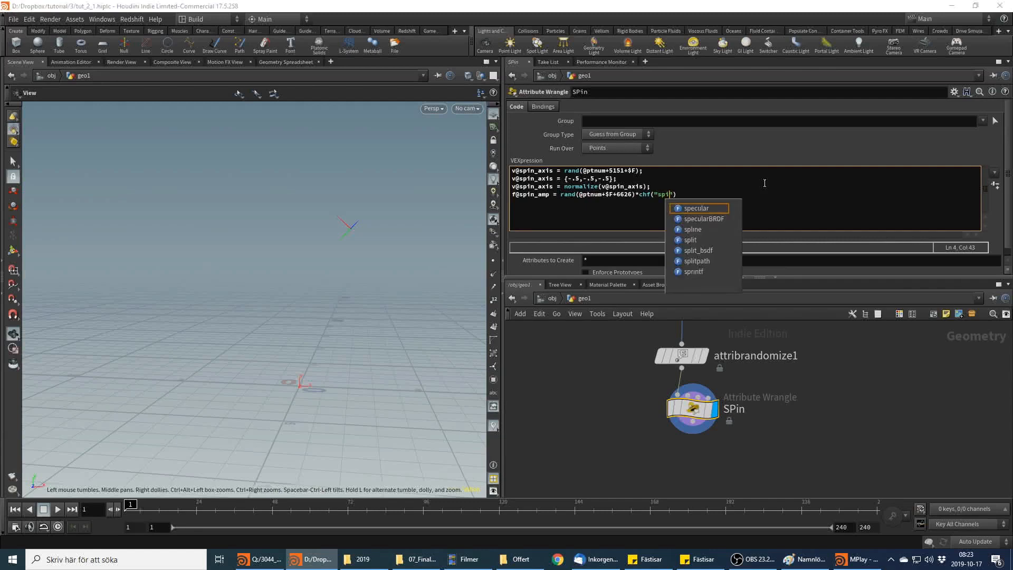
text(p)
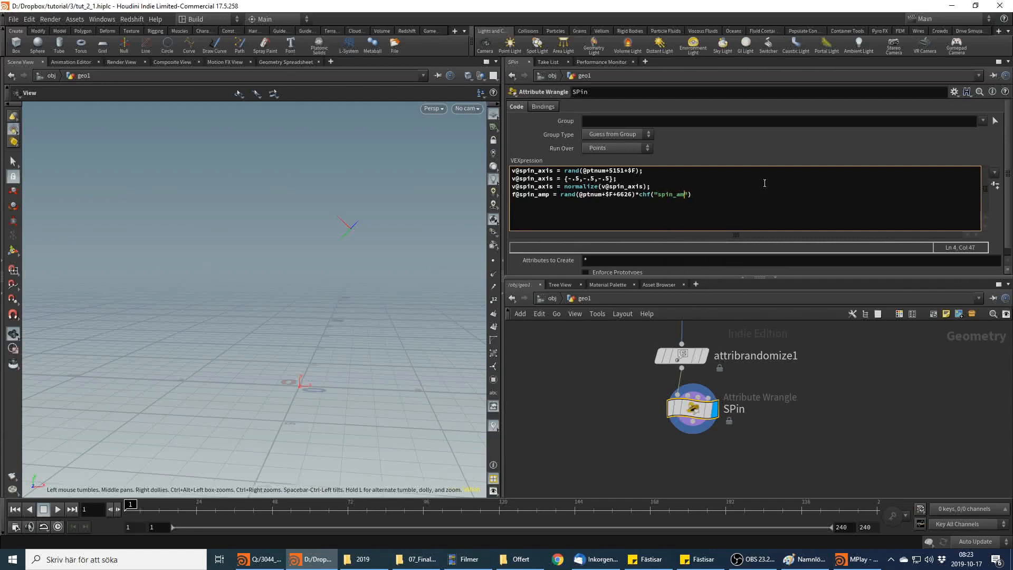
text(;)
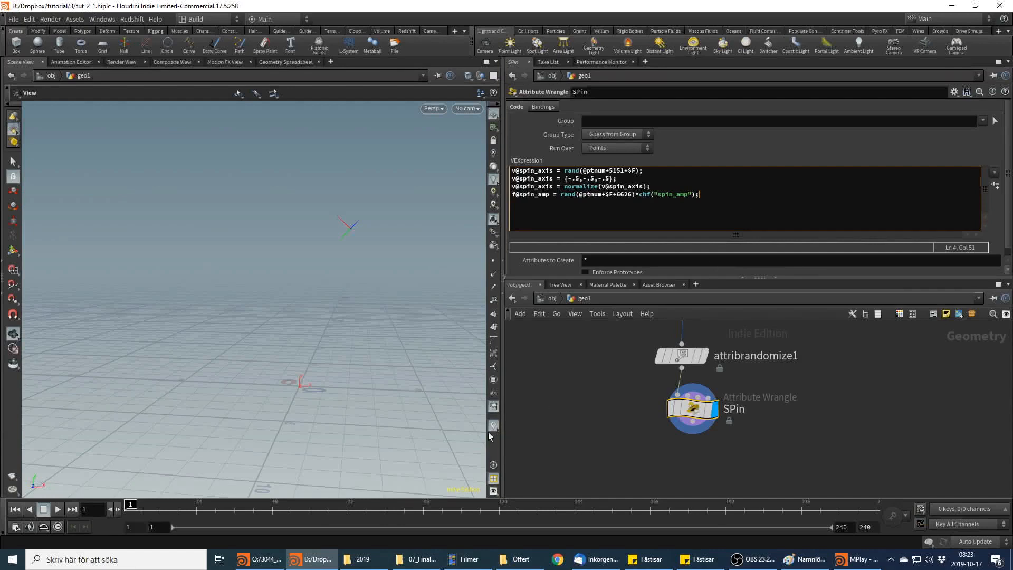
Add a scene-level Marker visualizer with the name spin_axis and the label spin axis
click(490, 425)
click(589, 392)
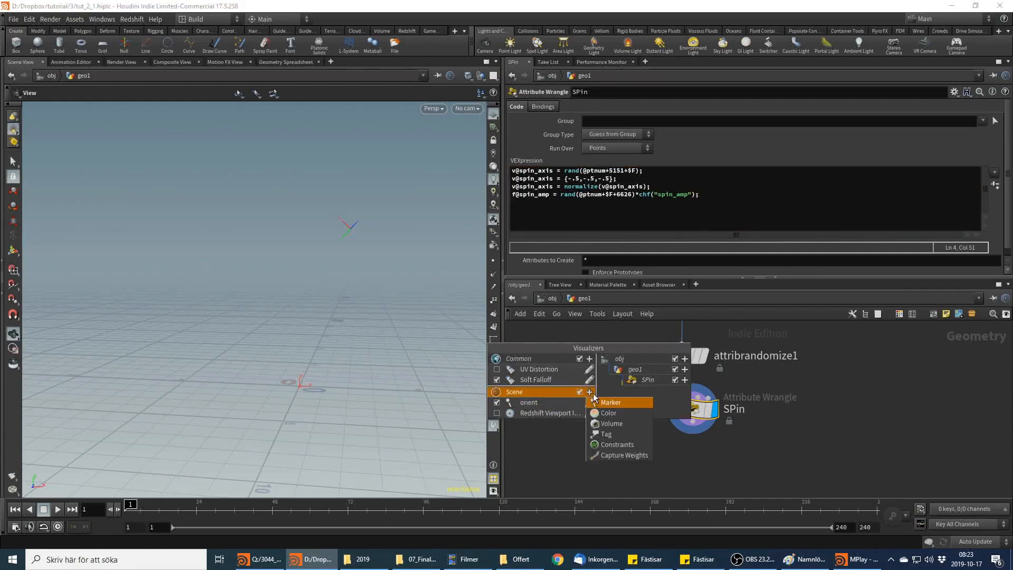
click(631, 405)
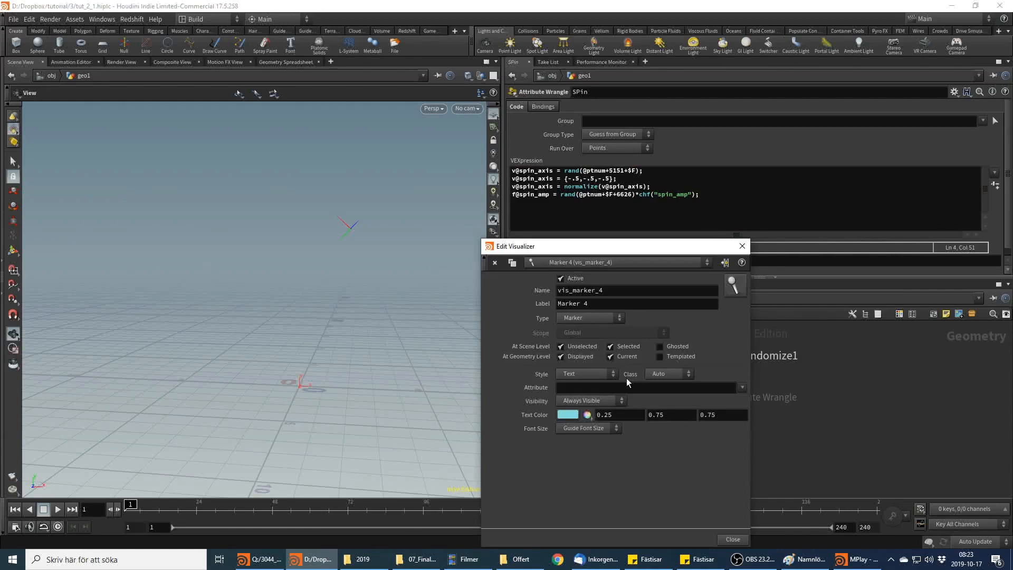
double_click(635, 294)
text(spin2)
key(Tab)
key(BackSpace)
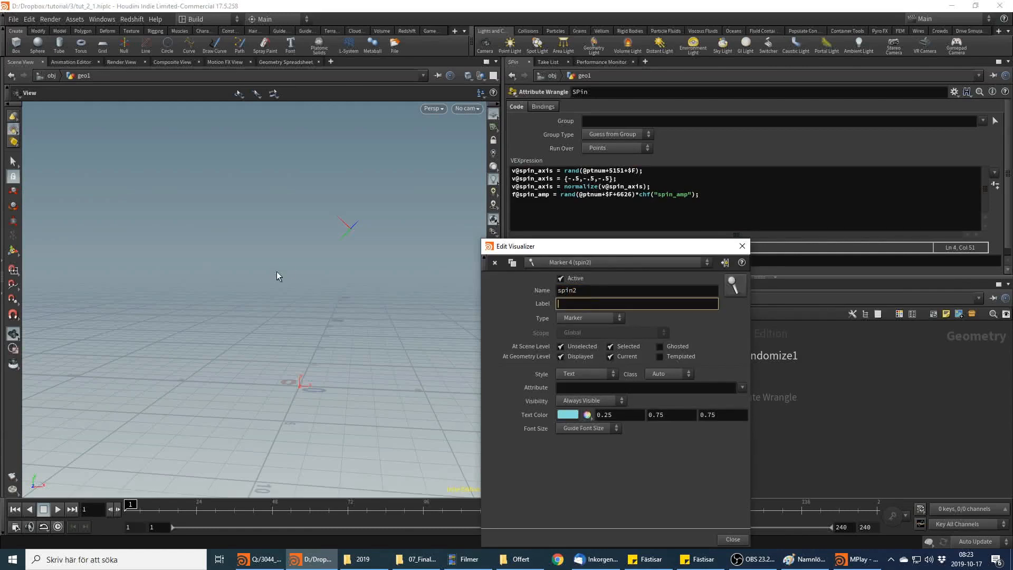
key(shift+Tab)
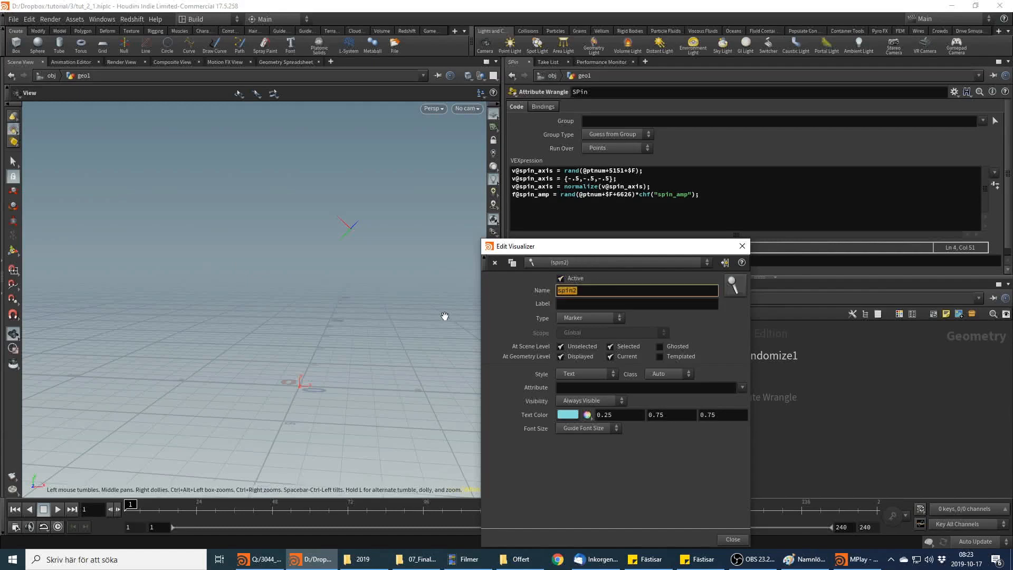
text(spin_axis)
key(Tab)
text(spin axis)
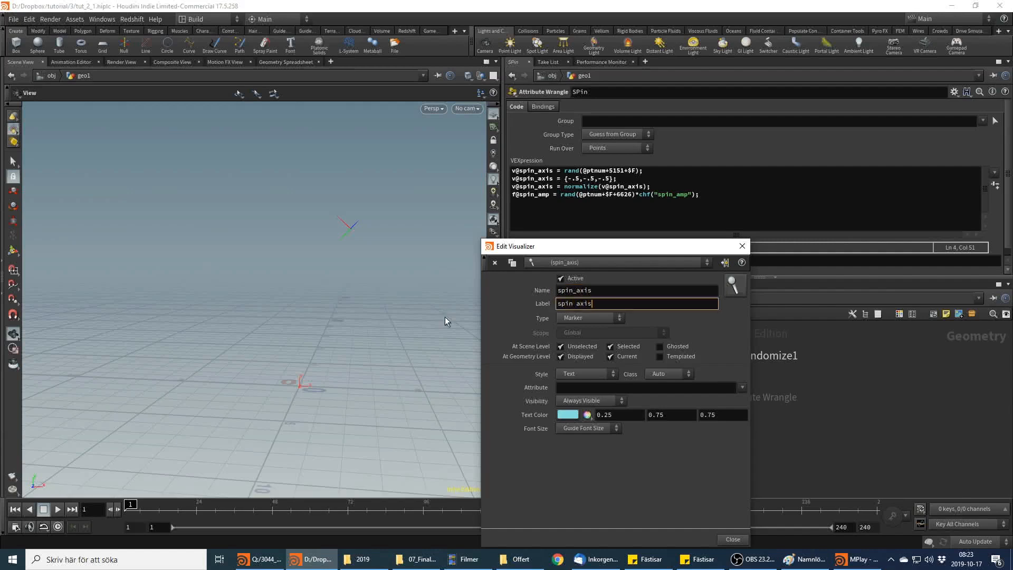
Set the marker's attribute to spin_axis and its style to Vector, and show only this visualizer in the viewport
key(Tab)
text(s)
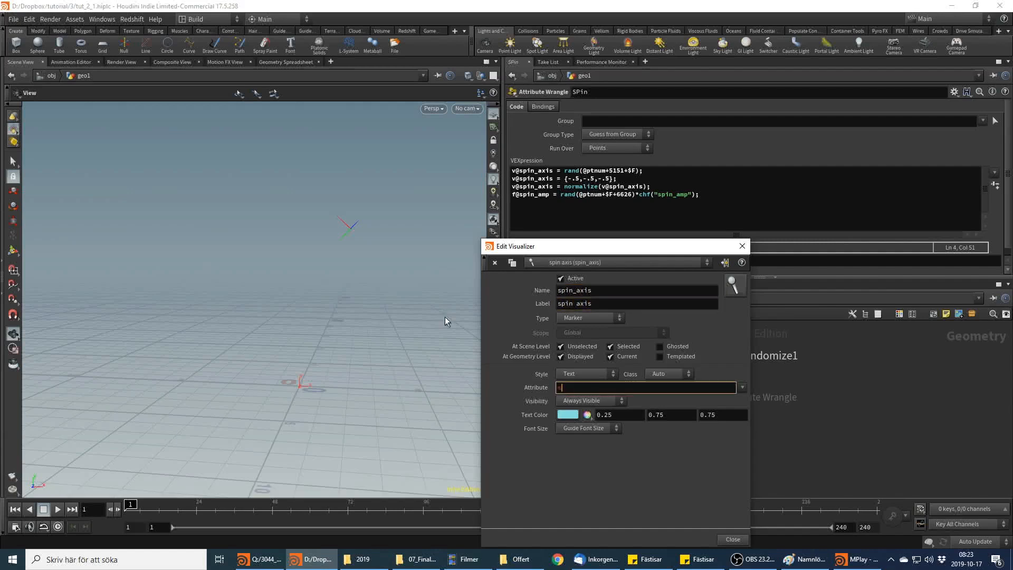
text(pin_axis)
click(594, 371)
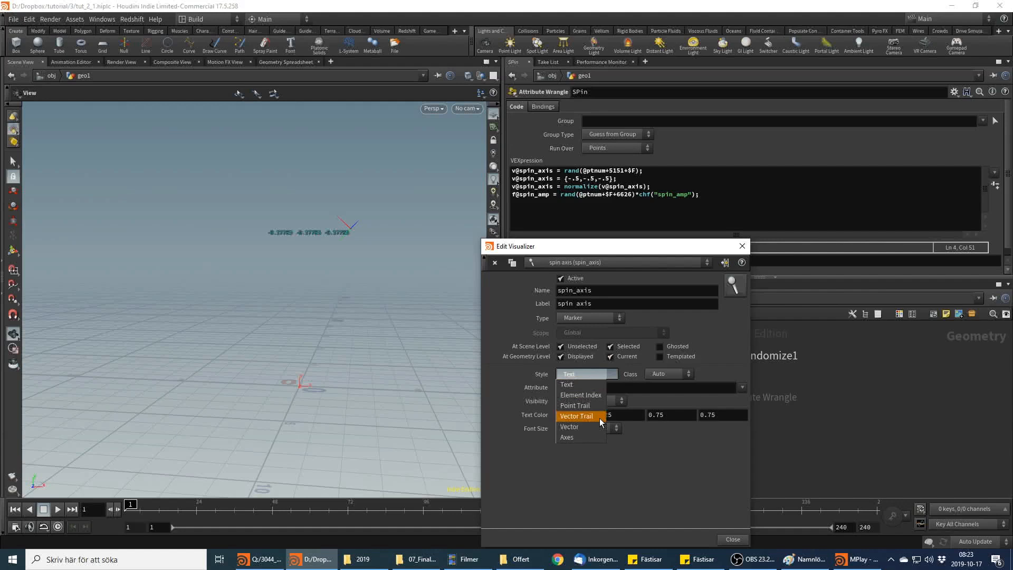
click(593, 429)
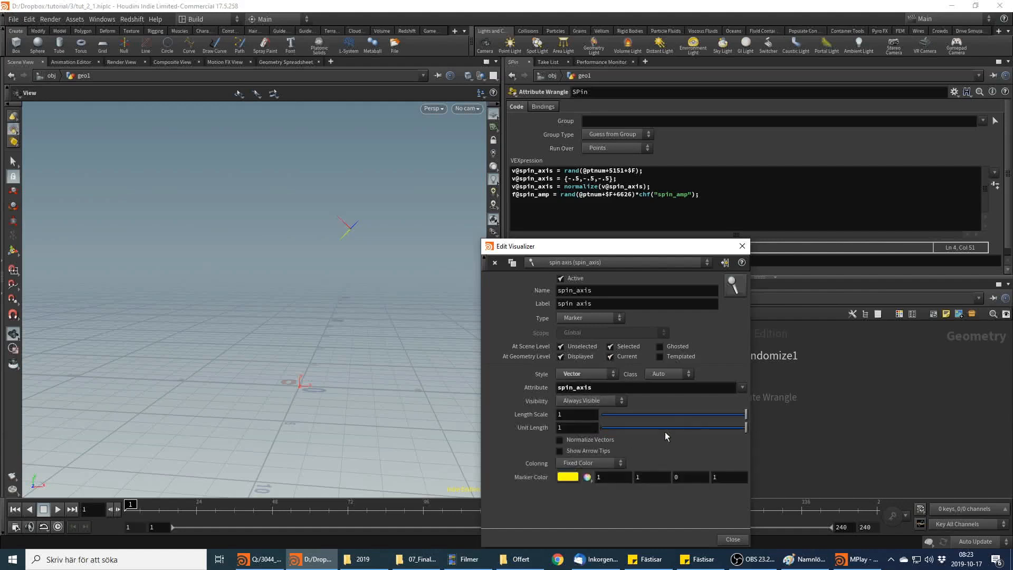
click(742, 245)
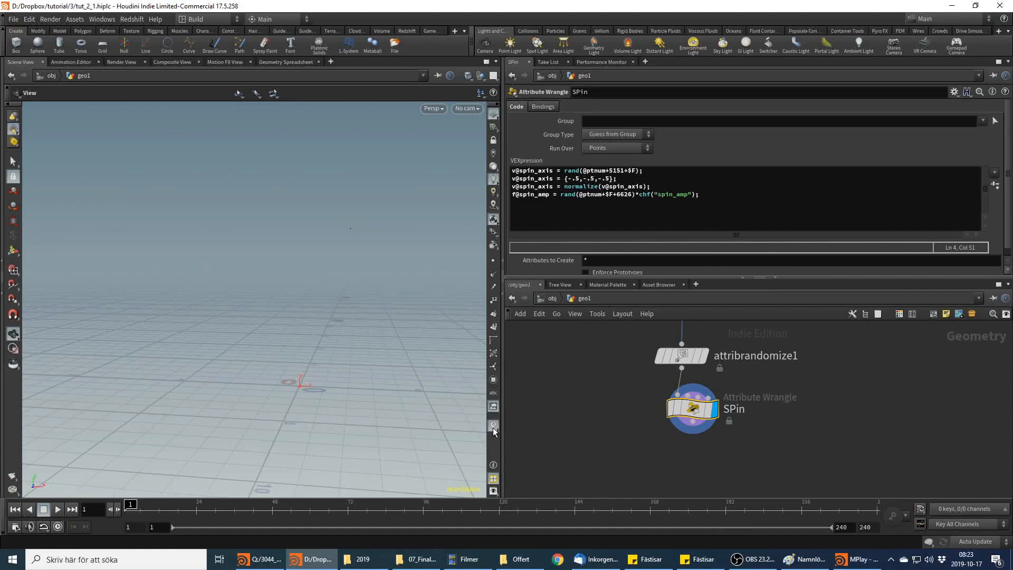
click(493, 426)
click(496, 391)
Raise the scatter1 node's Force Total Count to 23
middle_drag(720, 365, 723, 413)
click(684, 352)
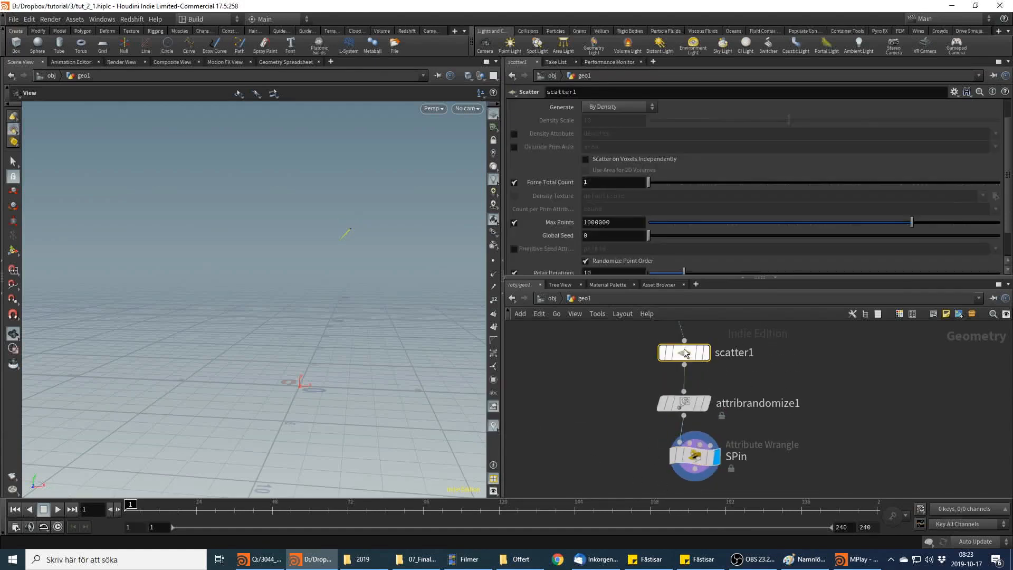
drag(661, 186, 745, 185)
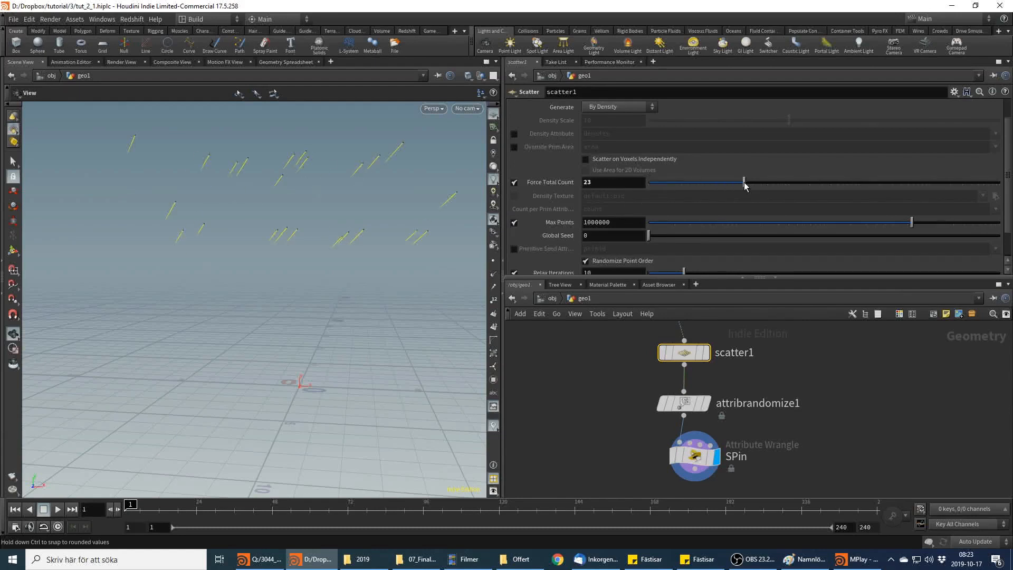
Change the second VEX line of the SPin wrangle to v@spin_axis += {-.5,-.5,-.5};
click(695, 456)
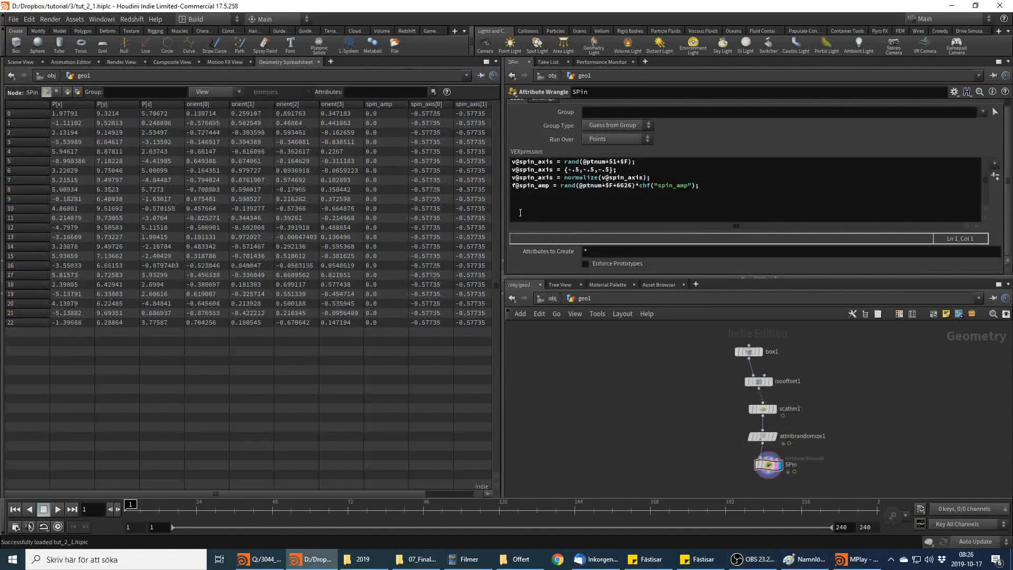
click(553, 170)
text(+)
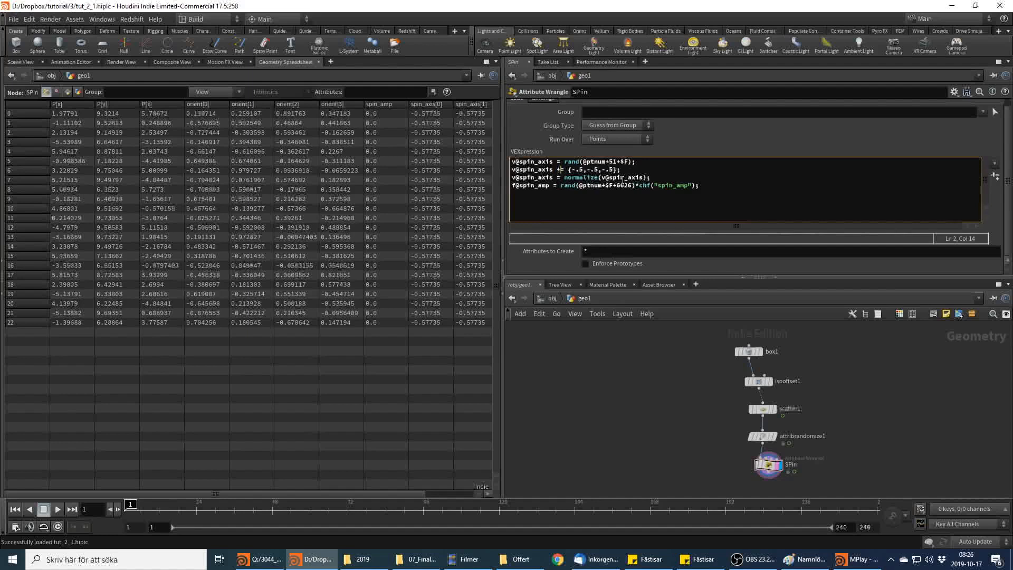
Return to the 3D scene view and turn on the spin axis visualizer to check the vectors
click(20, 62)
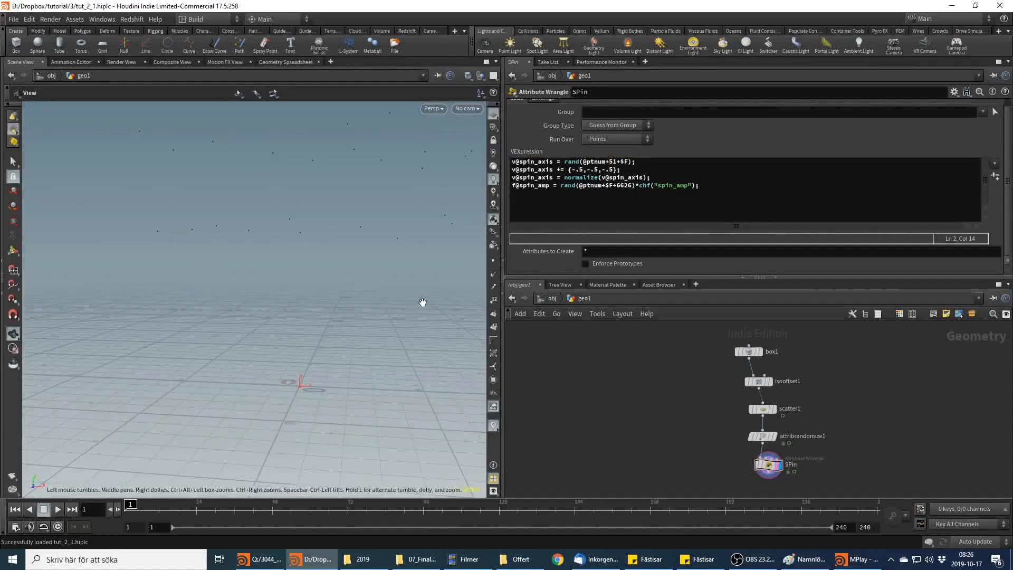
click(495, 428)
click(496, 402)
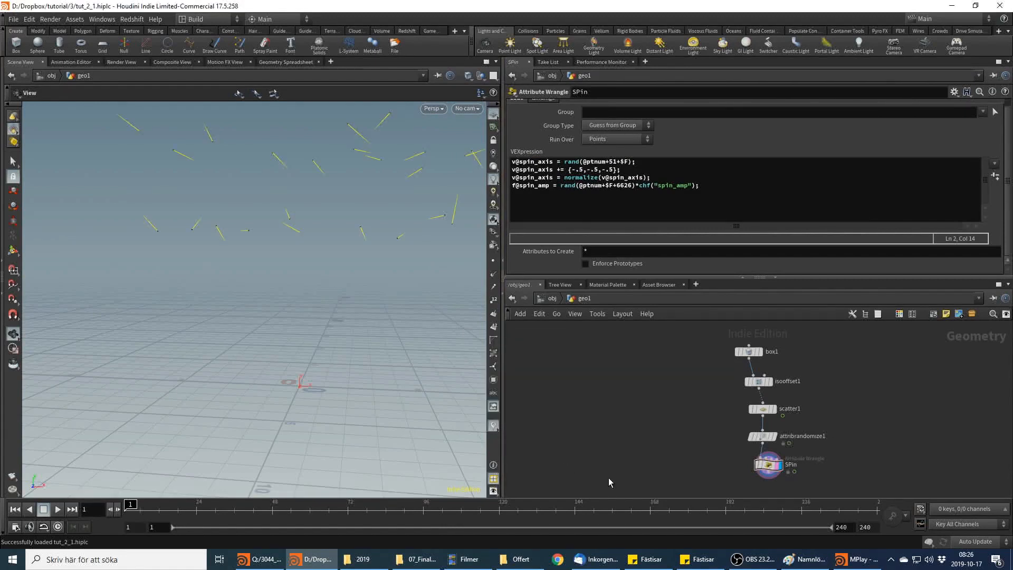
Set the scatter1 node's Force Total Count to 1
click(763, 409)
double_click(601, 182)
text(1)
key(Return)
middle_drag(879, 480, 849, 447)
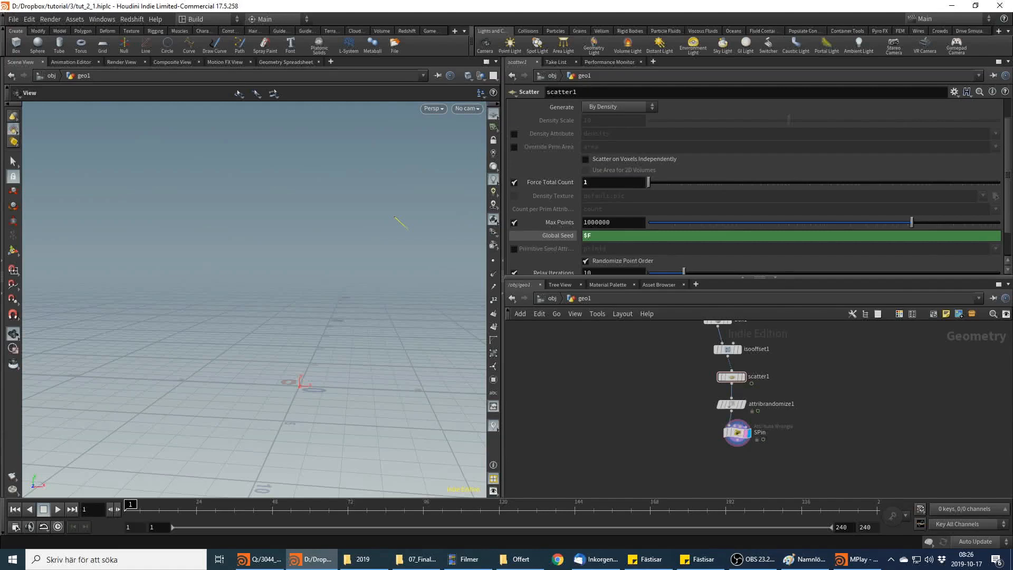
Create the spin_amp channel parameter on the SPin wrangle and set Spin Amp to 1
click(738, 436)
click(740, 192)
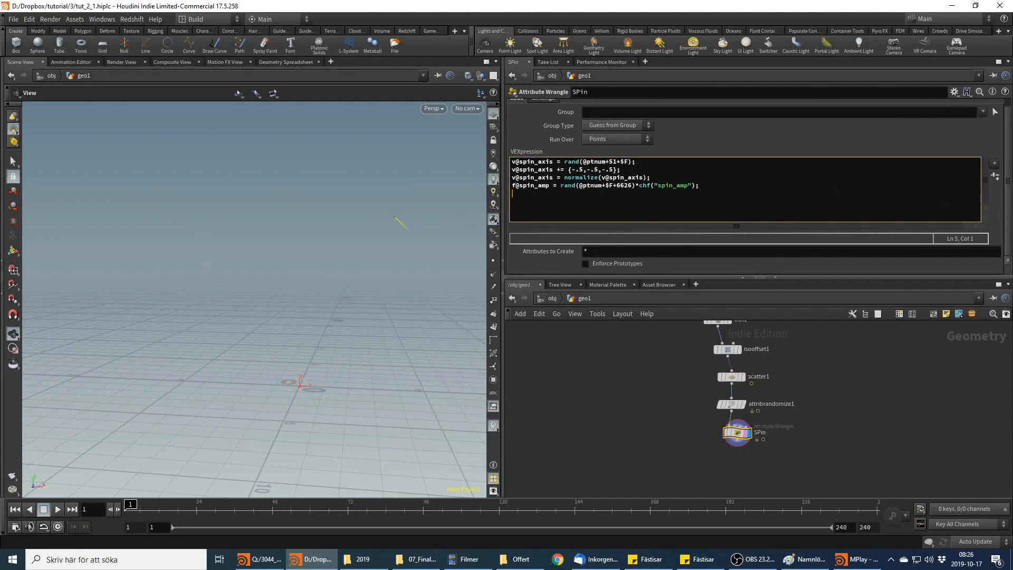
click(995, 176)
text(1)
key(Return)
Add the line v@pnt_rest = @P; at the end of the SPin wrangle's VEX code
click(745, 186)
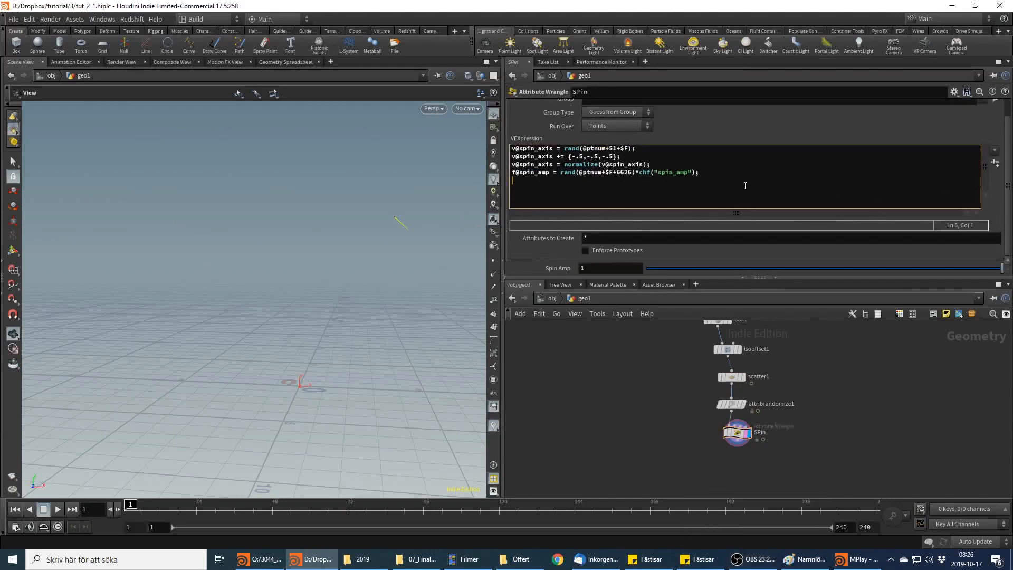
text(v@pnt_rest = @P;)
mouse_move(746, 438)
middle_drag(771, 442, 835, 391)
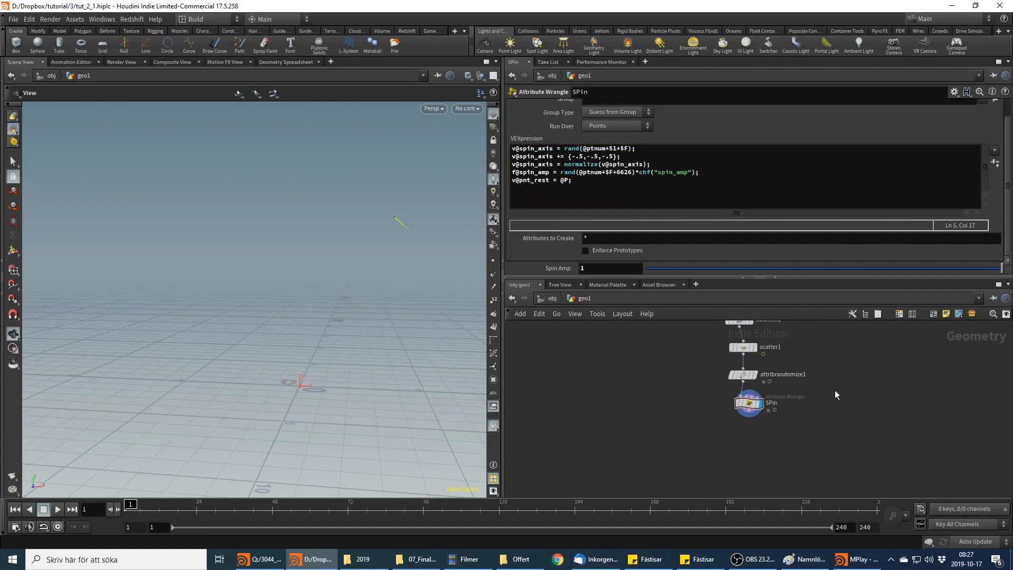
Add a POP Network node below SPin, wired to the wrangle's output
key(alt+Tab)
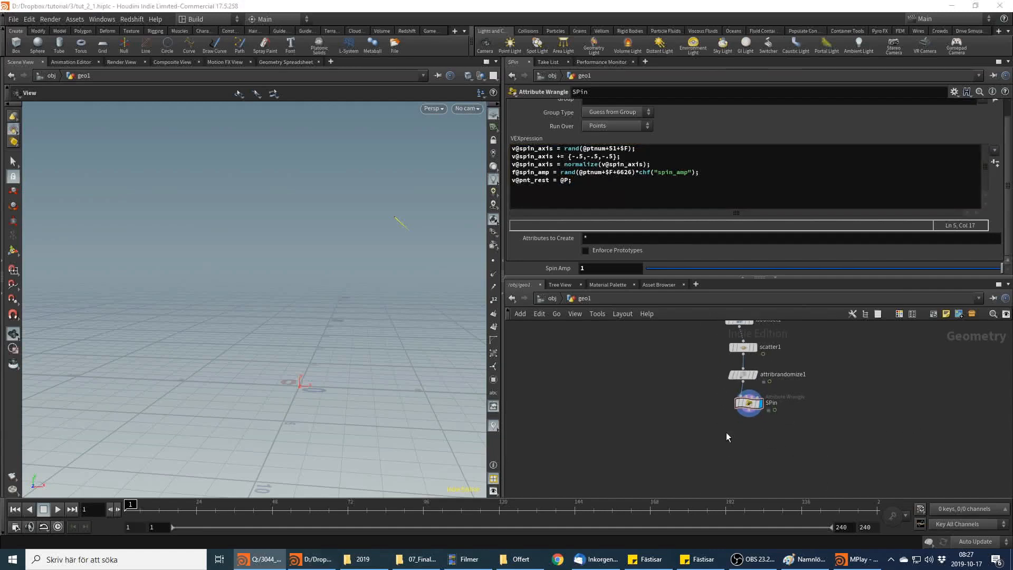
key(alt+Tab)
key(Tab)
text(pop)
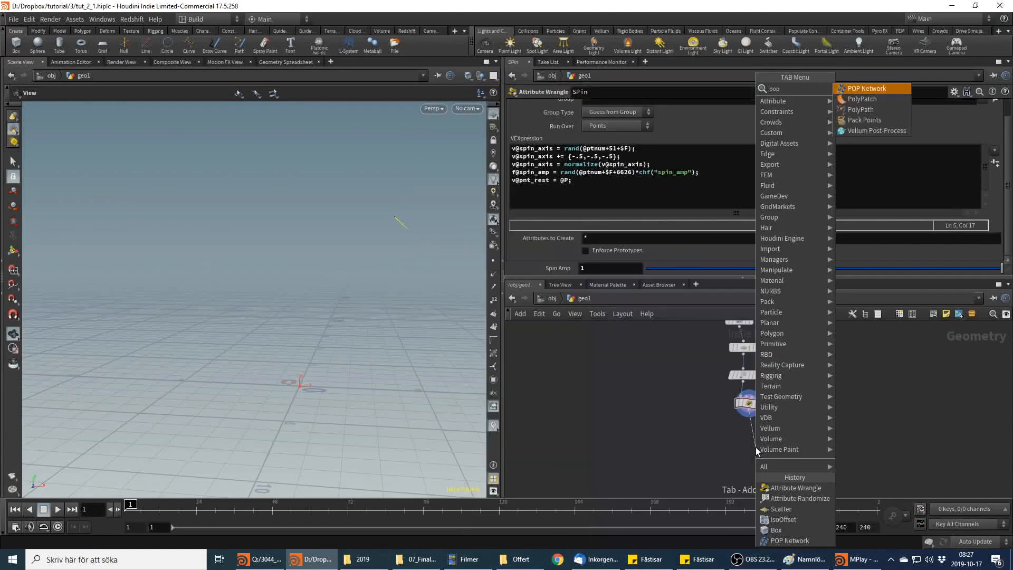
key(Return)
click(755, 447)
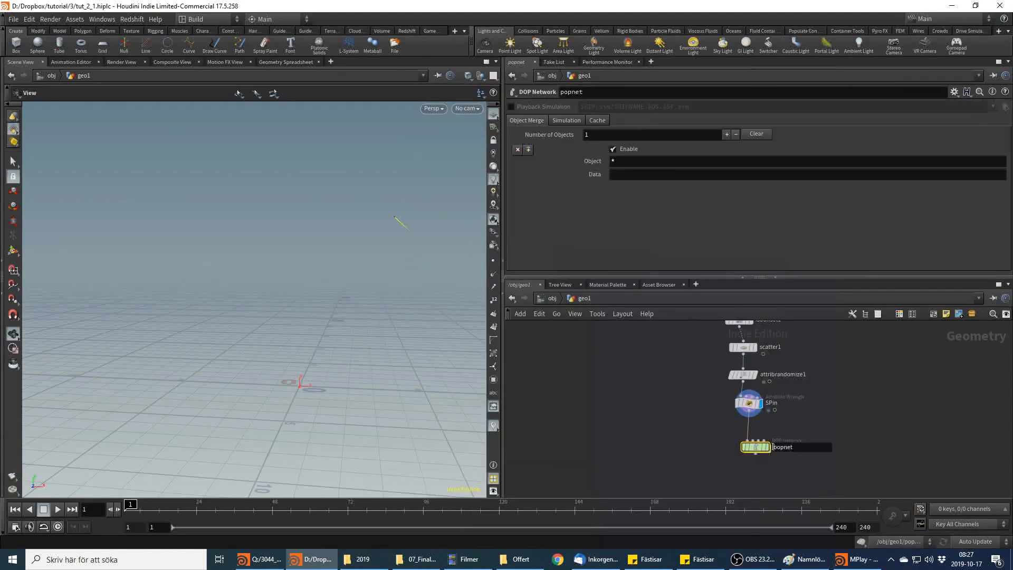
Switch to Paint and start a blank canvas without saving the existing drawing
click(806, 561)
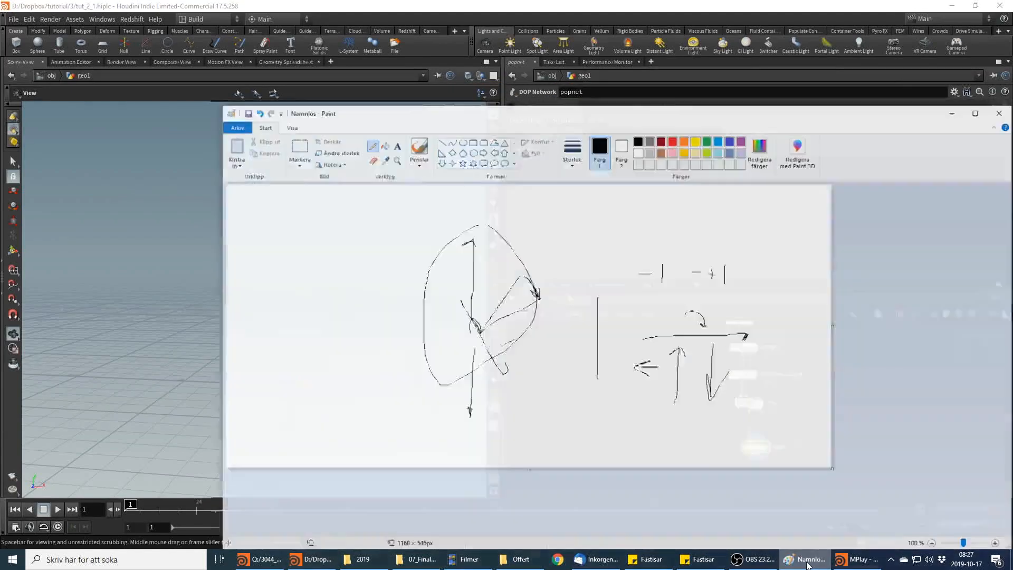
click(226, 115)
click(231, 133)
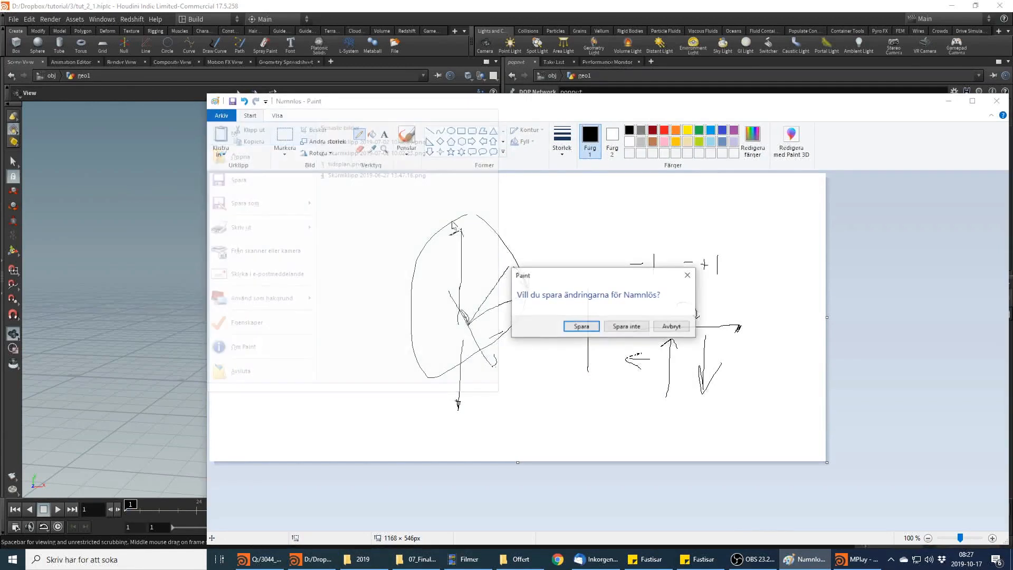
click(626, 326)
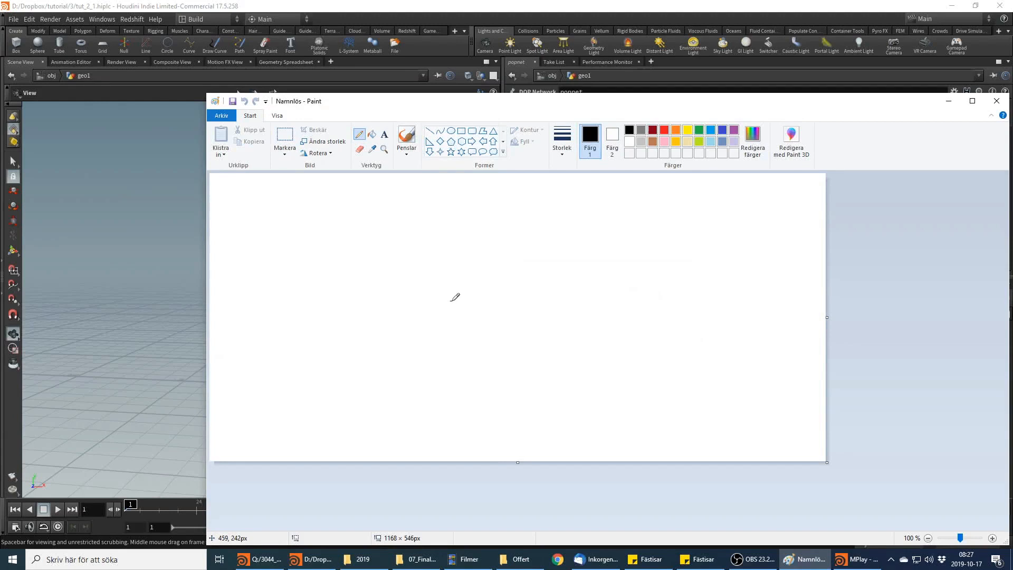
Sketch a small three-axis gizmo and a flat confetti piece with arrows pointing up and down from it
mouse_move(452, 290)
mouse_down()
mouse_move(453, 301)
mouse_move(464, 289)
mouse_move(453, 303)
mouse_move(483, 304)
mouse_up()
mouse_move(275, 306)
mouse_down()
mouse_move(322, 308)
mouse_move(273, 307)
mouse_up()
drag(450, 284, 455, 285)
mouse_move(280, 306)
mouse_down()
mouse_move(324, 307)
mouse_move(275, 308)
mouse_up()
mouse_move(300, 307)
mouse_down()
mouse_move(300, 281)
mouse_move(300, 338)
mouse_up()
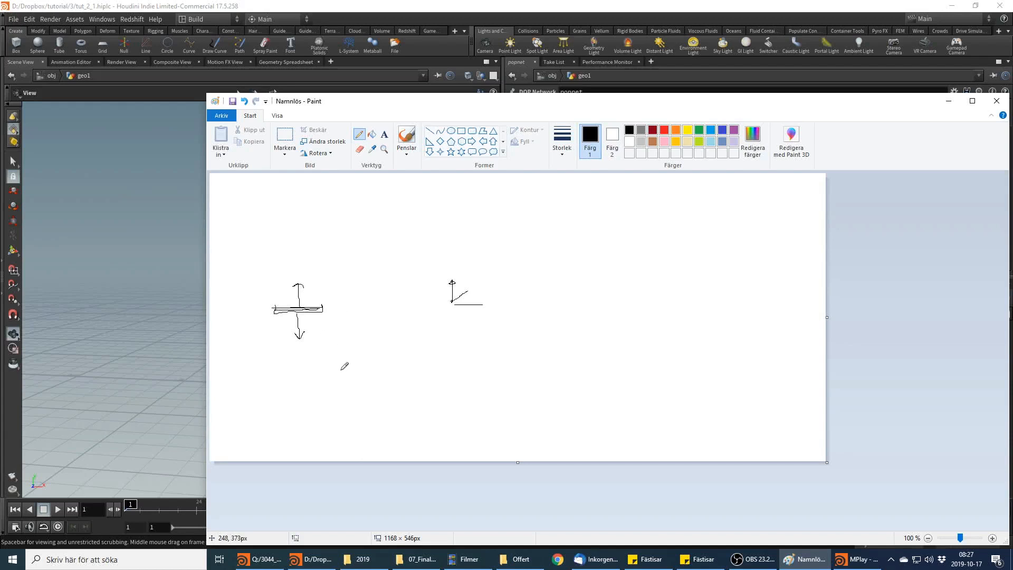
Sketch opposing vertical arrows, a surface with its upward normal, the range -1 → +1 and a large left-pointing arrow
mouse_move(343, 317)
mouse_down()
mouse_move(350, 354)
mouse_move(375, 303)
mouse_move(379, 316)
mouse_up()
drag(446, 366, 453, 337)
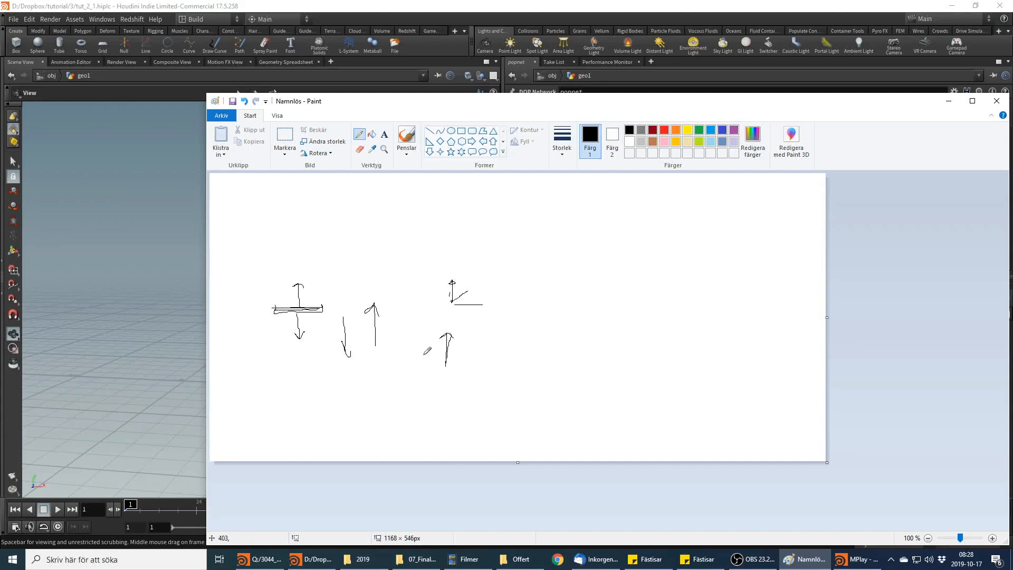
drag(426, 364, 464, 364)
mouse_move(529, 334)
mouse_down()
mouse_move(623, 350)
mouse_move(576, 337)
mouse_up()
mouse_move(459, 245)
mouse_down()
mouse_move(379, 239)
mouse_move(400, 252)
mouse_up()
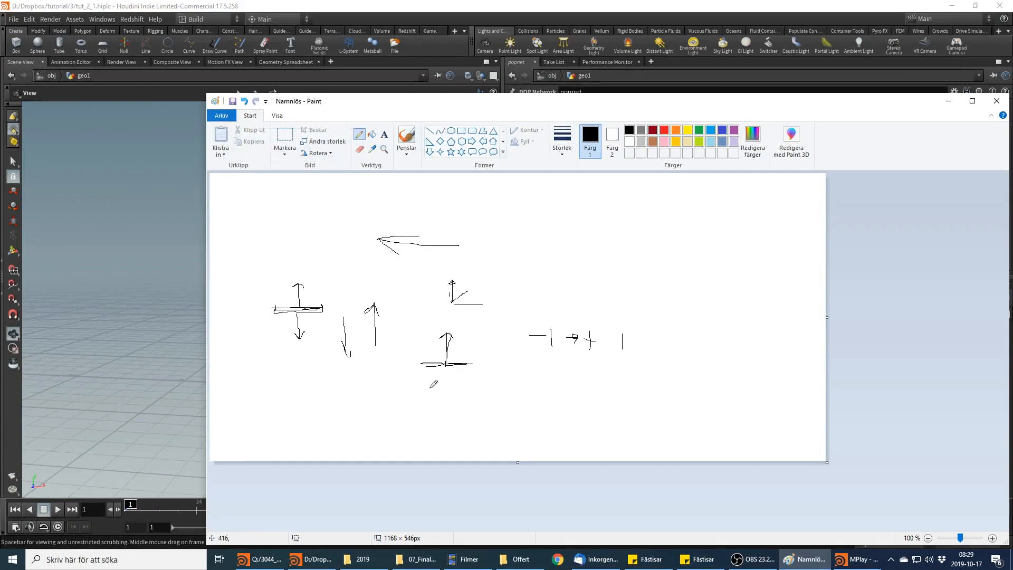
Discard the sketch unsaved and start another blank Paint canvas
click(228, 117)
click(252, 138)
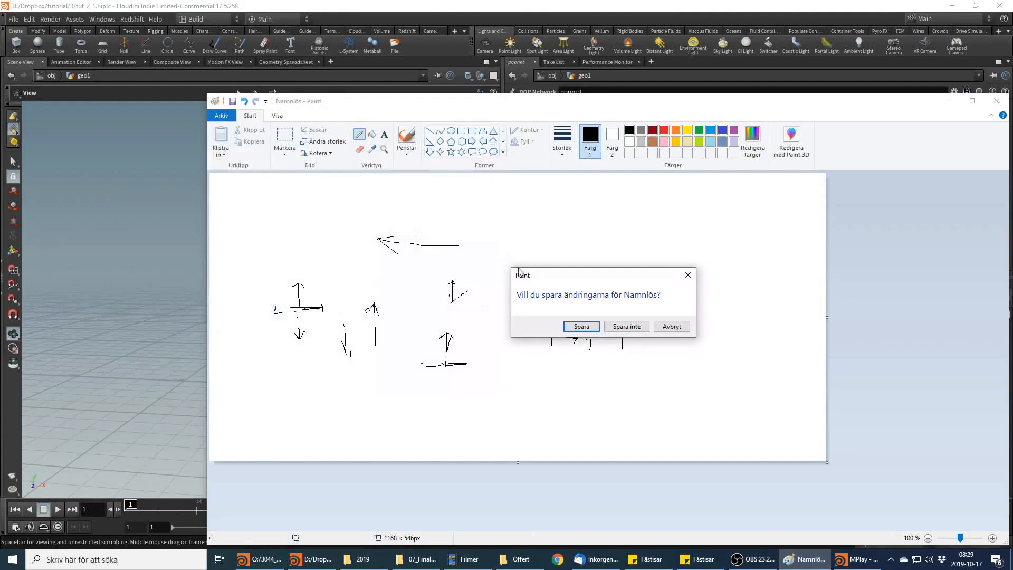
click(620, 324)
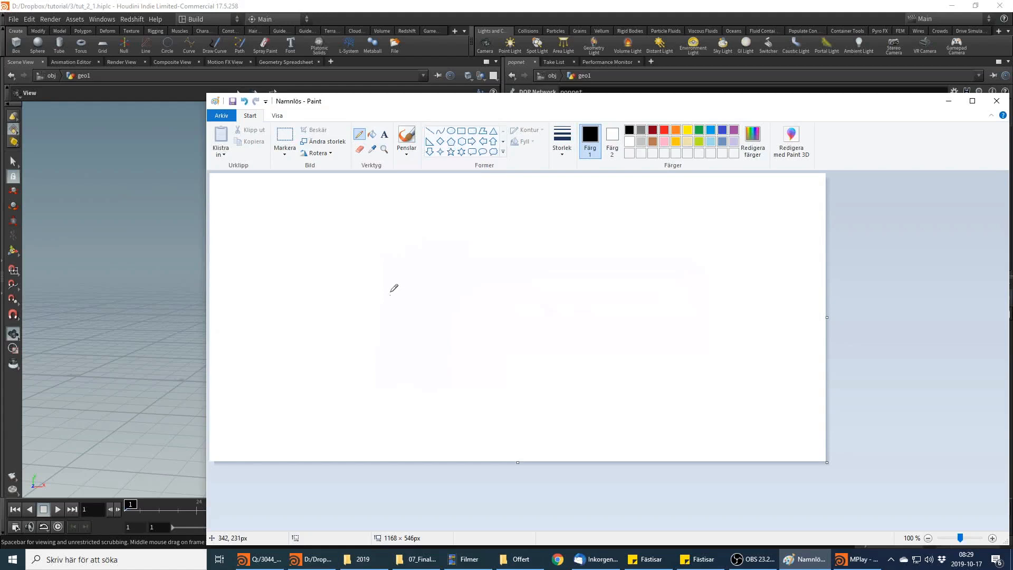
Sketch a tilted confetti strip with a curved rotation arrow beside it and an arrow pointing left
drag(466, 238, 417, 306)
drag(466, 240, 420, 305)
mouse_move(473, 236)
mouse_down()
mouse_move(496, 270)
mouse_move(481, 278)
mouse_move(488, 276)
mouse_up()
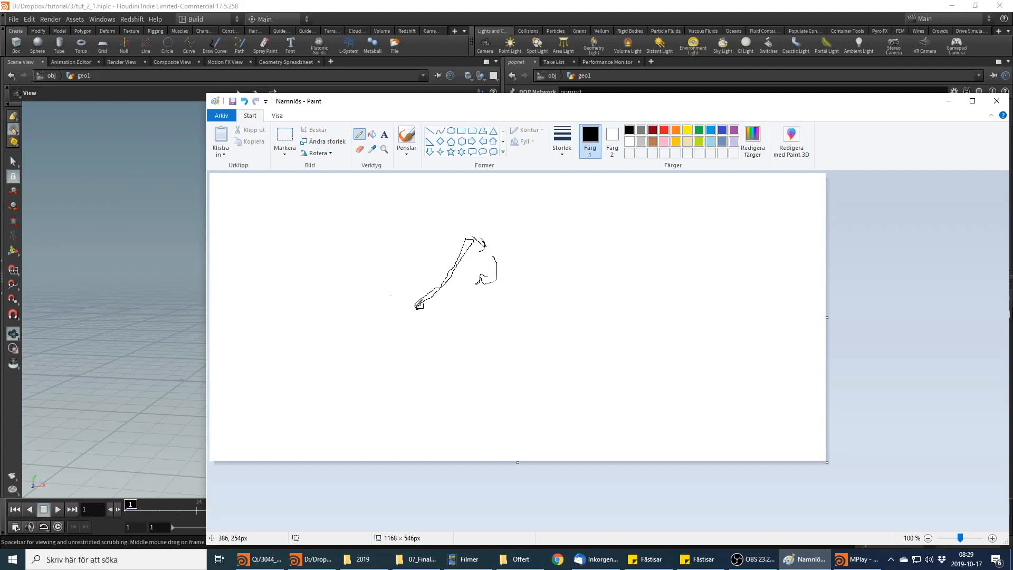
mouse_move(417, 286)
mouse_down()
mouse_move(362, 285)
mouse_move(388, 284)
mouse_move(368, 300)
mouse_up()
Sketch a second tilted strip as a slanted line, with direction arrows and a horizontal line on its left side
drag(625, 264, 566, 345)
drag(589, 296, 569, 274)
drag(586, 298, 551, 291)
drag(552, 287, 565, 279)
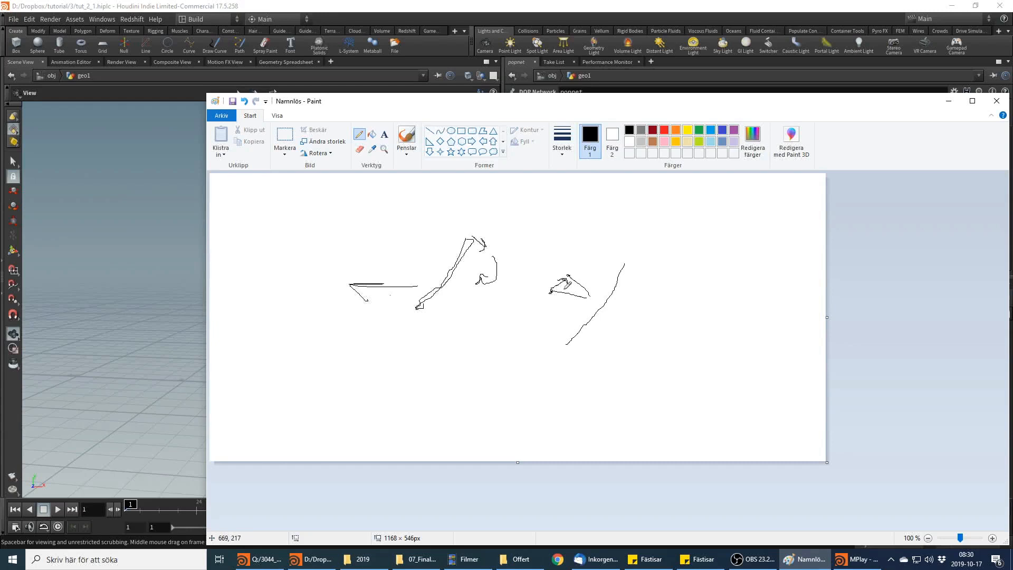
drag(609, 296, 589, 279)
mouse_move(571, 325)
mouse_down()
mouse_move(520, 331)
mouse_move(569, 332)
mouse_up()
Play and scrub the falling confetti flipbook in MPlay to examine its motion, and return to Houdini
click(856, 555)
drag(327, 450, 384, 437)
click(60, 448)
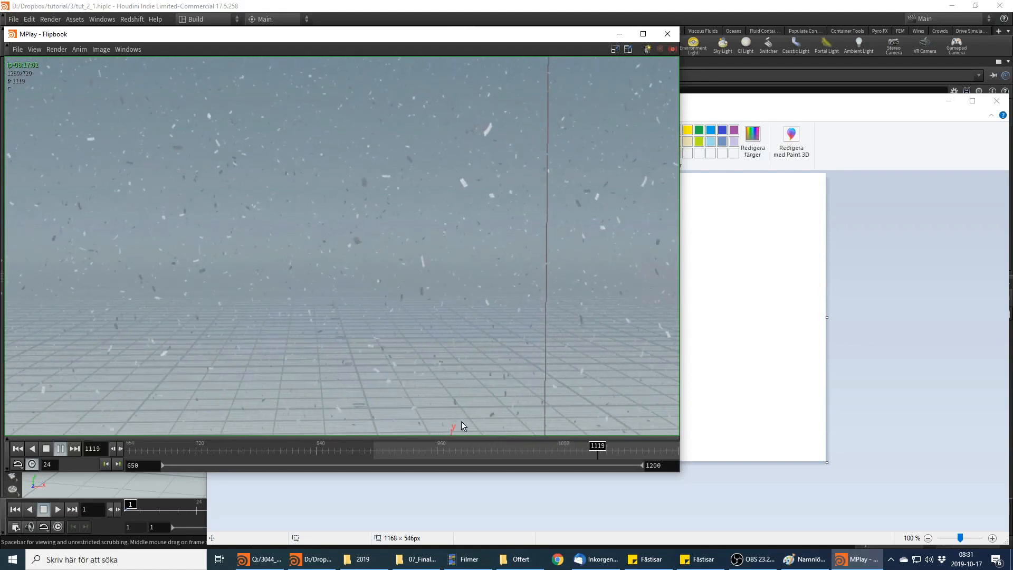
click(431, 449)
click(619, 33)
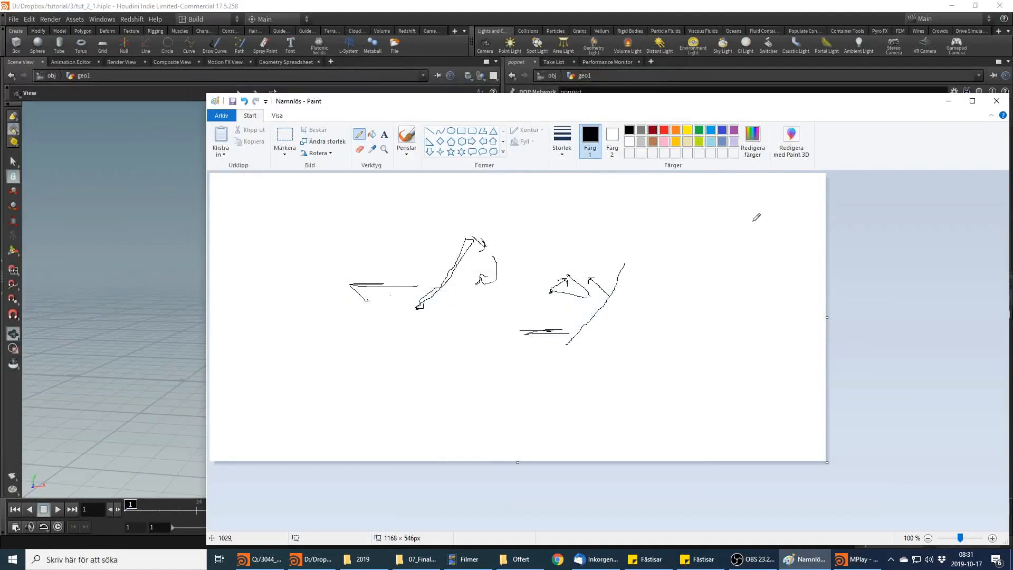
click(954, 102)
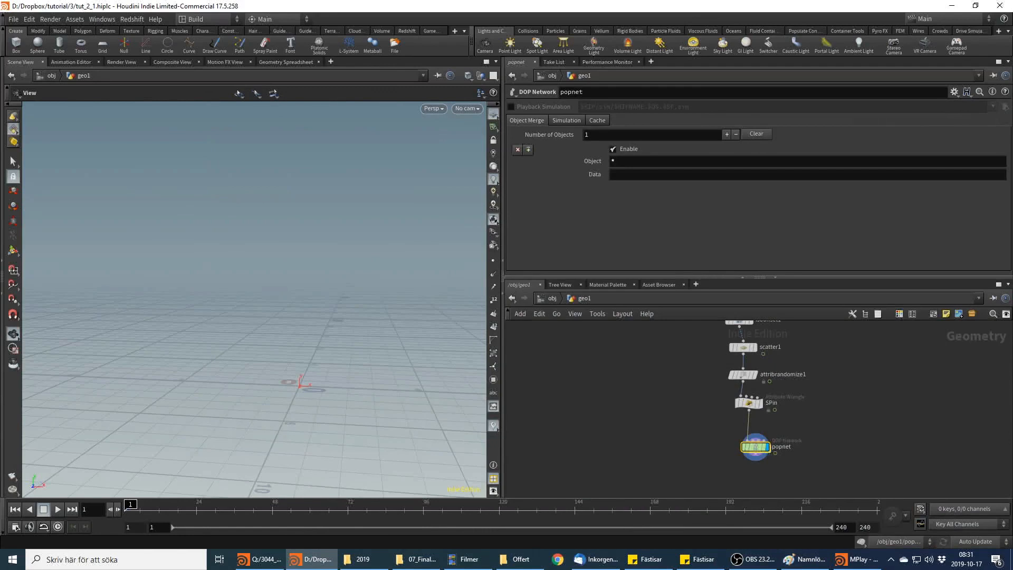
Go inside the popnet network, spread its nodes apart and insert a Gravity Force node between popsolver and output
key(alt+Tab)
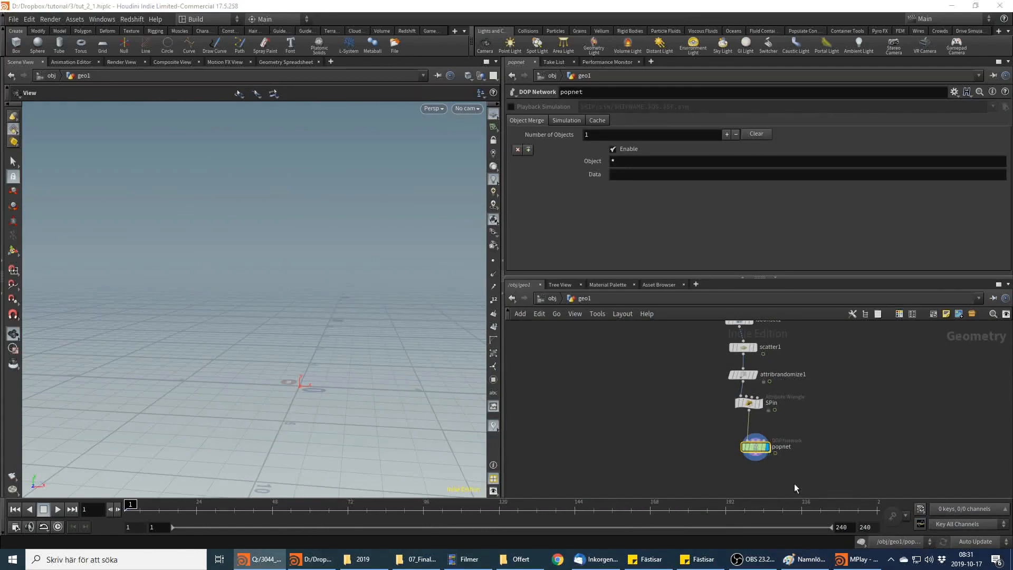
double_click(755, 446)
drag(717, 377, 666, 367)
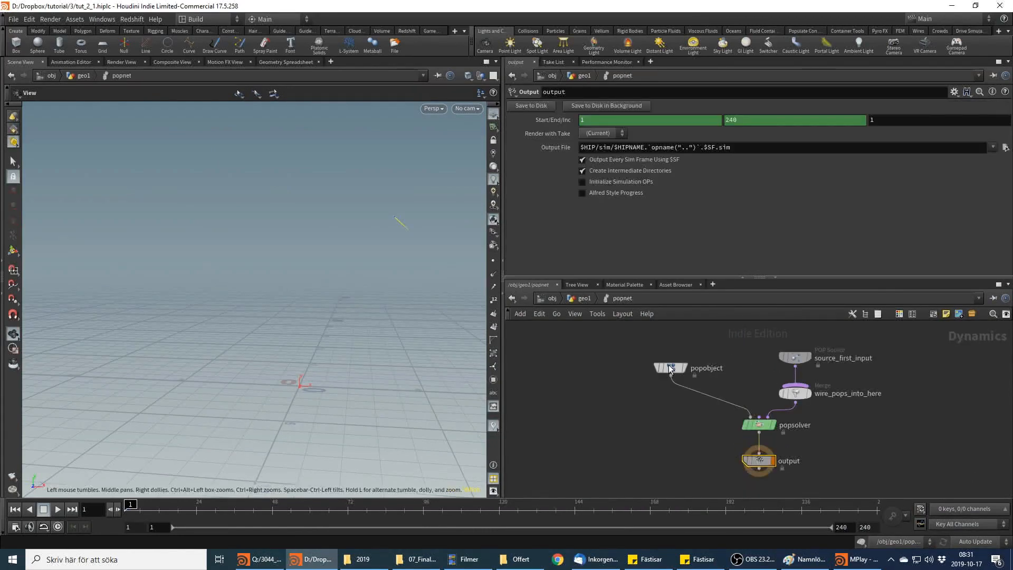
drag(759, 460, 762, 490)
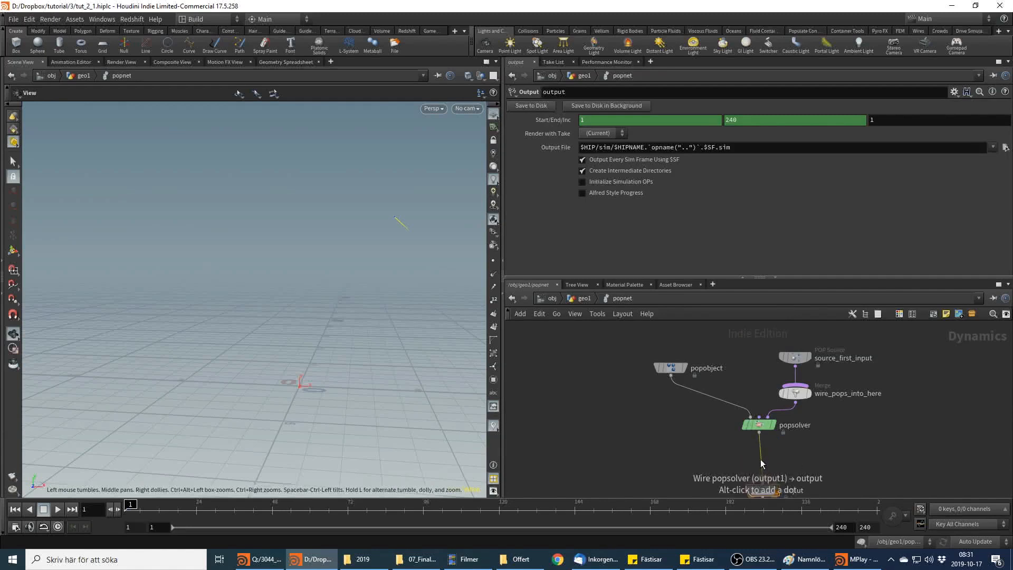
key(Tab)
text(gra)
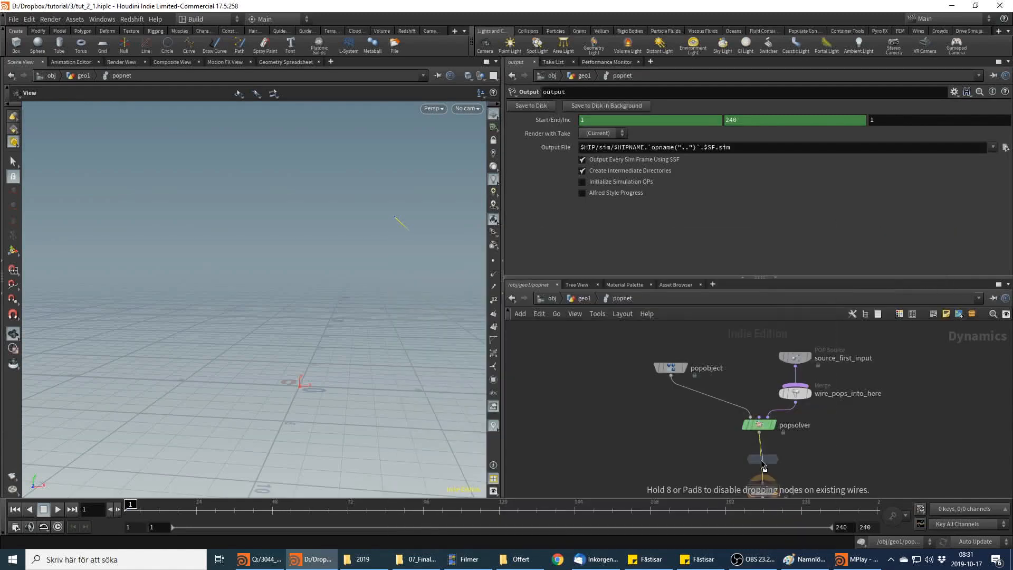
key(Return)
click(761, 459)
middle_drag(887, 457, 850, 486)
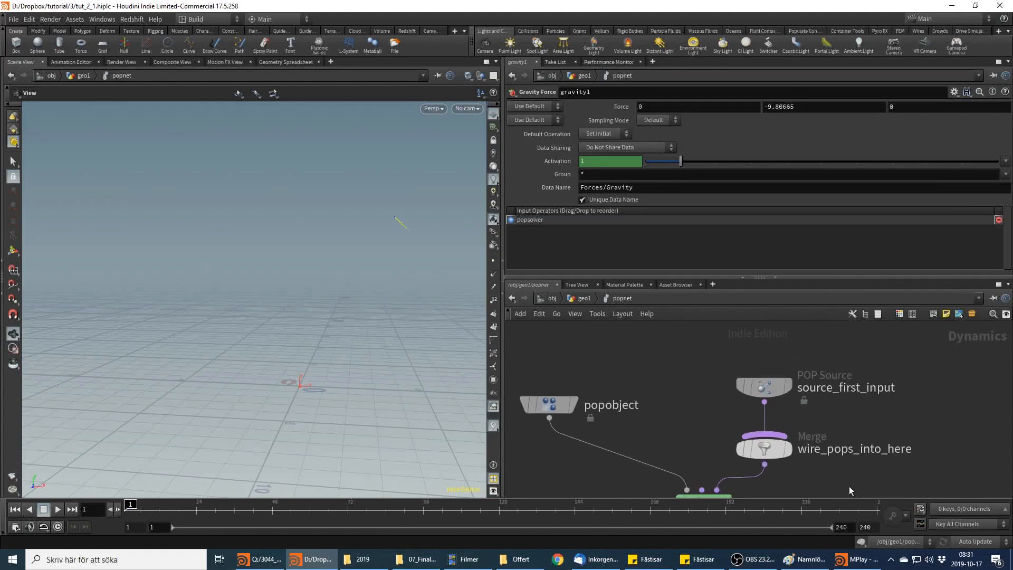
Move source_first_input aside and add a Merge node feeding into wire_pops_into_here
drag(764, 387, 812, 370)
key(Tab)
text(mer)
key(Return)
click(708, 385)
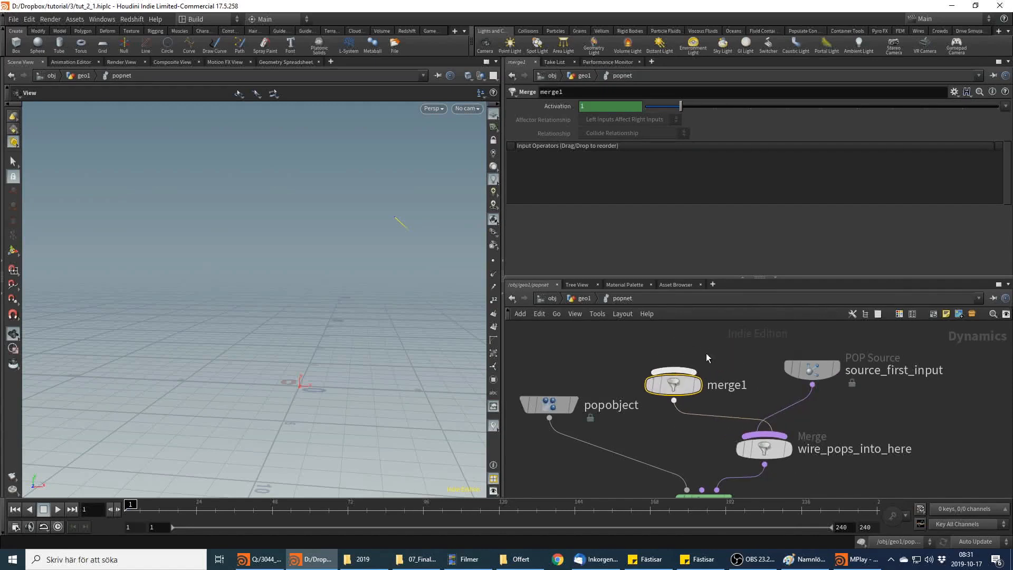
Add a POP Drag node above the new merge node and wire it into the merge's input
key(Tab)
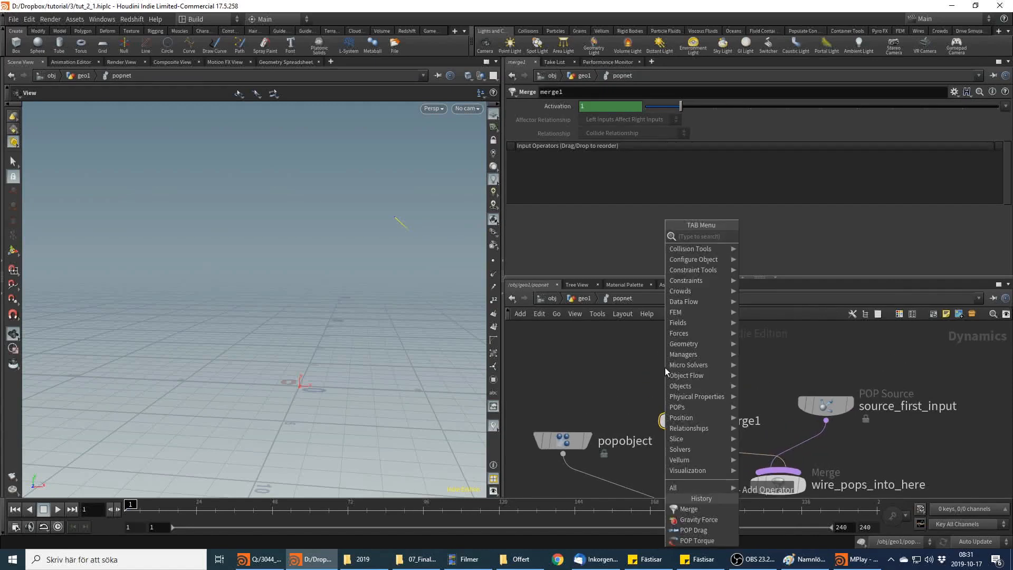
text(pop g)
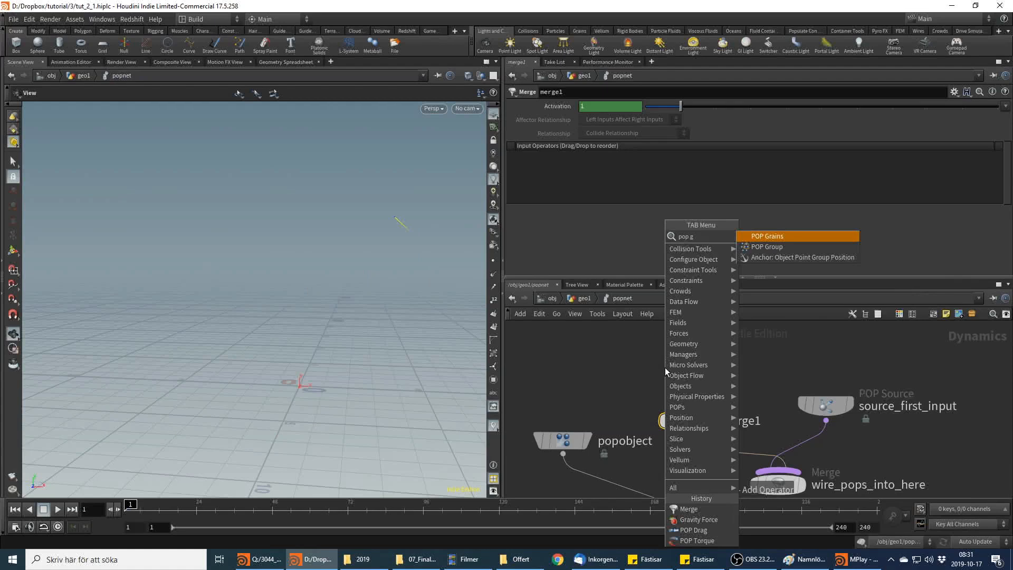
key(Return)
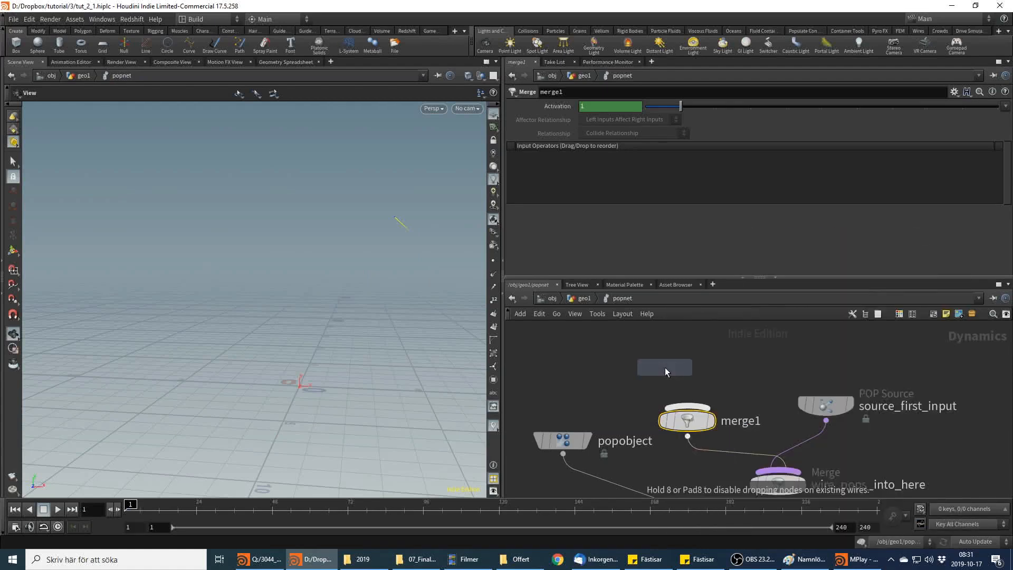
click(732, 335)
drag(731, 348, 687, 407)
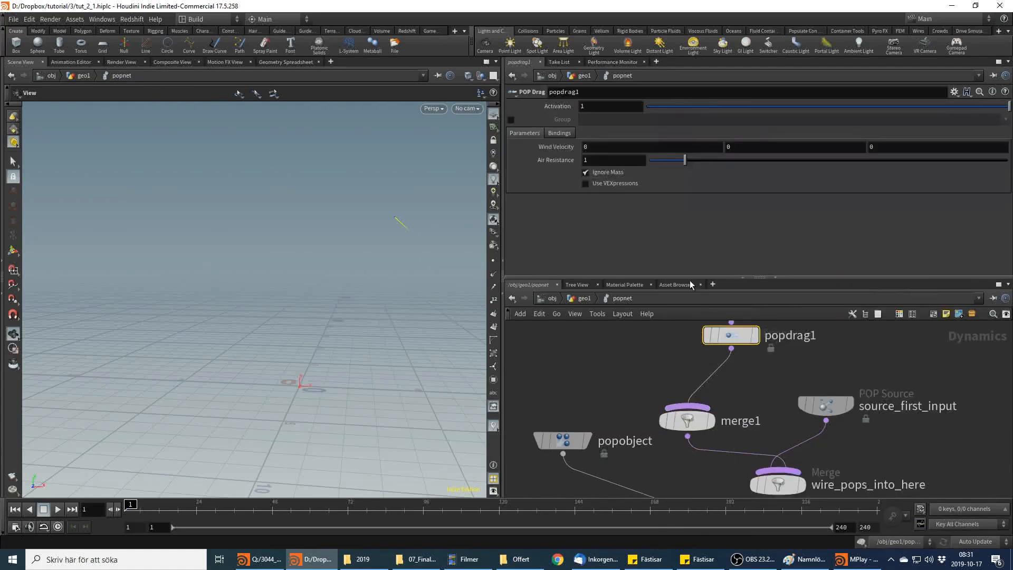
Set the POP Drag node's Air Resistance to 10 and play the simulation
click(632, 160)
text(10)
key(Return)
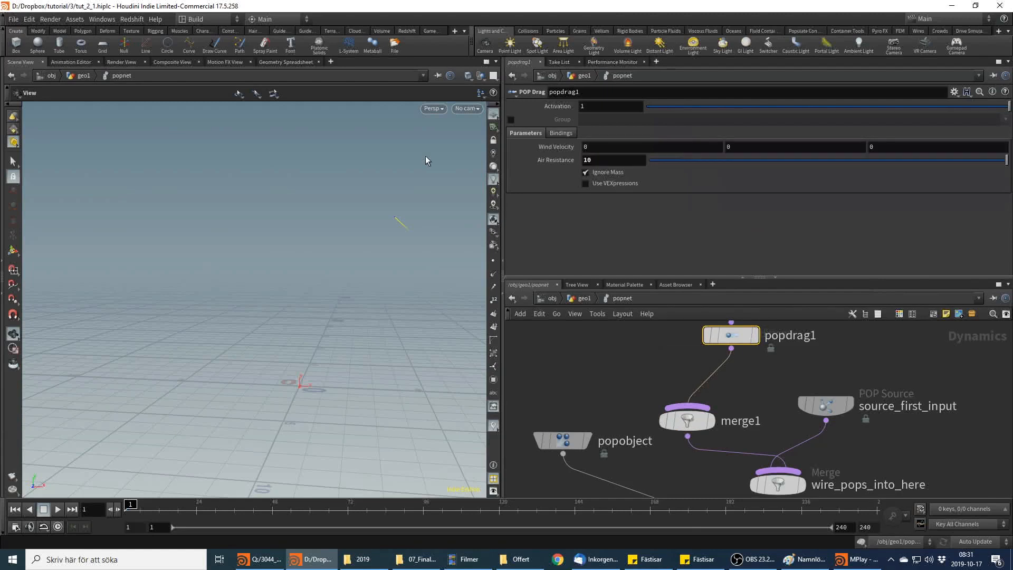
click(58, 509)
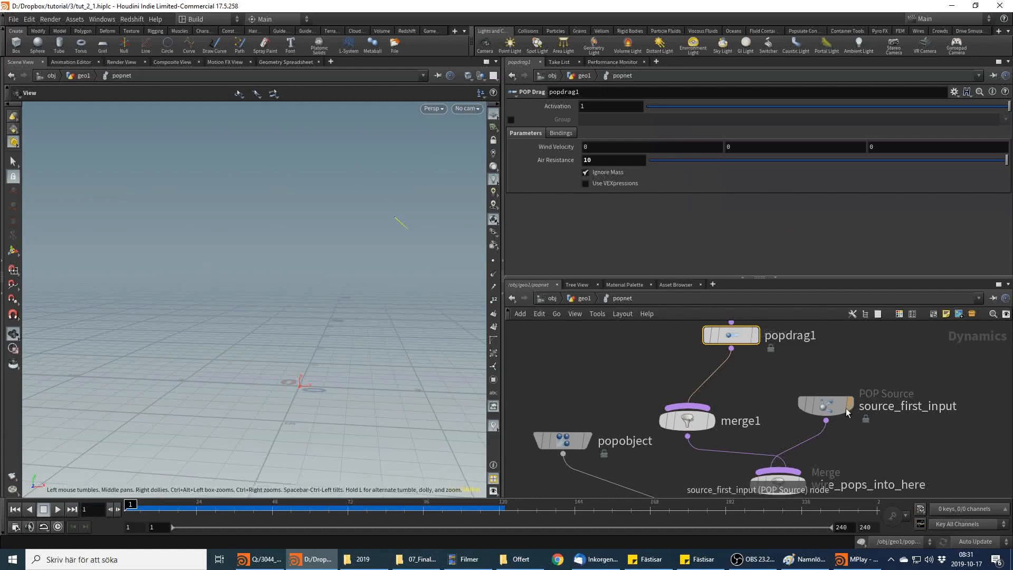
Set the source_first_input node's Emission Type to All Points
click(829, 407)
click(628, 135)
click(615, 145)
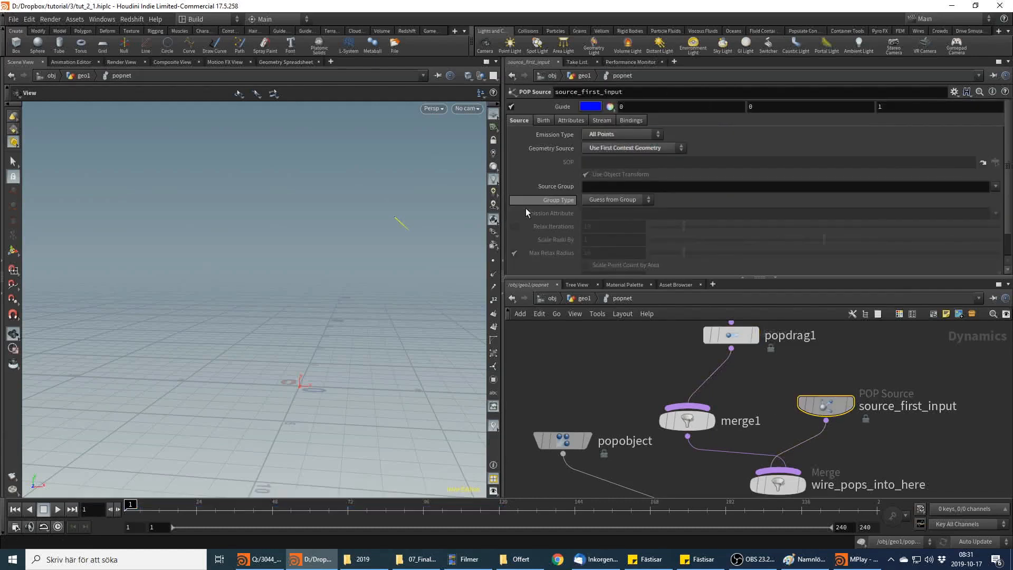
Replay the simulation, scrub to frame 60 and turn on the spin axis visualizer to inspect the particles' vectors
right_drag(328, 210, 339, 316)
middle_drag(340, 317, 284, 316)
click(58, 510)
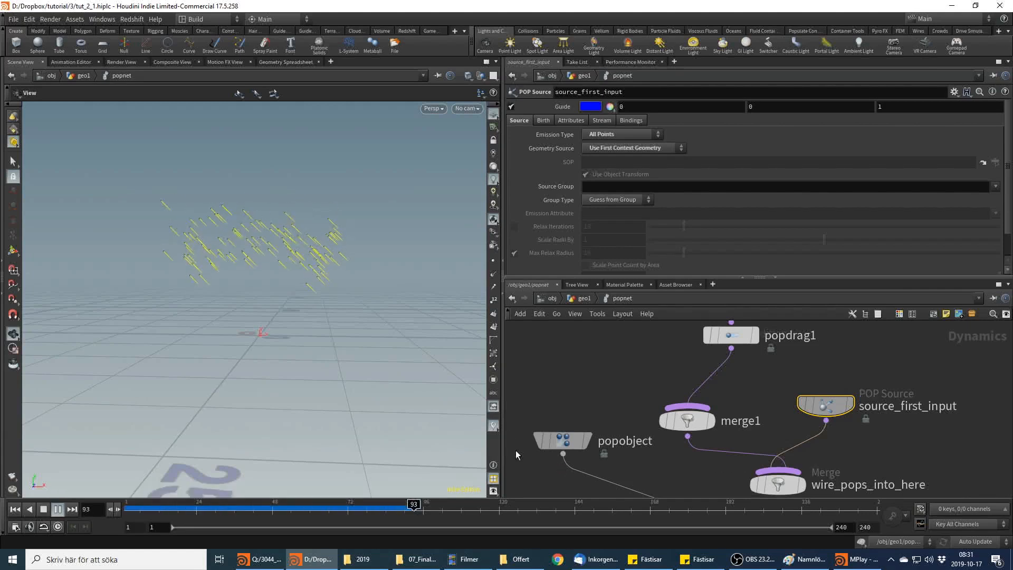
drag(343, 512, 310, 510)
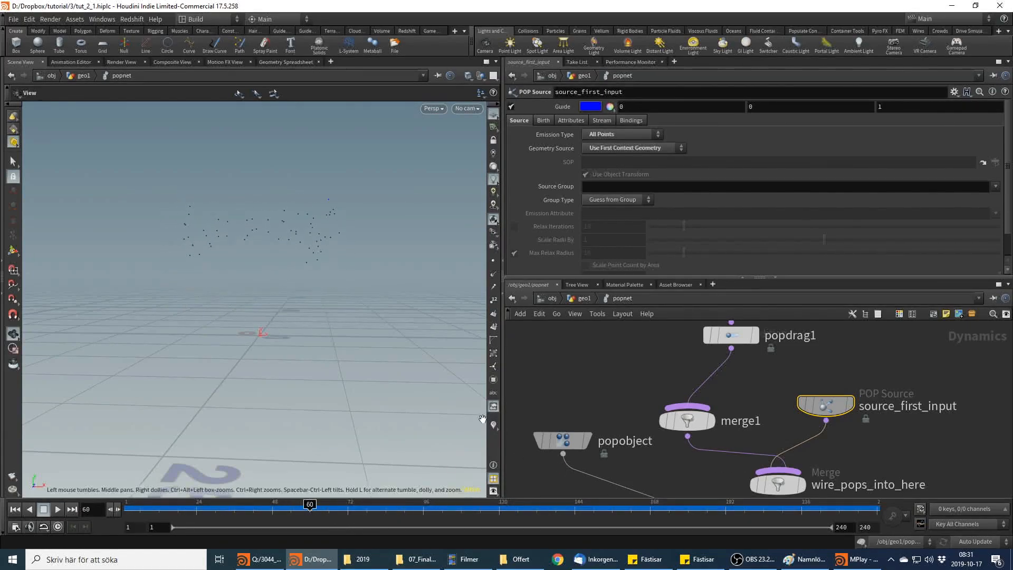
click(494, 426)
drag(258, 266, 362, 256)
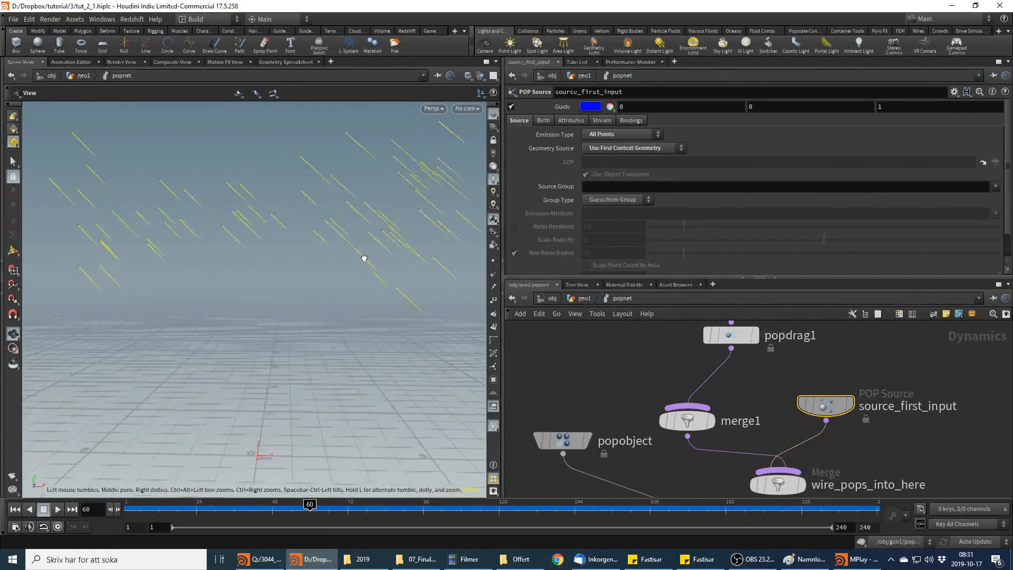
click(496, 425)
click(496, 425)
click(582, 299)
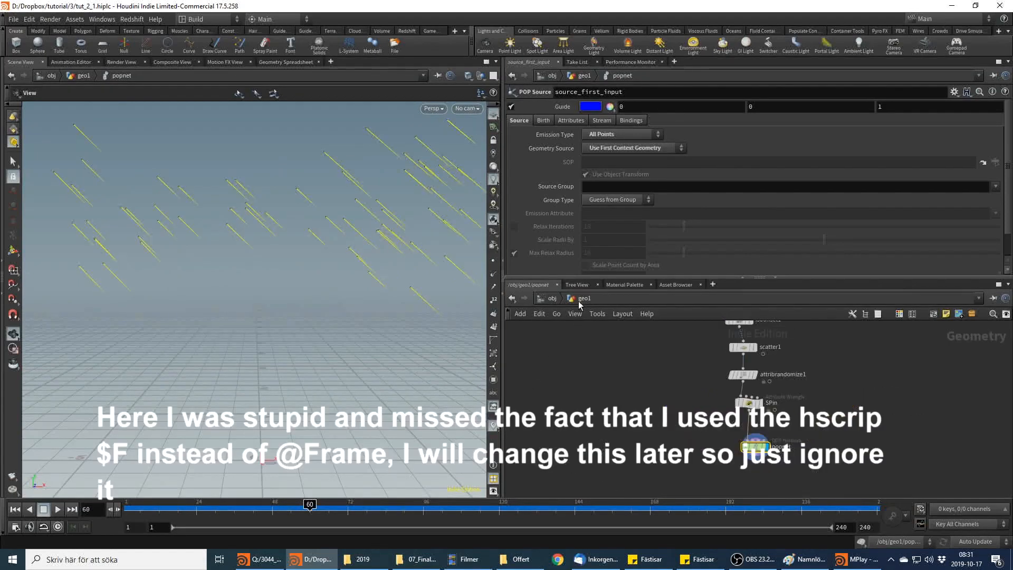
click(753, 437)
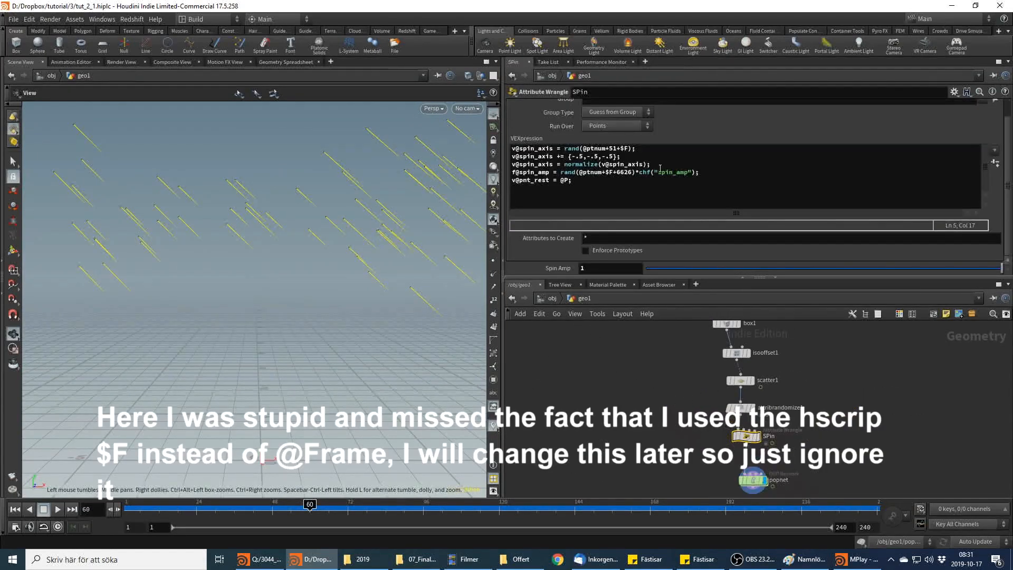
click(759, 437)
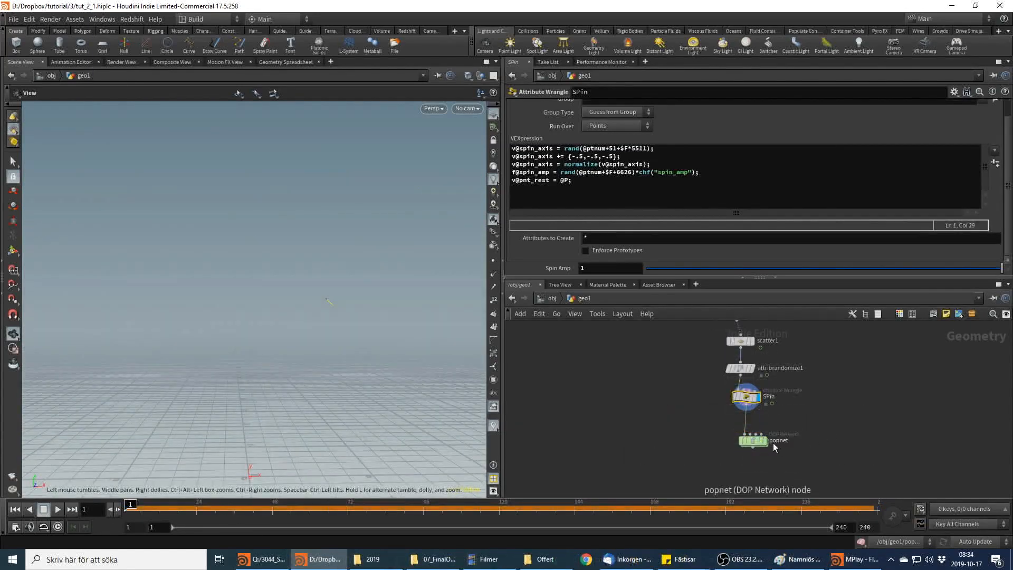
Display the popnet node, enter its network and select the POP Drag node
click(764, 440)
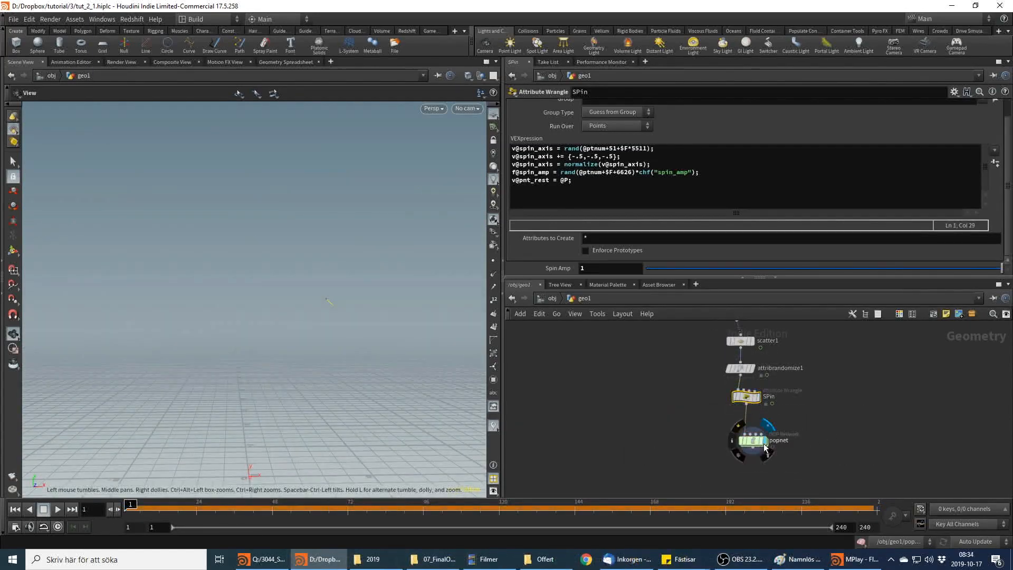
click(752, 441)
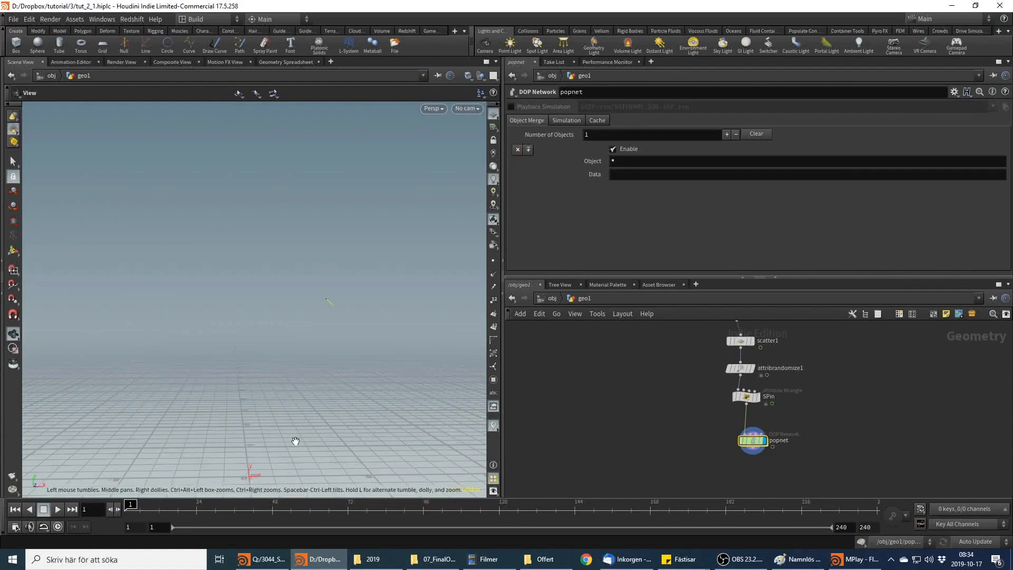
double_click(753, 440)
drag(740, 351, 696, 357)
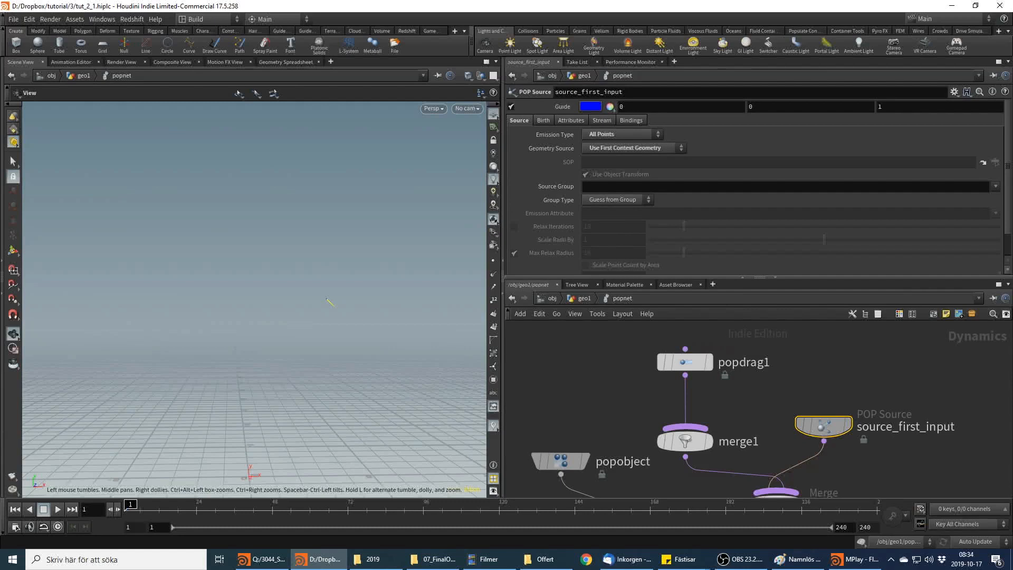
key(alt+Tab)
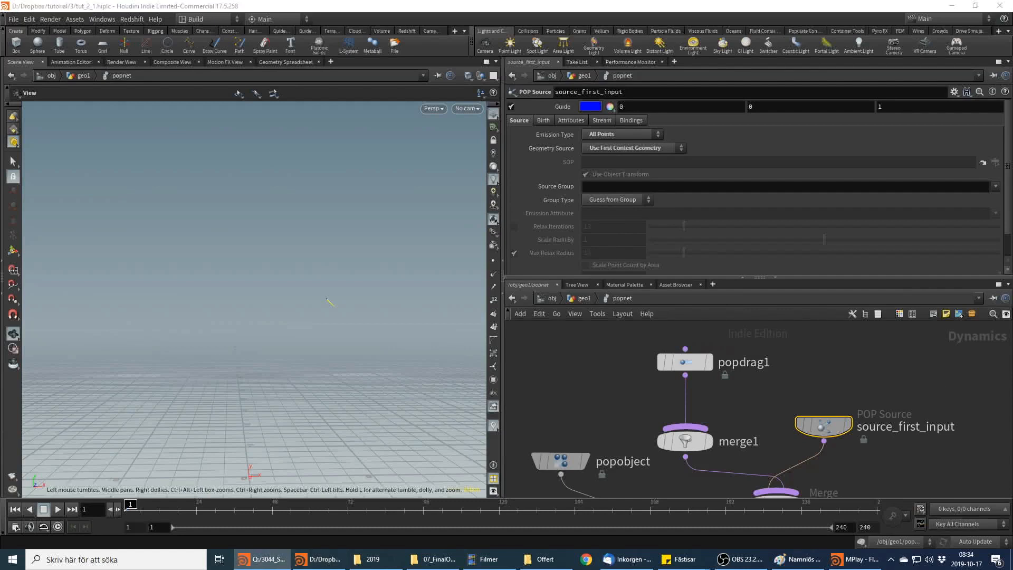
click(685, 362)
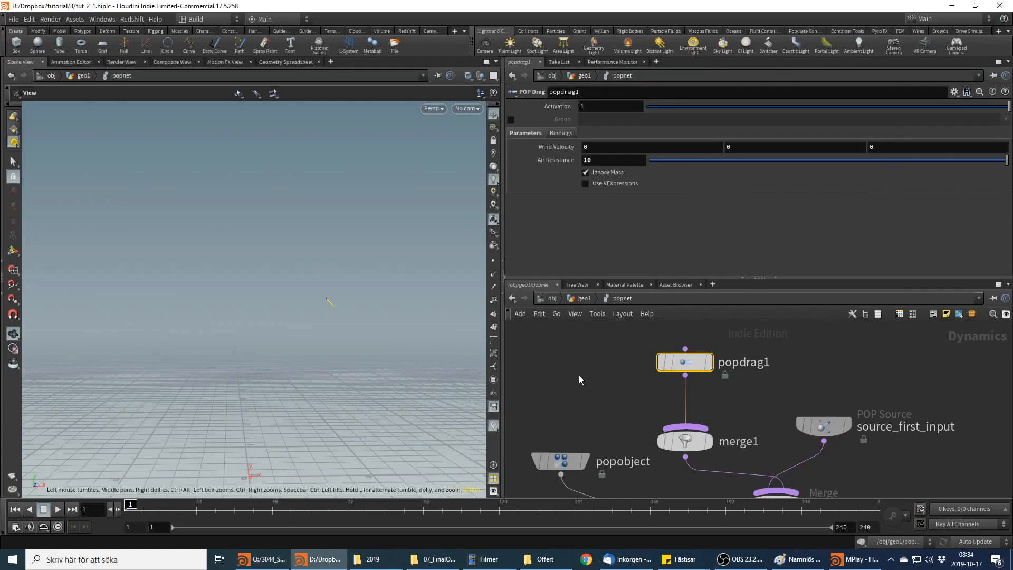
Show the particles' orientation axes in the viewport instead of the yellow spin axis vectors
click(493, 426)
click(495, 404)
click(496, 393)
click(641, 445)
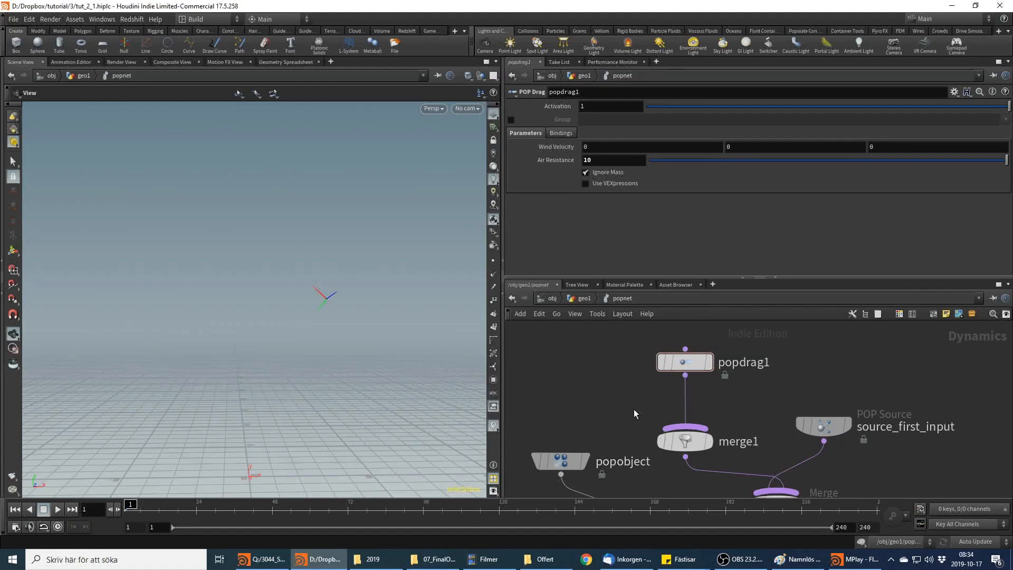
Add a POP Torque node beside popdrag1 and wire it into merge1
key(Tab)
text(pop to)
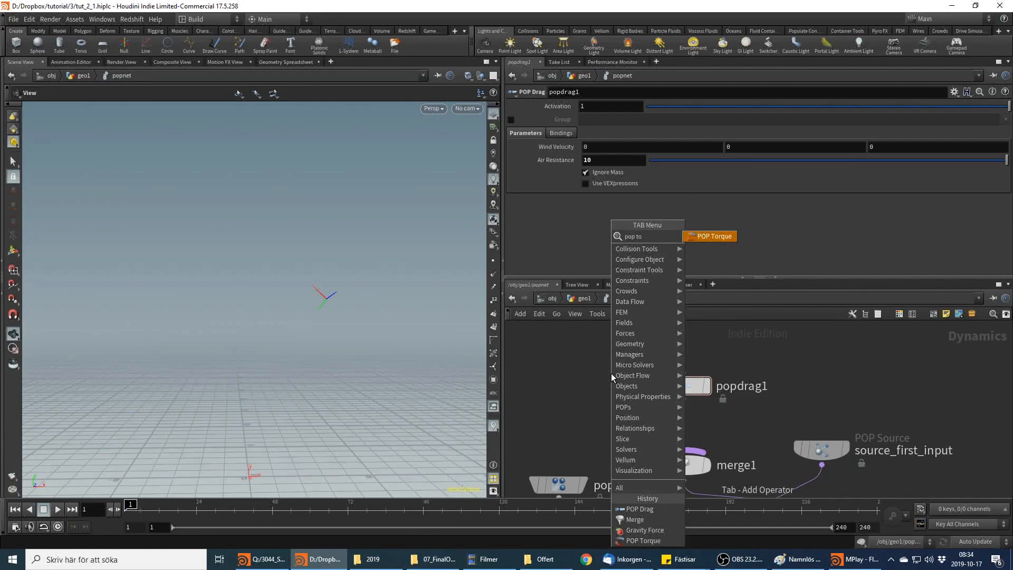
key(Return)
click(610, 371)
click(610, 385)
click(686, 451)
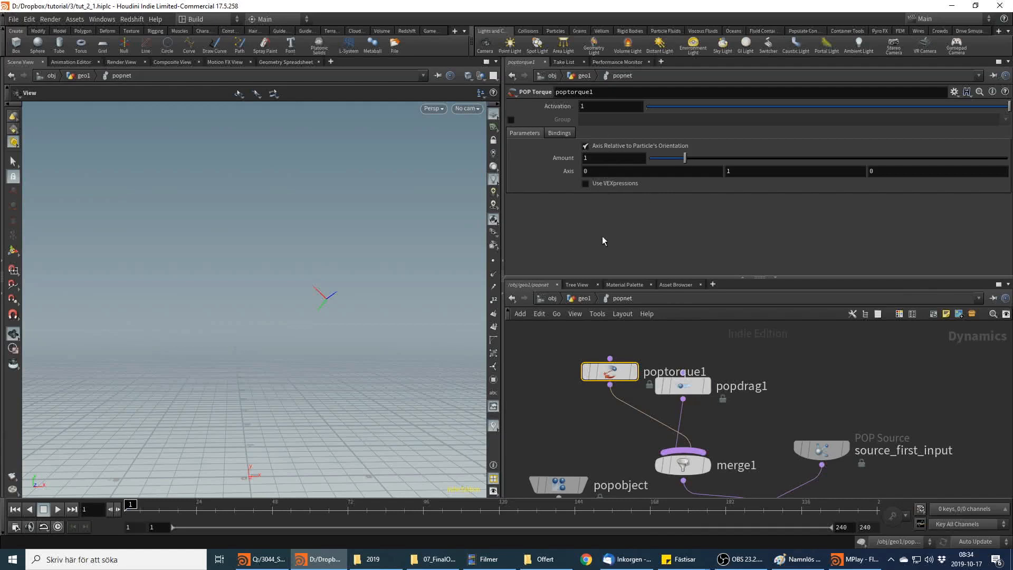
Enable VEXpressions on the POP Torque node, load the Pass Through preset and set axis to v@spin_axis
click(608, 184)
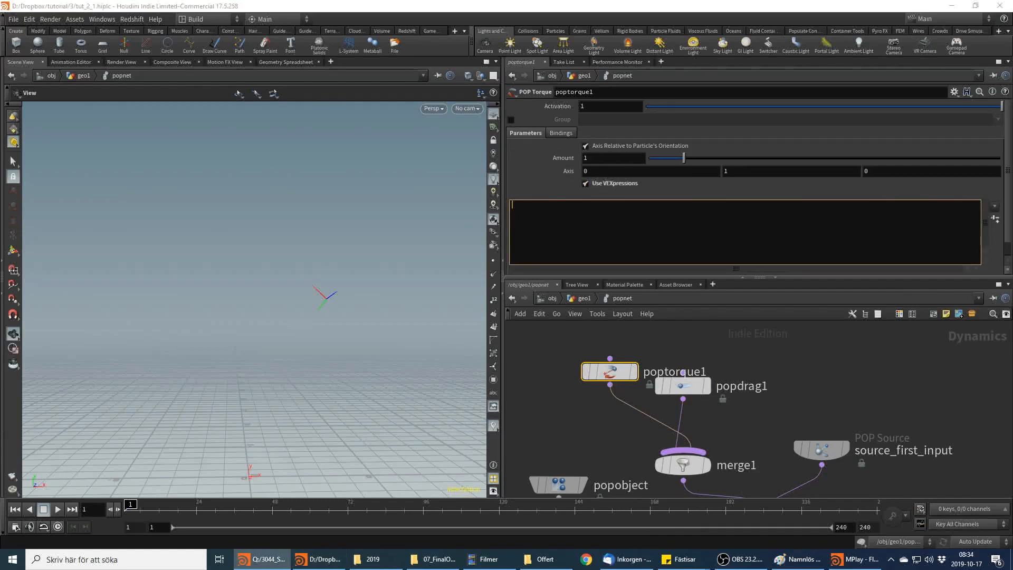
text(ax)
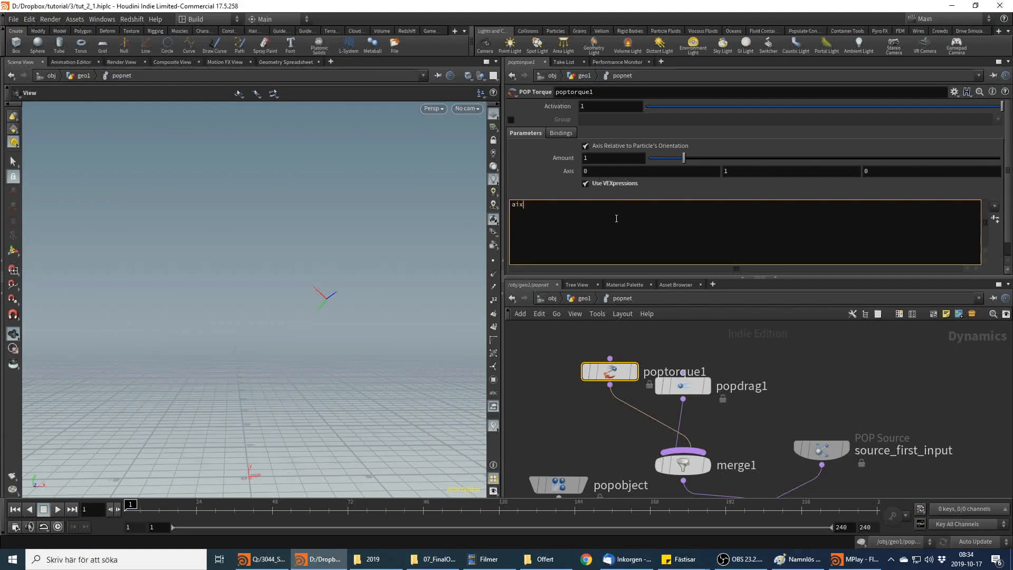
key(BackSpace)
key(BackSpace)
click(985, 222)
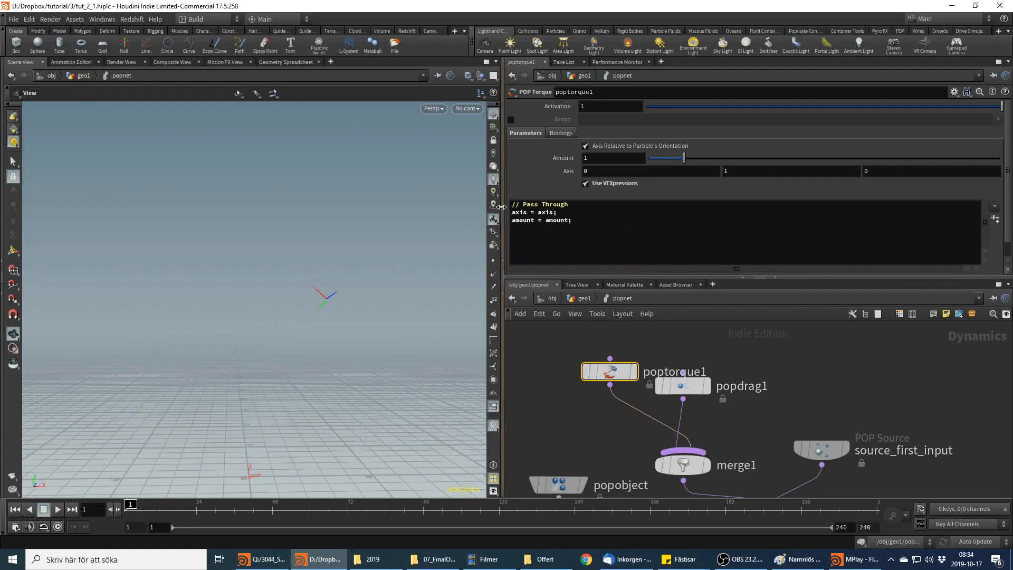
drag(558, 212, 537, 213)
key(BackSpace)
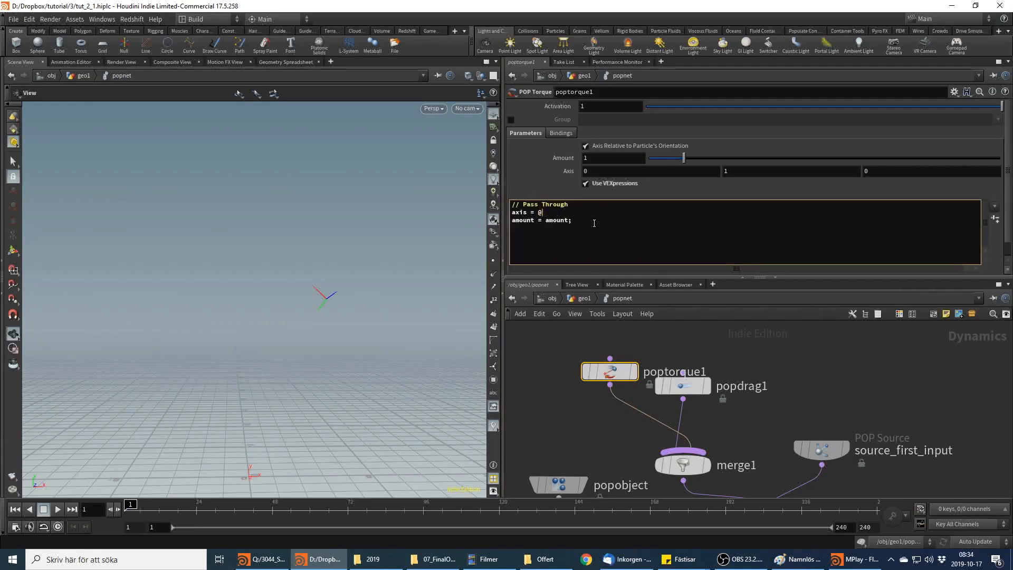
text(v@spin_axis)
Inspect popobject's geometry attributes in the Geometry Spreadsheet with the attribute filter cleared, looking for the spin attributes
click(286, 62)
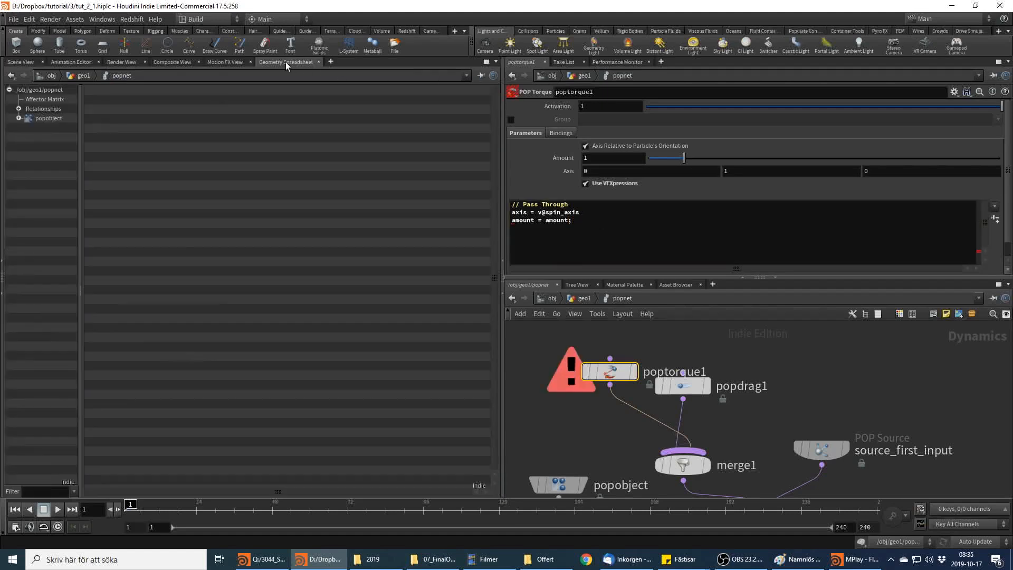
click(45, 118)
click(19, 118)
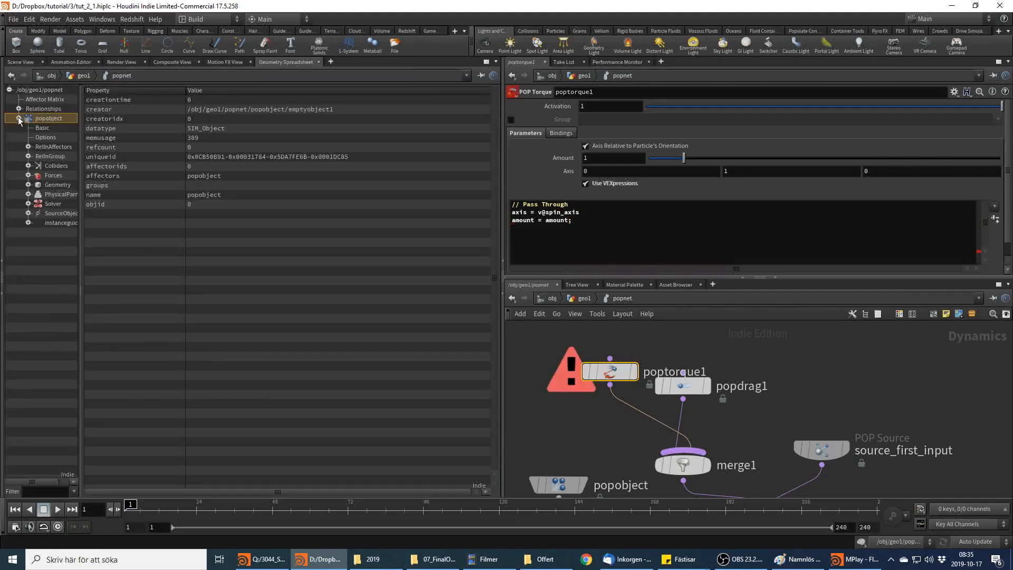
click(52, 184)
double_click(404, 92)
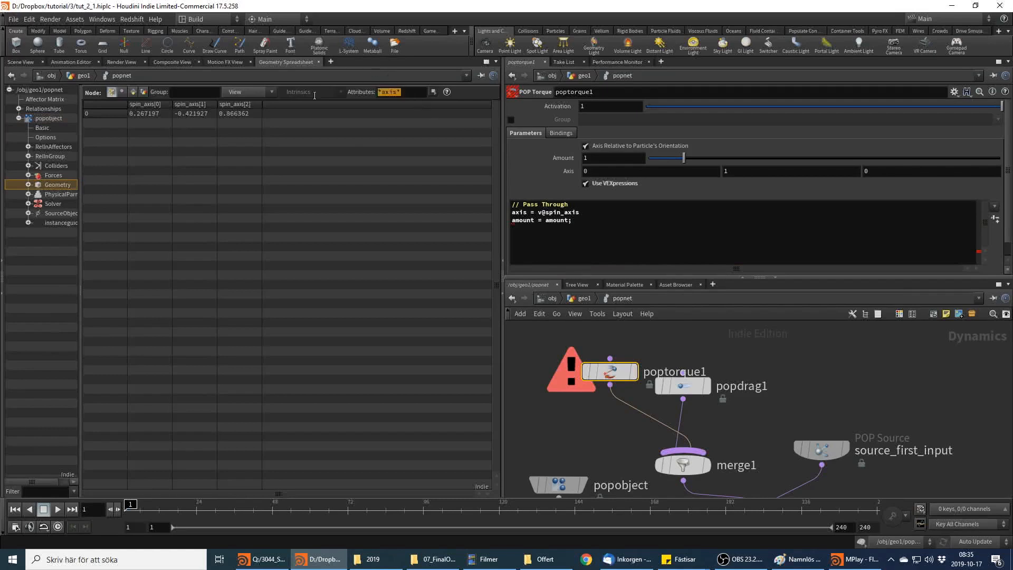
key(BackSpace)
key(Return)
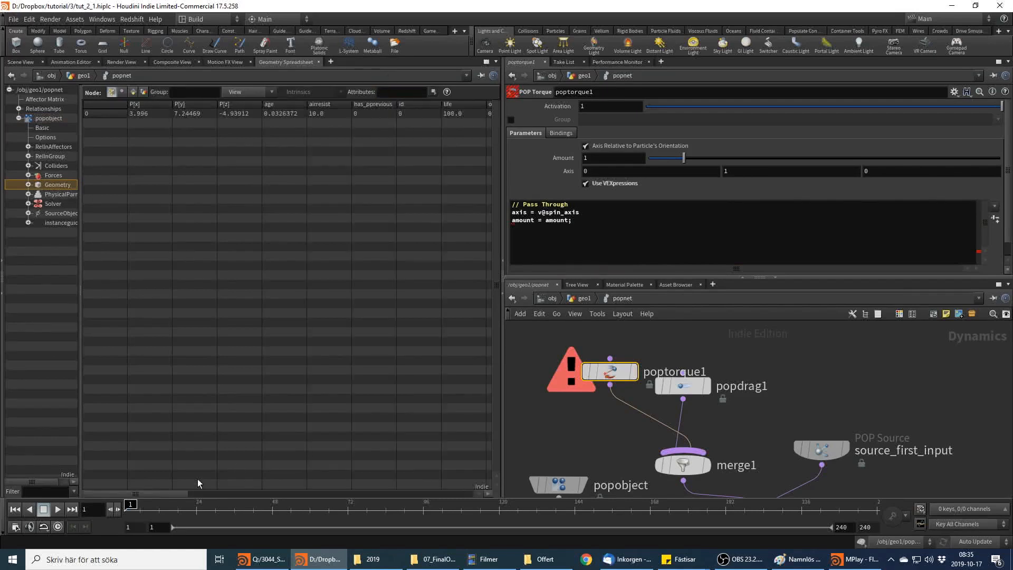
drag(173, 496, 365, 512)
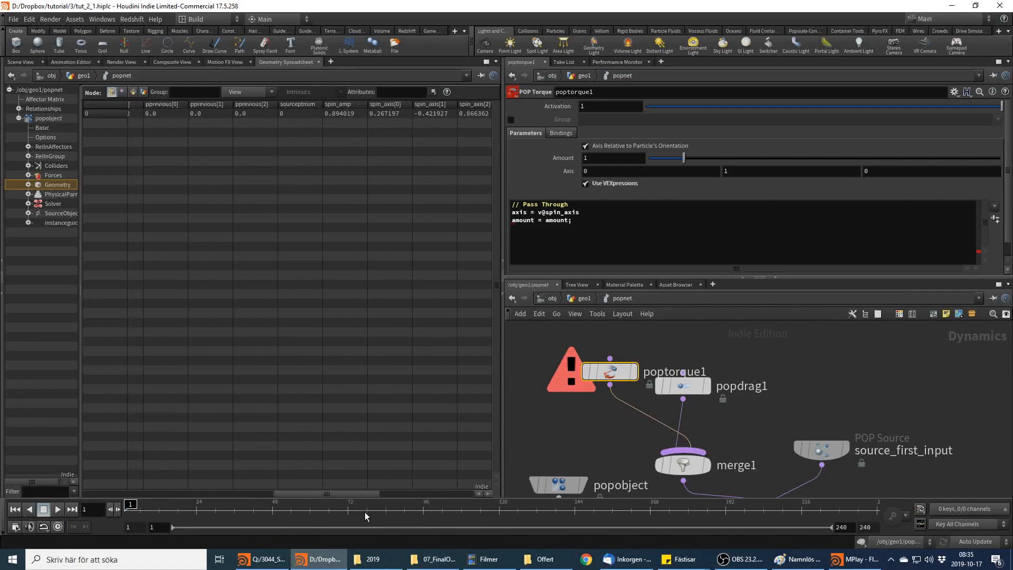
click(569, 221)
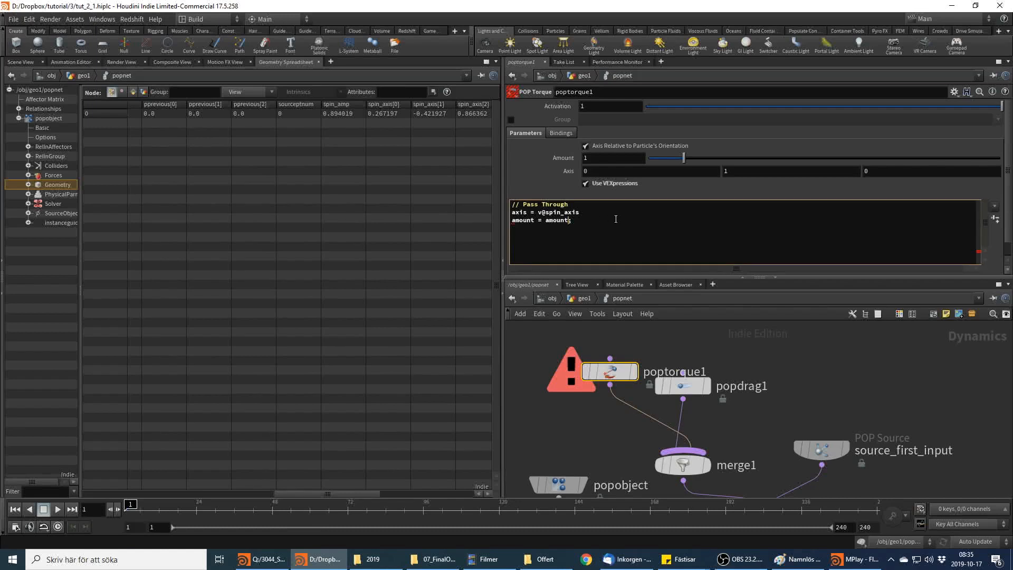
key(BackSpace)
key(BackSpace)
key(BackSpace)
key(BackSpace)
key(BackSpace)
key(BackSpace)
text(@sp)
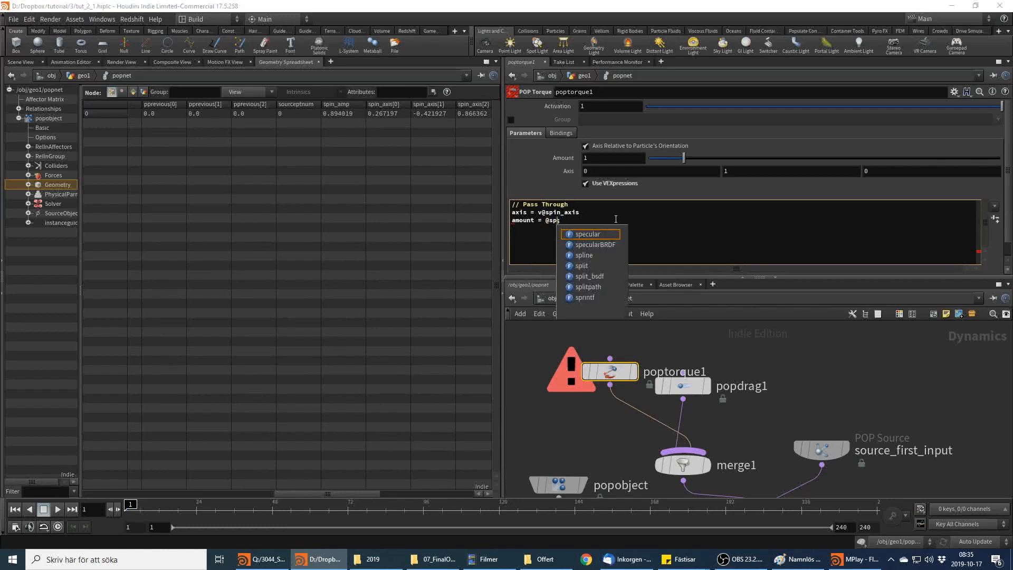
text(in_amp;)
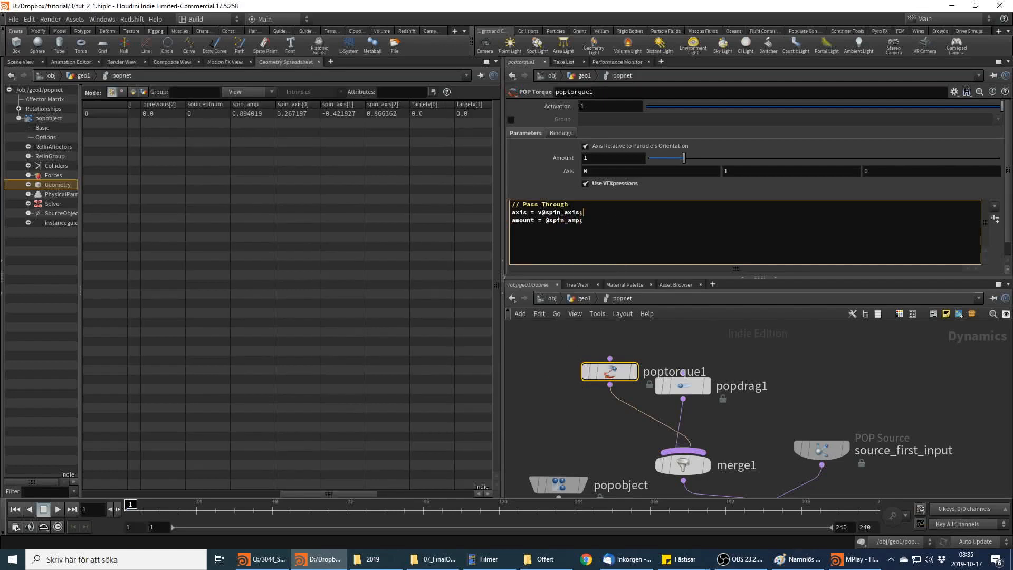
key(alt+Tab)
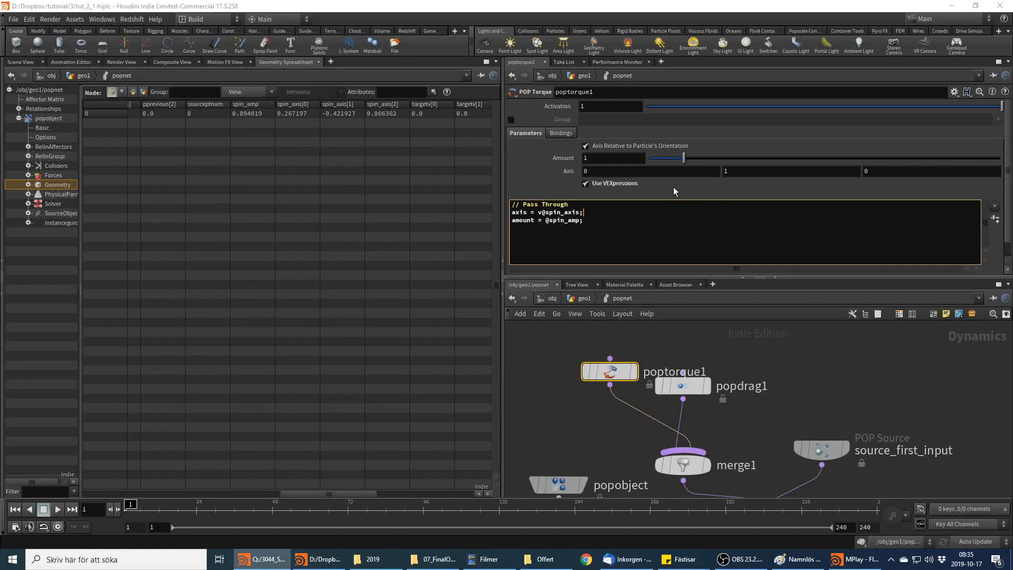
key(alt+Tab)
Add a line to the torque expression declaring vector noise = xnoise(v@P *chv("freq"))
click(602, 223)
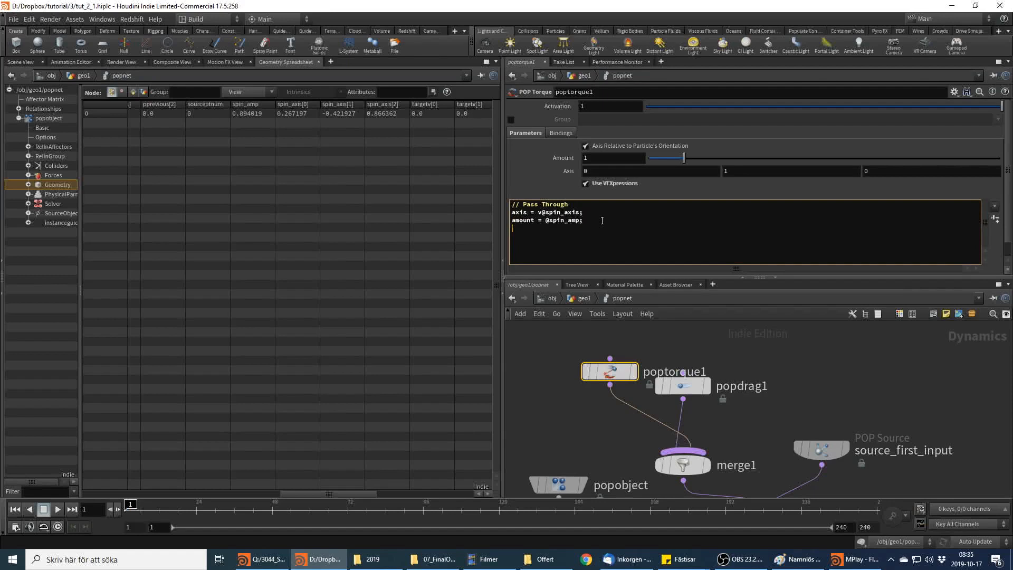
text(vector)
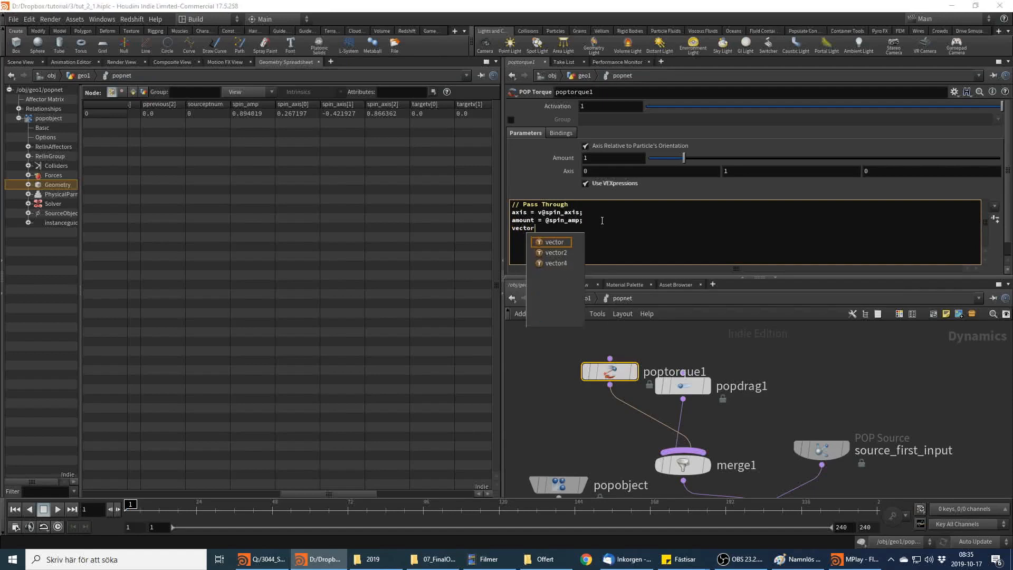
text( noise =)
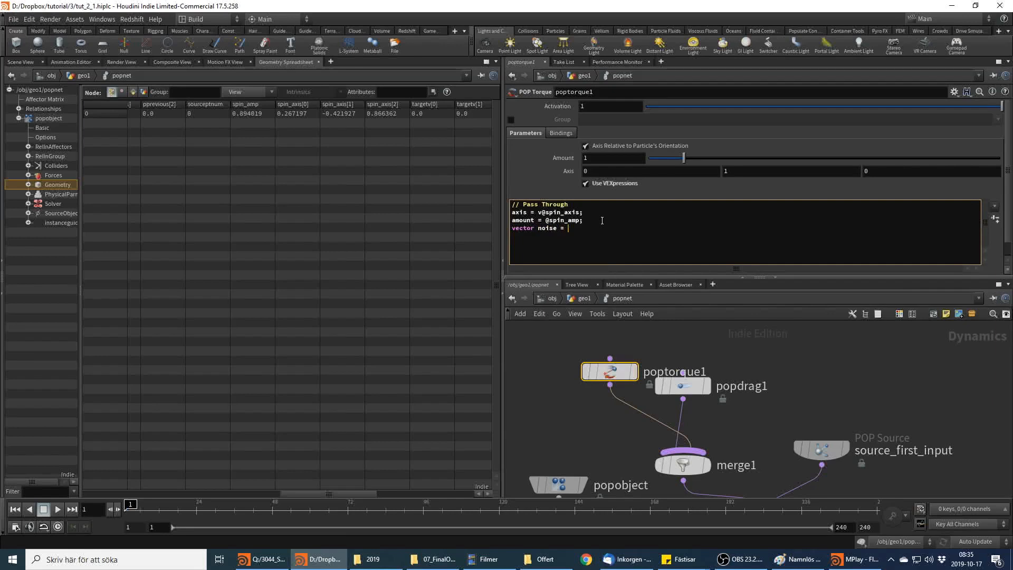
text( xnoise)
text(())
text(v@P )
text(*)
text(chv)
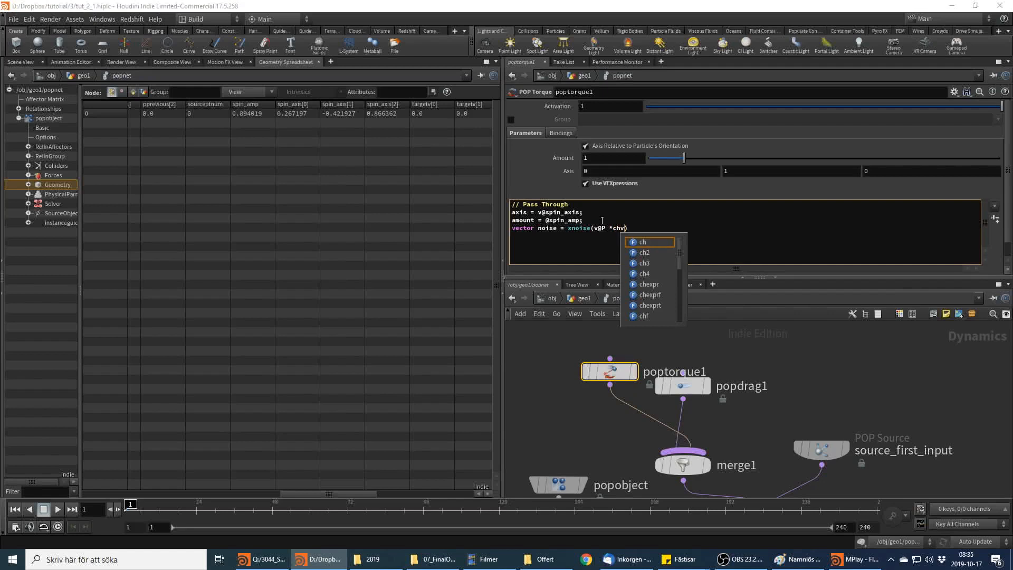
text(("freq)
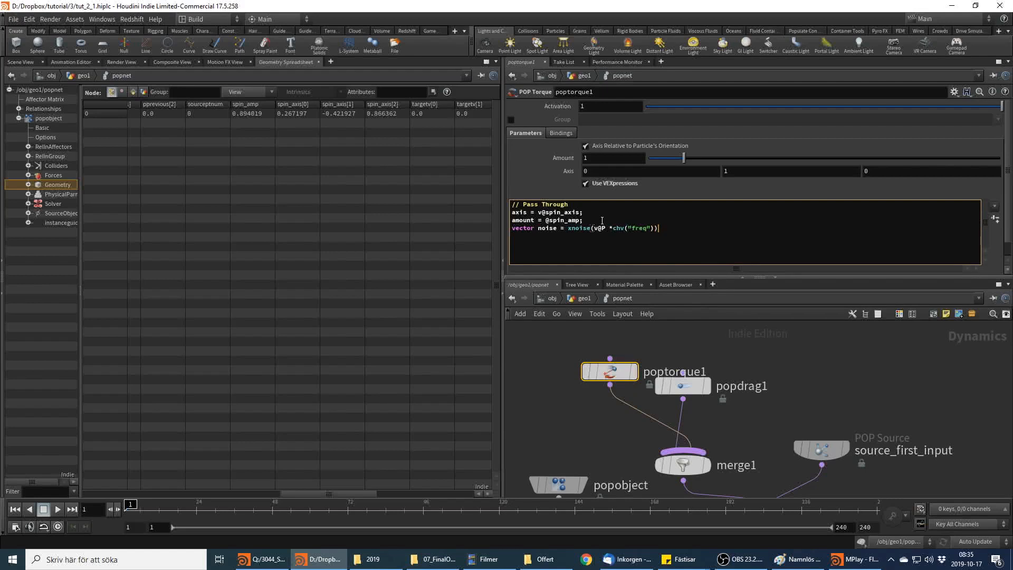
Multiply the noise by chv("noise_amp") and add it to the torque axis with axis += noise;
text(*)
text(chv)
text(()
text("ampli)
key(BackSpace)
key(BackSpace)
key(BackSpace)
key(BackSpace)
key(BackSpace)
text(noise)
text(_amp"))
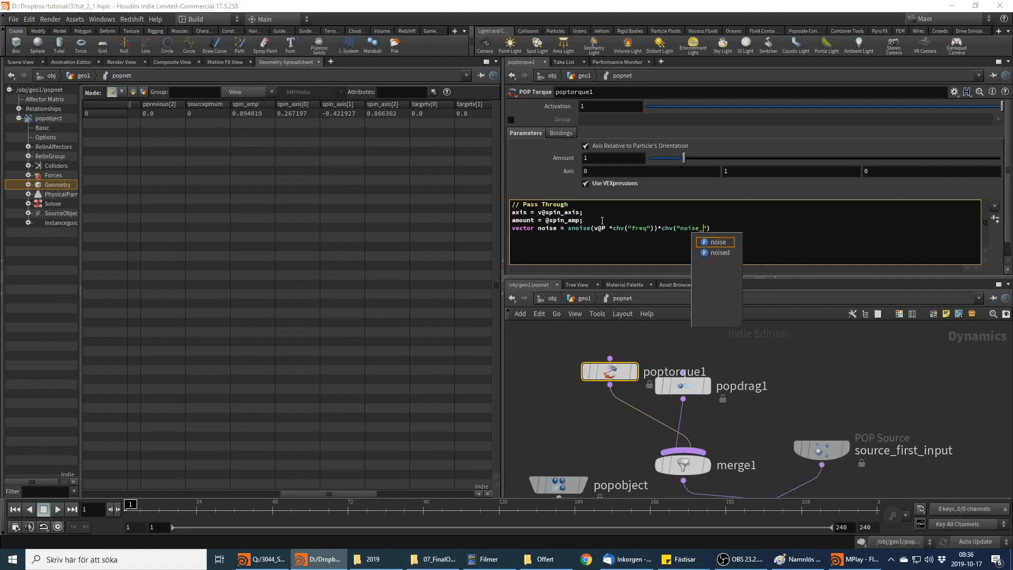
text(; )
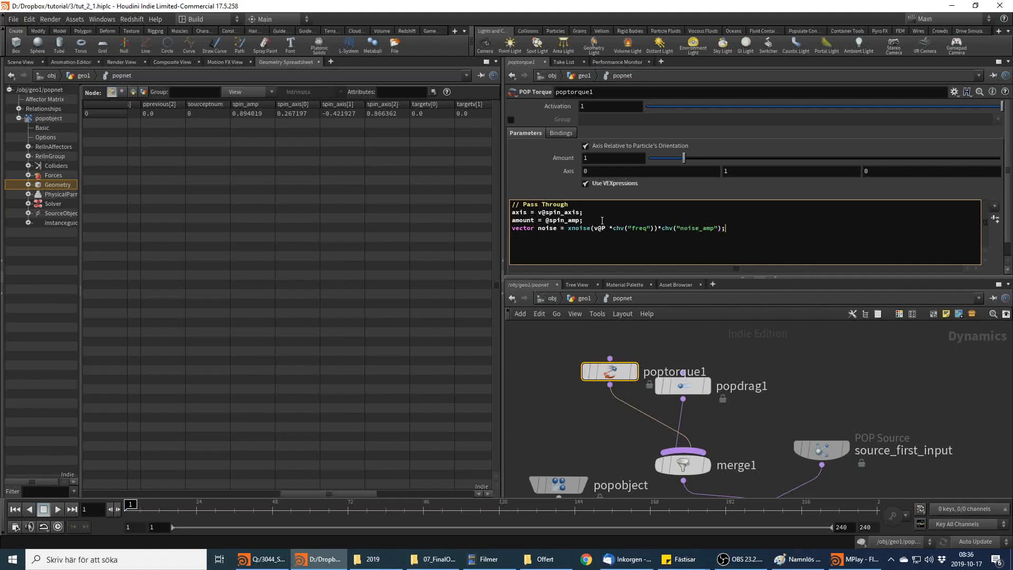
text(axis += noise;)
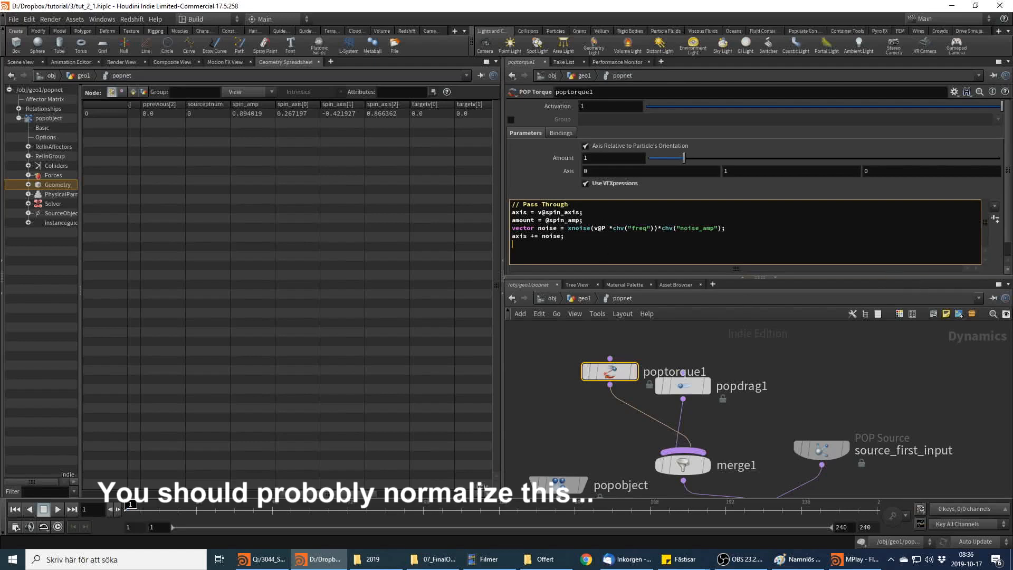
Create the expression's channel parameters and set all Freq components to 1.1 and all Noise Amp components to 0.9
click(997, 223)
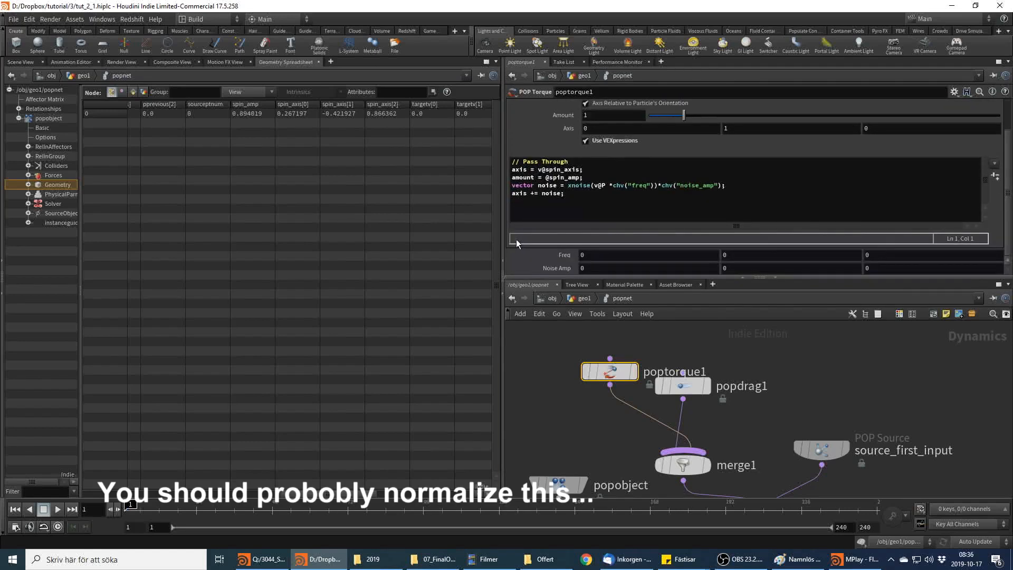
middle_drag(562, 258, 623, 264)
middle_drag(544, 268, 559, 285)
Rearrange the nodes above merge1 so POP Drag sits to its upper left and POP Torque to its upper right
drag(607, 372, 747, 370)
drag(681, 386, 610, 354)
Filter the Geometry Spreadsheet attributes by torque to check the particle's torque
click(406, 93)
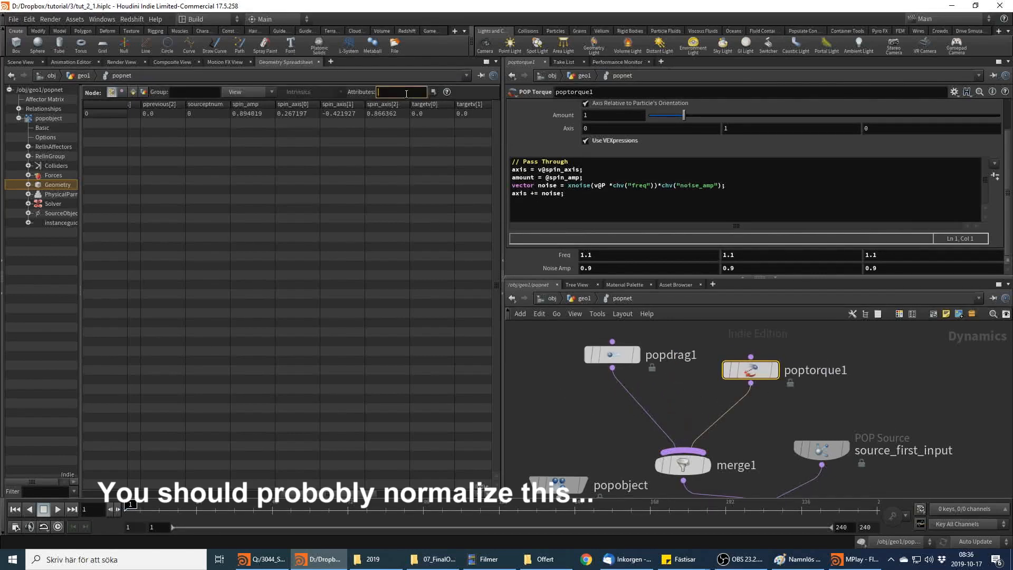
text(torque)
key(Return)
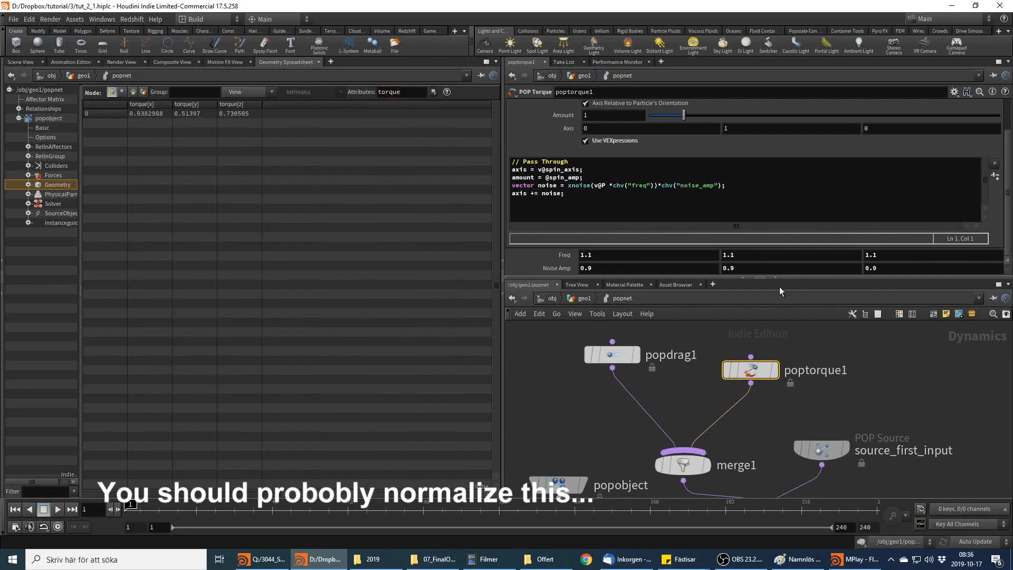
Set all Freq components to 1 and all Noise Amp components to 0.4 on poptorque1, and play the simulation in the viewport
middle_drag(565, 255, 541, 269)
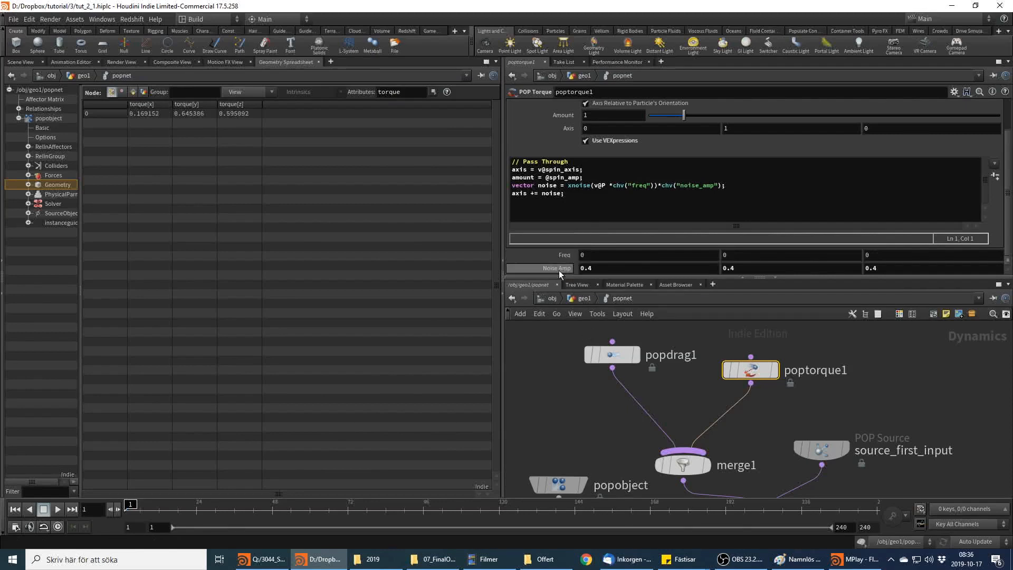
middle_drag(567, 257, 584, 243)
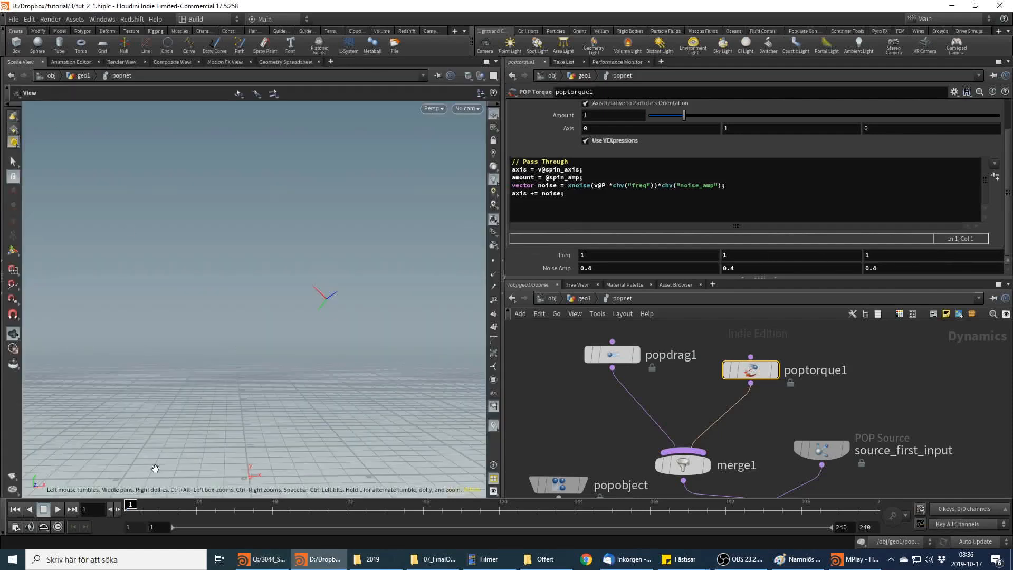
click(57, 509)
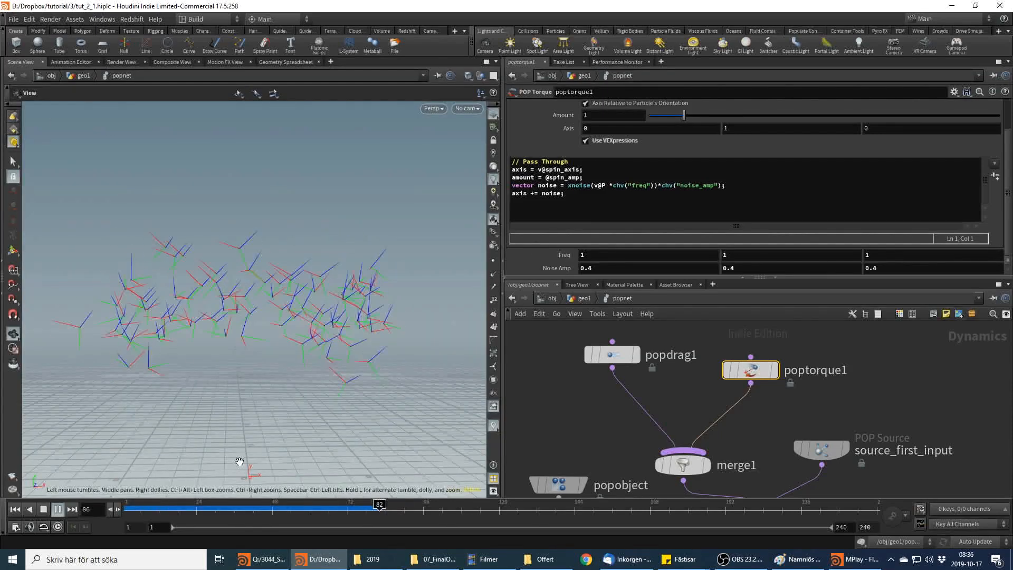
drag(244, 505, 471, 505)
In geo1's SPin wrangle, replace the rand() expression assigned to v@spin_axis with xnoise(@P);
key(u)
click(742, 341)
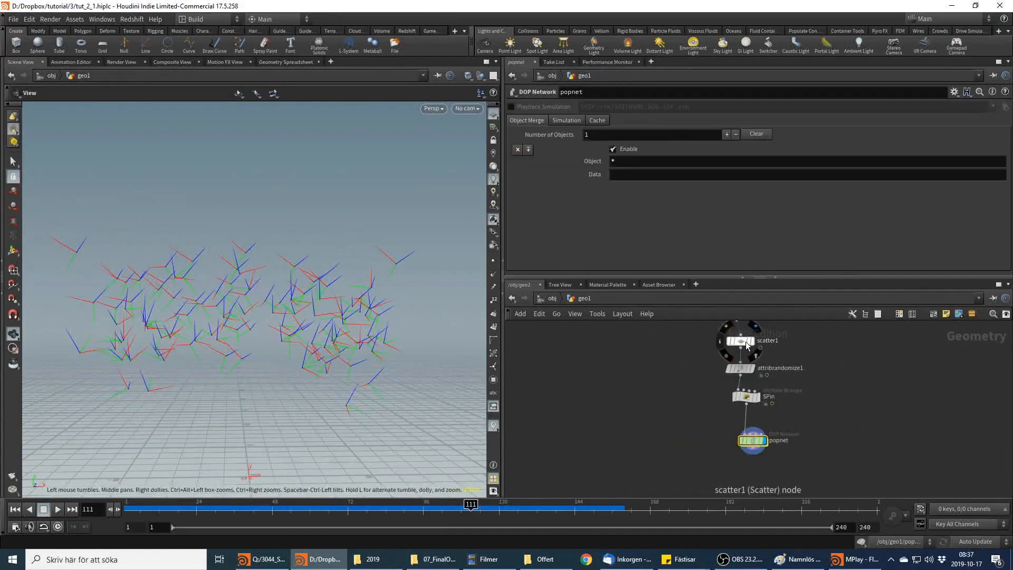
drag(615, 181, 527, 182)
click(625, 389)
middle_drag(650, 366, 658, 419)
click(761, 444)
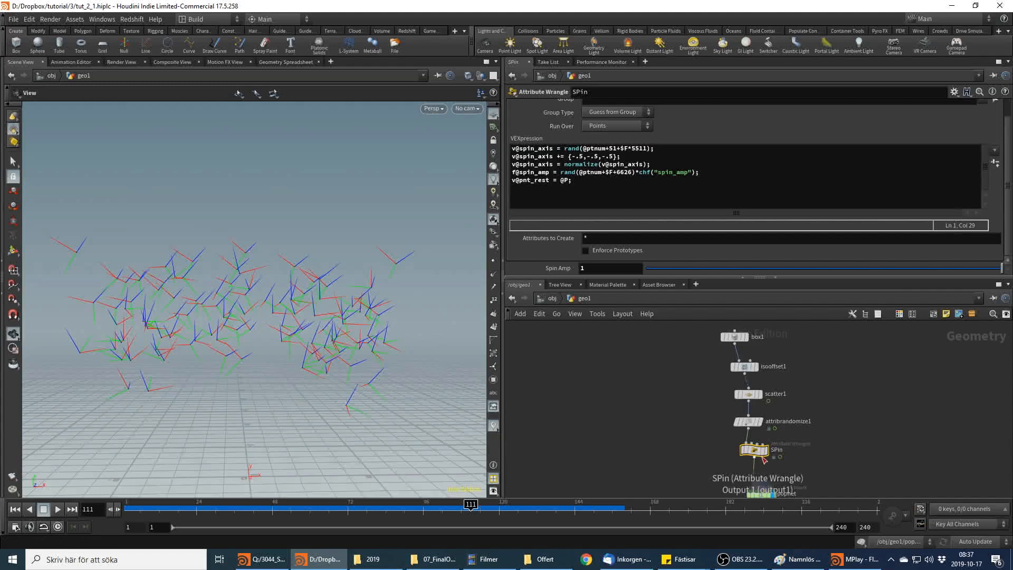
drag(562, 146, 684, 147)
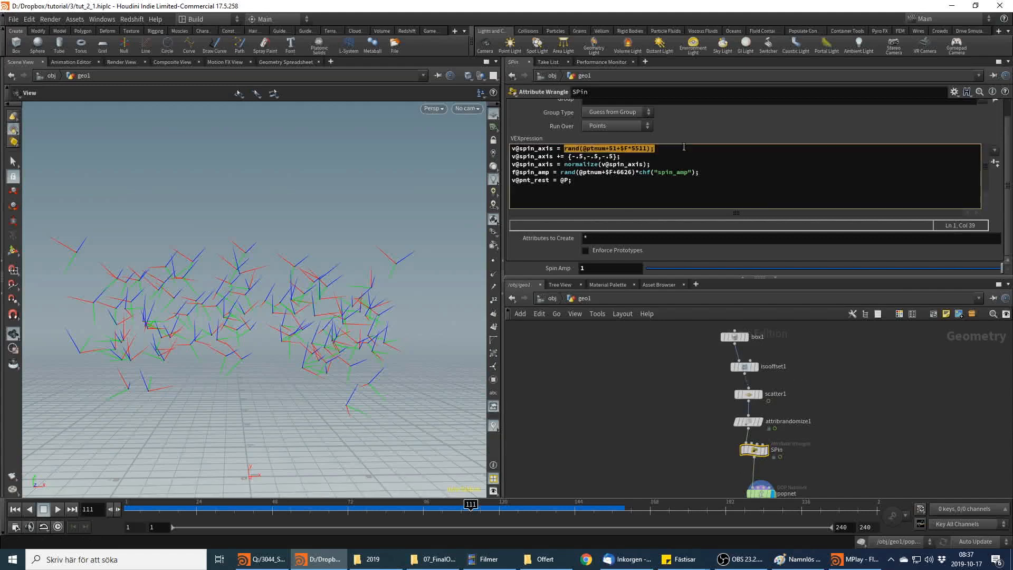
text(x)
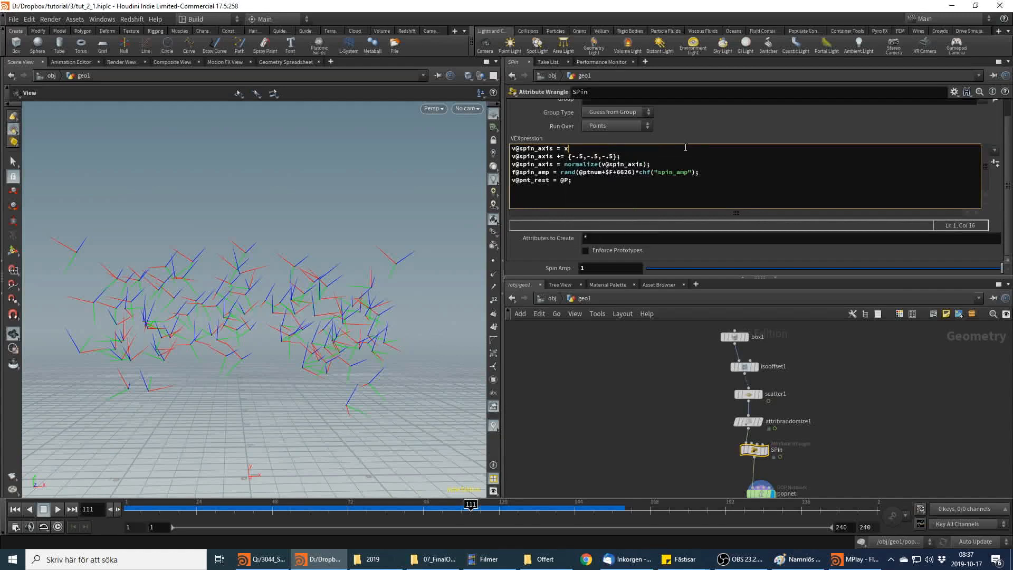
text(noise())
Switch the scene visualizer from orient to spin axis and scrub from the first frame to check the spin direction
drag(271, 513, 125, 509)
click(494, 426)
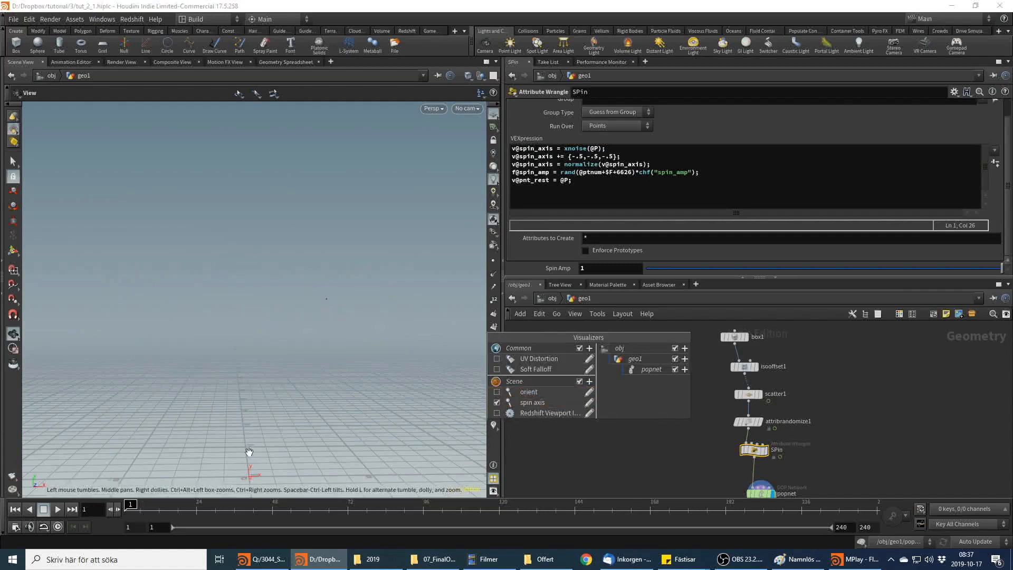
click(581, 407)
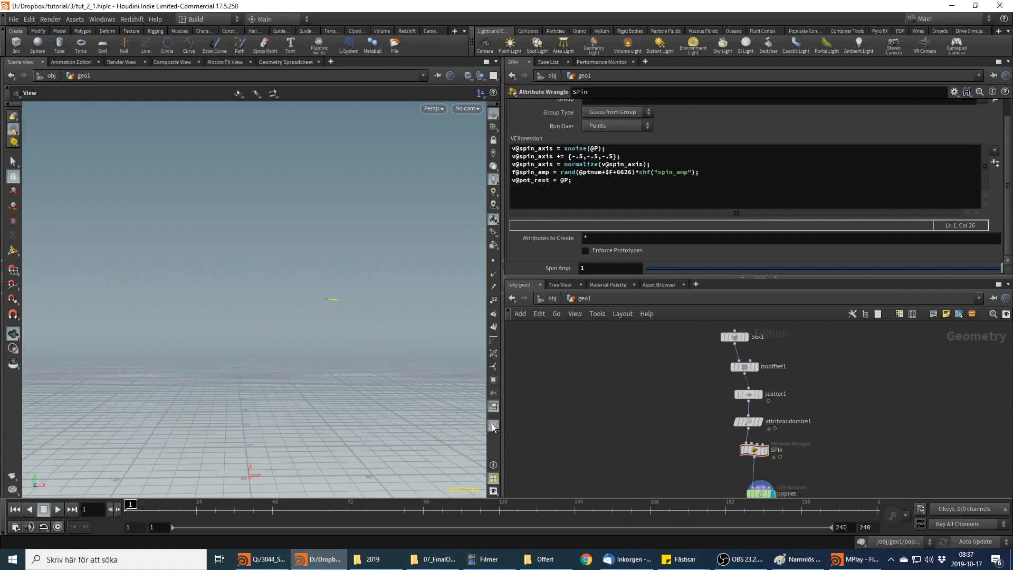
mouse_move(130, 508)
mouse_down()
mouse_move(215, 508)
mouse_move(112, 502)
mouse_up()
middle_drag(831, 464, 831, 437)
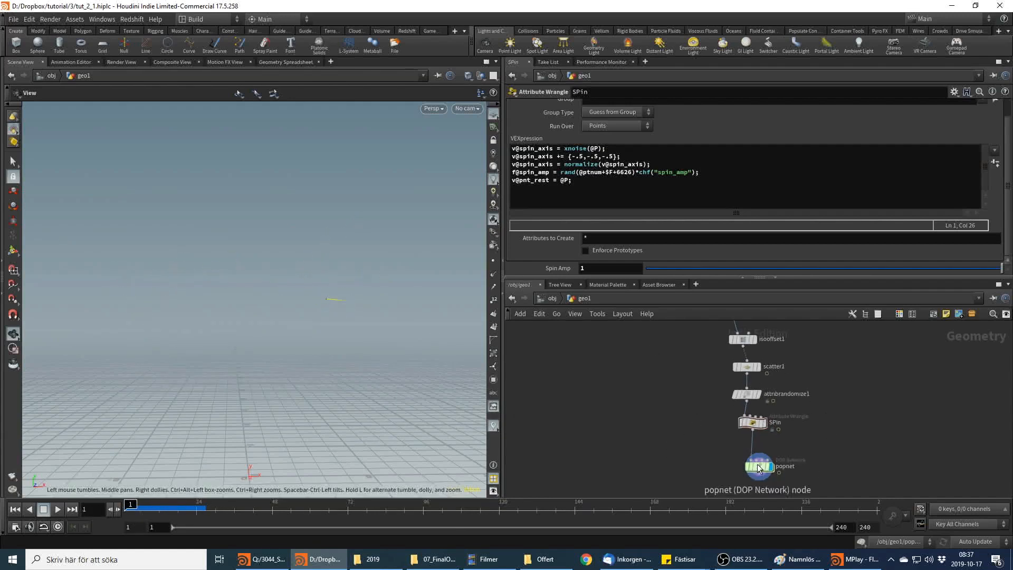
click(493, 426)
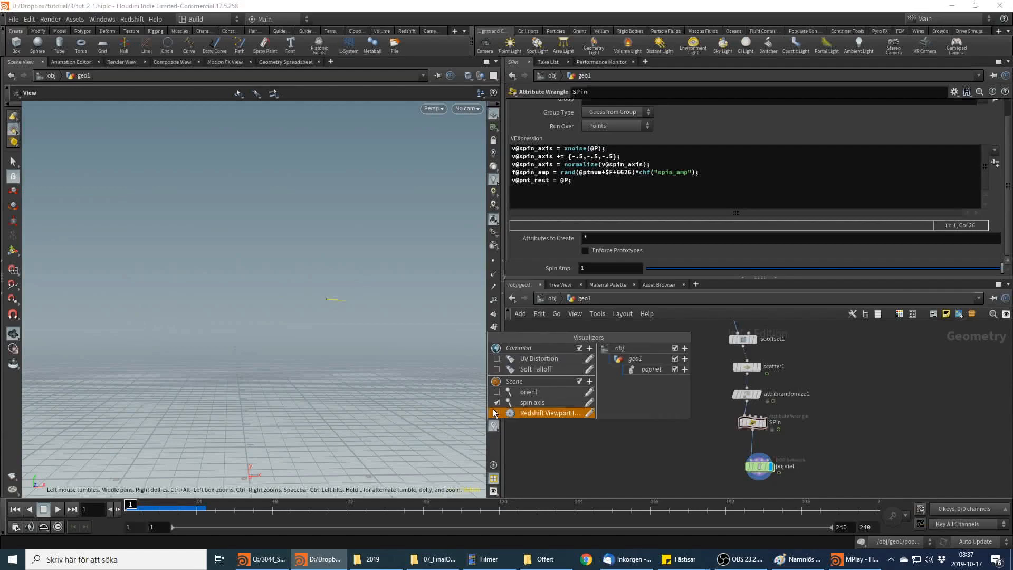
click(559, 461)
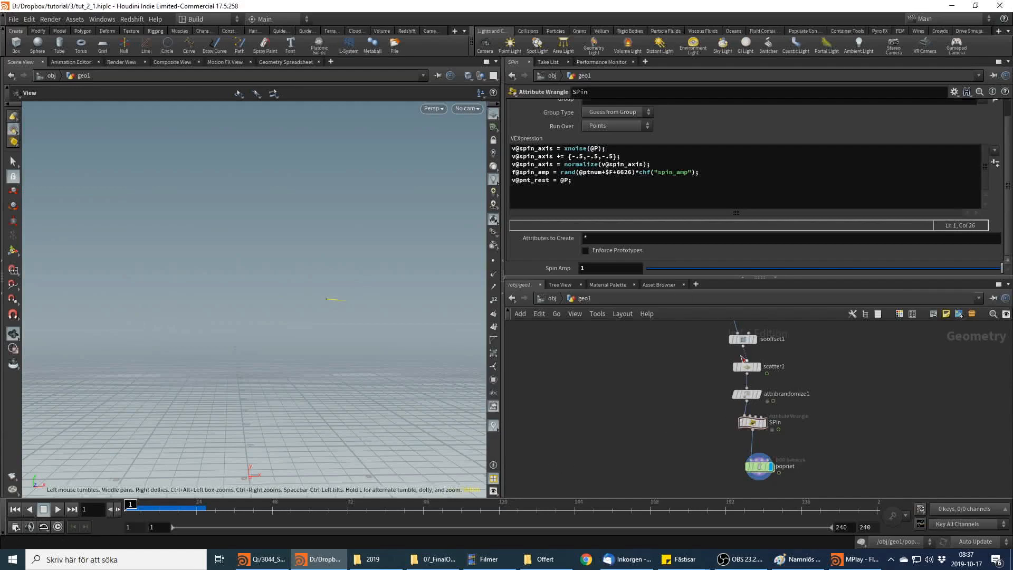
Set the Global Seed of attribrandomize1 to the expression $F
click(748, 396)
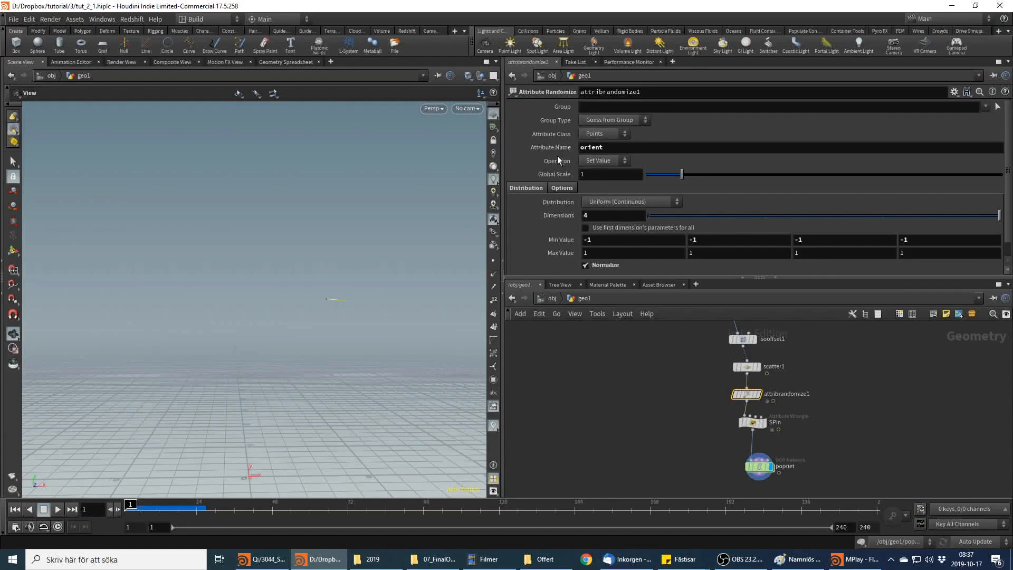
scroll(556, 153, down, 1)
click(562, 172)
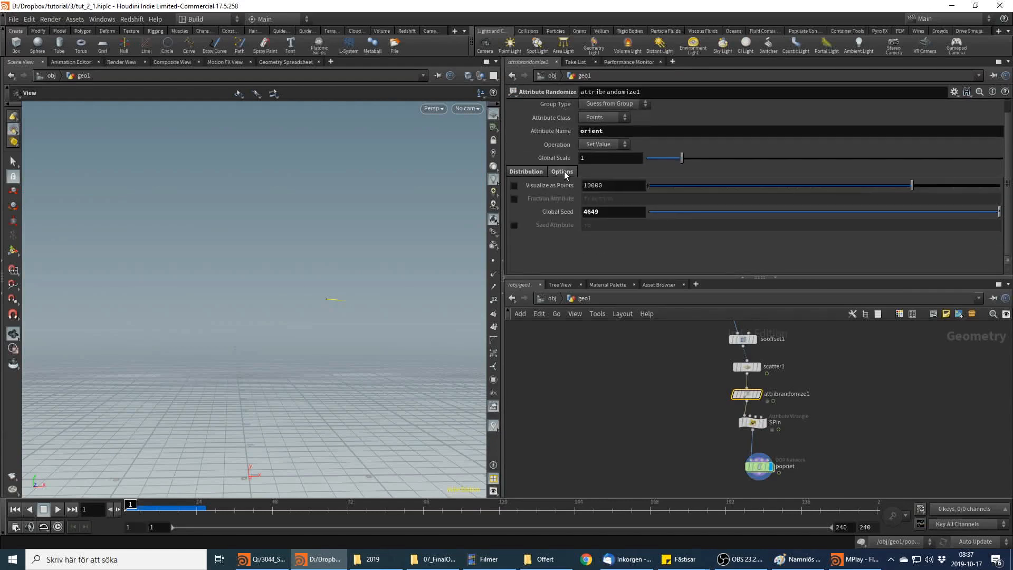
click(596, 211)
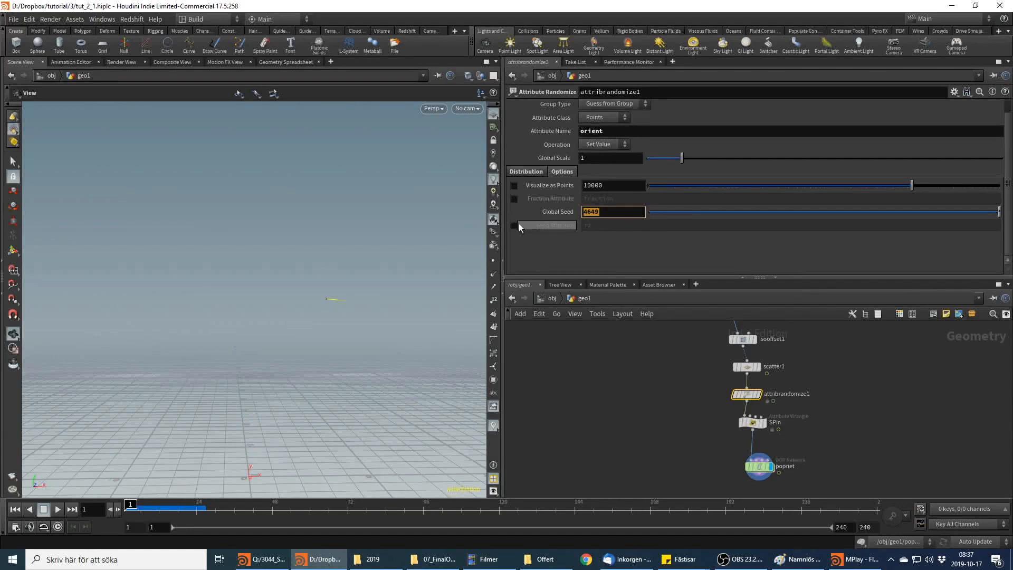
text($F)
key(Return)
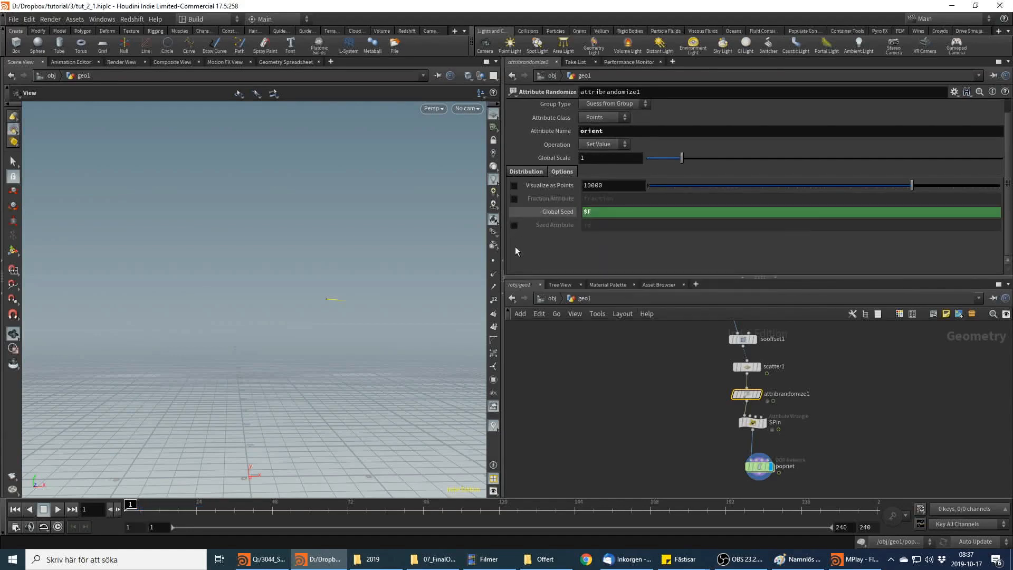
Hide the spin axis visualizer, play popnet's simulation, and show the orient visualizer
click(492, 428)
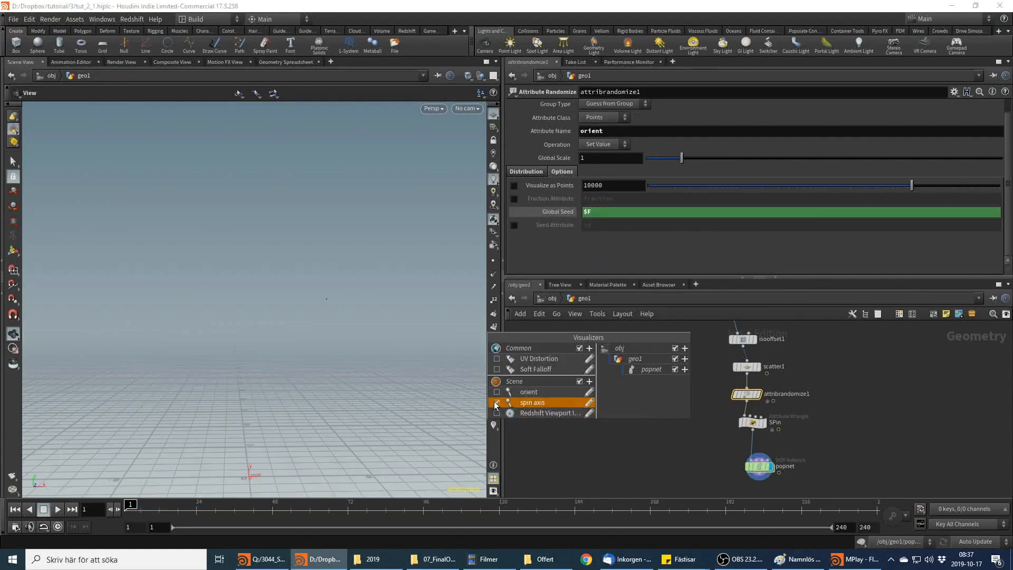
click(758, 466)
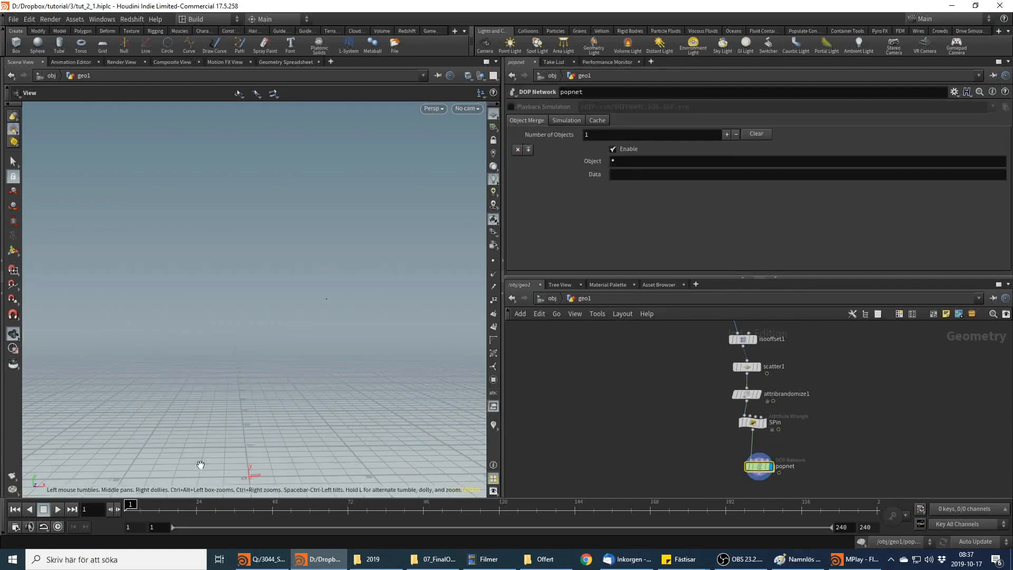
click(58, 509)
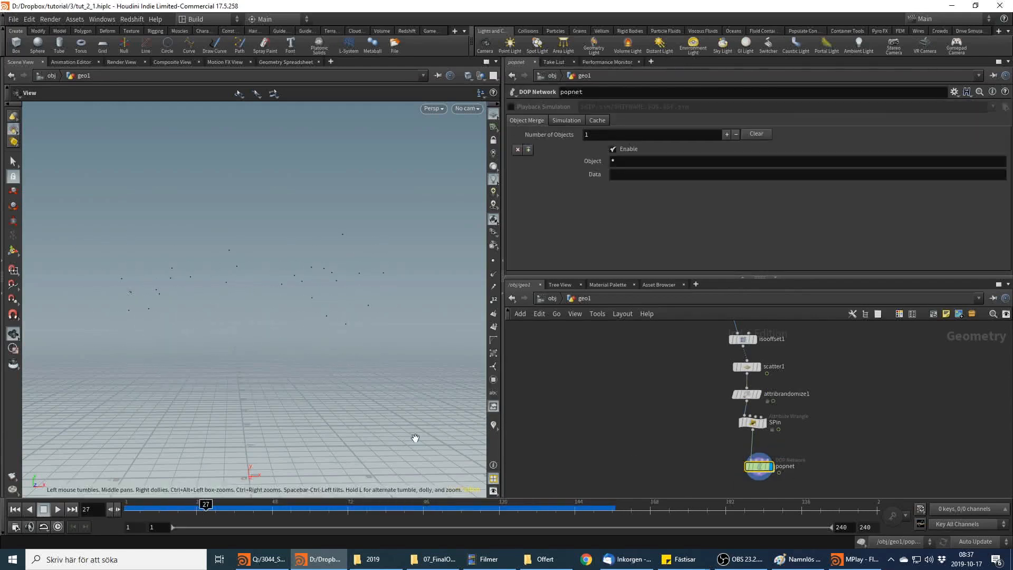
click(492, 425)
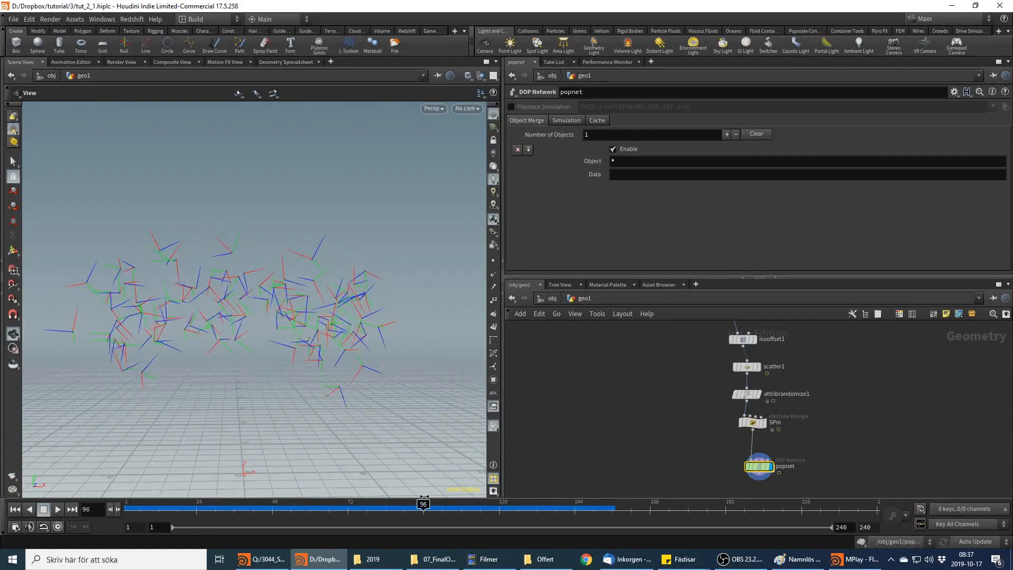
Replay and scrub the popnet simulation to examine how the particles' orientations rotate
click(243, 509)
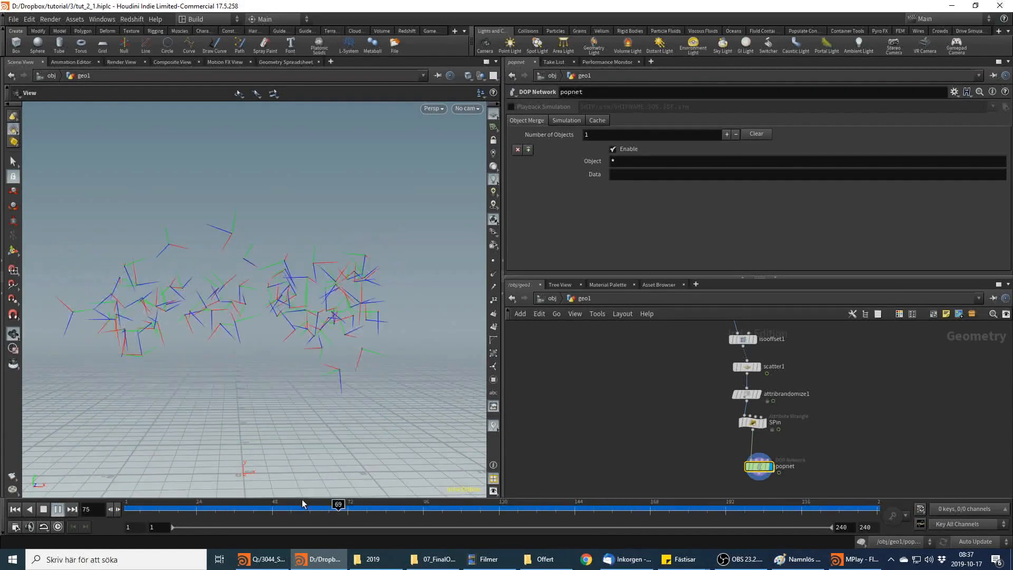
drag(244, 509, 152, 510)
click(56, 510)
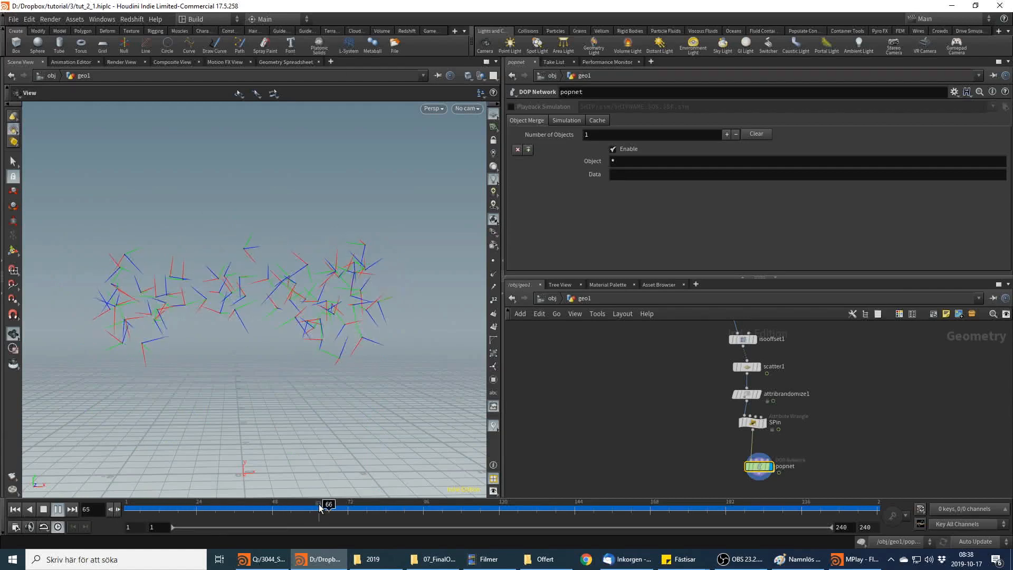
drag(307, 509, 149, 509)
key(alt+Tab)
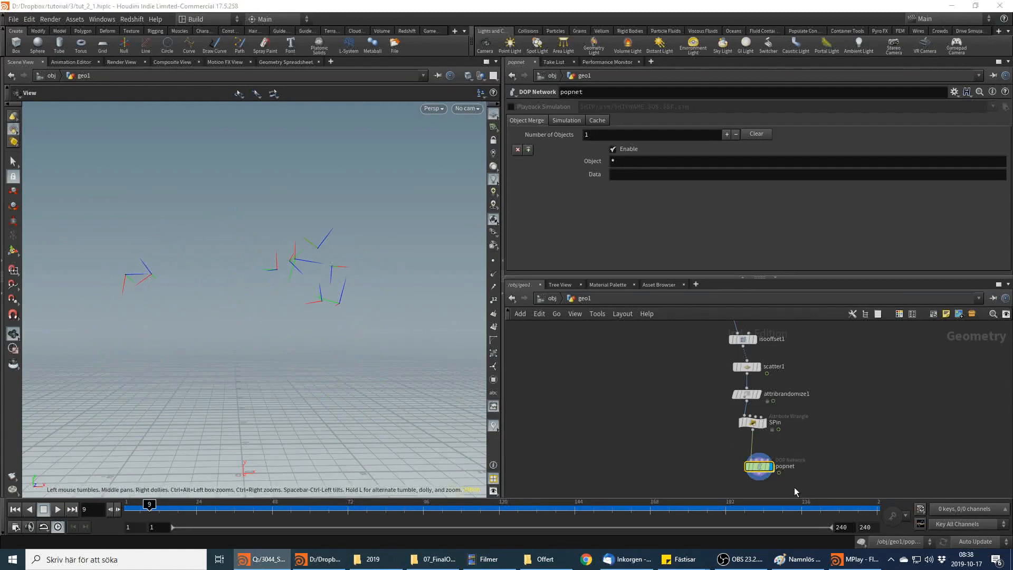
Enter the popnet network and move poptorque1 closer beside popdrag1
double_click(760, 466)
drag(762, 368, 718, 361)
key(alt+Tab)
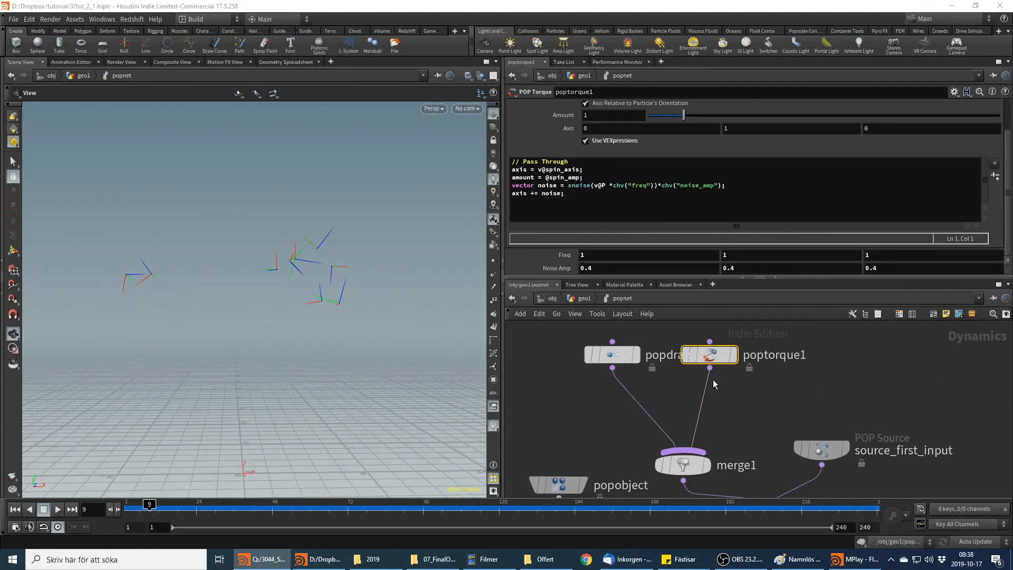
Add a POP Drag Spin node beside poptorque1 and wire its output into merge1
click(864, 348)
key(Tab)
text(pop)
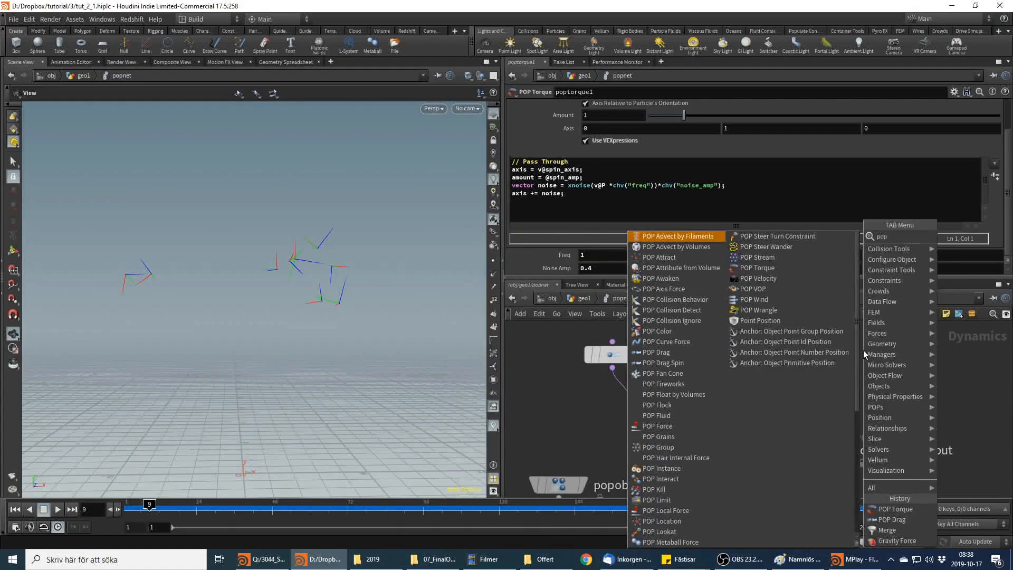
text( dr)
key(Down)
key(Return)
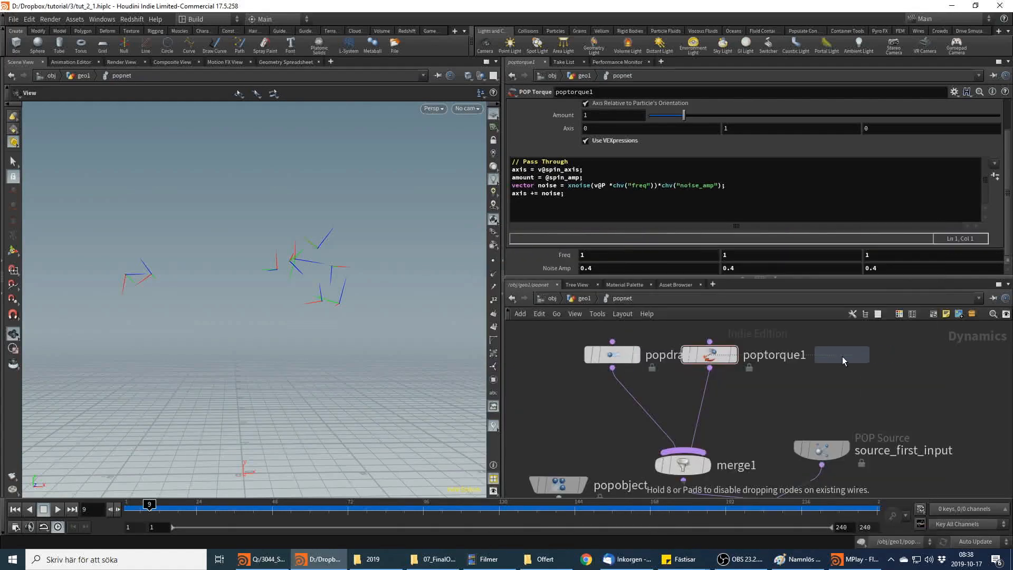
click(843, 356)
click(836, 369)
click(683, 450)
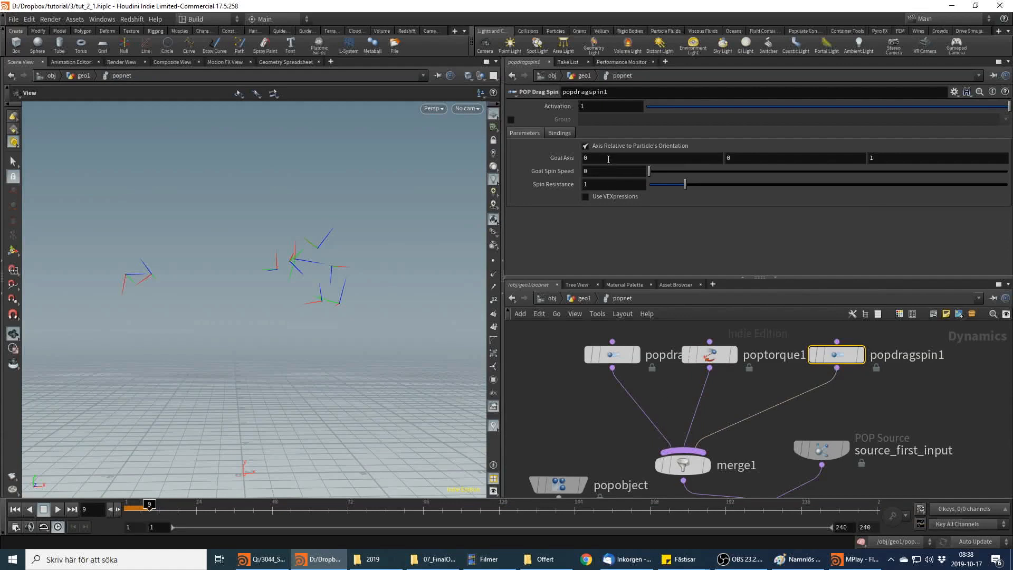
Play the simulation from the first frame and scrub it to examine the effect of the spin drag
drag(147, 507, 60, 512)
click(59, 510)
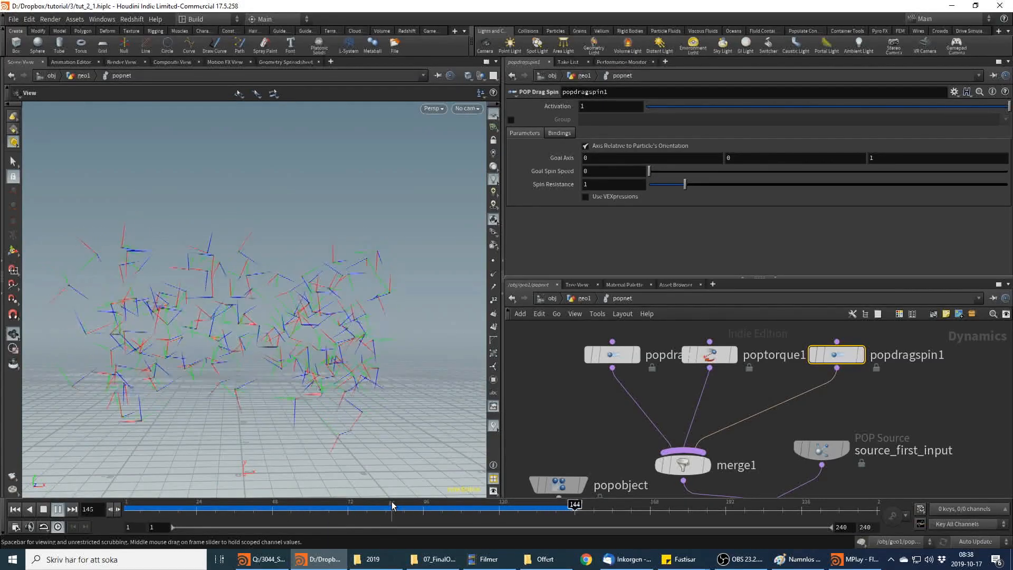
drag(402, 506, 152, 505)
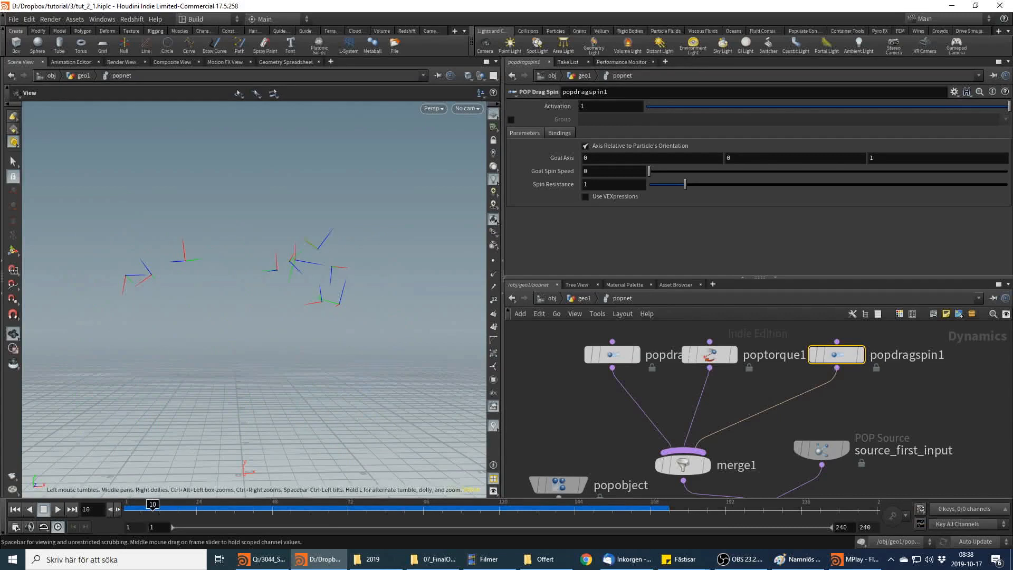
Line up poptorque1 and popdragspin1 closely next to popdrag1 above merge1
drag(853, 355, 801, 354)
drag(711, 356, 685, 355)
drag(783, 356, 753, 356)
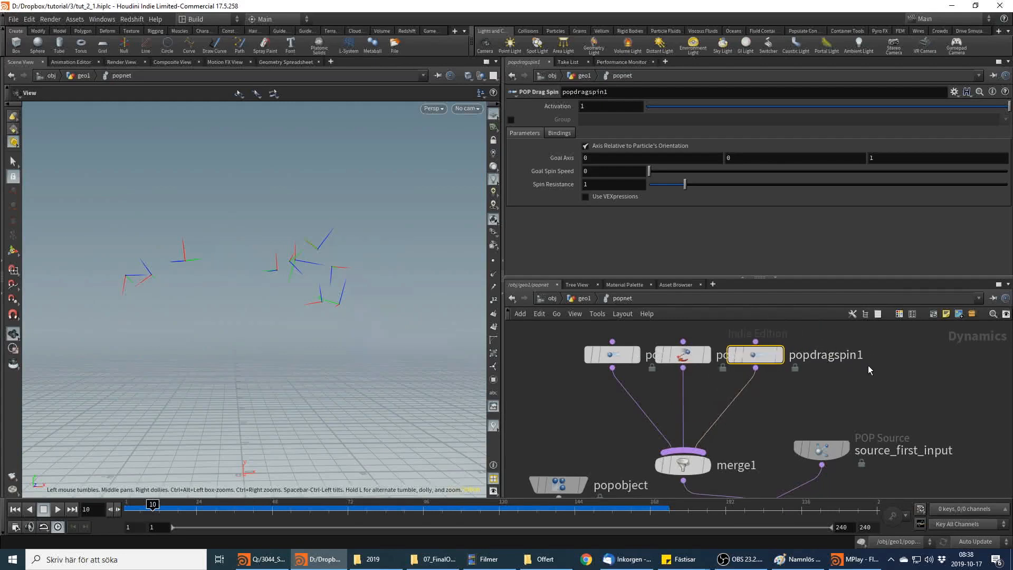
Add a POP VOP node beside popdragspin1, wire it into merge1, and save the scene at the first frame
key(Tab)
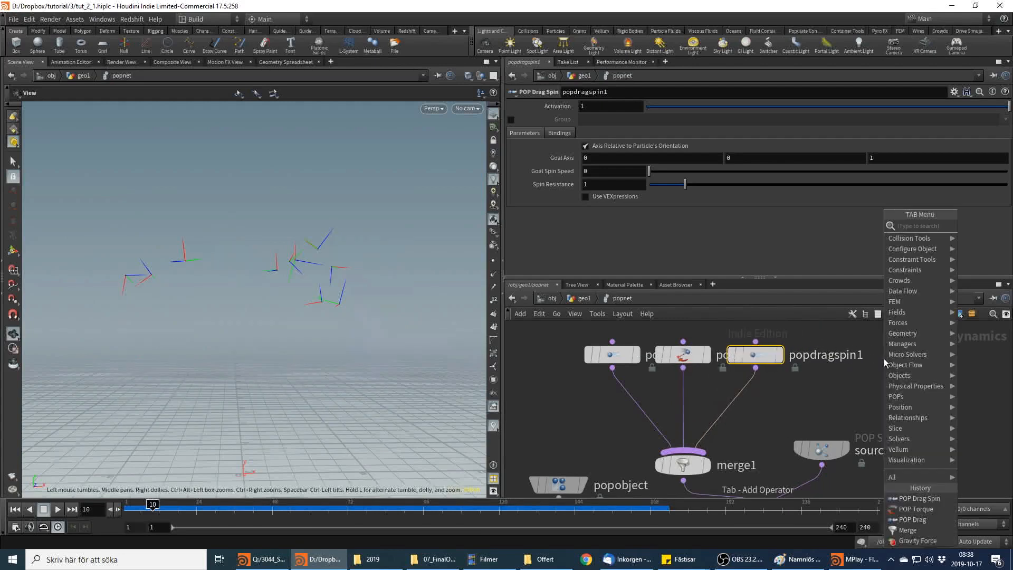
text(POP VO)
key(Return)
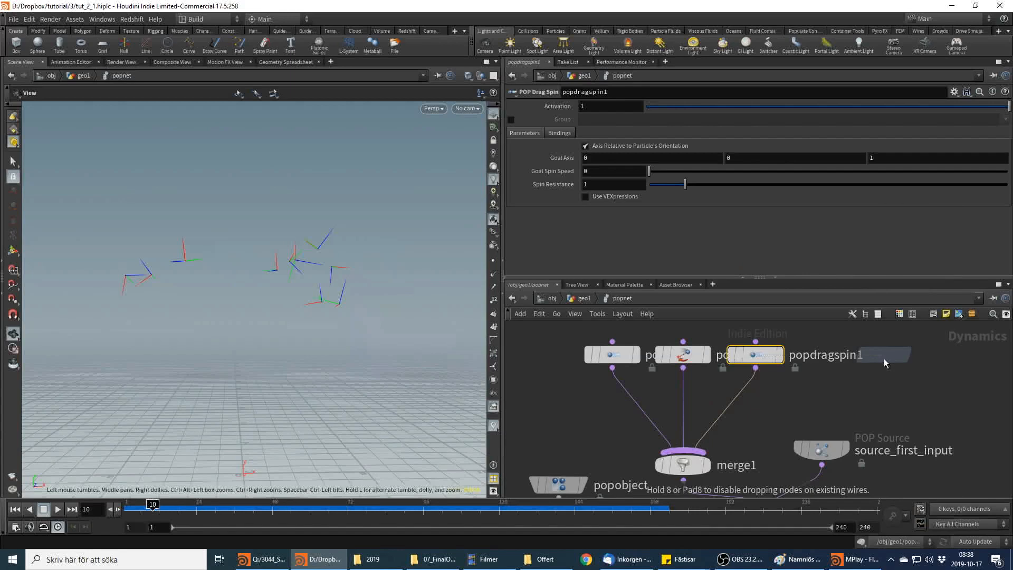
click(842, 369)
drag(842, 370, 682, 453)
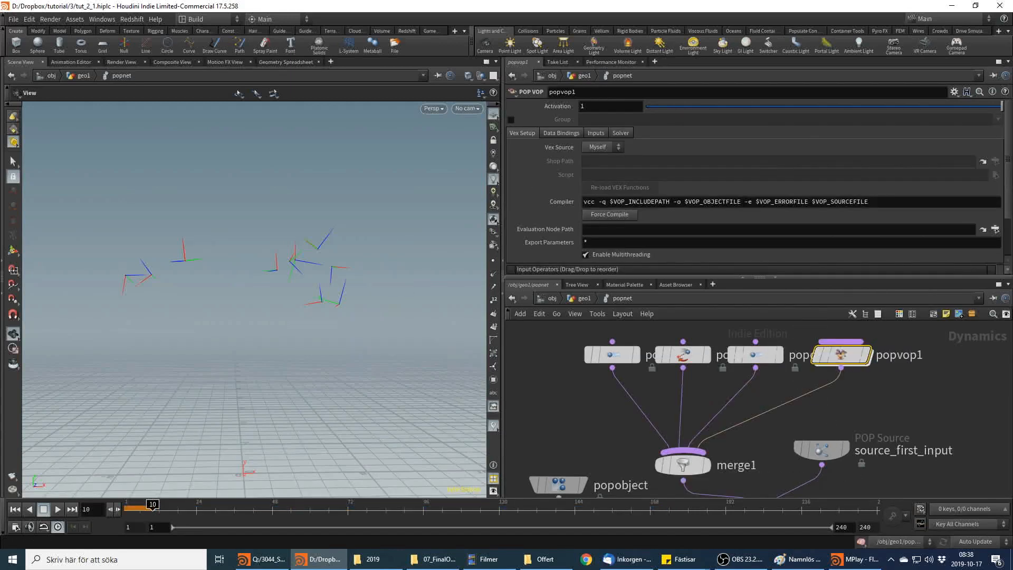
key(ctrl+Up)
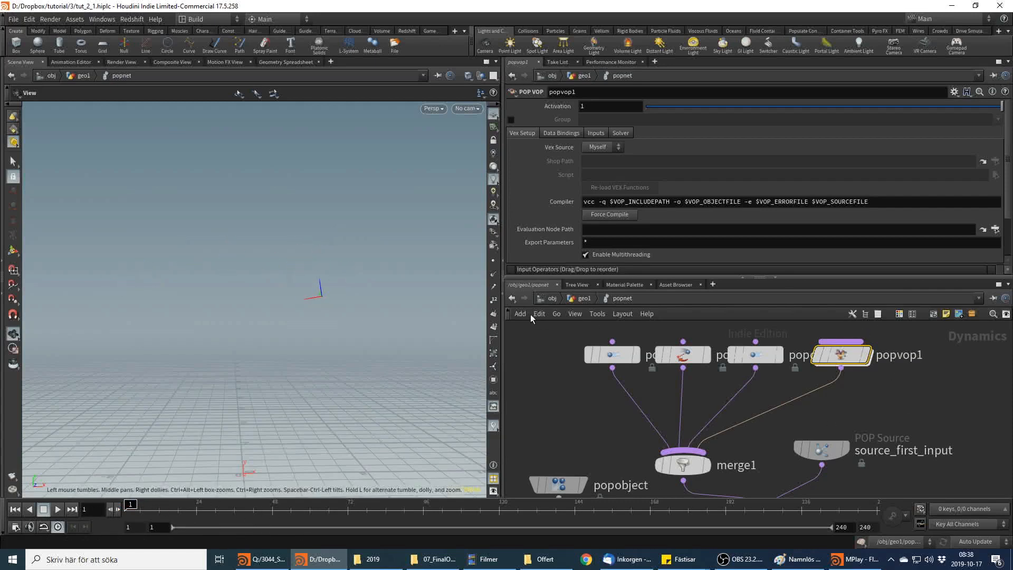
key(ctrl+s)
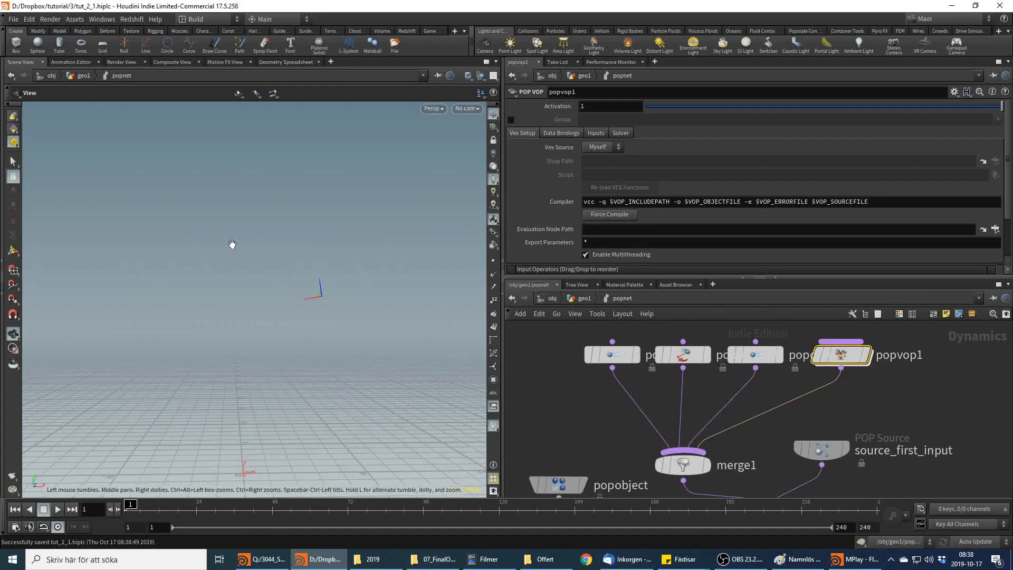
Open the popvop1 network and move geometryvopglobal1 farther away from geometryvopoutput1
key(alt+Tab)
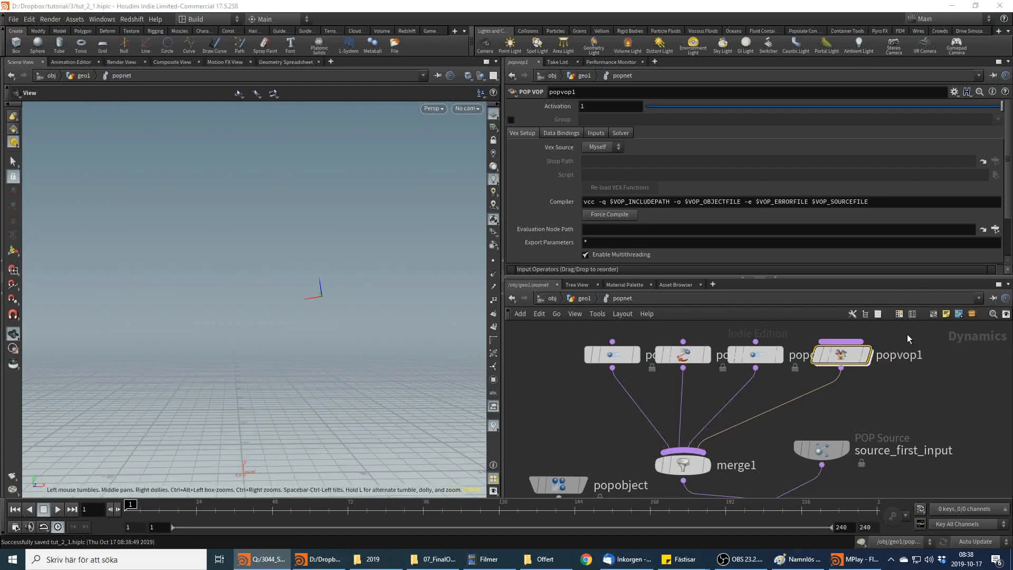
double_click(843, 353)
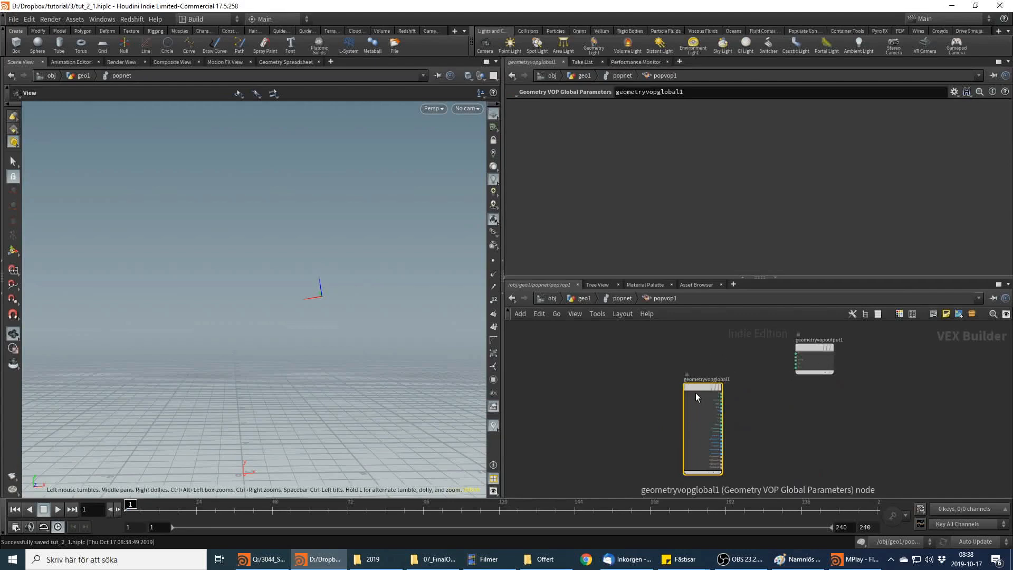
drag(696, 393, 610, 397)
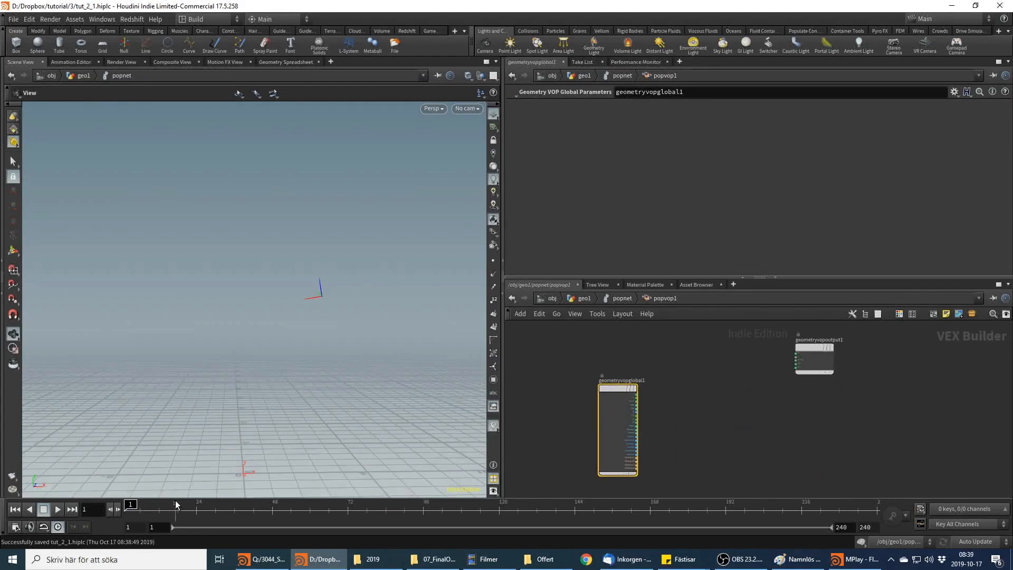
Return to geo1, add a Copy to Points node beside popnet, and use popnet's output as its target points
click(584, 299)
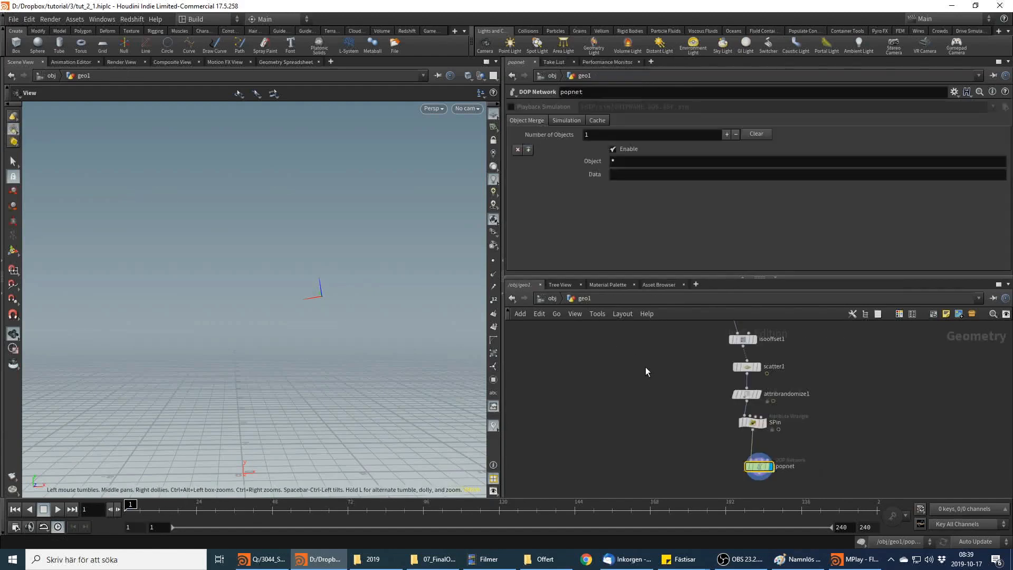
middle_drag(658, 456, 655, 425)
key(Tab)
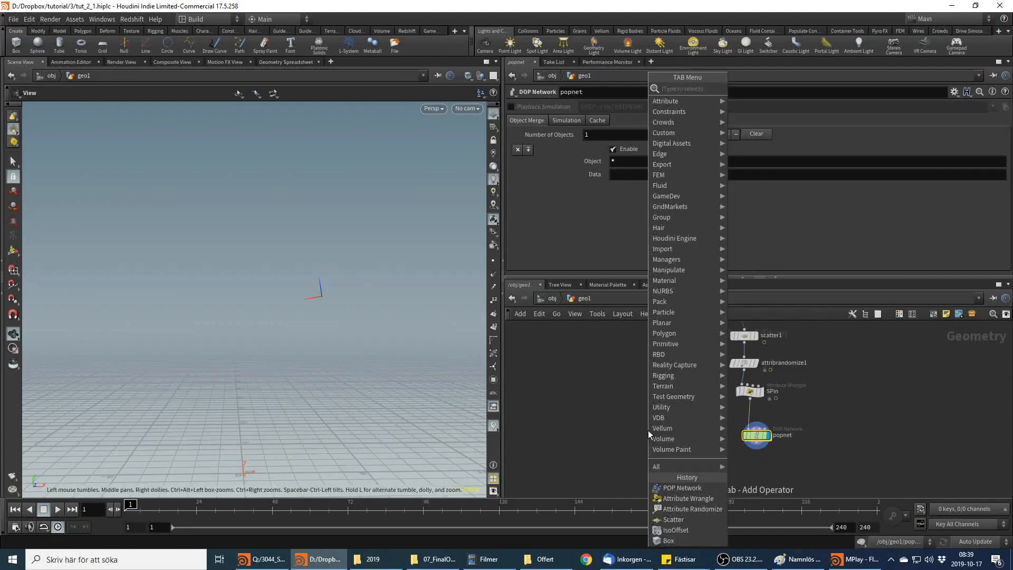
text(copy)
key(Down)
key(Down)
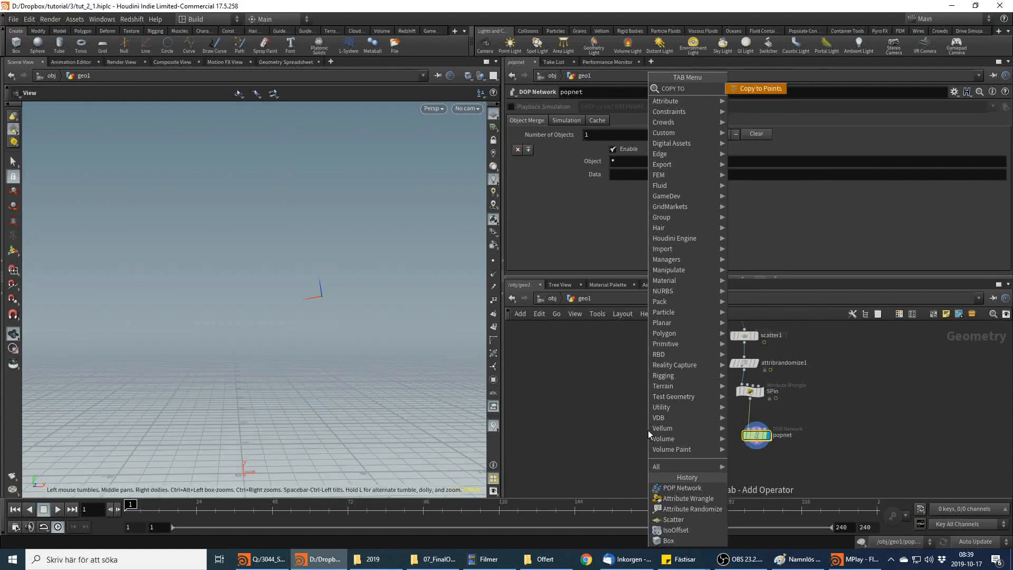
key(Return)
click(650, 434)
drag(756, 448, 617, 387)
Add a Box node above copytopoints1, wire it in as the geometry to copy, and display copytopoints1
text(box)
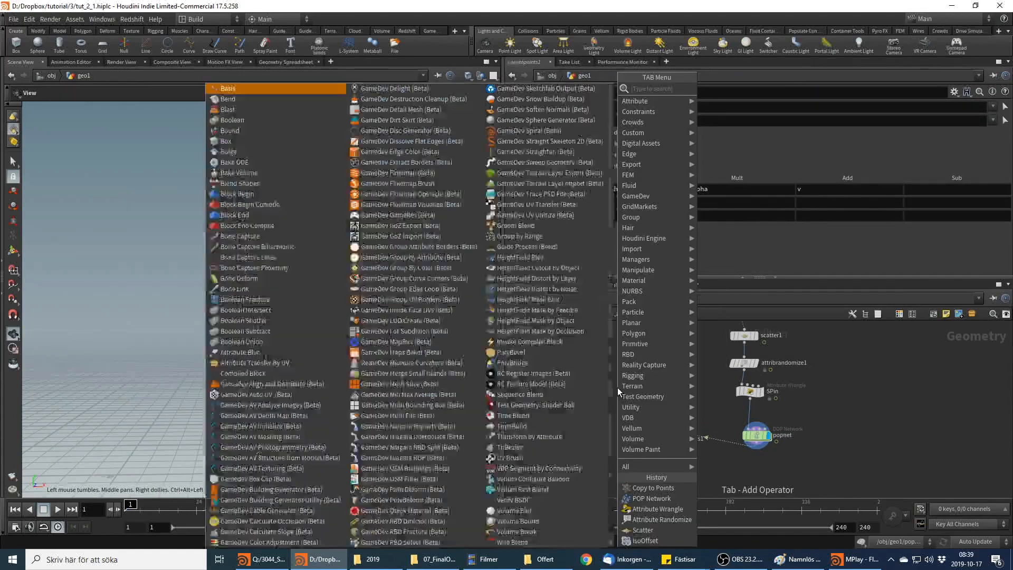
key(Return)
click(618, 388)
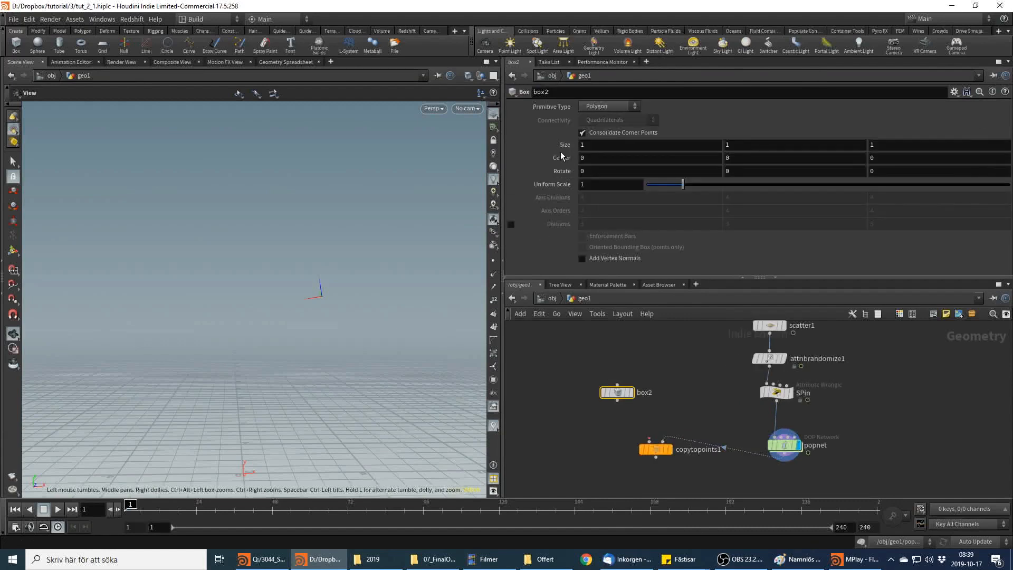
click(618, 401)
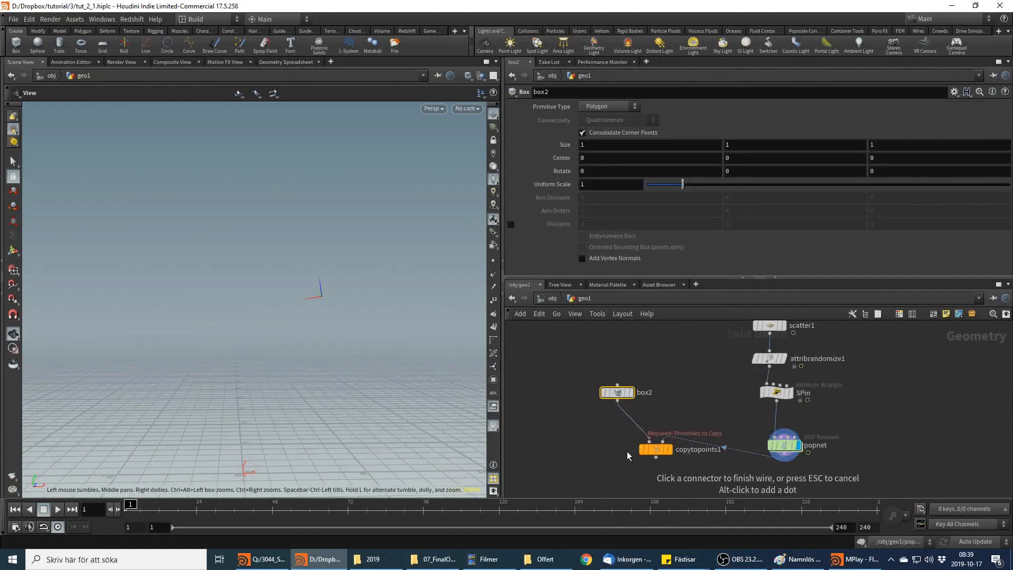
click(669, 452)
Set the Y size of box2 to 0.1
click(598, 147)
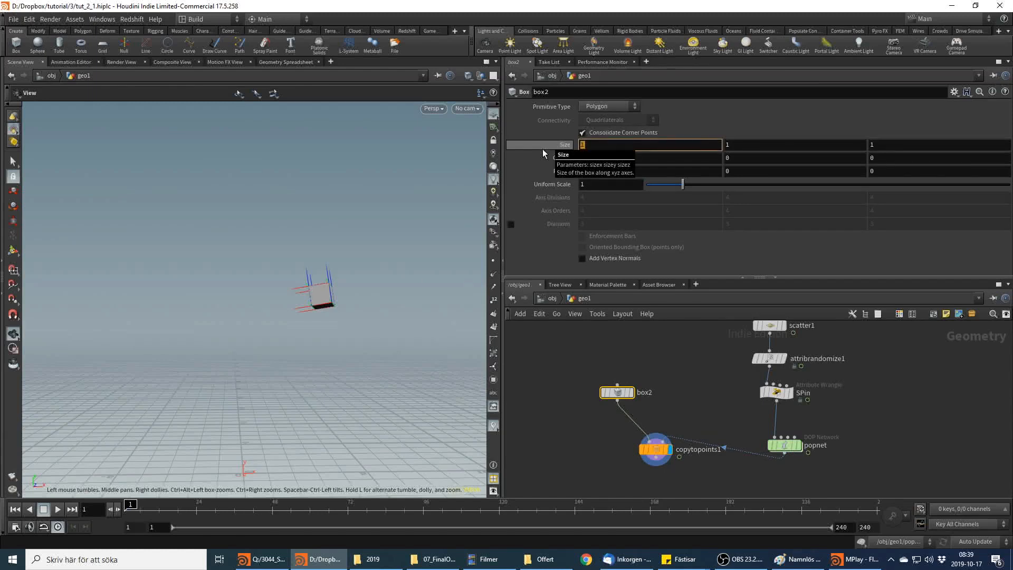
key(Tab)
key(Return)
Play the simulation from the first frame and scrub it to examine the motion of the copied boxes
drag(344, 297, 451, 273)
click(57, 509)
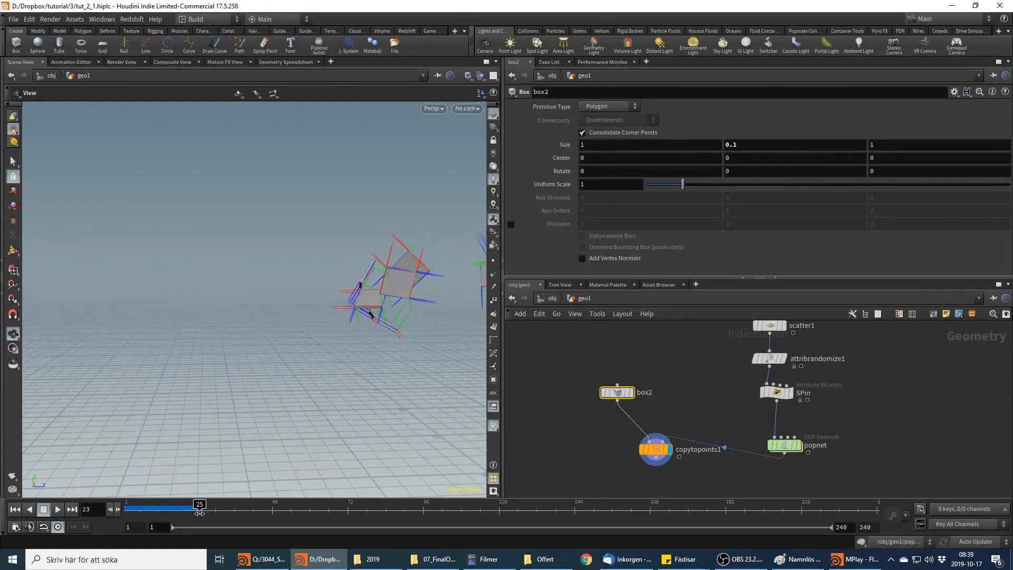
click(15, 510)
drag(355, 378, 291, 306)
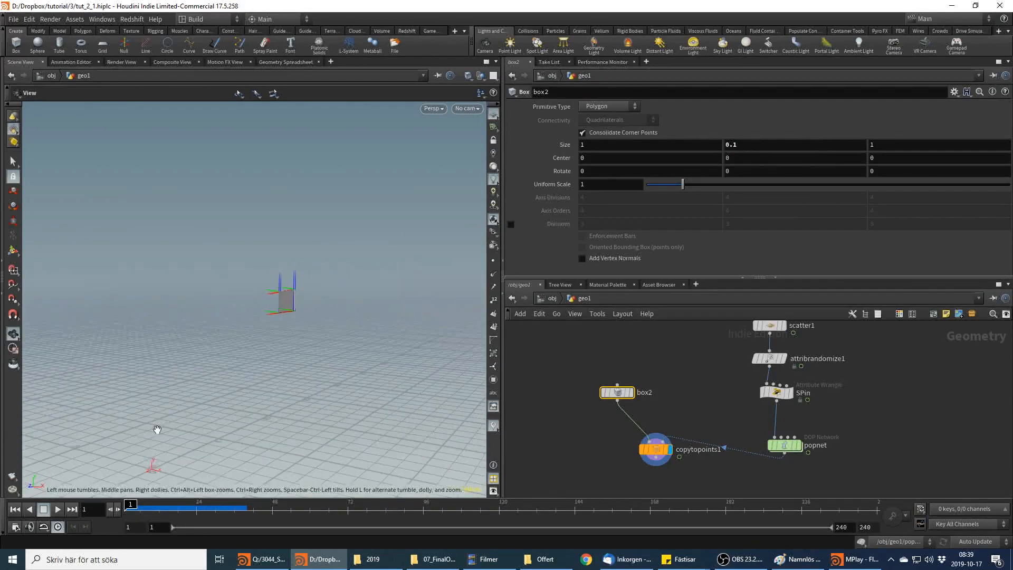
key(Up)
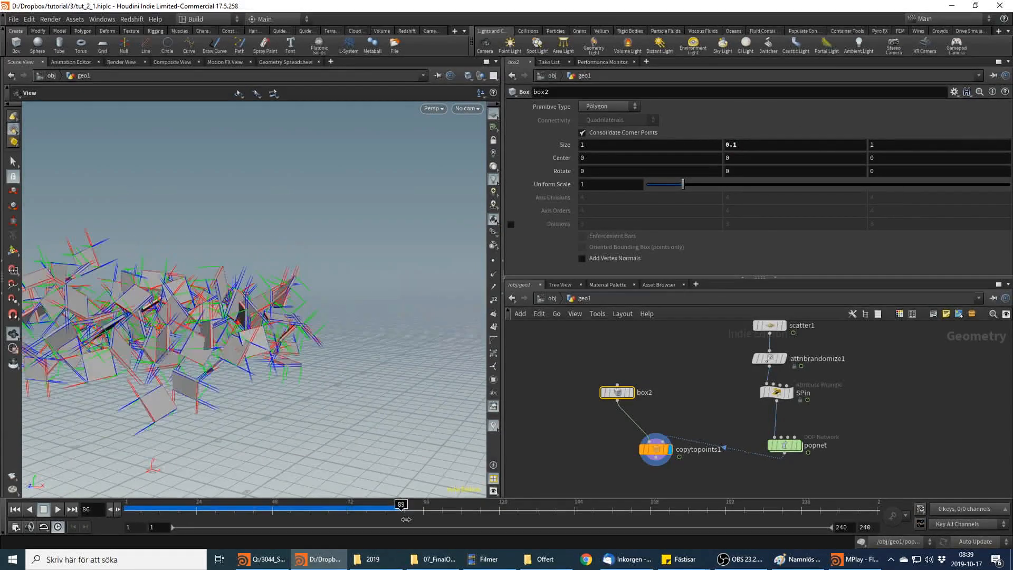
click(494, 409)
middle_drag(215, 369, 283, 339)
drag(255, 509, 416, 526)
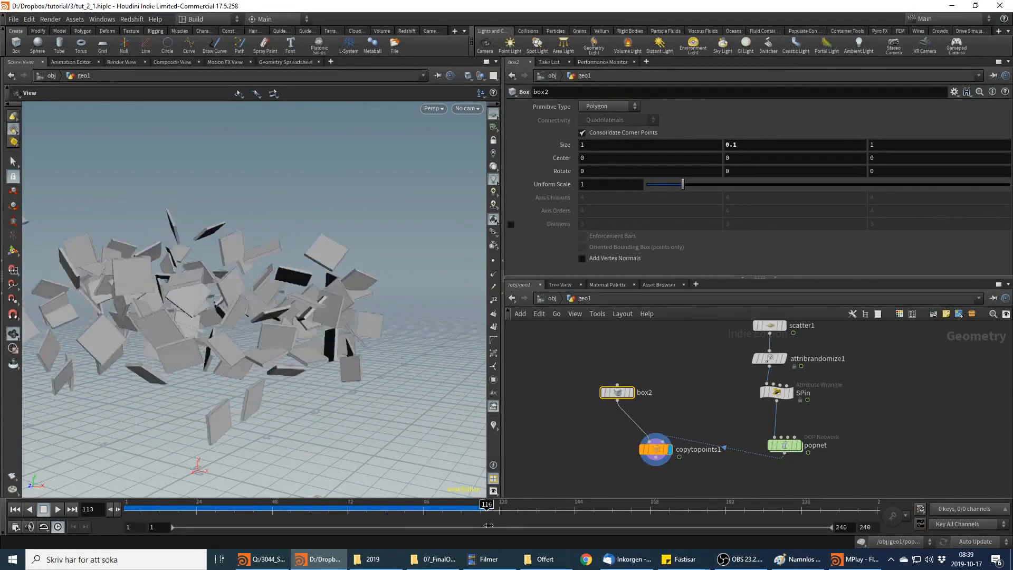
Compare the copied boxes with and without their orientation axes and examine them up close
click(493, 426)
click(492, 425)
click(493, 426)
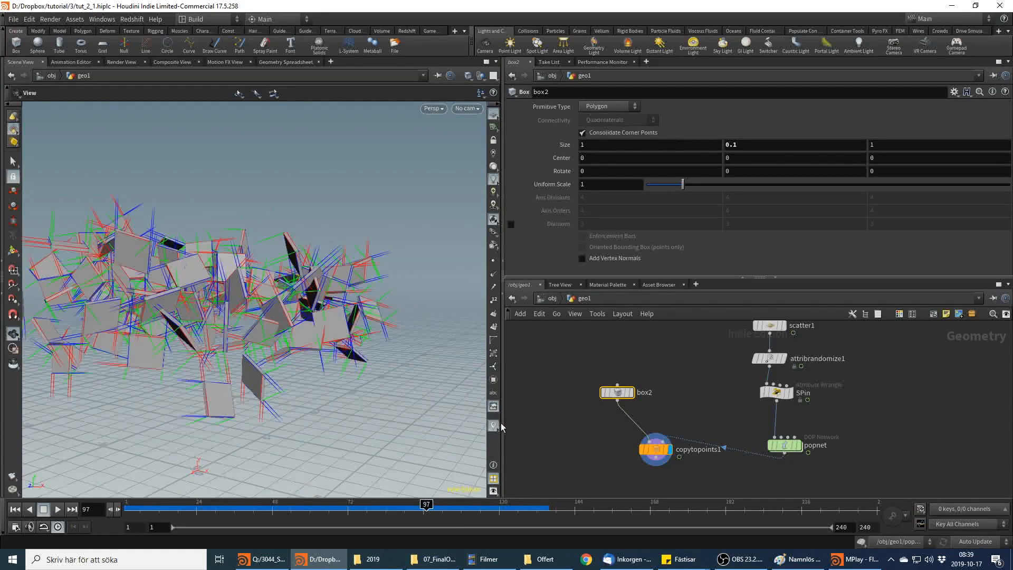
click(494, 426)
click(493, 426)
right_drag(149, 410, 401, 338)
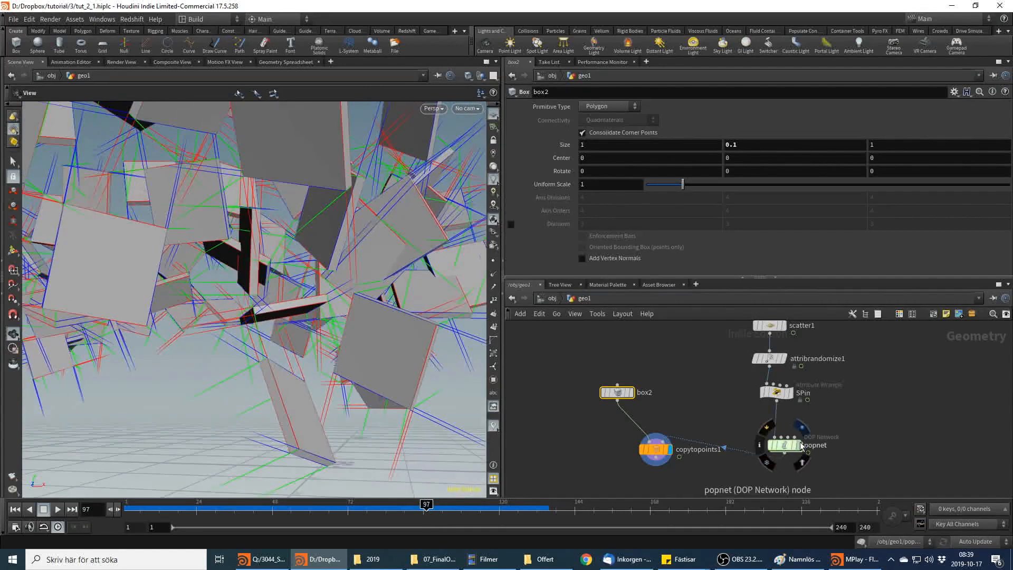
Go back into popvop1 inside popnet and add a Bind node above geometryvopglobal1
click(797, 446)
double_click(785, 446)
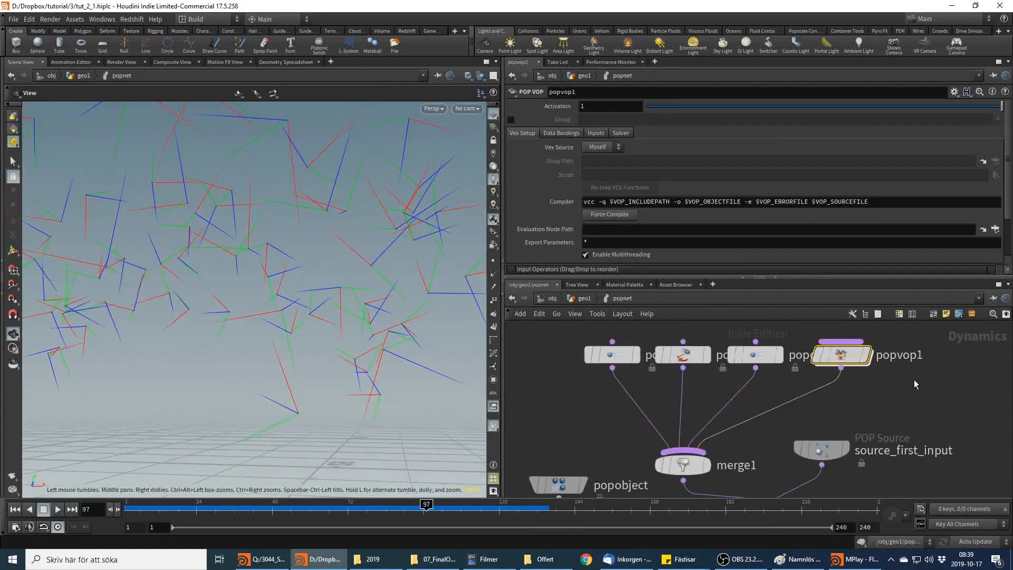
double_click(844, 356)
key(Tab)
text(bind)
key(Return)
click(646, 350)
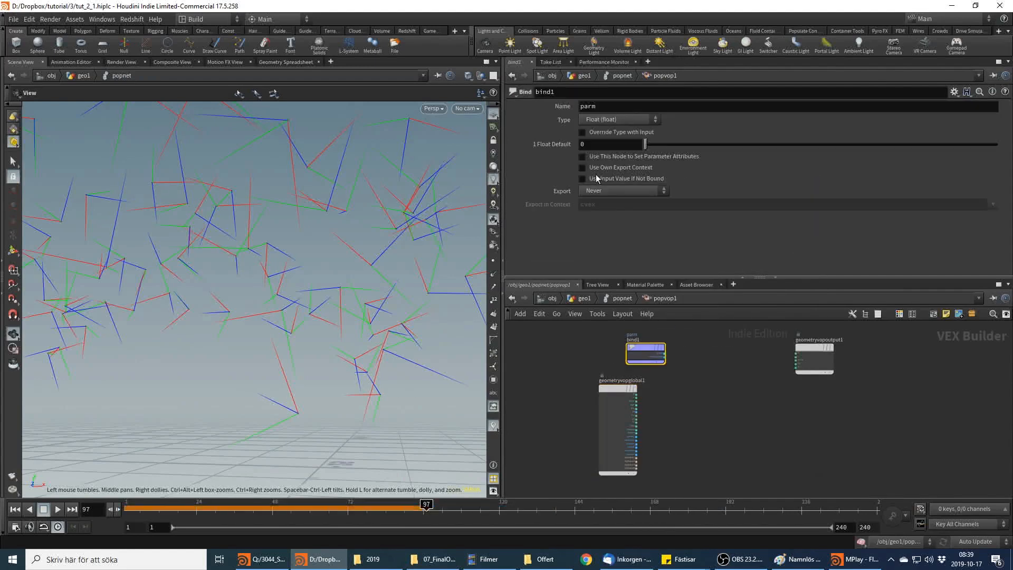
Name the Bind parameter orient and set its type to 4 Floats (vector4)
double_click(616, 108)
text(ORIENT)
key(Return)
double_click(634, 106)
text(orient)
key(Return)
click(620, 119)
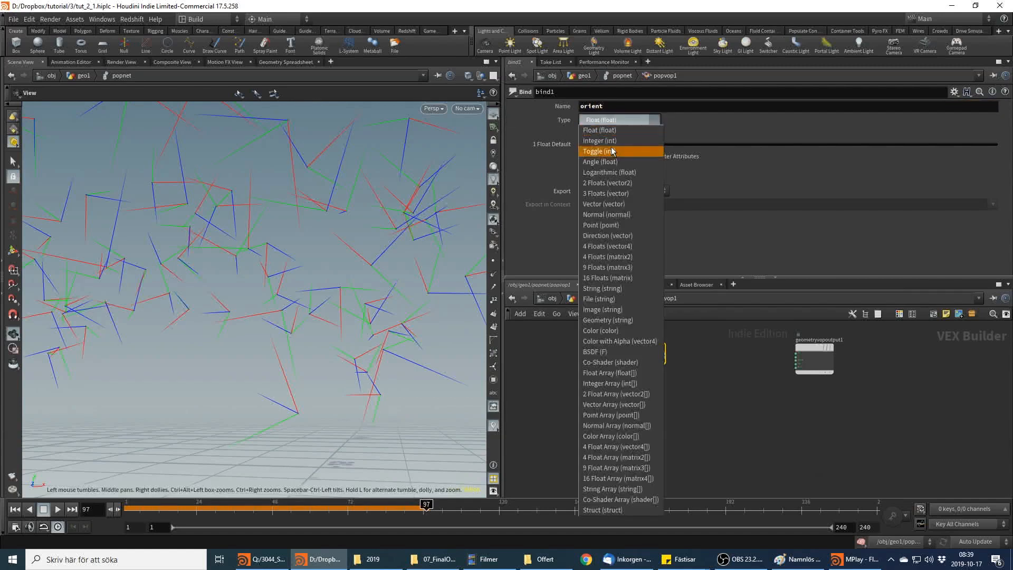
click(628, 257)
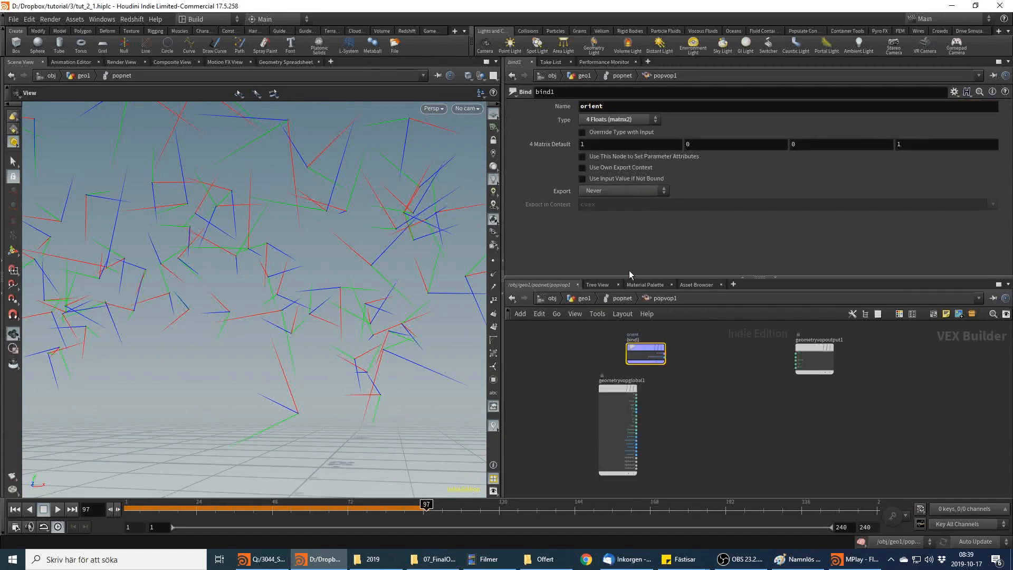
click(625, 120)
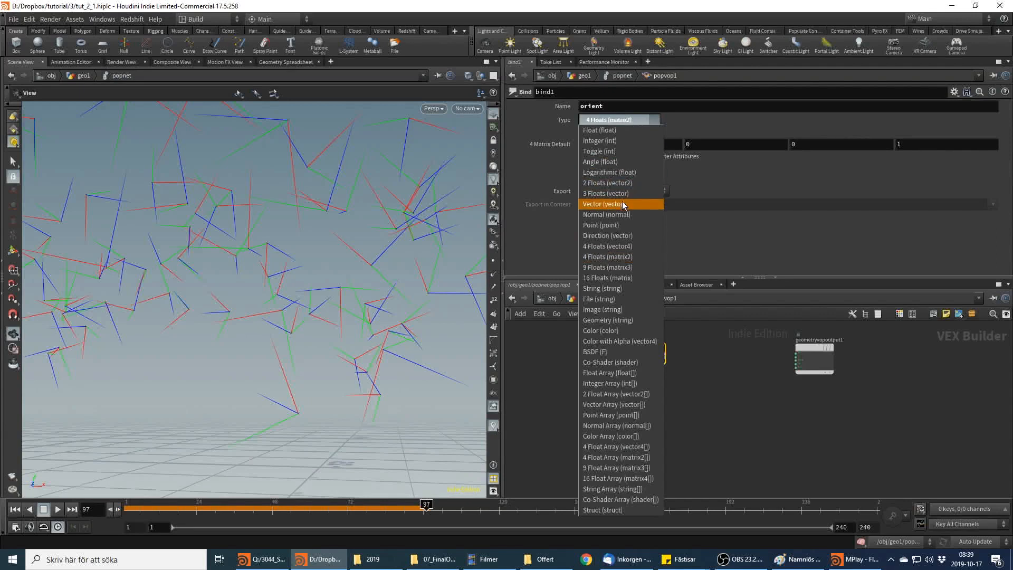
click(634, 247)
Add a Quaternion to Matrix3 node fed by bind1's orient output and align it beside bind1
scroll(680, 331, up, 2)
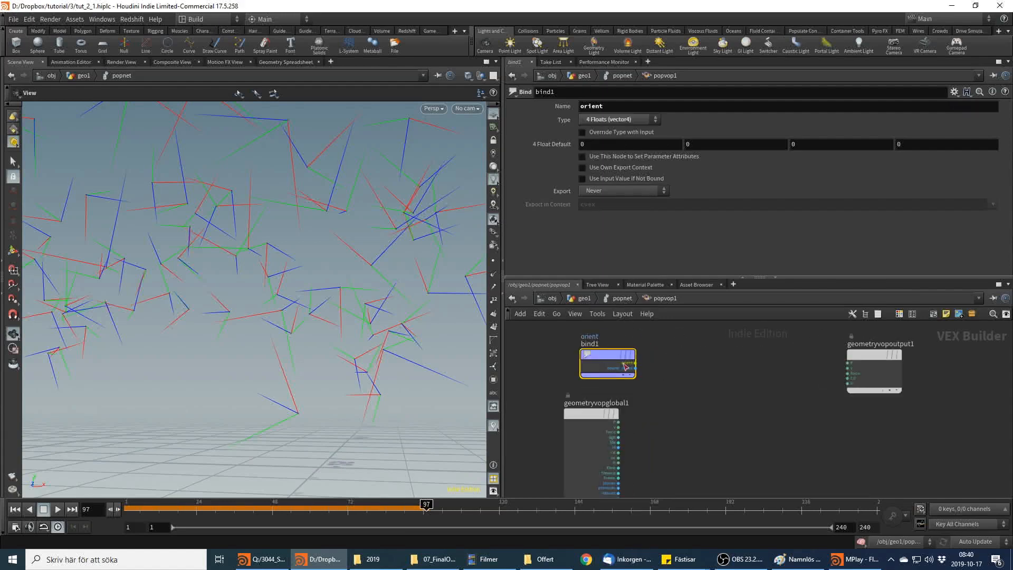
click(610, 364)
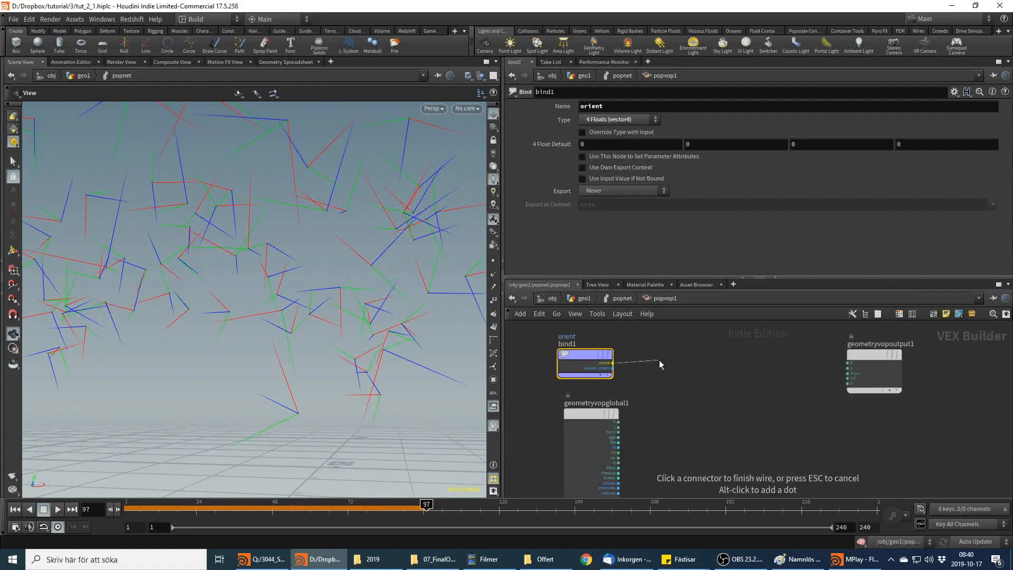
key(Tab)
text(qou to)
key(Down)
key(Down)
key(Down)
key(Down)
key(Down)
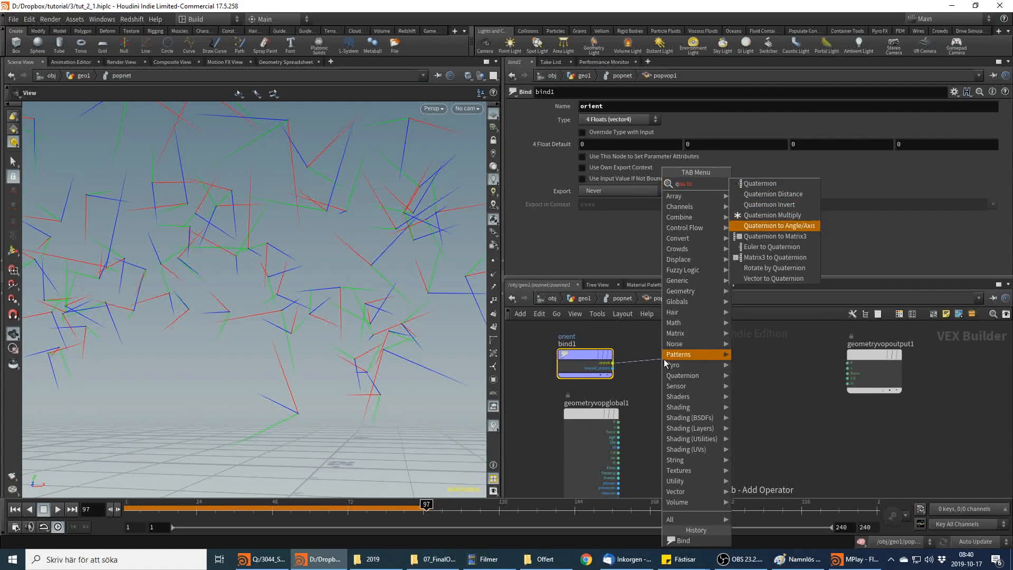
key(Return)
drag(686, 366, 669, 361)
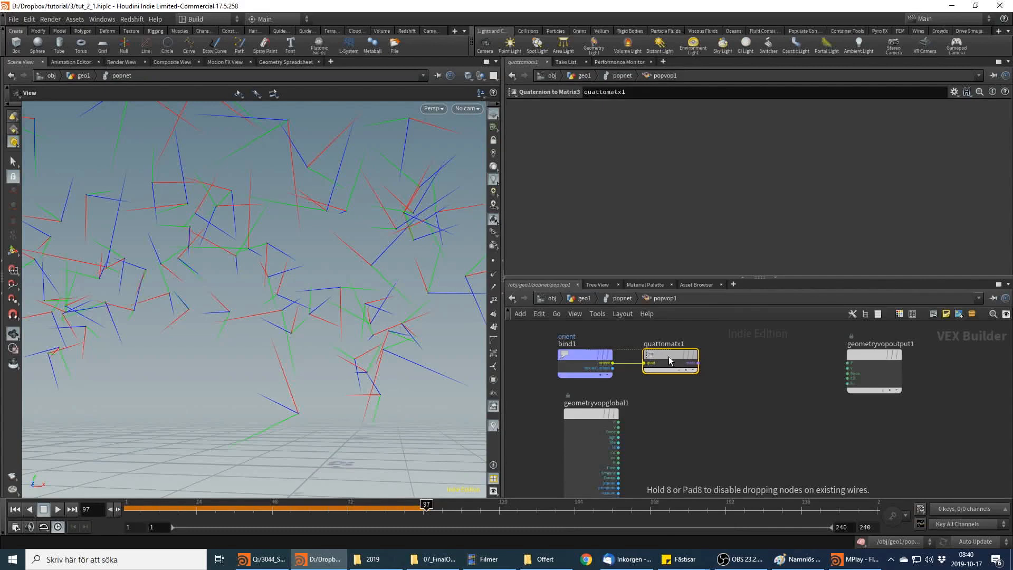
Add a Matrix3 to Vector node after quattomatx1 and wire its second row output into N of geometryvopoutput1
click(698, 363)
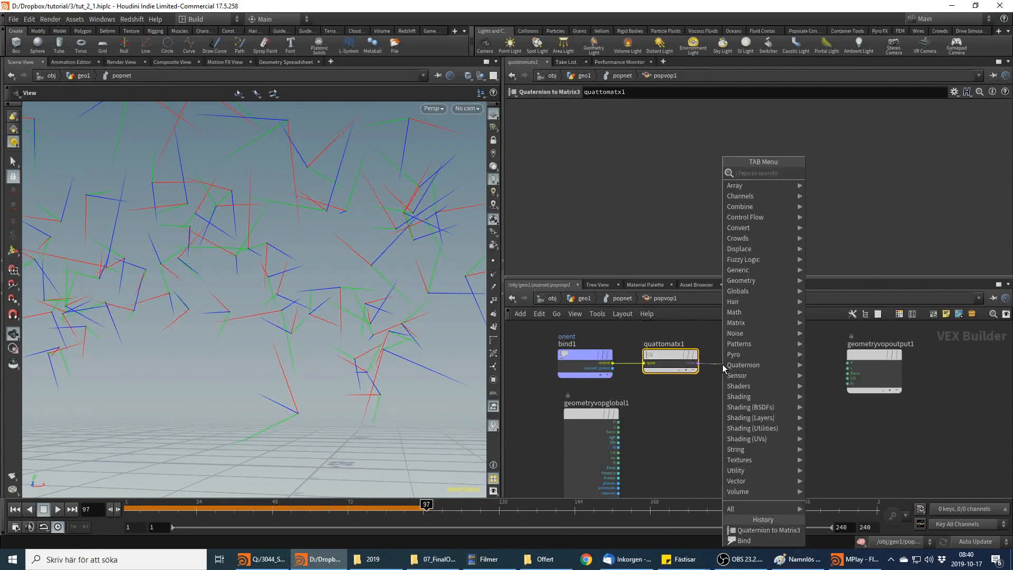
text(matr to v)
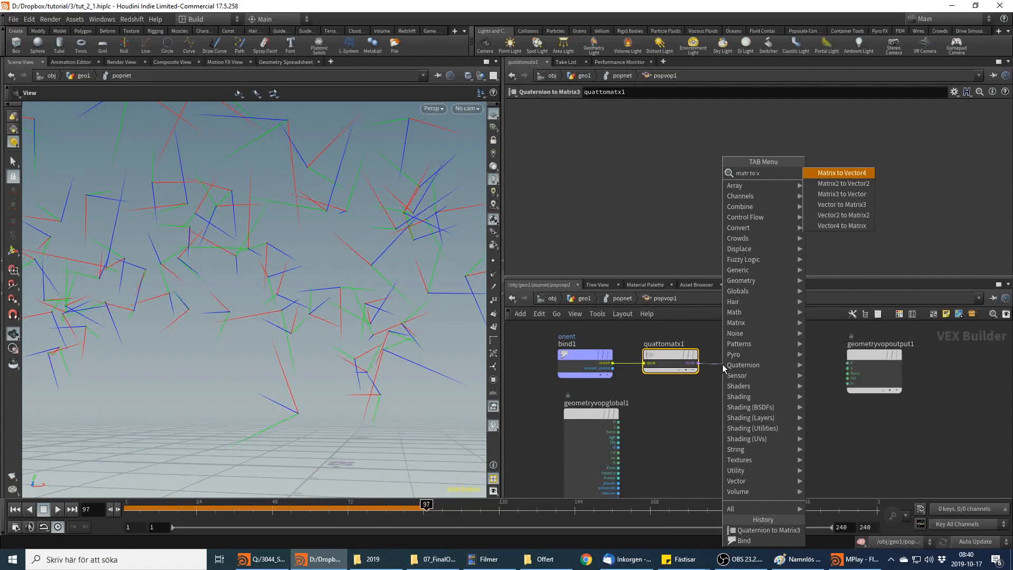
key(Down)
key(Down)
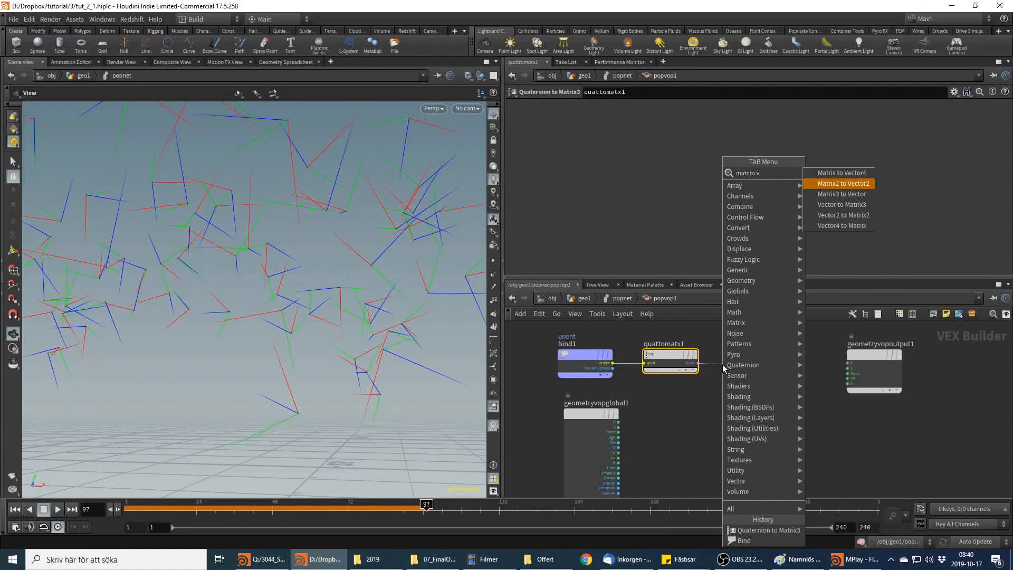
key(Return)
click(771, 364)
drag(770, 364, 758, 350)
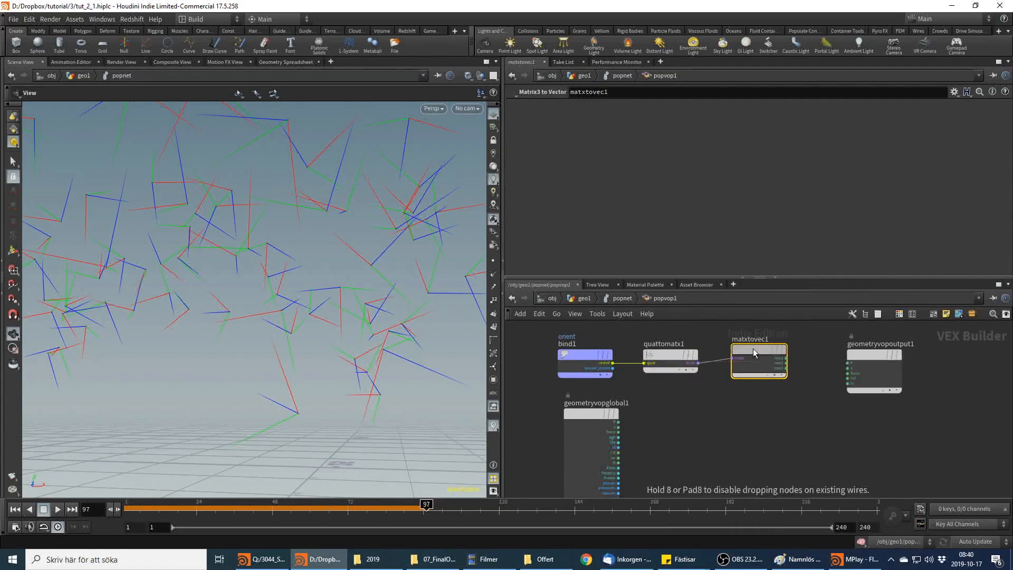
click(786, 363)
click(847, 383)
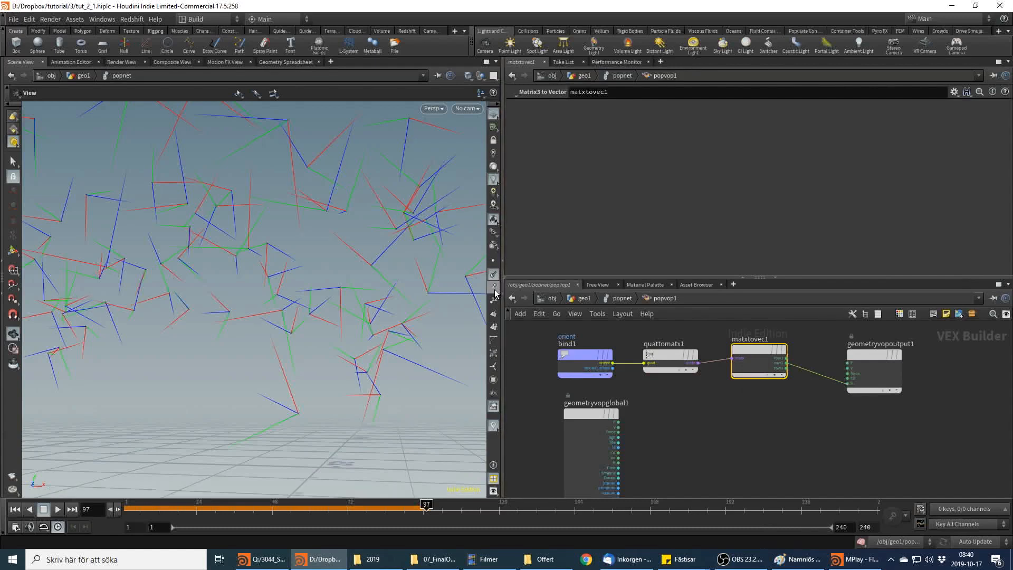
Display the point normals and toggle the orientation axes repeatedly to compare the two directions
click(494, 425)
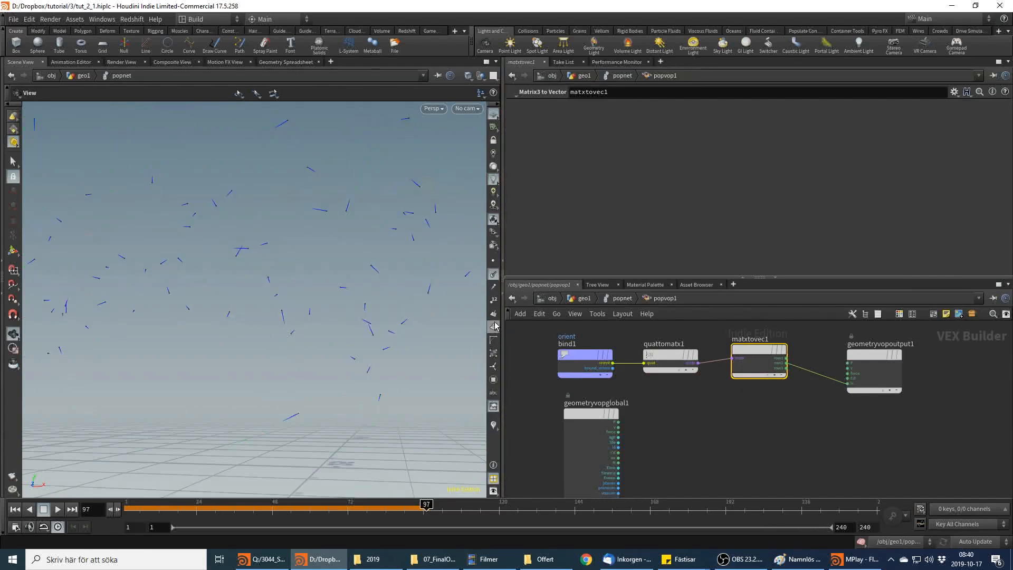
click(499, 425)
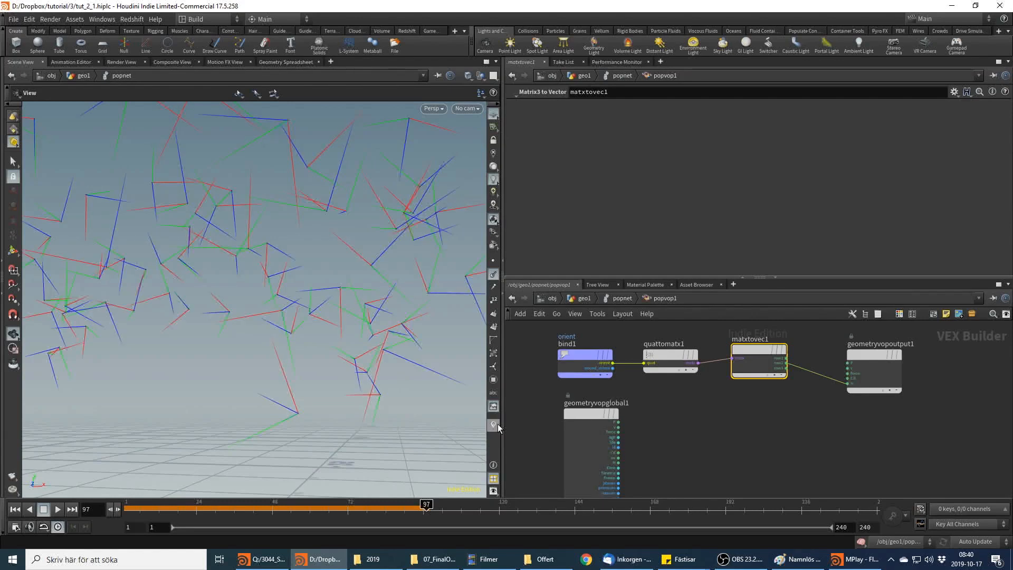
click(498, 425)
click(498, 425)
click(498, 424)
click(498, 424)
click(499, 424)
click(498, 425)
click(498, 425)
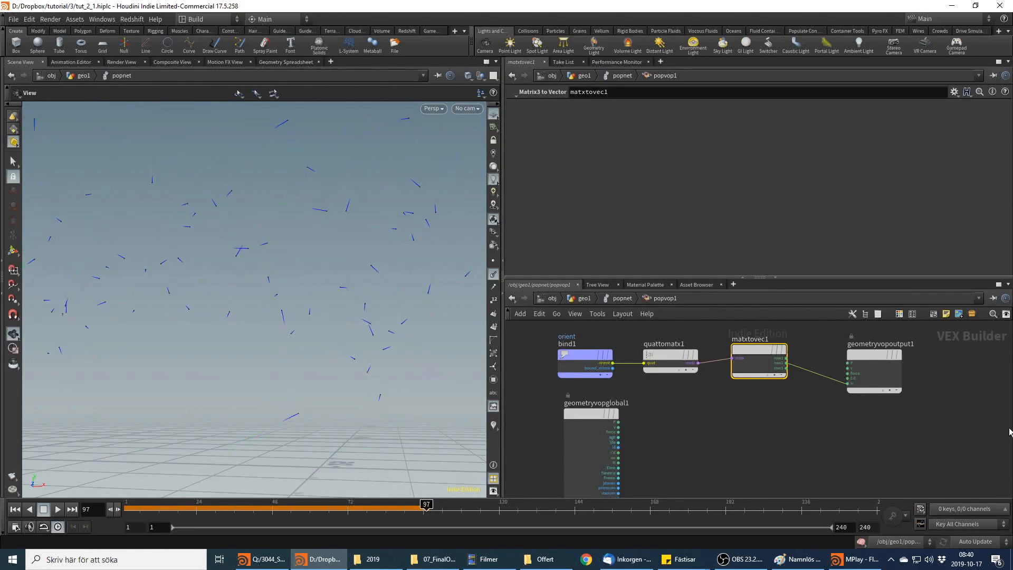
Delete the wire between matxtovec1 and the N input of geometryvopoutput1
middle_drag(933, 435, 904, 446)
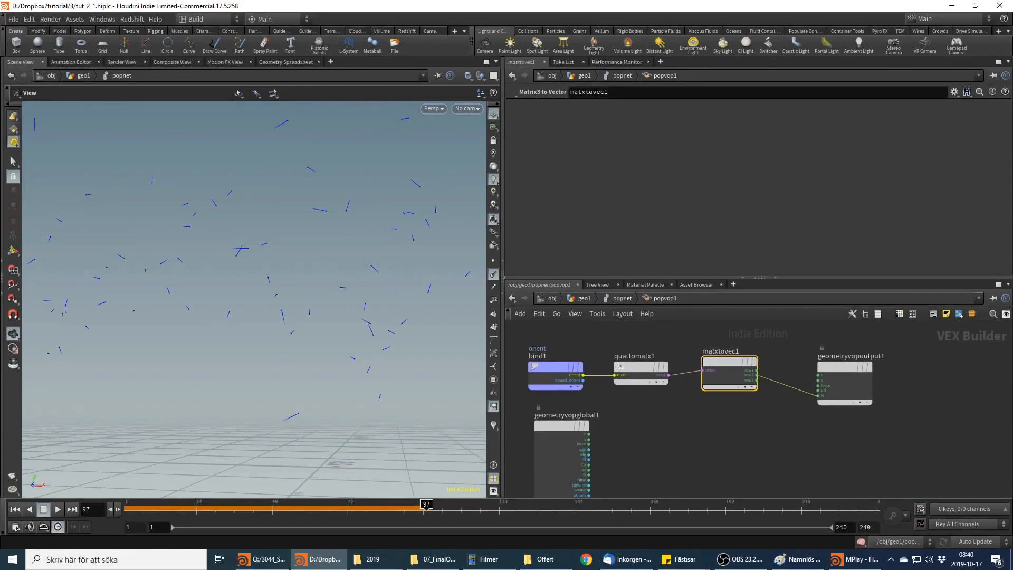
key(Delete)
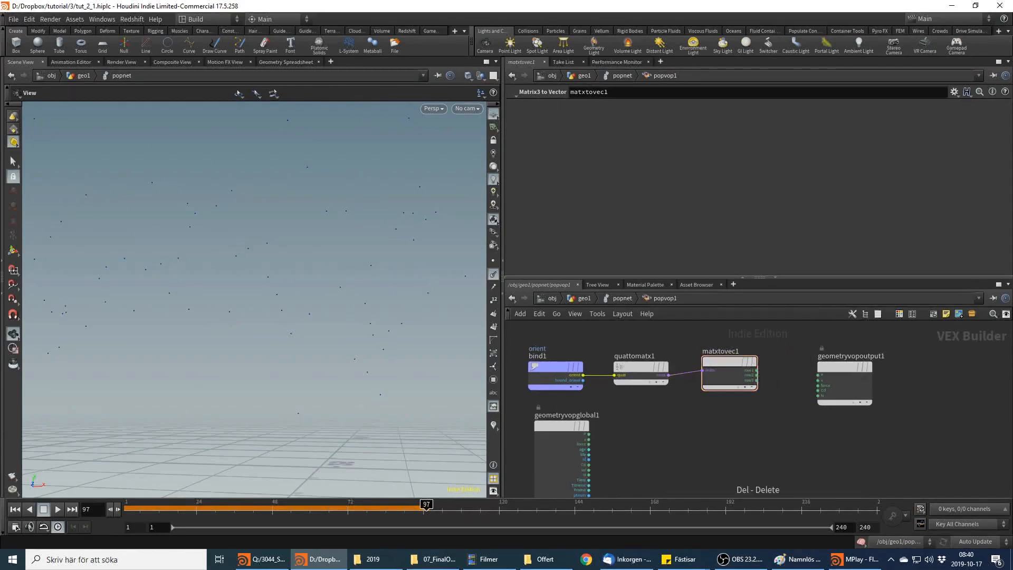
Move geometryvopglobal1 aside and add a Constant node to its right in the VOP network
middle_drag(916, 415, 931, 385)
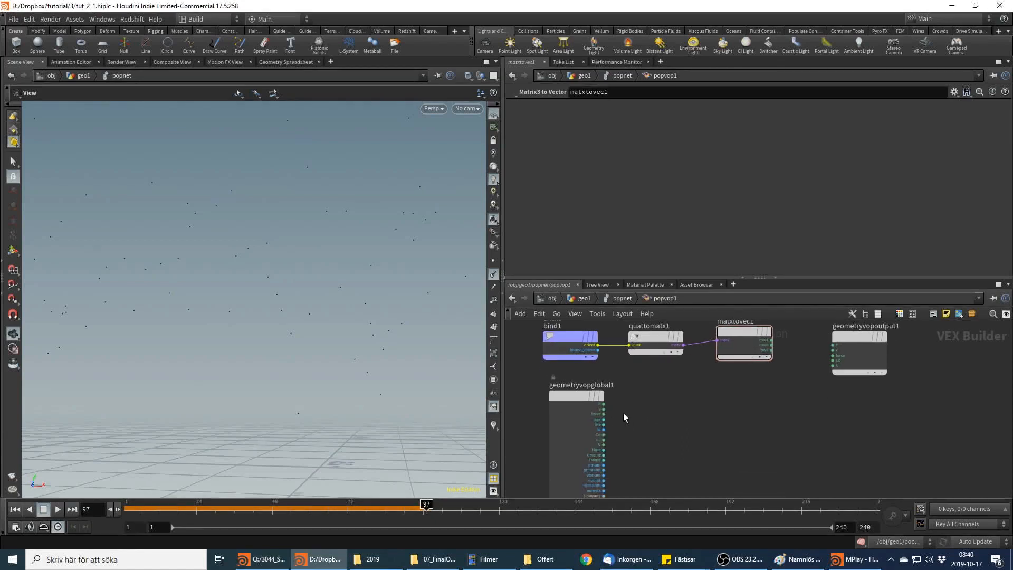
drag(568, 396, 518, 403)
key(Tab)
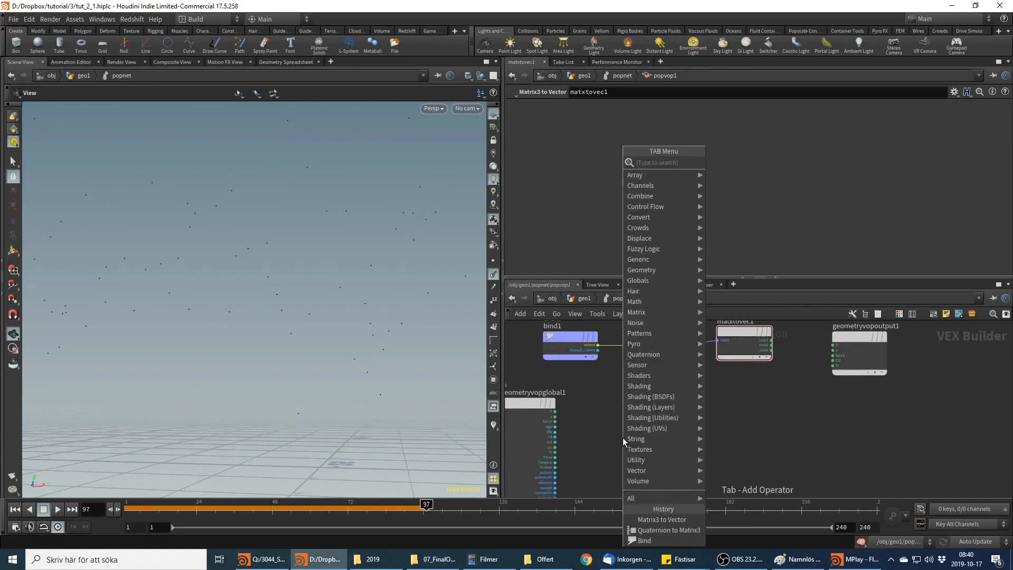
text(const)
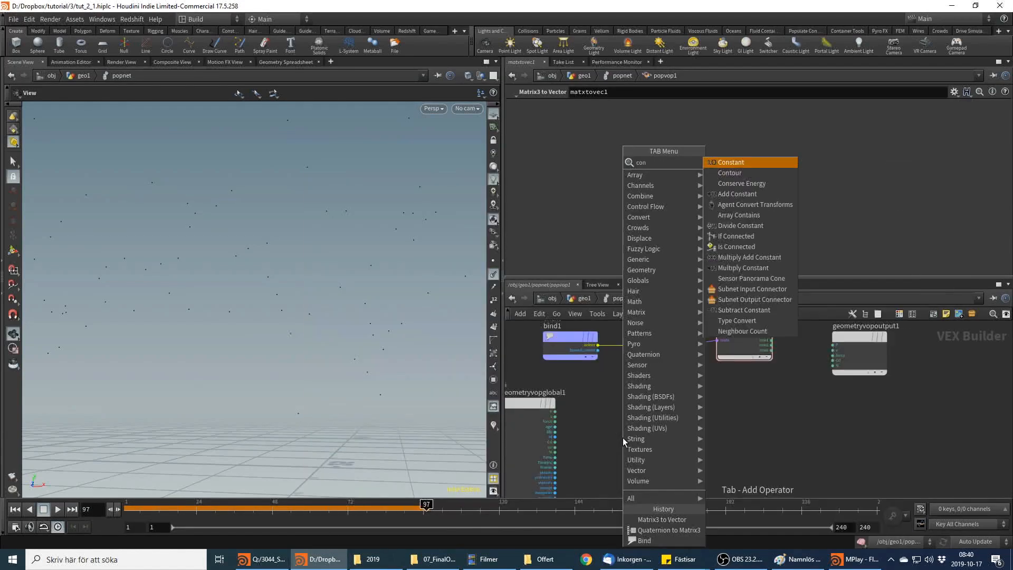
key(Return)
click(623, 440)
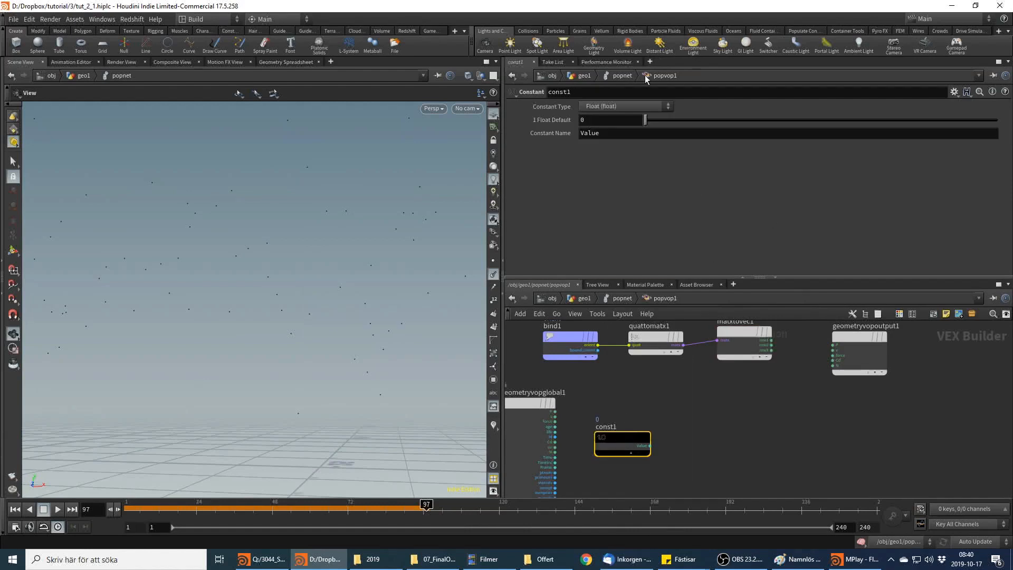
Set const1 to the 3 Floats (vector) type with a default of 0, 1, 0
click(640, 104)
click(640, 180)
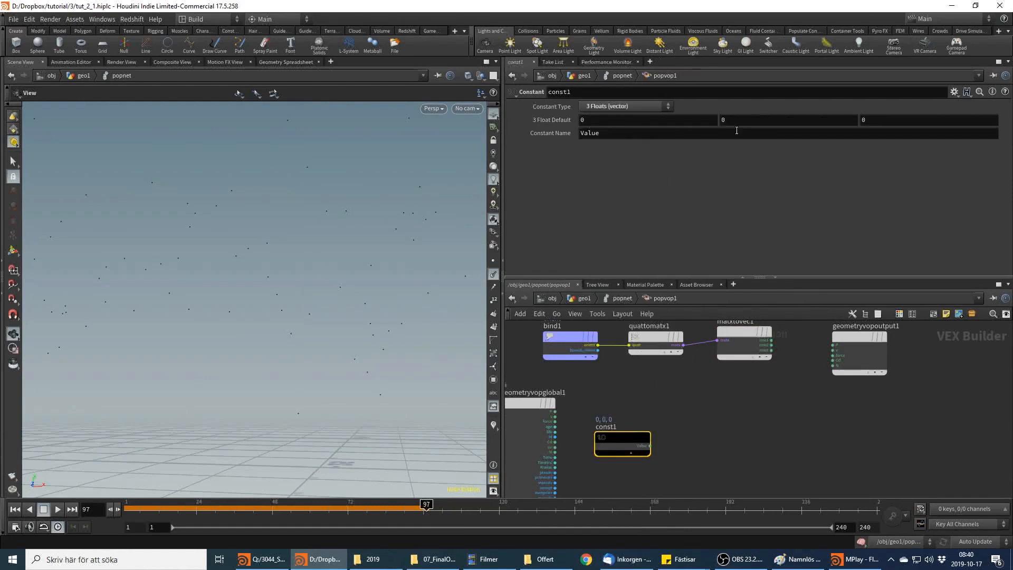
click(760, 117)
text(1)
key(Return)
key(alt+Tab)
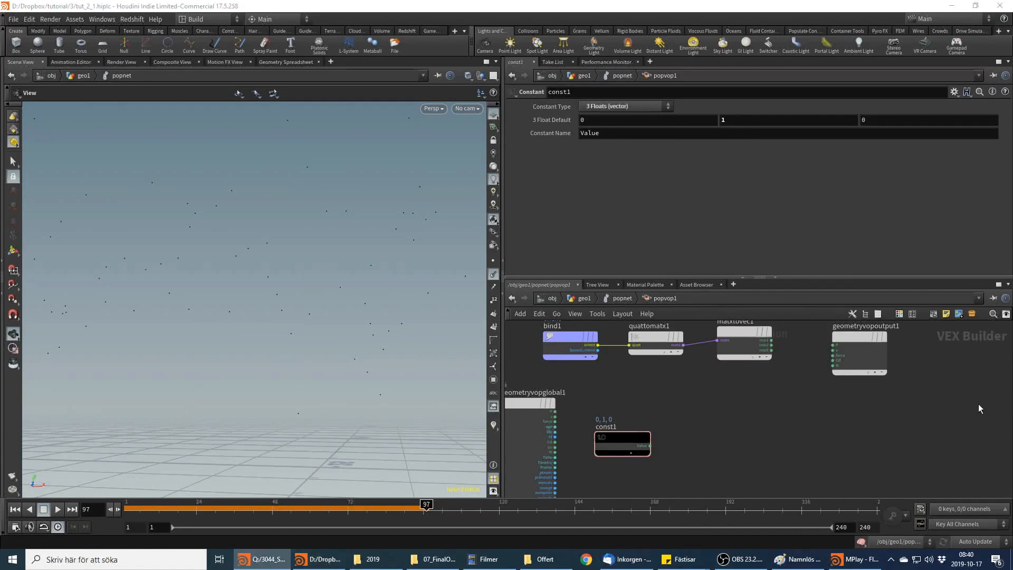
key(alt+Tab)
Add a Dot Product node and wire matxtovec1's second row output into vec1 and const1 into vec2
key(Tab)
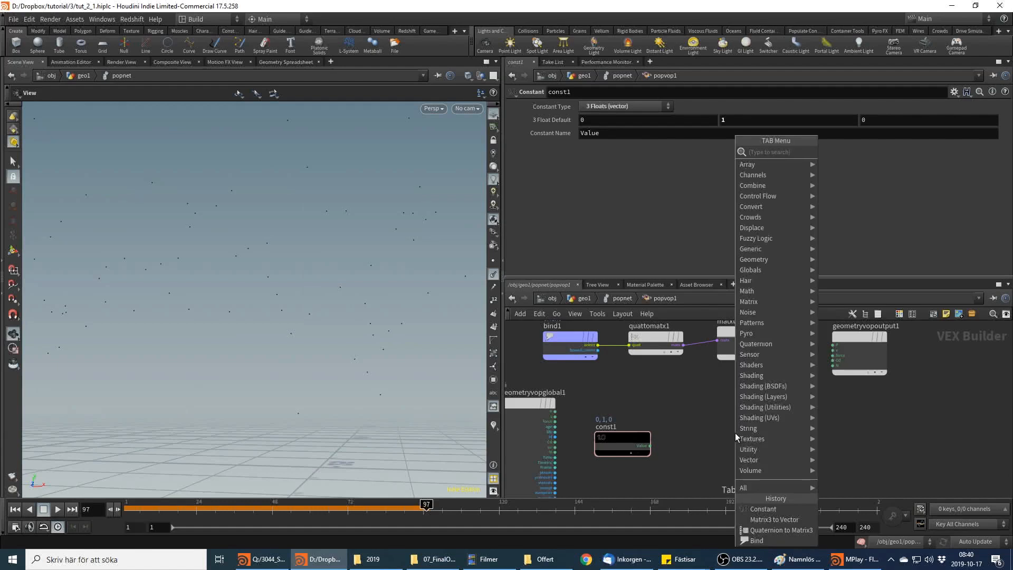
text(dot)
key(Return)
click(736, 432)
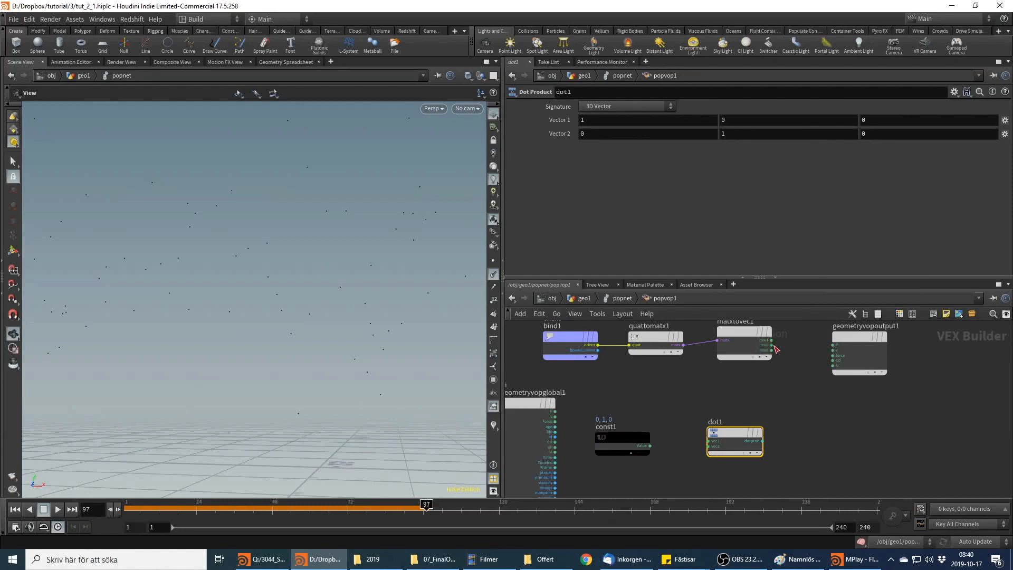
click(773, 345)
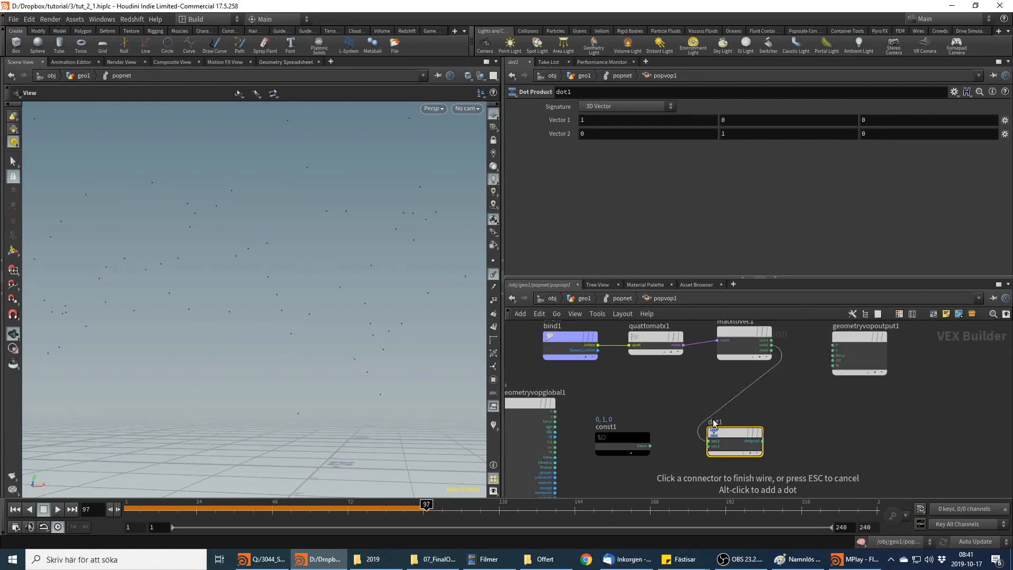
click(709, 441)
click(650, 446)
click(709, 447)
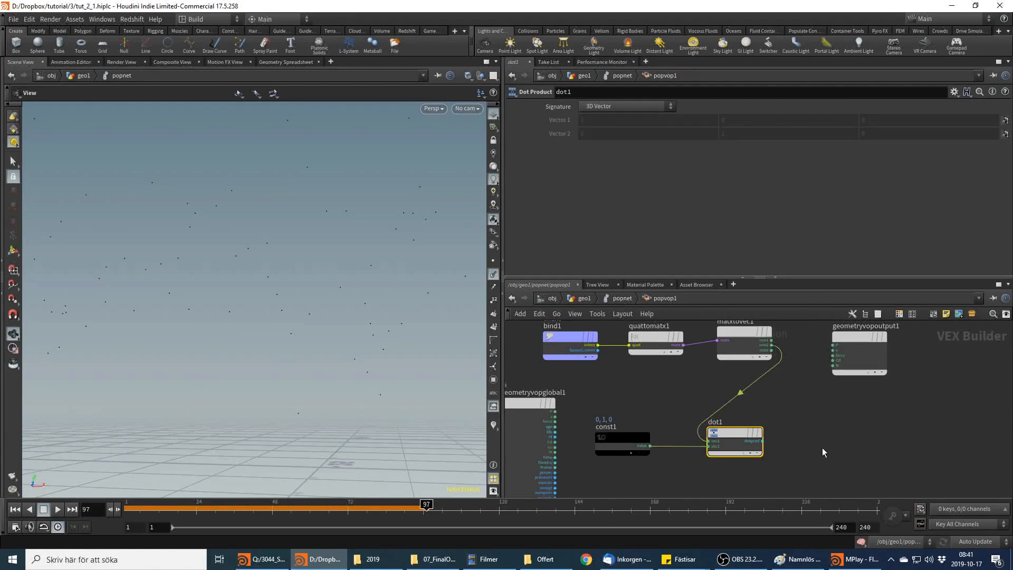
Add a Bind Export node named dot, fed by dot1's output, and place it to the right of dot1
click(763, 441)
key(Tab)
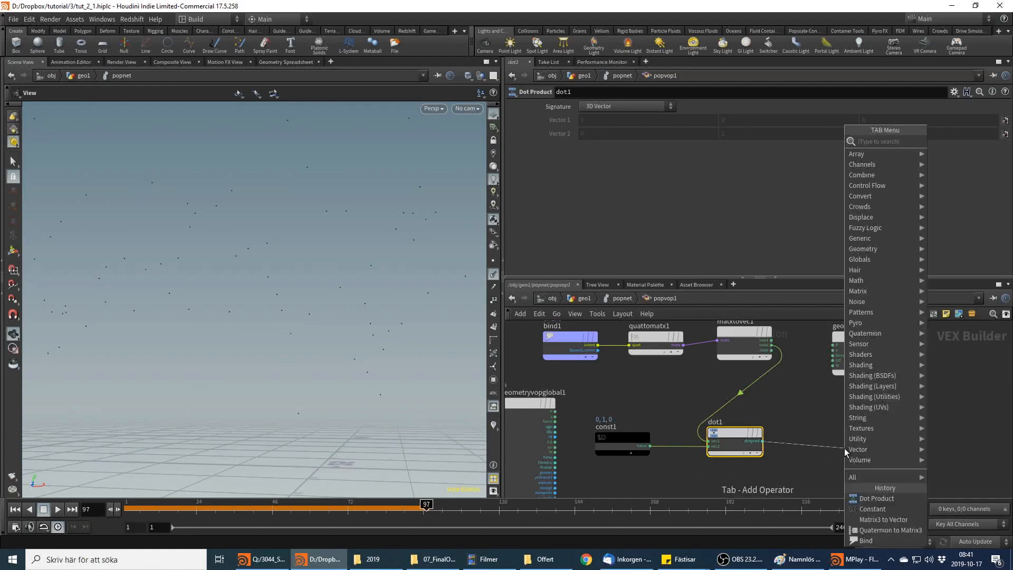
text(bind)
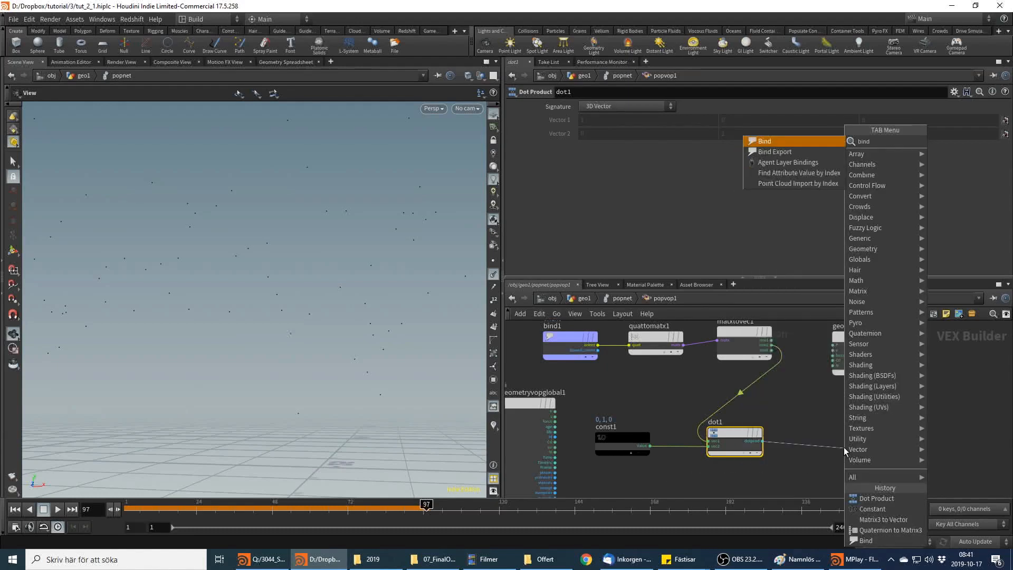
key(Return)
text(dot)
key(Return)
drag(851, 453, 876, 431)
middle_drag(752, 423, 697, 382)
scroll(697, 382, up, 1)
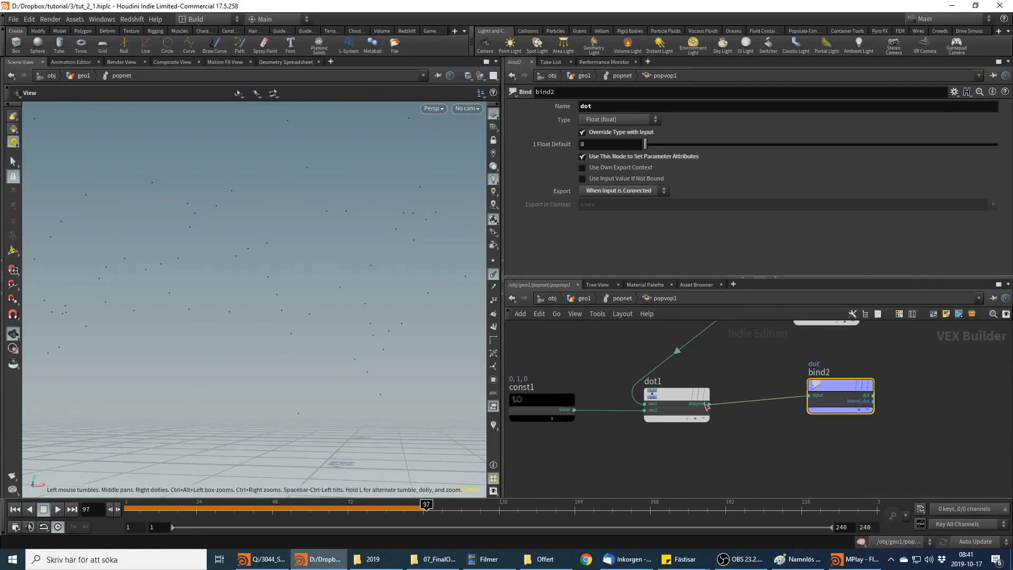
Add an Absolute node fed by dot1's output and wire its result into Cd of geometryvopoutput1
drag(708, 405, 755, 473)
key(Tab)
text(abs)
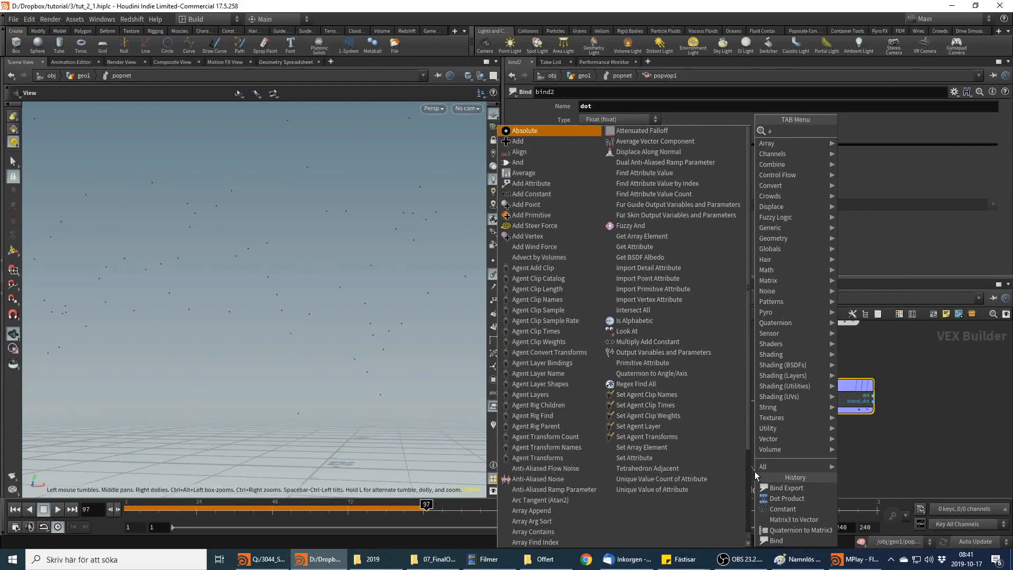
key(Return)
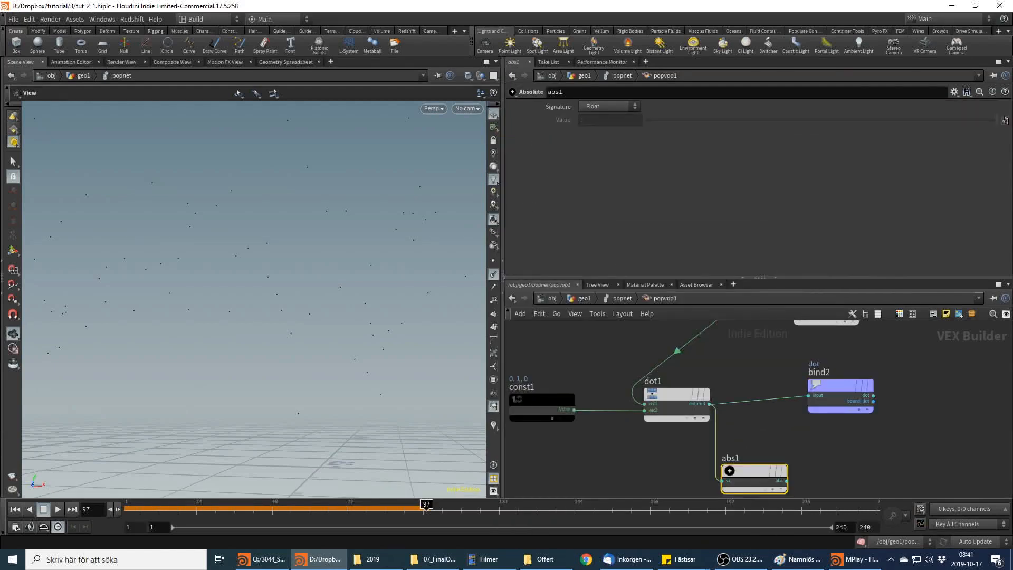
key(alt+Tab)
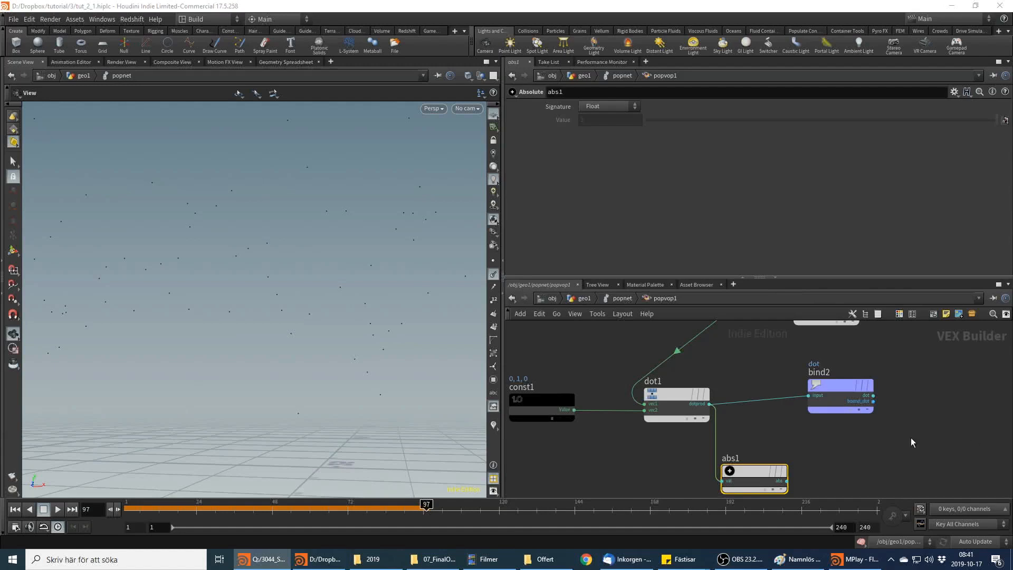
click(787, 482)
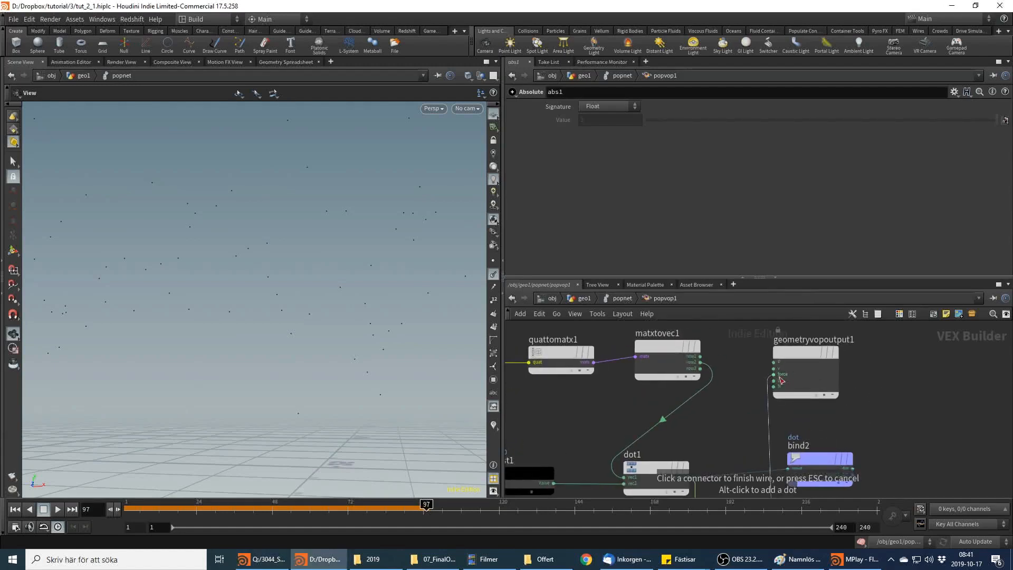
click(773, 381)
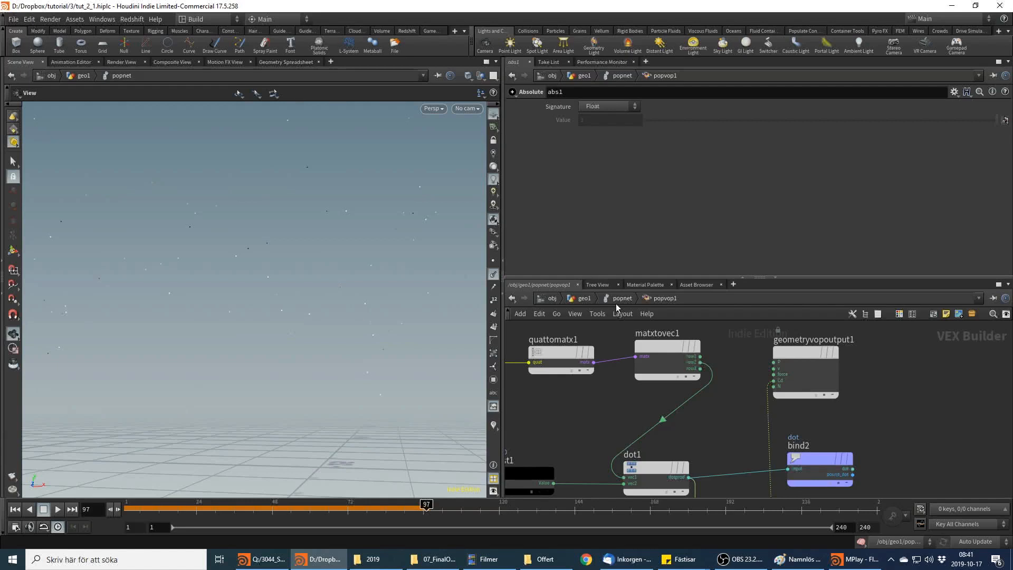
Return to geo1, rewind to frame 1, display copytopoints1 and play the simulation
click(584, 298)
key(ctrl+Up)
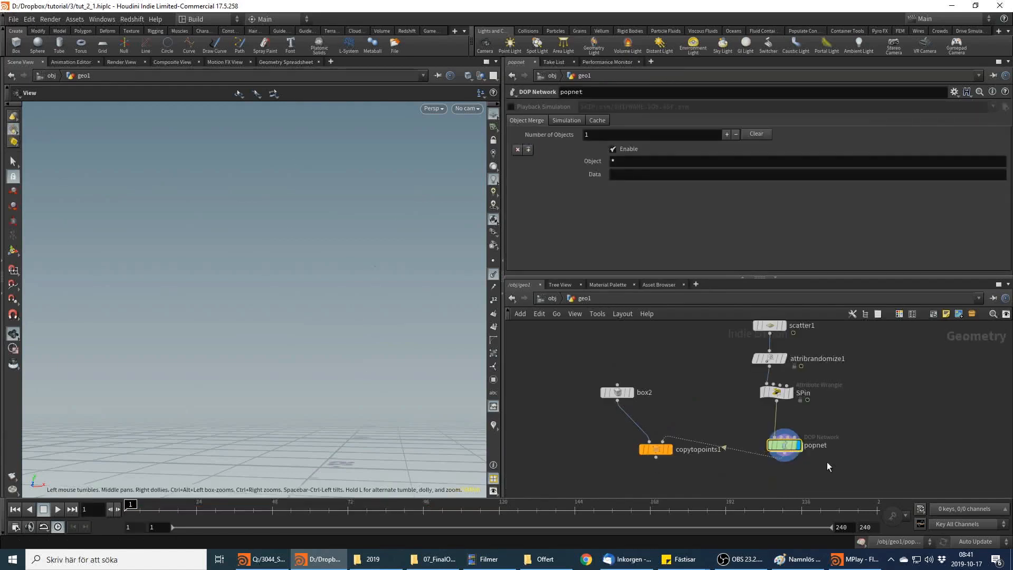
click(668, 449)
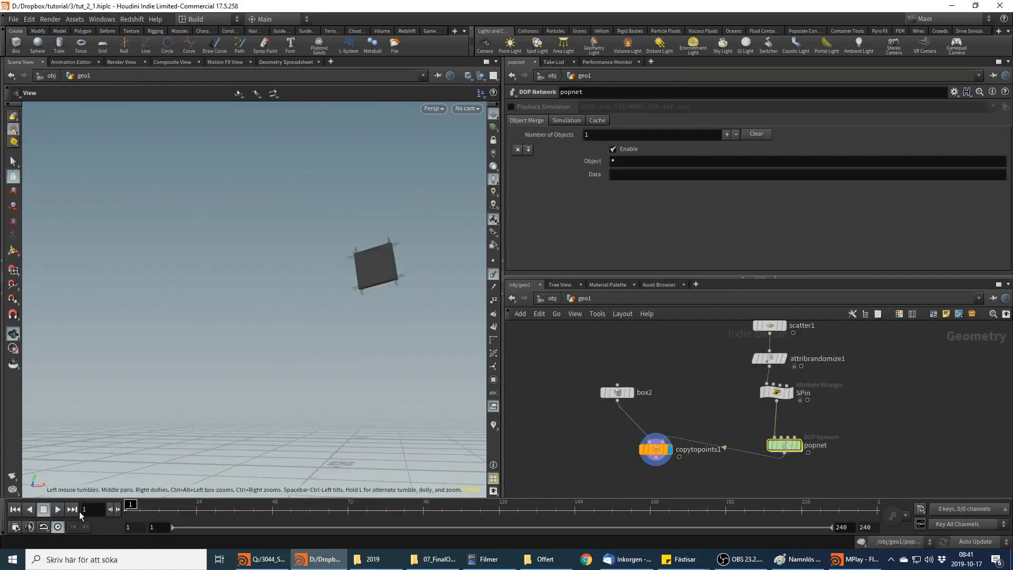
click(58, 509)
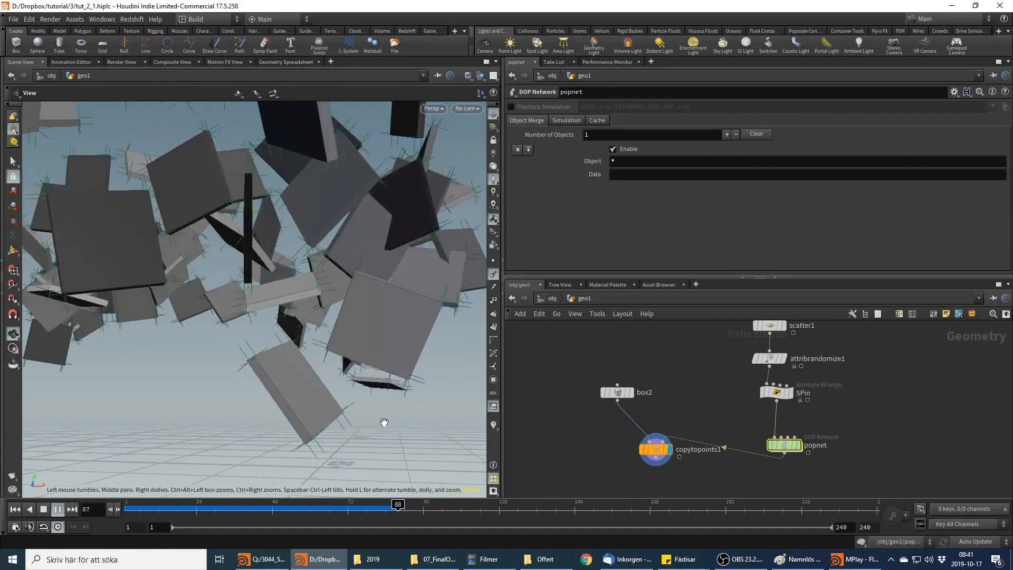
click(332, 507)
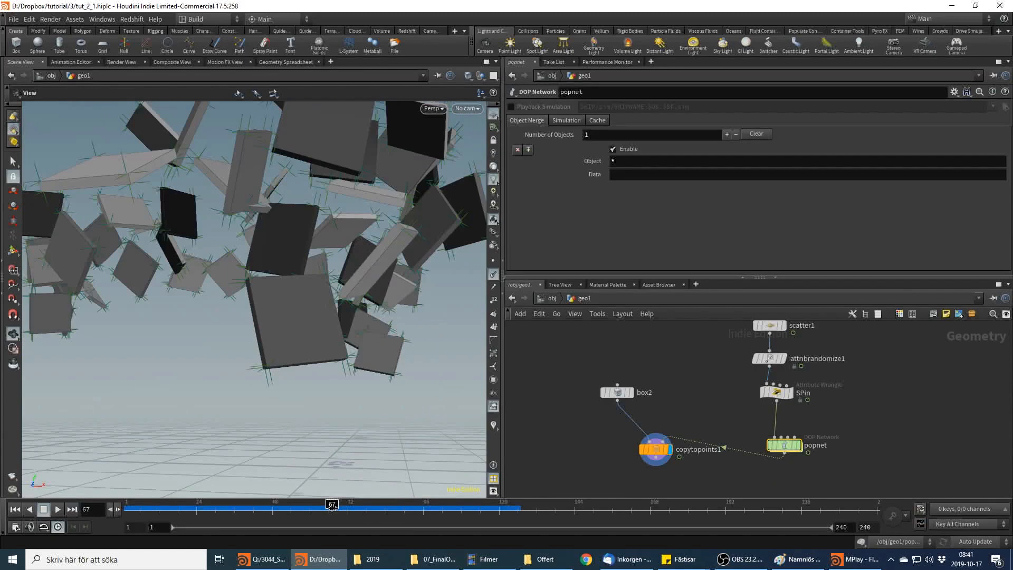
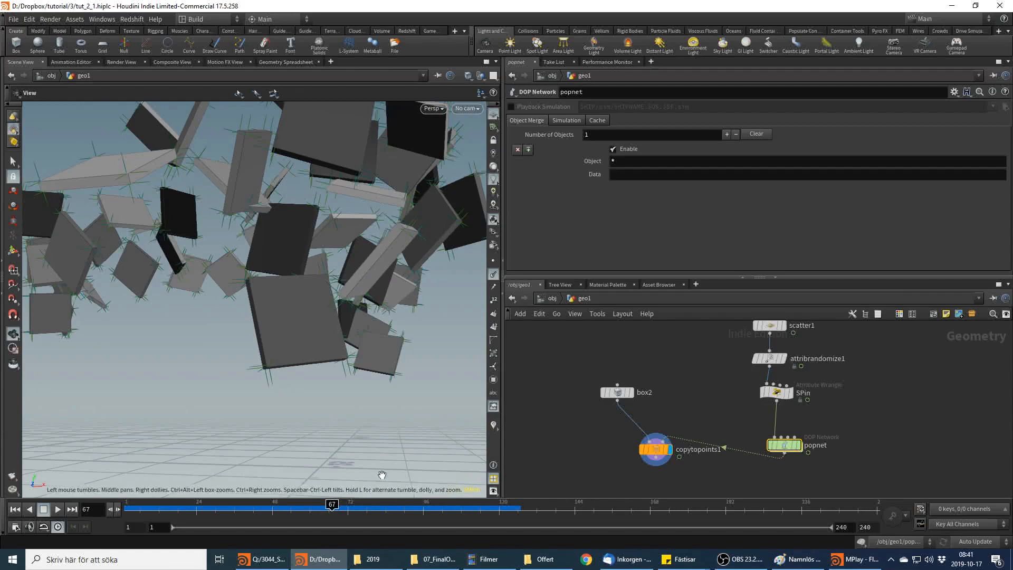
Scrub the simulation up to frame 137 and examine how the confetti pieces are oriented as they fall
drag(326, 511, 401, 526)
drag(215, 319, 309, 349)
mouse_move(401, 508)
mouse_down()
mouse_move(358, 510)
mouse_move(420, 511)
mouse_up()
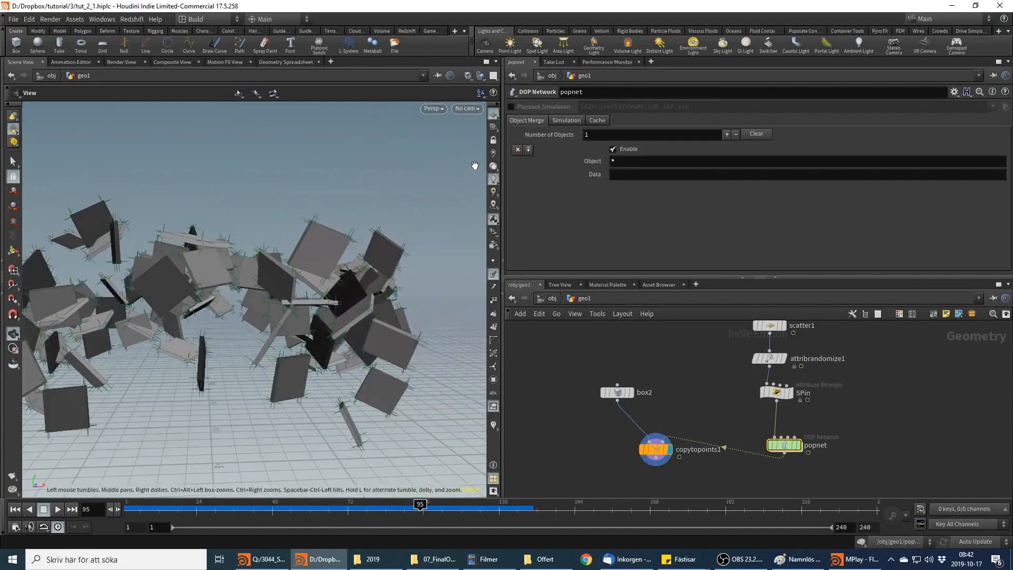
drag(279, 512, 367, 547)
drag(237, 350, 221, 313)
drag(367, 537, 552, 537)
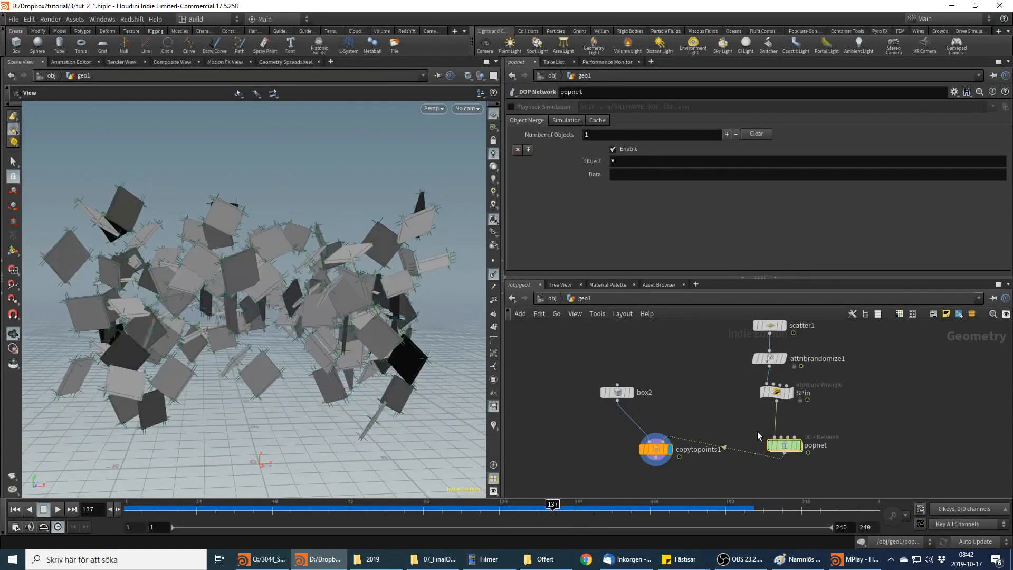
Go back inside popnet and open the popvop1 network with all of its nodes in view
click(786, 445)
double_click(786, 448)
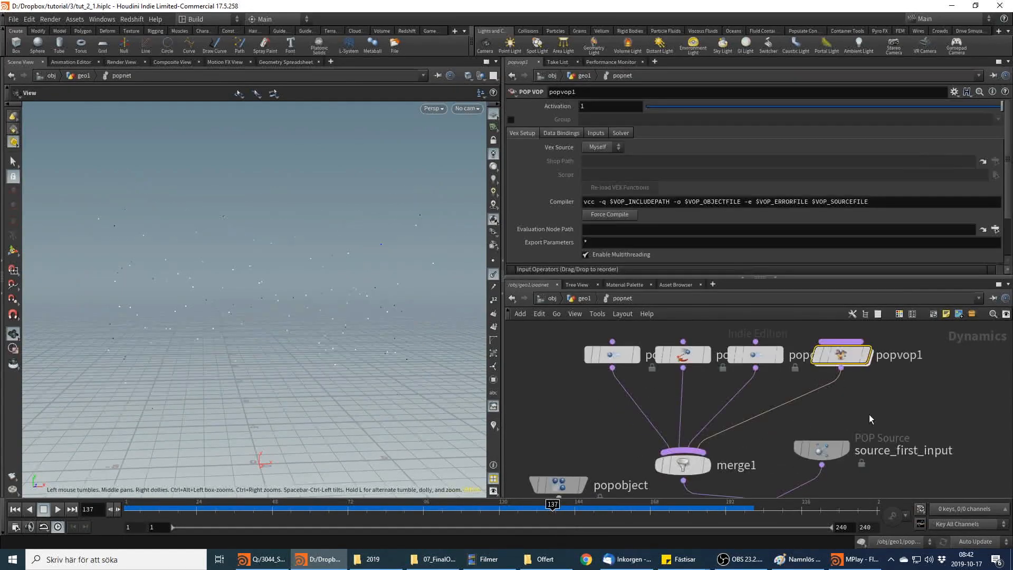
double_click(843, 355)
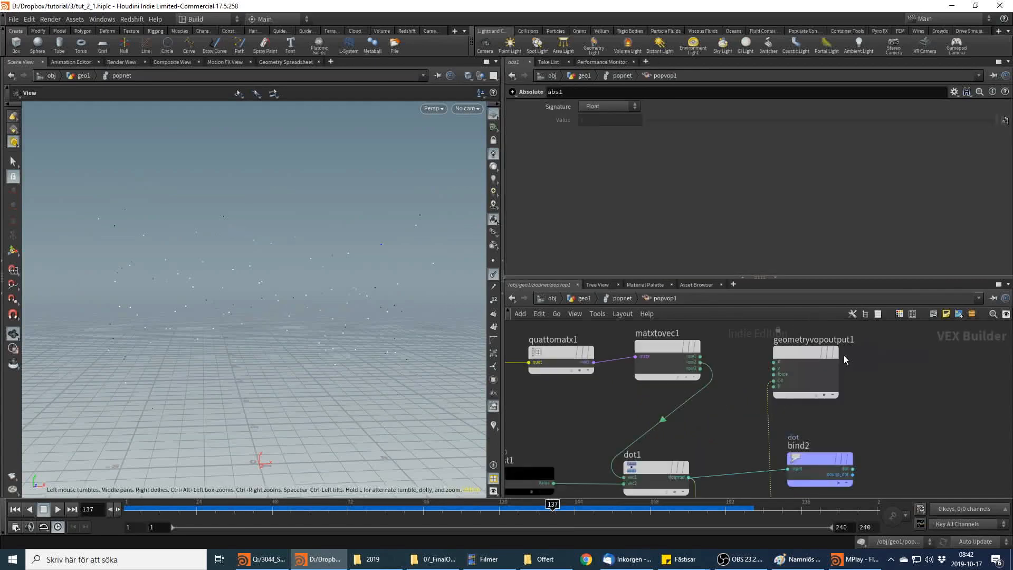
middle_drag(892, 410, 874, 361)
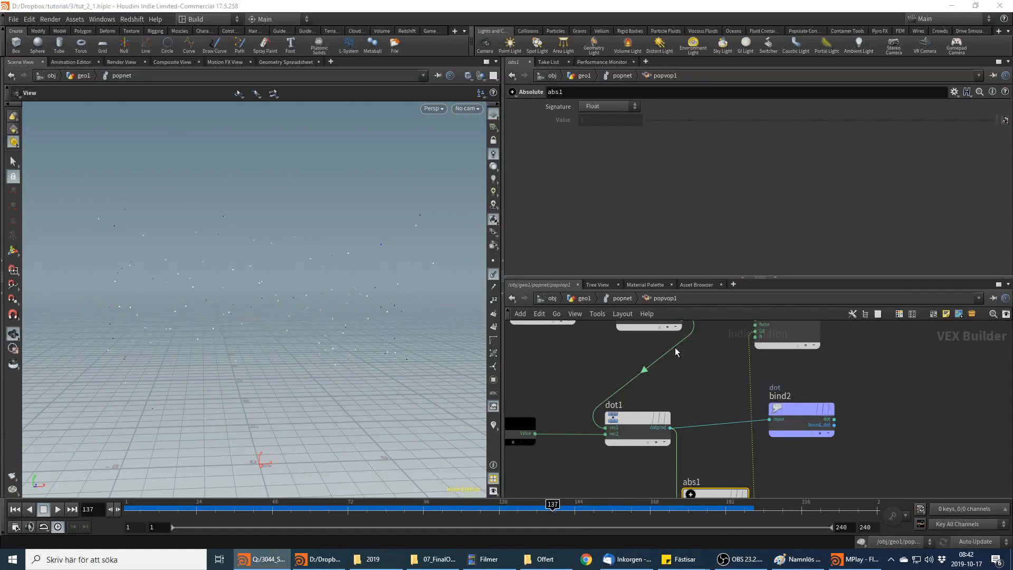
key(h)
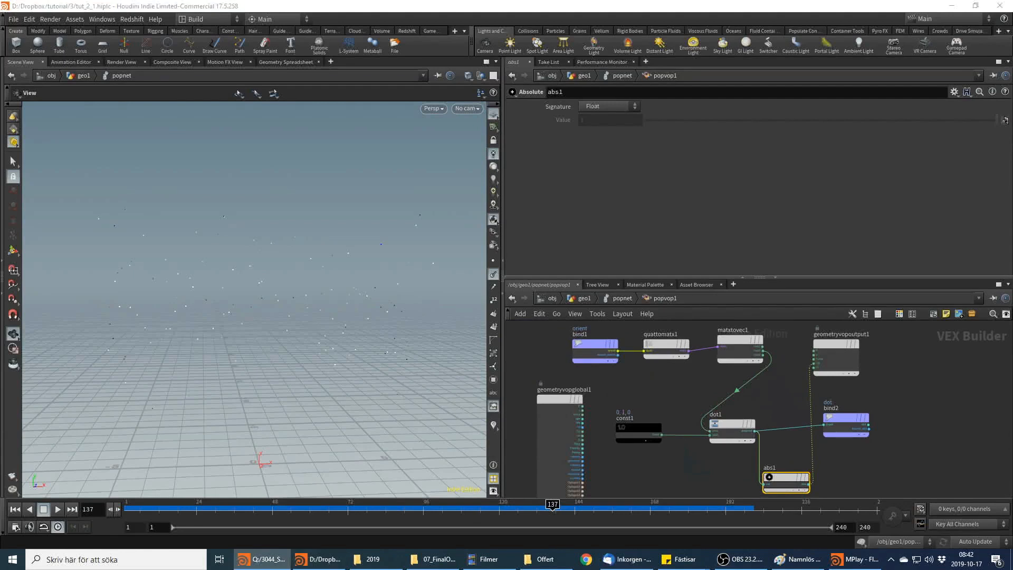
scroll(598, 360, up, 3)
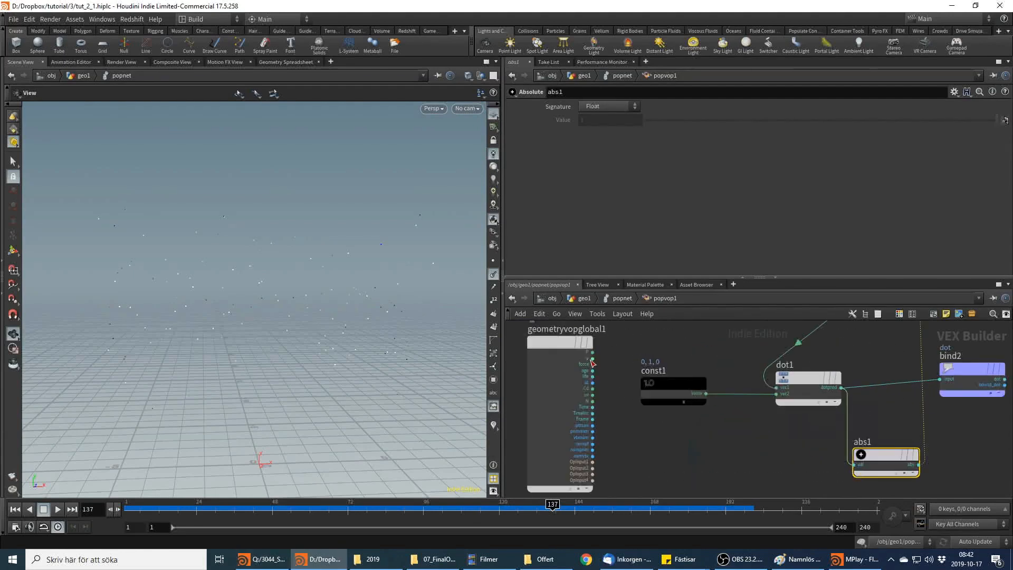
Add a Length node fed by the v output of geometryvopglobal1, below const1
click(593, 358)
key(Escape)
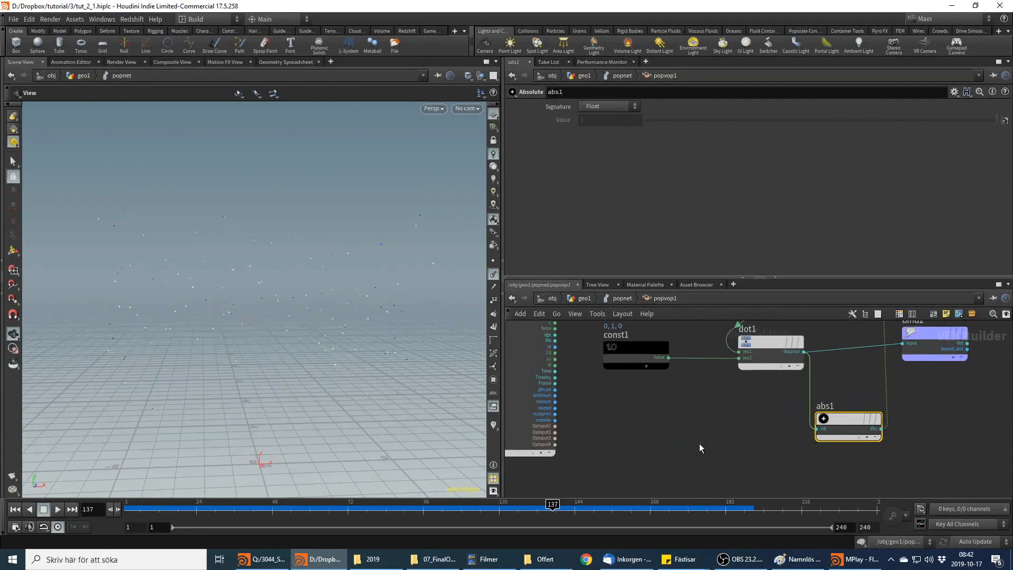
key(alt+Tab)
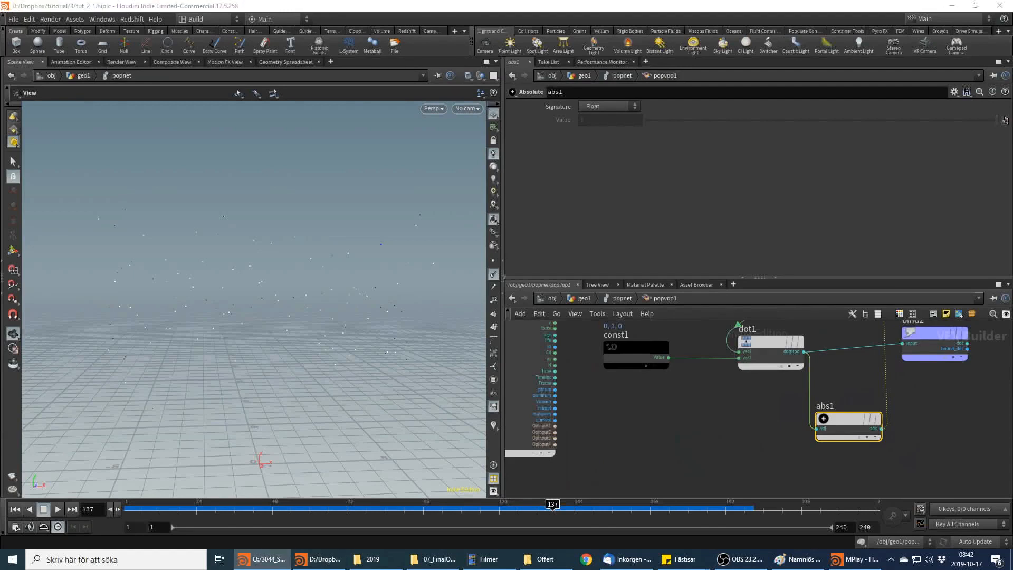
middle_drag(703, 412, 715, 428)
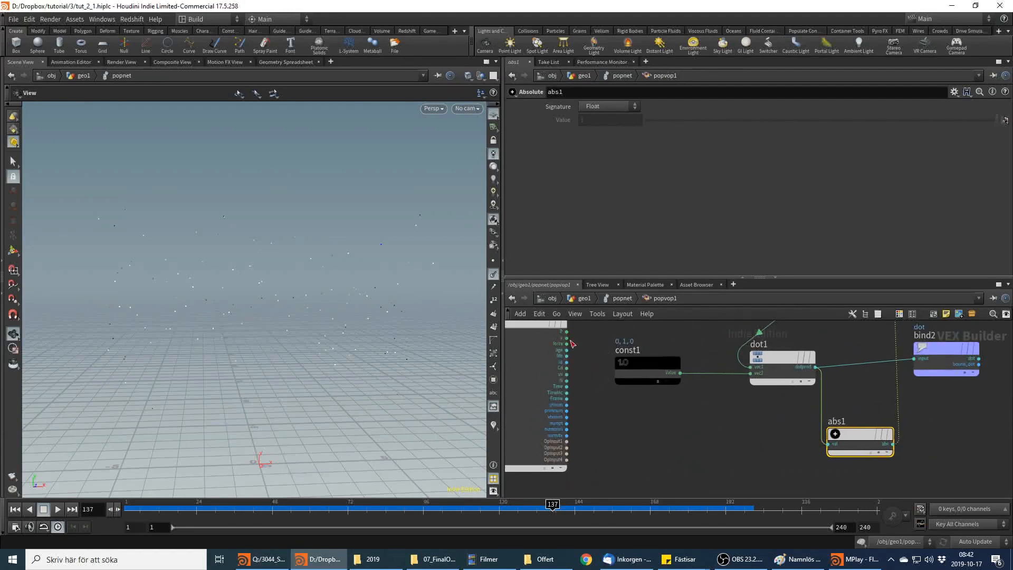
drag(567, 338, 659, 468)
text(length)
key(Return)
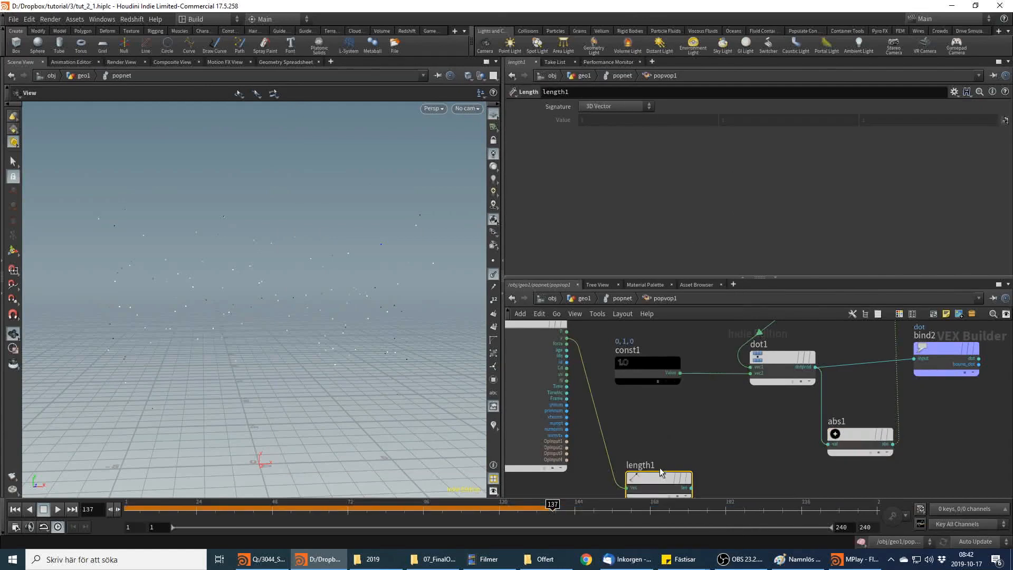
Add a Multiply Constant node fed by length1's output and set its multiplier to 20
middle_drag(739, 406, 715, 370)
drag(667, 450, 718, 454)
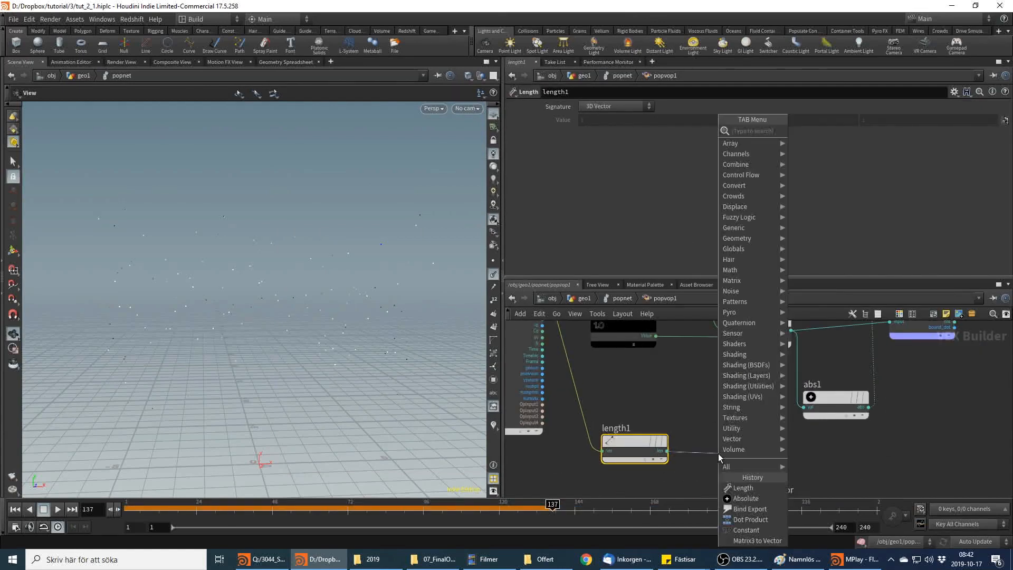
text(mult)
key(Down)
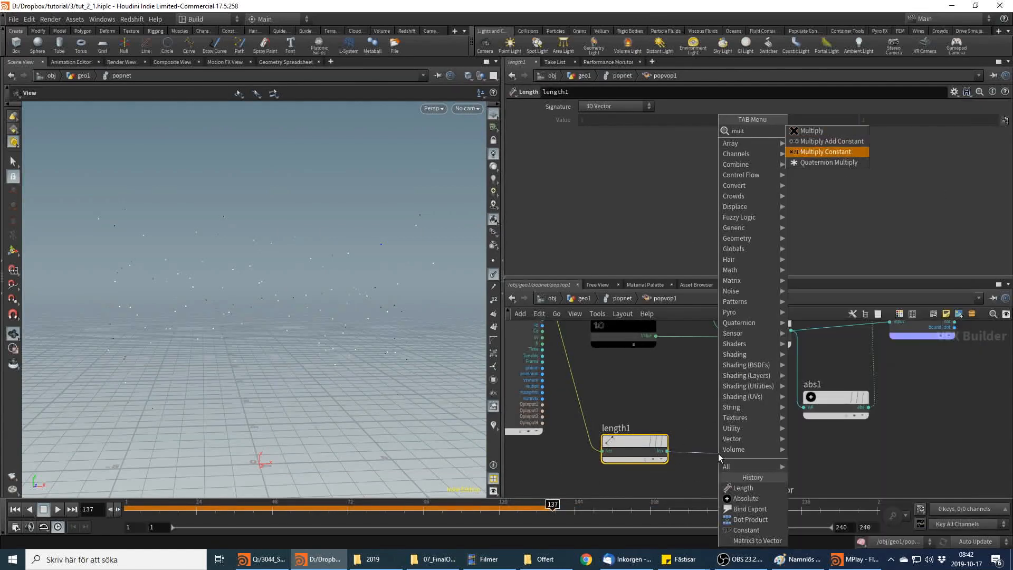
key(Return)
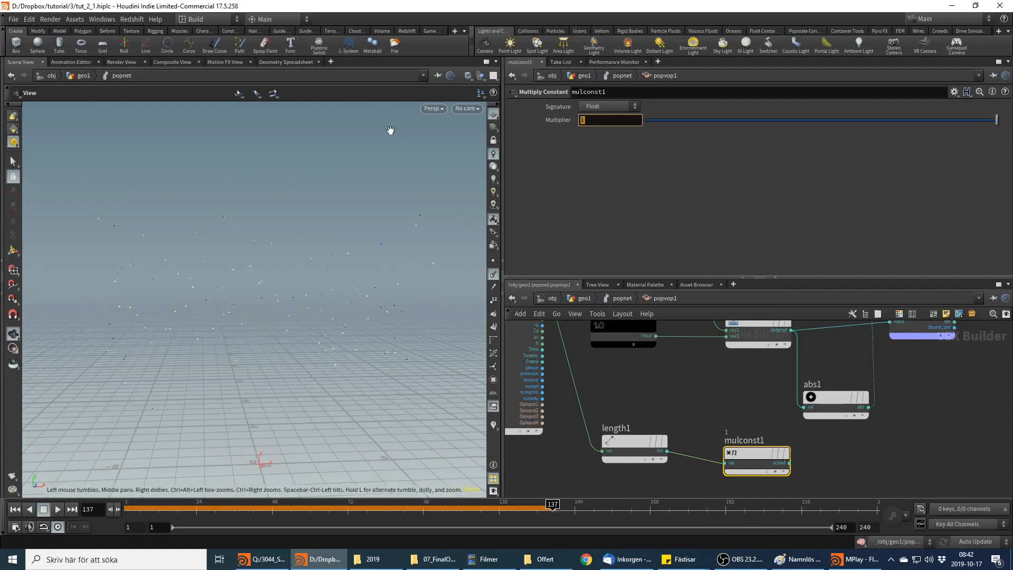
middle_drag(882, 465, 780, 437)
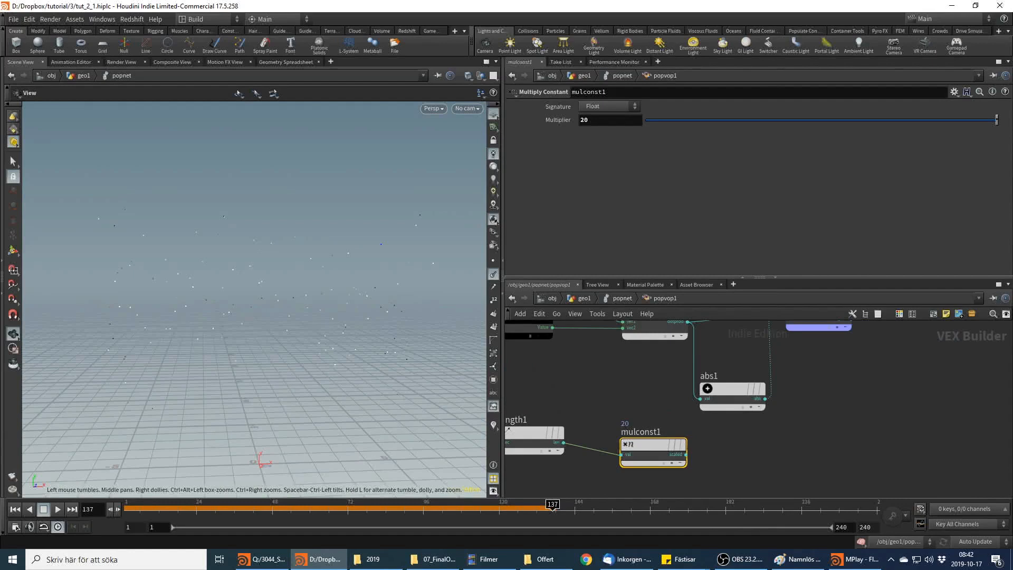
Add a Set Vector Component node set to Component 2 and feed mulconst1's scaled output into its fval input
key(Tab)
text(vector)
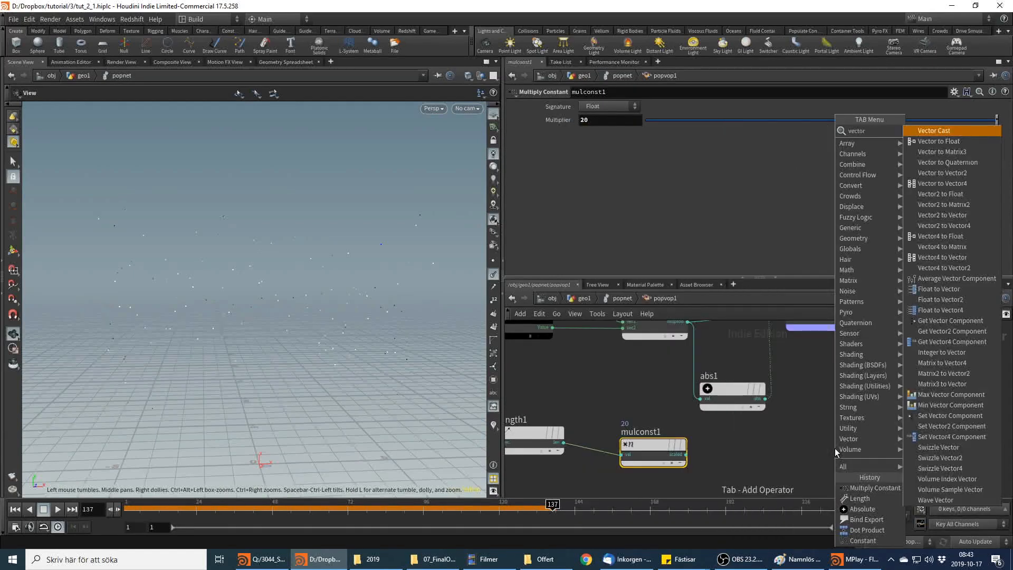
text( se)
key(Return)
click(835, 448)
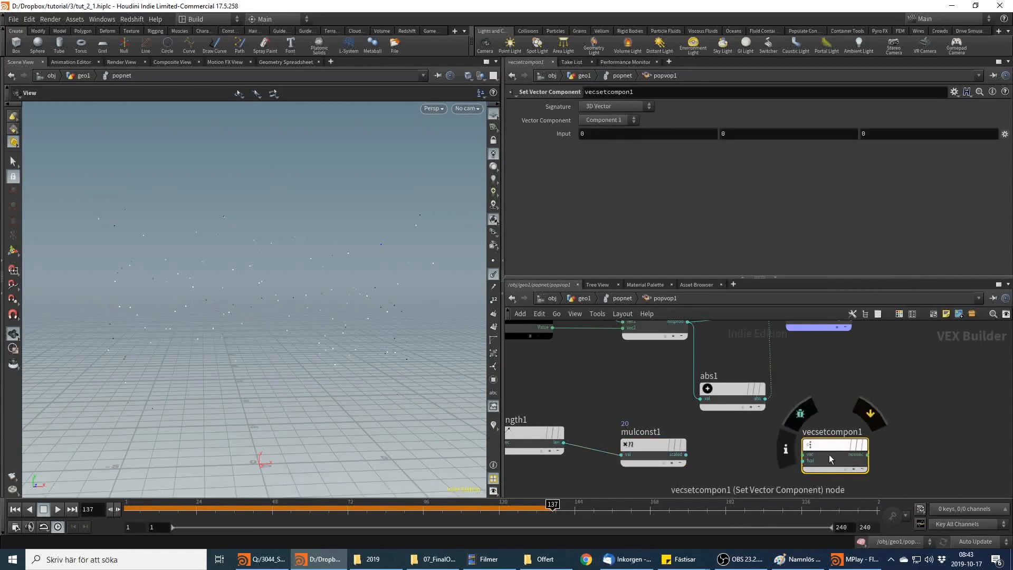
click(615, 120)
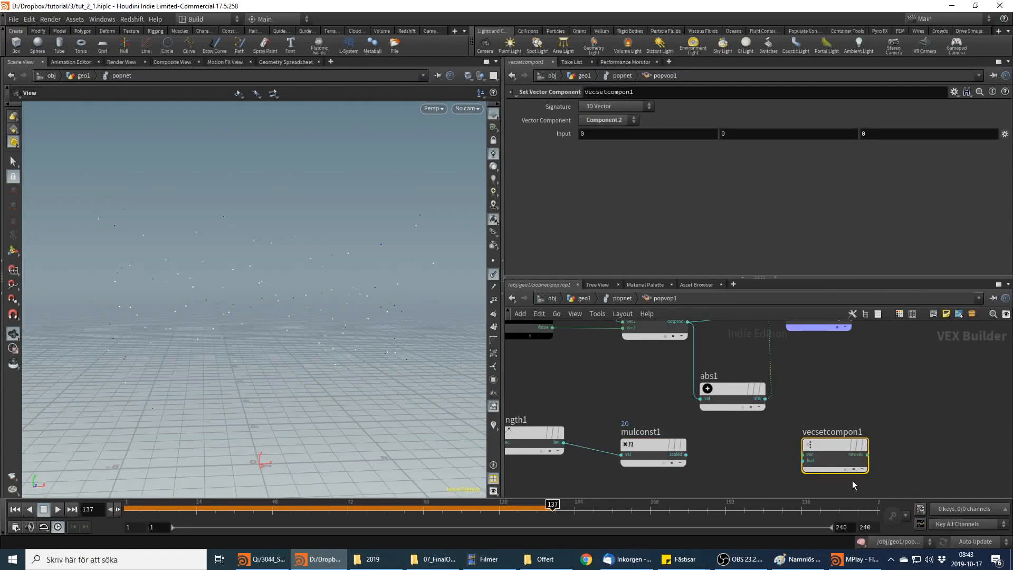
click(806, 461)
click(686, 455)
drag(841, 445, 811, 448)
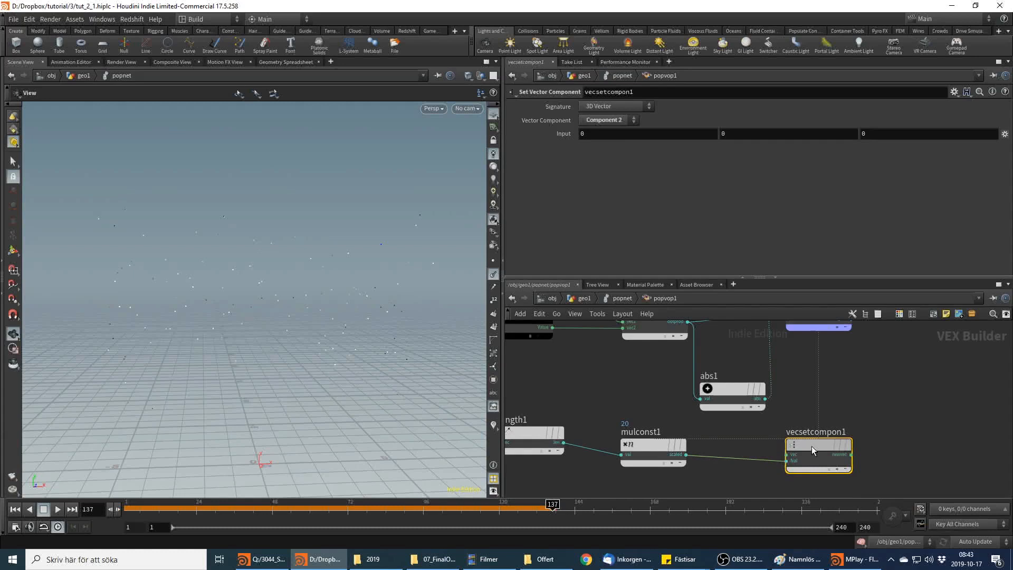
key(alt+Tab)
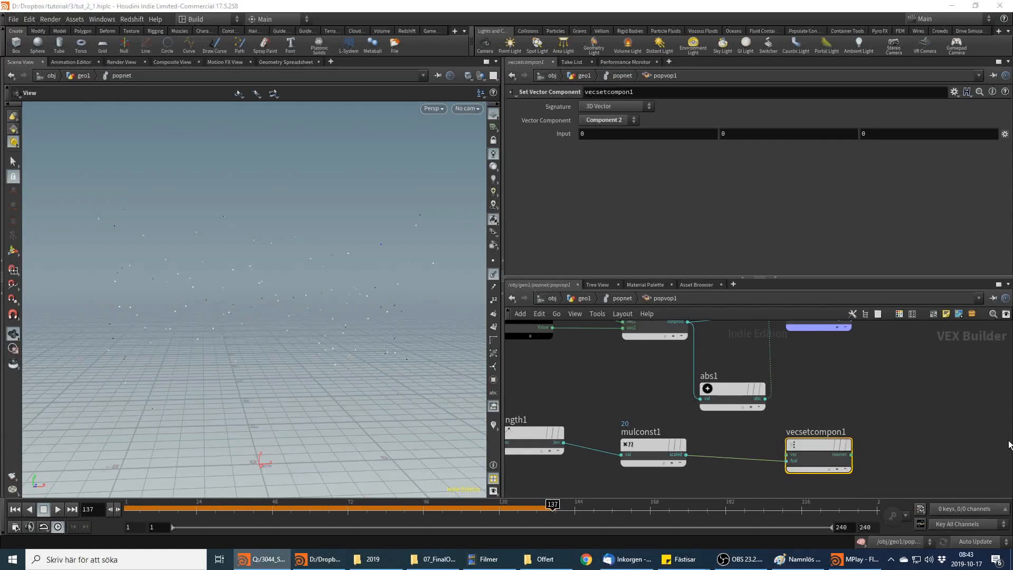
Add an Add node that sums vecsetcompon1's output with the force output of geometryvopglobal1
key(Tab)
text(add)
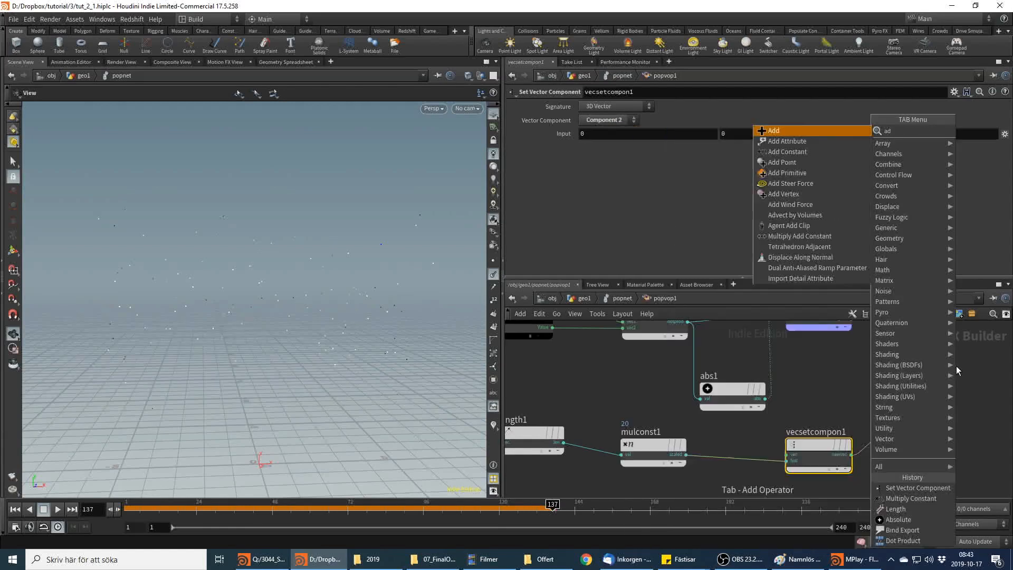
key(Return)
click(956, 365)
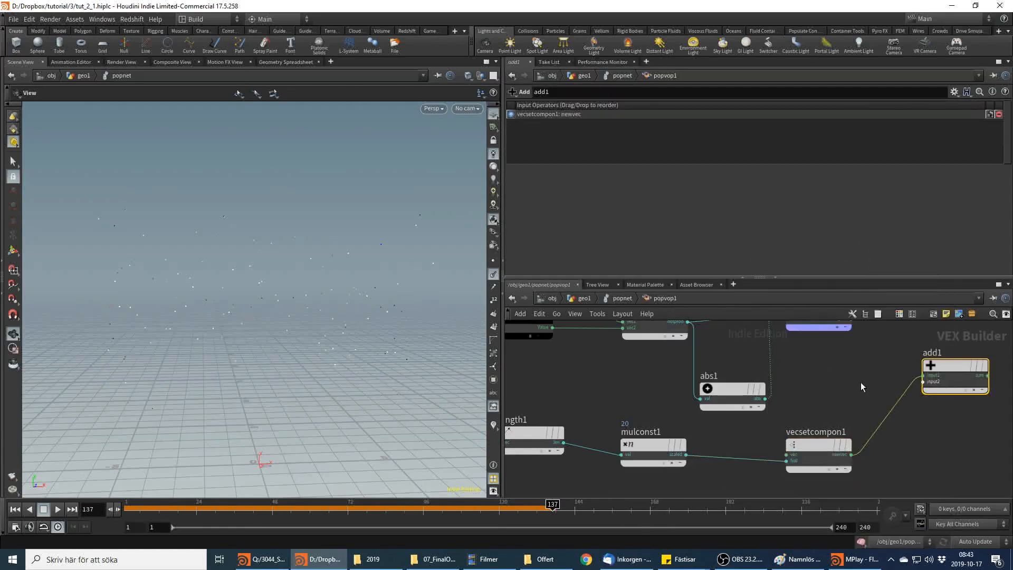
click(925, 385)
middle_drag(739, 369, 879, 439)
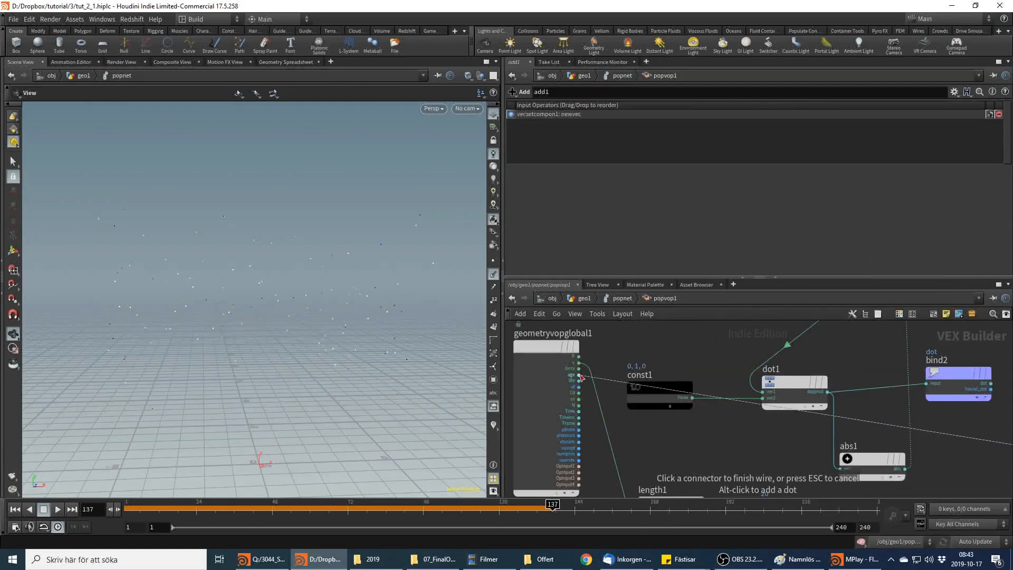
click(579, 368)
middle_drag(733, 464, 389, 493)
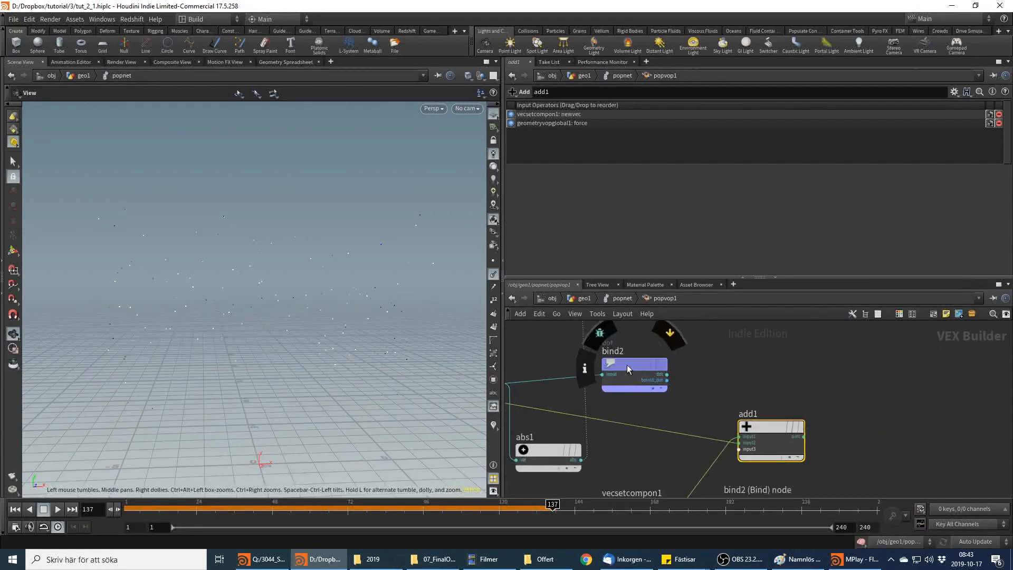
Wire add1's sum output into the force input of geometryvopoutput1
middle_drag(713, 437, 701, 441)
scroll(710, 428, down, 3)
scroll(711, 427, up, 1)
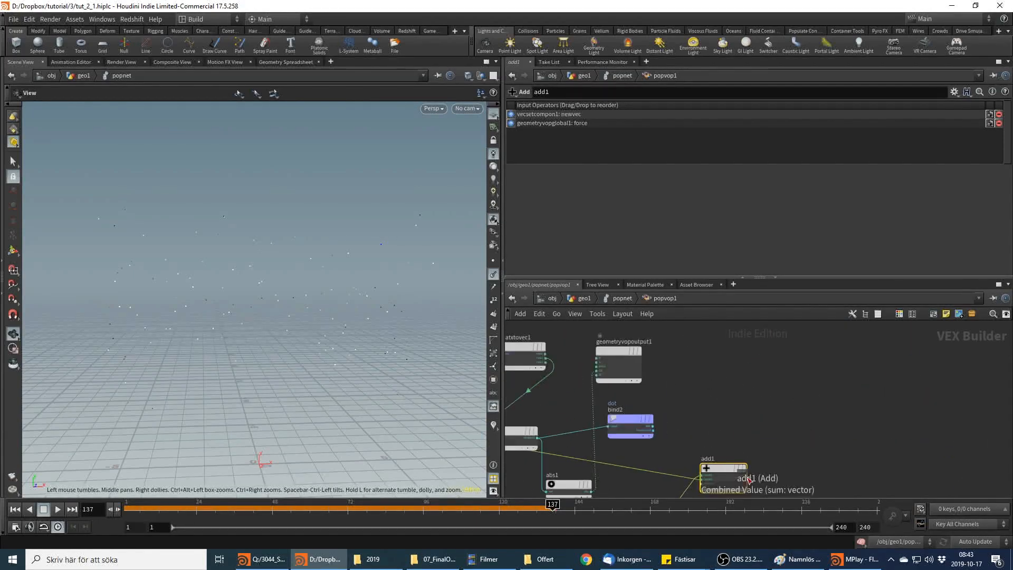
click(751, 472)
middle_drag(671, 402, 702, 428)
scroll(702, 428, up, 2)
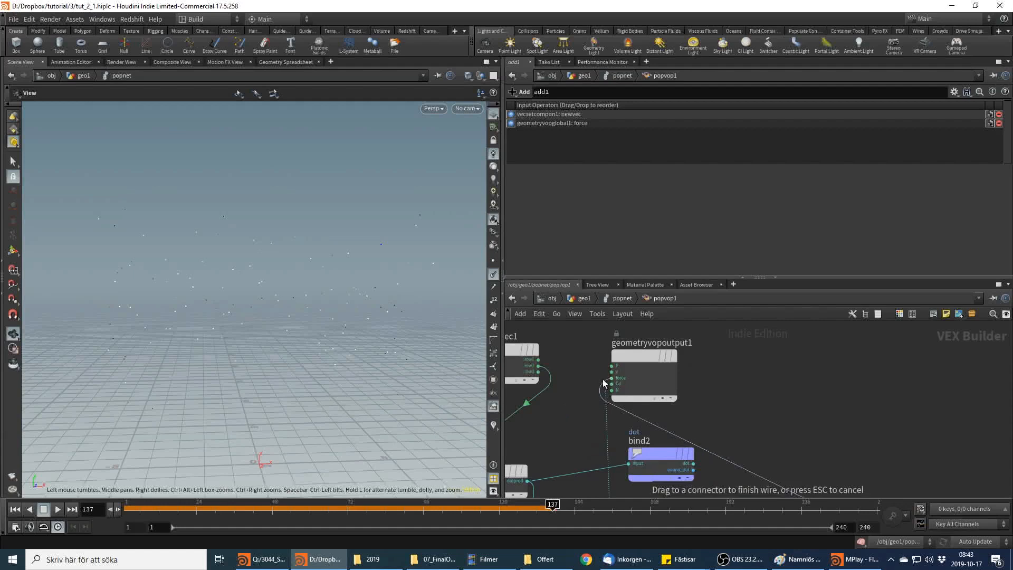
click(606, 402)
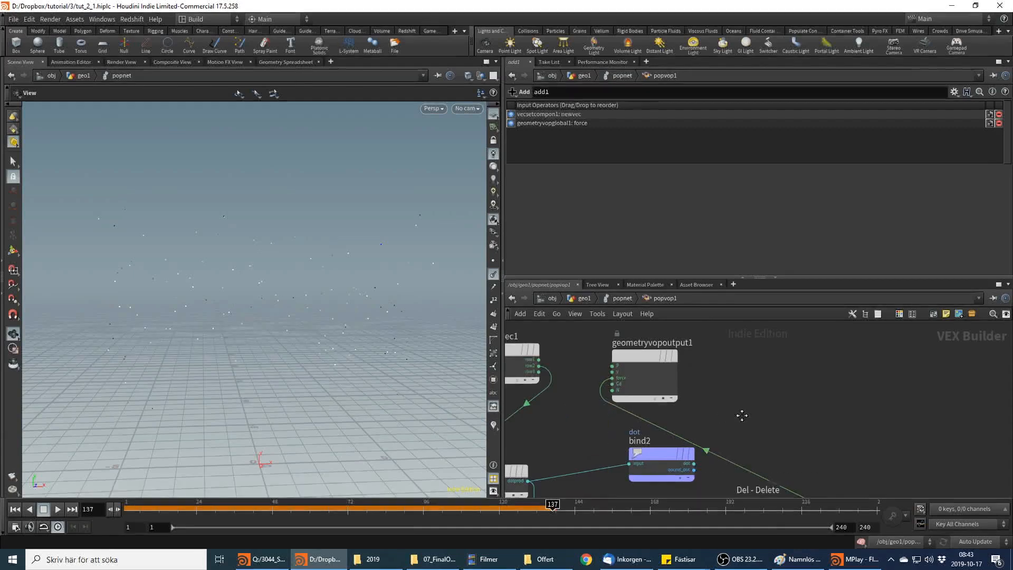
middle_drag(739, 414, 769, 364)
Display copytopoints1 in geo1 and play the simulation from frame 1
drag(402, 506, 126, 507)
click(583, 299)
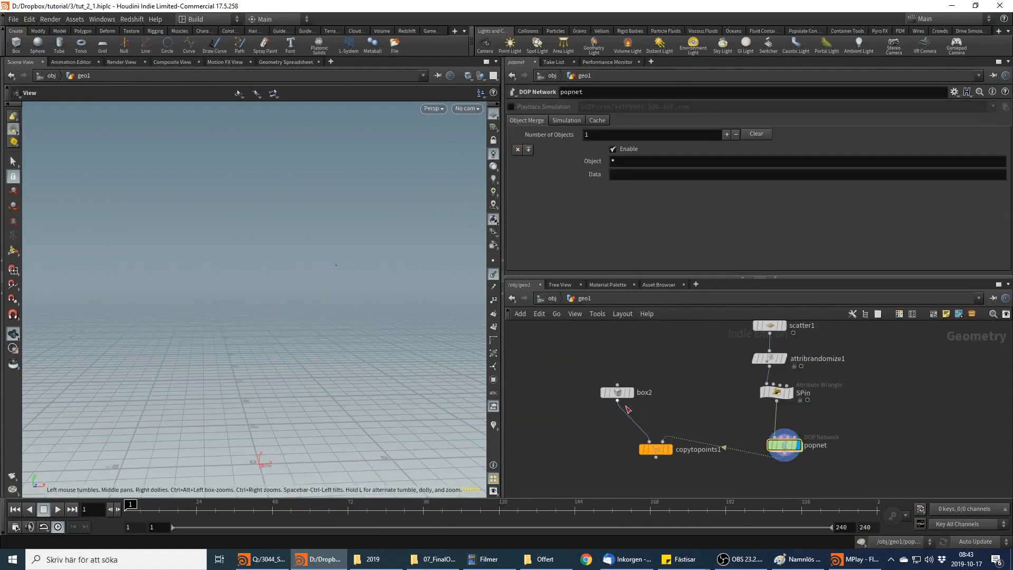
click(674, 450)
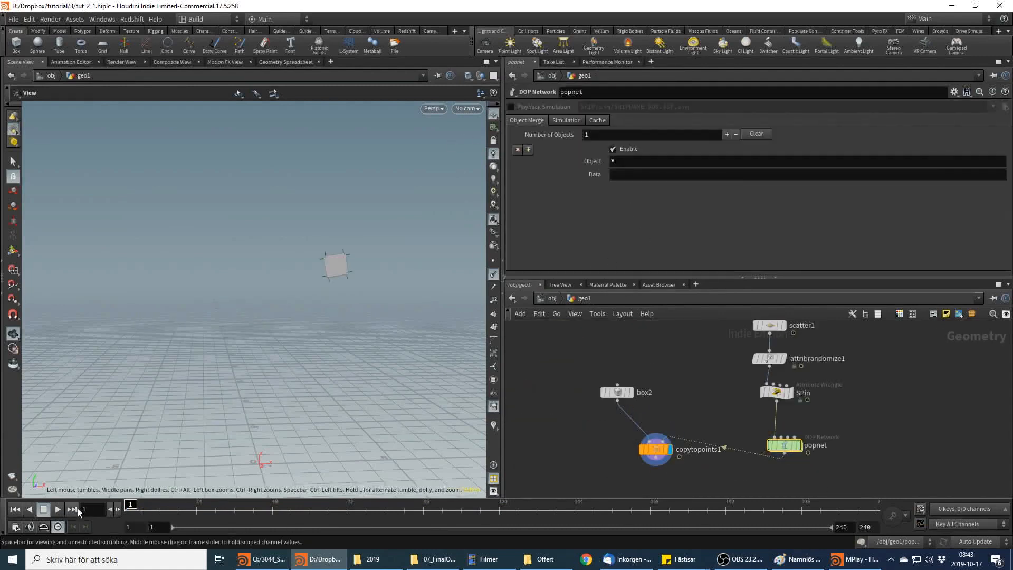
click(58, 510)
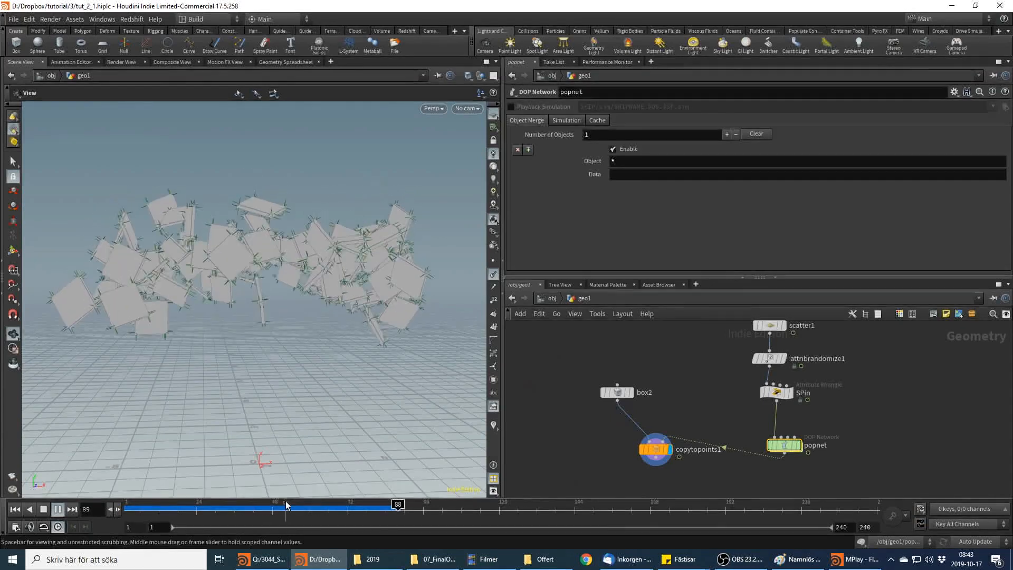
click(362, 510)
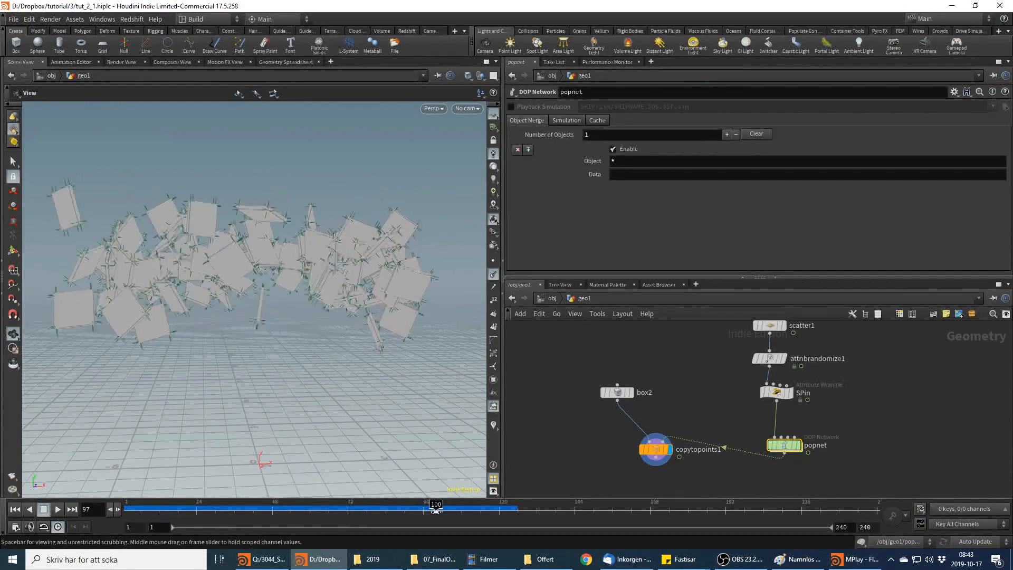
Pin the scene view to geo1 and reopen the popvop1 network inside popnet
double_click(786, 447)
key(i)
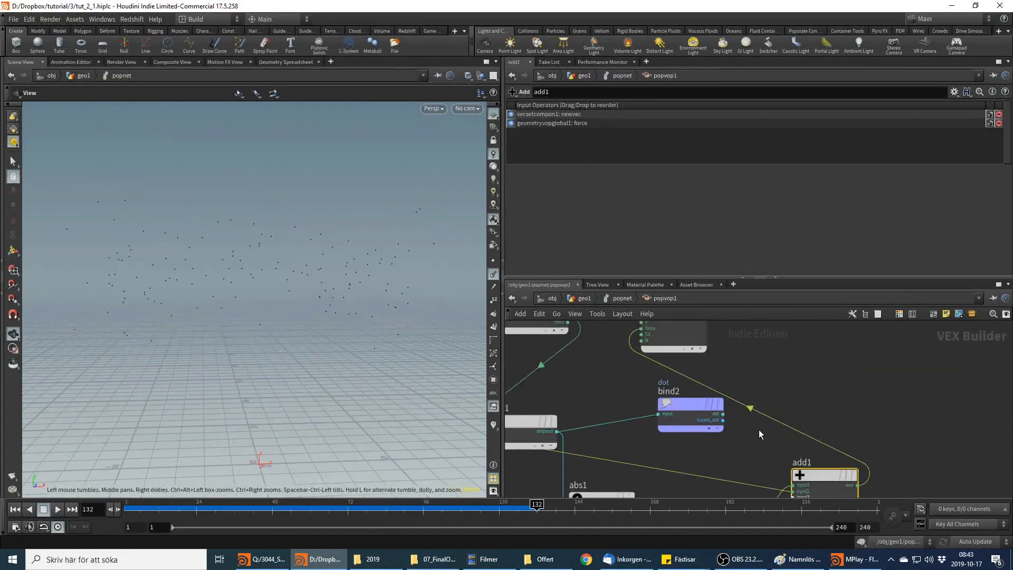
click(587, 298)
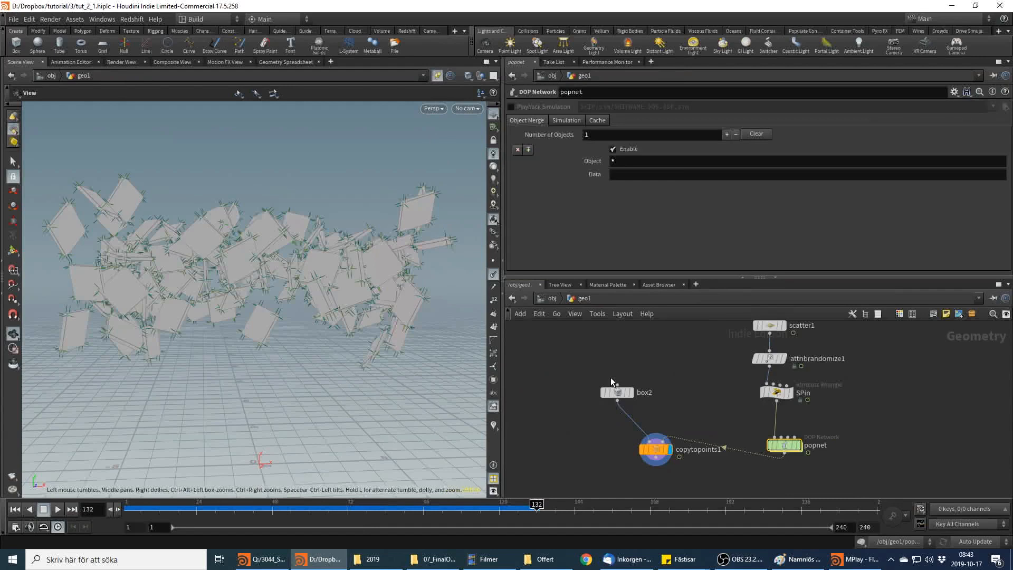
double_click(784, 445)
middle_click(684, 463)
double_click(841, 355)
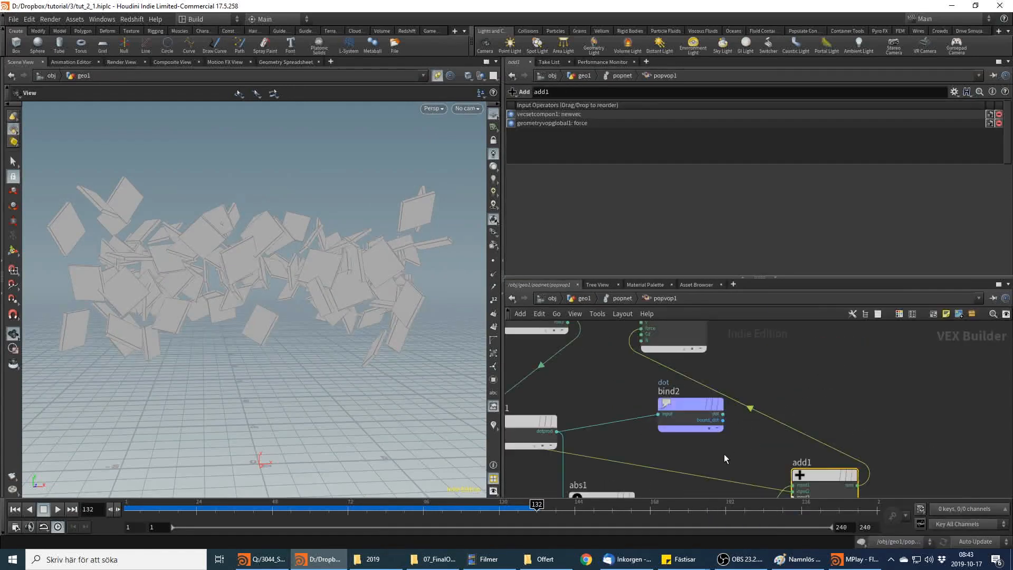
Set mulconst1's multiplier to 200
click(714, 442)
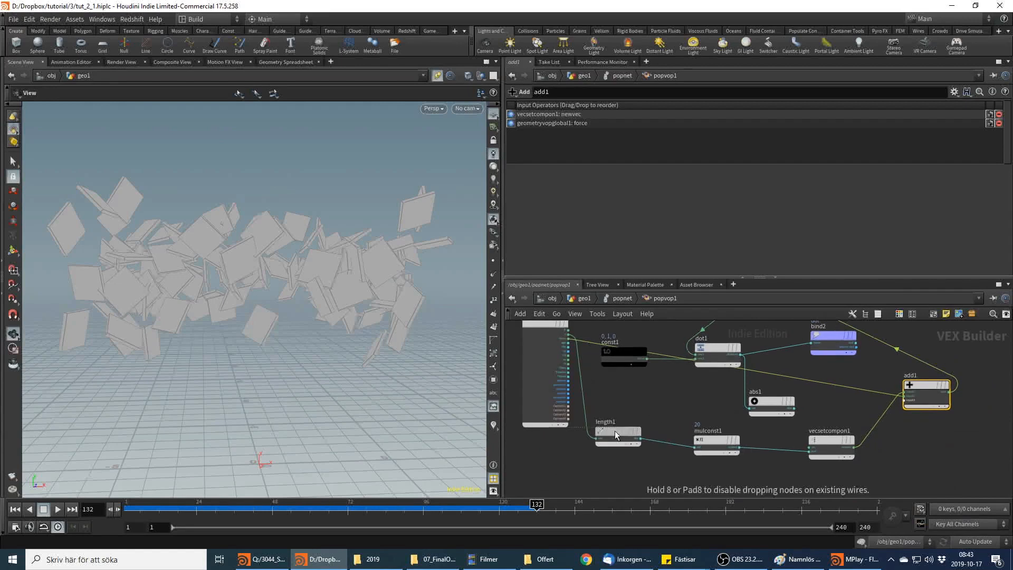
click(612, 122)
text(000)
key(Return)
key(ctrl+Up)
key(Up)
drag(269, 509, 234, 507)
key(Return)
Replay the simulation from the first frame and examine the confetti's motion at frame 137
click(14, 509)
click(57, 509)
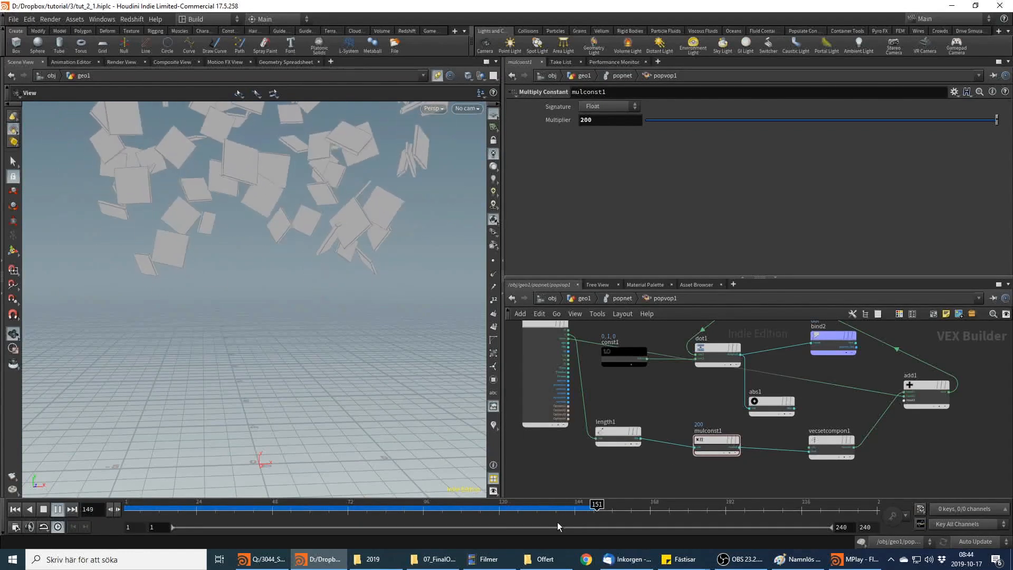
click(552, 505)
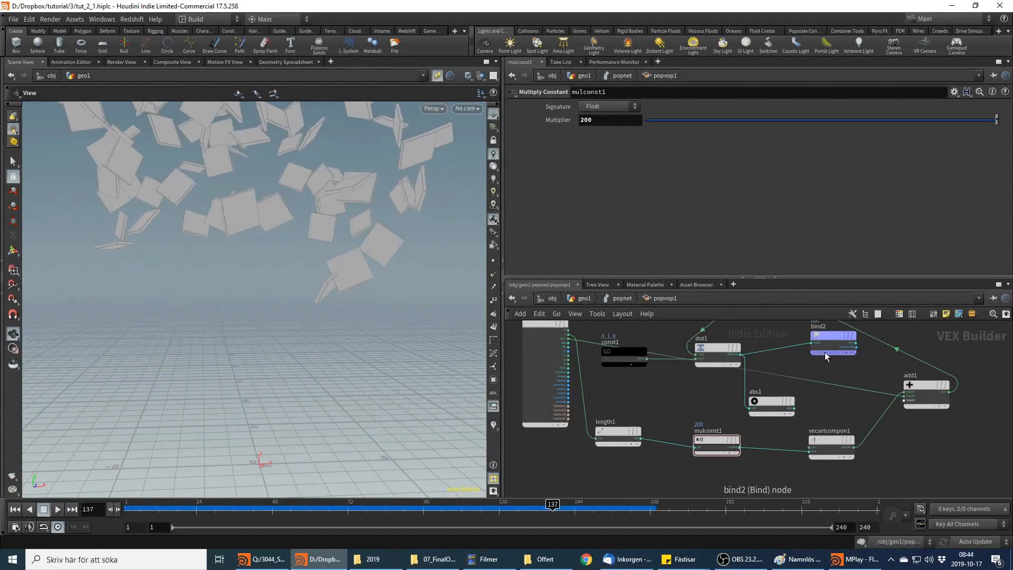
Insert a Multiply node between vecsetcompon1 and add1, with abs1's output as its second input
drag(714, 355, 720, 349)
middle_drag(825, 356, 772, 366)
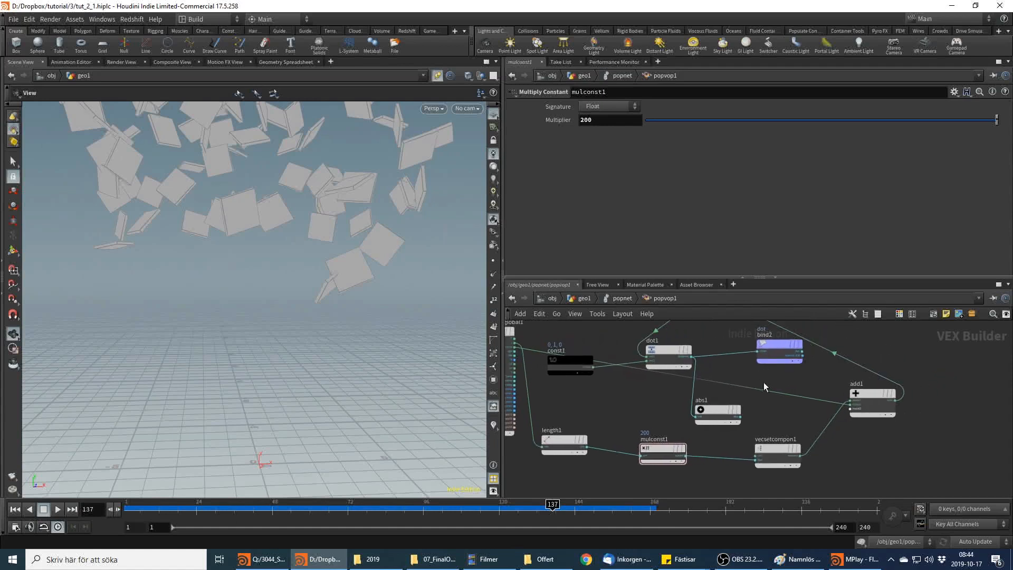
scroll(872, 412, down, 1)
middle_drag(832, 338, 813, 400)
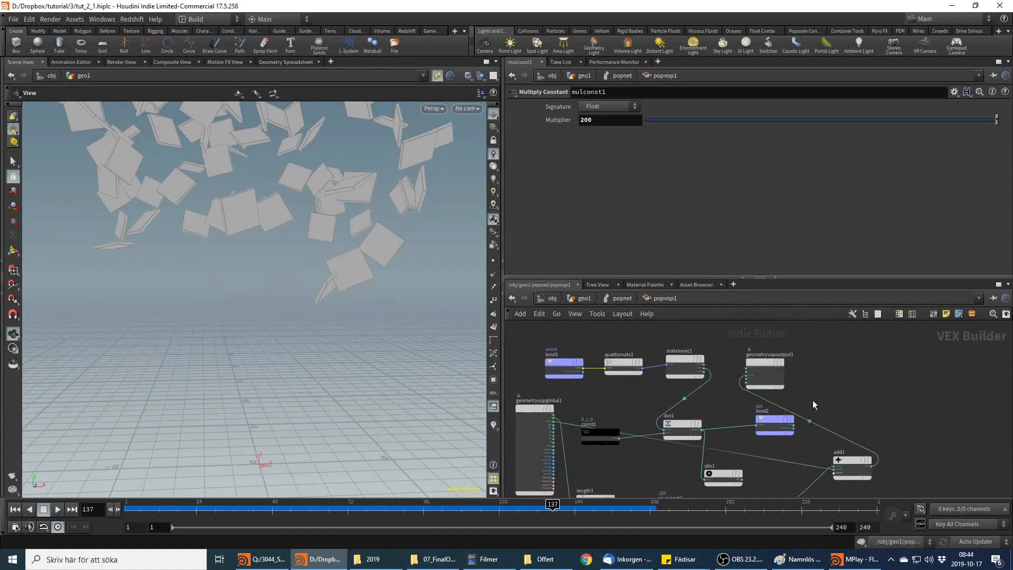
middle_drag(800, 451, 809, 430)
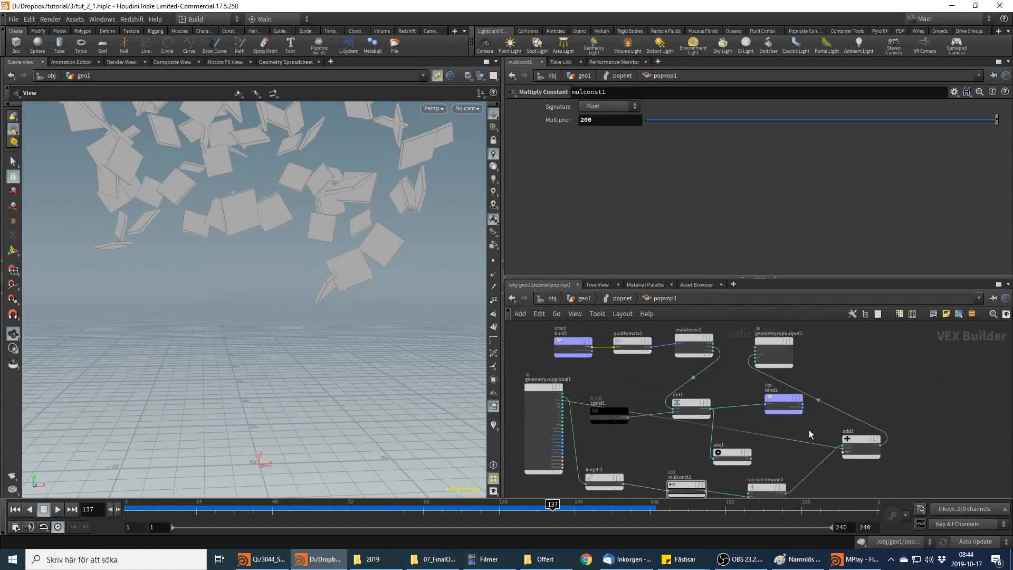
key(Tab)
text(mul)
key(Return)
click(822, 474)
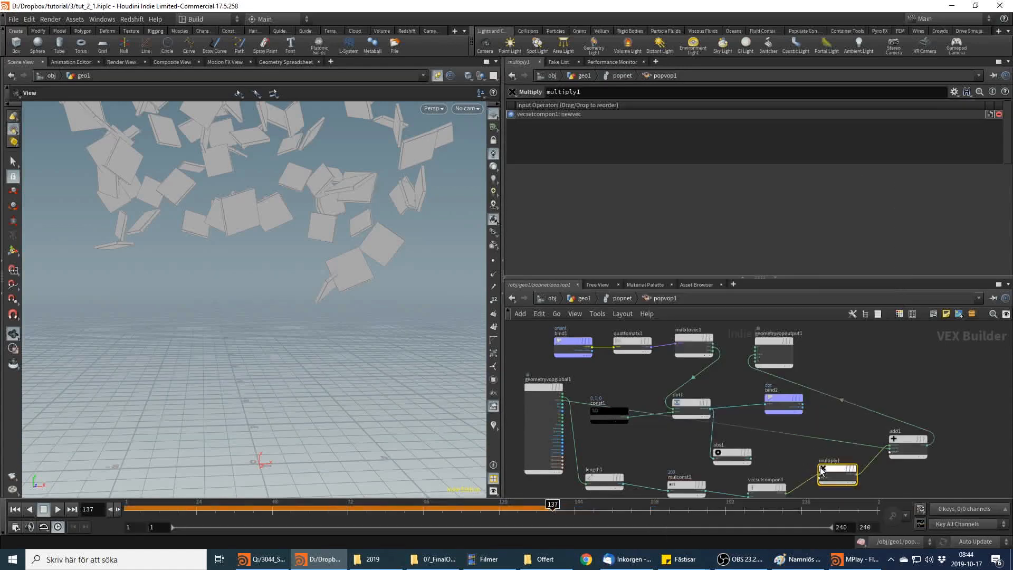
middle_drag(827, 473, 812, 454)
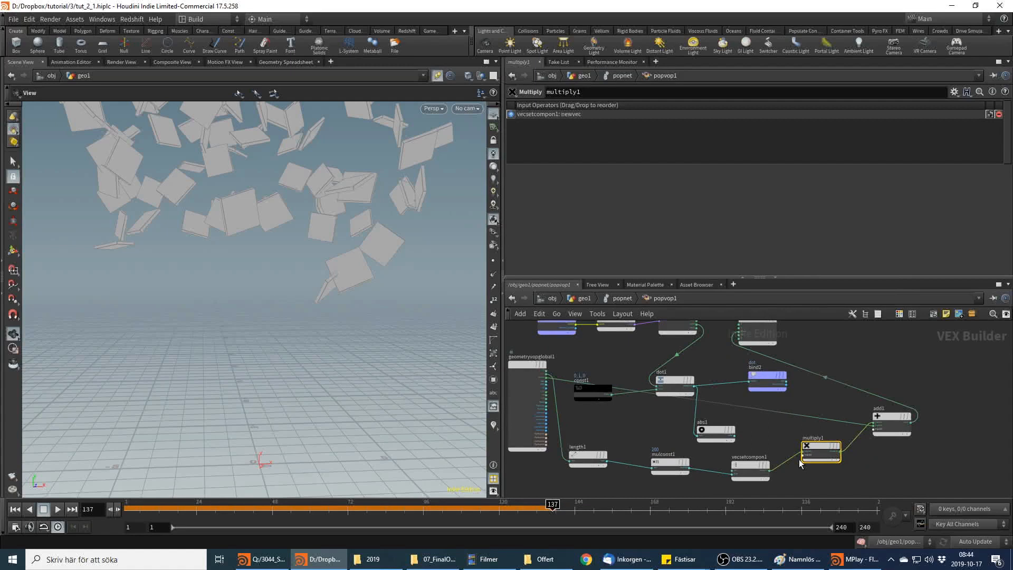
drag(803, 454, 735, 434)
Play the simulation from frame 1 with the Multiply node in place and examine frame 24
drag(243, 509, 127, 510)
click(58, 510)
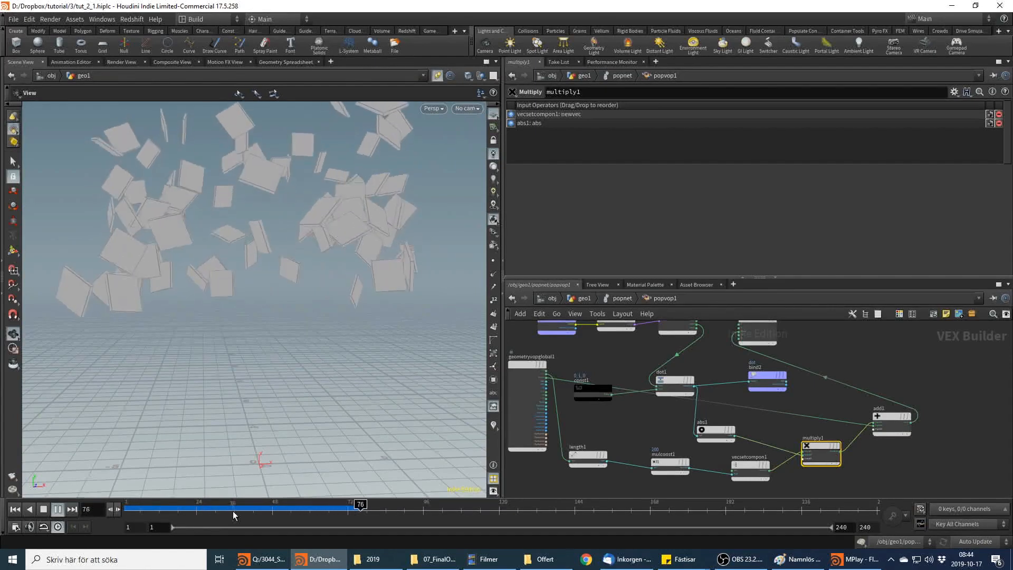
click(197, 507)
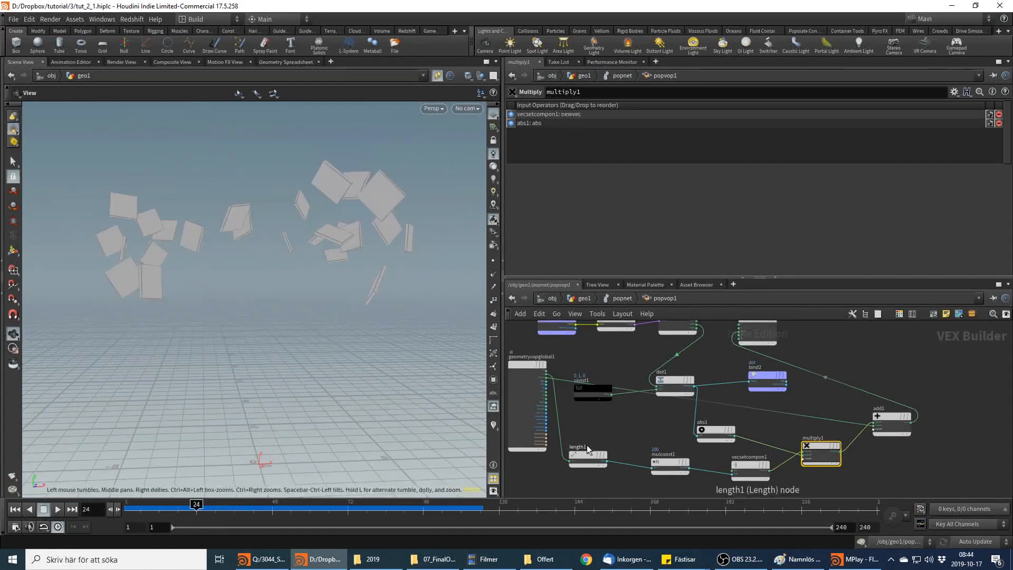
Set mulconst1's multiplier to 20 and rewind to frame 1
click(670, 463)
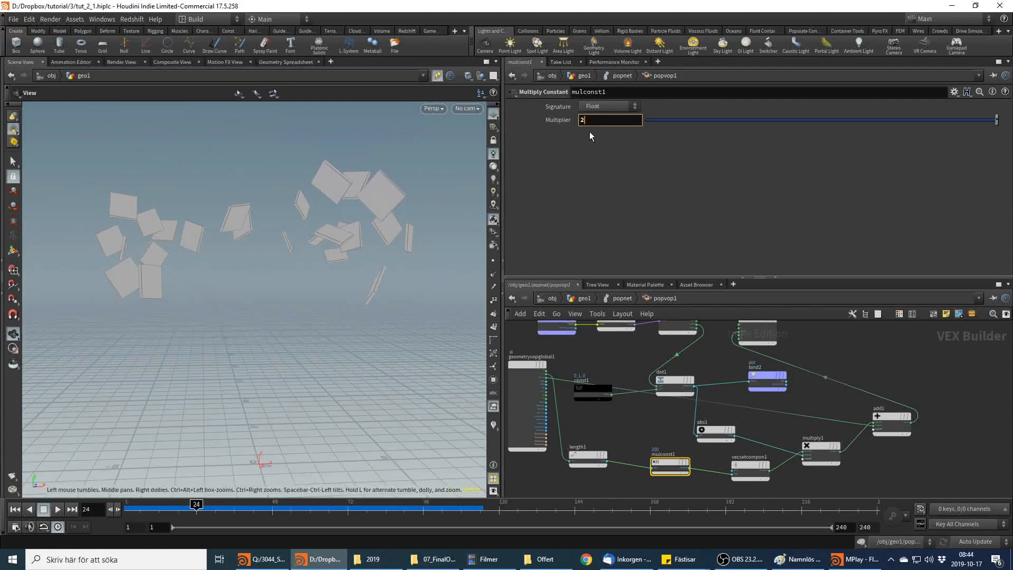
click(14, 510)
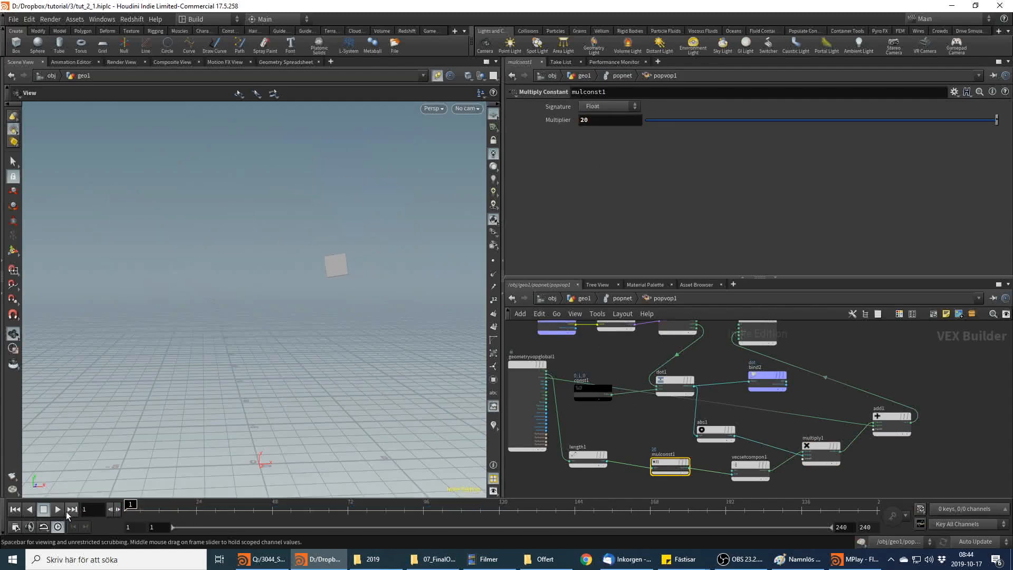
Compare simulation playback with mulconst1's multiplier at 20 and at 50, and restore the multiplier to 20
click(62, 509)
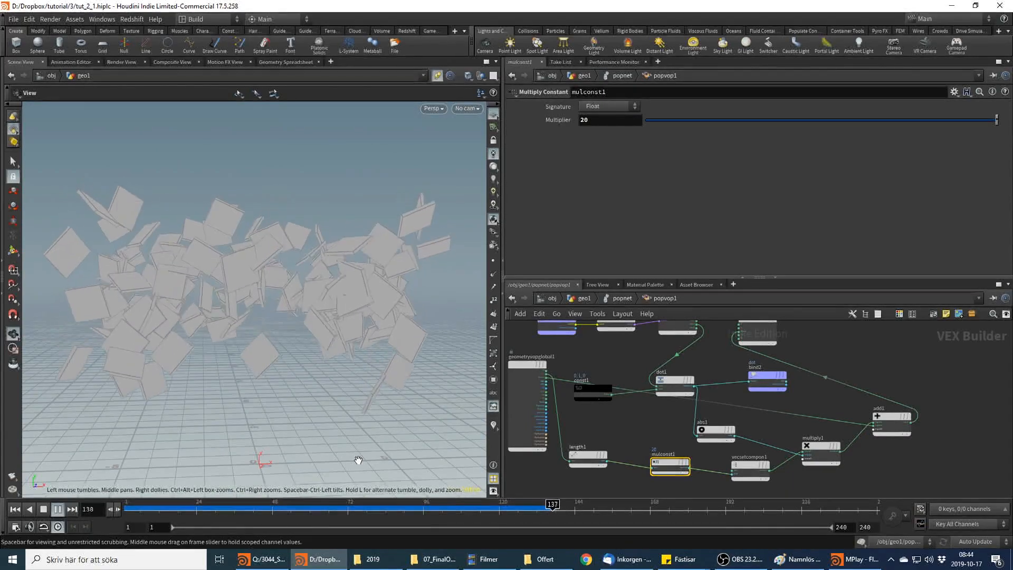
click(596, 120)
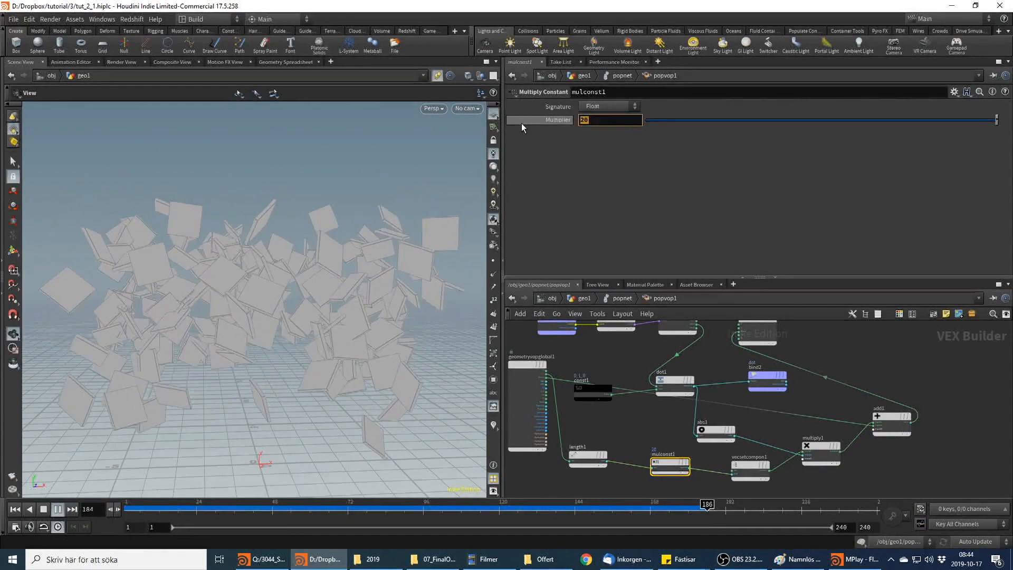
text(50)
key(Return)
drag(157, 512, 72, 508)
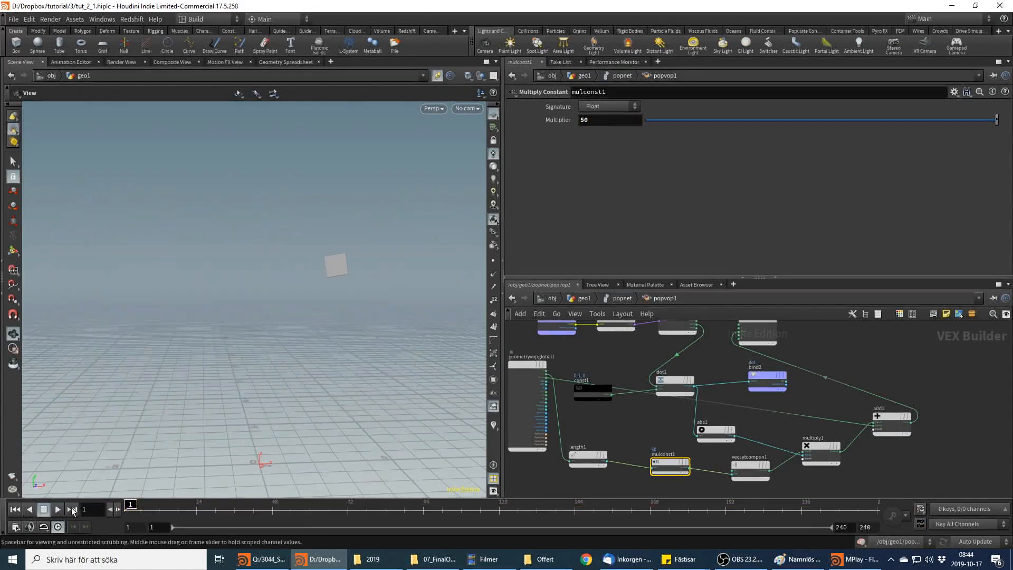
click(60, 509)
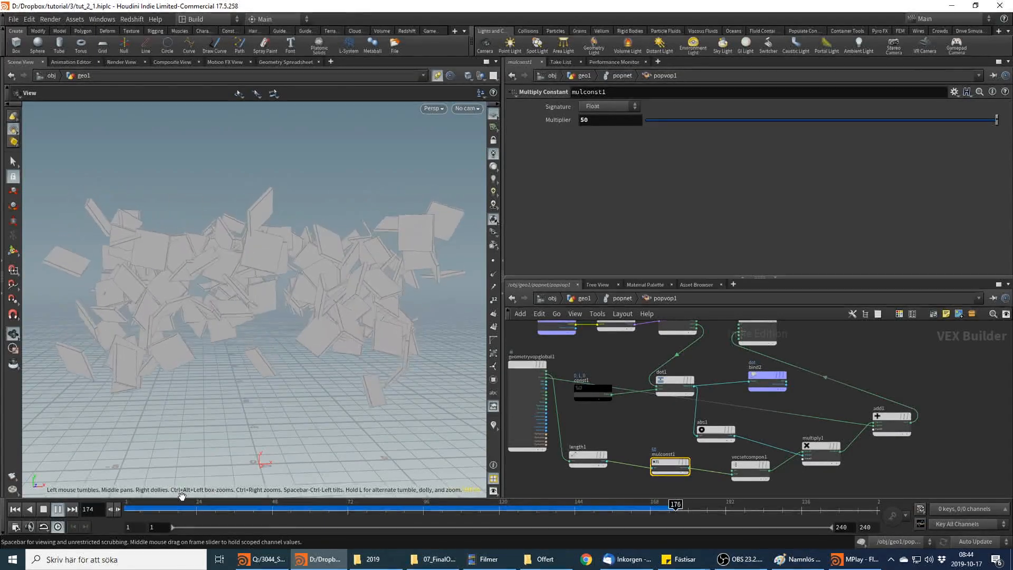
drag(221, 512, 417, 509)
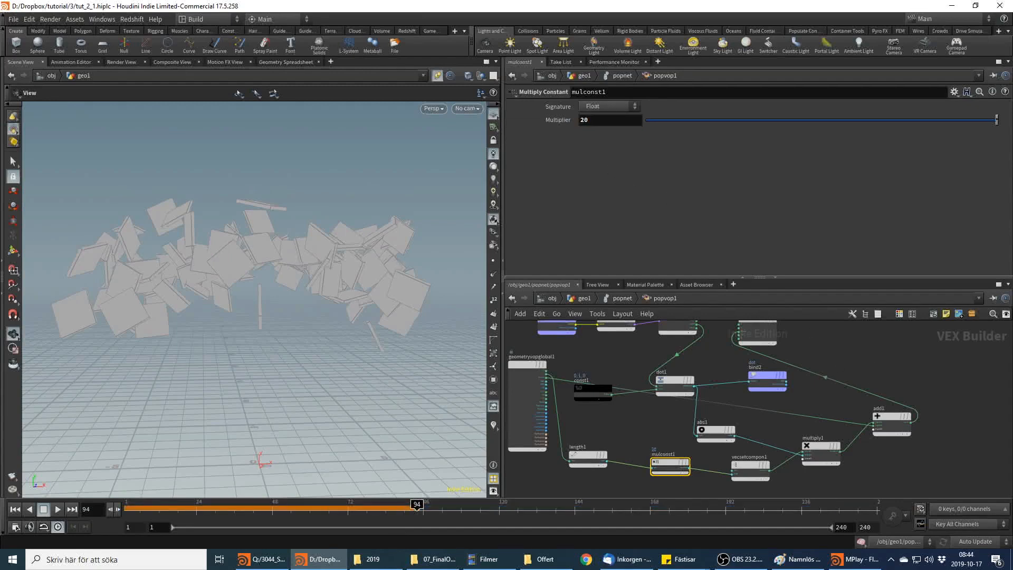
key(alt+Tab)
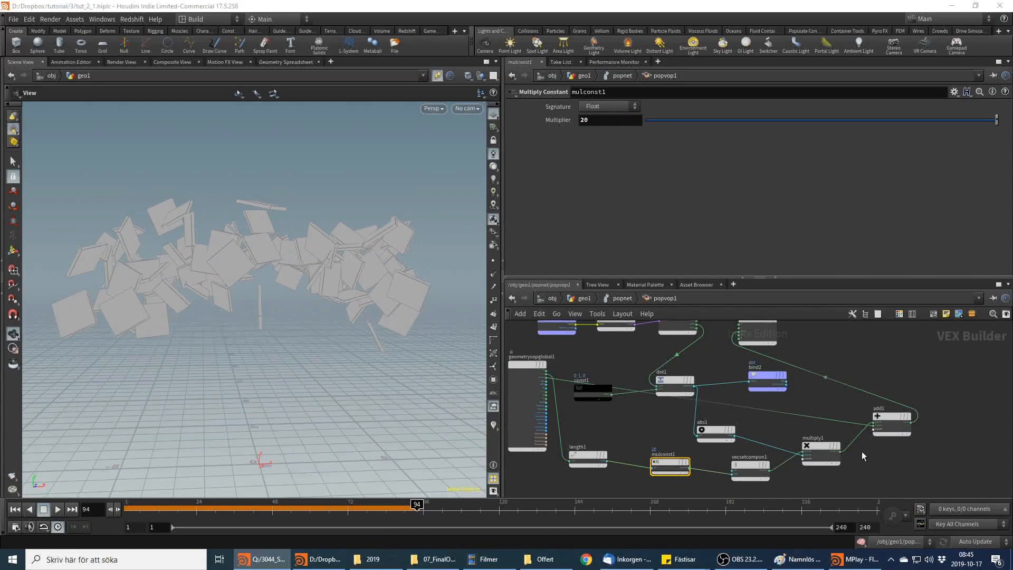
Add an Anti-Aliased Noise node below length1, fed by the position output of geometryvopglobal1
middle_drag(702, 477, 715, 437)
middle_drag(610, 379, 661, 316)
scroll(602, 409, up, 1)
click(624, 405)
key(Tab)
text(anti)
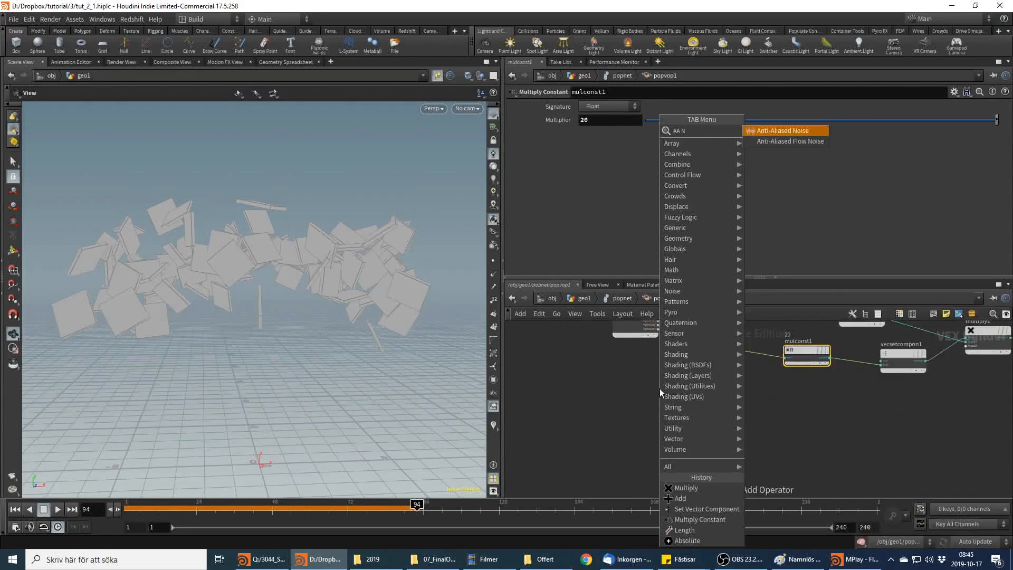
key(Return)
click(659, 391)
Add a Fit Range node connected to the output of aanoise1
click(682, 396)
key(Tab)
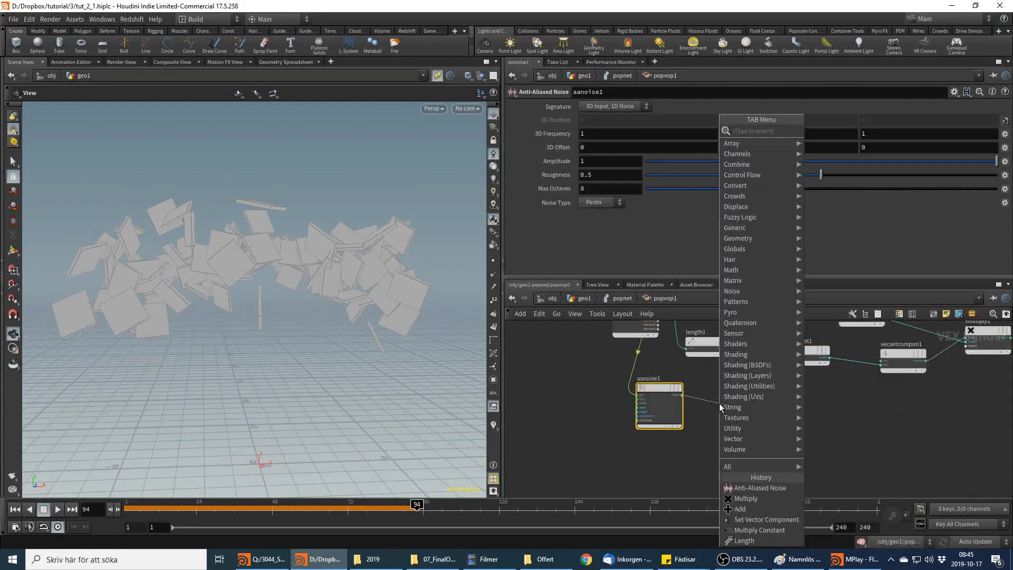
text(fit)
key(Return)
click(720, 403)
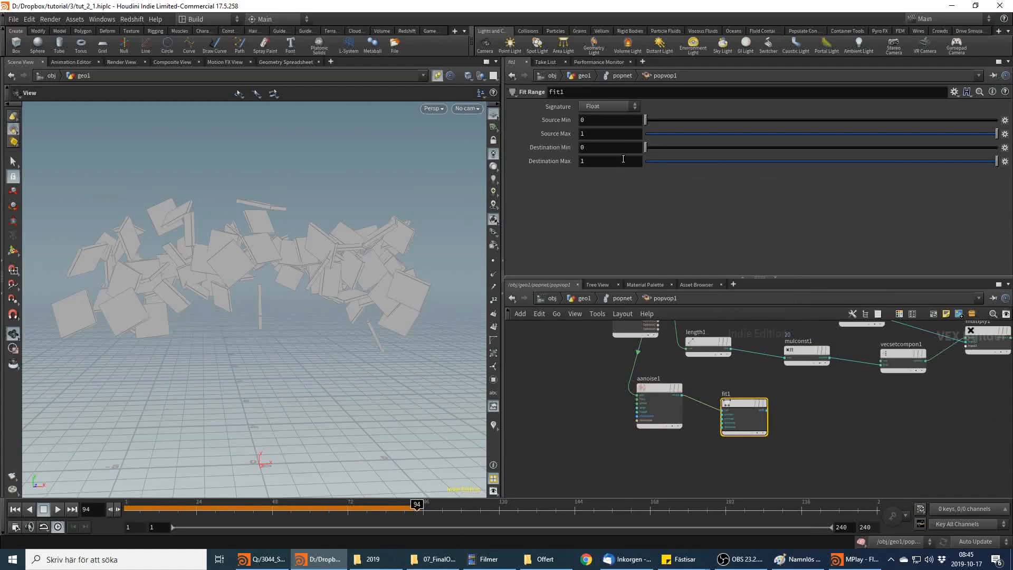
Set fit1's source range to -.5 through .5 and its destination minimum to .3
text(-.5)
key(Tab)
text(.5)
key(Return)
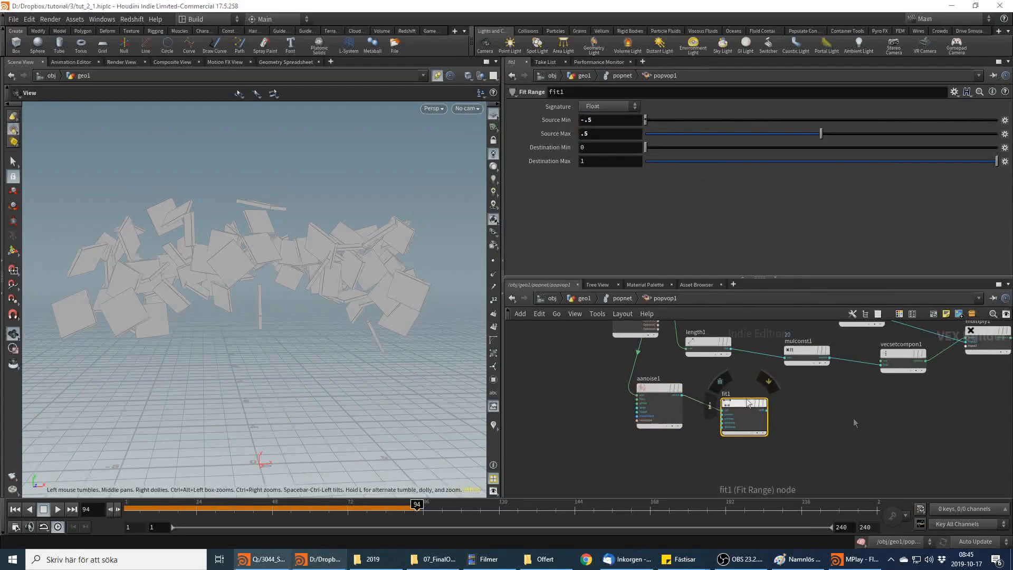
click(600, 151)
key(Return)
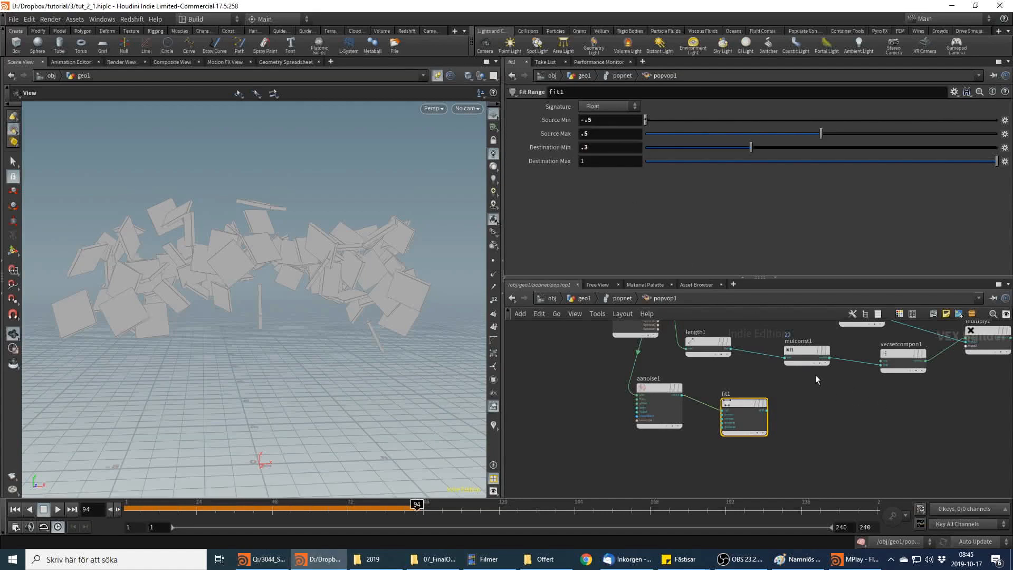
Insert a Multiply node between mulconst1 and vecsetcompon1, with fit1's output as its second input
key(Tab)
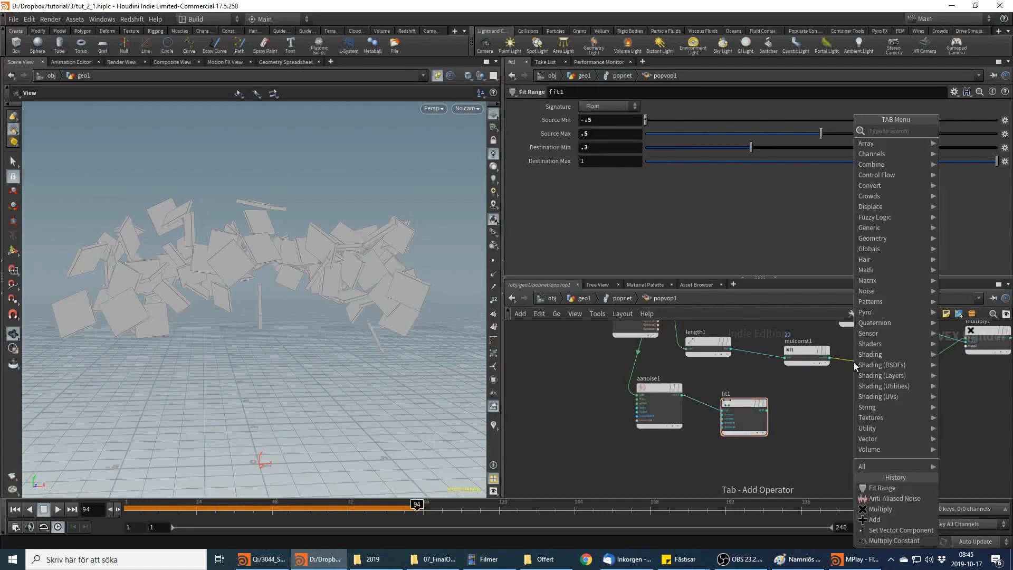
text(mu)
key(Return)
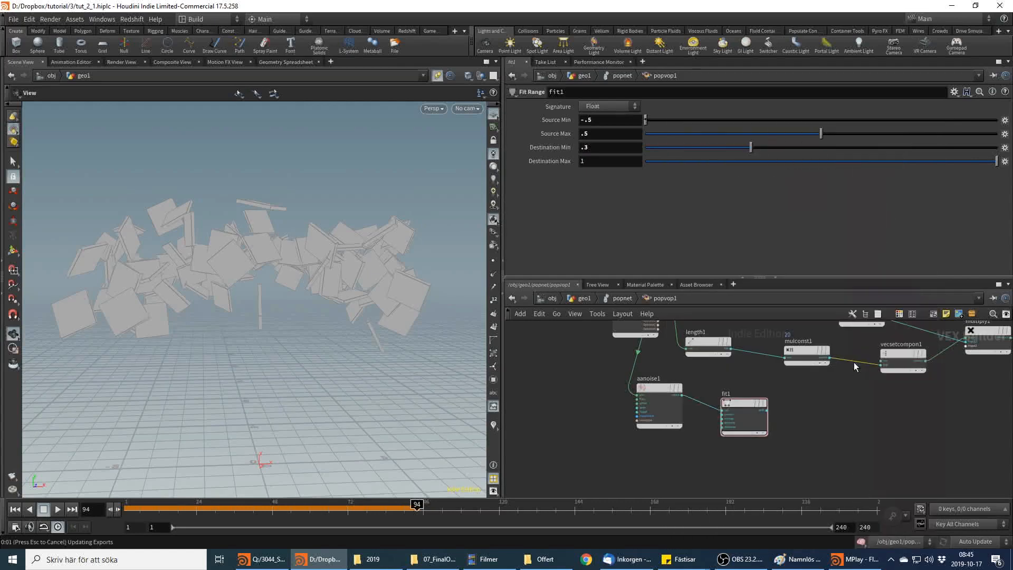
click(855, 364)
click(767, 410)
click(870, 372)
middle_drag(870, 372, 568, 452)
Replay the simulation from frame 1 with the noise multiplied in and examine the confetti up close at frame 107
key(ctrl+Up)
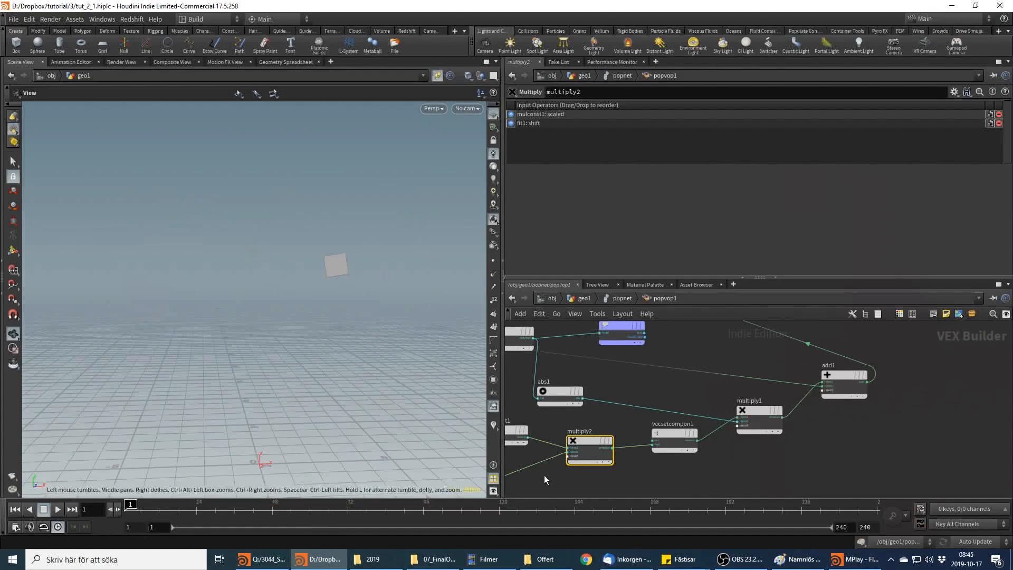
middle_drag(785, 484, 975, 439)
key(alt+Tab)
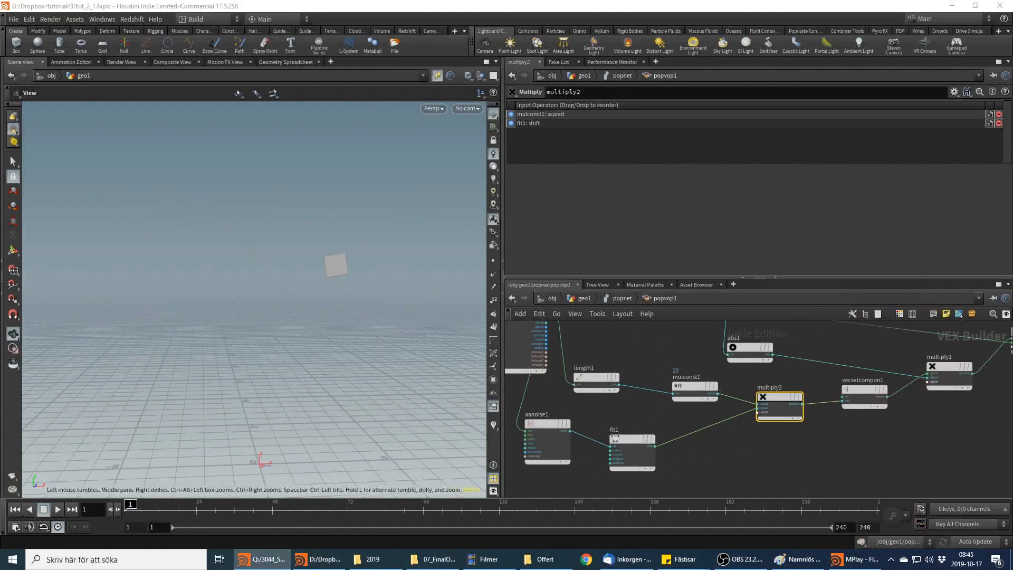
key(alt+Tab)
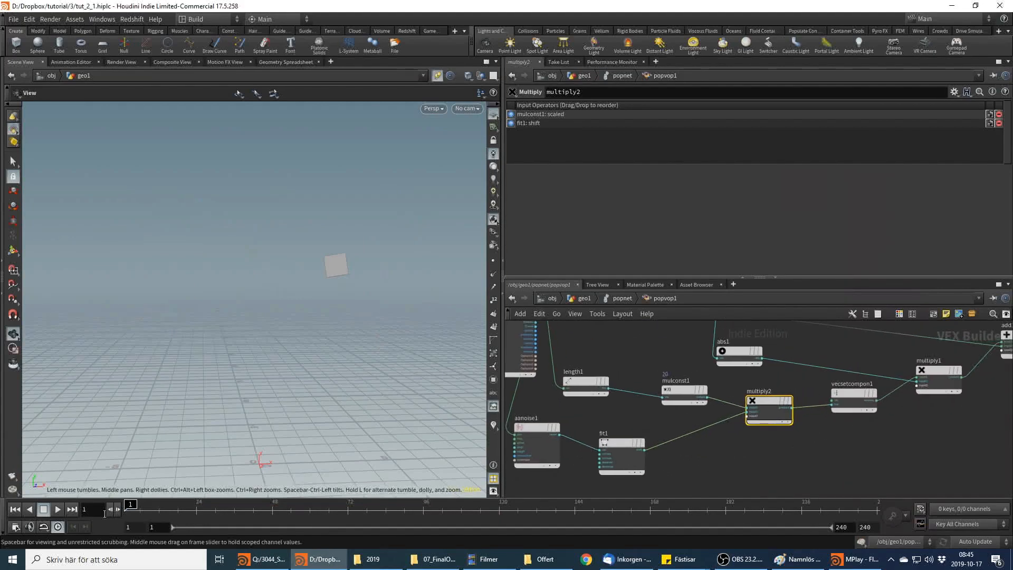
click(58, 511)
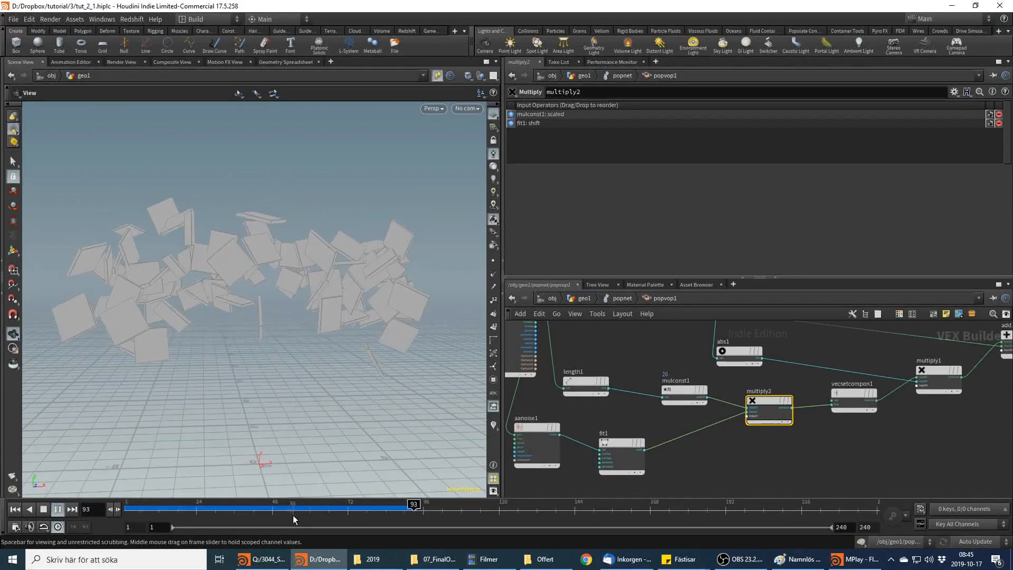
click(451, 511)
drag(450, 513, 457, 510)
middle_drag(342, 382, 354, 313)
right_drag(354, 313, 407, 292)
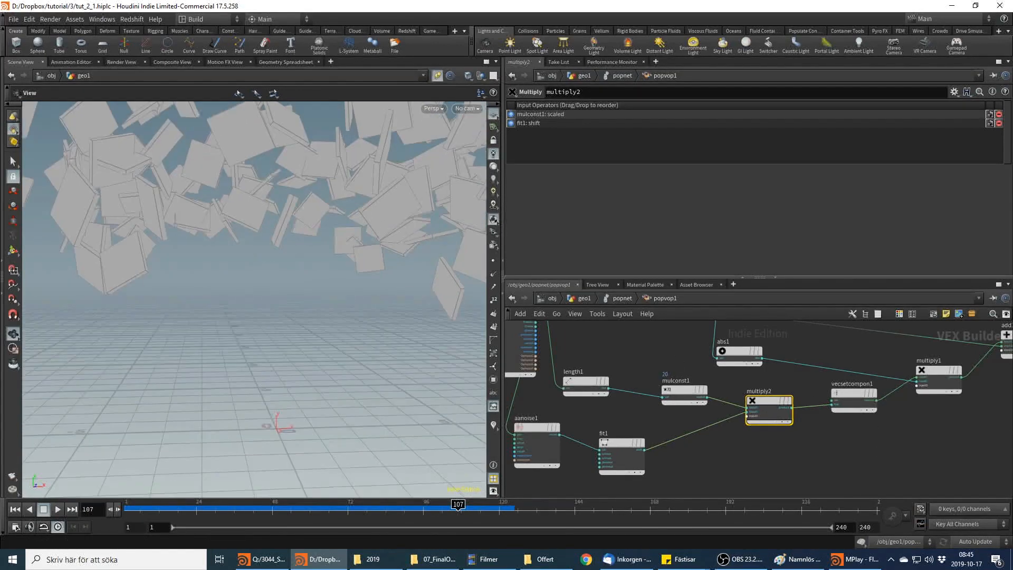
key(alt+Tab)
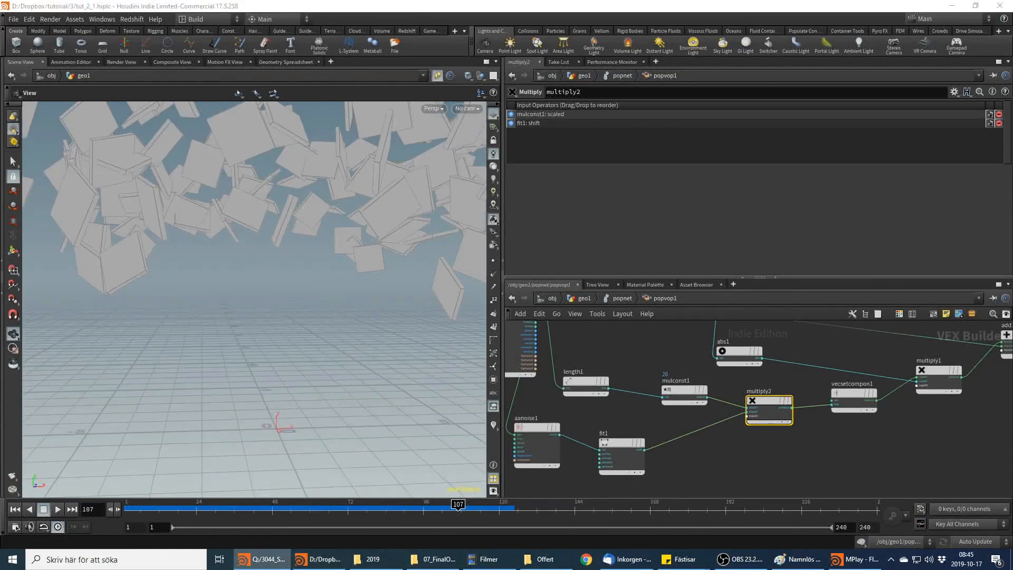
Connect abs1's output to the color input of geometryvopoutput1
middle_drag(1007, 425, 899, 468)
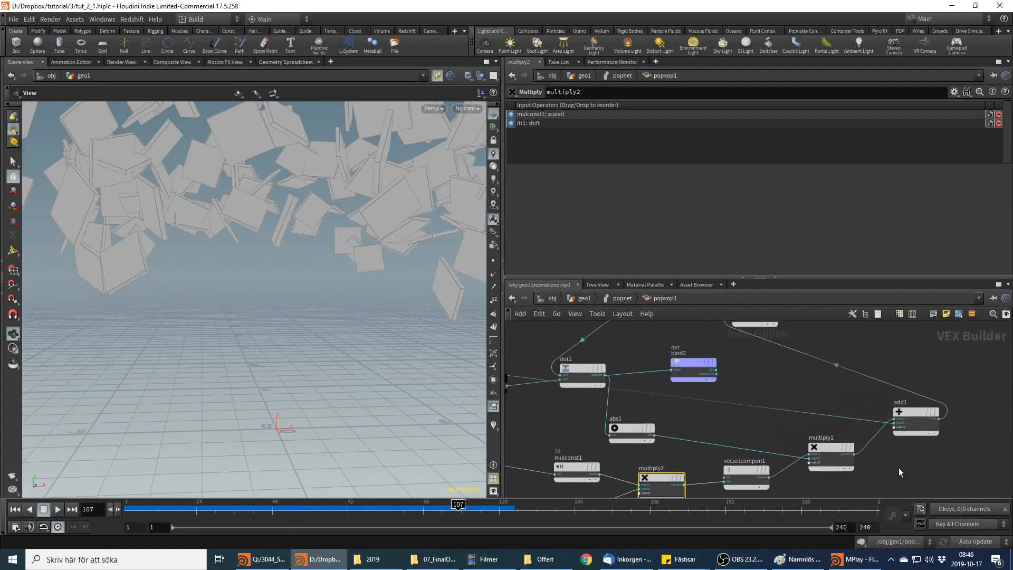
click(648, 436)
click(722, 404)
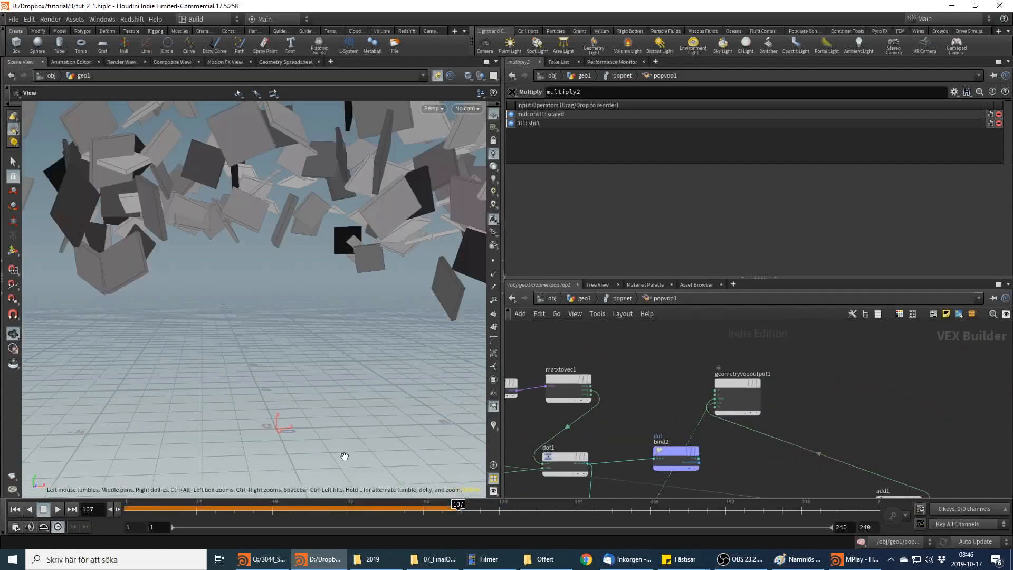
Replay the simulation from the first frame to examine the shaded confetti, and scrub back to frame 6
drag(150, 509, 125, 509)
click(58, 509)
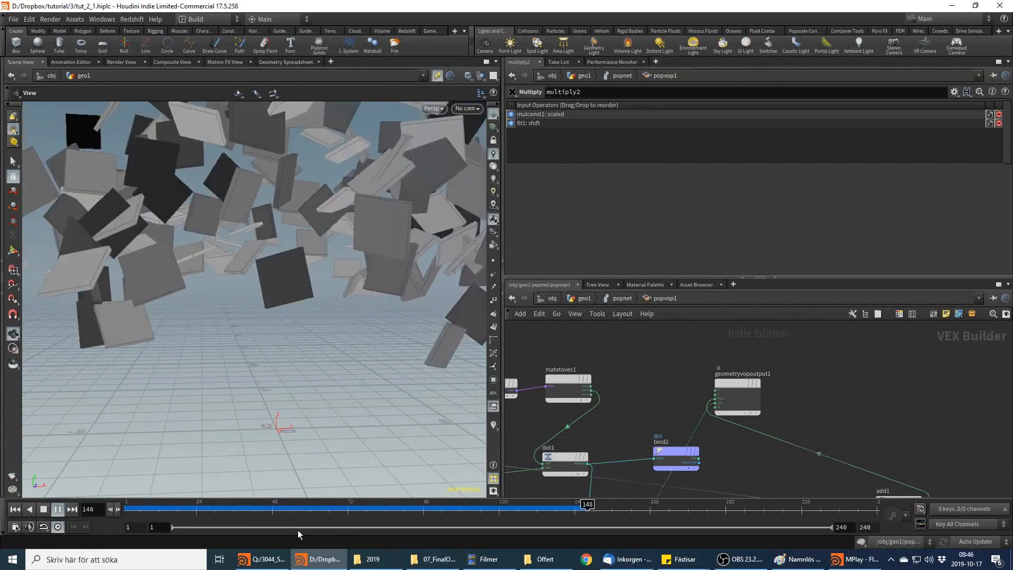
drag(172, 509, 140, 507)
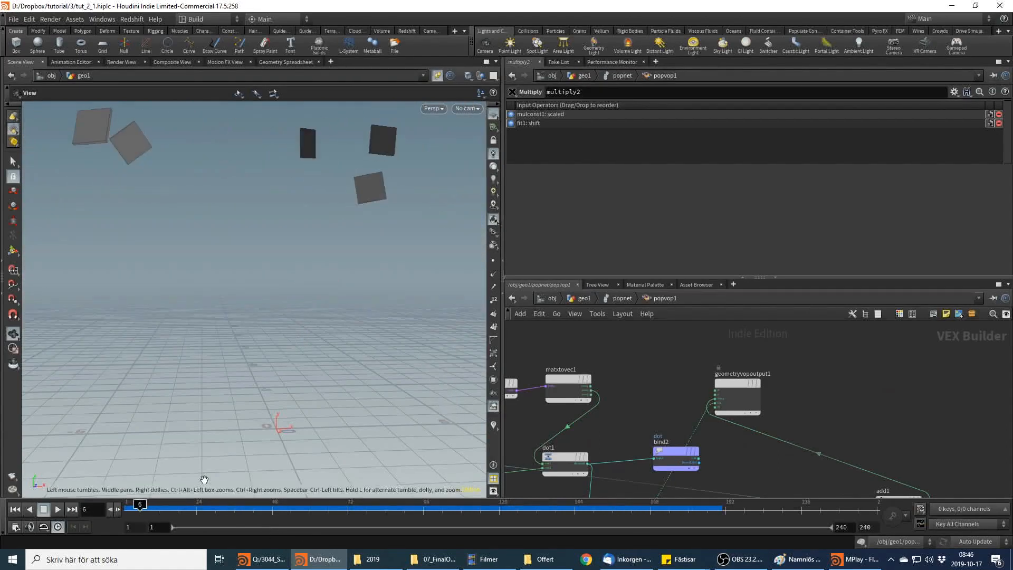
Return to the geo1 network and set box2's size to 0.3, 0.04, 0.5
click(580, 301)
click(620, 388)
key(Escape)
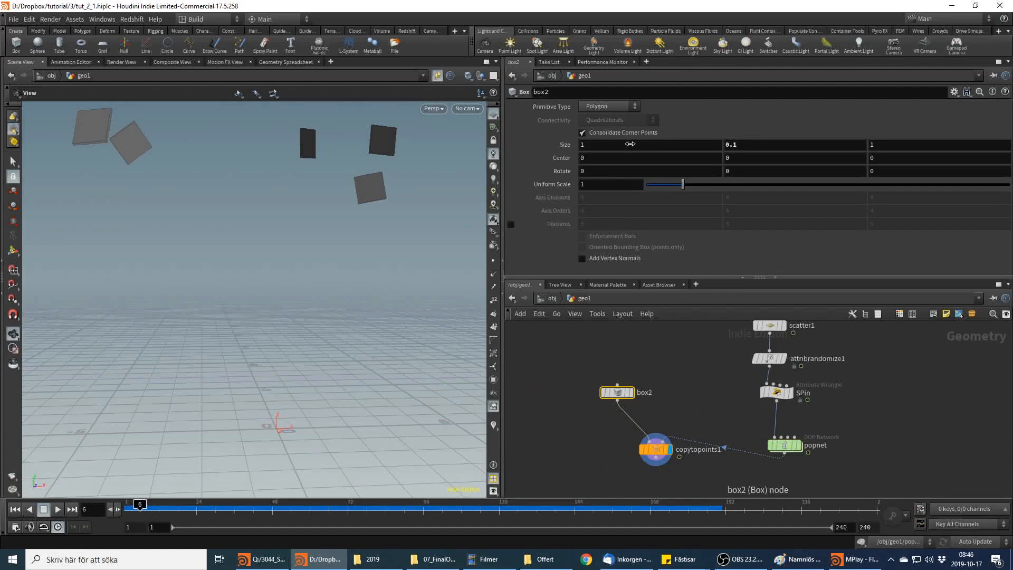
middle_drag(776, 147, 741, 141)
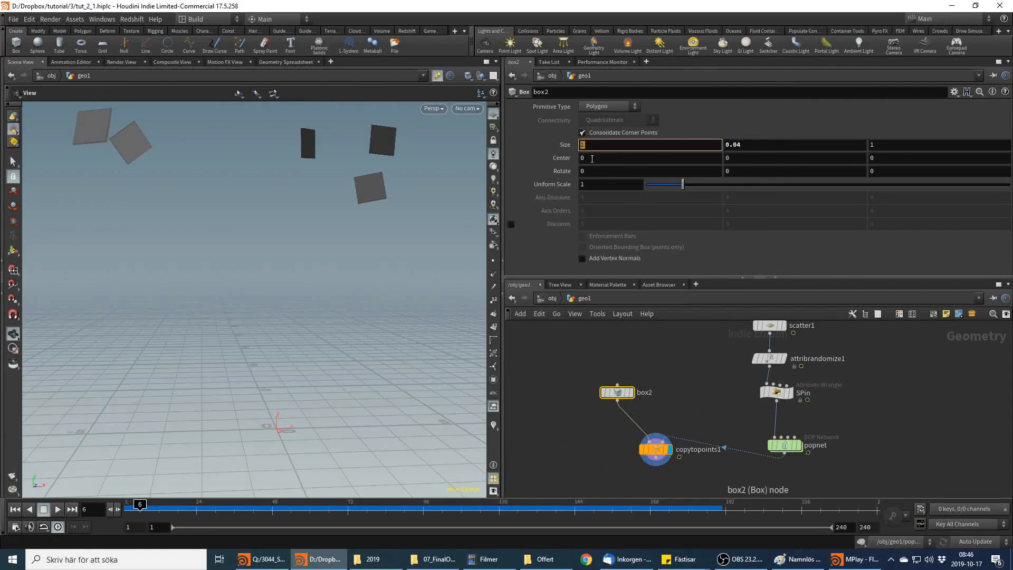
click(928, 145)
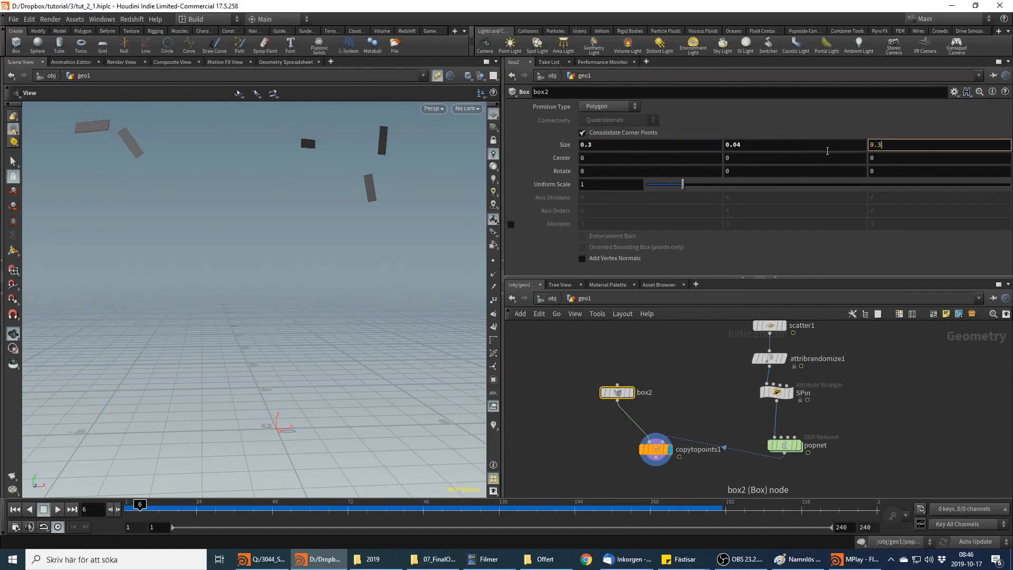
key(Return)
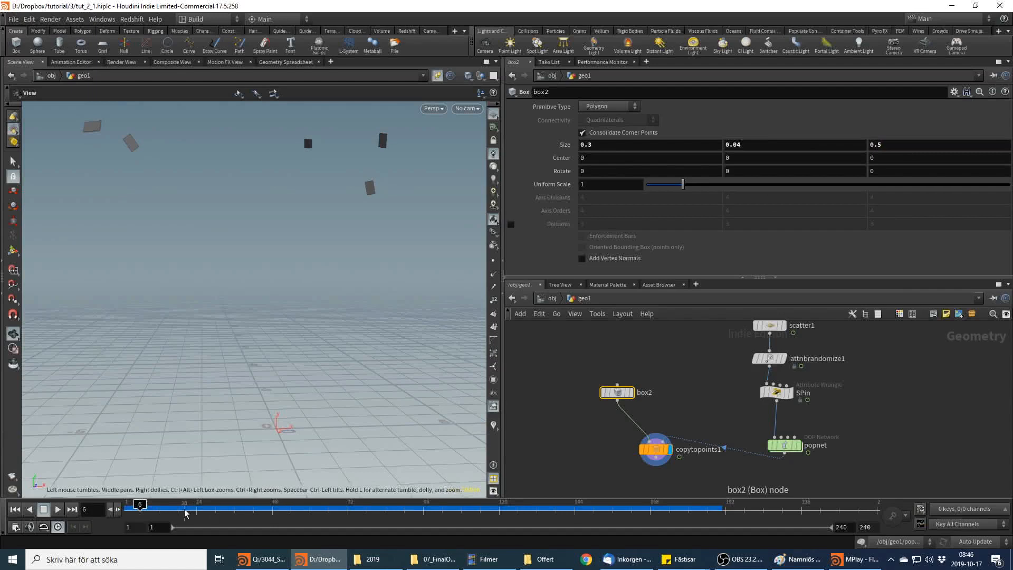
Replay the simulation with the resized box pieces and scrub back to frame 5
drag(185, 513, 92, 515)
click(58, 510)
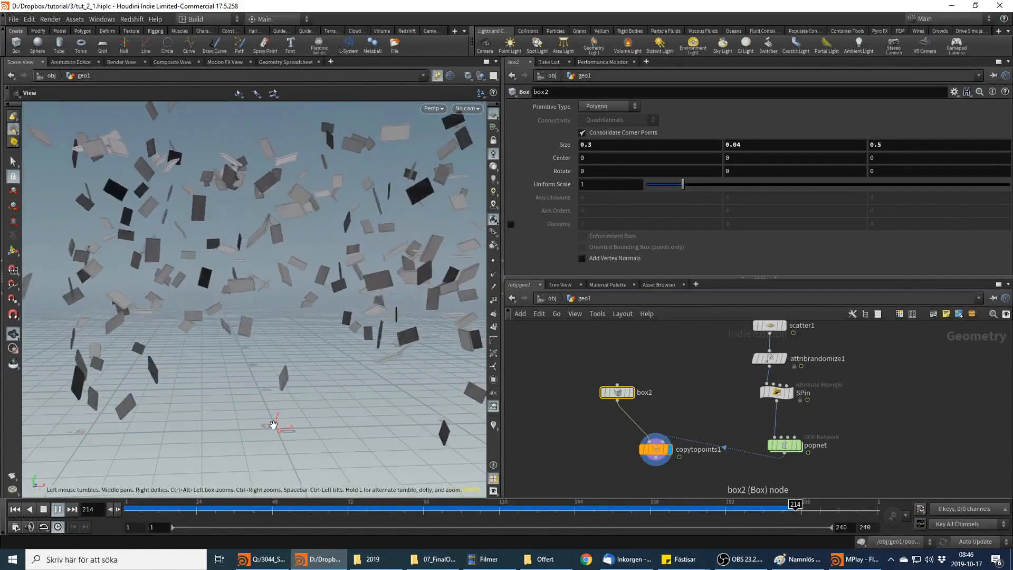
drag(284, 506, 136, 510)
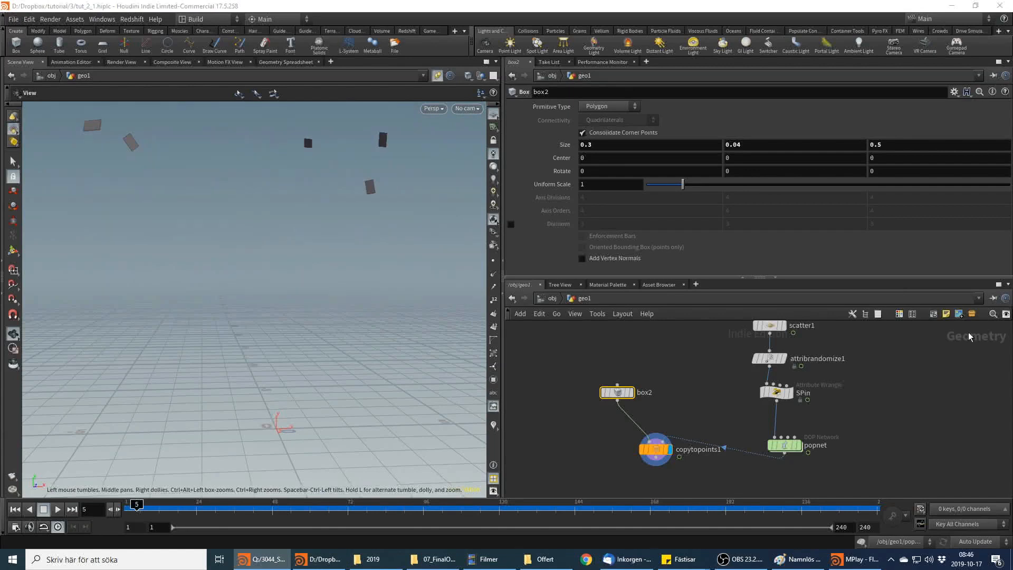
Display the popnet node instead of copytopoints1 and enter its network
key(u)
double_click(755, 411)
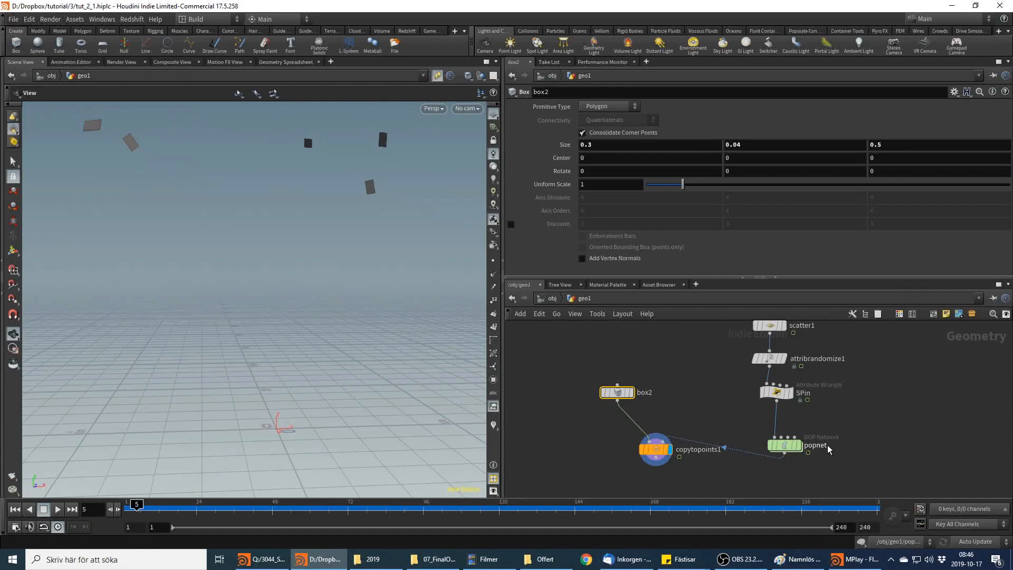
click(799, 445)
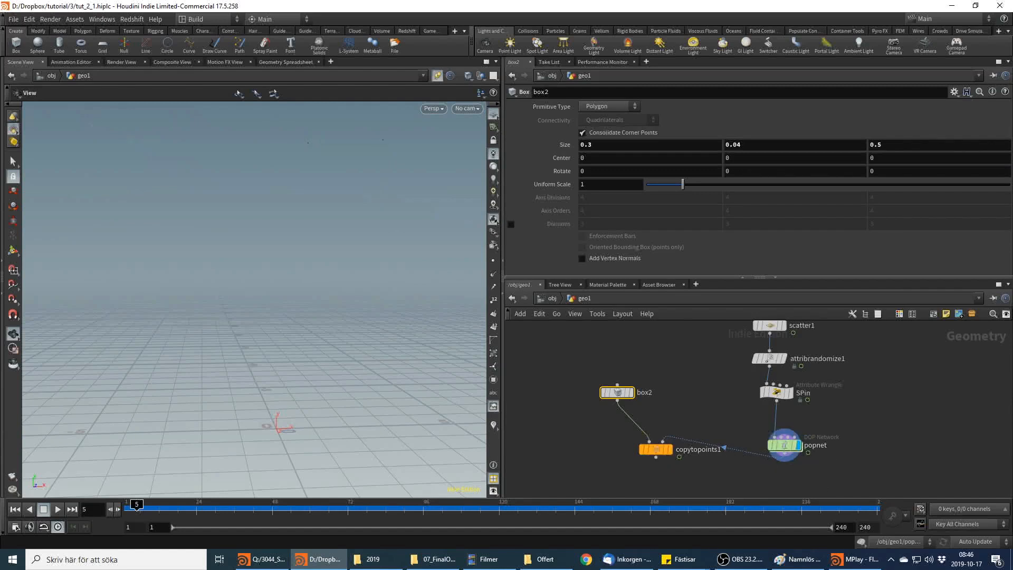
key(alt+Tab)
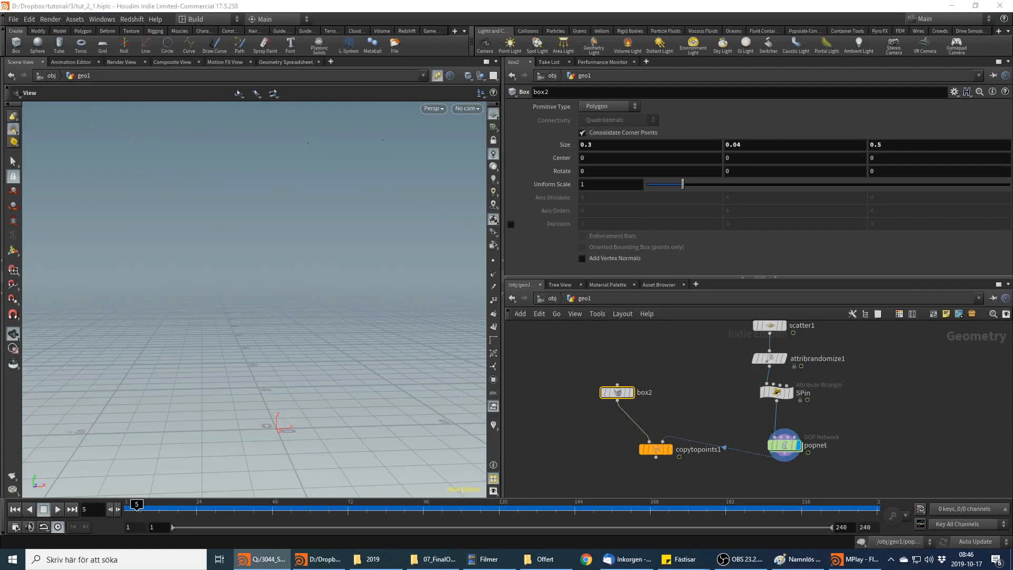
double_click(787, 448)
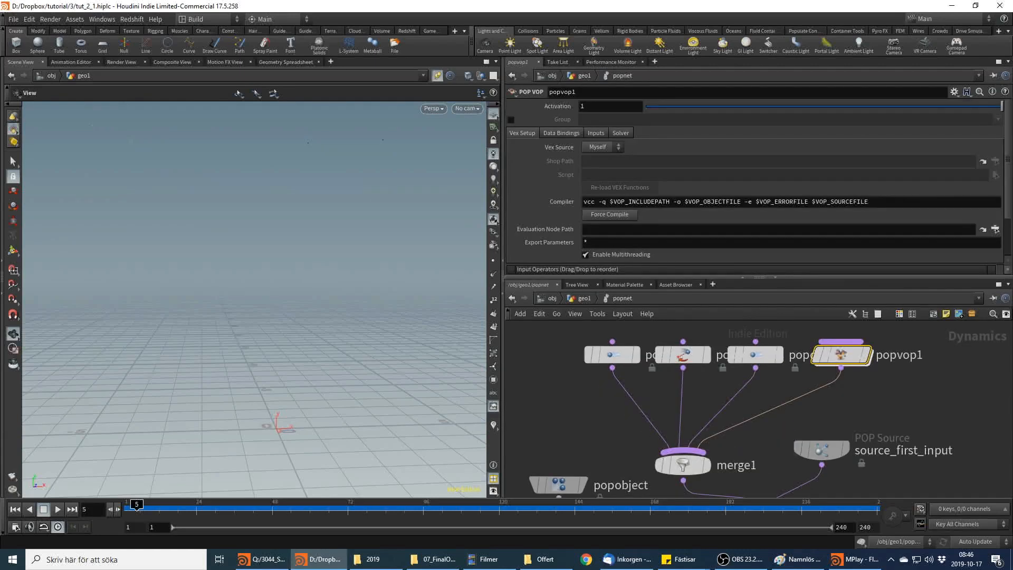
click(941, 363)
key(Tab)
key(Escape)
drag(872, 359, 929, 360)
key(Tab)
mouse_move(926, 377)
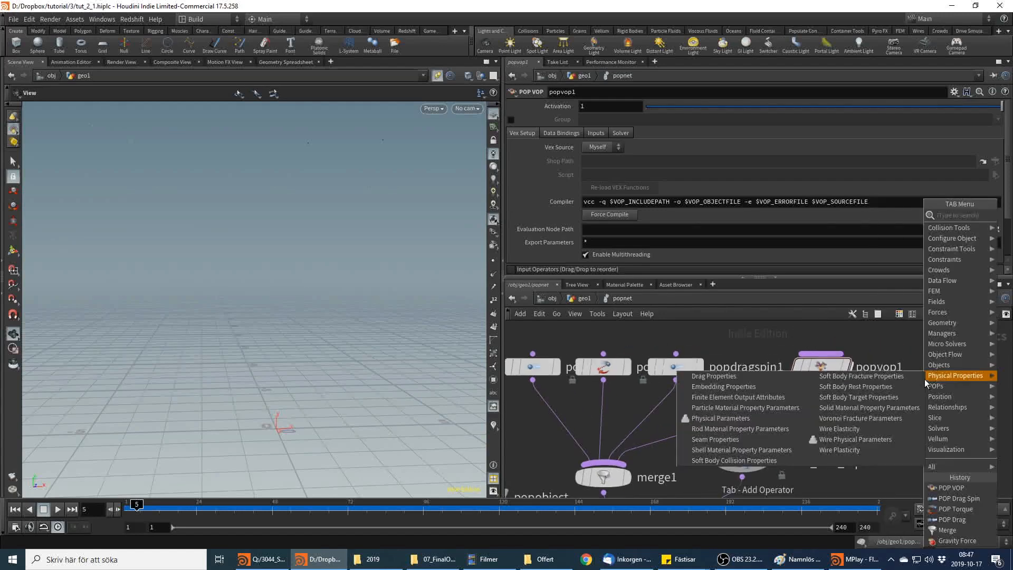
key(Escape)
Rename the popvop1 node to PUSH_UP
double_click(880, 367)
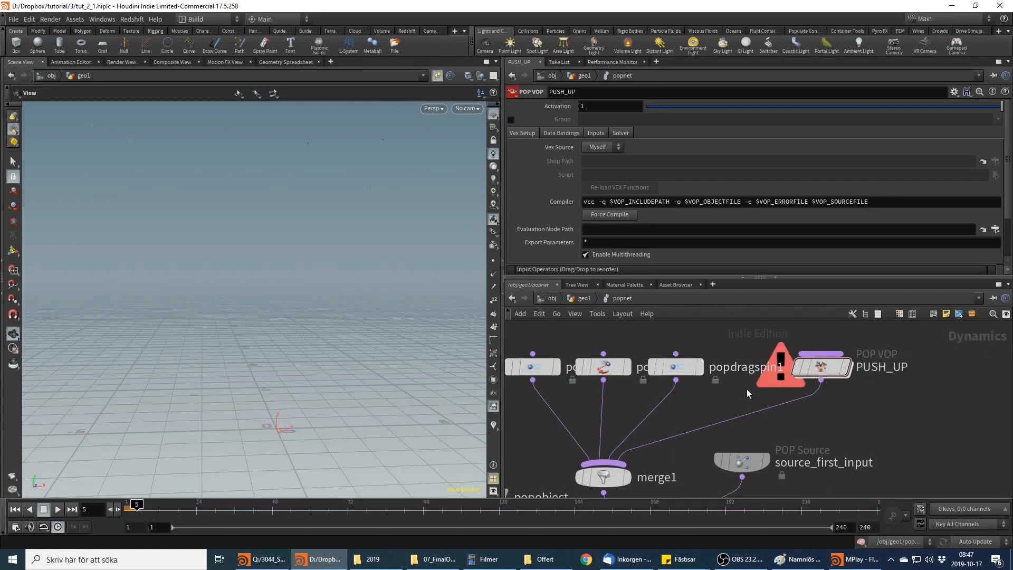
Rename the PUSH_UP node to push_up
middle_click(841, 375)
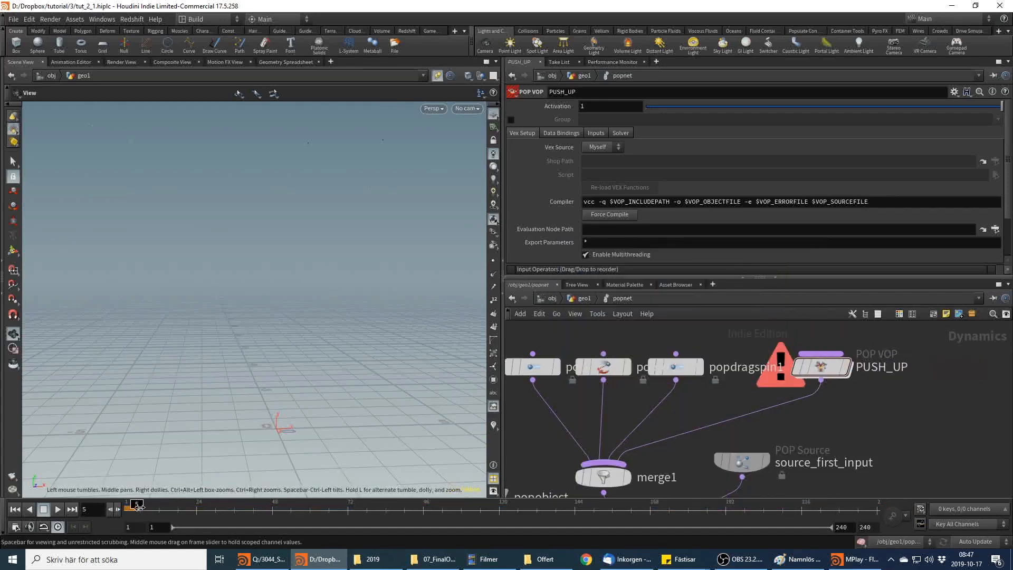
key(F2)
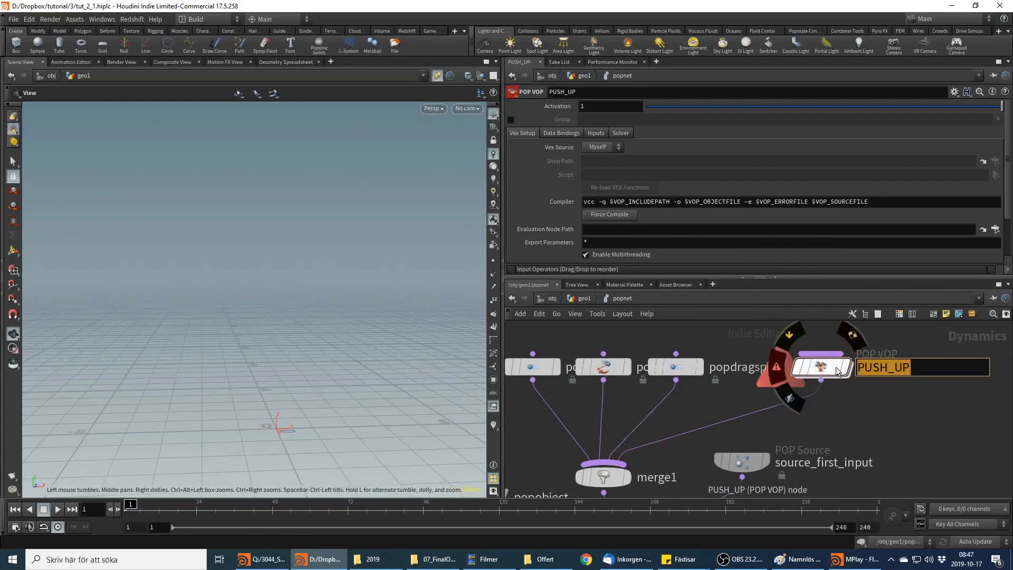
text(push_up)
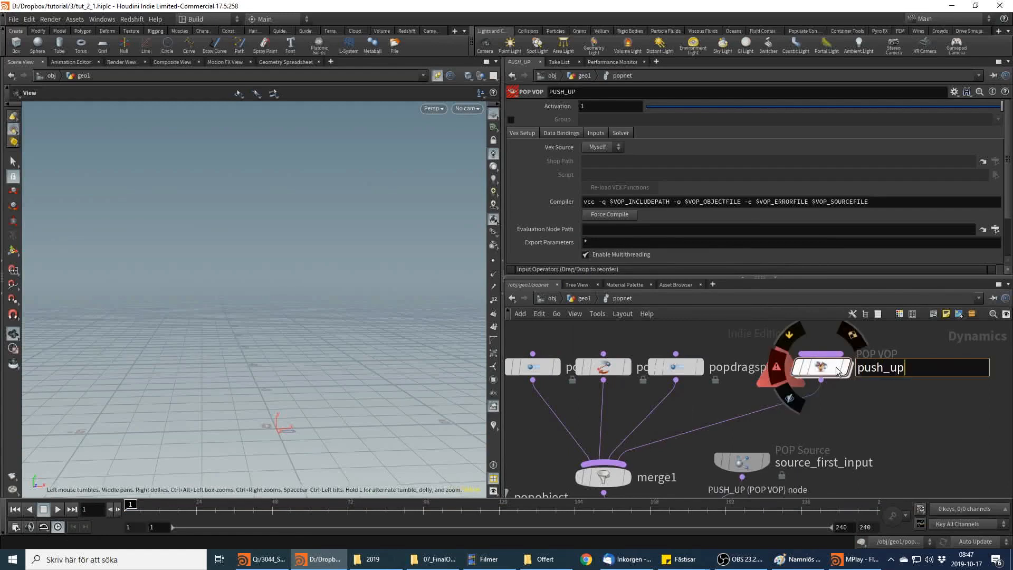
key(Return)
Add a second POP VOP node beside push_up and name it push_side
key(Tab)
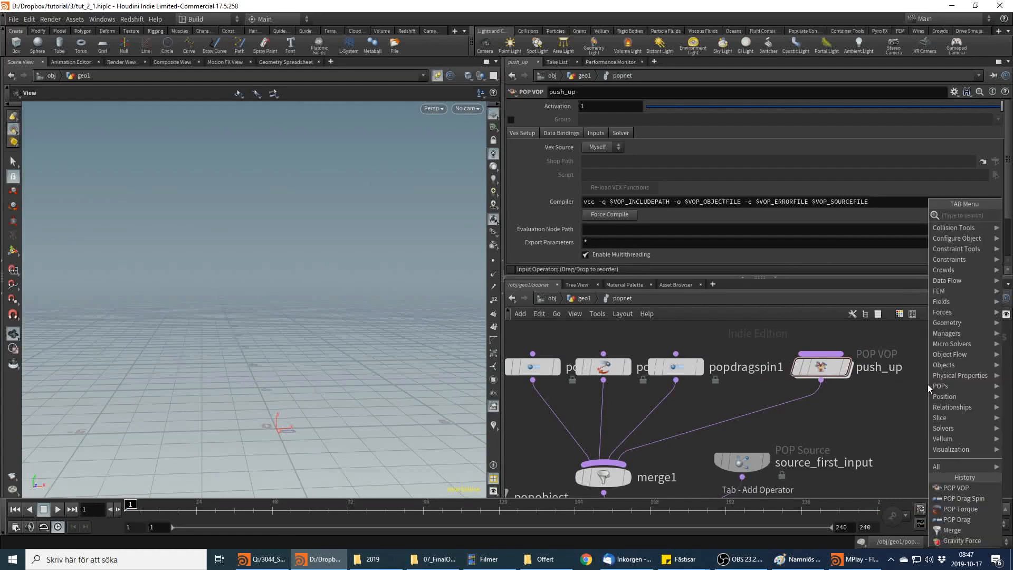
mouse_move(928, 385)
key(Return)
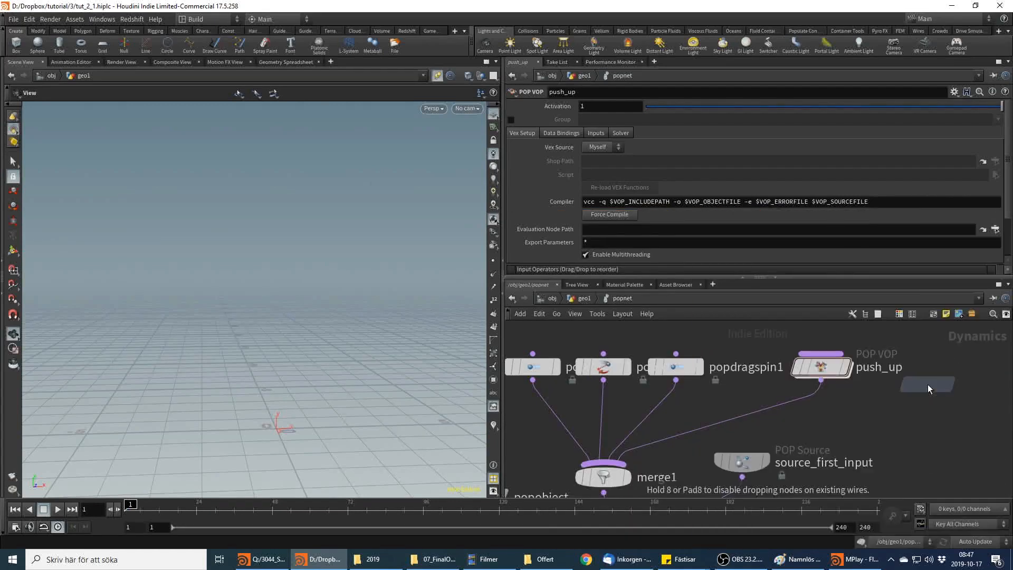
click(928, 384)
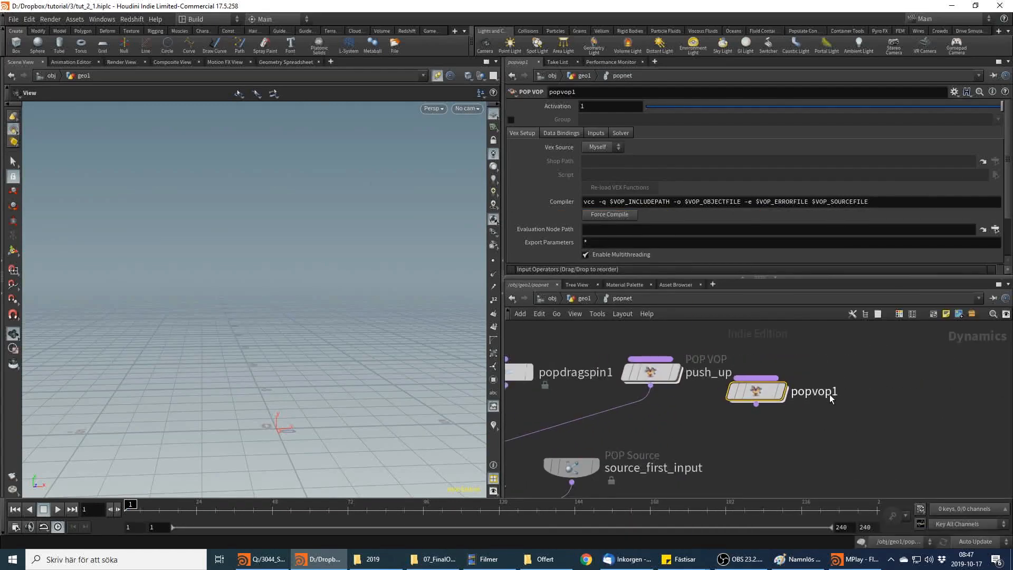
key(F2)
text(push_side)
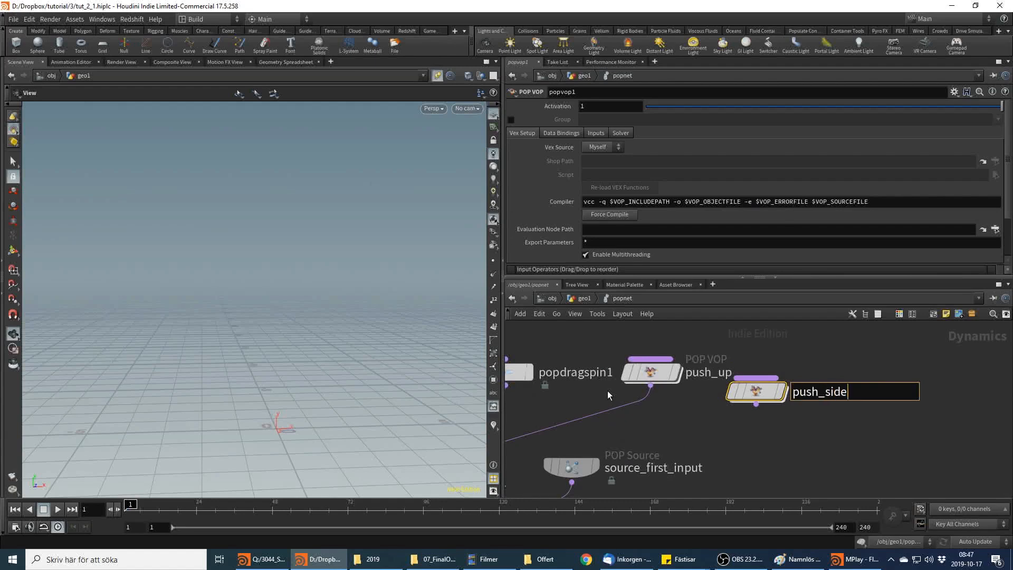
key(Return)
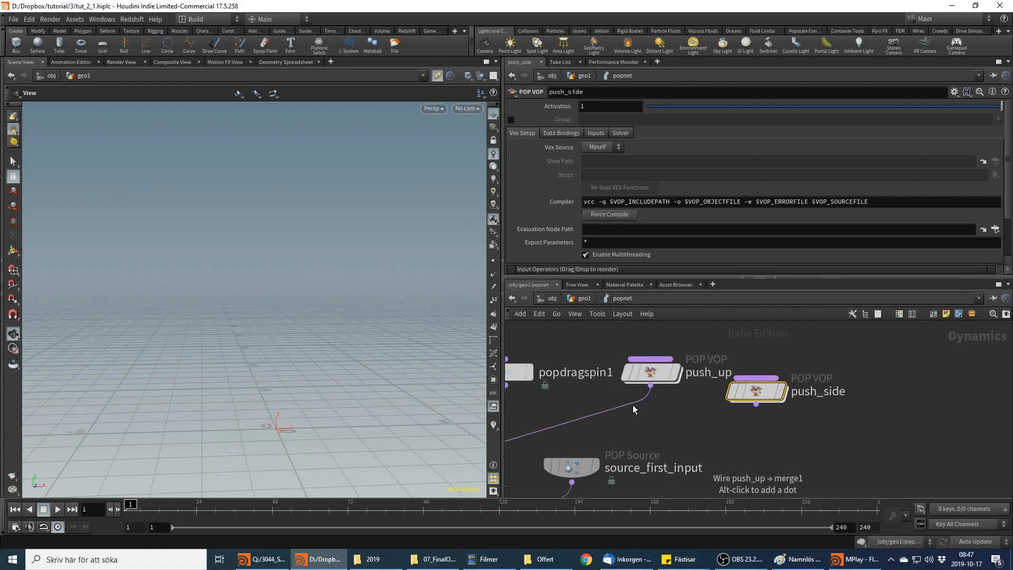
Wire the push_side output into the merge1 node
click(755, 405)
middle_drag(655, 416, 838, 379)
click(632, 432)
key(alt+Tab)
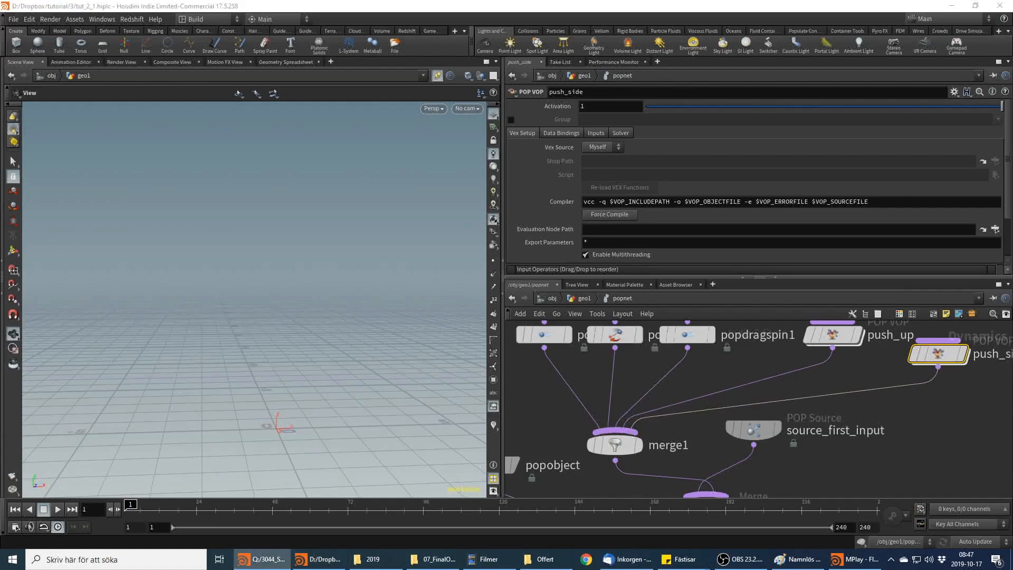
Enter the push_side network and move geometryvopglobal1 farther away from the output node
double_click(942, 354)
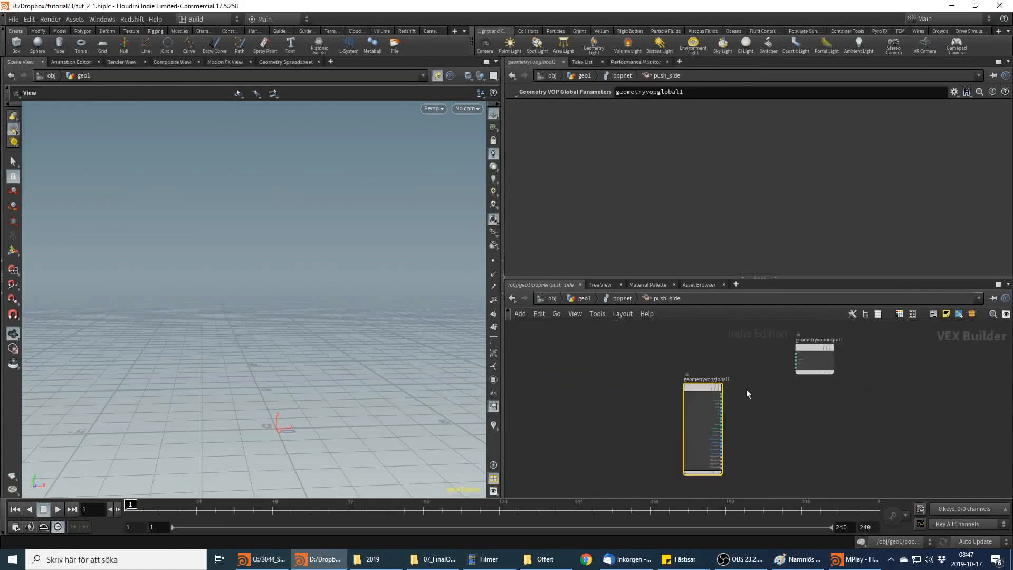
middle_drag(813, 414, 837, 450)
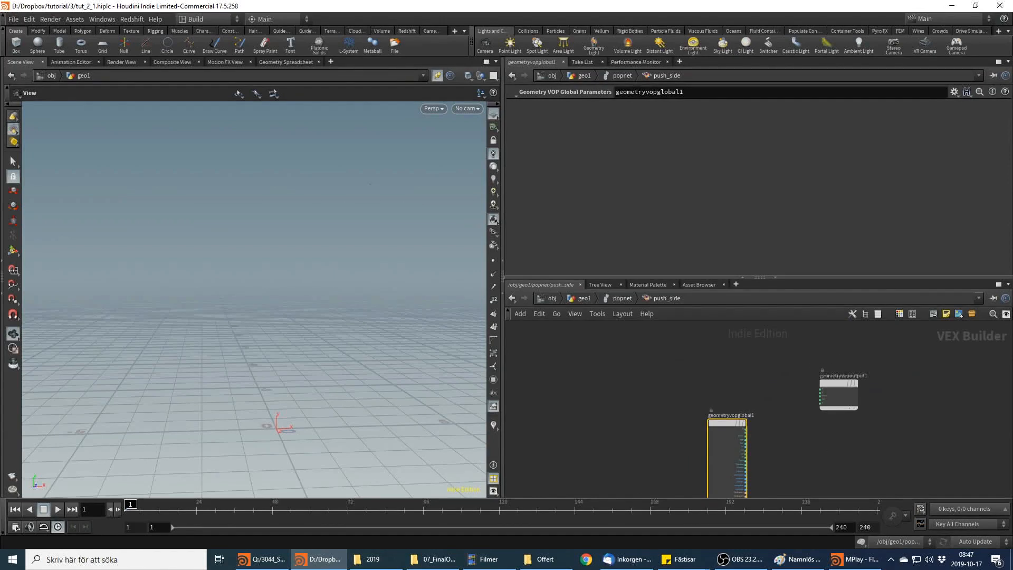
key(alt+Tab)
drag(720, 425, 577, 375)
Switch to Paint and start a new blank canvas without saving the old sketch
click(797, 559)
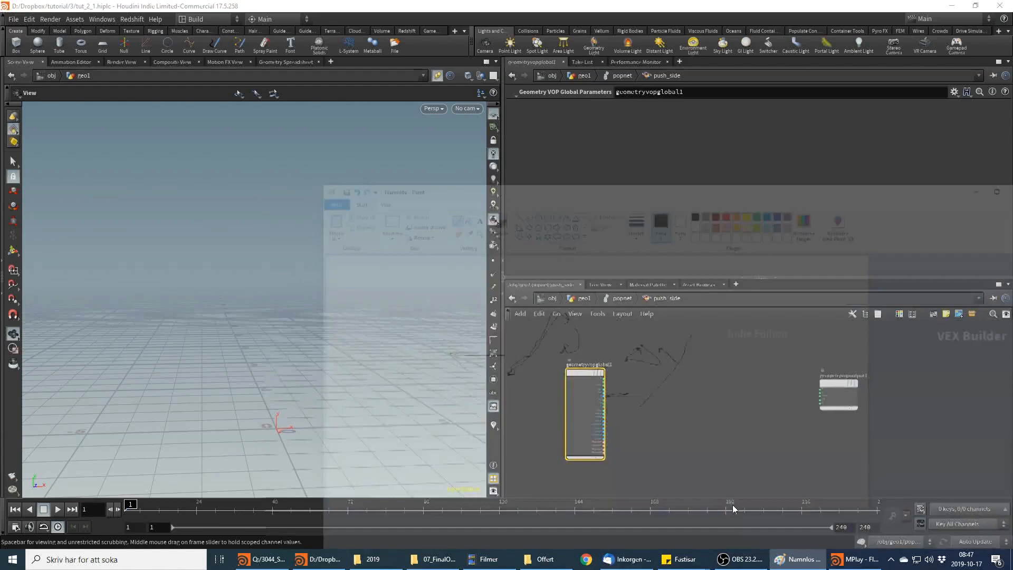
click(222, 115)
click(235, 135)
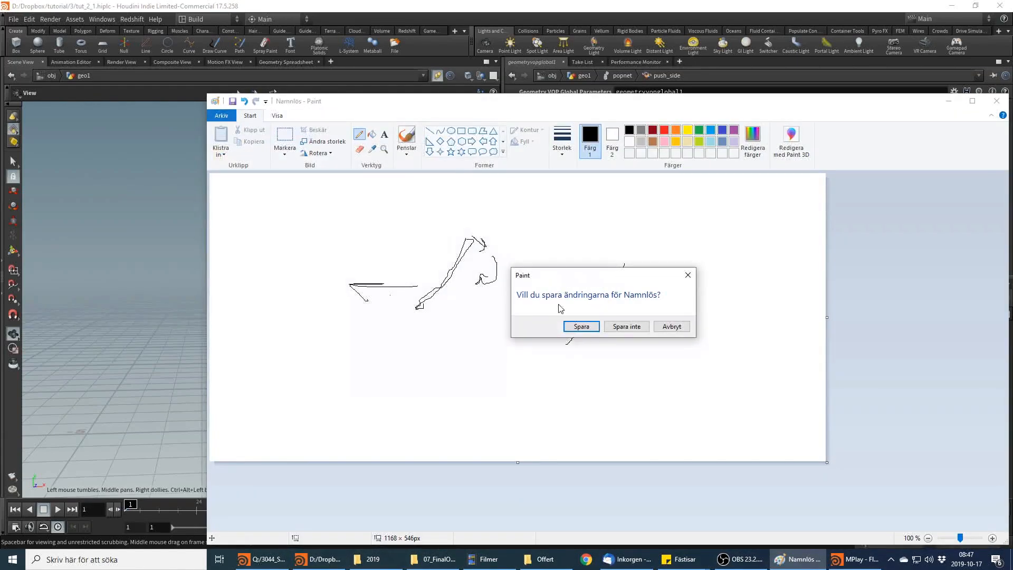
click(627, 326)
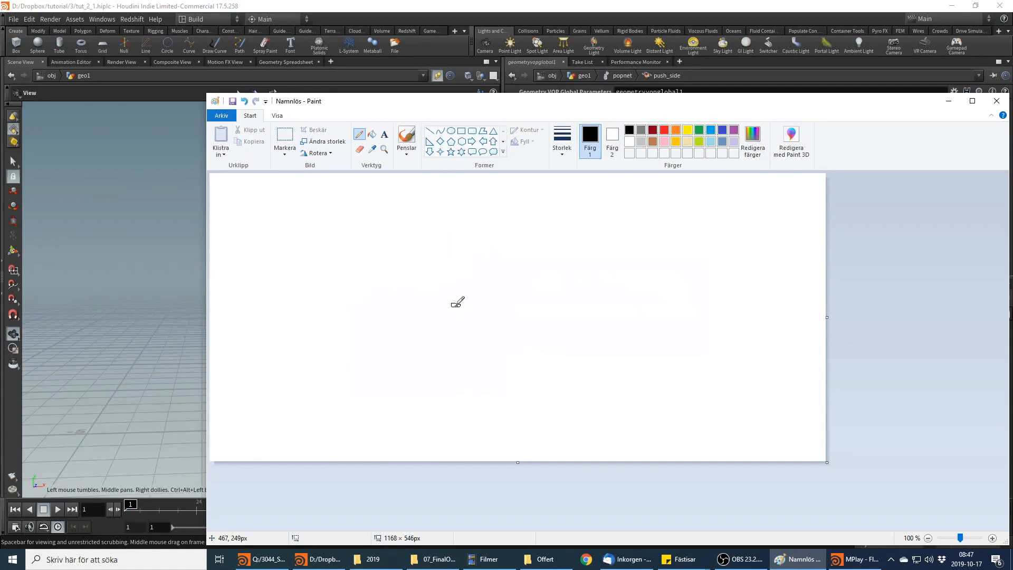
Sketch a curved path from a small start mark and a straight arrow from the same mark to its end
drag(457, 304, 496, 261)
mouse_move(460, 305)
mouse_down()
mouse_move(517, 279)
mouse_move(511, 268)
mouse_move(524, 274)
mouse_move(504, 277)
mouse_move(519, 279)
mouse_up()
mouse_move(504, 333)
mouse_down()
mouse_move(515, 343)
mouse_move(485, 333)
mouse_move(490, 362)
mouse_move(489, 323)
mouse_up()
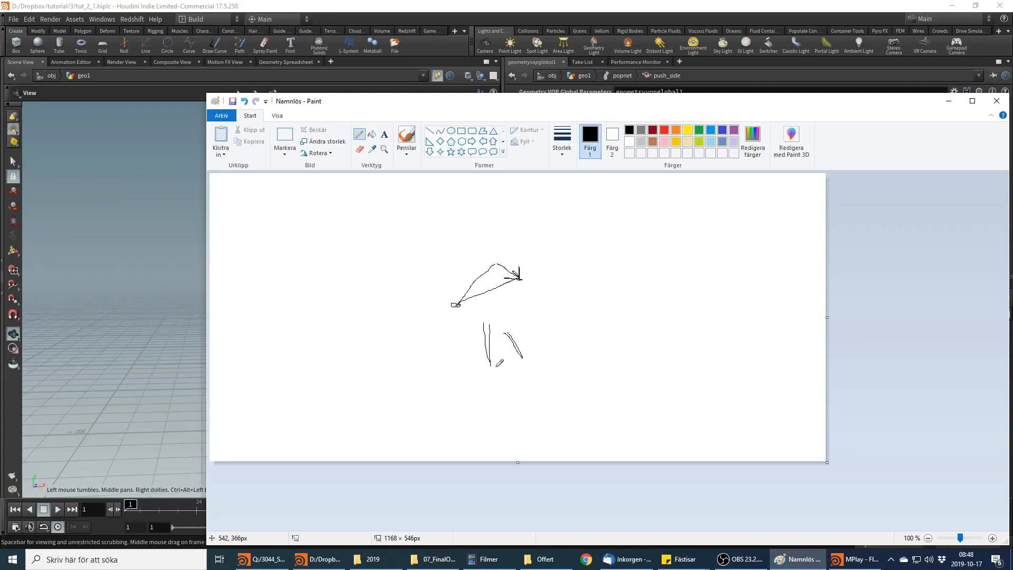
key(ctrl+z)
key(ctrl+z)
mouse_move(486, 354)
mouse_down()
mouse_move(508, 335)
mouse_move(474, 360)
mouse_move(509, 334)
mouse_up()
key(ctrl+z)
key(ctrl+z)
key(ctrl+z)
Sketch crossed axes with a tilted, hatched square below the arrow, and return to Houdini
drag(455, 374, 558, 370)
mouse_move(507, 339)
mouse_down()
mouse_move(509, 407)
mouse_move(535, 391)
mouse_up()
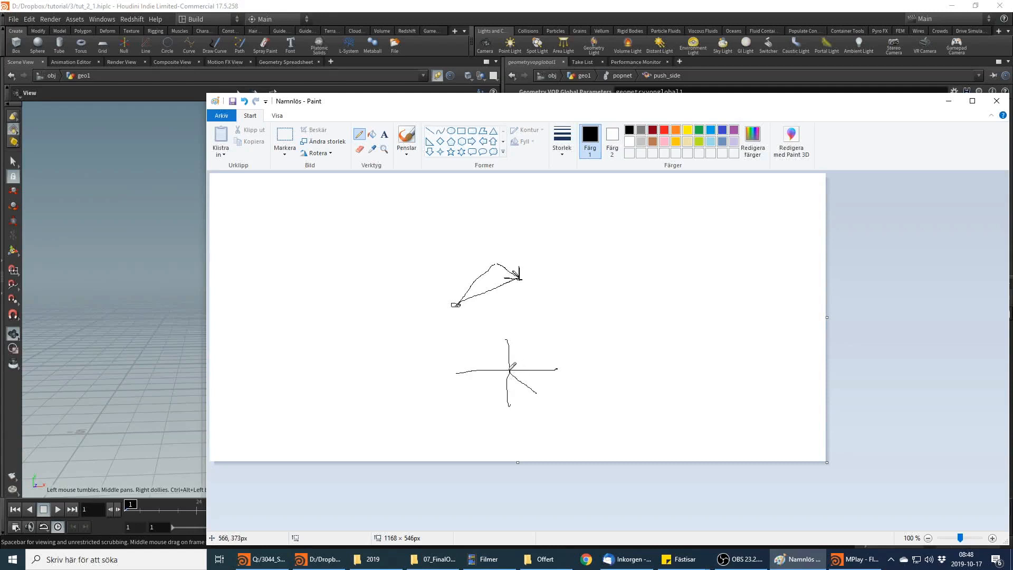
drag(509, 371, 536, 335)
mouse_move(522, 356)
mouse_down()
mouse_move(555, 370)
mouse_move(548, 393)
mouse_move(574, 346)
mouse_move(548, 331)
mouse_move(557, 347)
mouse_move(576, 345)
mouse_move(551, 334)
mouse_up()
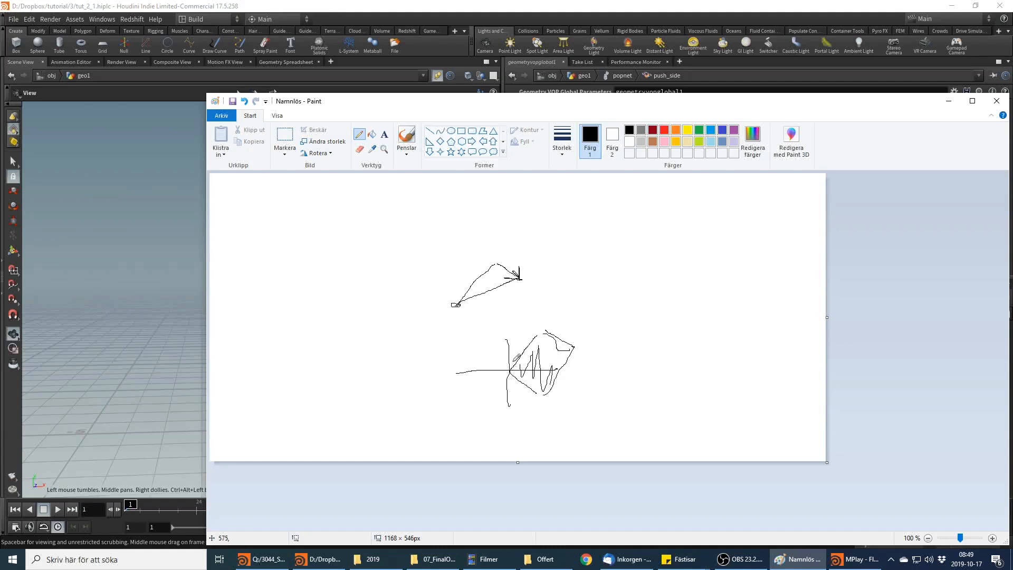
mouse_move(537, 336)
mouse_down()
mouse_move(512, 369)
mouse_move(536, 341)
mouse_move(555, 340)
mouse_up()
click(948, 100)
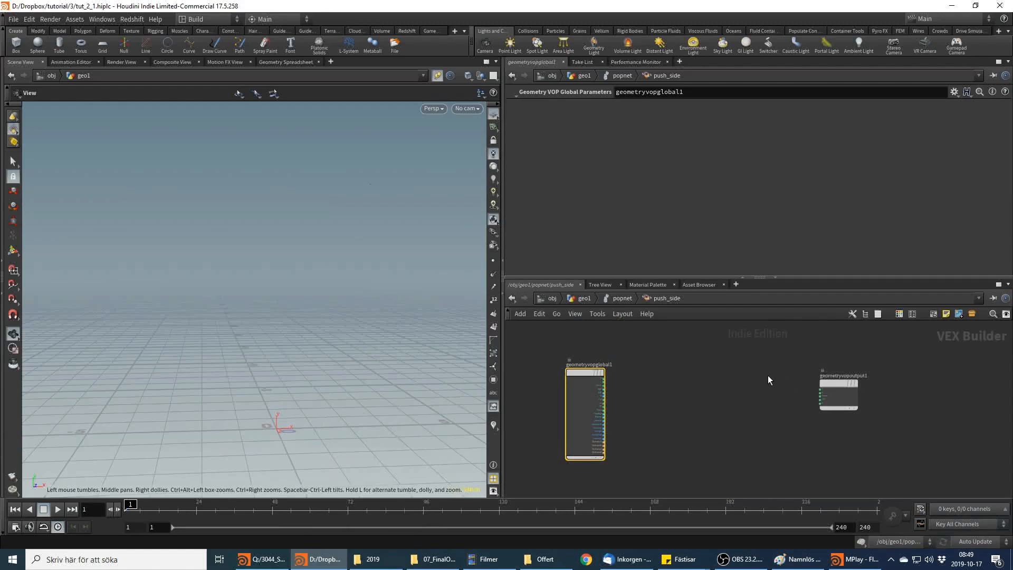
Copy the bind1, quattomatx1 and matxtovec1 nodes from the push_up network
key(Tab)
key(Escape)
click(621, 299)
double_click(826, 340)
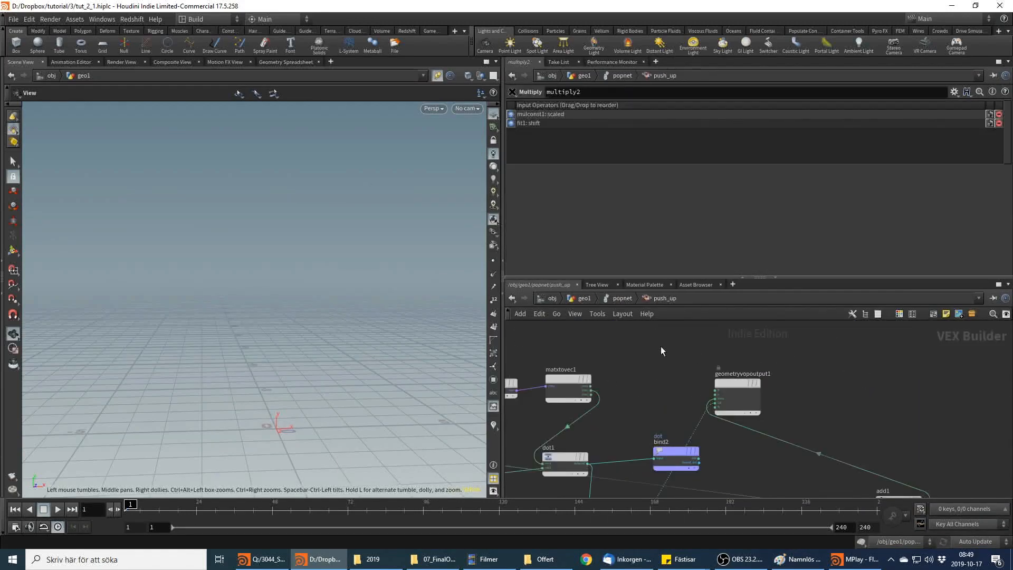
middle_drag(660, 346, 743, 353)
drag(743, 352, 554, 403)
key(ctrl+c)
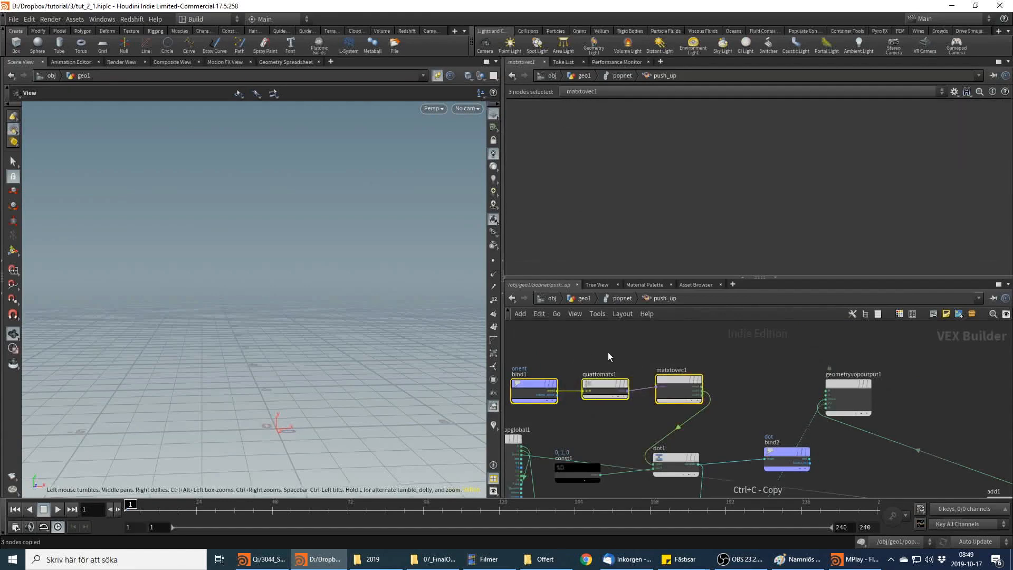
Return to the popnet network and add a POP Wrangle wired into the popsolver's Pre-Solve input
click(618, 300)
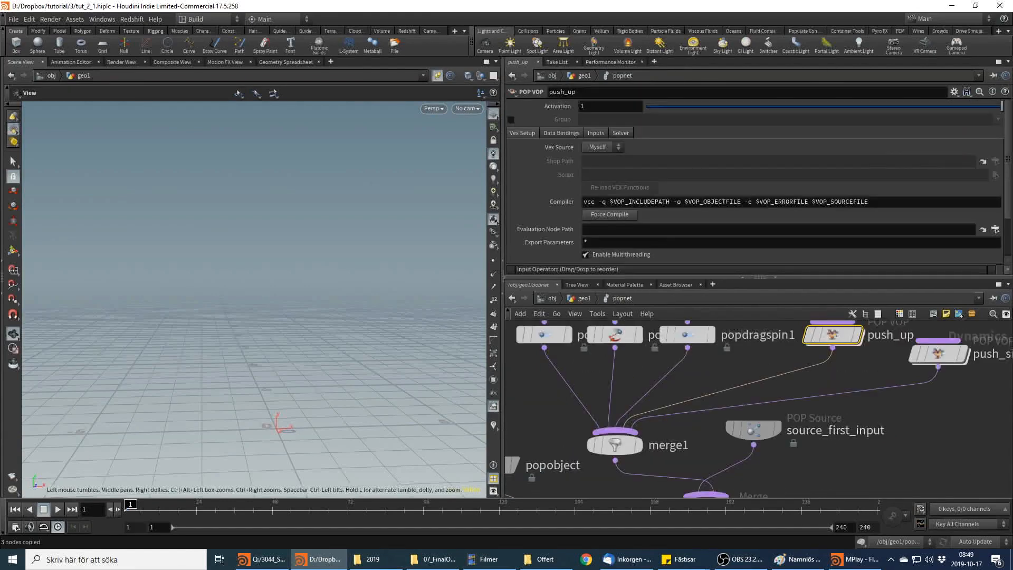
middle_drag(571, 464, 641, 389)
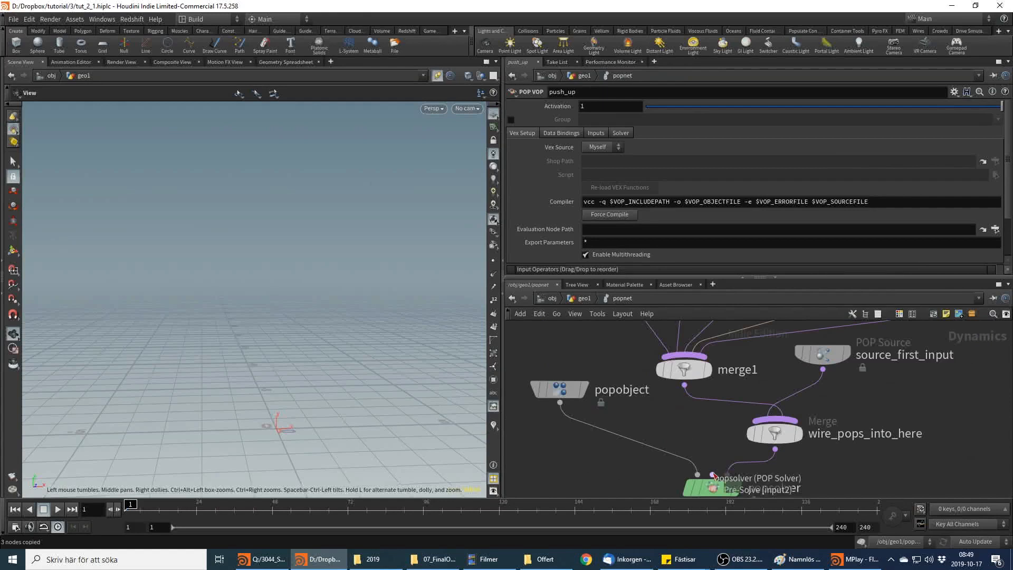
drag(713, 475, 694, 448)
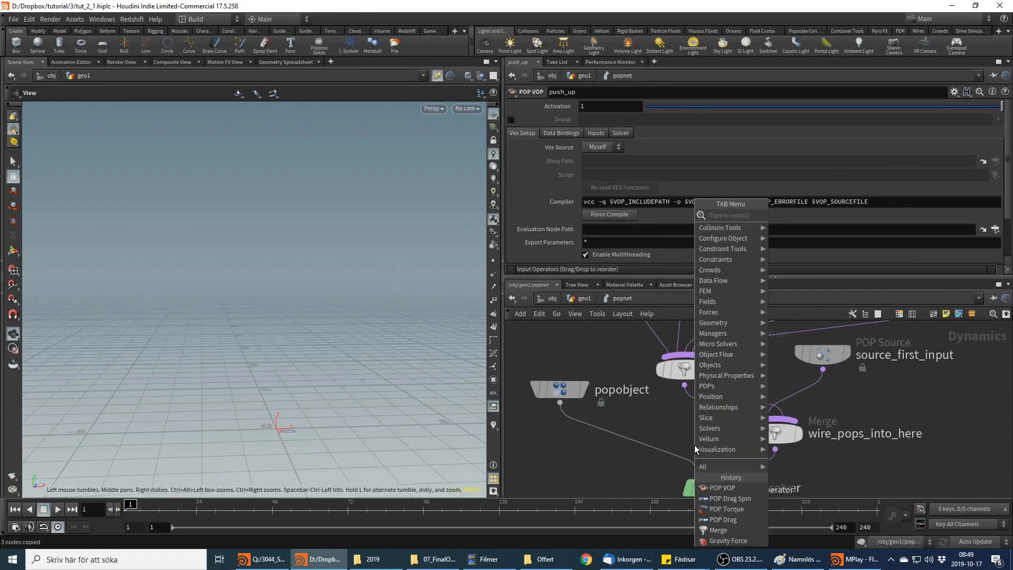
text(wran)
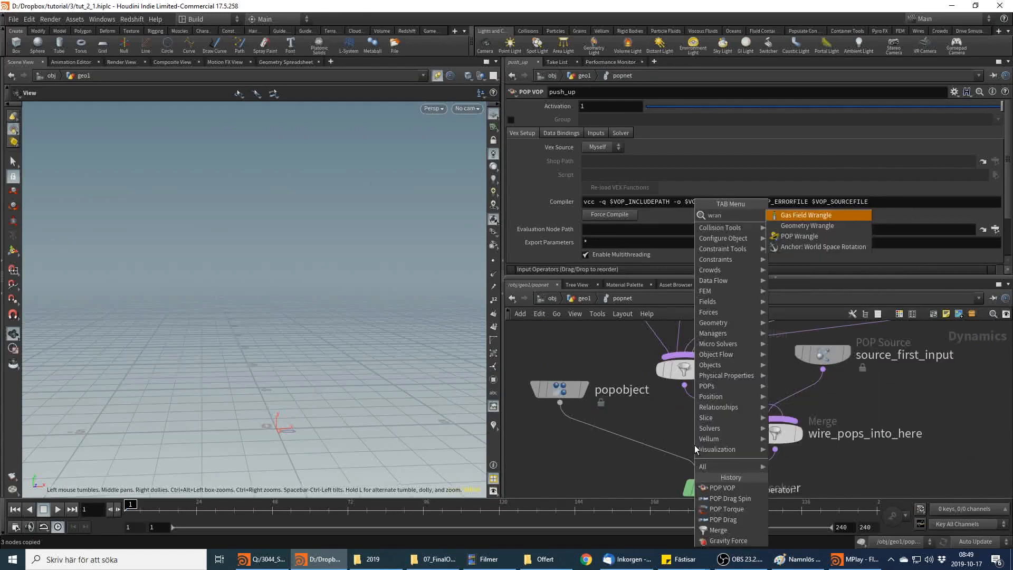
key(Down)
key(Down)
key(Return)
Enter p@old_orient = p@orient; as the POP Wrangle's VEXpression
click(577, 187)
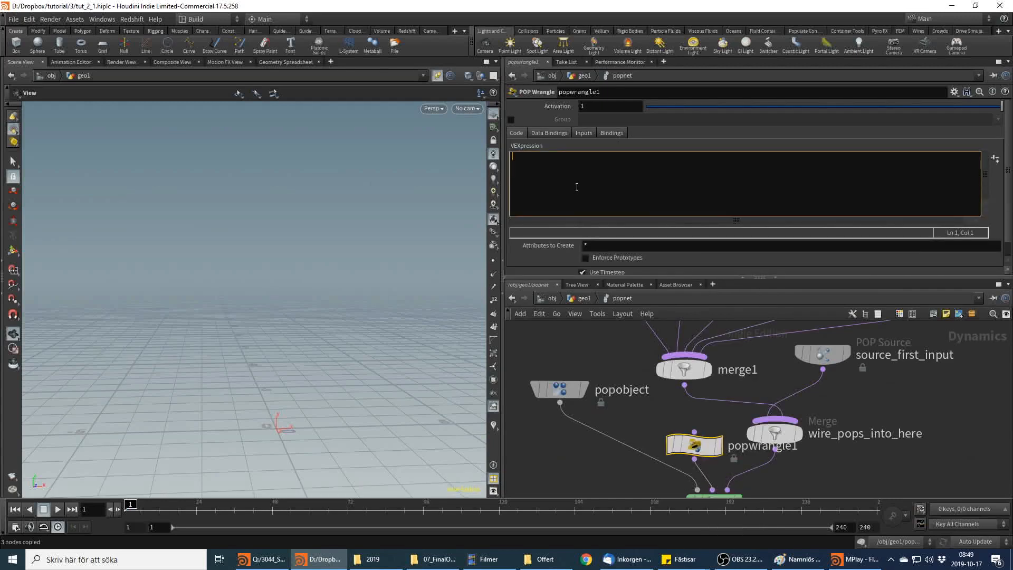
text(p@old_orient = p@orient;)
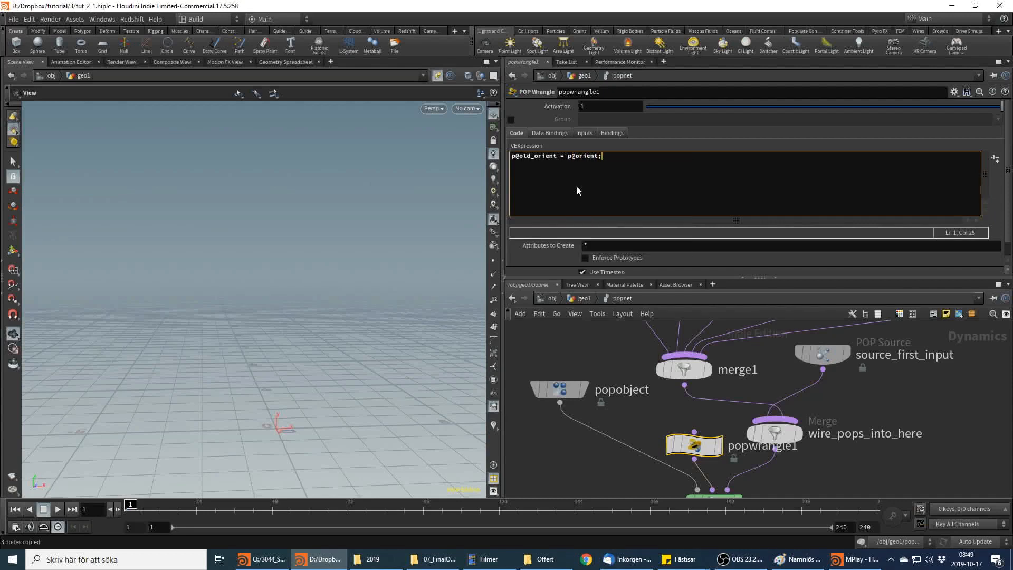
Reposition popwrangle1 and popobject side by side above the solver, and open the wrangle's name for editing
drag(694, 445, 606, 354)
drag(566, 391, 538, 361)
middle_drag(684, 424, 667, 443)
drag(657, 392, 601, 375)
double_click(656, 374)
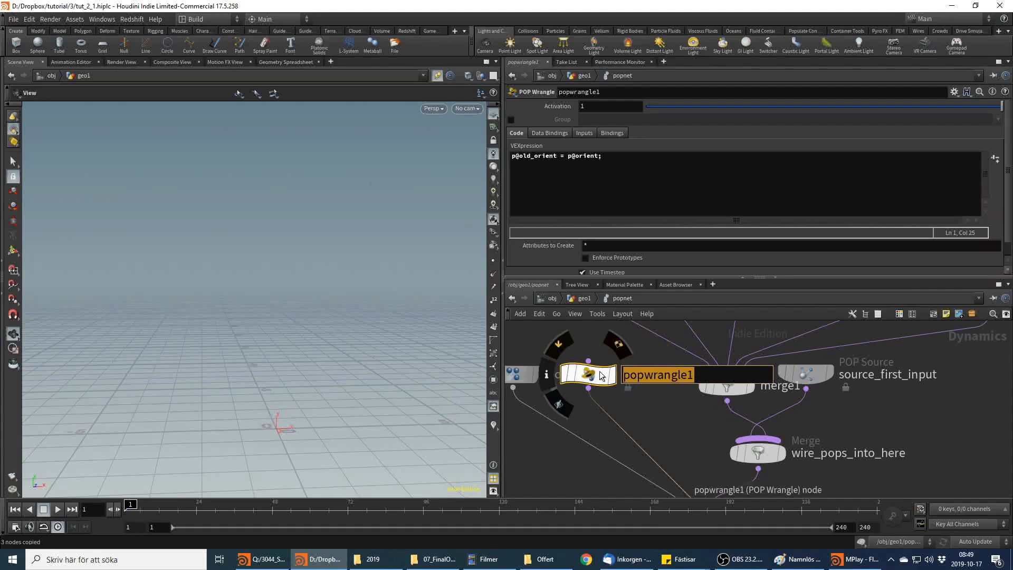
Rename the selected POP Wrangle node as old_orient
text(old_)
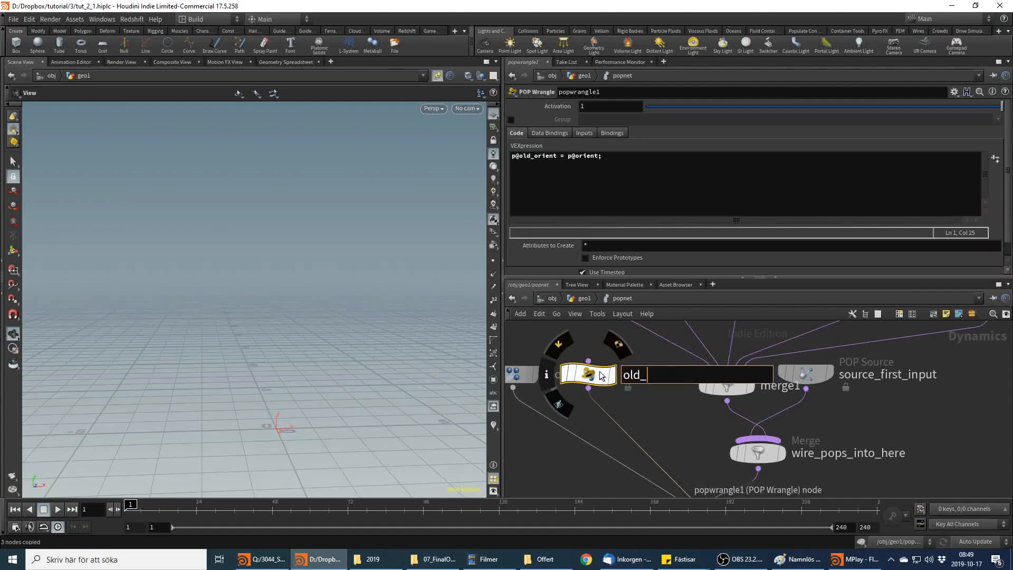
text(orient)
key(Return)
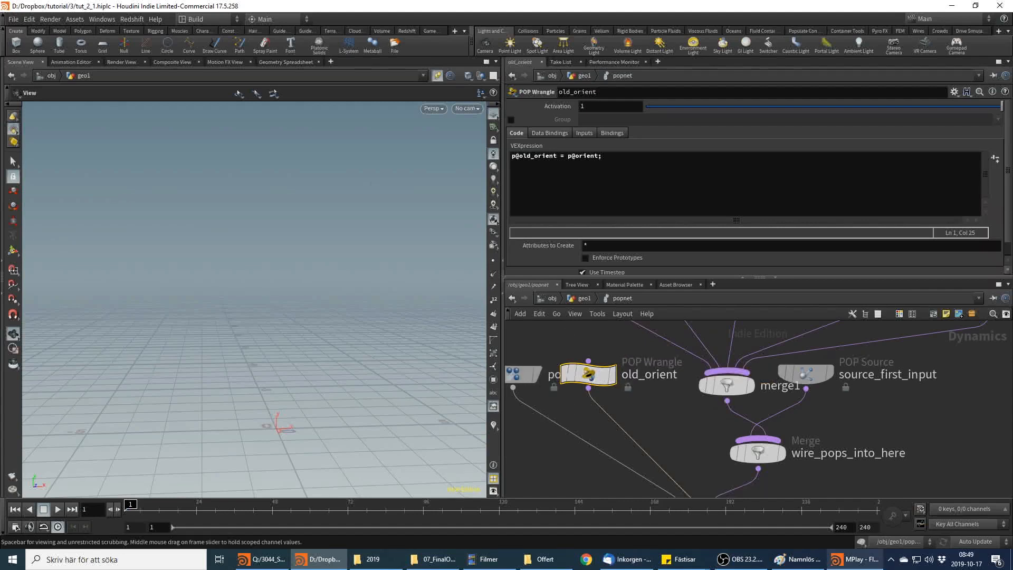
Open the push_side VOP network and paste the copied bind, quattomatx and matxtovec chain twice, one below the other
middle_drag(939, 333, 902, 414)
double_click(939, 384)
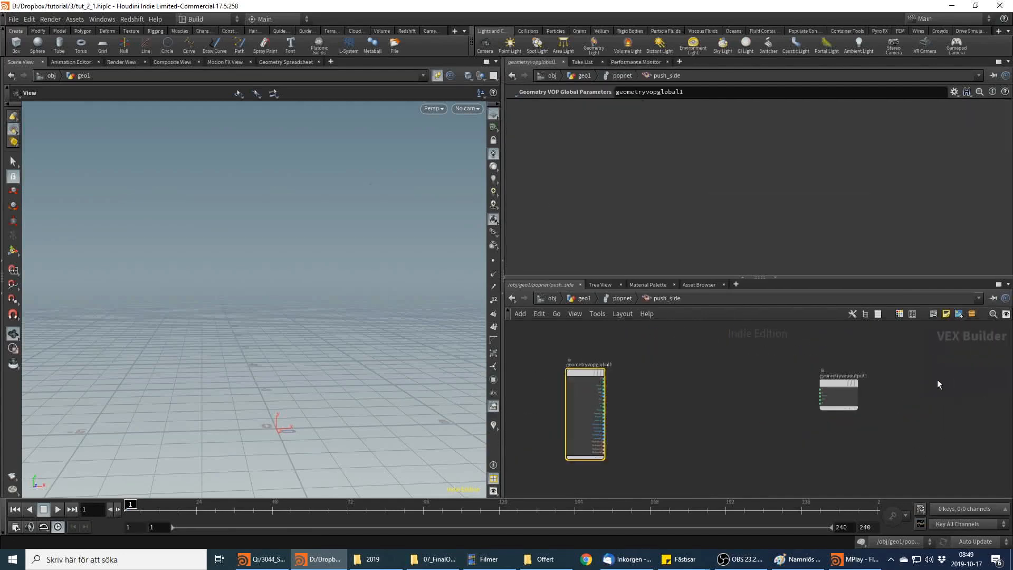
key(ctrl+v)
click(653, 357)
key(ctrl+v)
click(668, 393)
Change the attribute name of the second pasted Bind node, bind2, to old_orient
click(666, 392)
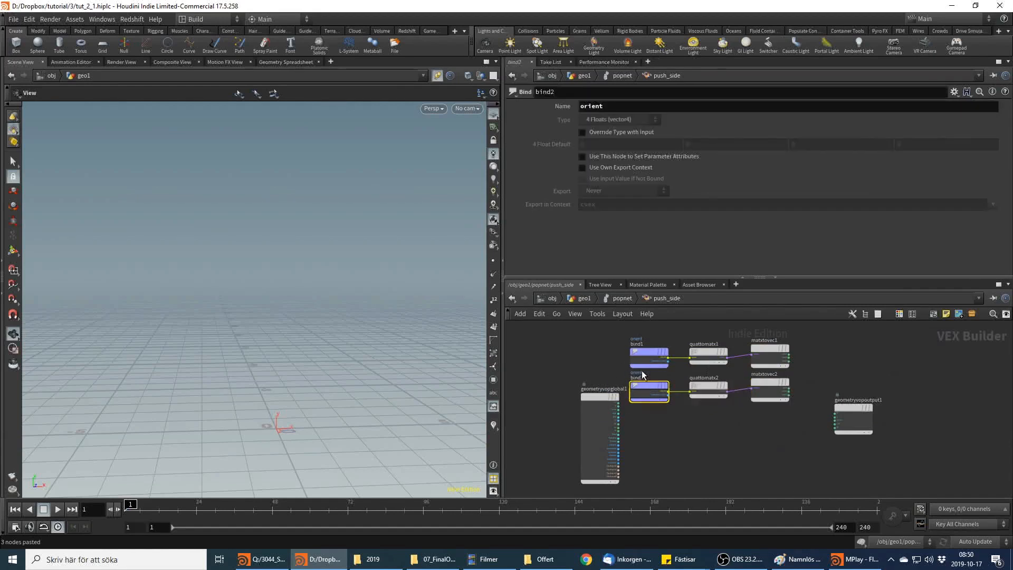
double_click(597, 106)
text(old_)
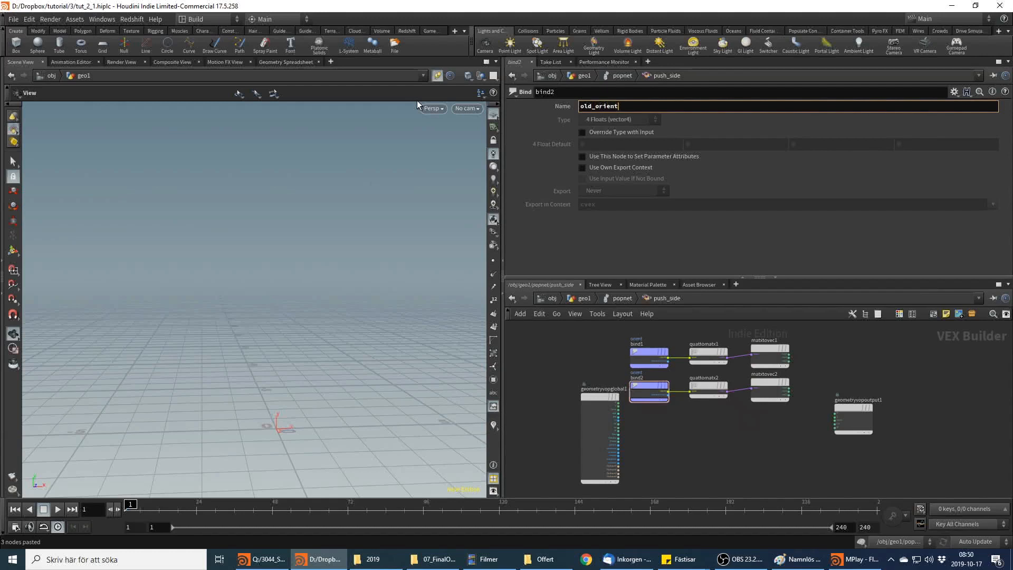
key(Return)
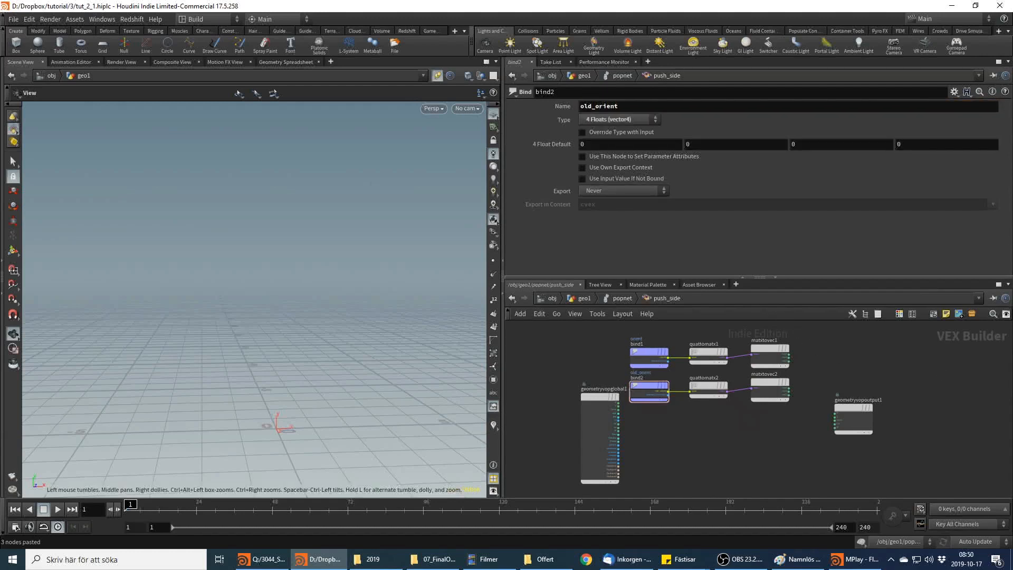
Move the old_orient chain of three nodes above the orient chain
key(alt+Tab)
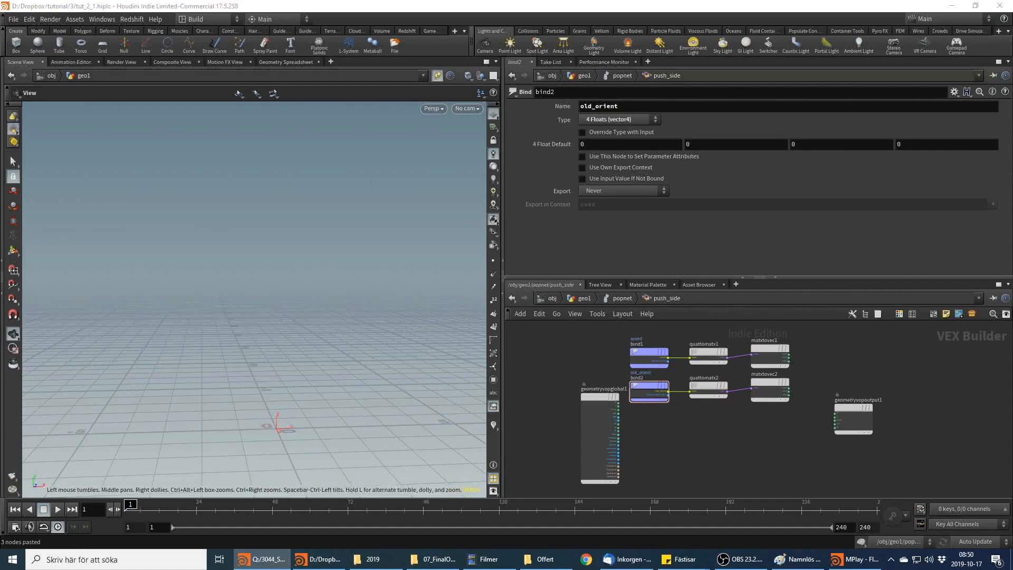
drag(834, 375, 647, 369)
click(648, 369)
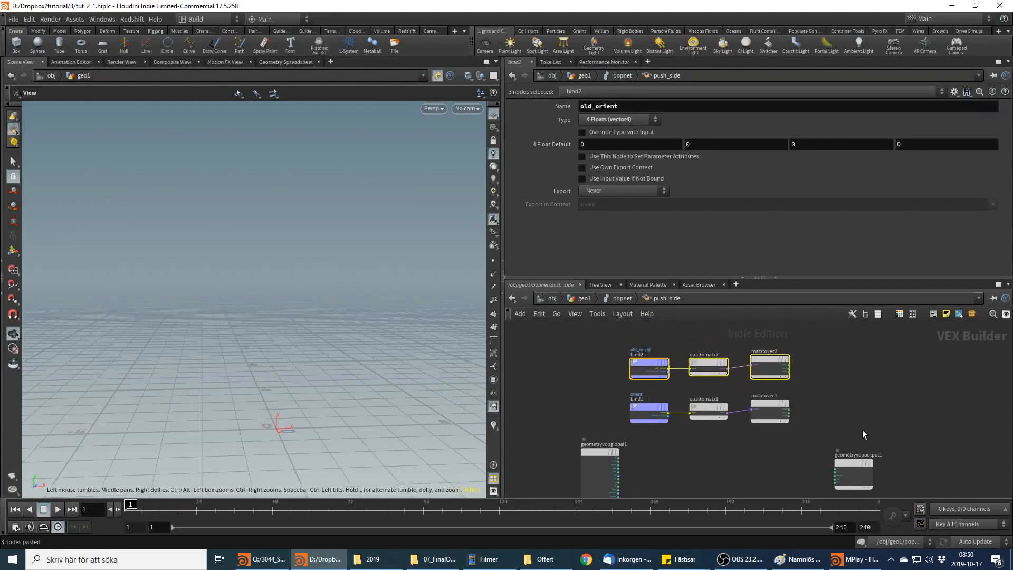
key(Tab)
text(sub)
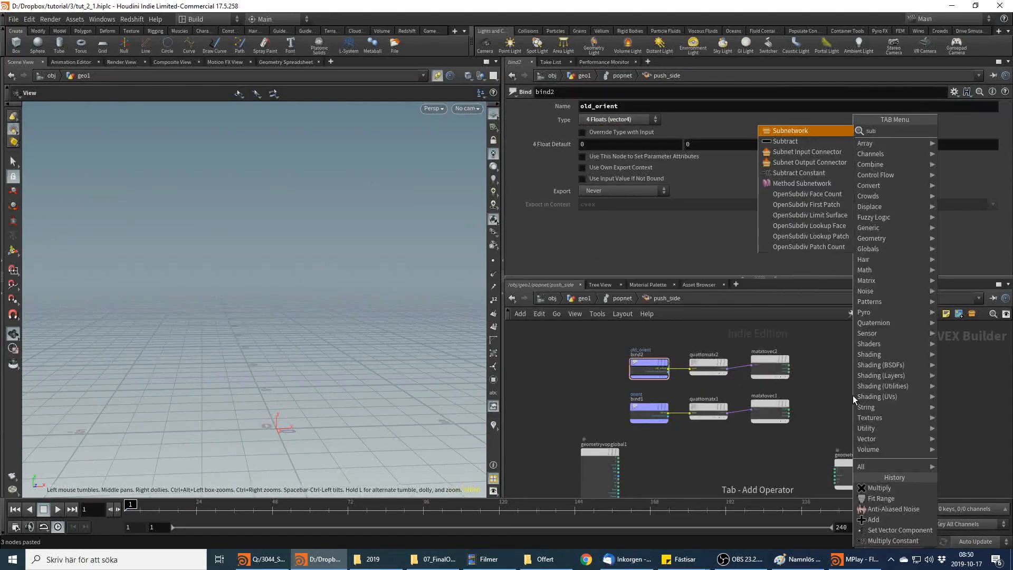
key(Return)
Add a Subtract node beyond the two matxtovec nodes
key(Tab)
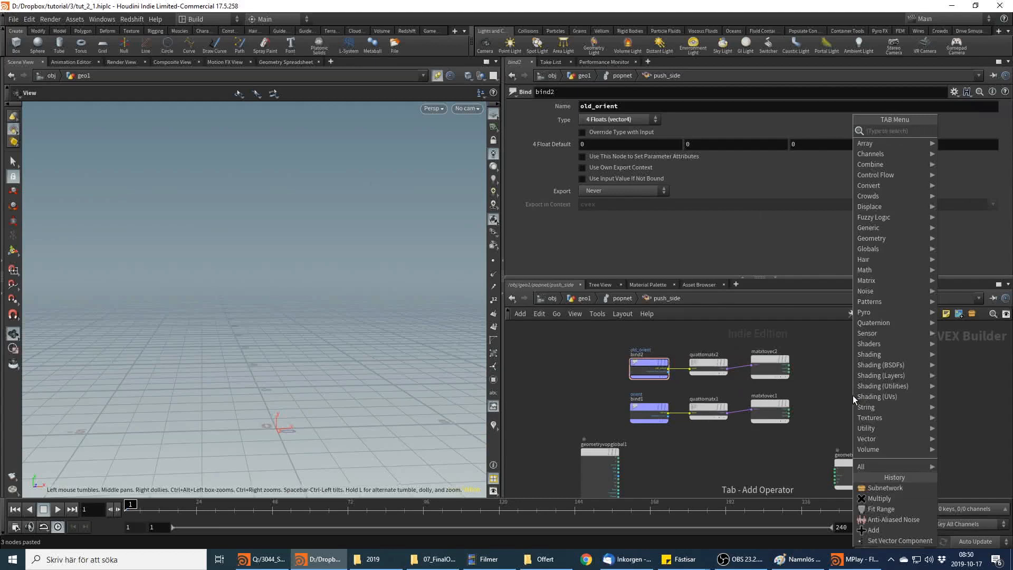
text(sub)
key(Return)
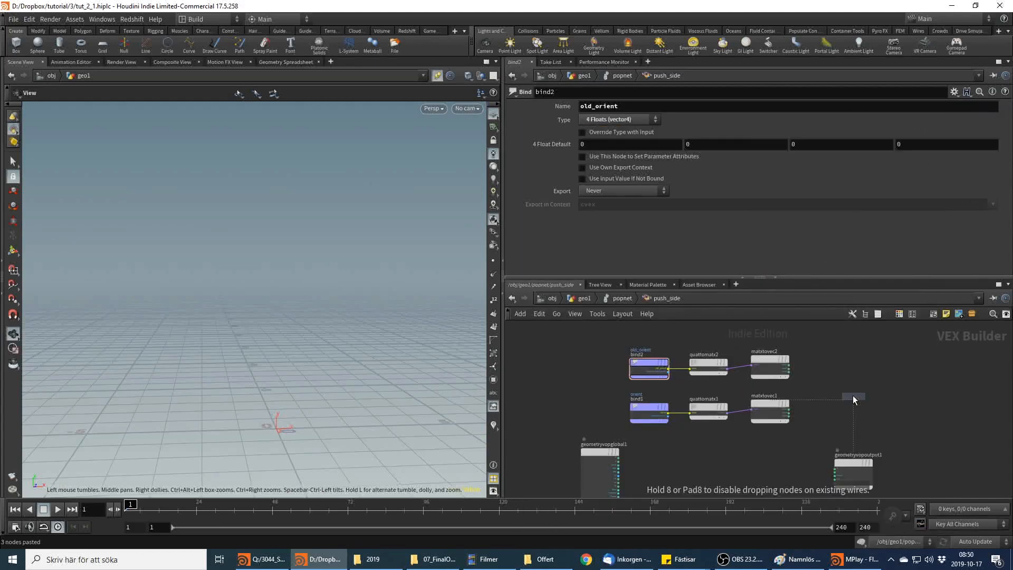
click(845, 365)
Wire row2 of matxtovec2 into the Subtract node's first input and row2 of matxtovec1 into its second
scroll(805, 386, up, 3)
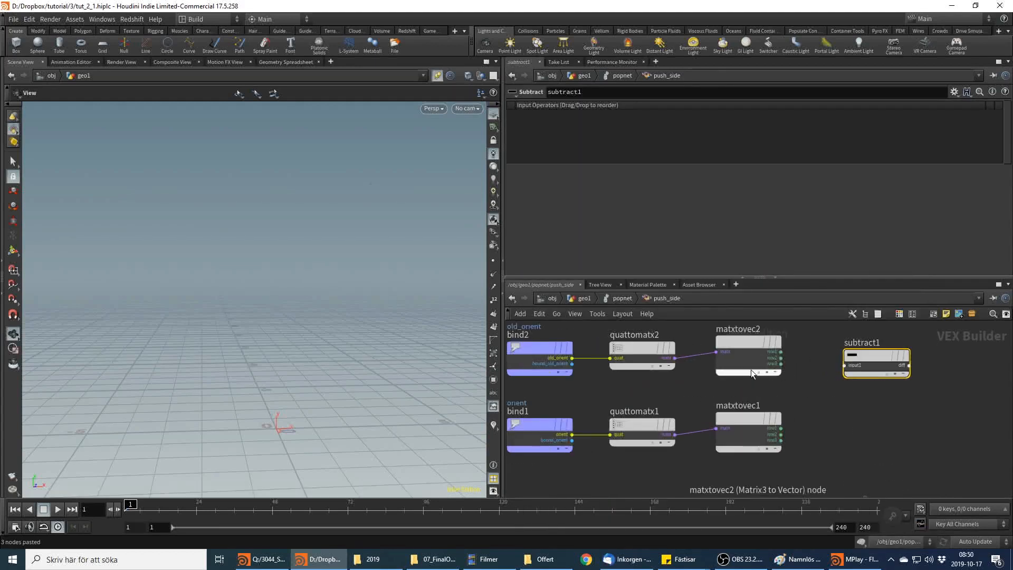
click(781, 357)
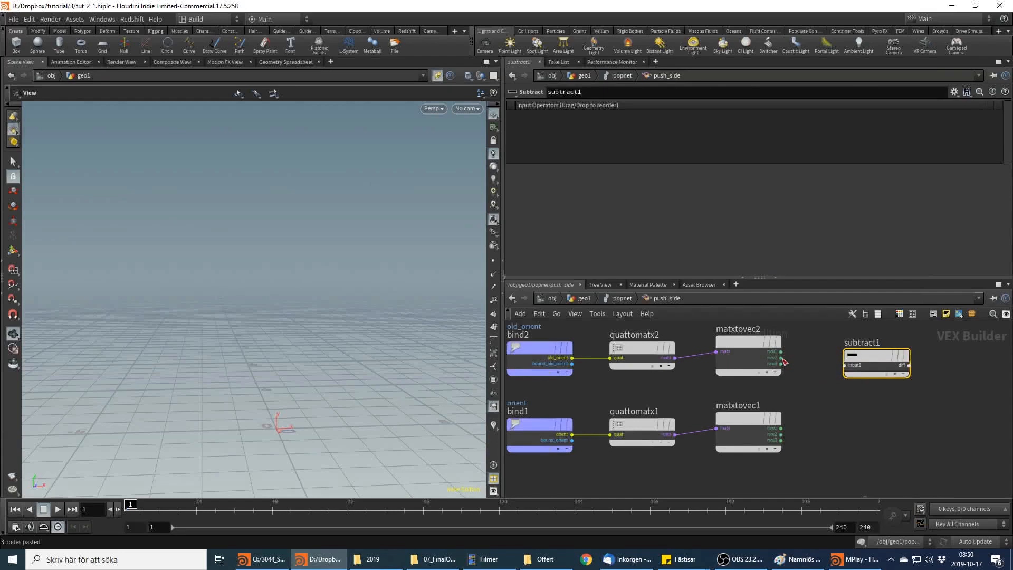
click(845, 365)
click(782, 435)
click(849, 382)
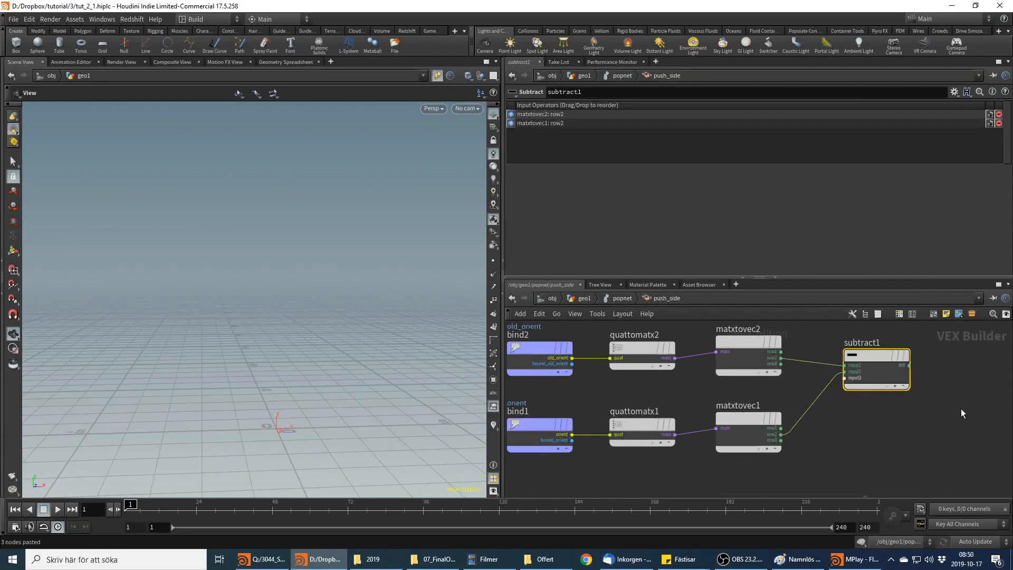
Add a Normalize node fed by the Subtract node's diff output
middle_drag(913, 421, 782, 417)
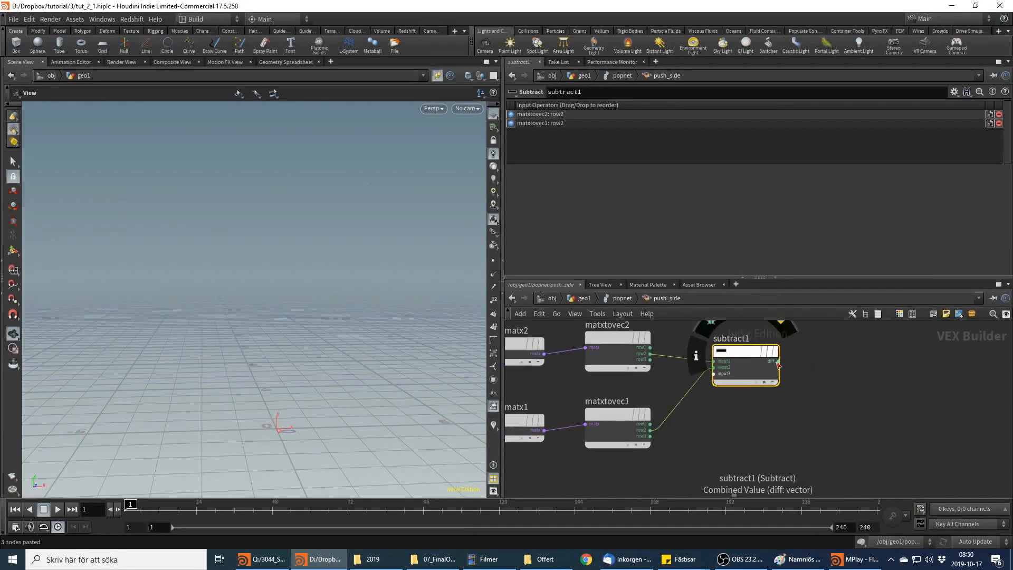
click(779, 361)
key(Tab)
text(norm)
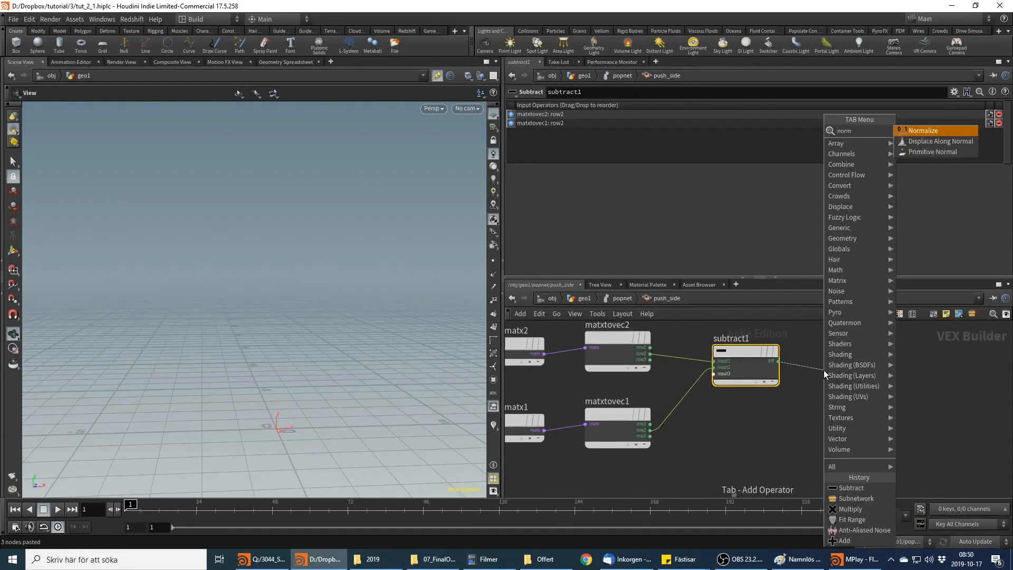
key(Return)
Add a Cross Product node with row2 of matxtovec1 as its first vector and the normalized difference as its second
middle_drag(859, 444, 774, 439)
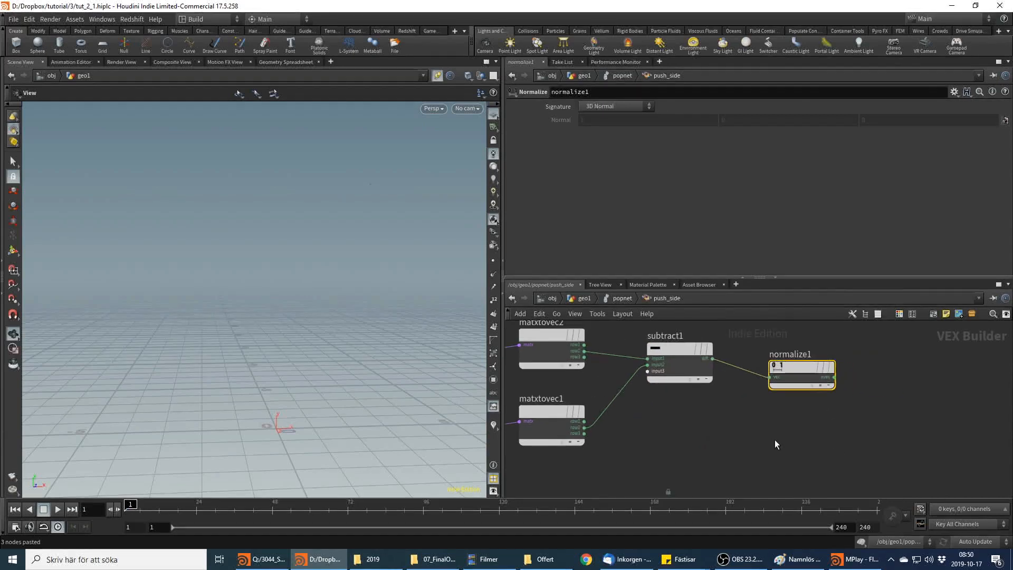
click(584, 430)
key(Tab)
text(cross)
key(Return)
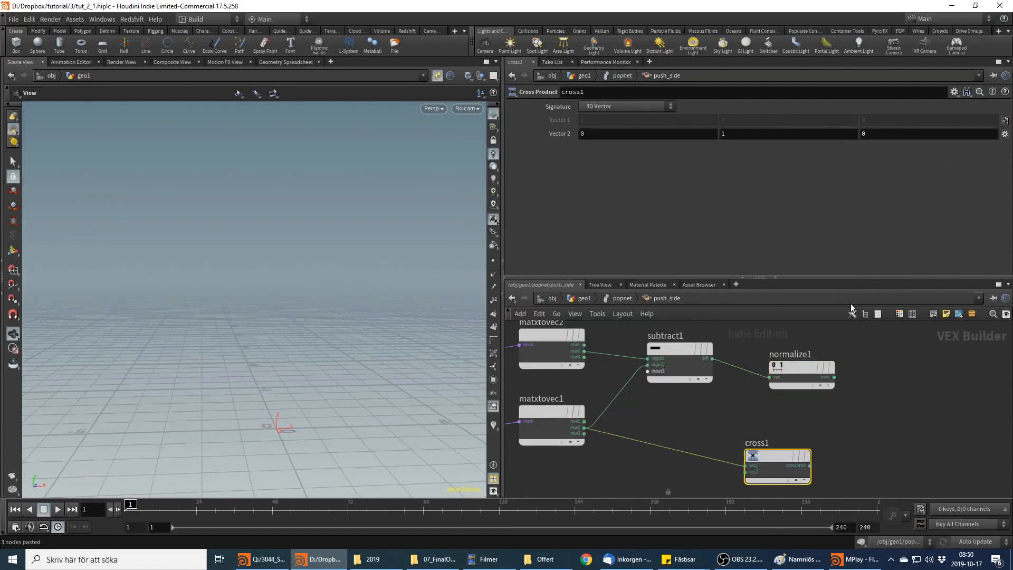
click(835, 378)
click(760, 471)
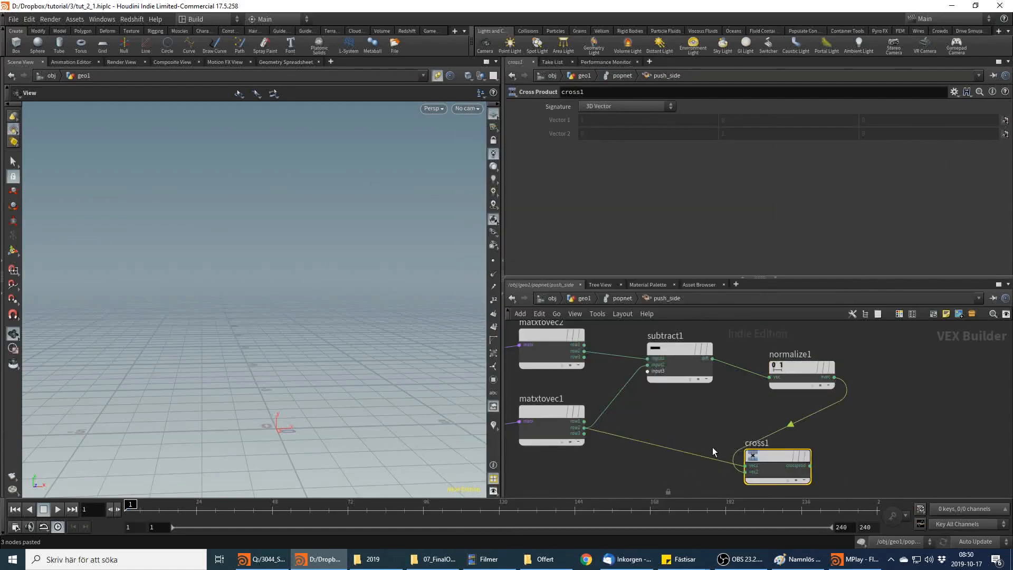
Add a second, unconnected Cross Product node beyond normalize1 and cross1
middle_drag(923, 439, 761, 410)
scroll(775, 421, down, 1)
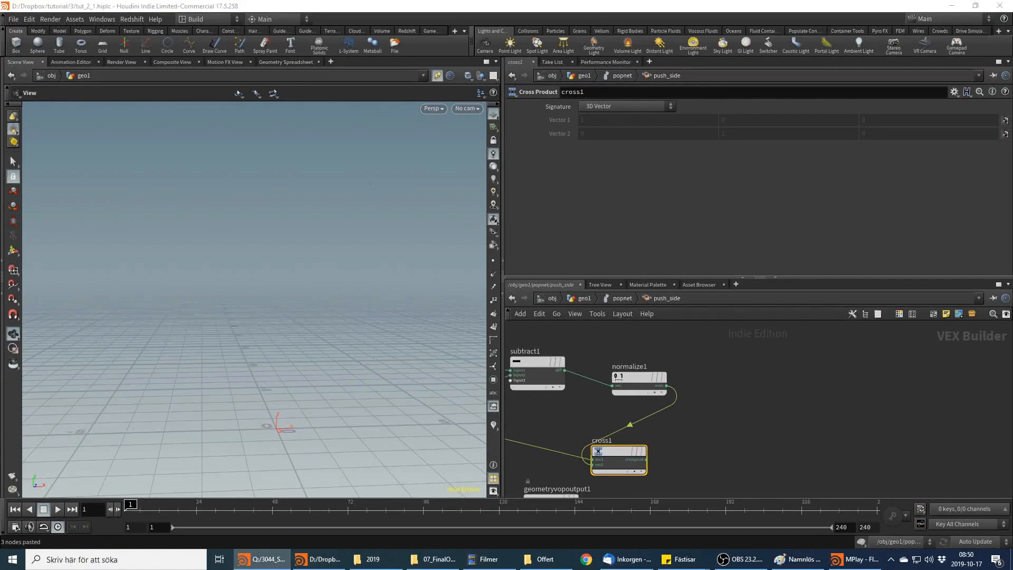
middle_drag(732, 370, 929, 396)
key(Tab)
mouse_move(940, 406)
click(913, 130)
click(953, 410)
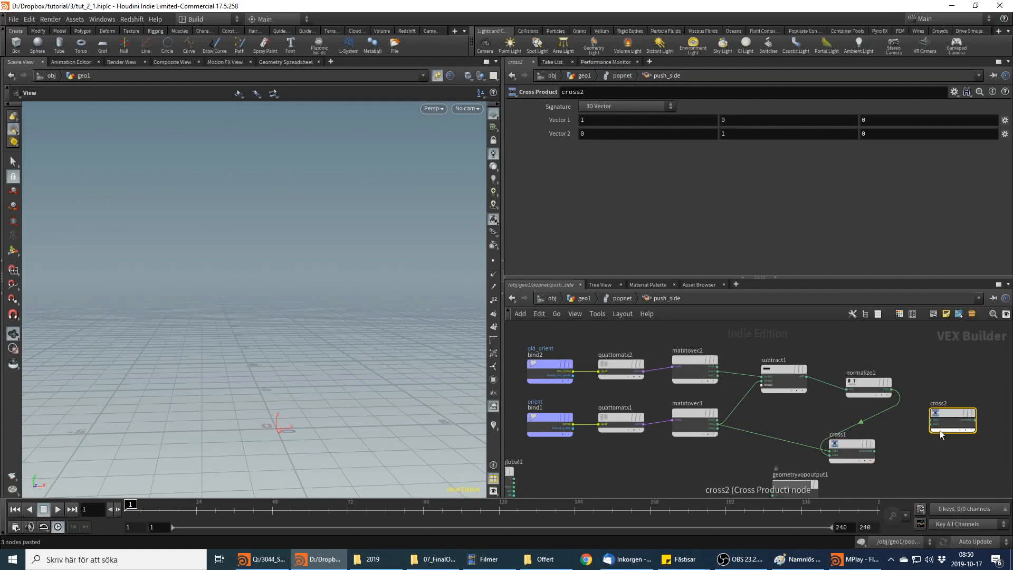
Wire row2 of matxtovec1 into cross2's first input and the output of cross1 into its second
scroll(899, 437, up, 2)
click(682, 421)
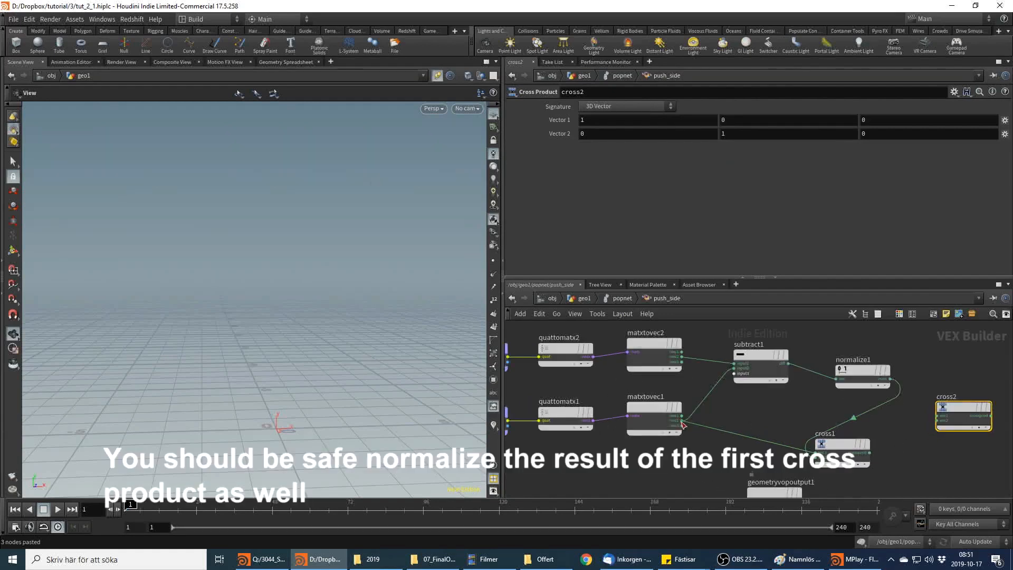
click(939, 417)
click(868, 455)
click(939, 420)
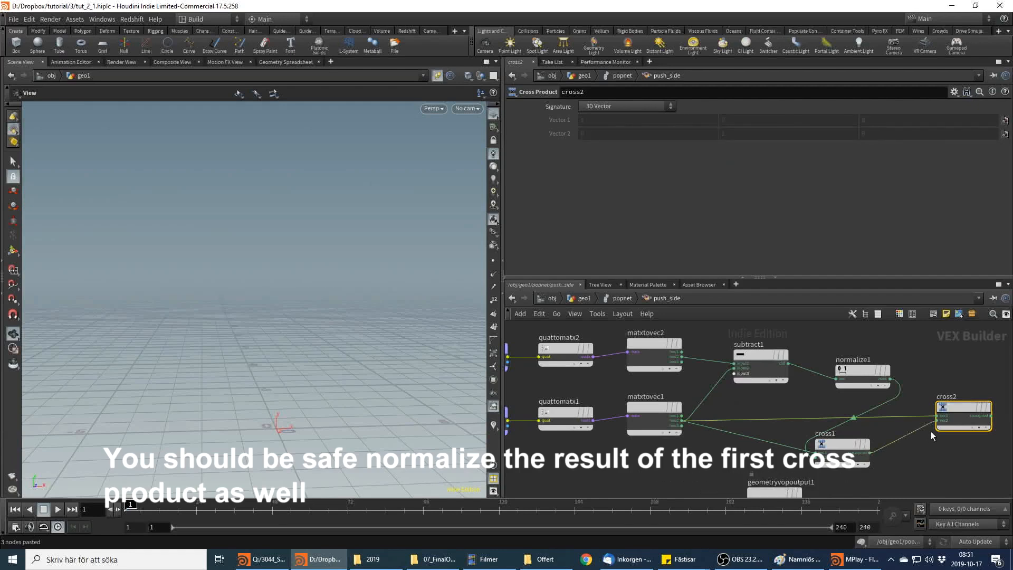
Add a Bind node connected to the output of cross2
middle_drag(931, 431, 837, 432)
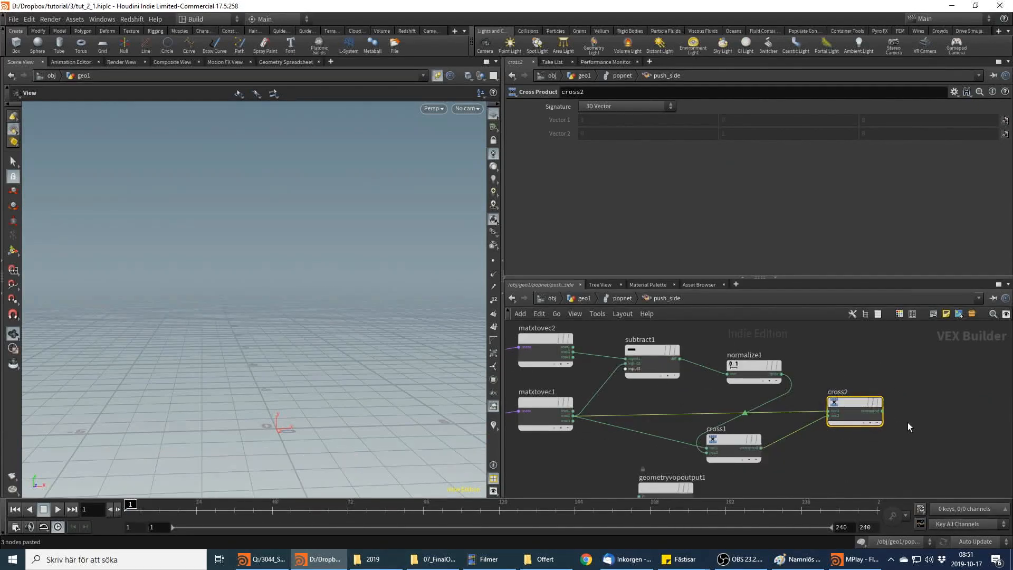
mouse_move(860, 402)
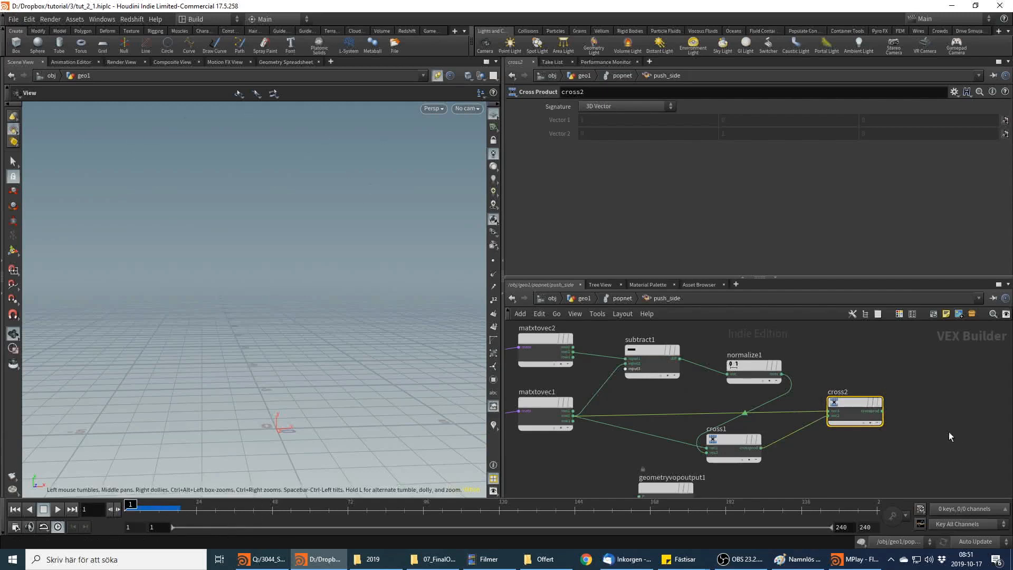
middle_drag(948, 432, 897, 458)
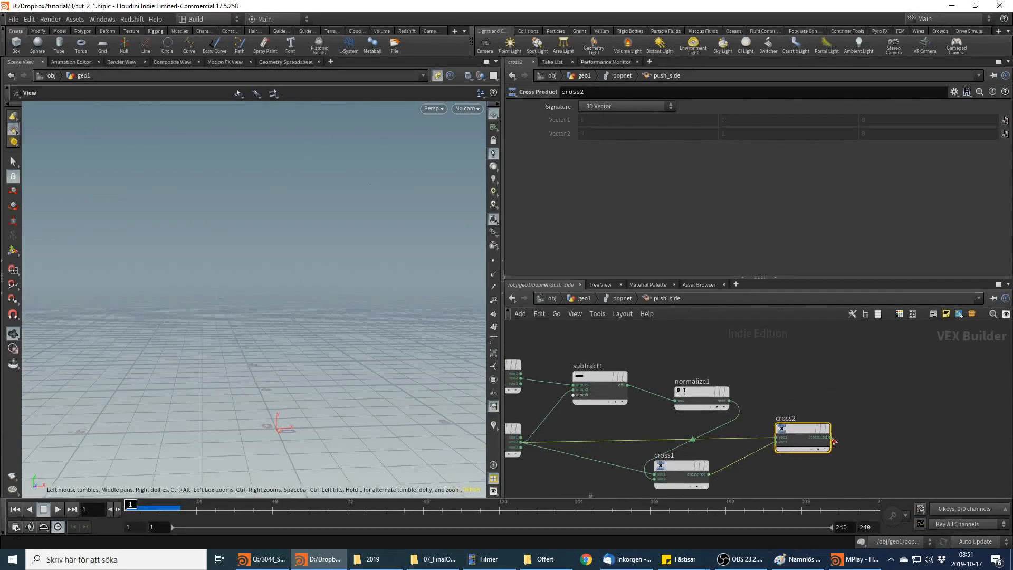
drag(831, 437, 945, 395)
text(bind)
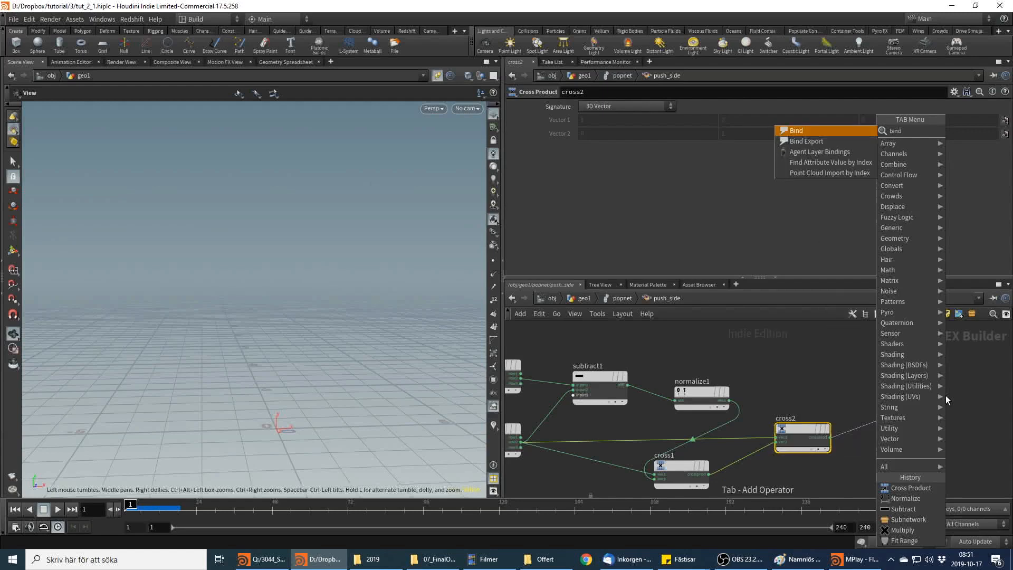
key(Return)
Name the new Bind node's attribute side_push and set its type to 3 Floats (vector)
double_click(655, 107)
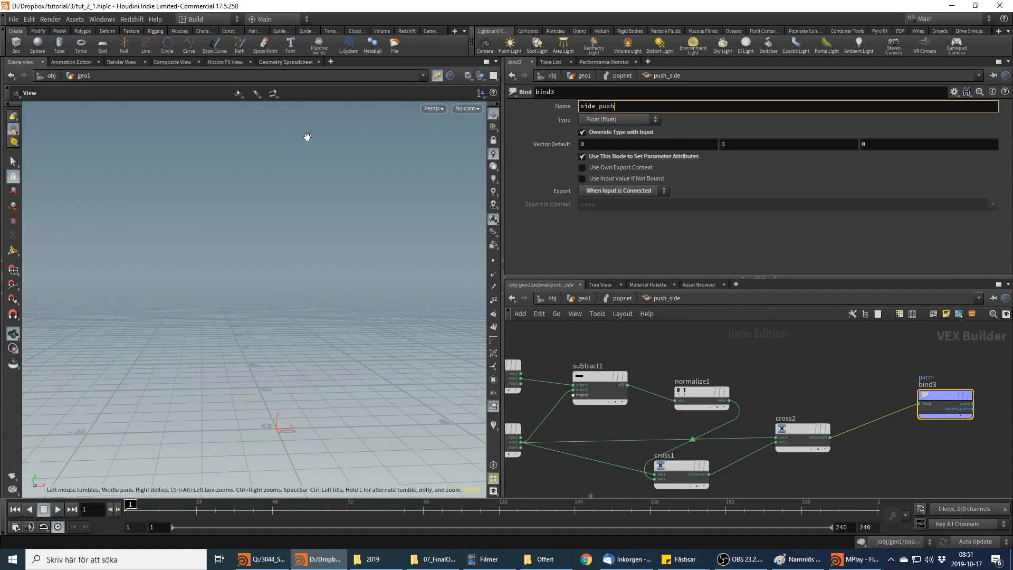
click(590, 120)
click(600, 194)
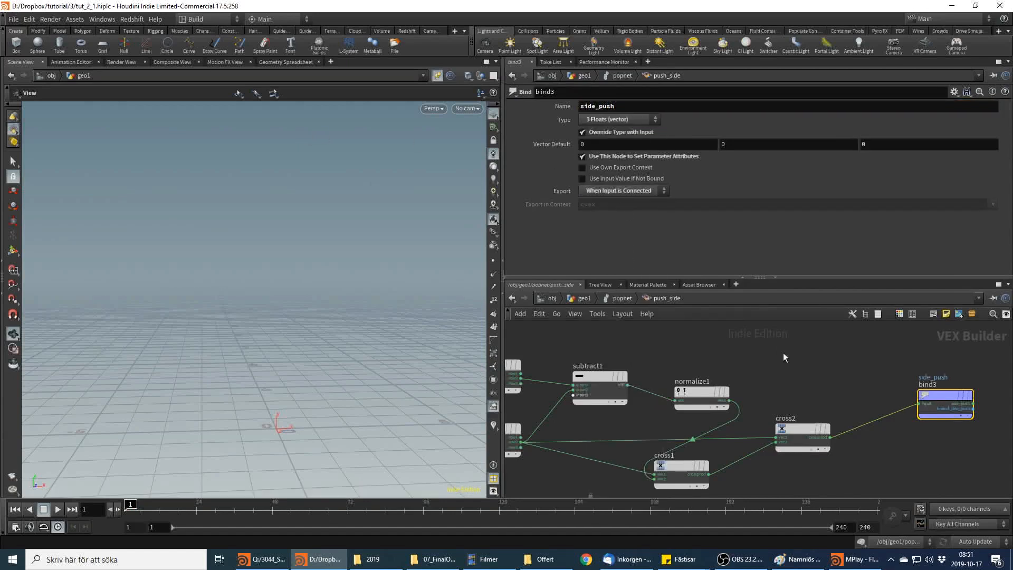
Create a scene-level Marker visualizer with side_push as both its name and label
click(494, 425)
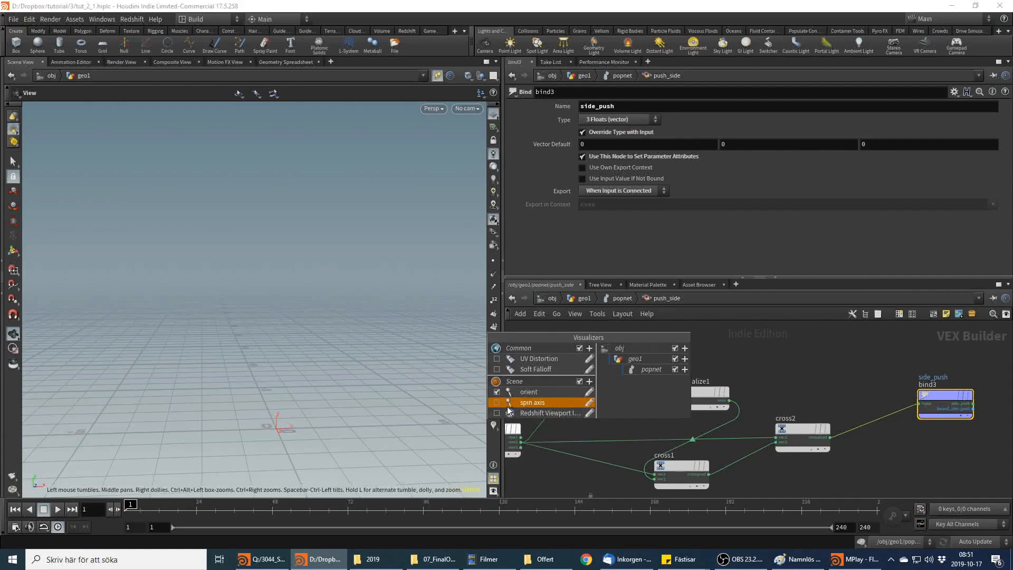
click(590, 382)
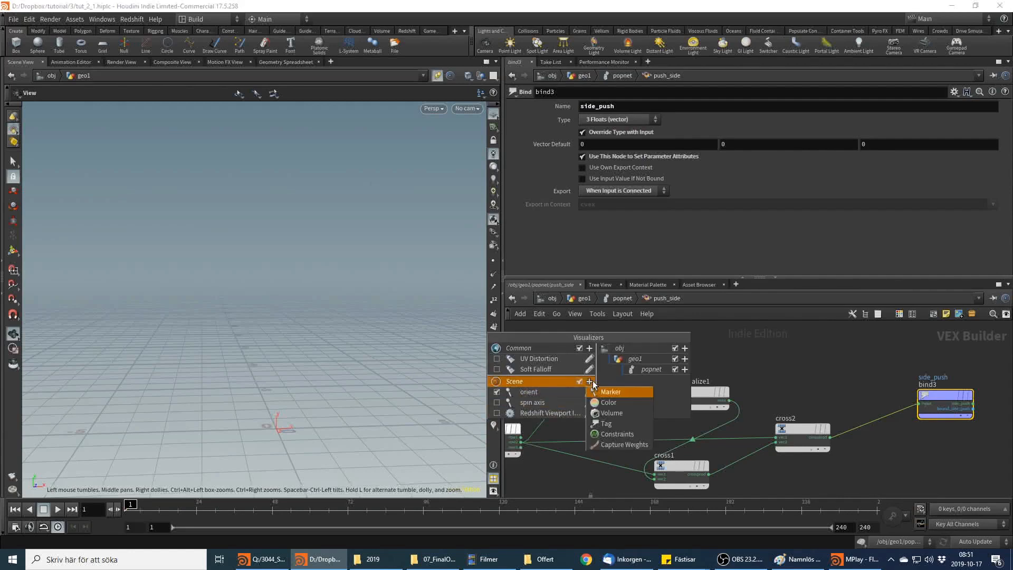
click(626, 394)
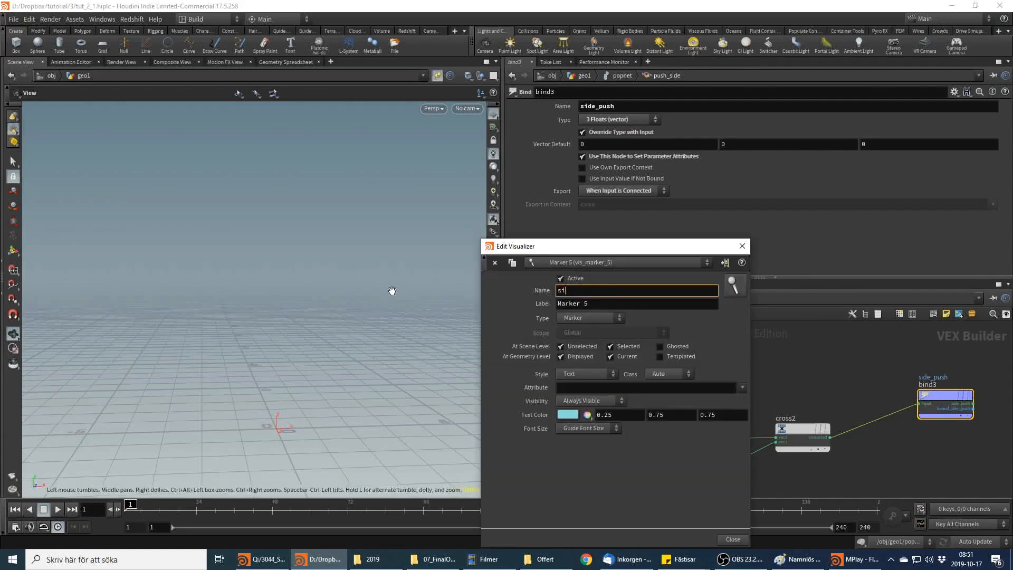
text(side_push)
key(Tab)
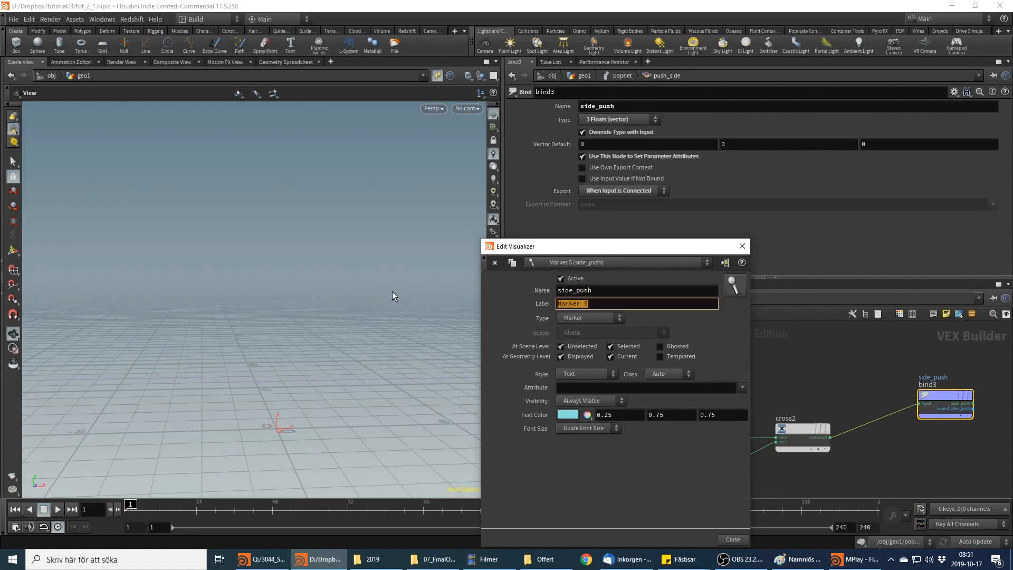
text(side_push)
Set the visualizer's attribute to side_push and its style to Vector
key(Tab)
text(side)
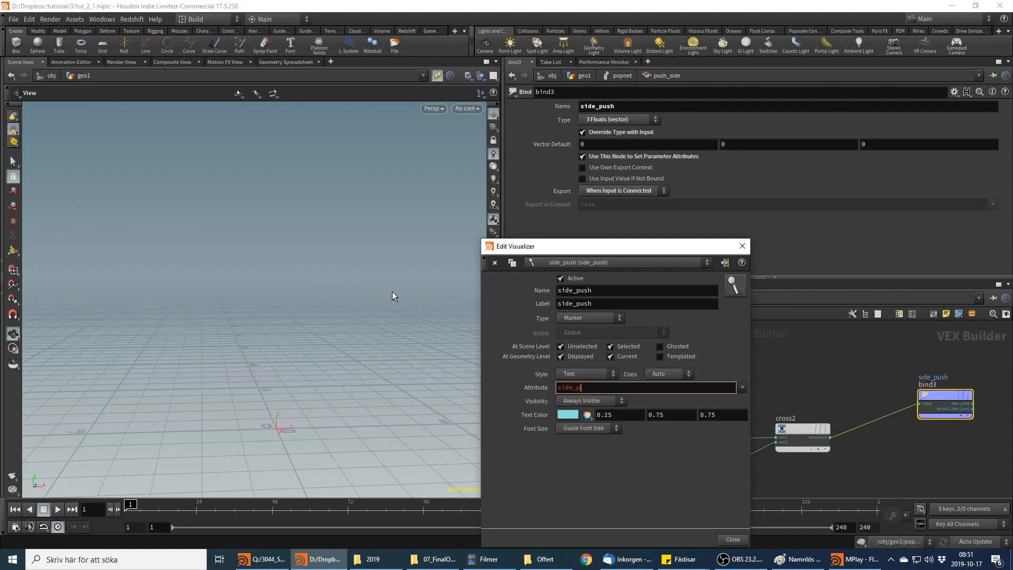
text(_push)
click(600, 375)
click(584, 435)
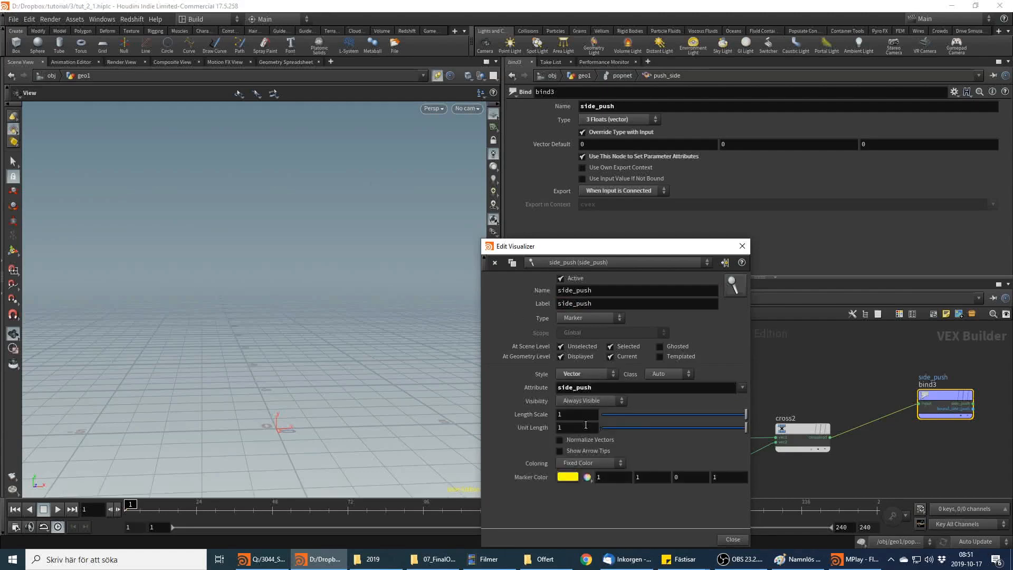
Close the visualizer settings, play the simulation and scrub it to frame 63 to check the particles
click(733, 540)
click(58, 509)
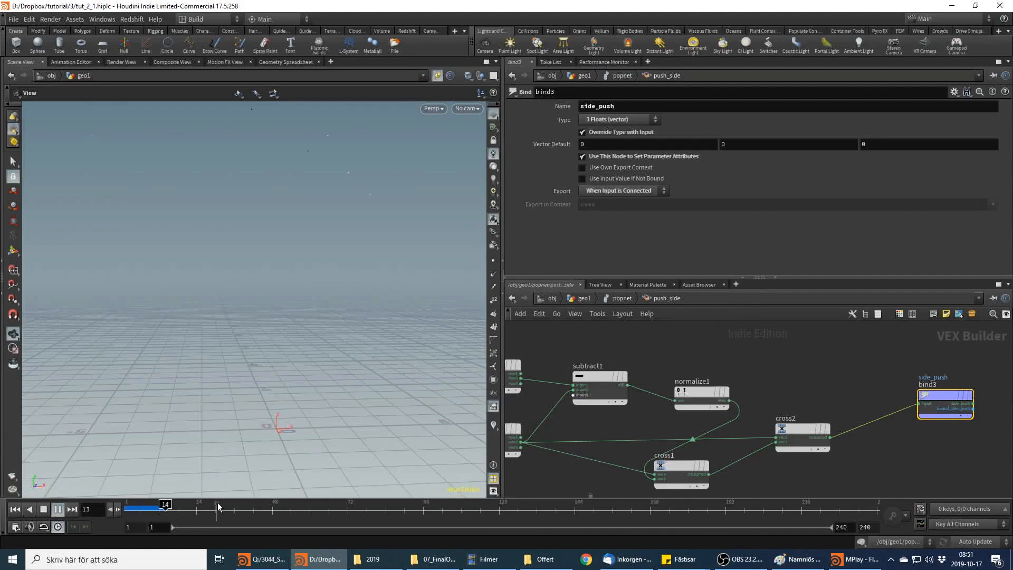
click(291, 508)
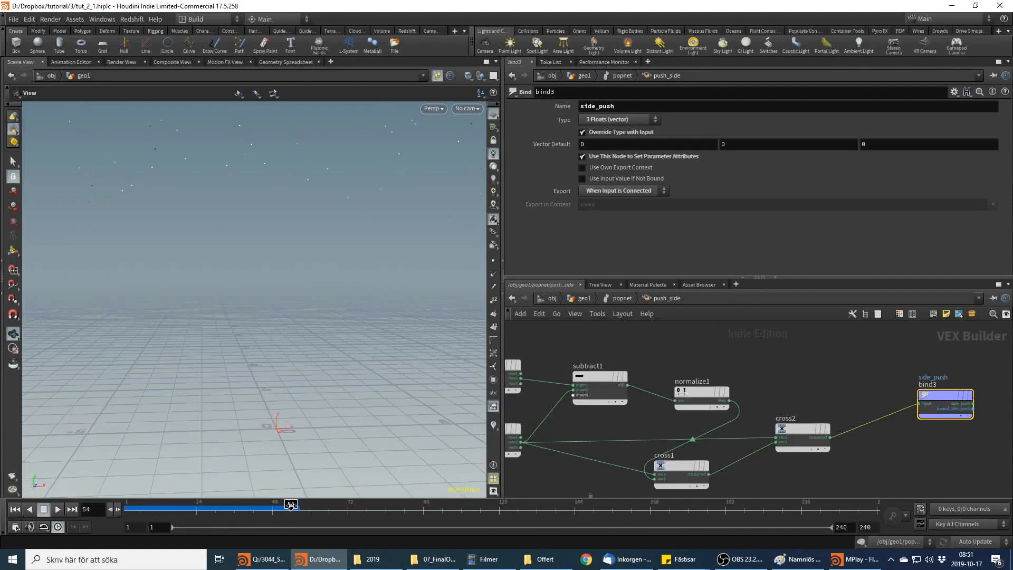
drag(304, 507, 319, 507)
Enable the viewport visualizers and hide the orientation axes so that only the side_push vectors are drawn
click(438, 76)
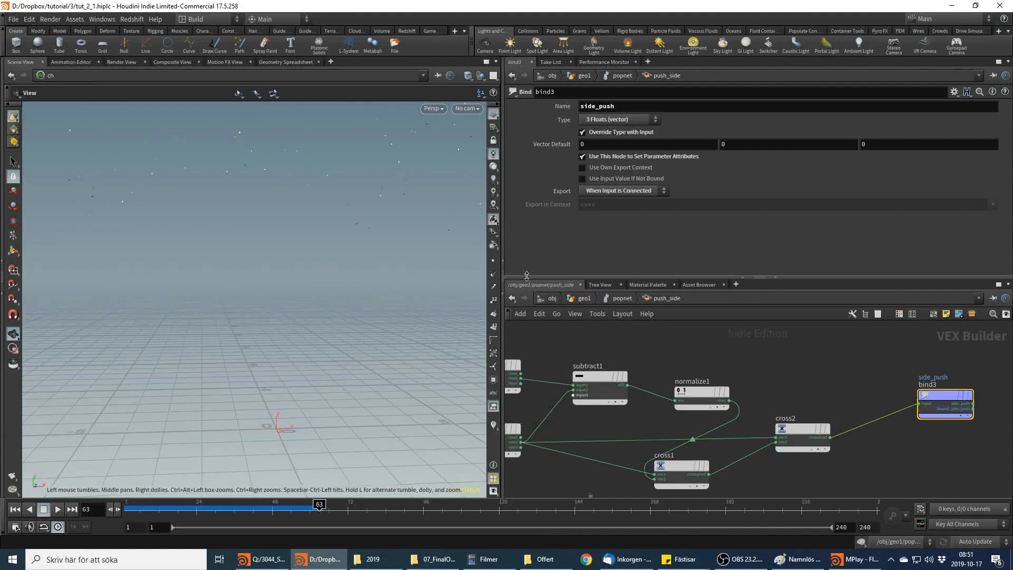
click(493, 426)
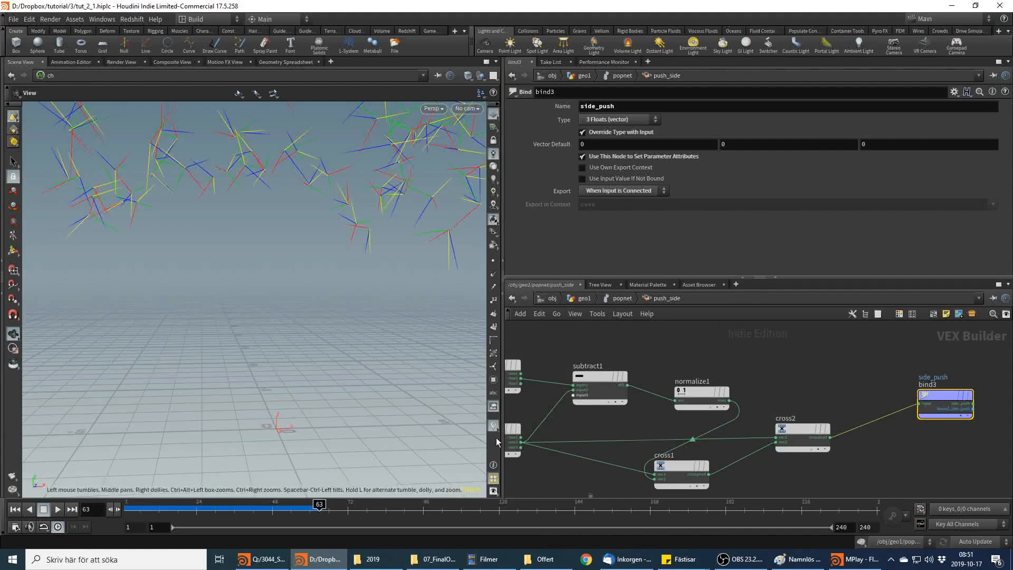
right_click(493, 426)
click(496, 381)
Scrub the simulation to inspect the side_push vectors on the points, and on the copied boxes in geo1 up to frame 142
click(172, 505)
mouse_move(171, 506)
mouse_down()
mouse_move(533, 523)
mouse_move(156, 509)
mouse_up()
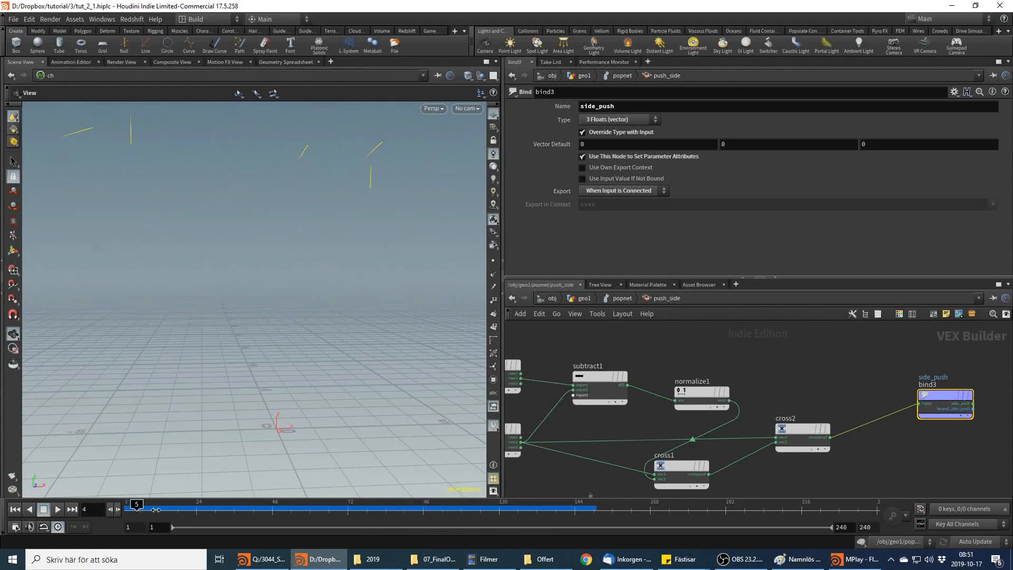
drag(388, 515, 423, 505)
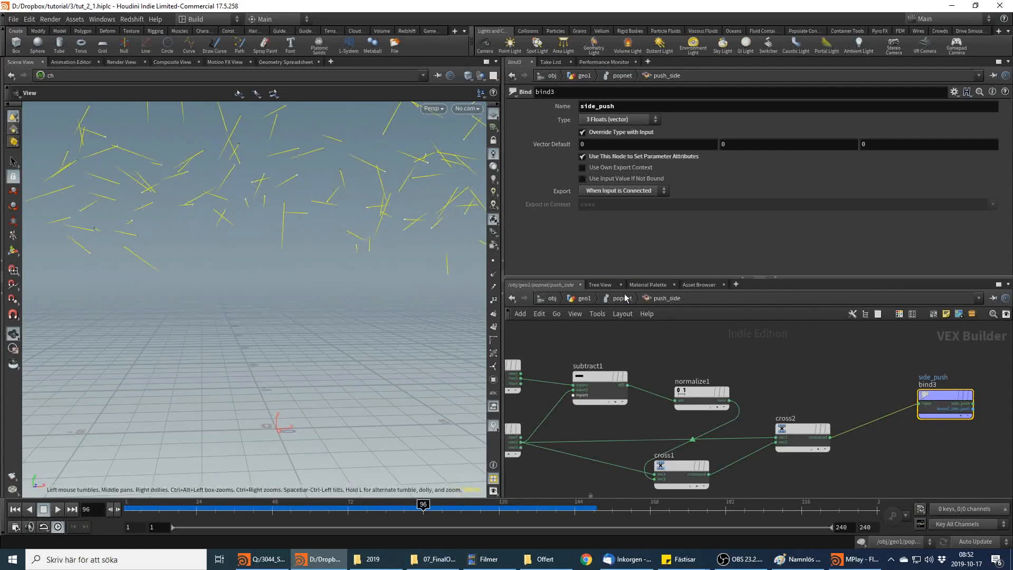
click(581, 299)
click(668, 449)
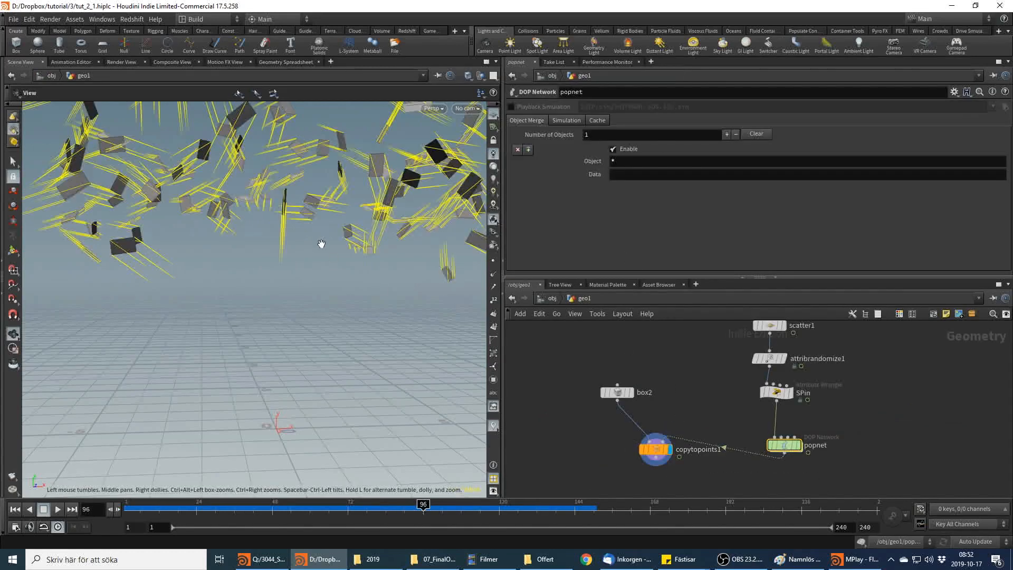
drag(278, 512, 499, 536)
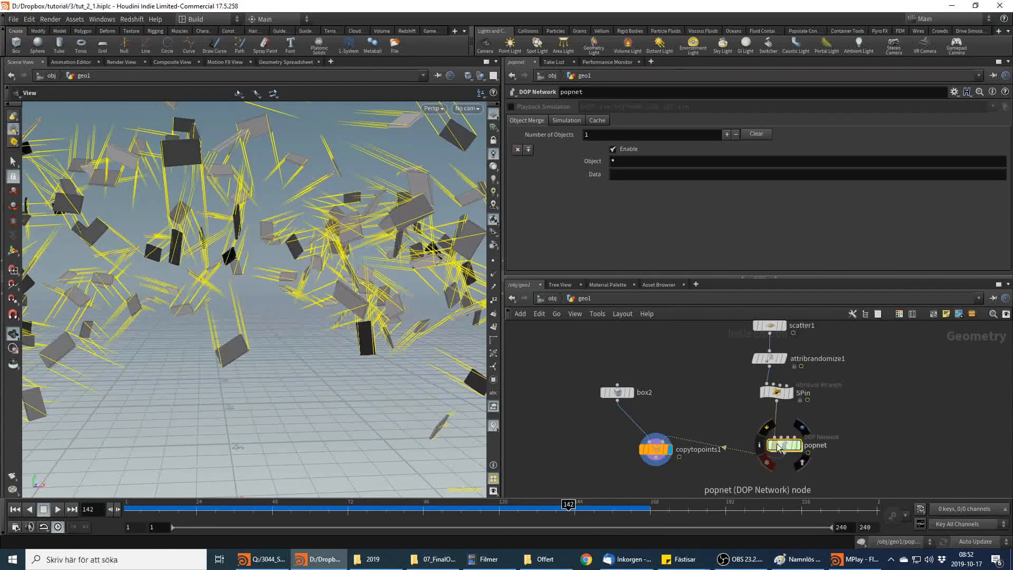
Inside push_side, swap subtract1's inputs so matxtovec1 feeds the first input and matxtovec2 feeds the second
double_click(785, 445)
double_click(955, 381)
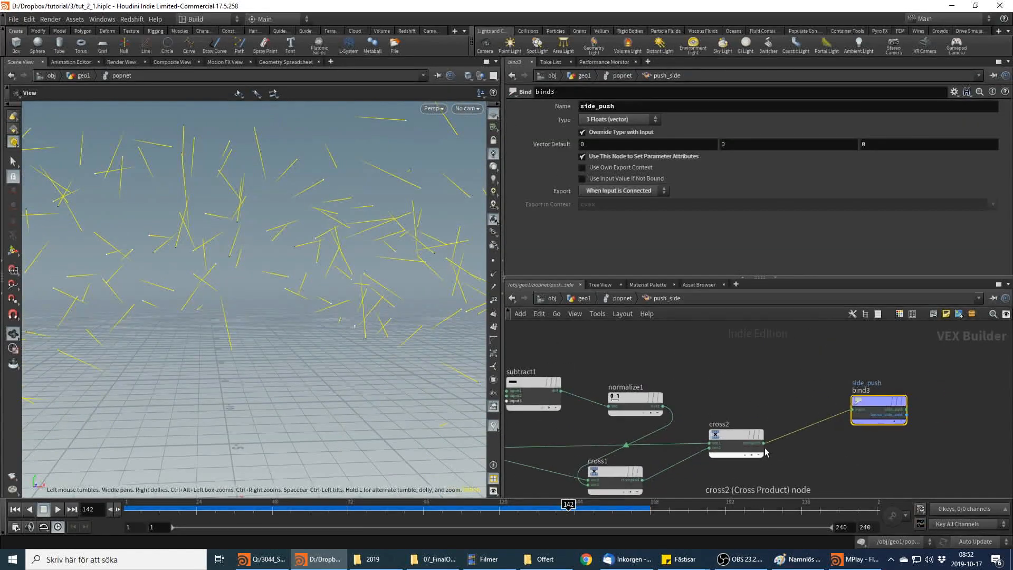
middle_drag(544, 412, 705, 376)
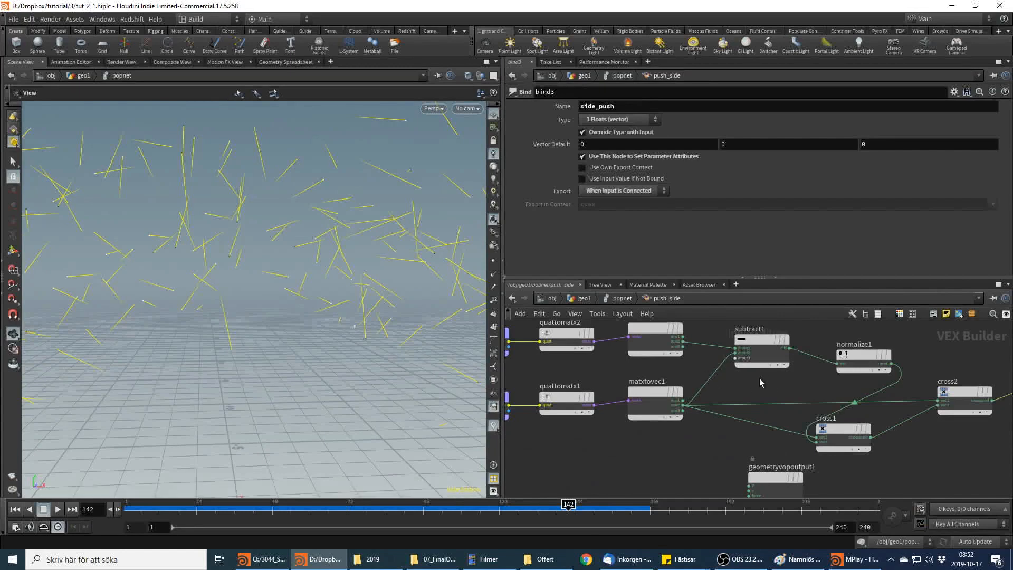
click(684, 405)
click(744, 344)
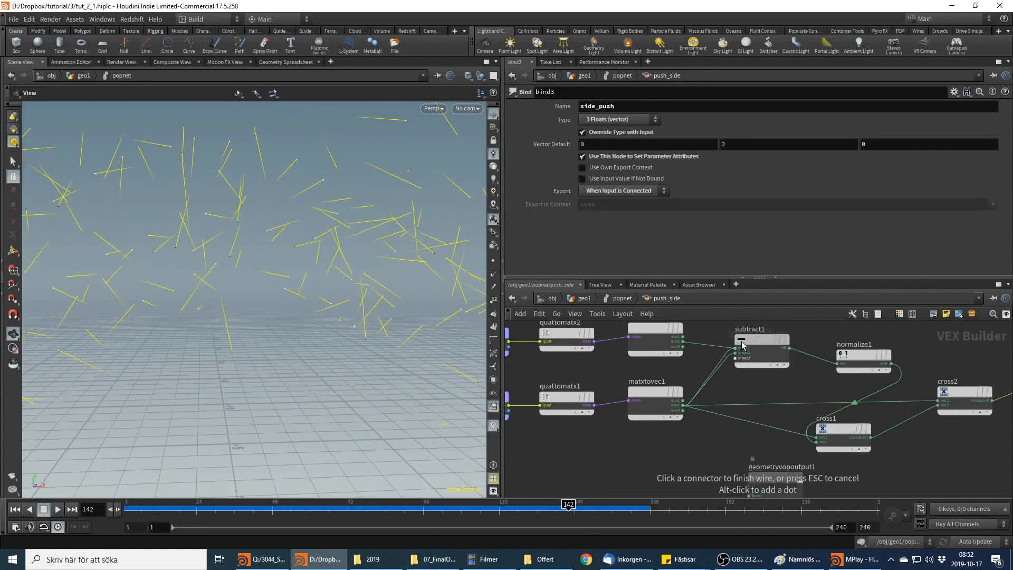
click(684, 336)
click(737, 349)
click(684, 342)
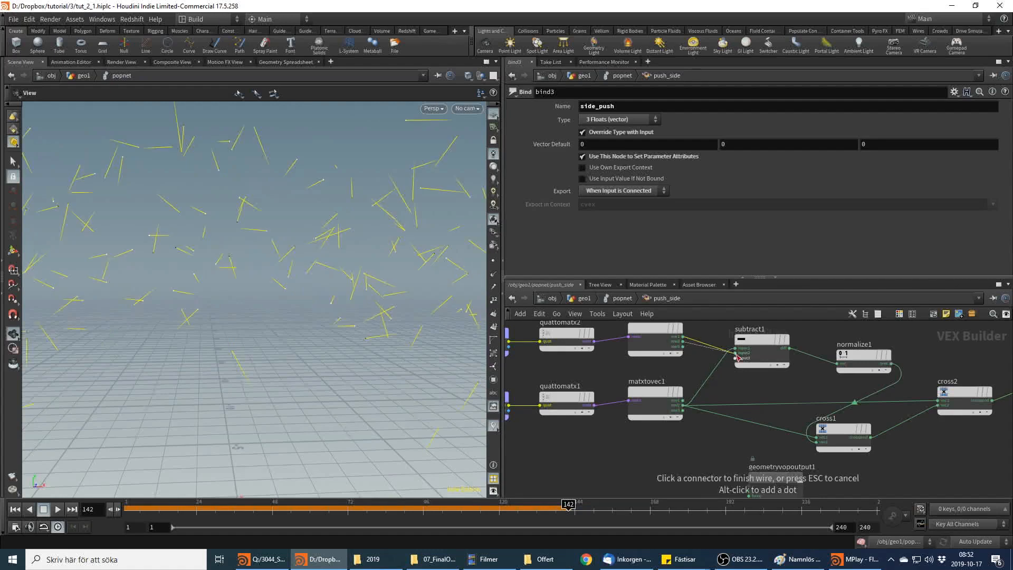
click(736, 353)
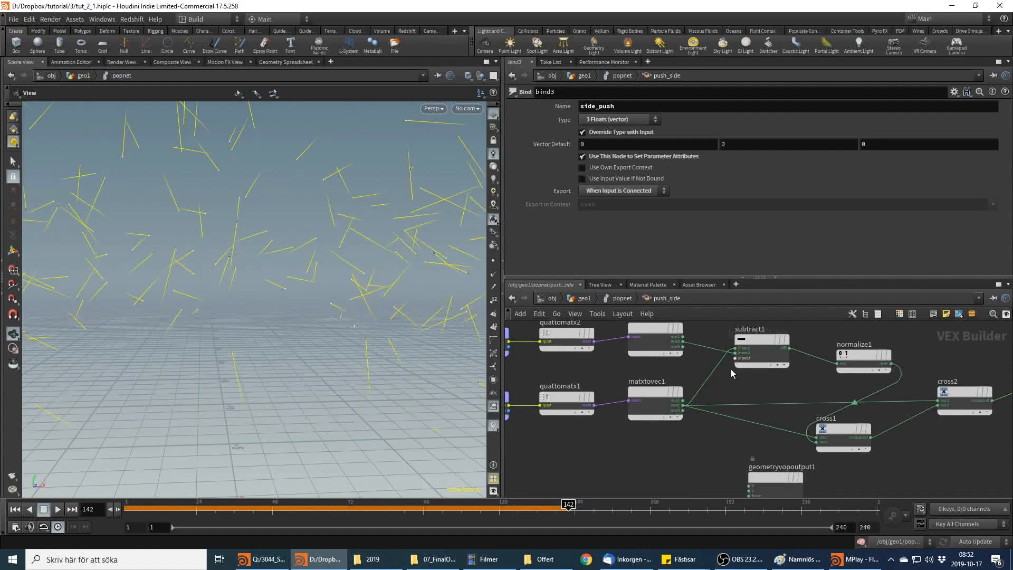
Return to geo1 and scrub the simulation back to frame 1 to examine the vectors on the boxes
click(622, 298)
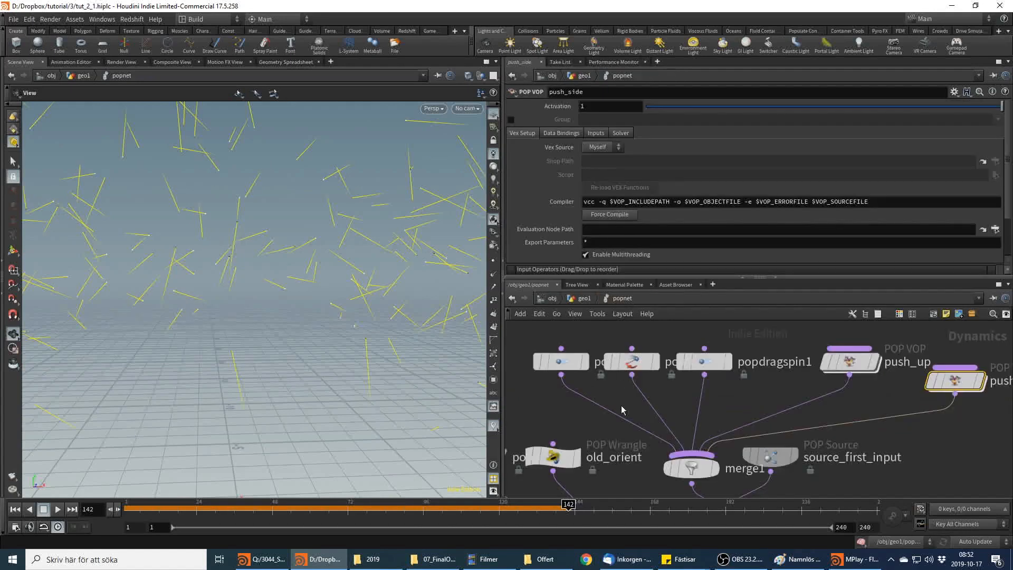
click(584, 299)
drag(235, 505, 127, 506)
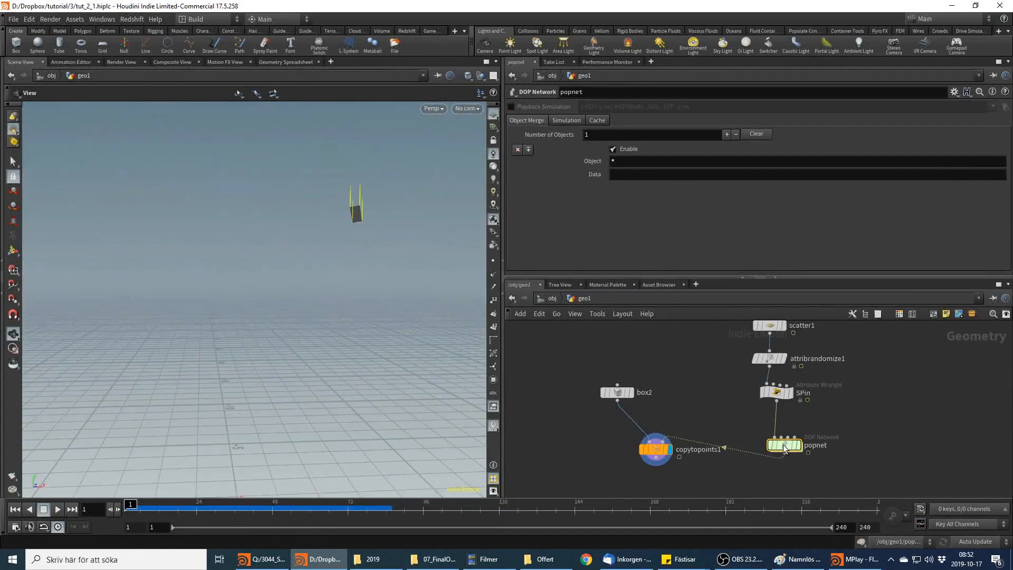
Restore subtract1's wiring in push_side, with matxtovec2 in the first input and matxtovec1 in the second
double_click(784, 449)
double_click(871, 363)
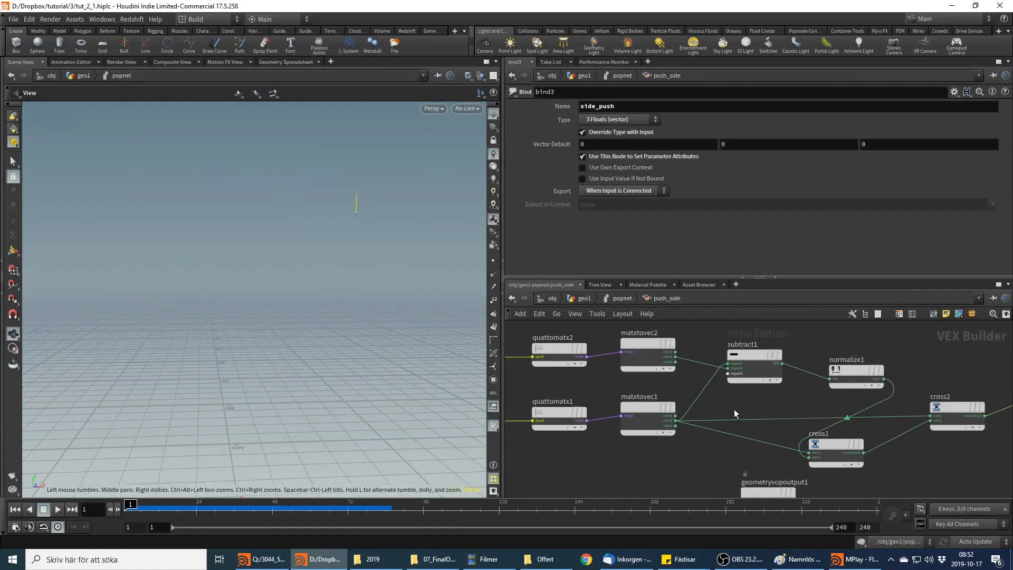
click(676, 361)
click(728, 367)
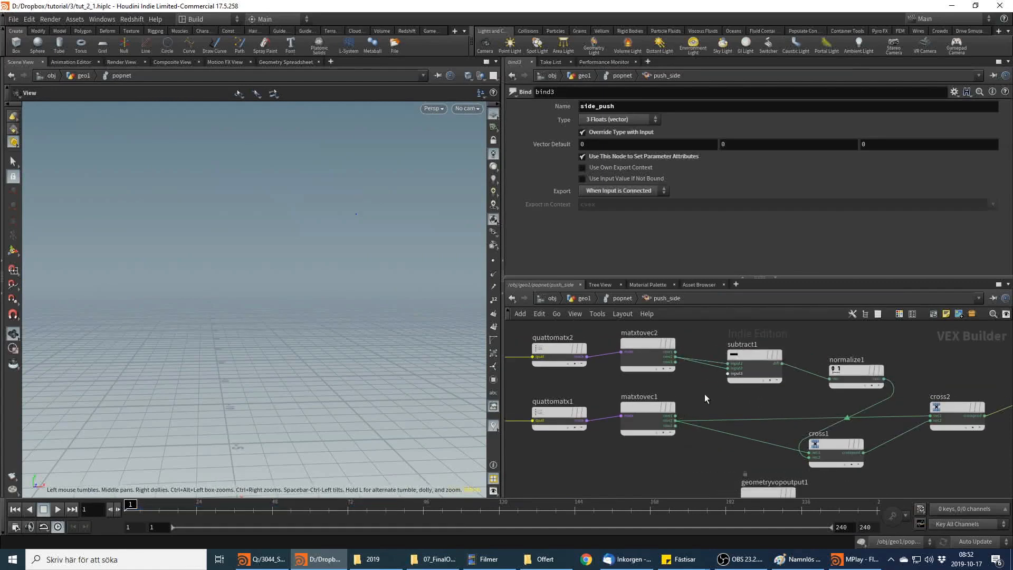
click(675, 421)
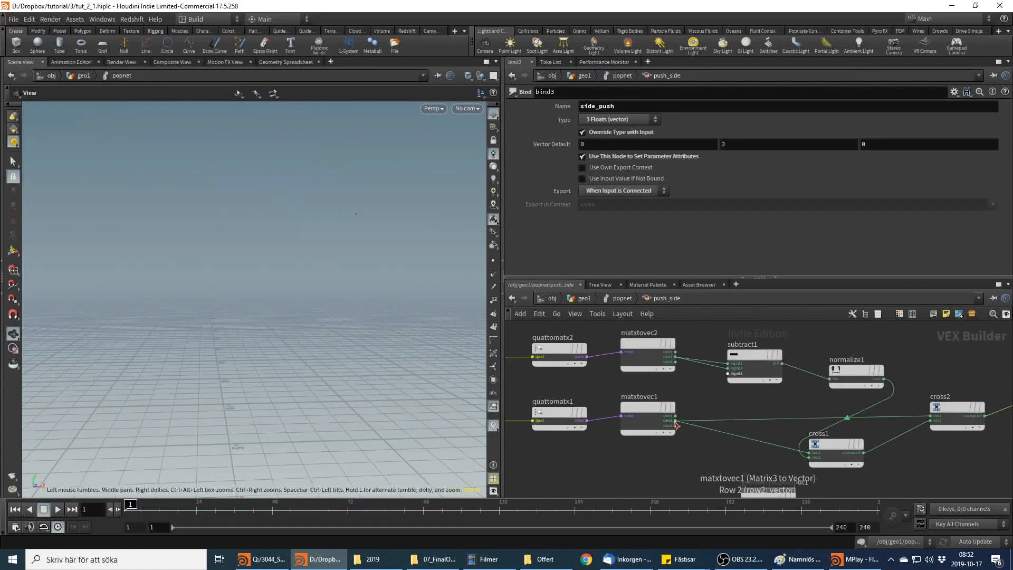
click(728, 373)
Insert a Negate node on the wire between cross2 and the side_push Bind node
middle_drag(977, 412, 850, 418)
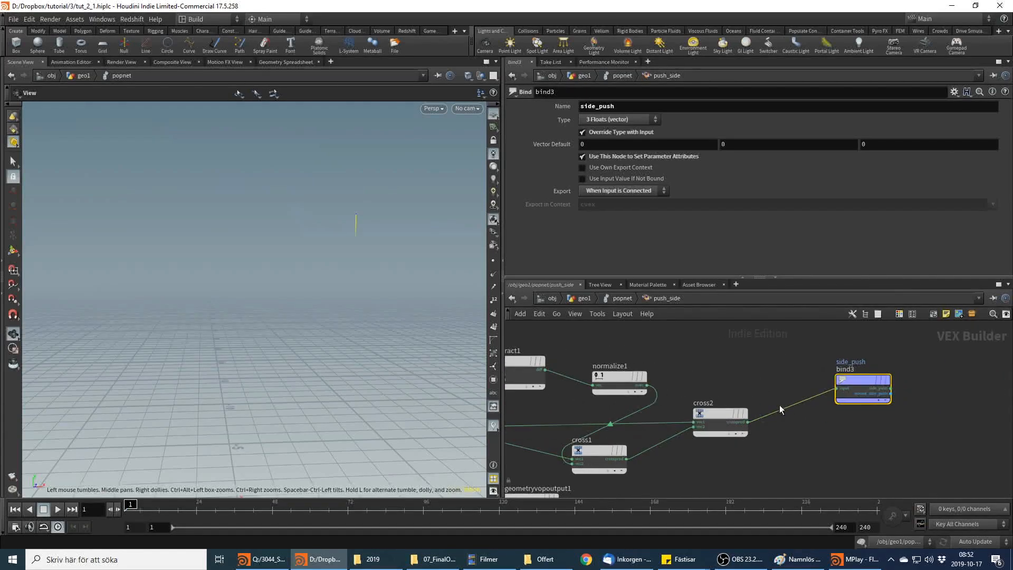
key(Tab)
text(negate)
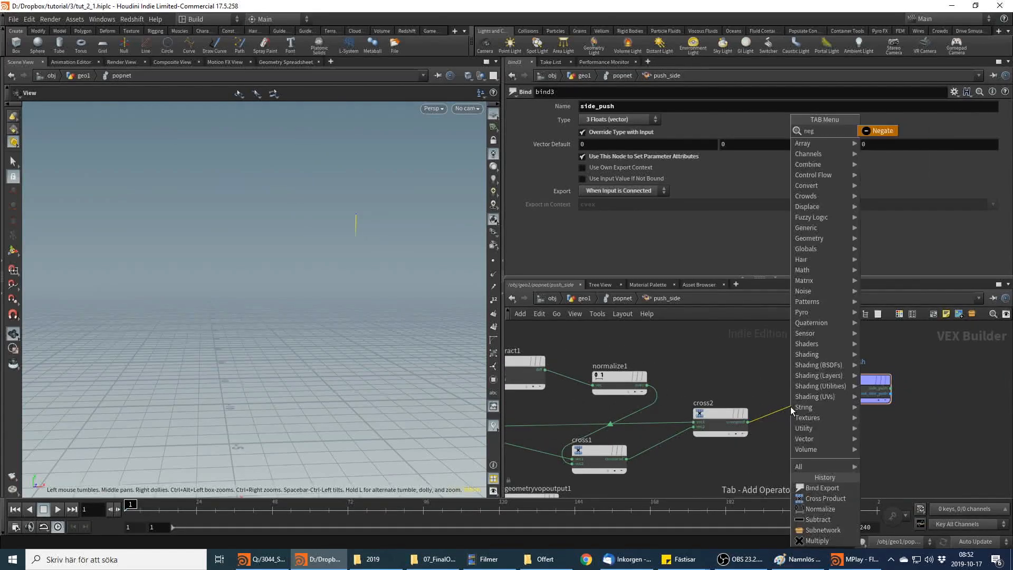
key(Return)
click(791, 407)
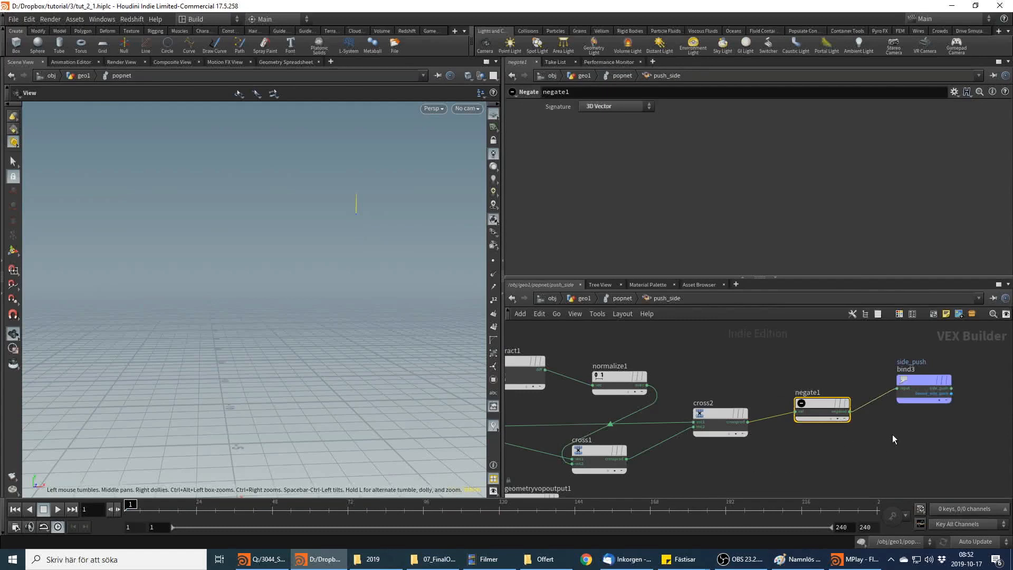
Add a Multiply Constant node fed by negate1's output
click(267, 559)
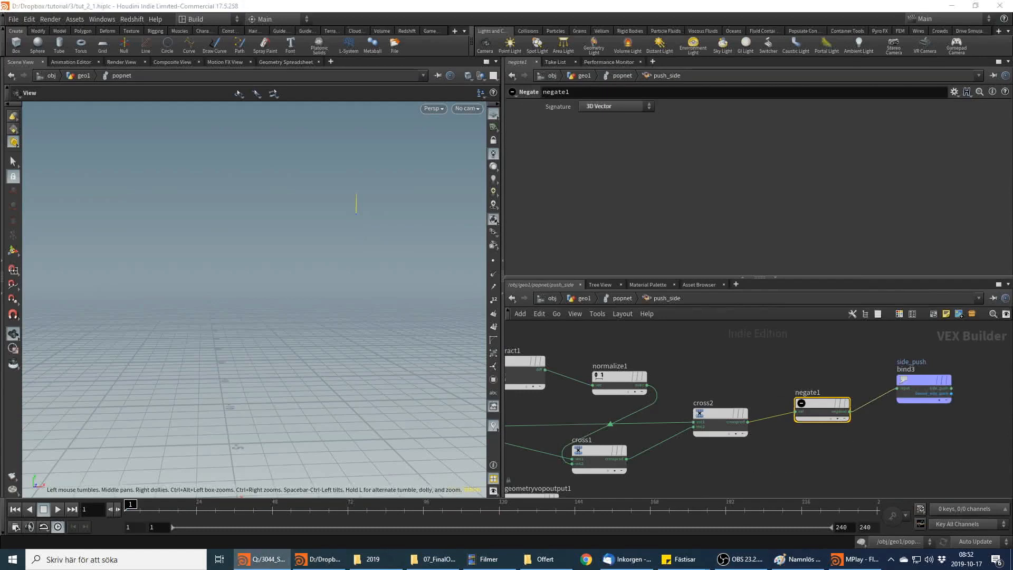
middle_drag(986, 435, 969, 405)
key(Tab)
text(mu)
key(Down)
key(Down)
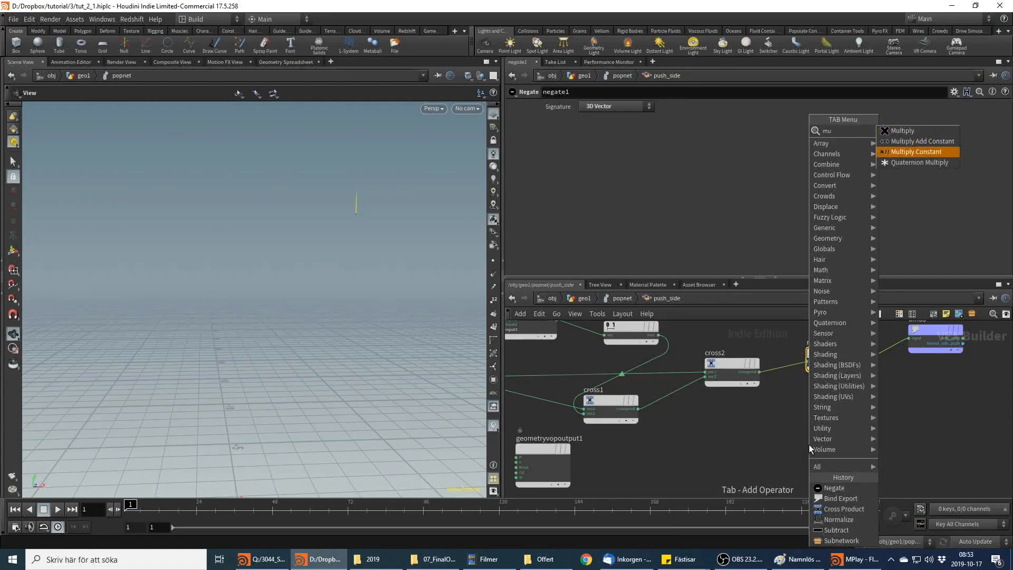
key(Return)
click(809, 444)
key(h)
Tidy the network by shifting cross1, normalize1 and mulconst1, and place geometryvopoutput1 beyond the side_push Bind node
drag(748, 450, 712, 443)
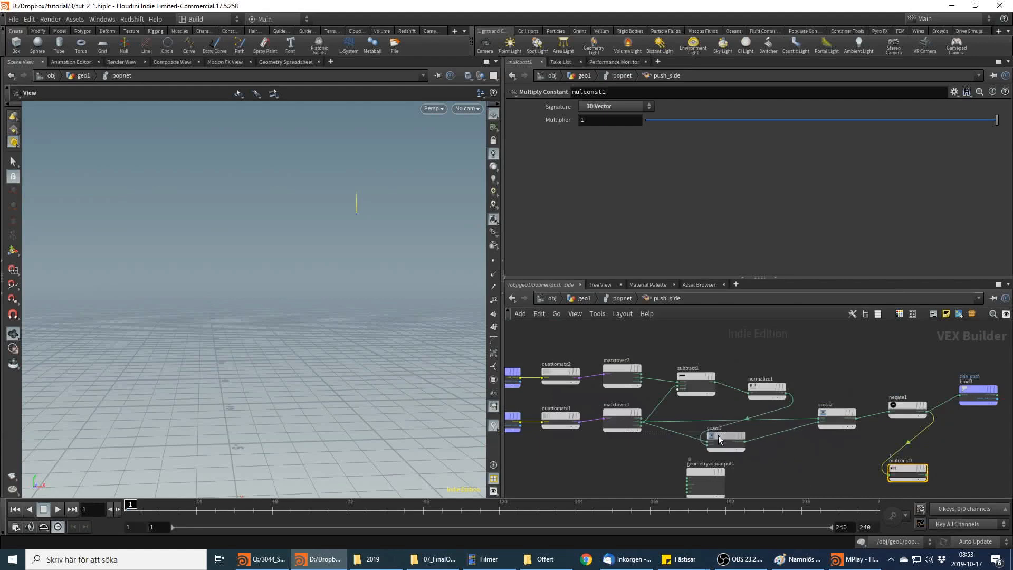
drag(763, 389, 755, 378)
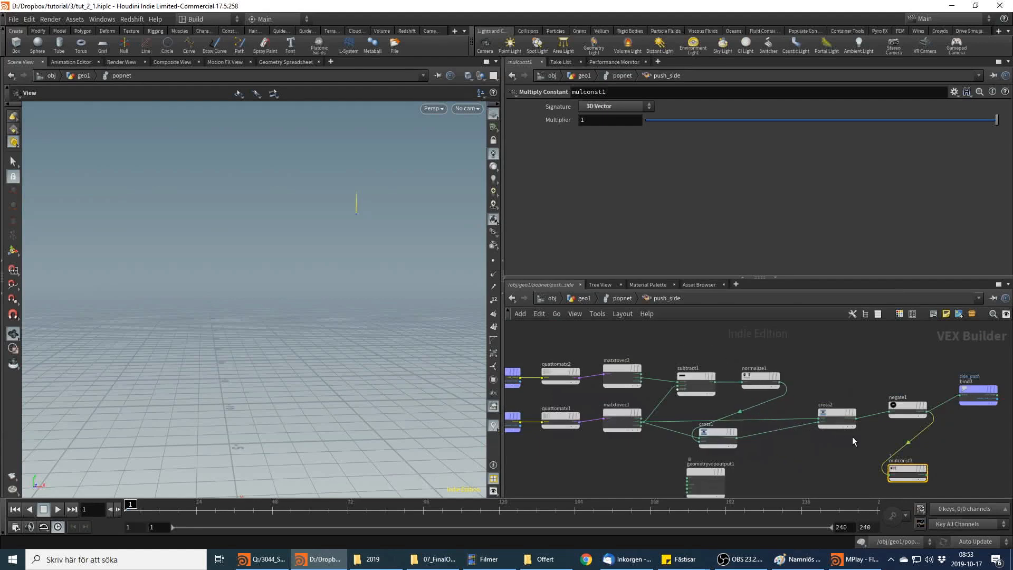
middle_drag(853, 436, 808, 383)
key(alt+Tab)
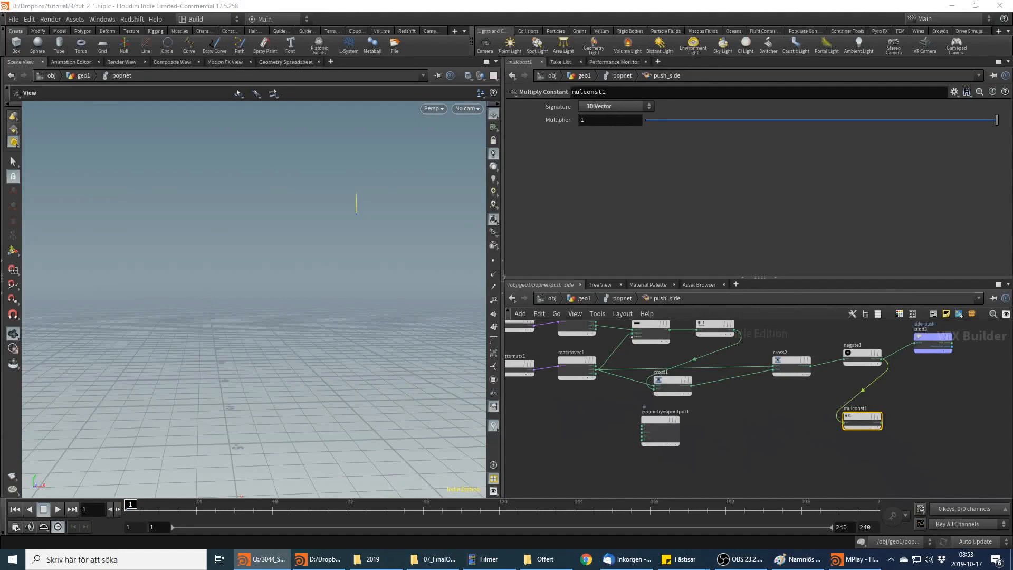
click(878, 414)
drag(878, 412, 925, 381)
mouse_move(653, 422)
drag(653, 420, 976, 453)
scroll(704, 454, down, 5)
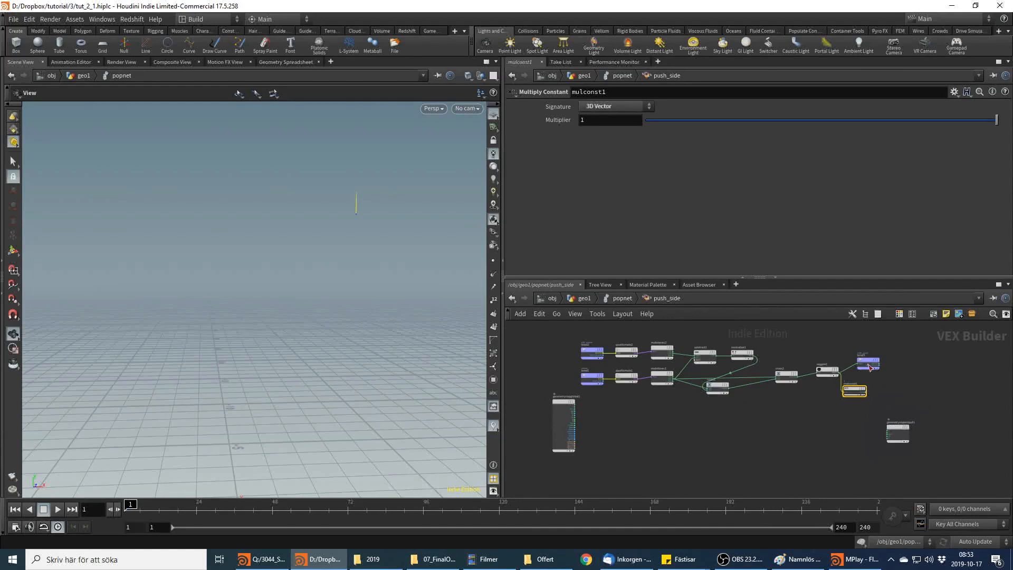
Try to align all the connected nodes, and undo the alignment
drag(835, 362, 595, 404)
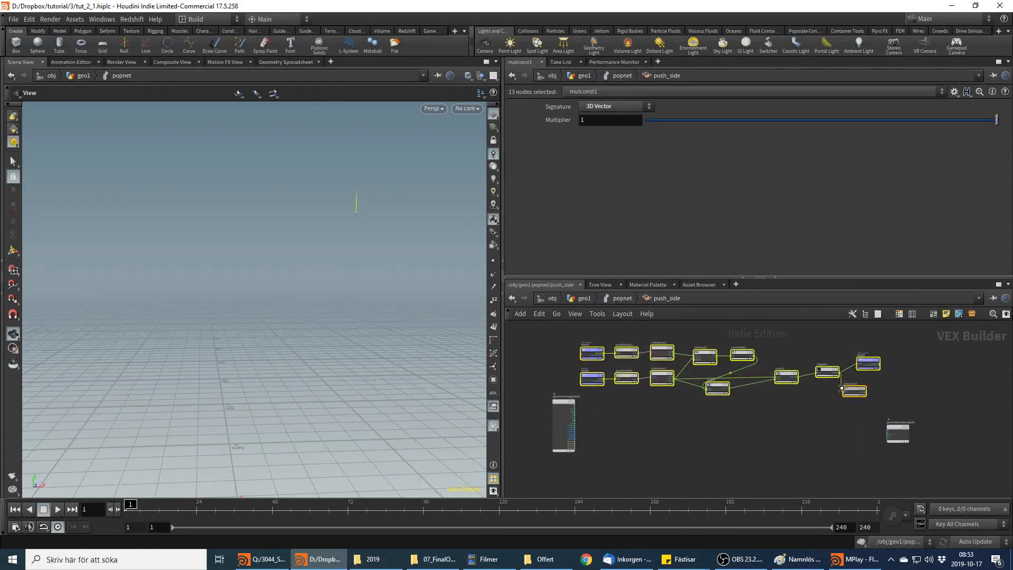
key(l)
key(ctrl+z)
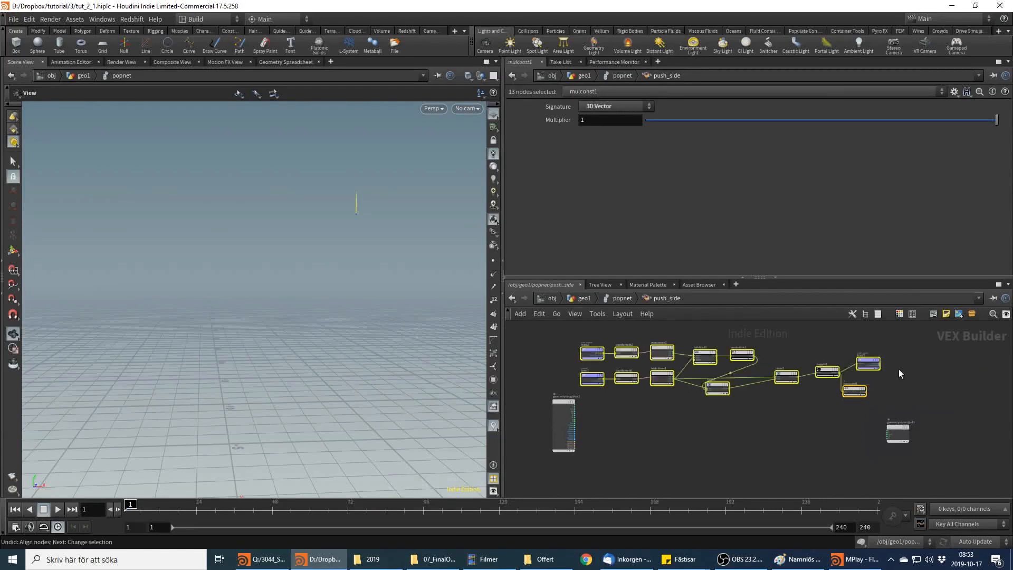
Move mulconst1 directly below the side_push Bind node
click(868, 388)
drag(869, 389, 878, 388)
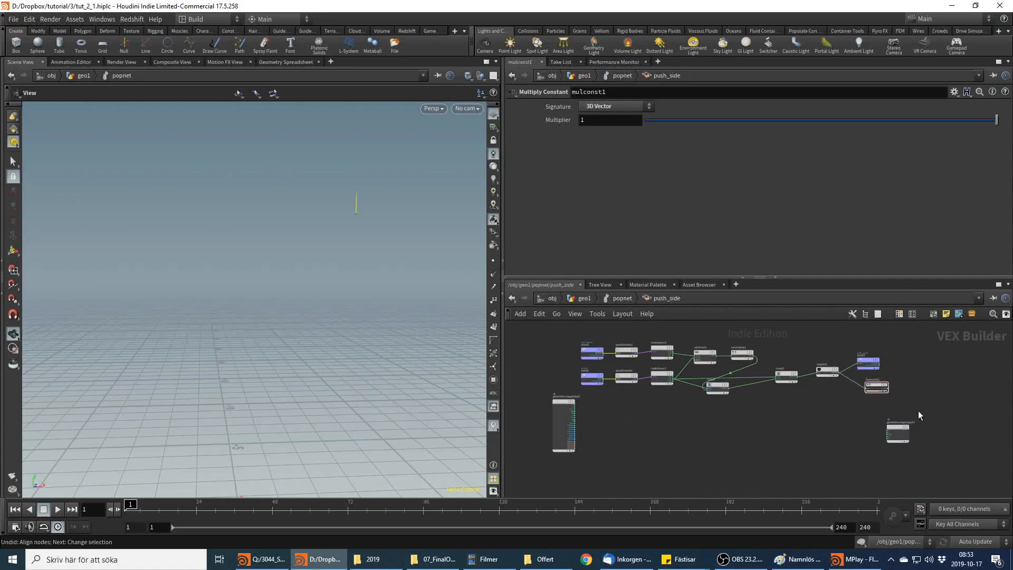
click(263, 559)
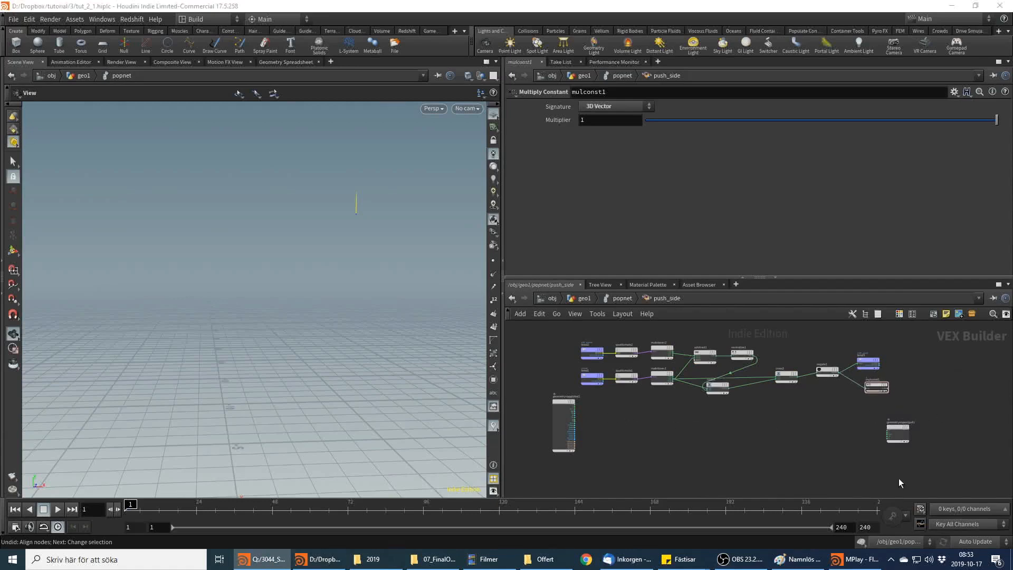
Add an unconnected Bind node in the empty space beside the geometry globals node
scroll(606, 413, up, 2)
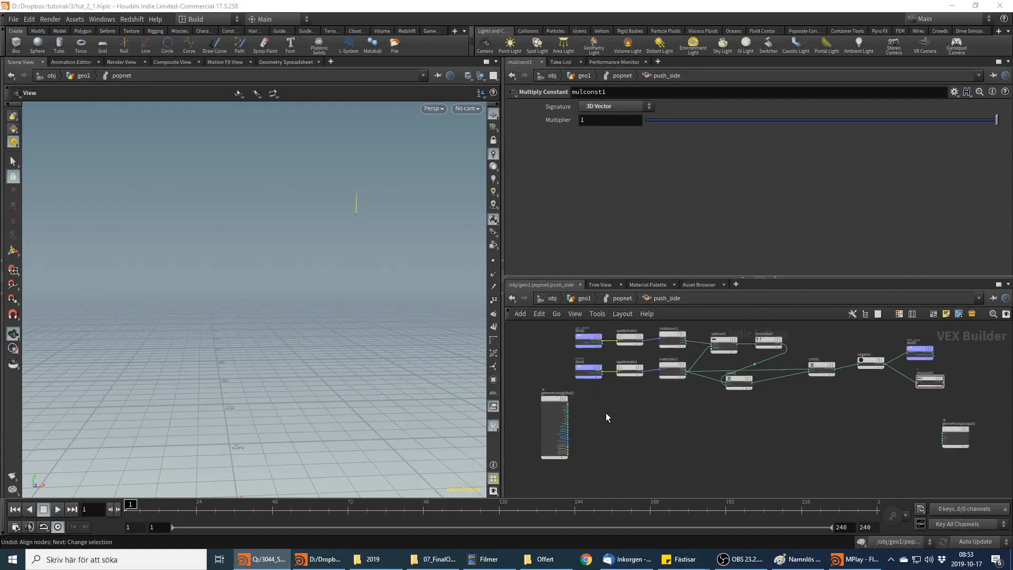
key(Tab)
text(bon)
key(BackSpace)
key(BackSpace)
key(BackSpace)
text(bin)
key(Return)
click(638, 419)
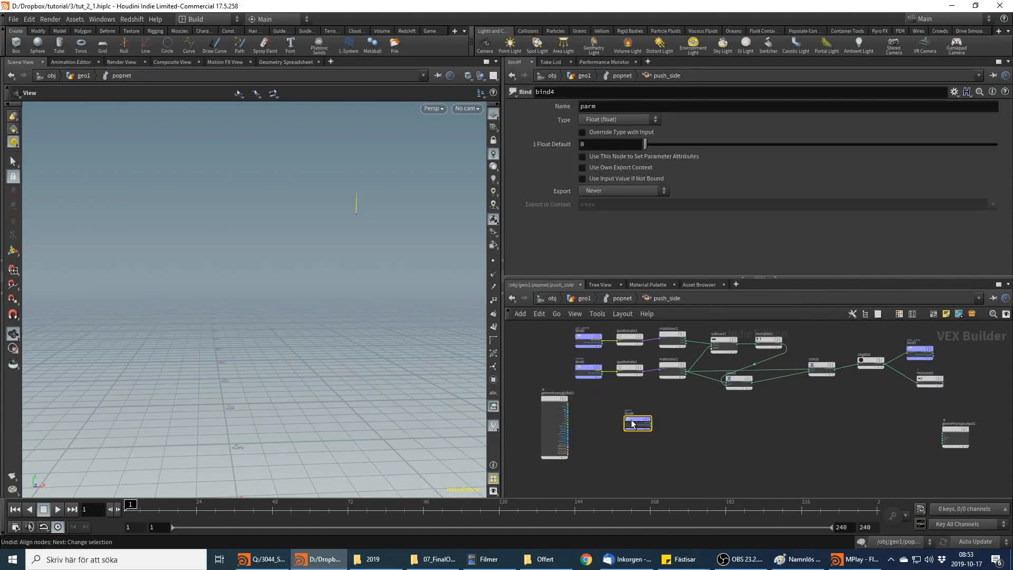
Save the scene and set the new Bind node's attribute name to dot
key(ctrl+s)
drag(612, 109, 502, 115)
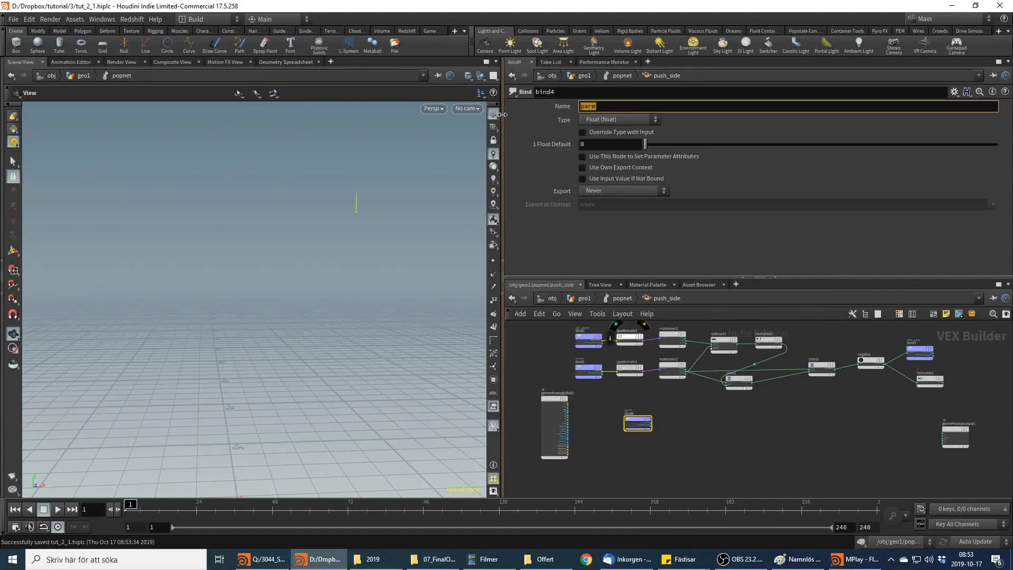
key(Return)
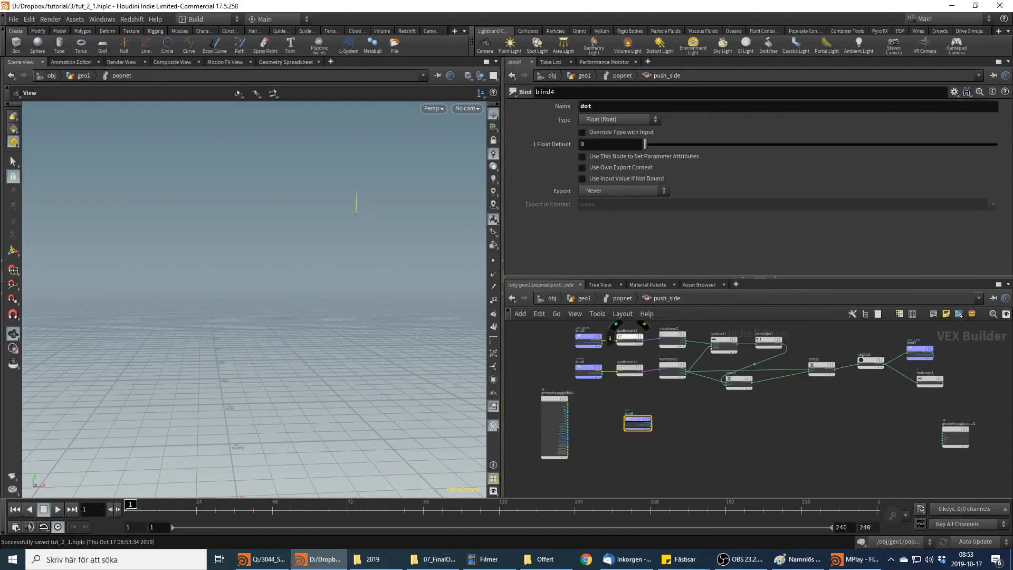
key(alt+Tab)
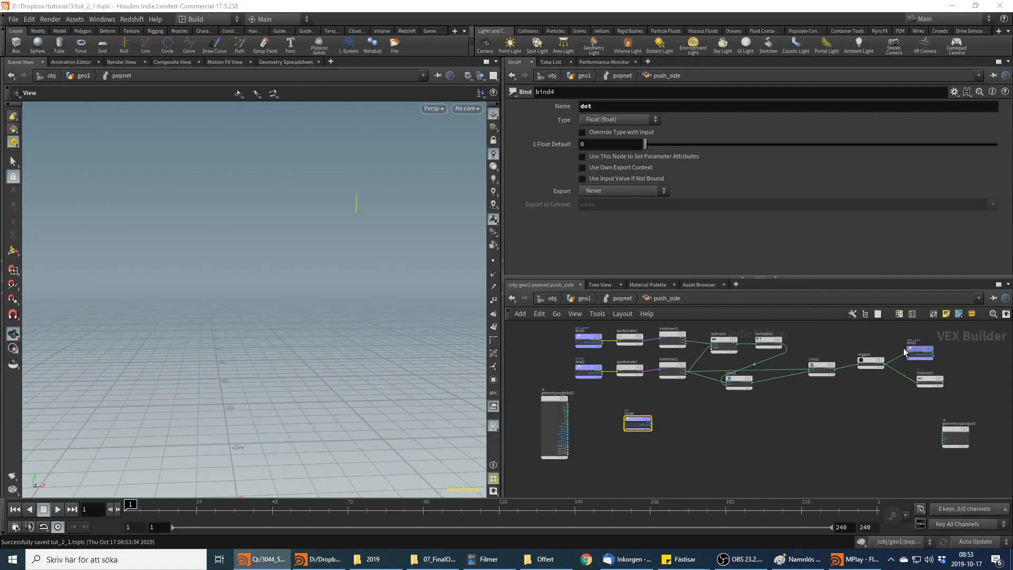
scroll(663, 425, up, 3)
click(648, 423)
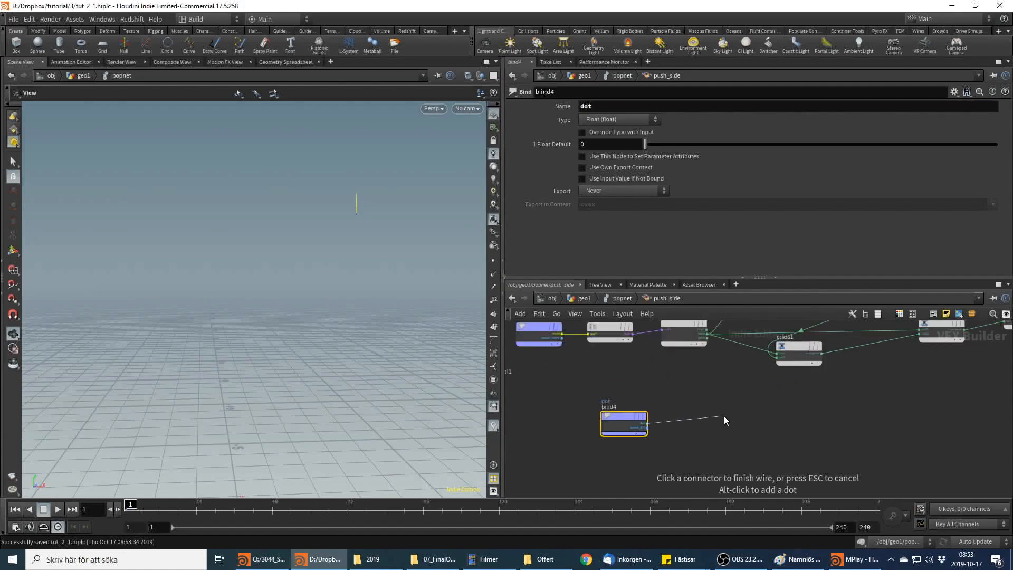
key(Tab)
key(Escape)
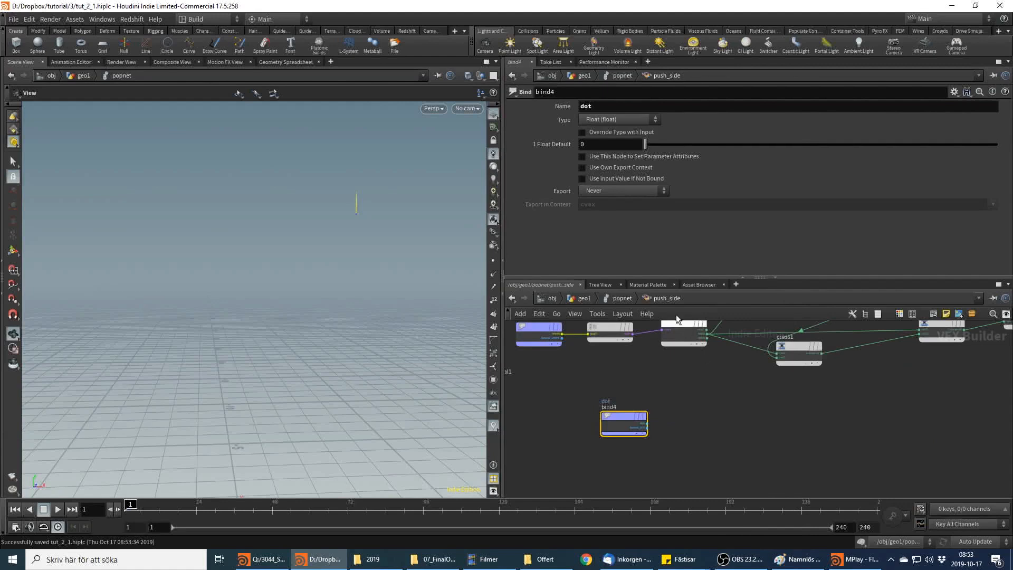
Examine how the dot attribute is computed and bound inside the push_up network, and return to the push_side network
click(623, 298)
double_click(850, 362)
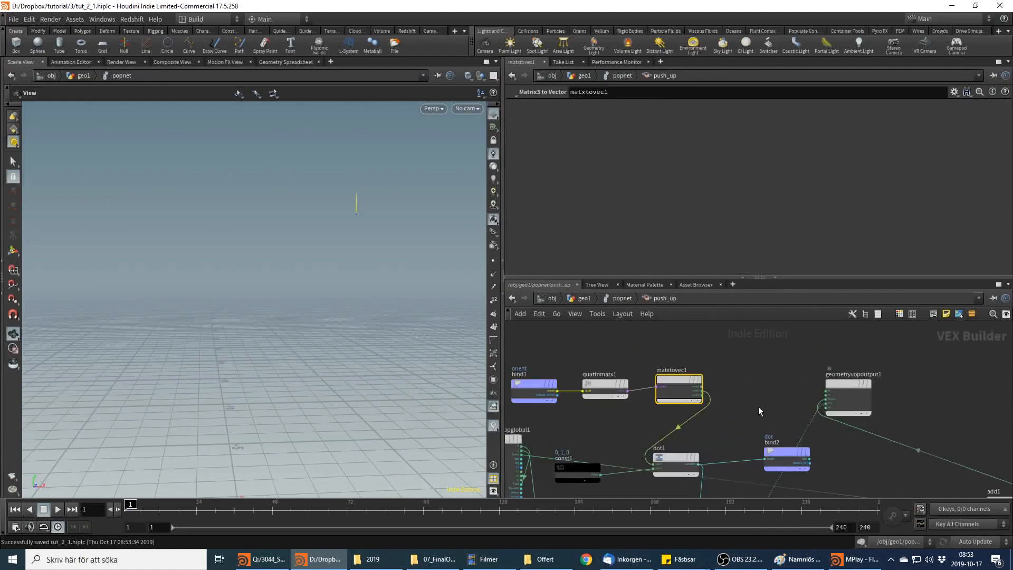
click(622, 299)
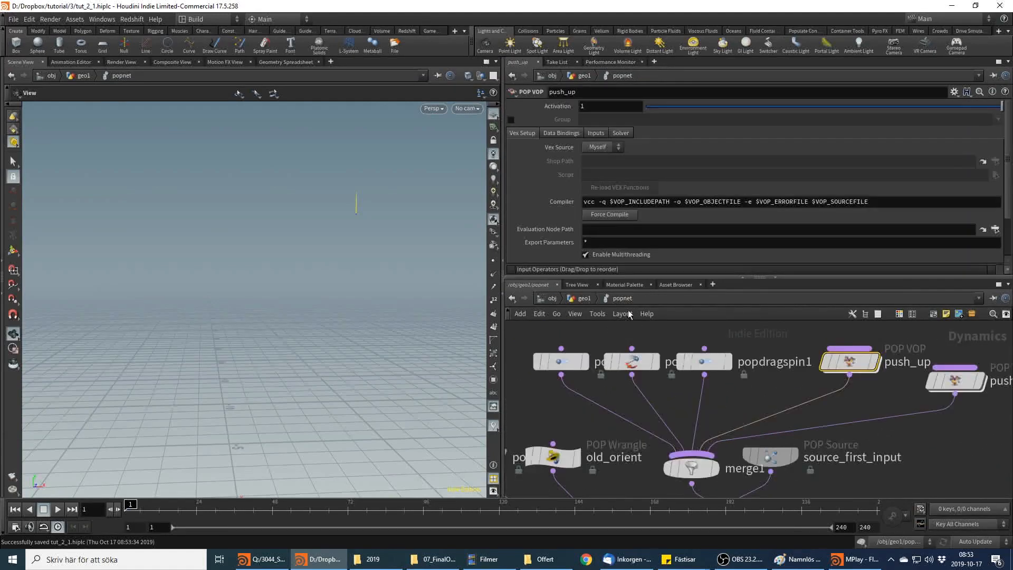
double_click(850, 362)
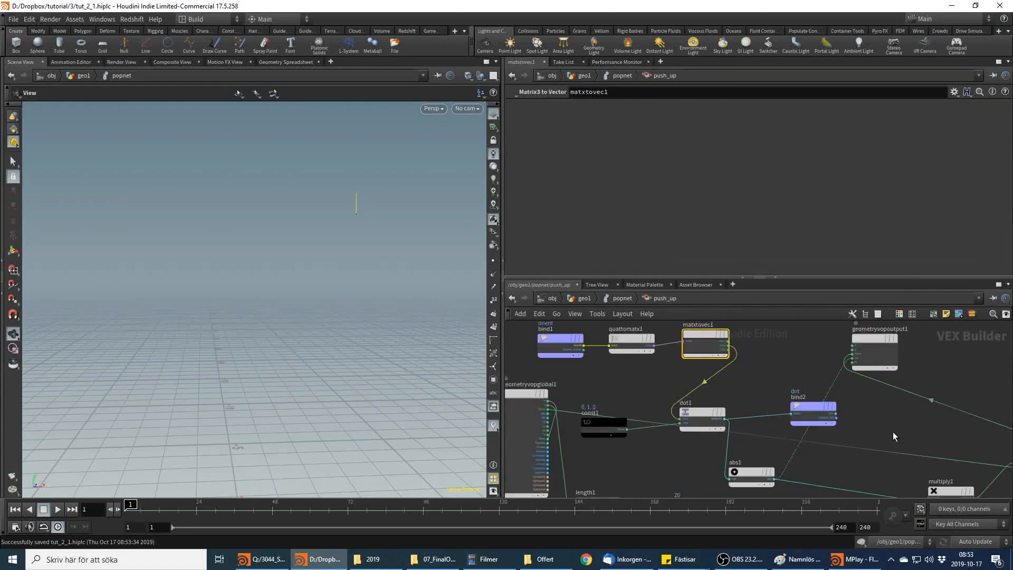
click(618, 301)
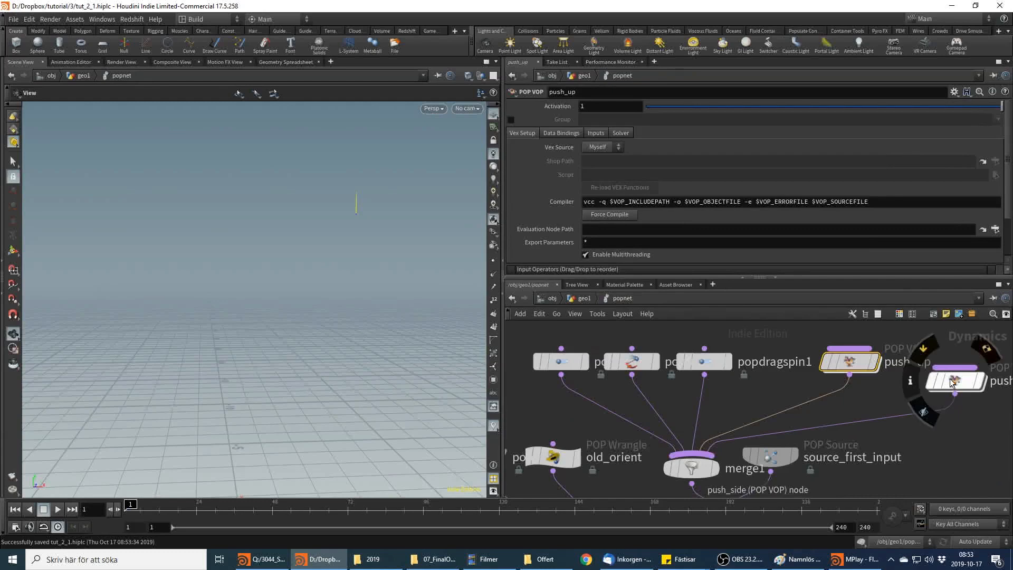
double_click(908, 390)
key(alt+Tab)
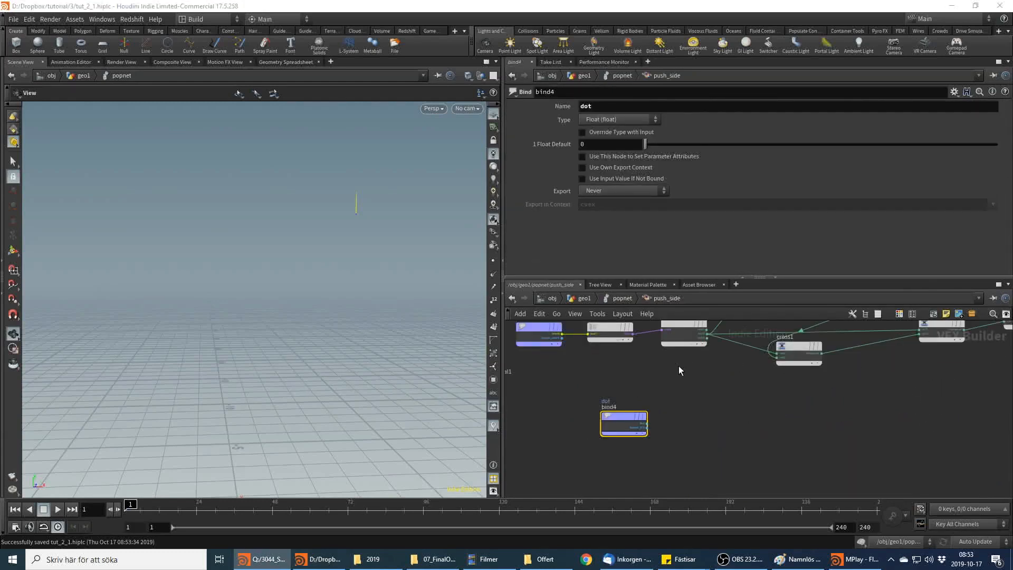
Feed the dot Bind node into a new Fit Range node with its source minimum set to -1
key(alt+Tab)
key(Tab)
mouse_move(708, 429)
text(fit)
key(Return)
click(707, 423)
text(-1)
key(Return)
Duplicate the Fit Range node beside the original, setting the copy's source minimum to 0 and destination minimum to -1
alt+drag(709, 420, 861, 422)
drag(603, 124, 556, 122)
text(0)
key(Tab)
key(Tab)
text(-1)
key(Return)
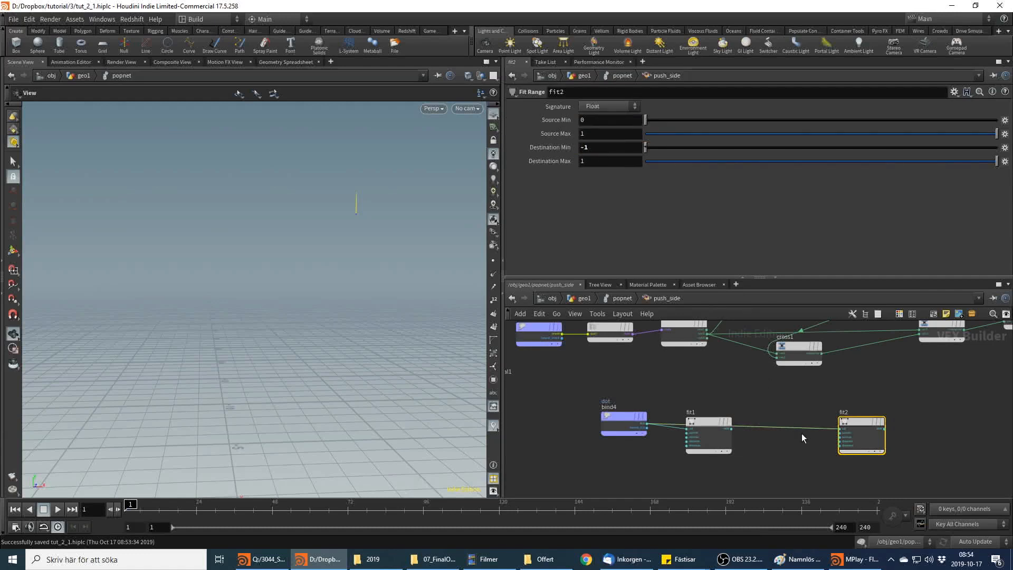
Wire fit1 into fit2 through a new Ramp Parameter node placed between them
click(732, 429)
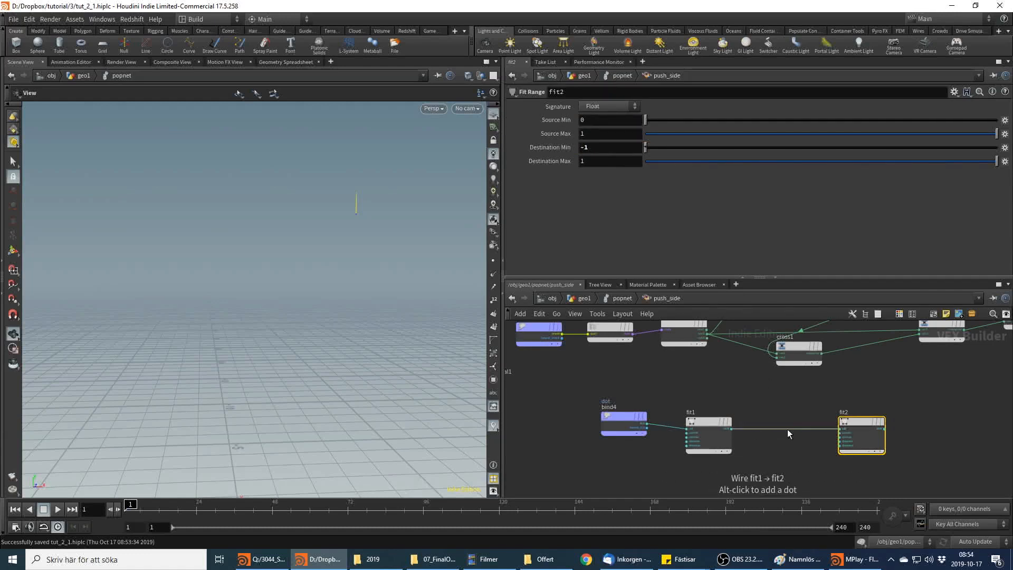
key(Tab)
text(ramp)
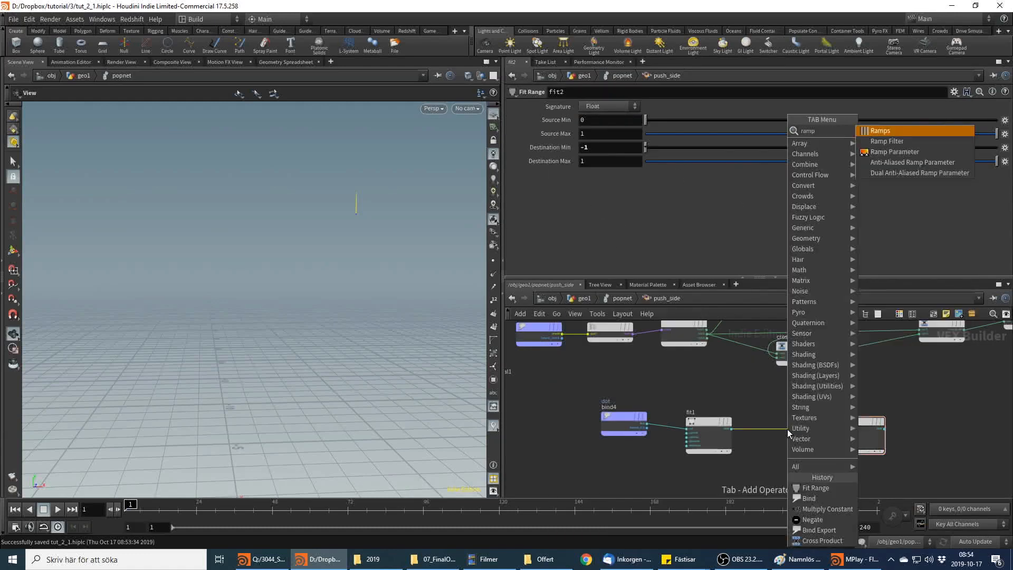
key(Down)
key(Down)
key(Return)
click(789, 432)
Set the ramp parameter's type to Spline Ramp (float) and its name to dot_ramp
click(601, 174)
click(602, 174)
click(608, 146)
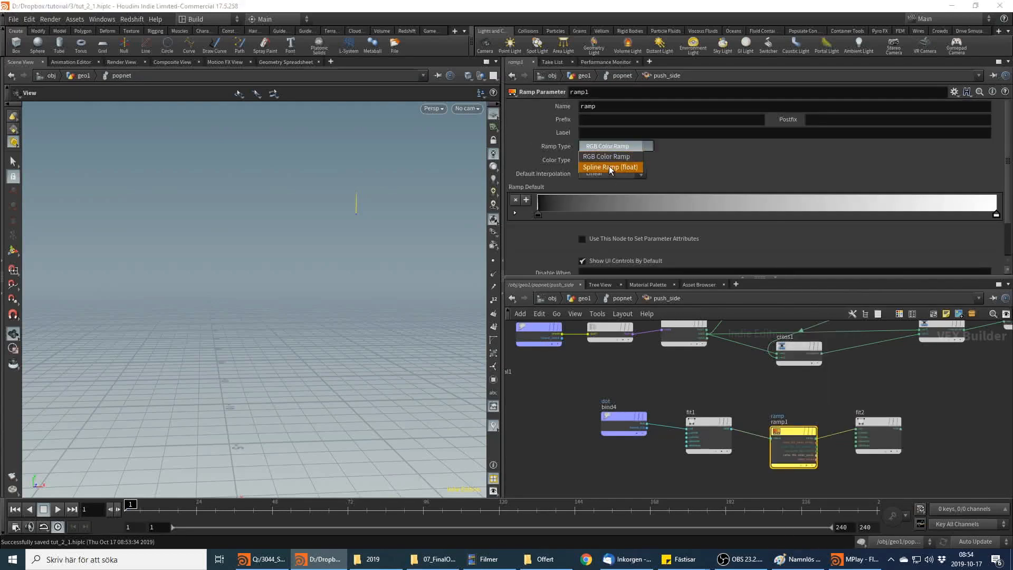
click(606, 162)
double_click(626, 103)
text(dot )
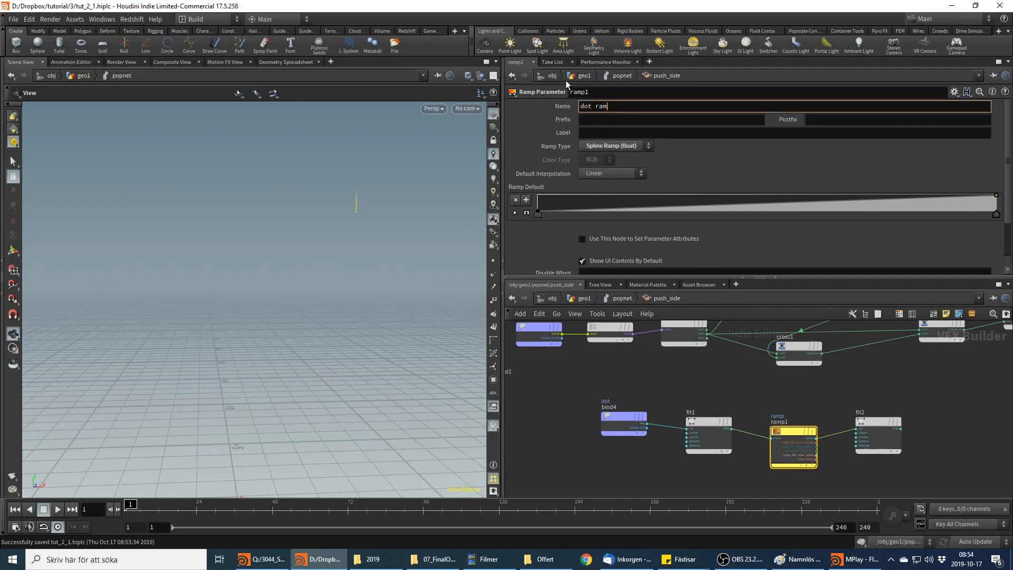
text(_ramp)
key(Return)
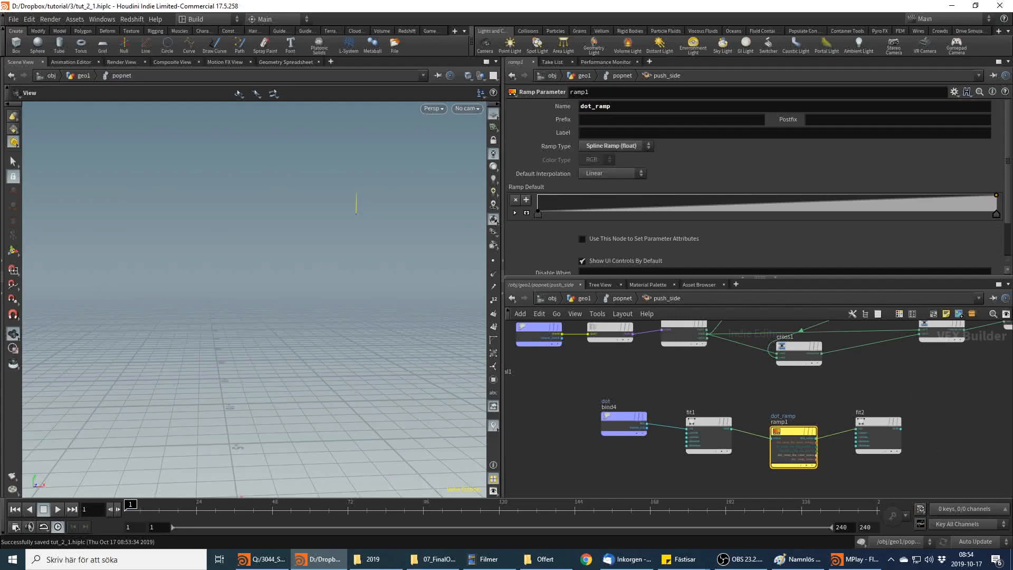
Move the dot_ramp node up slightly so it lines up with the neighbouring Fit Range nodes
key(alt+Tab)
middle_drag(997, 409, 843, 373)
drag(563, 453, 561, 443)
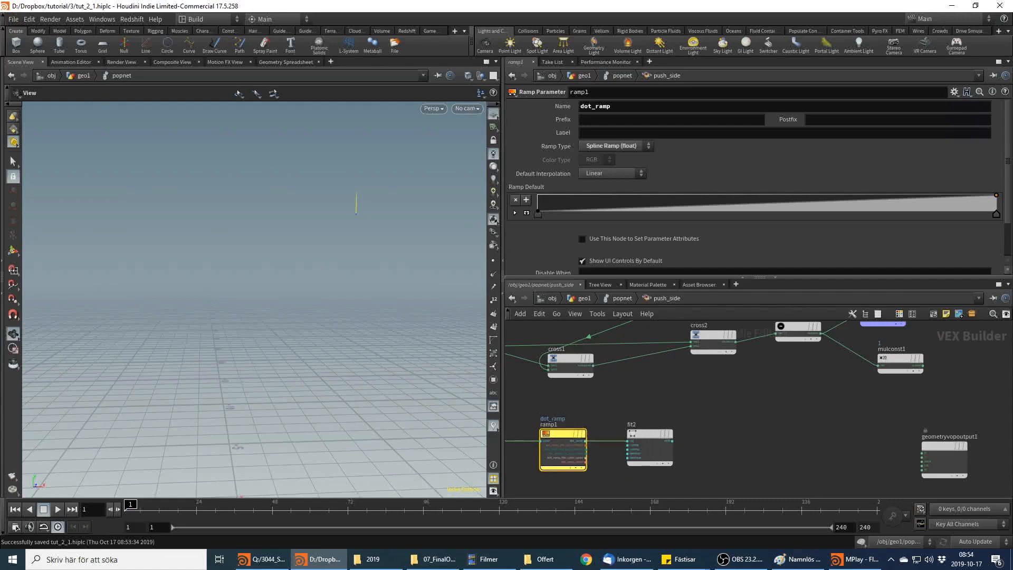
key(alt+Tab)
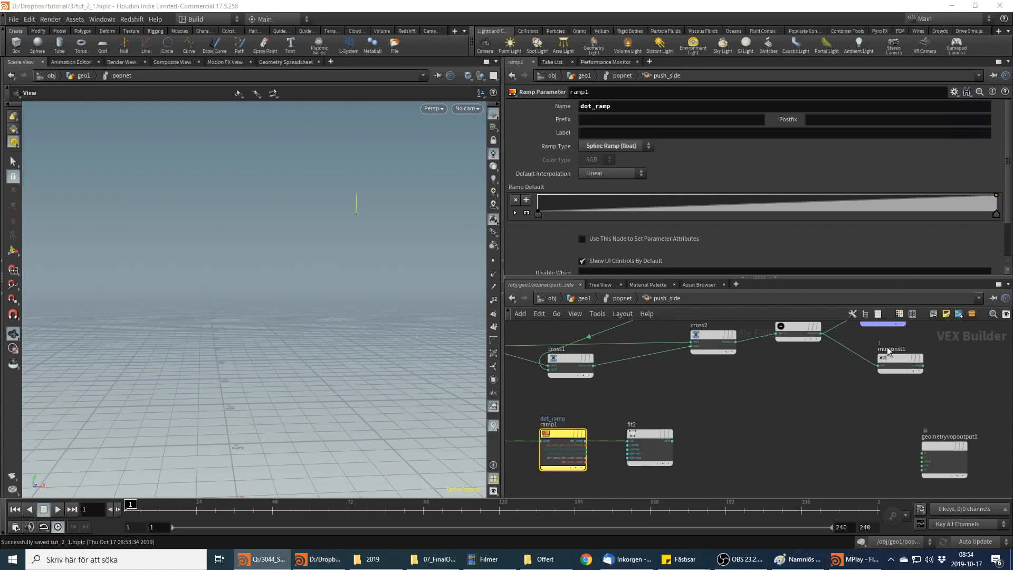
Add a Multiply node that takes mulconst1's output as first input and fit2's output as second input
key(alt+Tab)
click(922, 365)
key(Tab)
mouse_move(755, 418)
text(multiply)
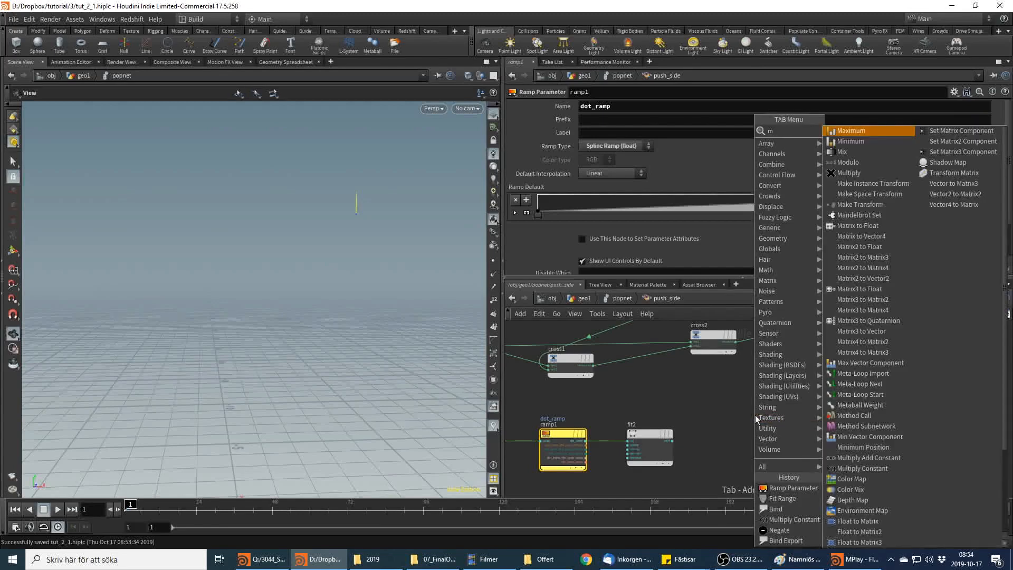
key(Return)
scroll(741, 420, up, 2)
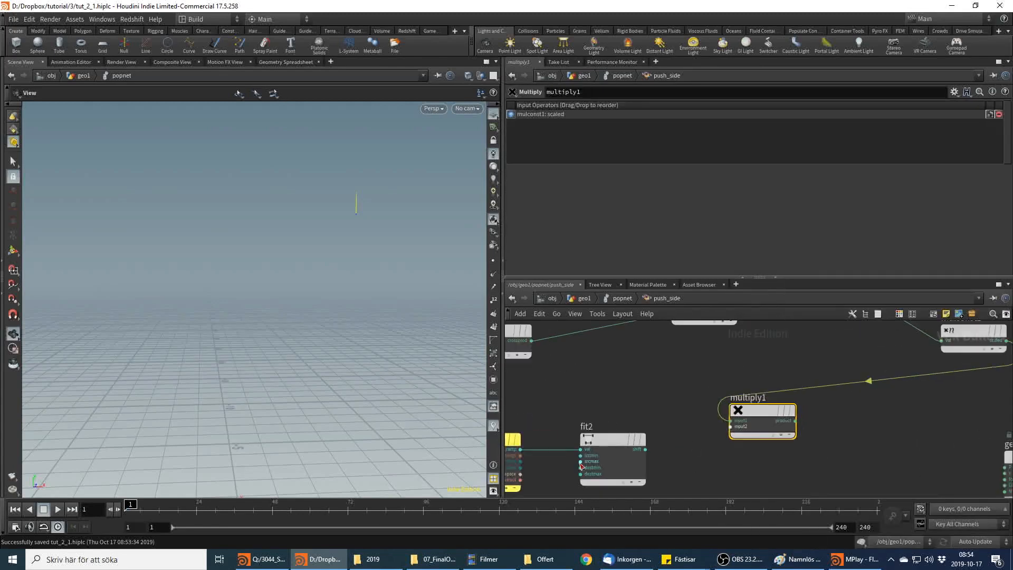
click(732, 424)
click(729, 434)
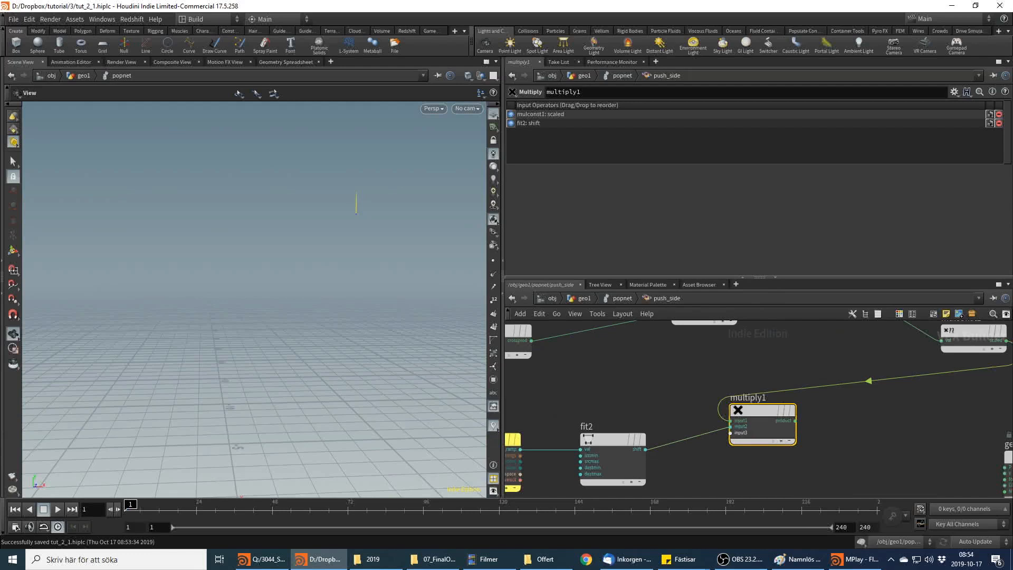
Add a Length node fed by the v output of the geometry globals node, placed above the dot Bind node
key(alt+Tab)
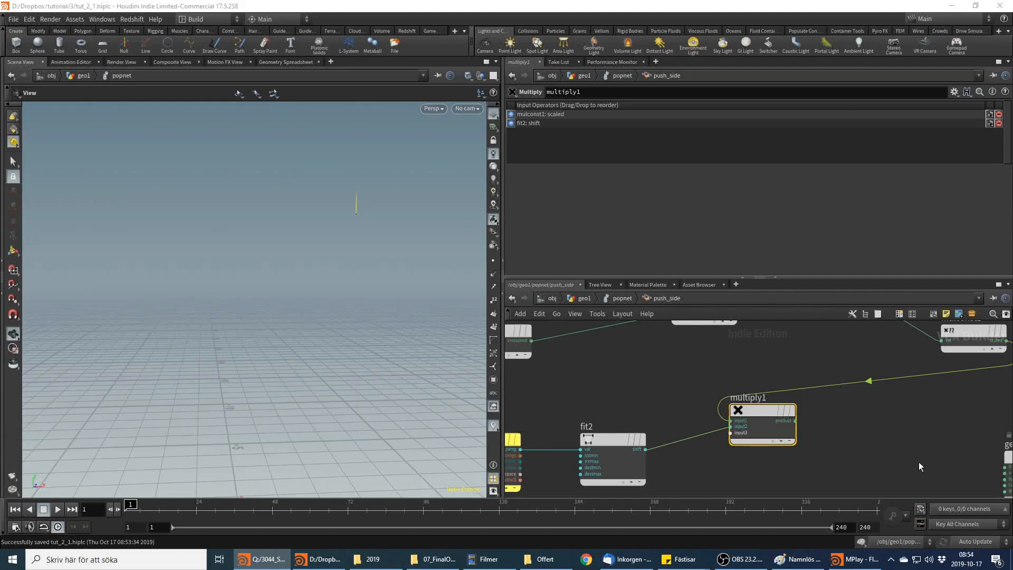
middle_drag(850, 448, 834, 445)
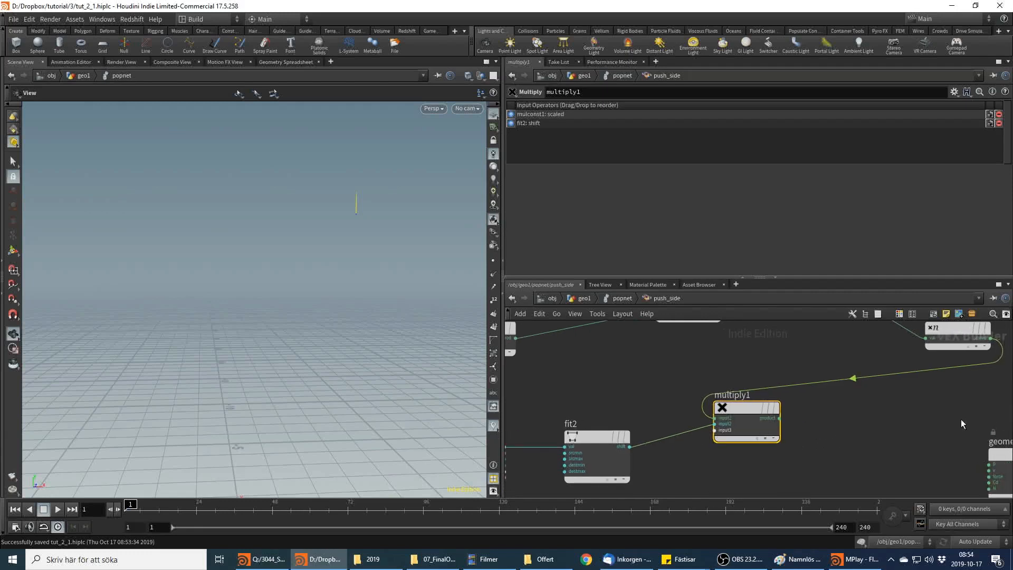
middle_drag(713, 481, 912, 402)
scroll(911, 401, down, 2)
middle_drag(659, 450, 901, 440)
scroll(767, 378, up, 1)
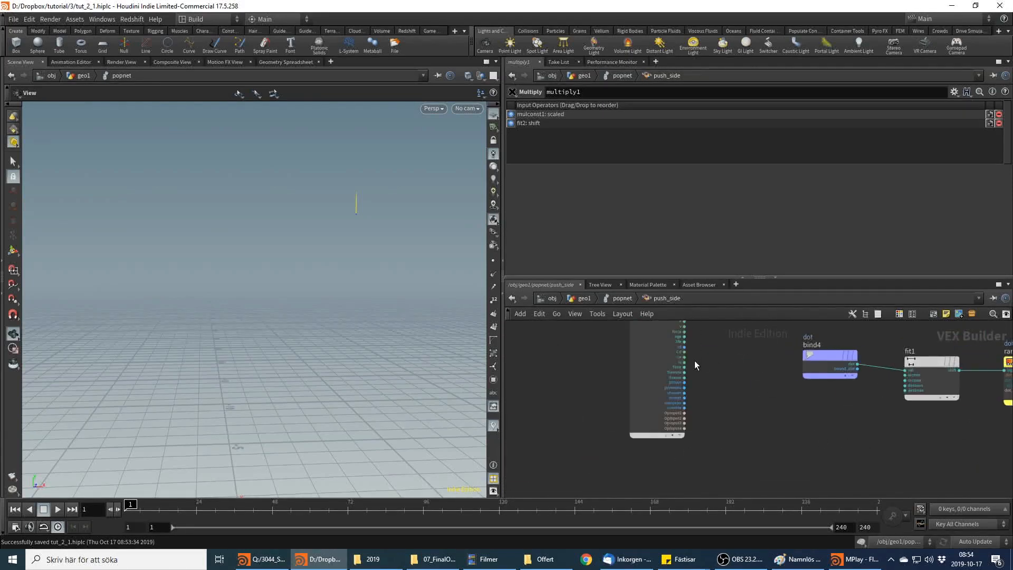
scroll(694, 360, up, 1)
middle_drag(696, 338, 694, 368)
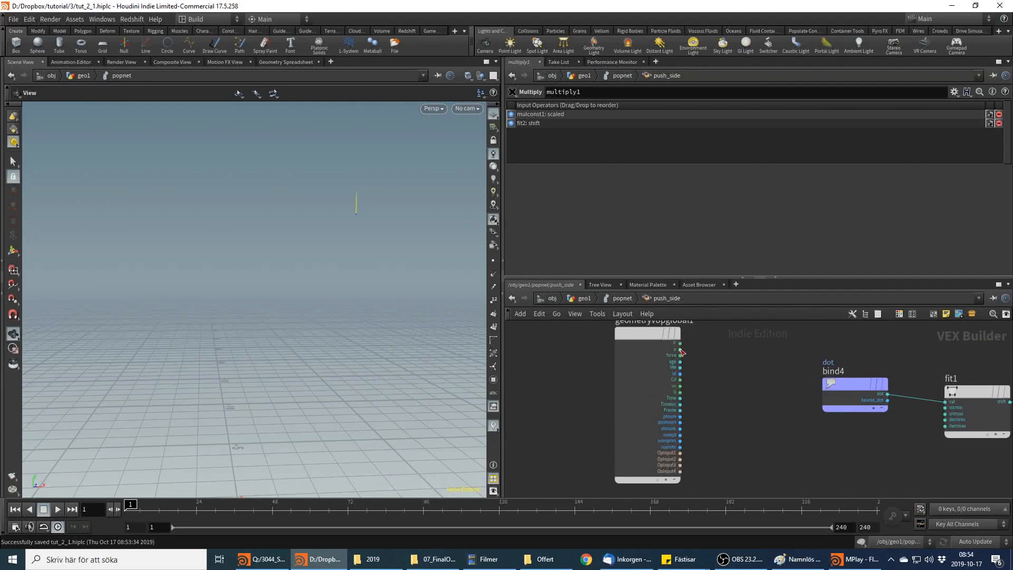
middle_drag(987, 430, 670, 421)
scroll(913, 435, down, 3)
middle_drag(922, 449, 1011, 430)
scroll(852, 412, up, 2)
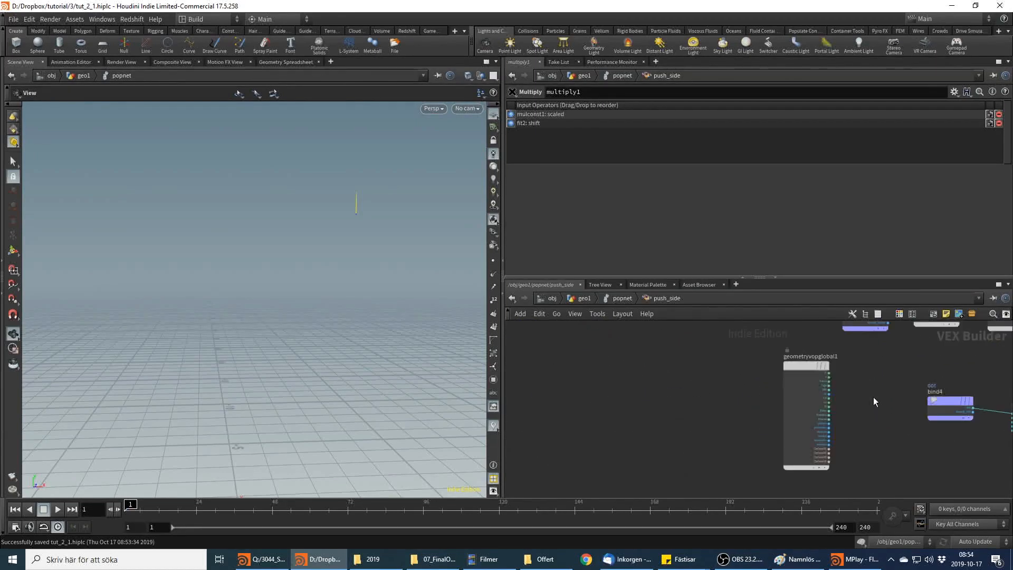
click(829, 377)
middle_drag(916, 362, 737, 385)
scroll(736, 385, up, 2)
key(Tab)
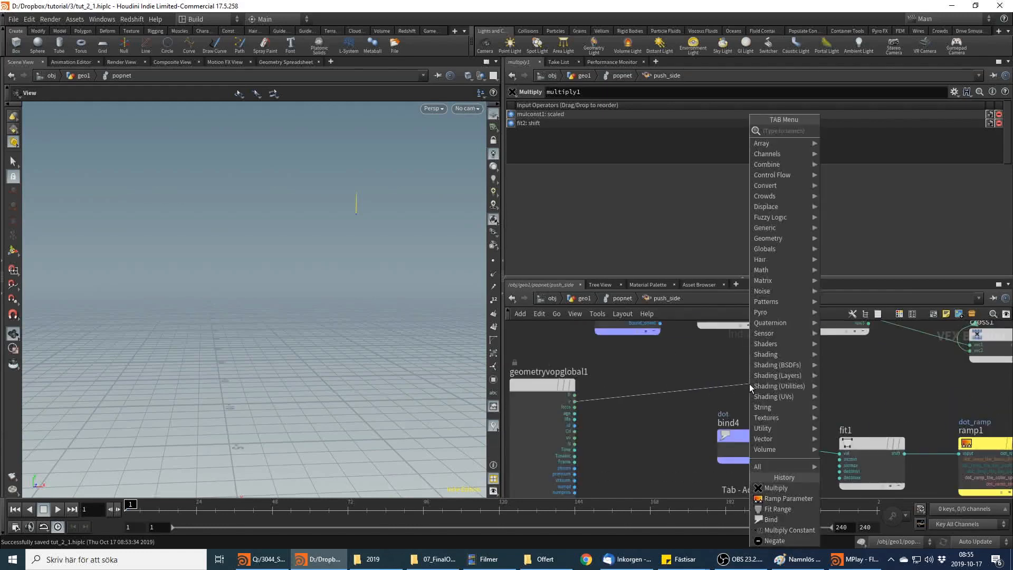
text(length)
key(Return)
click(749, 385)
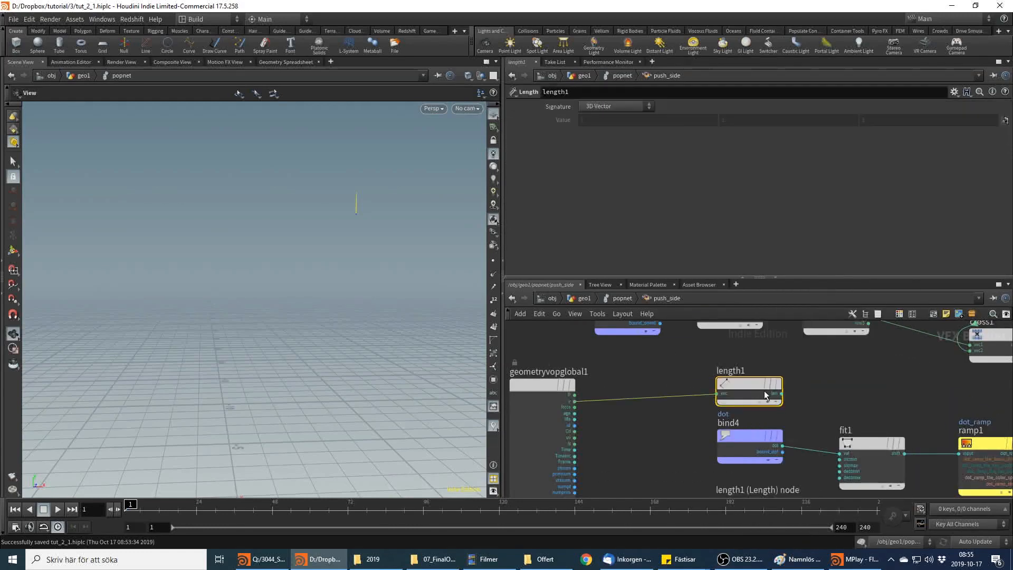
Connect the Length node's output to the third input of multiply1
click(782, 393)
middle_drag(829, 395, 540, 398)
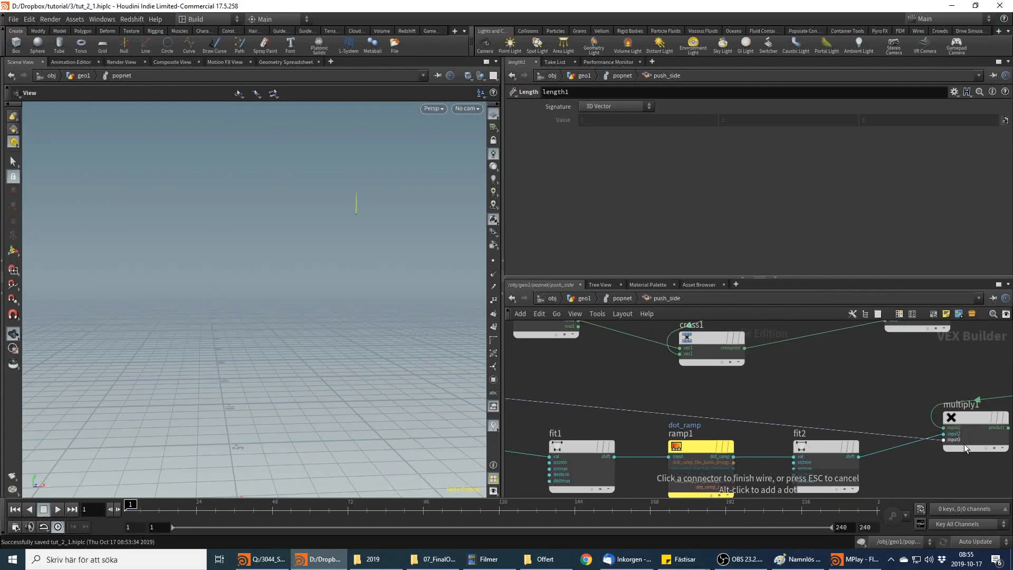
click(964, 444)
middle_drag(912, 467, 884, 420)
scroll(883, 420, down, 3)
middle_drag(890, 458, 842, 470)
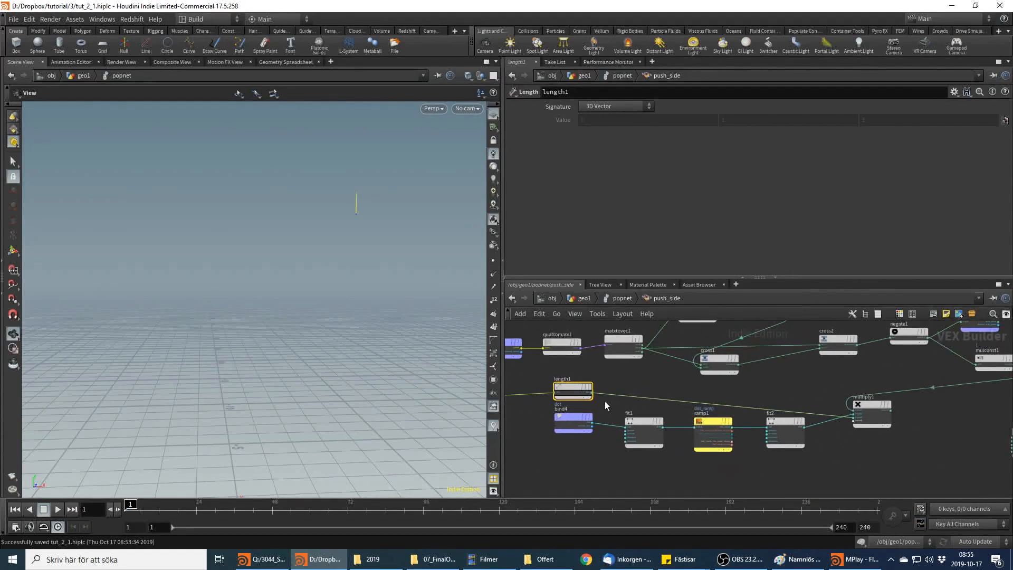
key(alt+Tab)
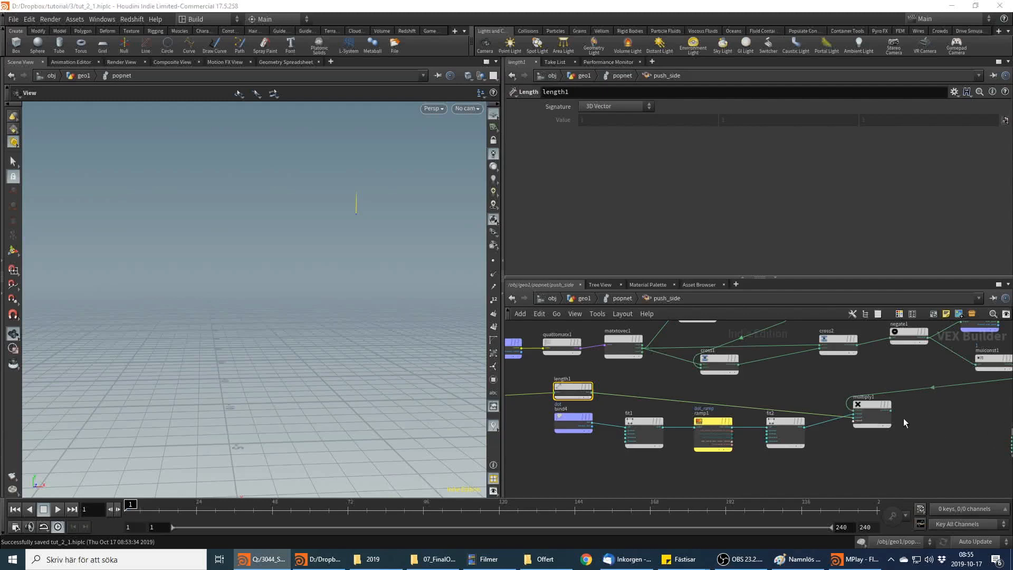
Add an Add node that sums multiply1's product and the force output of the geometry globals node
middle_drag(903, 422, 808, 413)
key(Tab)
mouse_move(822, 452)
text(add)
key(Return)
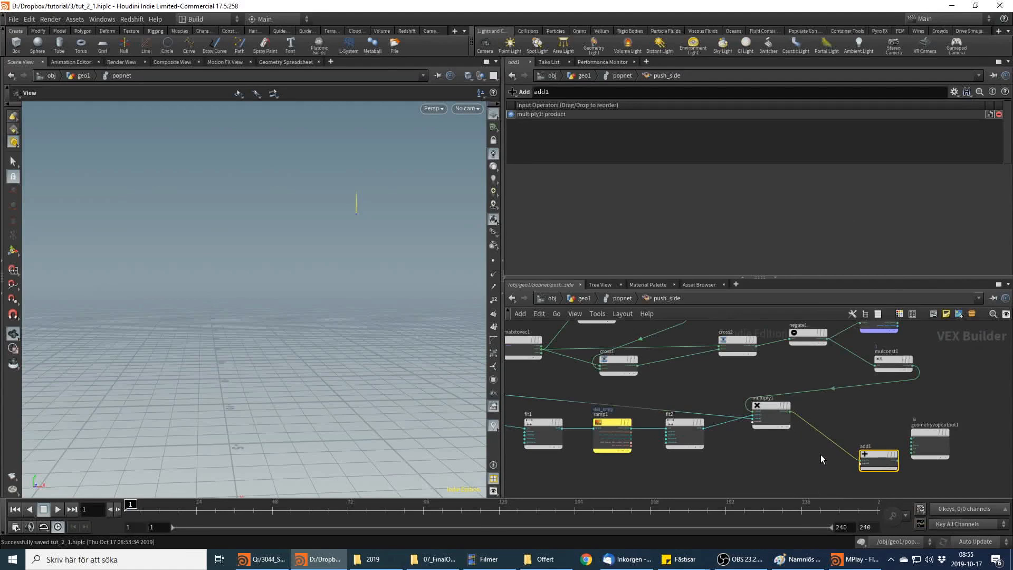
click(866, 465)
middle_drag(533, 417, 826, 407)
scroll(644, 409, up, 3)
click(672, 393)
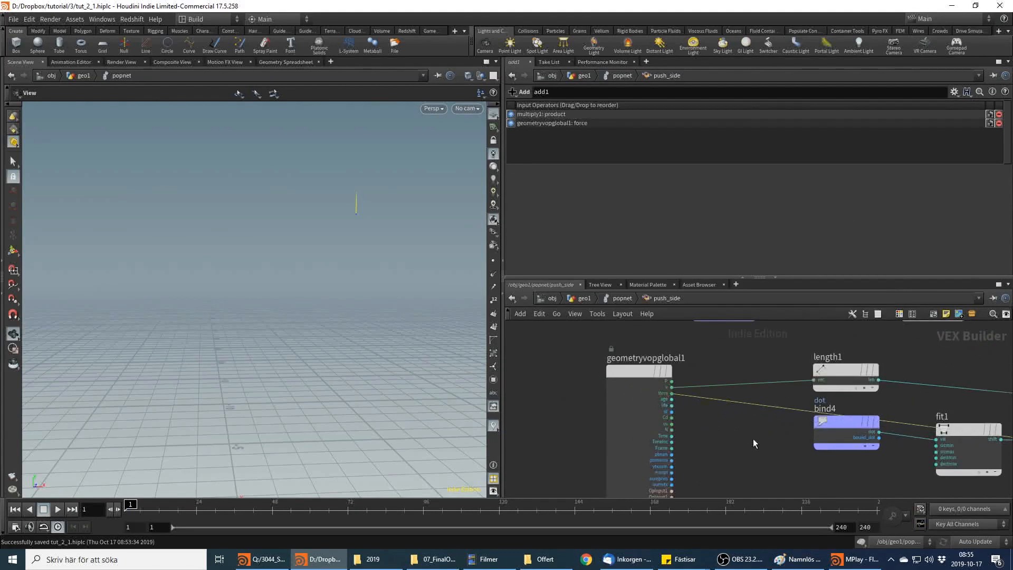
Place add1 before the geometry output node, wire its sum into the force input, and go back up to the popnet level
key(f)
drag(736, 398, 641, 373)
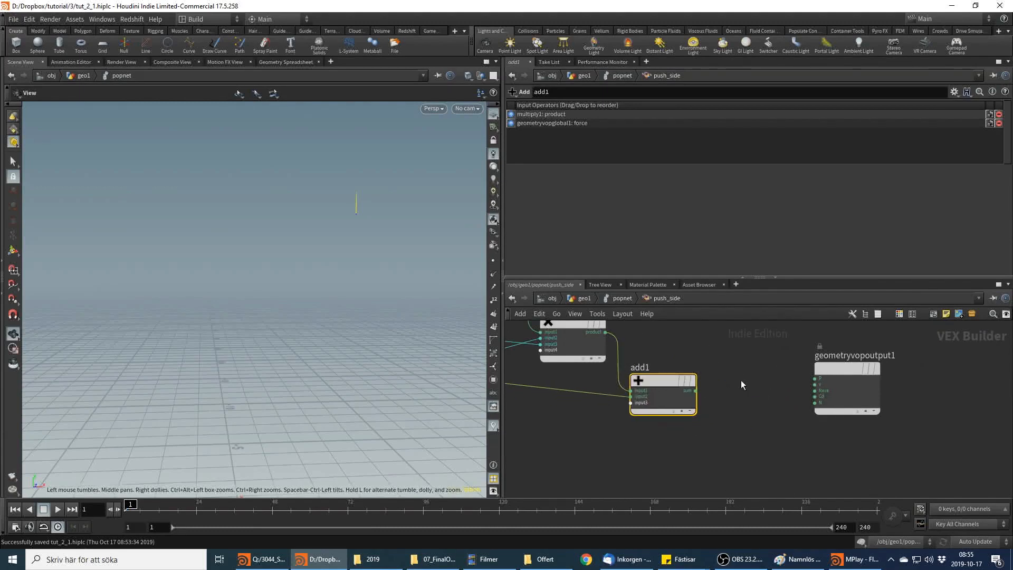
middle_drag(746, 391, 749, 413)
click(698, 415)
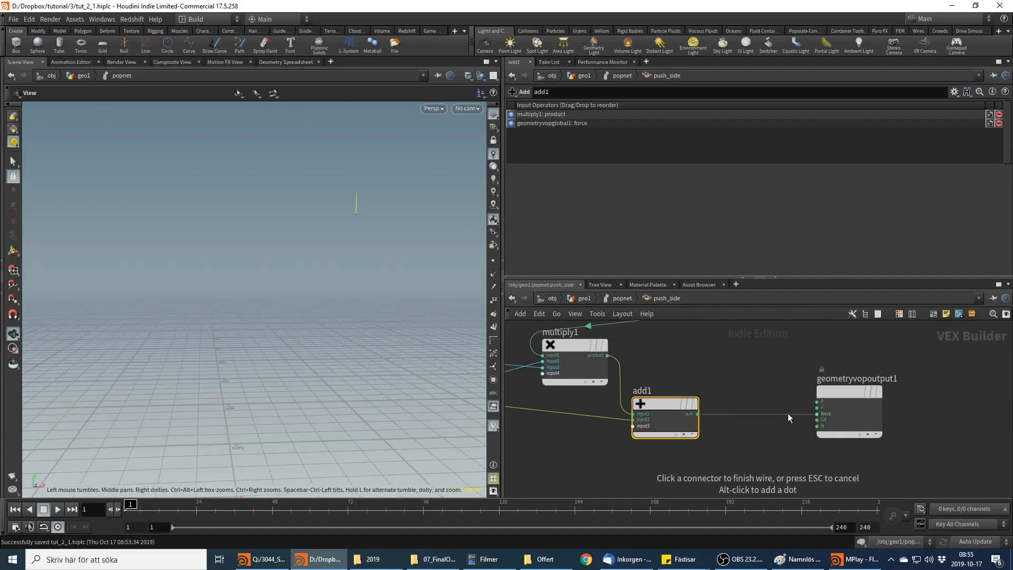
click(816, 413)
scroll(754, 378, down, 3)
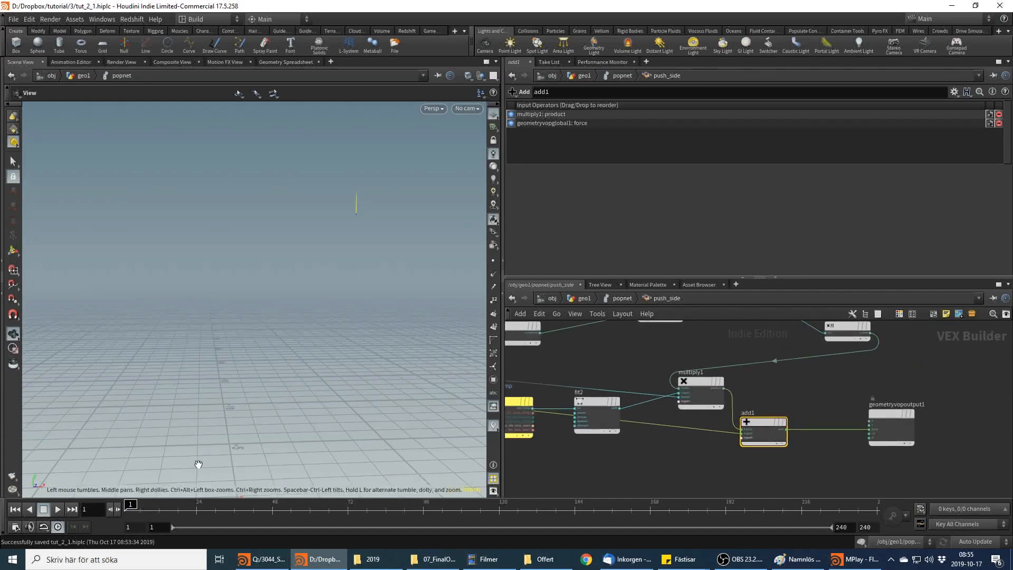
click(623, 299)
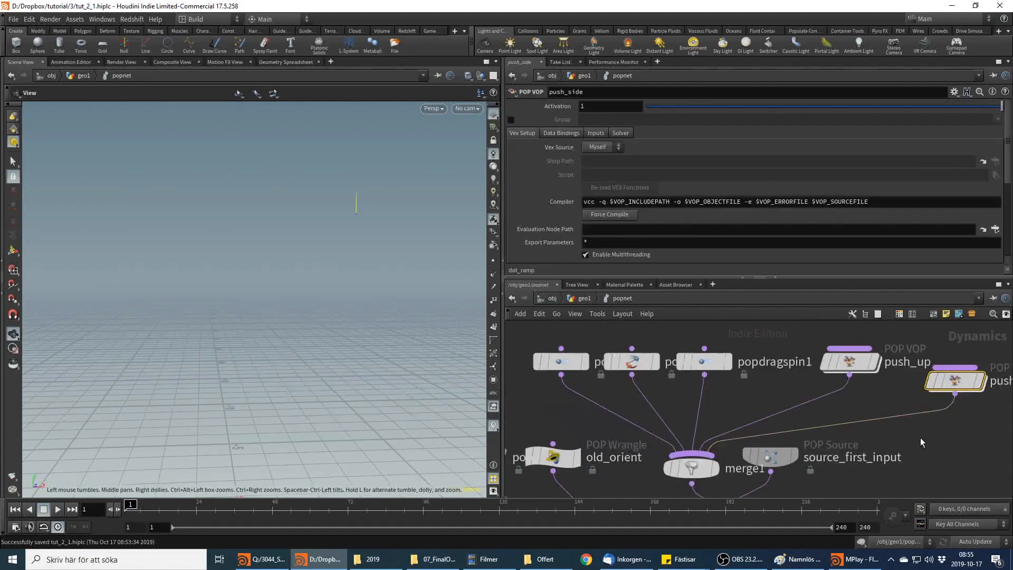
Go up to the geo1 level, play the simulation, and stop at frame 129 to inspect the boxes' motion
click(575, 300)
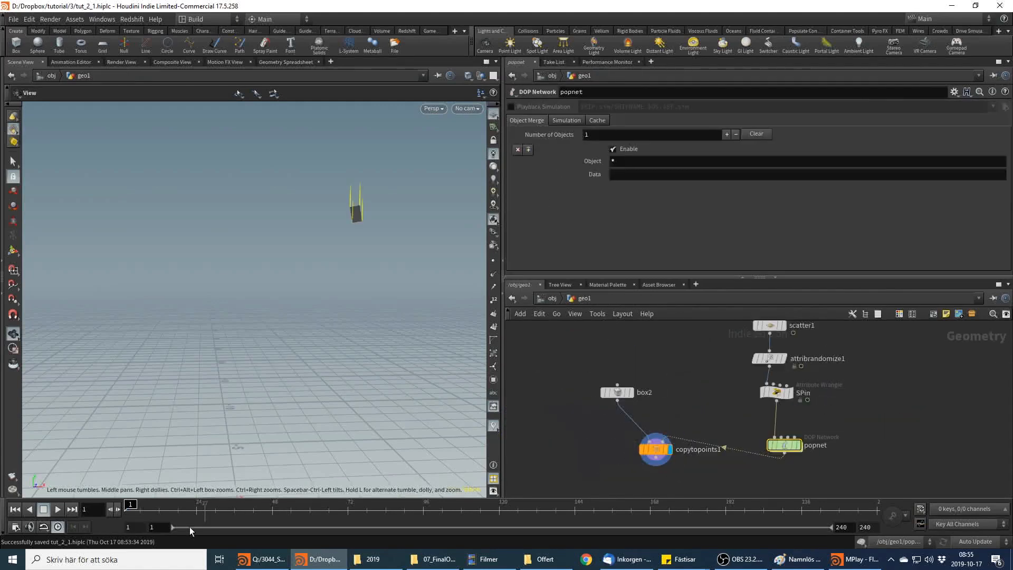
click(58, 510)
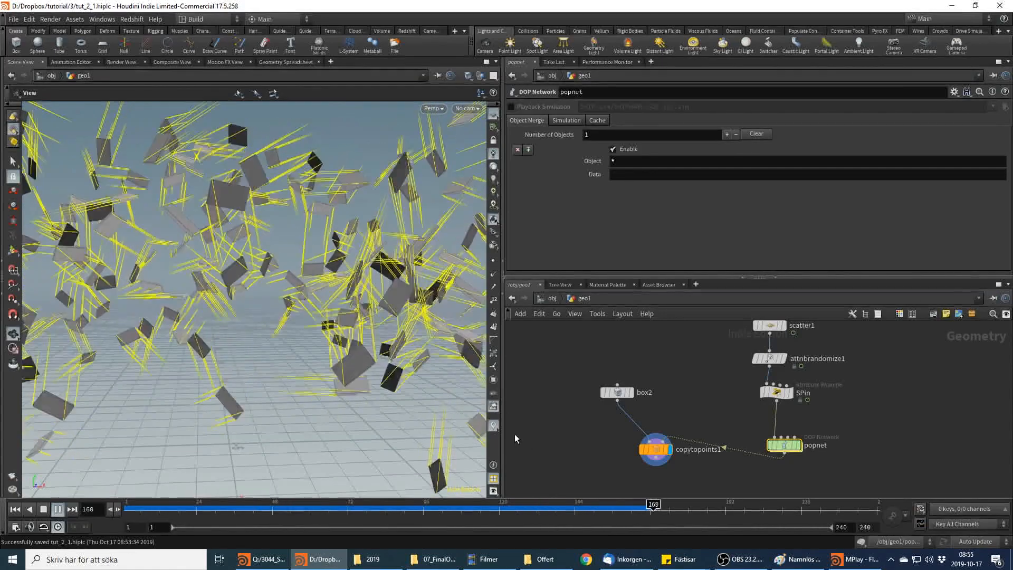
drag(314, 510, 527, 513)
Reopen the push_side network inside popnet and set mulconst1's multiplier to 20
double_click(785, 445)
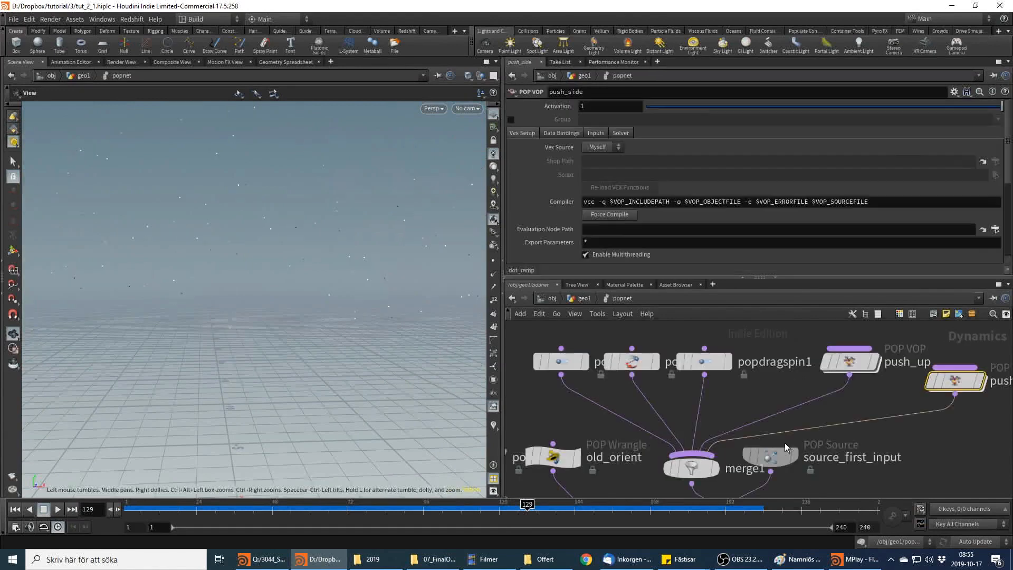
double_click(955, 381)
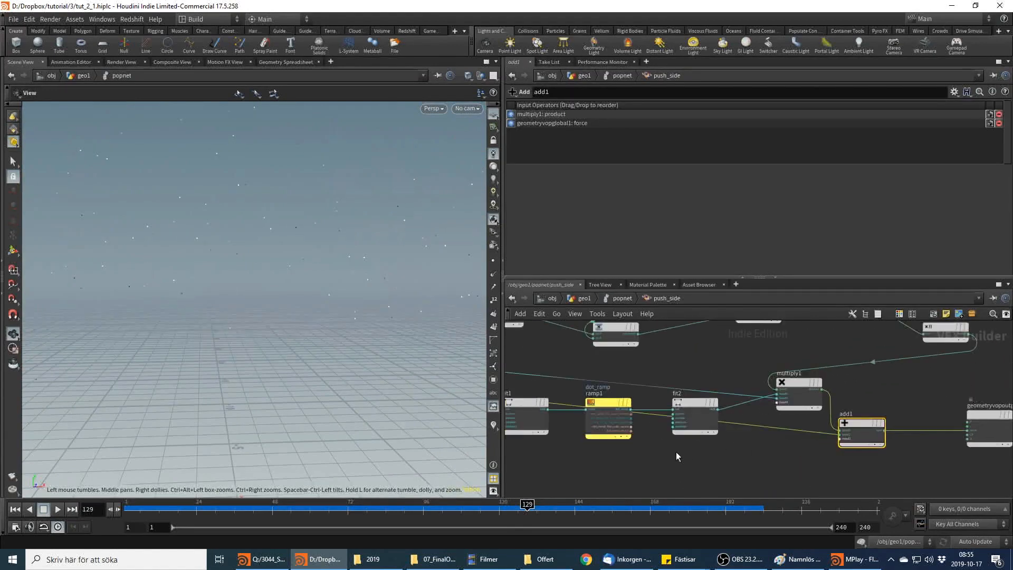
middle_drag(739, 436, 640, 408)
middle_drag(900, 422, 892, 467)
click(952, 421)
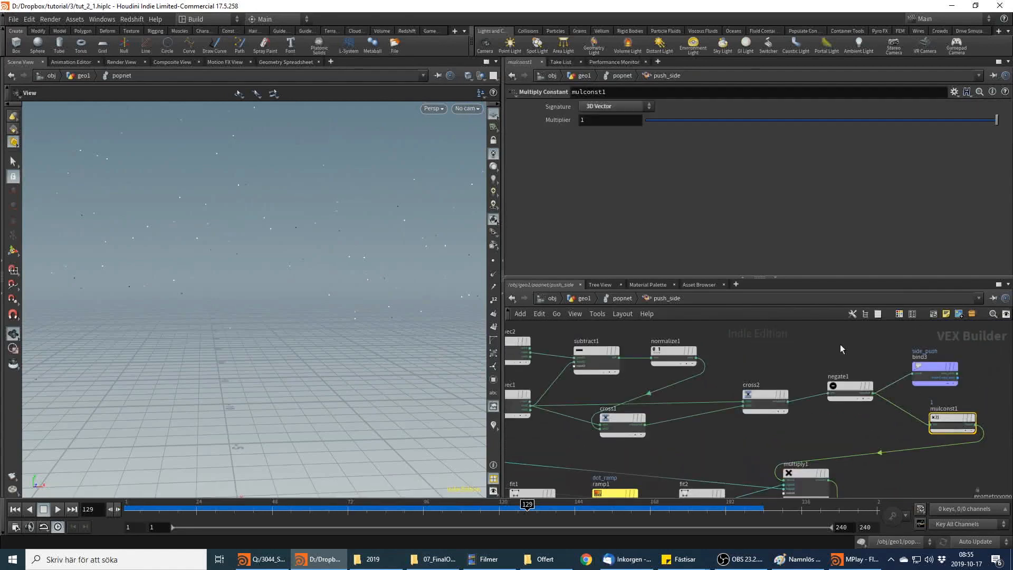
click(620, 122)
text(20)
key(Return)
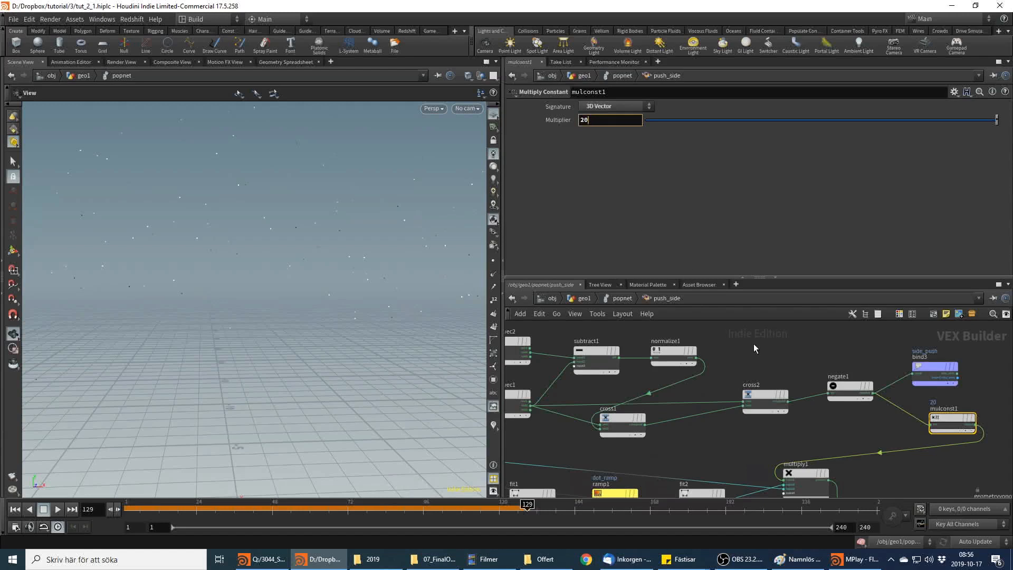
Rewind to frame 1, return to the geo1 level, and pin the scene view there
click(623, 298)
click(136, 506)
key(ctrl+Left)
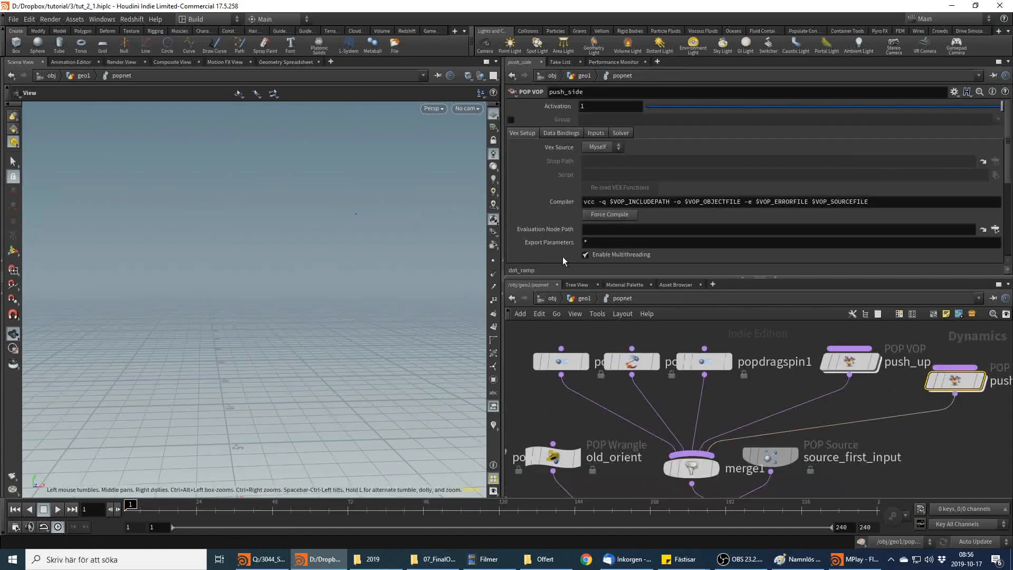
click(584, 298)
click(443, 75)
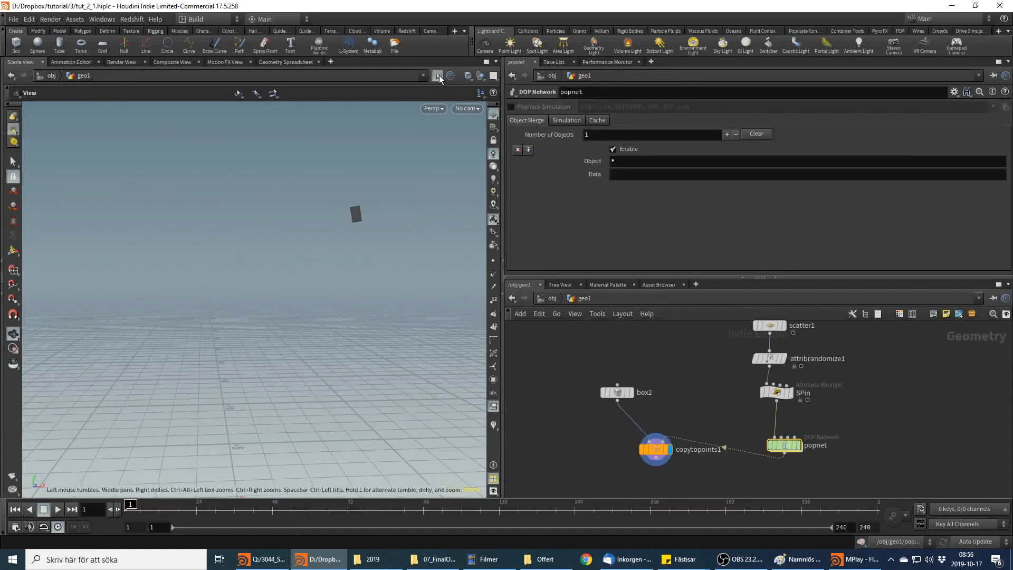
Go back inside push_side and play the simulation in the pinned scene view
double_click(784, 443)
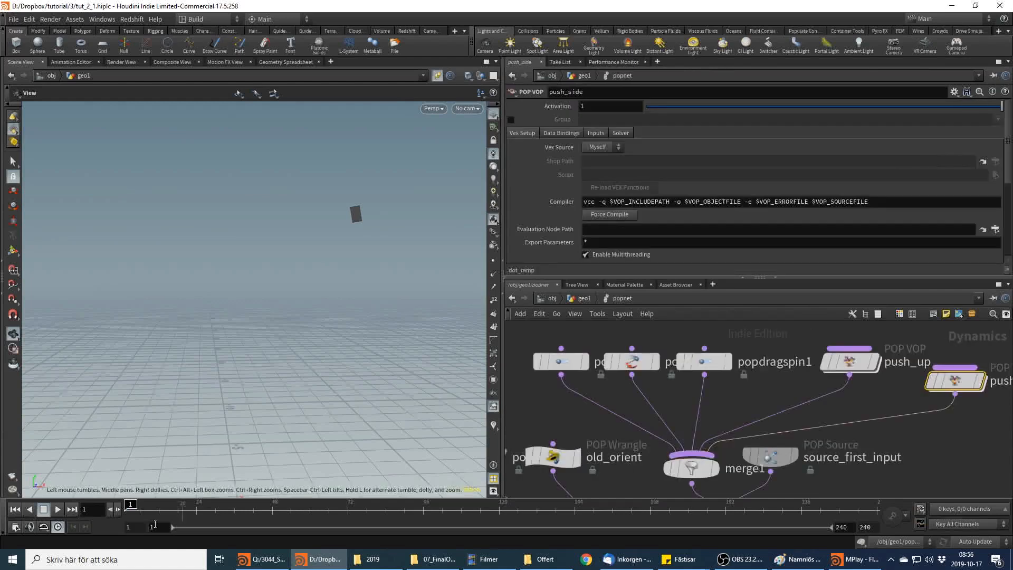
double_click(926, 380)
click(58, 510)
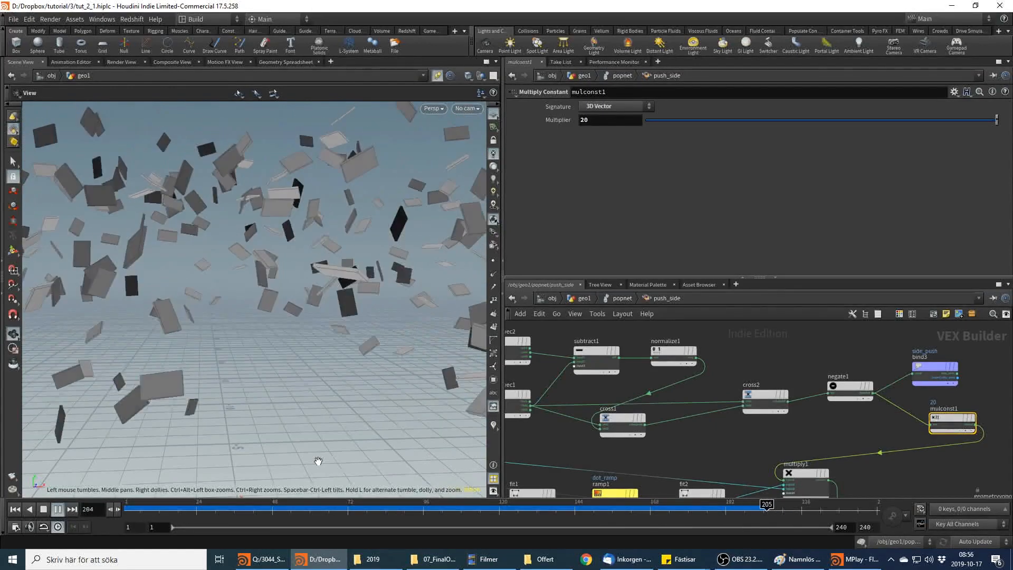
Set mulconst1's multiplier to 10 and review the simulation at frame 82
click(606, 120)
text(10)
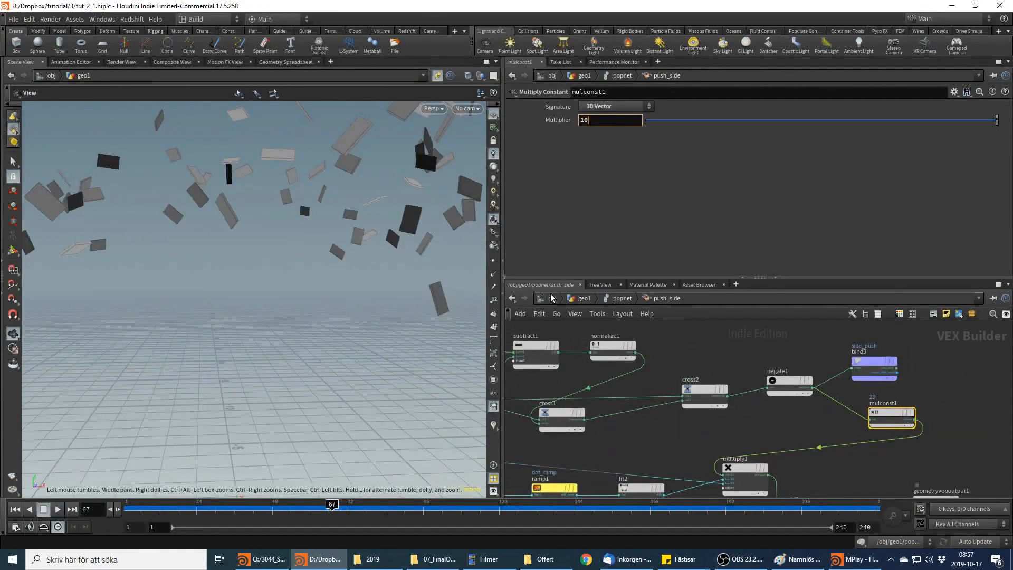
key(Return)
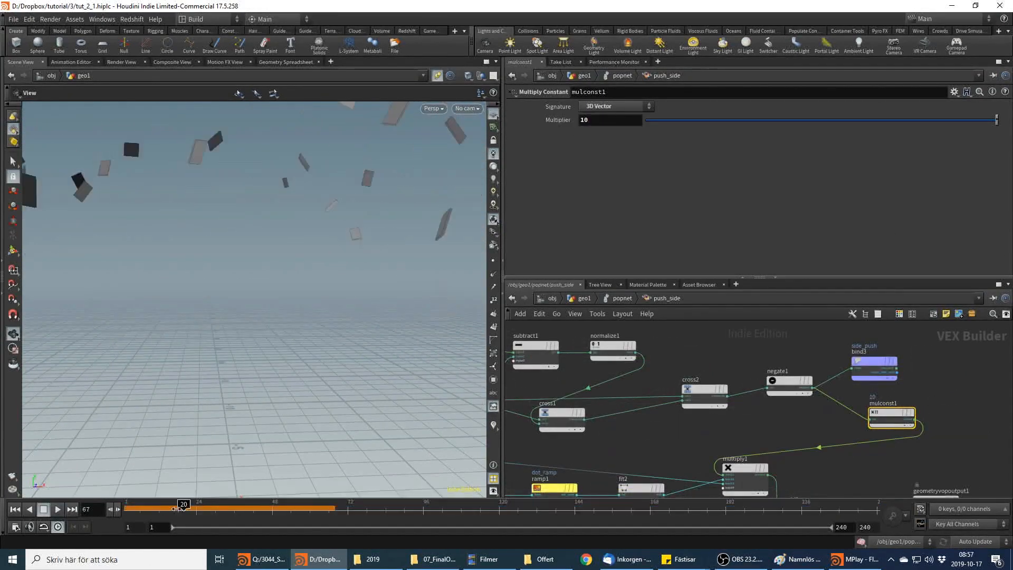
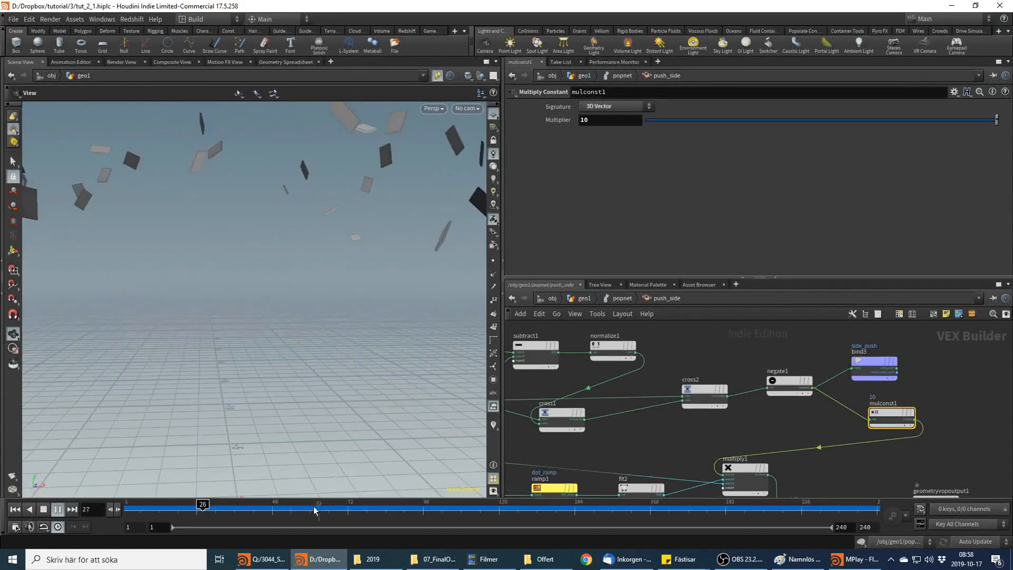
click(379, 505)
Return to the geo1 level and set box2's X size to 0.03
click(584, 300)
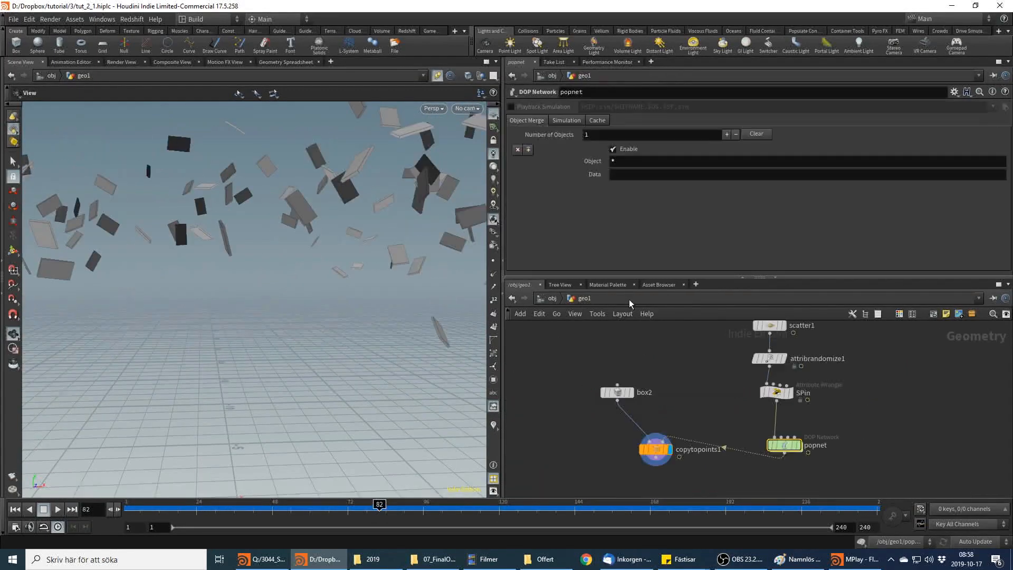
click(628, 393)
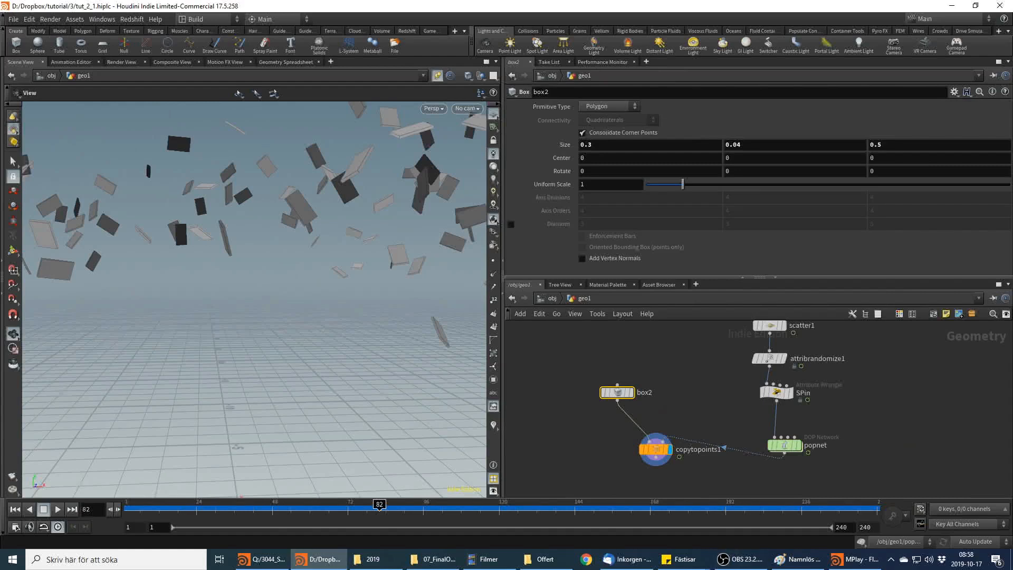
click(267, 559)
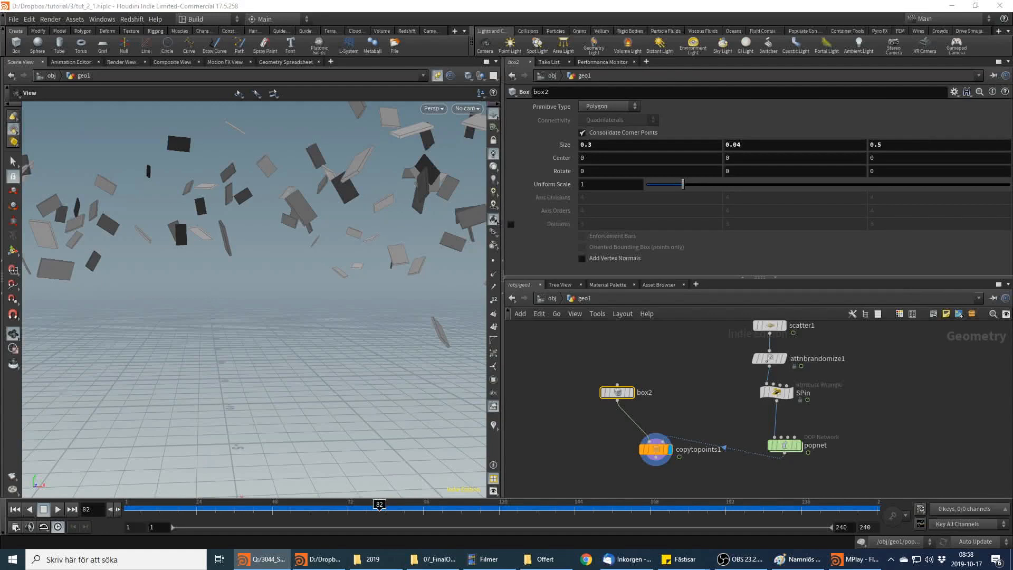
click(590, 144)
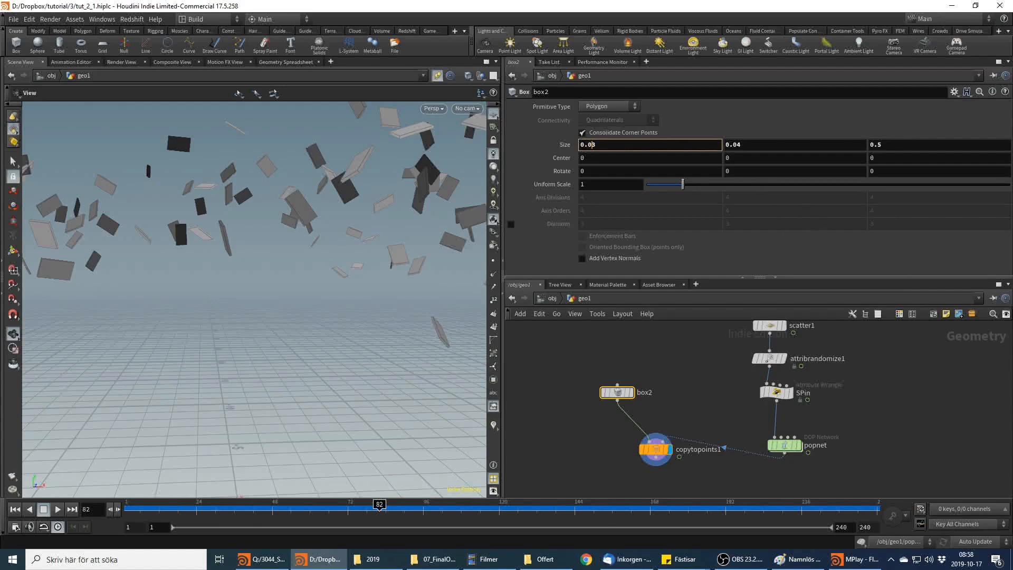
key(Return)
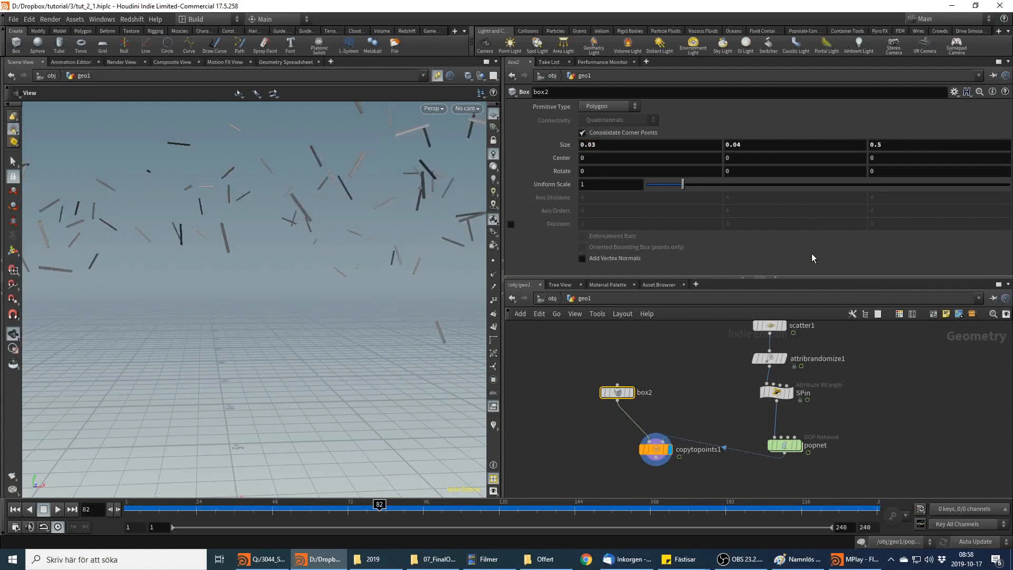
Add a Grid node, connect it to copytopoints1's first input in place of box2, and move box2 aside
key(Tab)
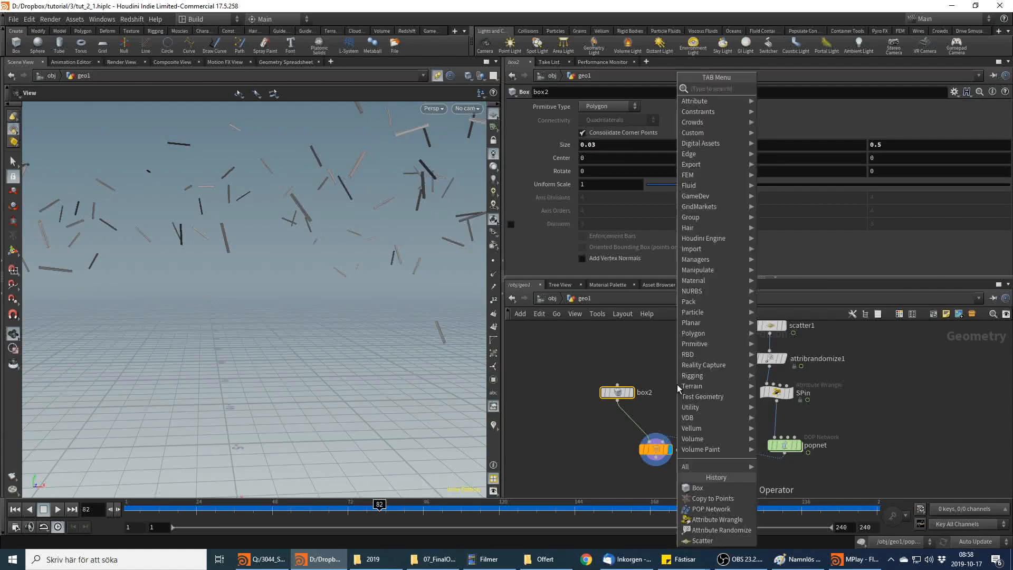
text(grid)
key(Return)
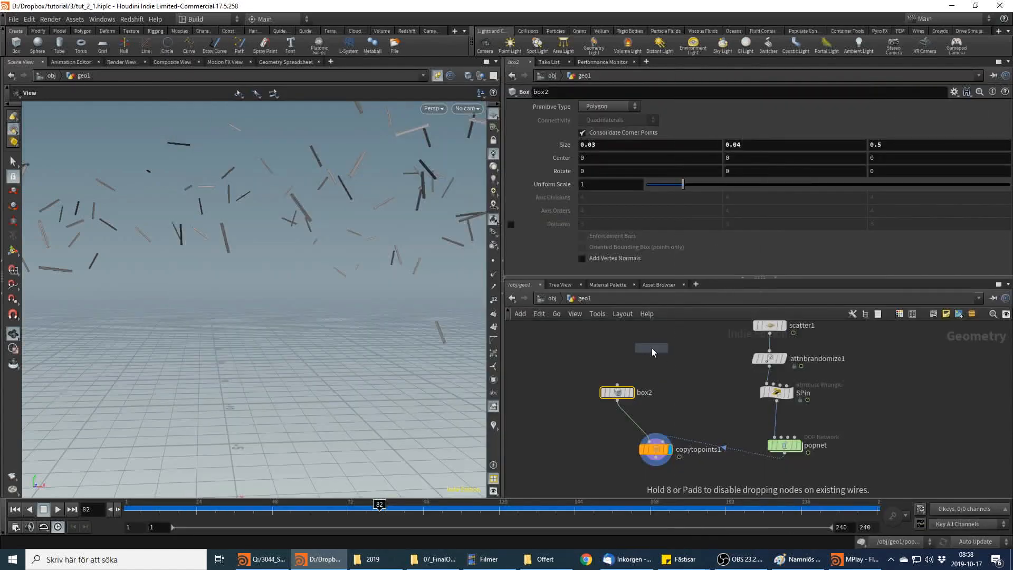
click(651, 348)
drag(651, 355, 597, 397)
click(651, 356)
click(650, 442)
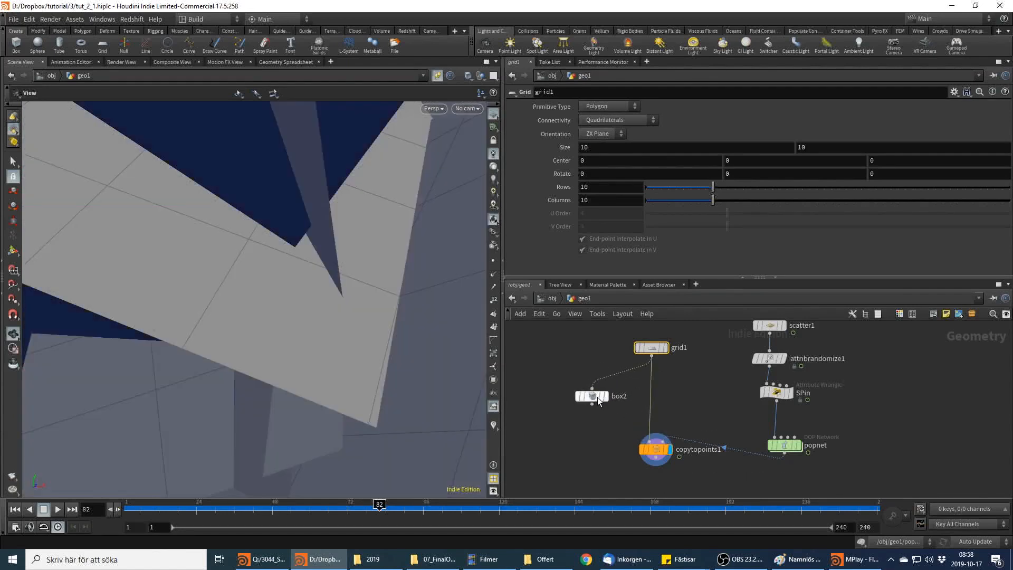
Set the grid's size to 0.03 by 0.07
click(612, 149)
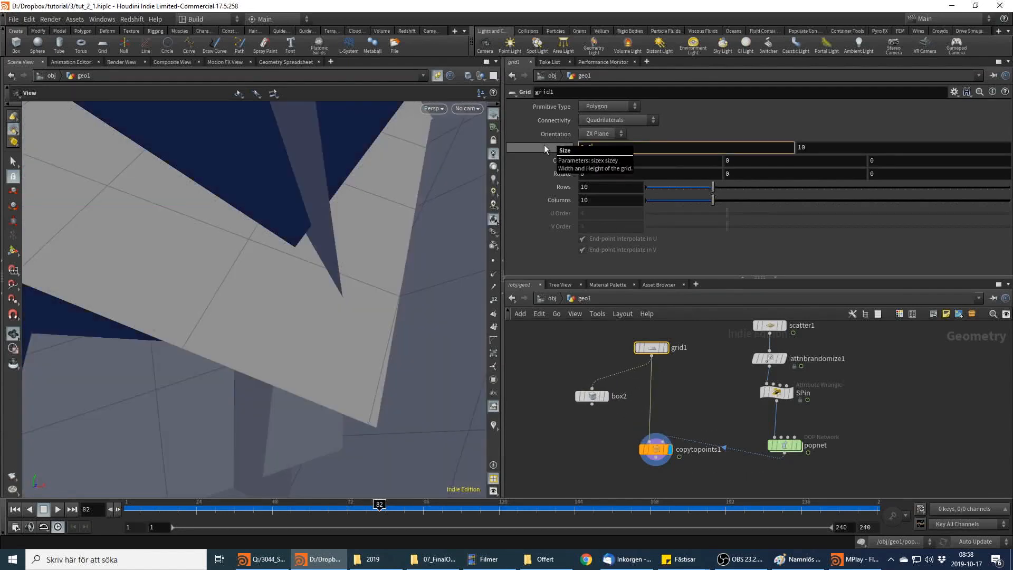
text(0.1)
key(Tab)
text(0.07)
key(Return)
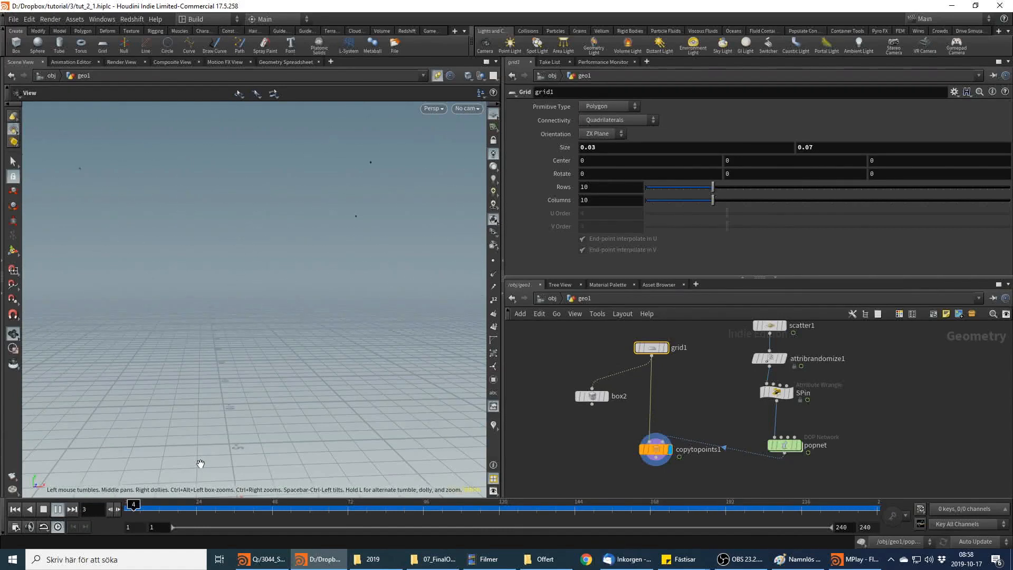
Play and scrub the simulation from a changed view, stopping at frame 205 to inspect the small grid pieces
drag(304, 510, 352, 512)
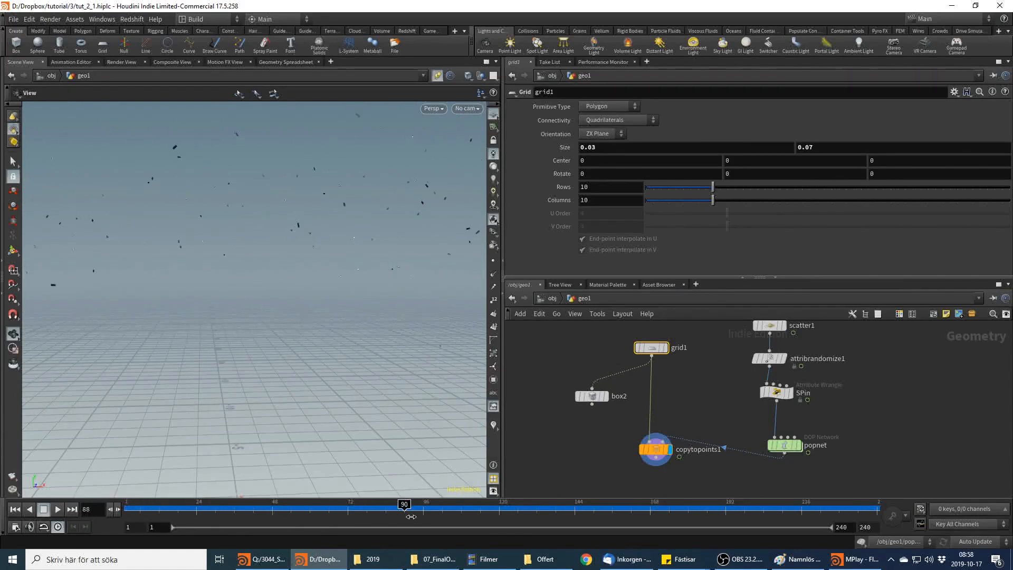
click(58, 510)
right_drag(259, 306, 339, 274)
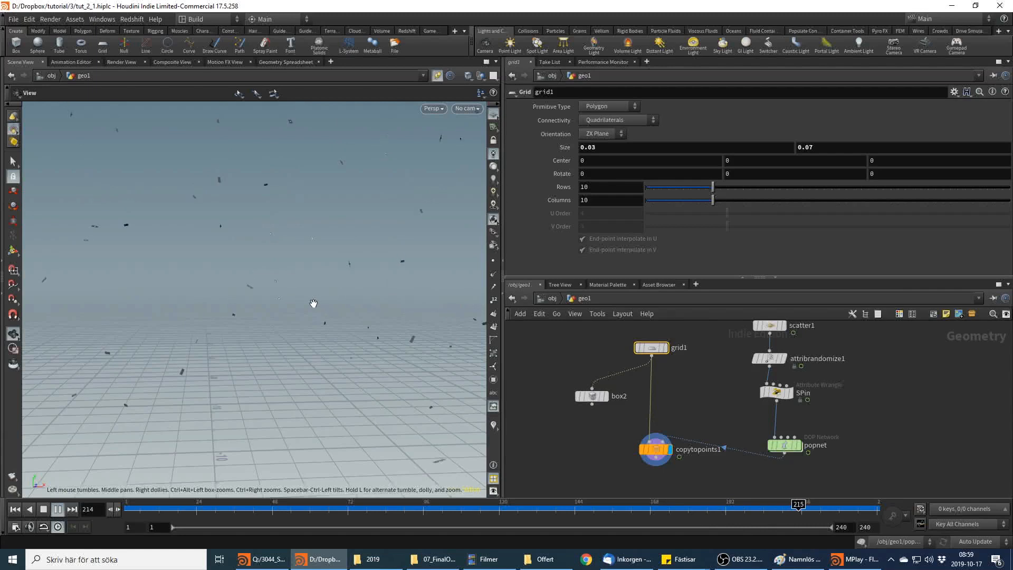
drag(365, 505, 758, 522)
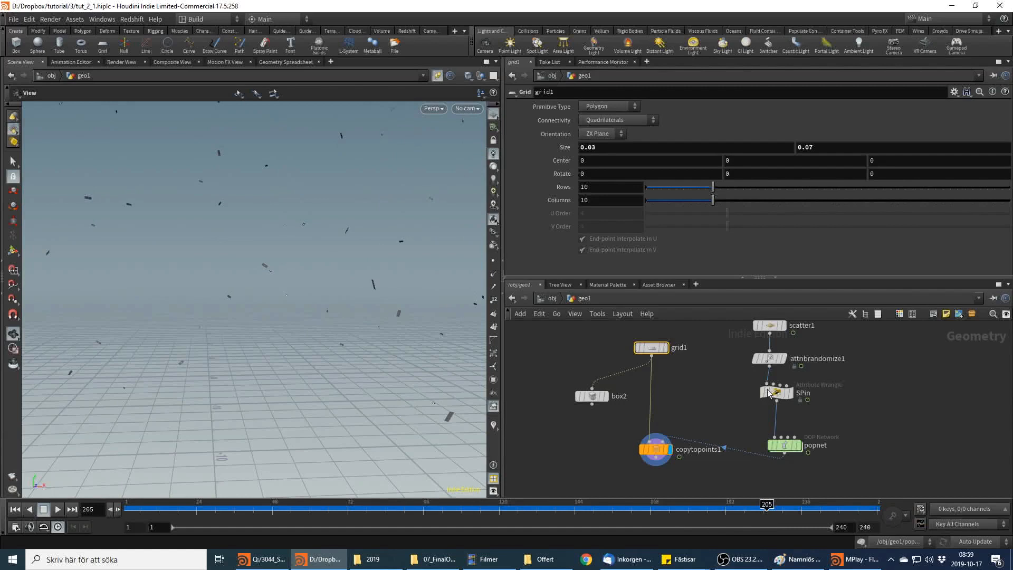
Enter popnet and move the push_up and push_side nodes closer to the other force nodes
double_click(784, 445)
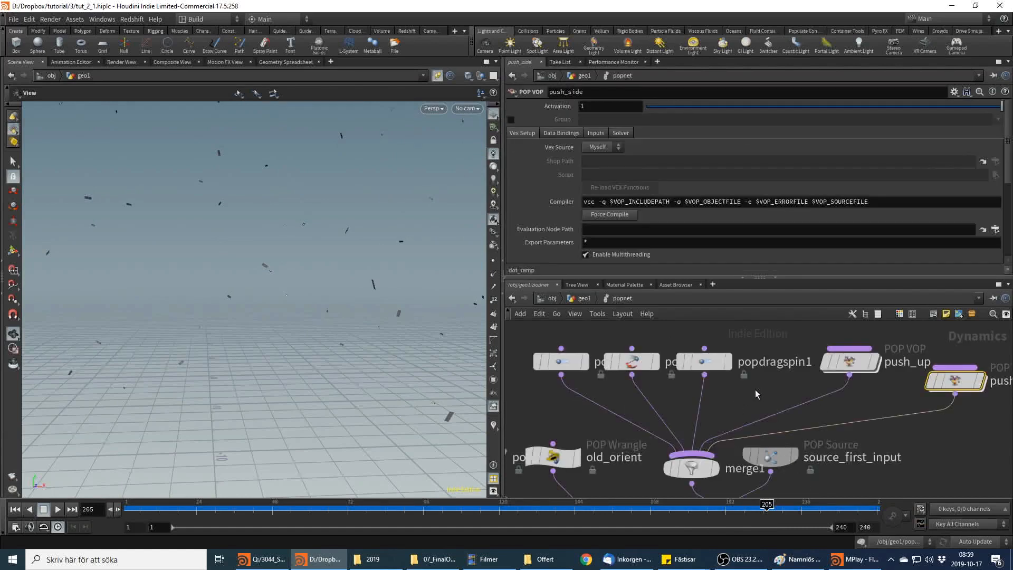
middle_drag(755, 389, 722, 427)
drag(816, 402, 767, 396)
drag(917, 422, 853, 397)
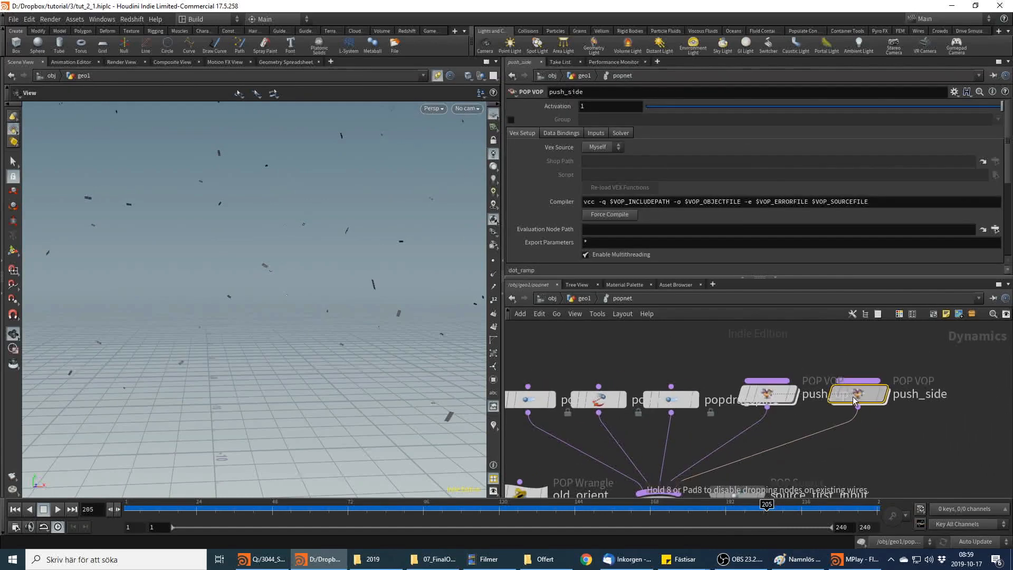
Add a POP Force node beside push_side and connect its output to merge1
right_click(965, 405)
key(Escape)
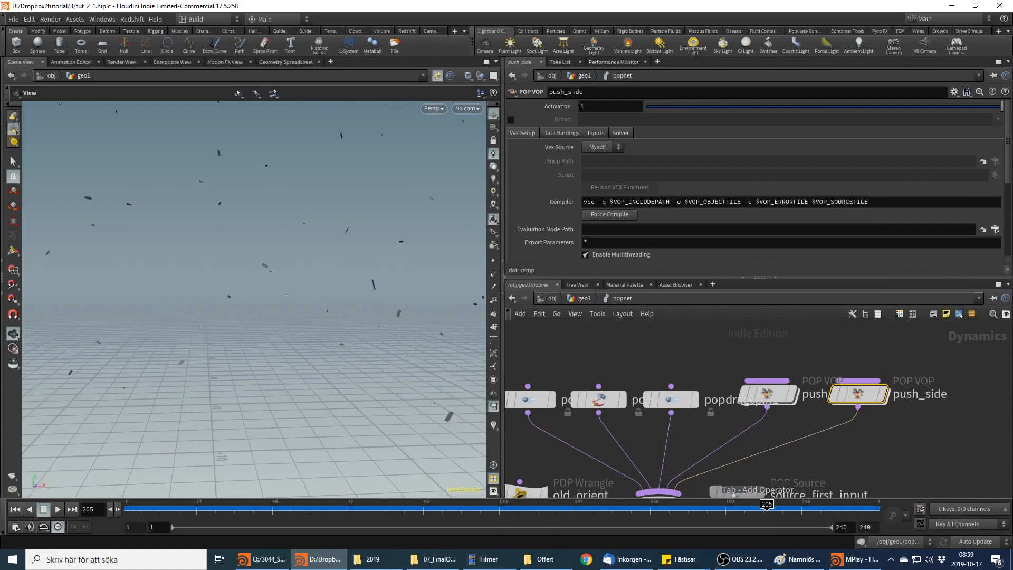
key(Tab)
click(973, 404)
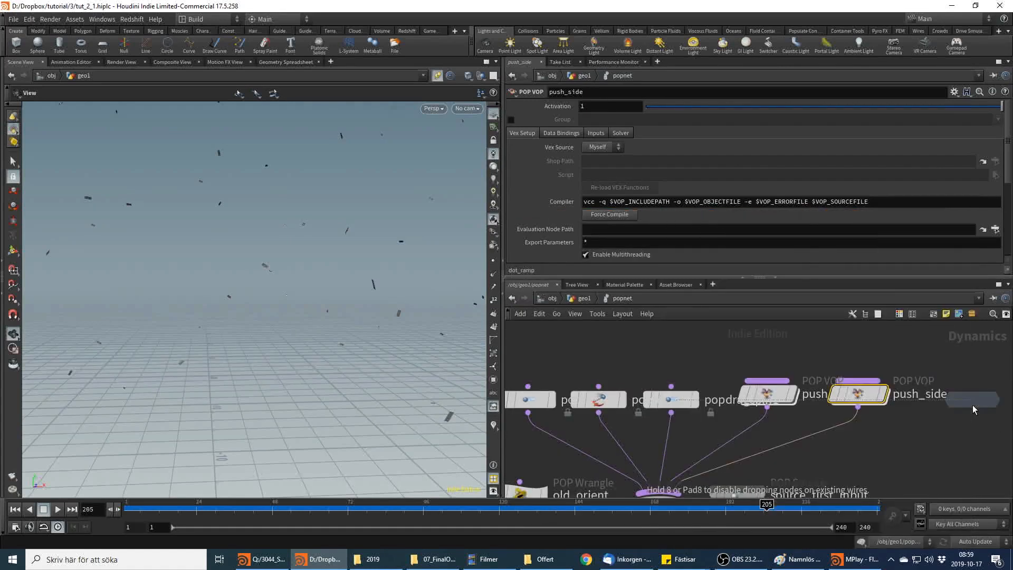
click(973, 404)
click(973, 413)
click(680, 450)
Set the POP Force node's noise amplitude to 0.5
key(alt+Tab)
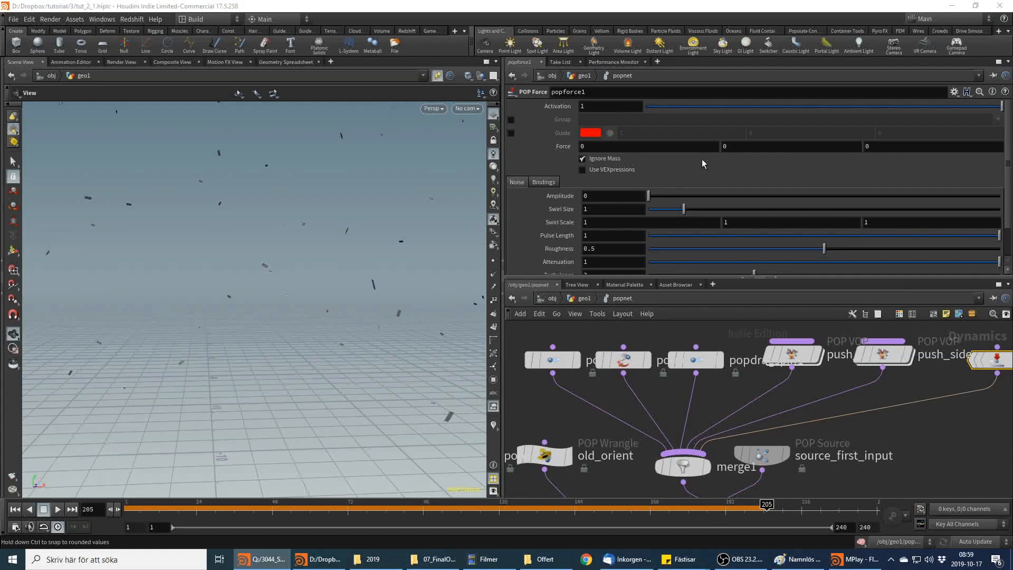
key(alt+Tab)
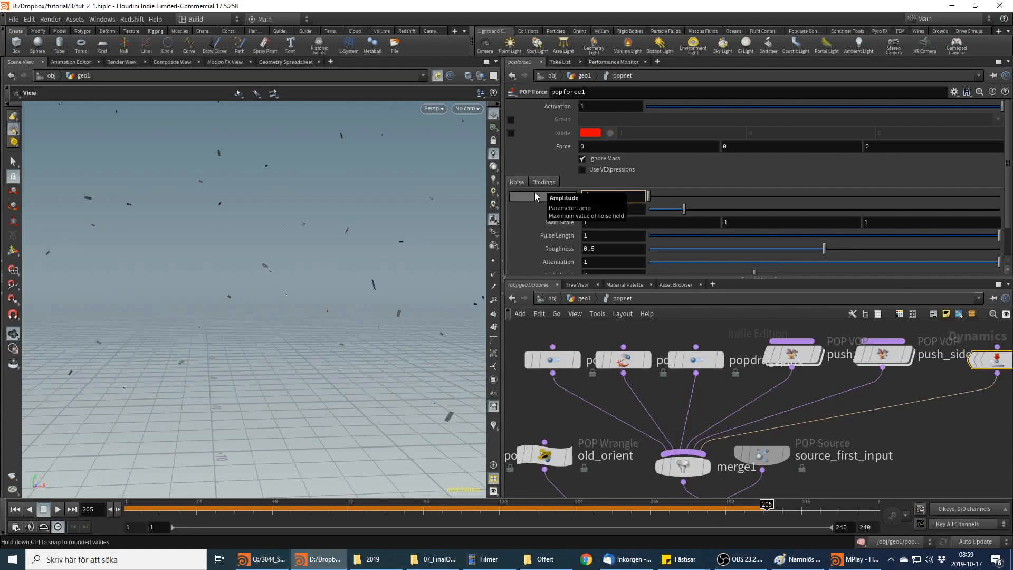
text(0.5)
key(Return)
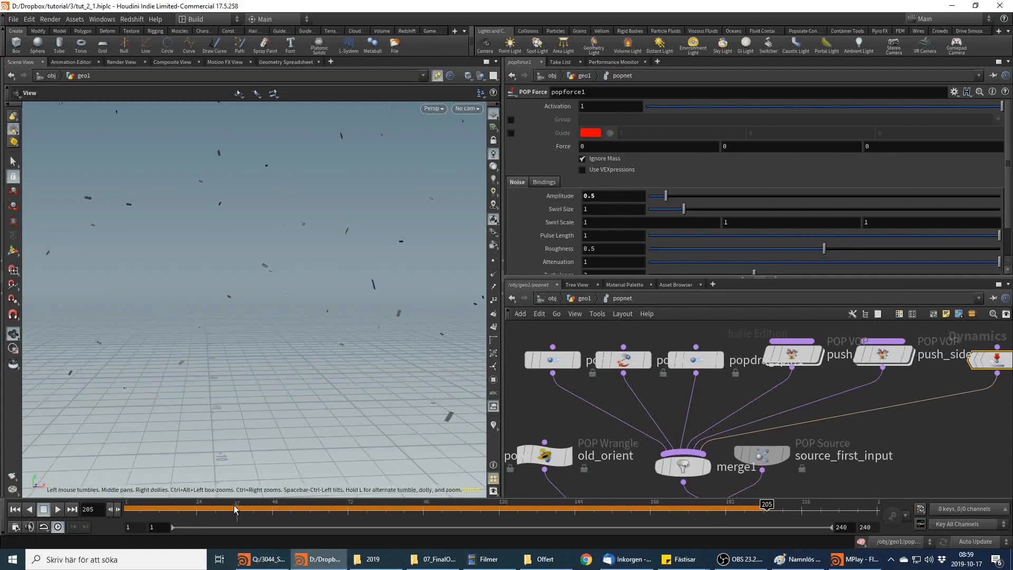
Replay the simulation from the start, scrub to frame 128, and go back up to the geo1 level
drag(236, 510, 88, 494)
click(58, 511)
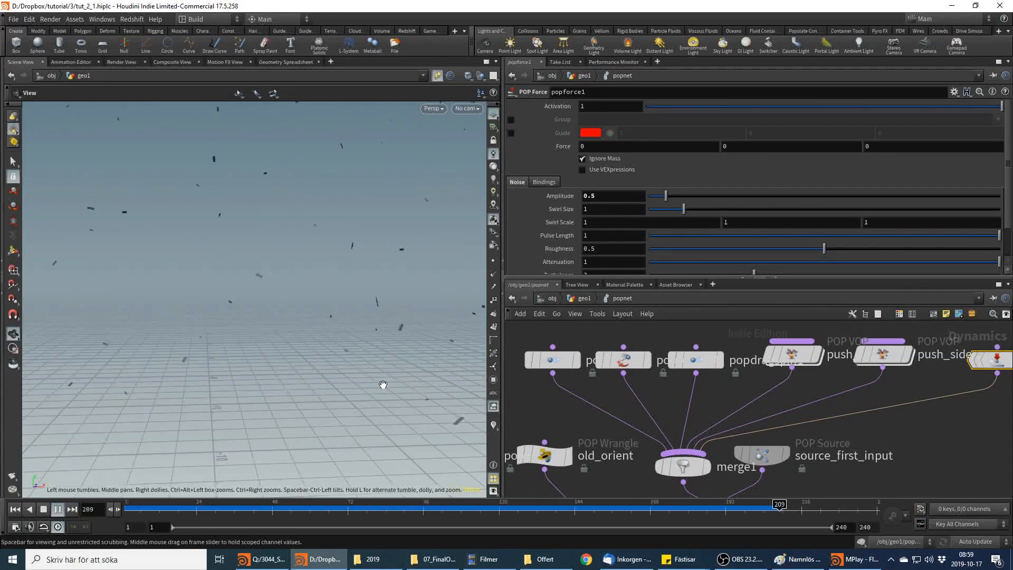
drag(468, 509, 524, 513)
click(584, 298)
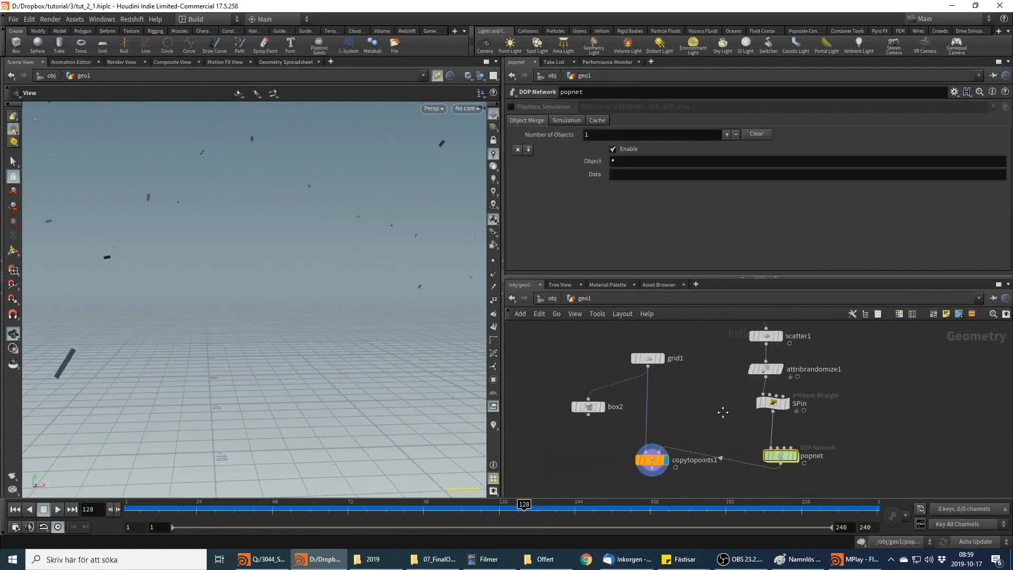
Set scatter1's Force Total Count to 20 and replay the simulation, stopping at frame 50
click(737, 395)
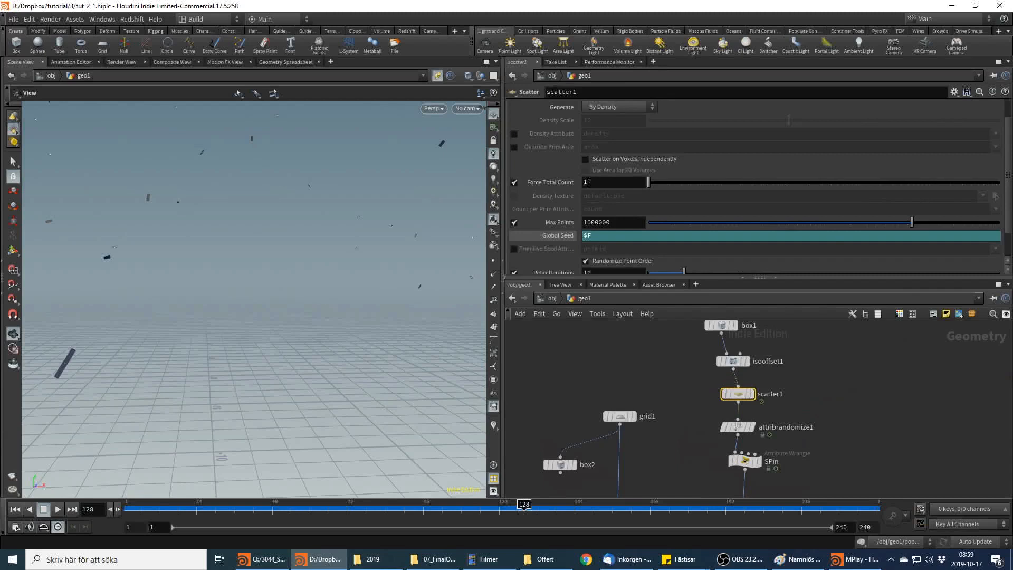
text(20)
key(Return)
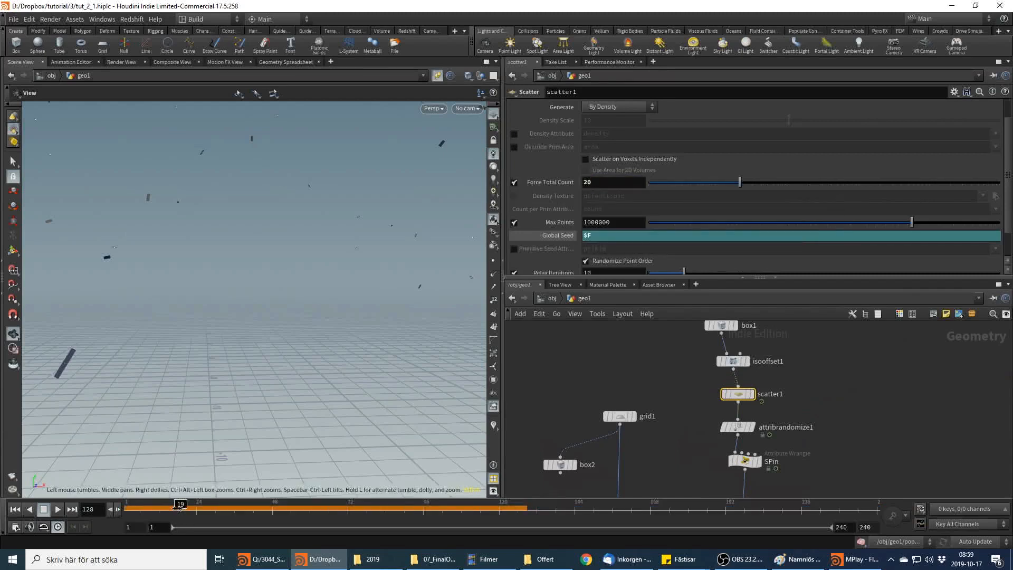
click(45, 510)
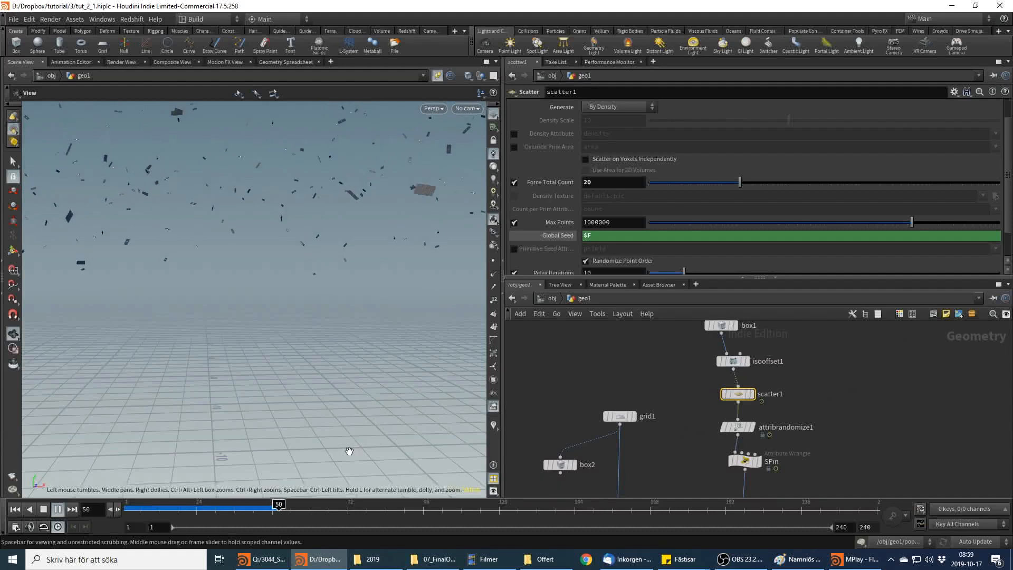
click(279, 509)
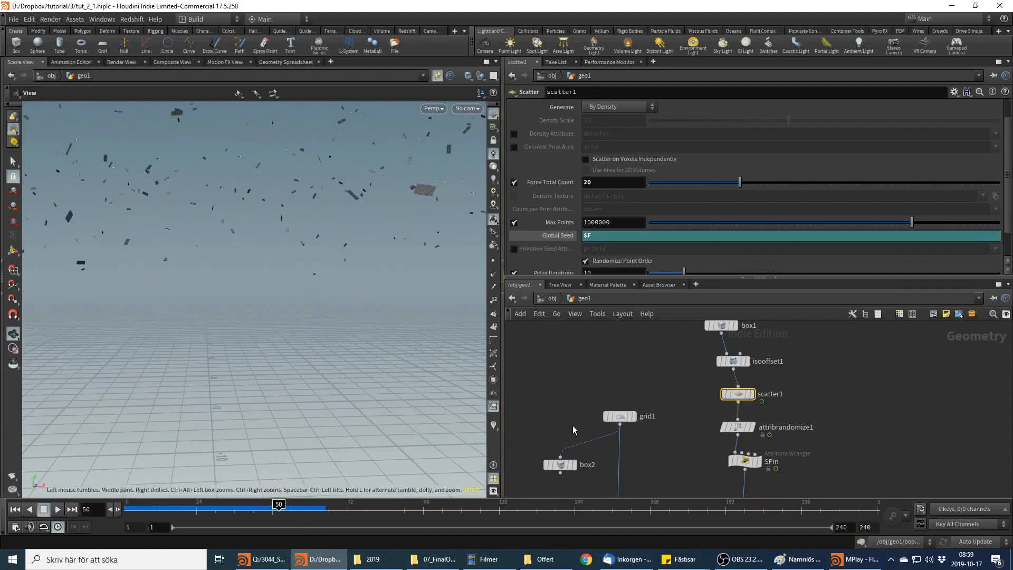
Set the rows and columns of grid1 to 4 each
click(617, 417)
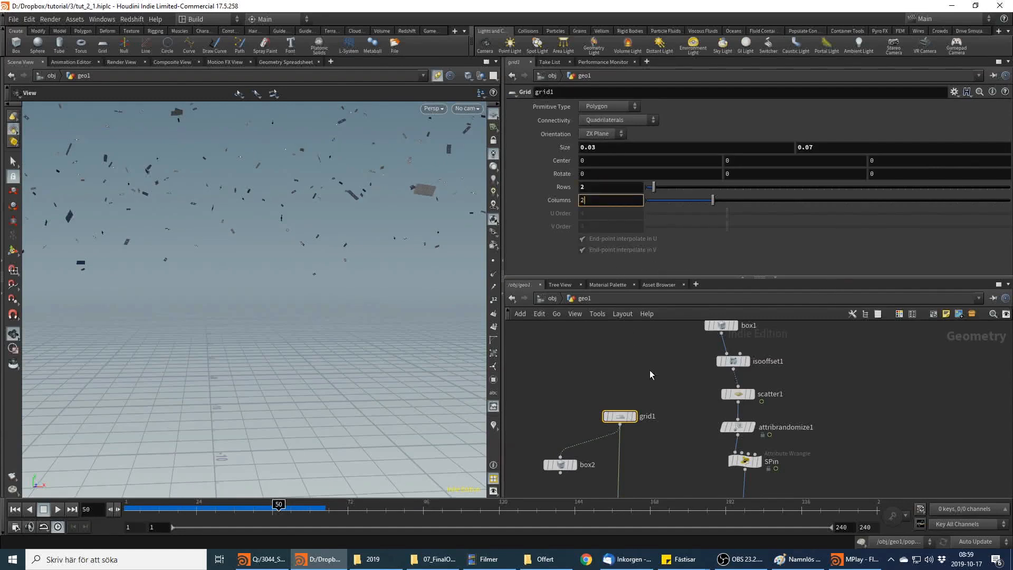
click(608, 200)
text(4)
key(Return)
Replay the confetti simulation from the first frame and scrub to frame 105
click(14, 509)
click(58, 510)
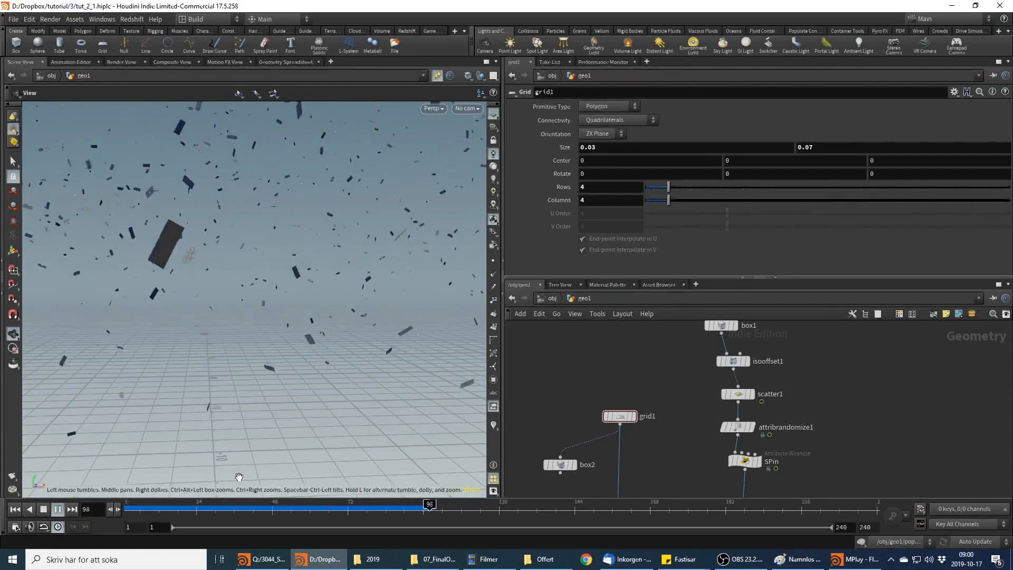
drag(248, 344, 265, 322)
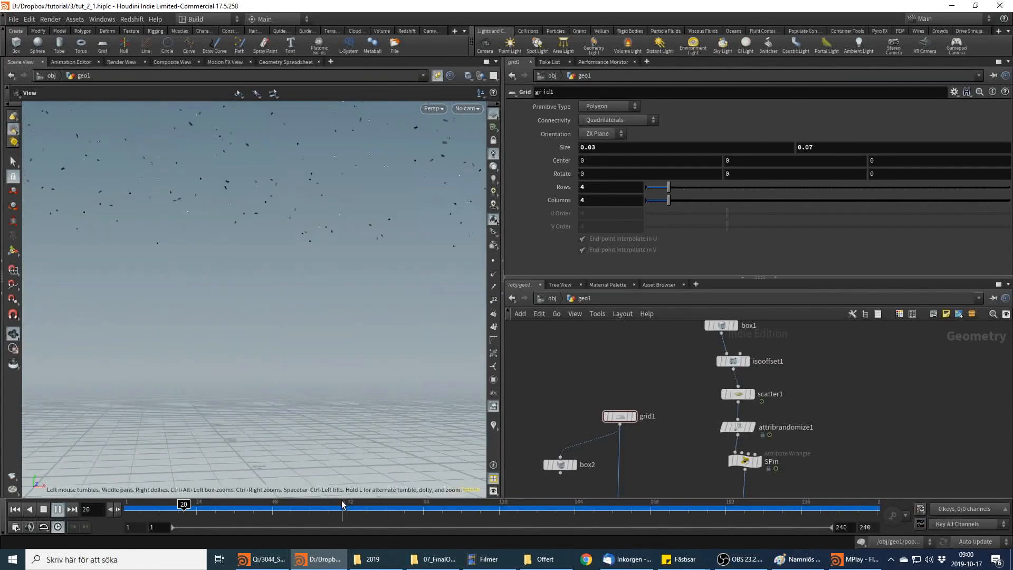
drag(342, 505, 404, 506)
Enter popnet and set the popdrag1 node's Air Resistance to 20
scroll(771, 449, down, 4)
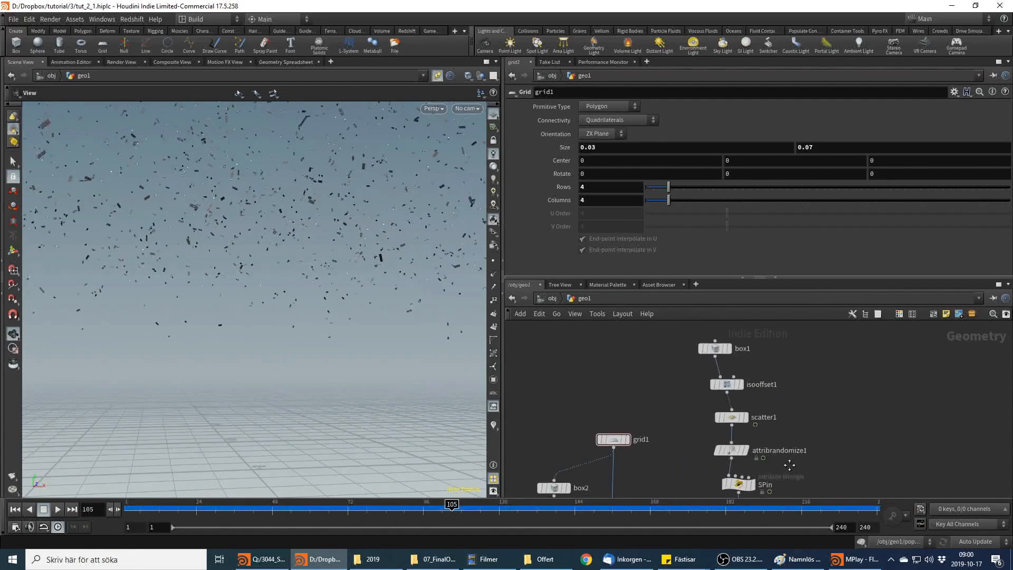
double_click(747, 451)
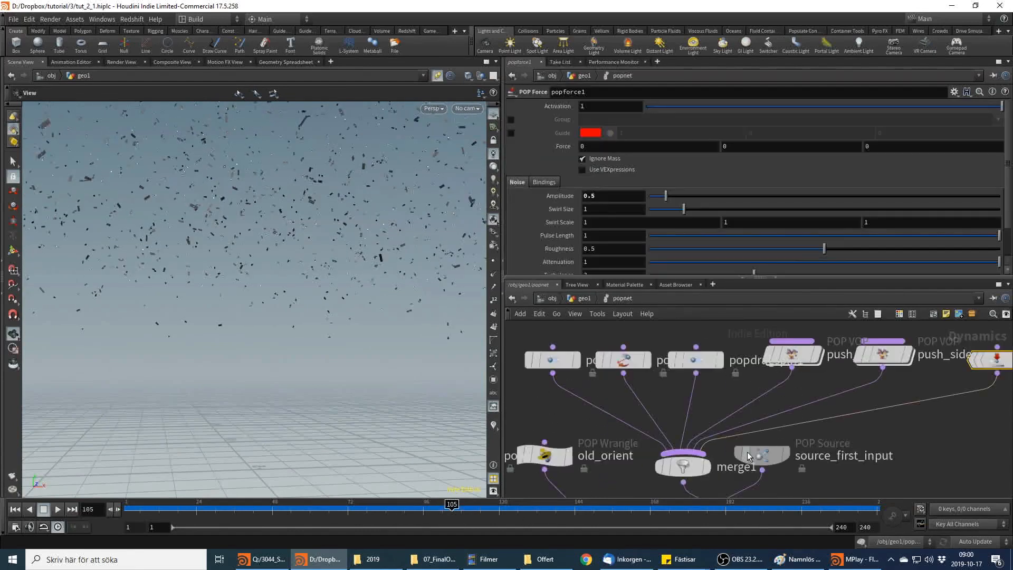
click(692, 361)
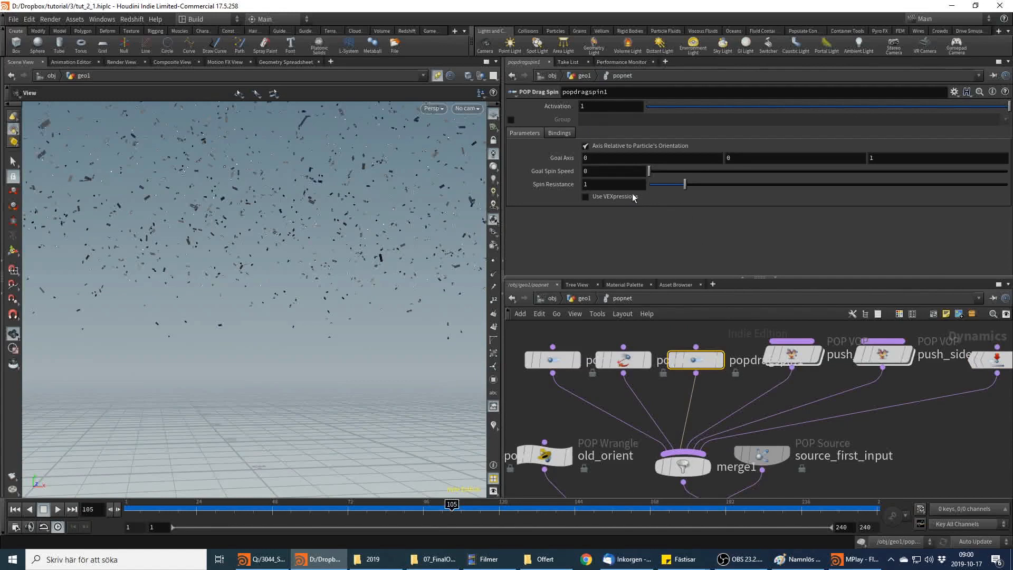
click(625, 360)
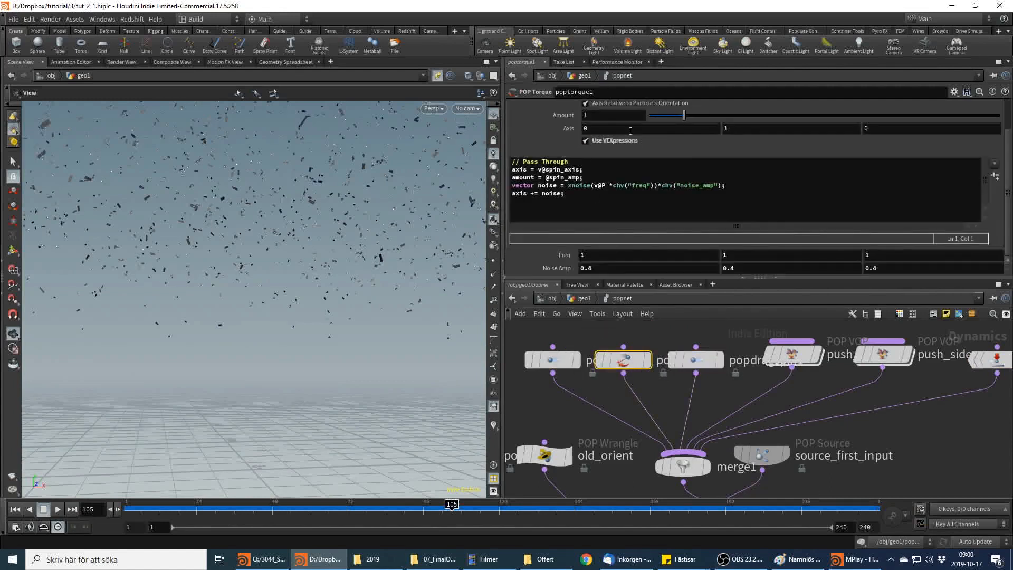
scroll(625, 138, up, 2)
click(552, 360)
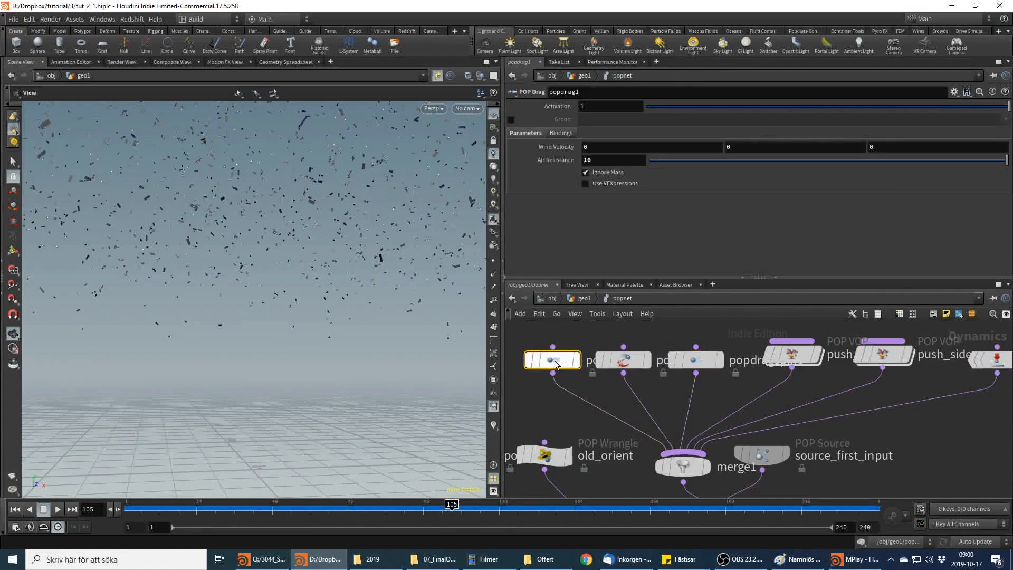
Replay the simulation with the new drag setting and scrub to frame 157
drag(192, 518, 61, 512)
click(56, 510)
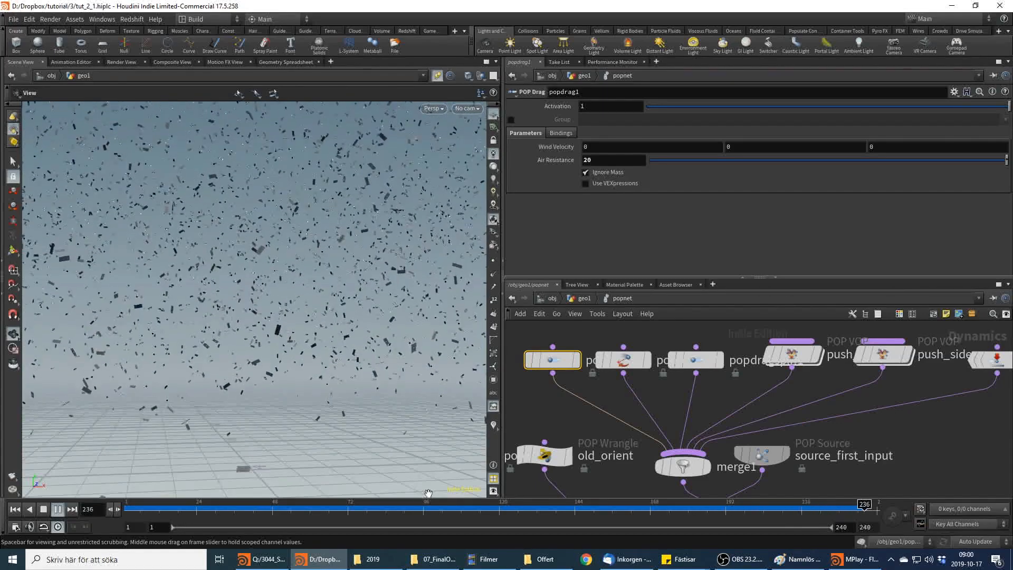
drag(369, 510, 377, 510)
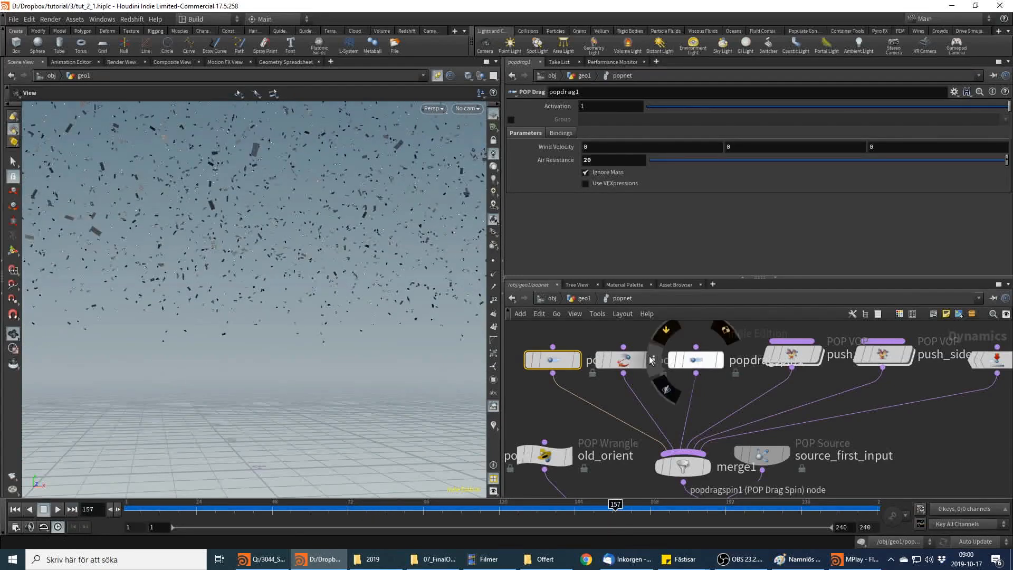
click(623, 359)
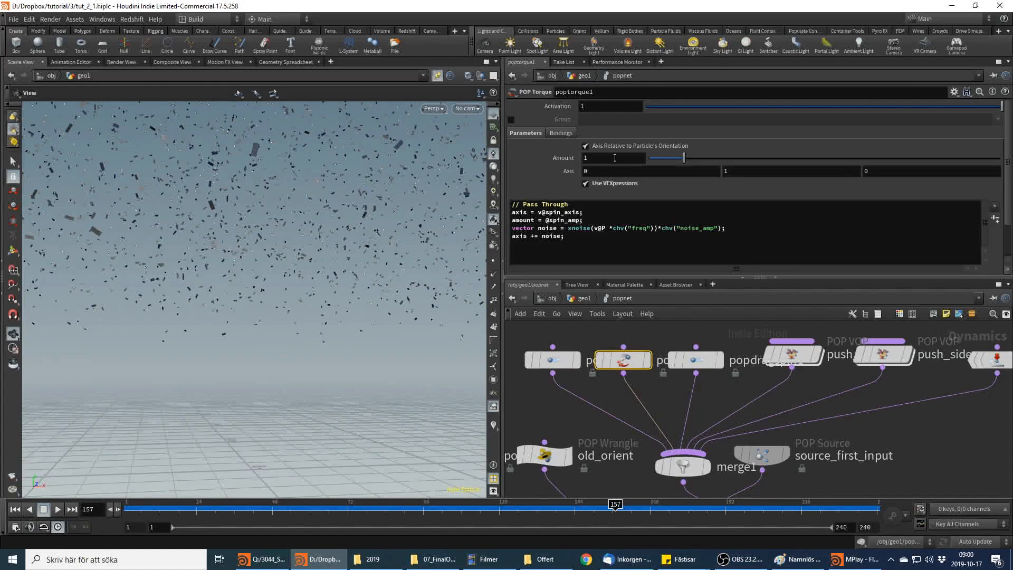
click(538, 220)
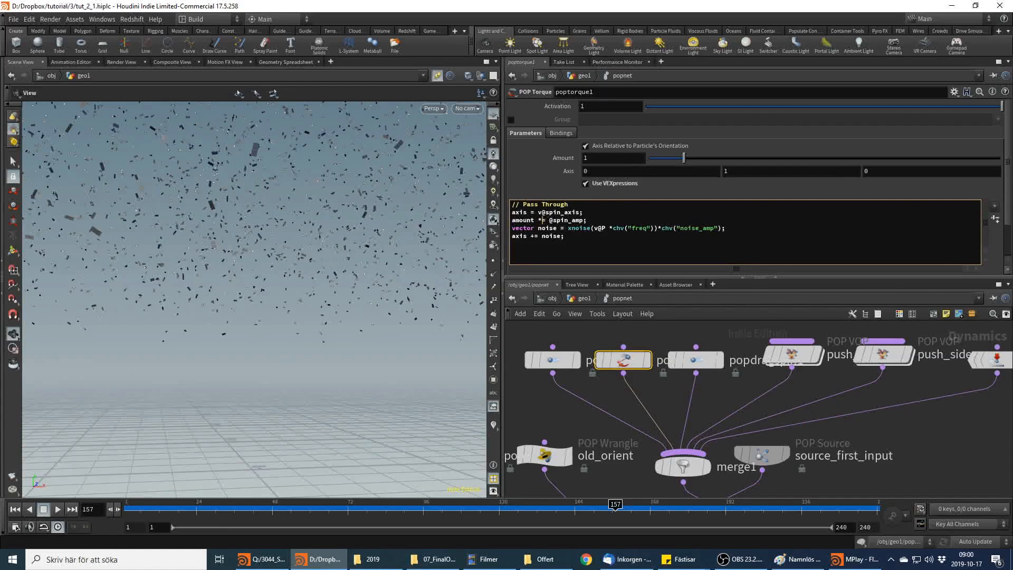
key(alt+Tab)
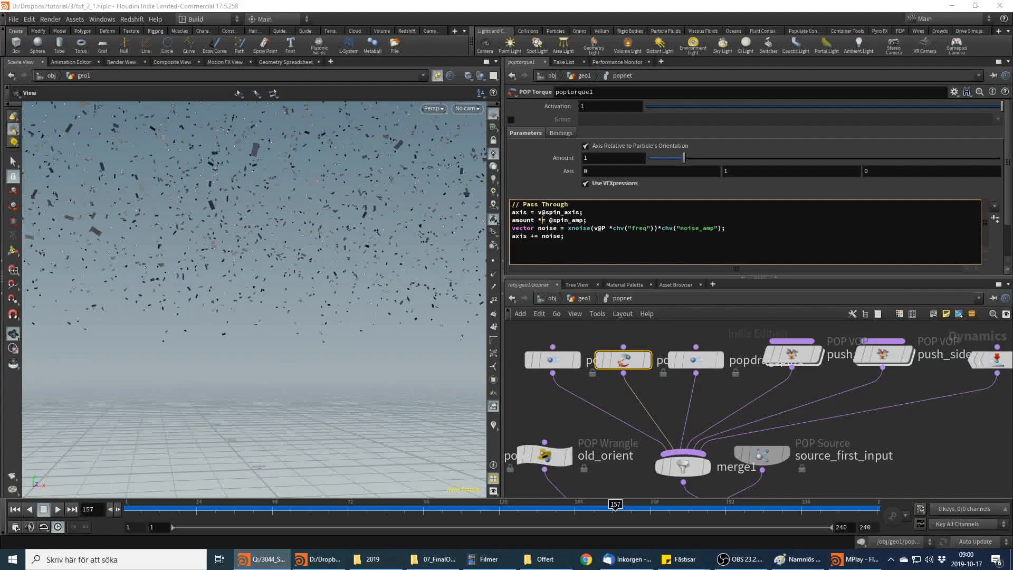
mouse_move(1008, 174)
mouse_down()
mouse_move(1007, 205)
mouse_move(1008, 174)
mouse_up()
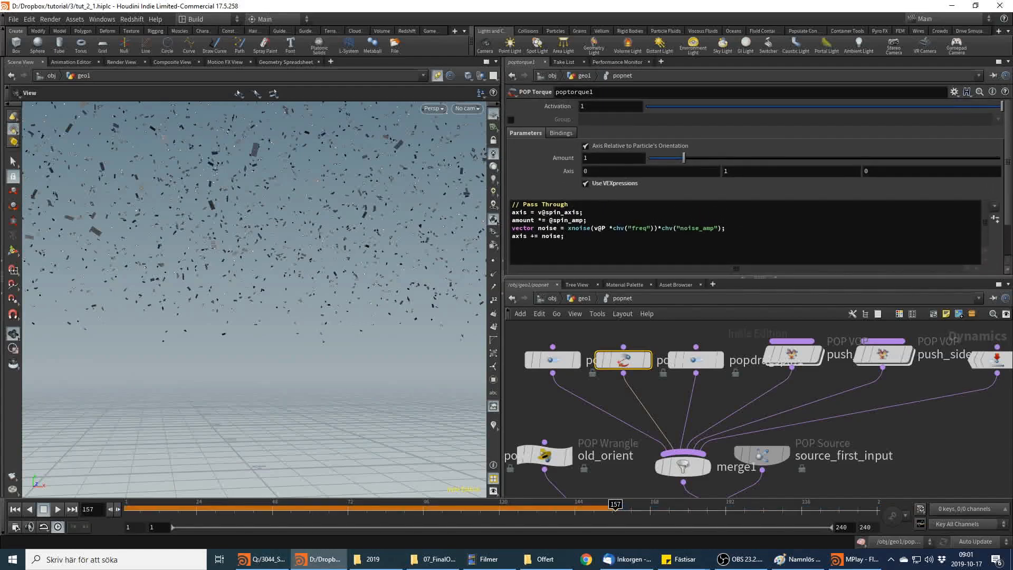
Set poptorque1's Amount to 2, then replay the simulation and scrub to frame 88
text(2)
key(Return)
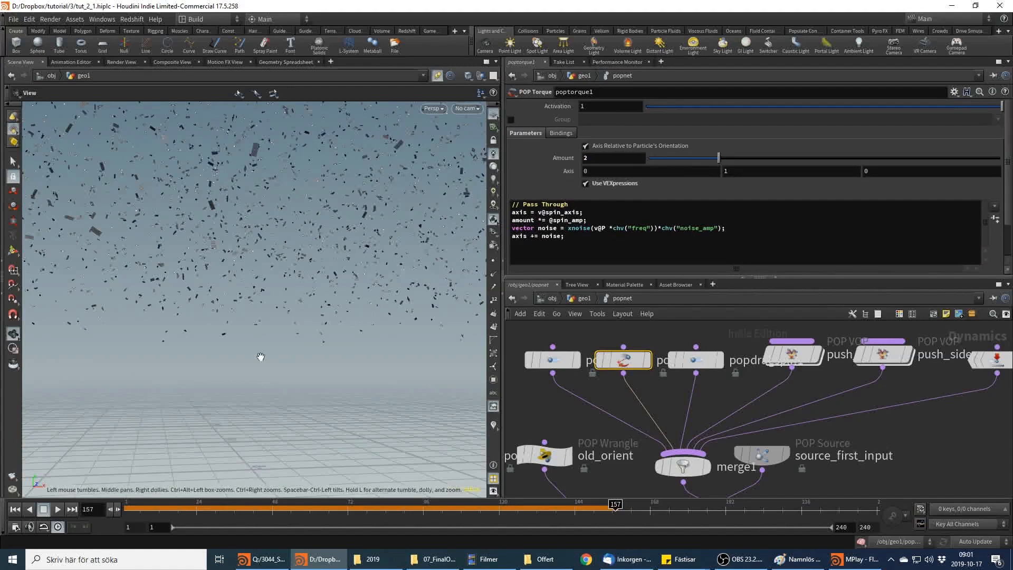
drag(152, 505, 120, 506)
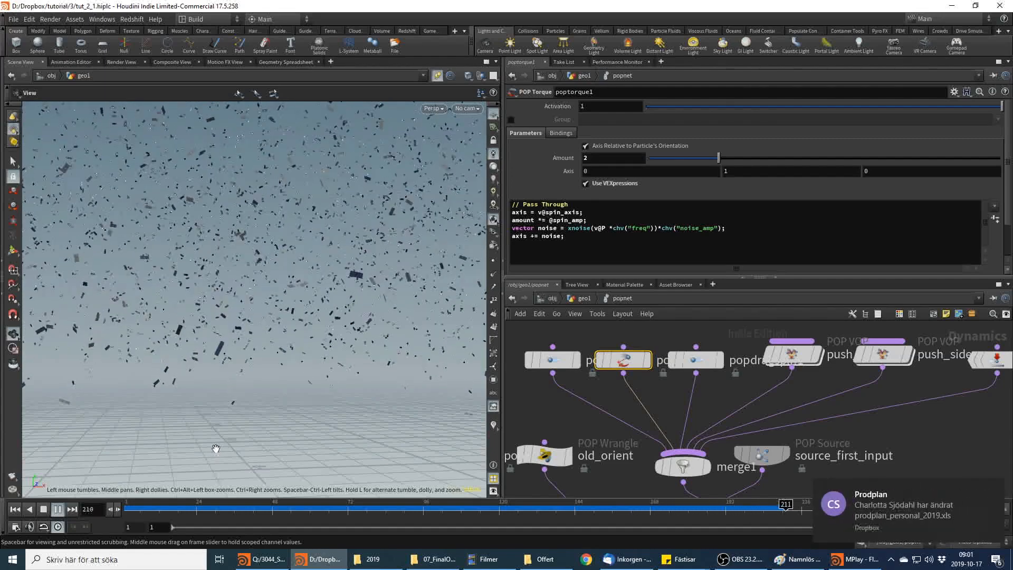
drag(316, 512, 398, 509)
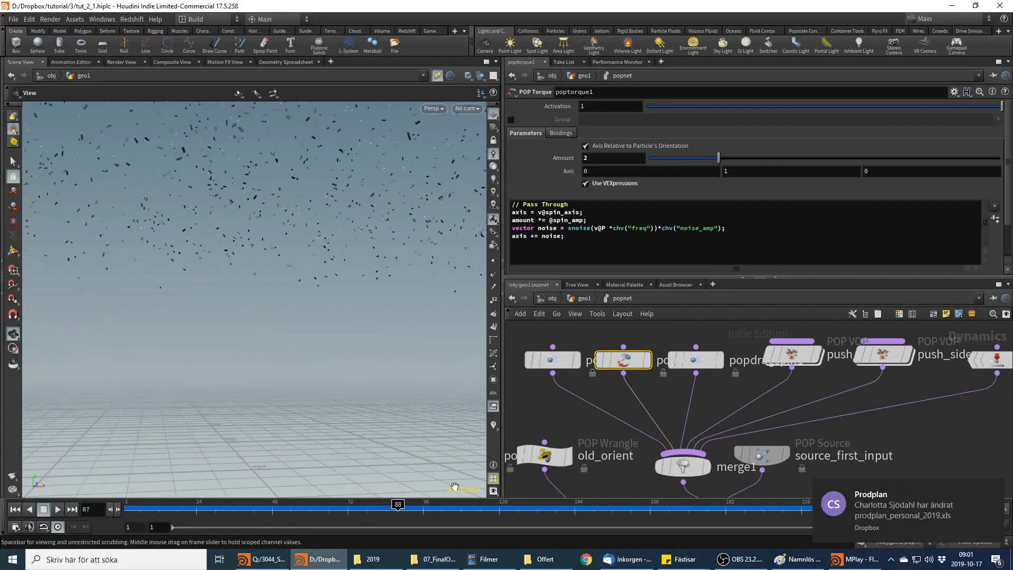
Enter the push_up node and set the multiplier of mulconst1 to 30
double_click(792, 354)
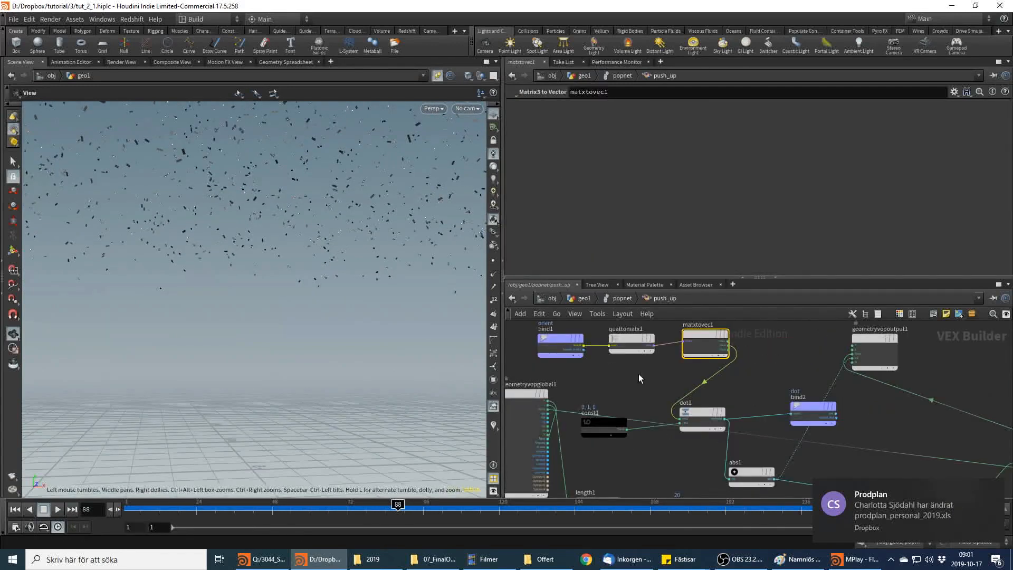
middle_drag(921, 445, 866, 401)
click(905, 447)
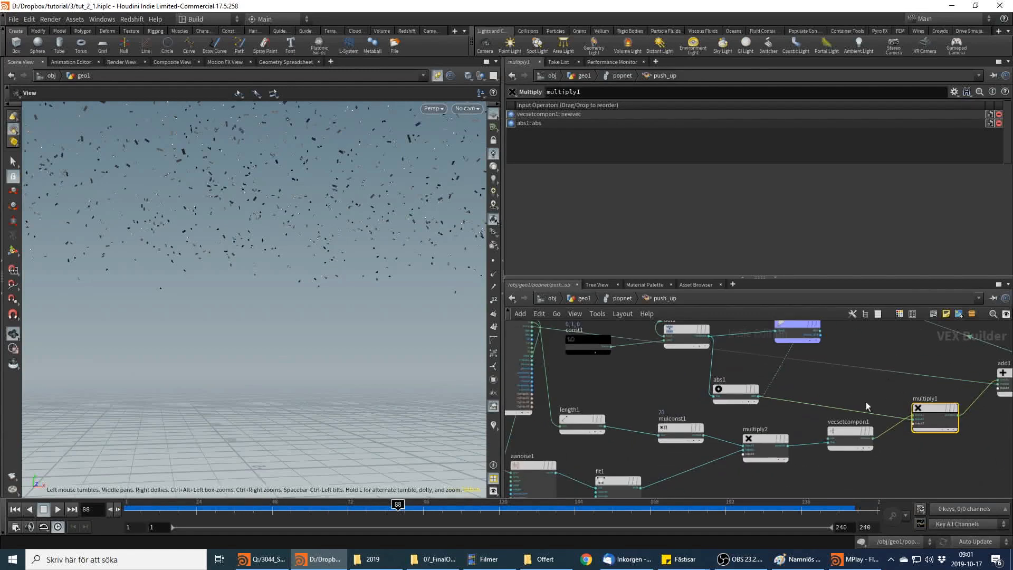
click(681, 428)
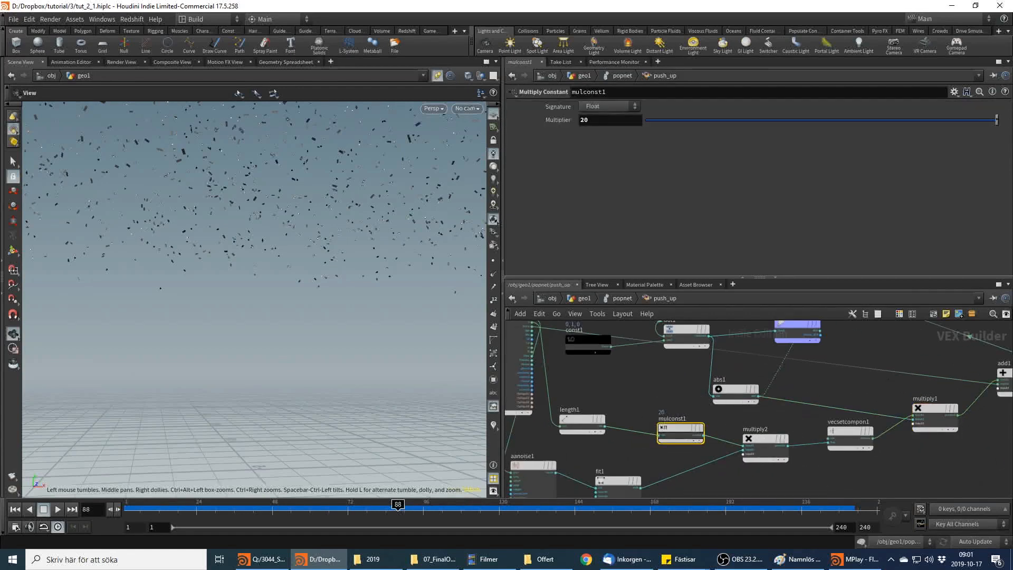
key(alt+Tab)
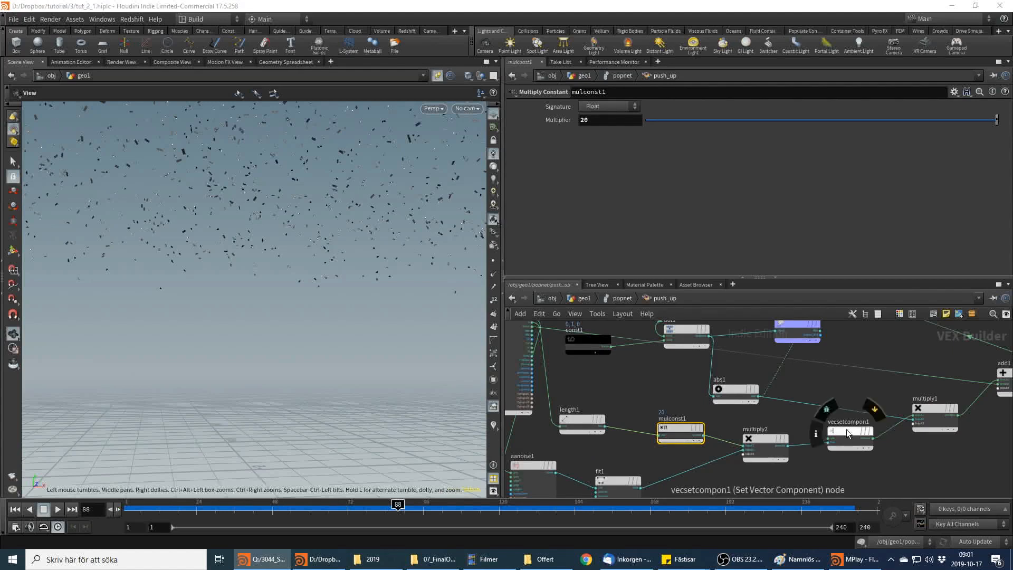
click(676, 432)
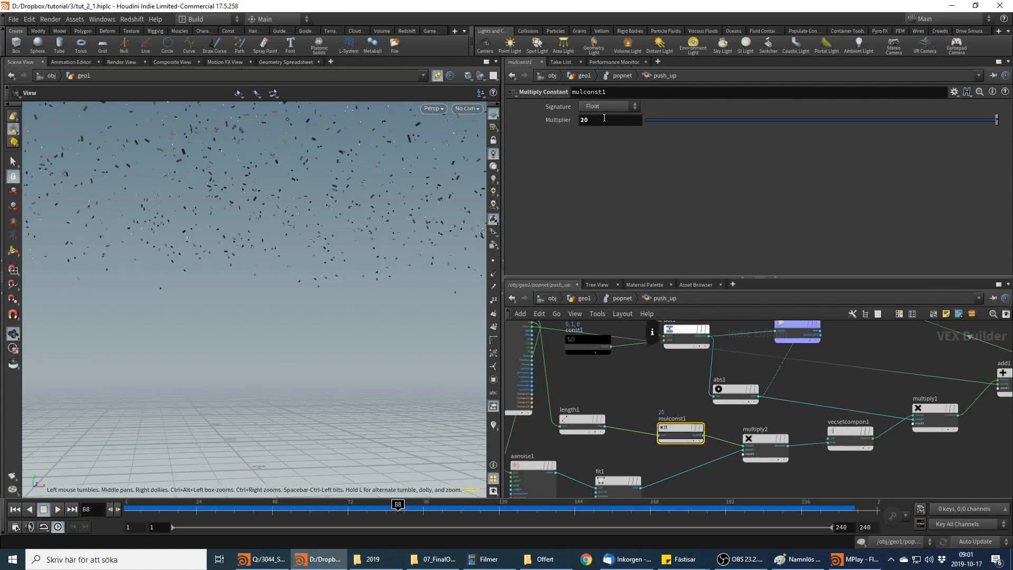
text(30)
key(Return)
Replay the simulation with the stronger upward push and scrub through to frame 240
click(15, 508)
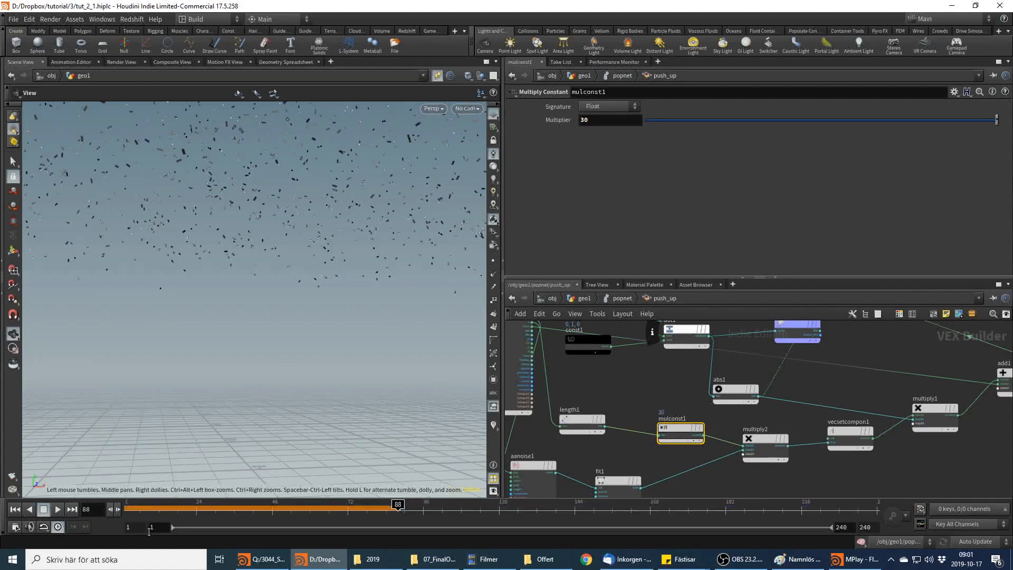
click(58, 509)
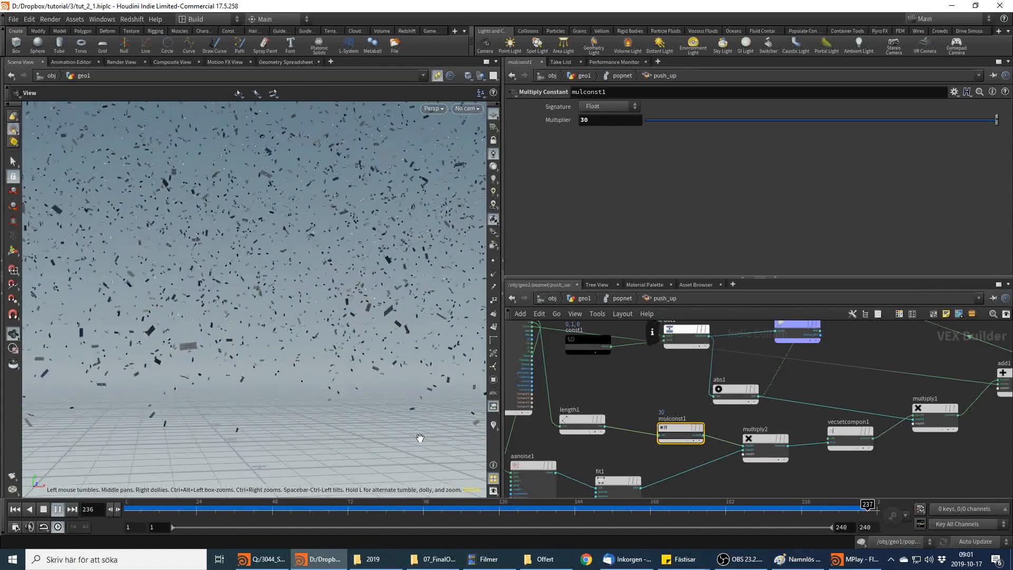
drag(288, 512, 406, 508)
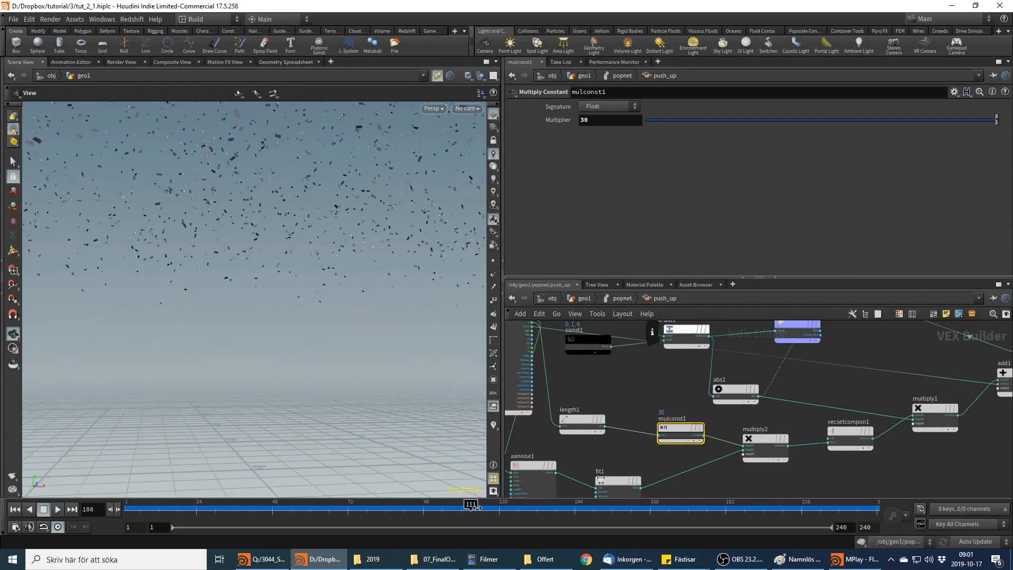
drag(682, 506, 875, 508)
Examine the node network inside push_side and return to the popnet level
click(611, 298)
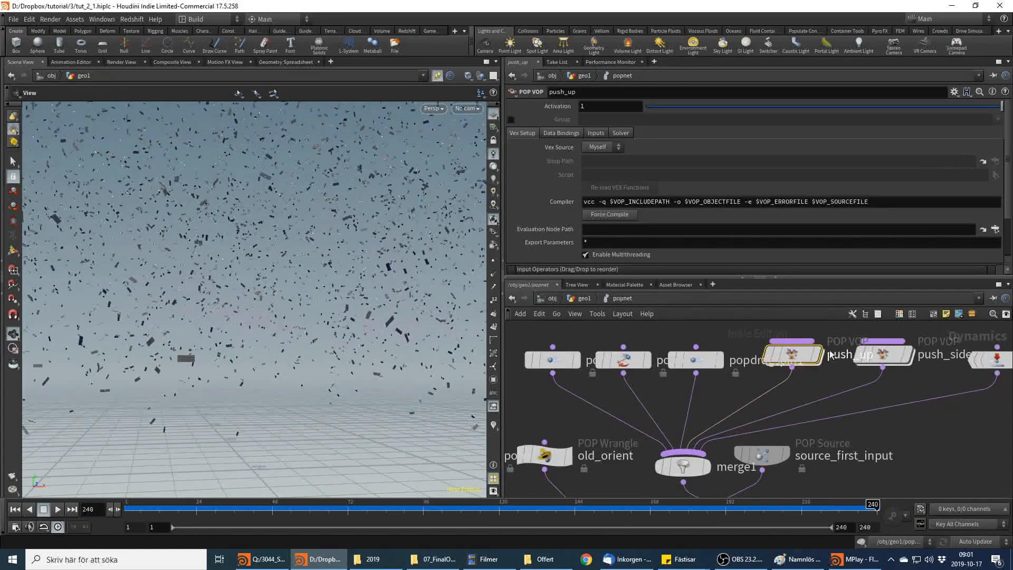
double_click(883, 350)
middle_drag(697, 423, 748, 363)
middle_drag(758, 440, 707, 452)
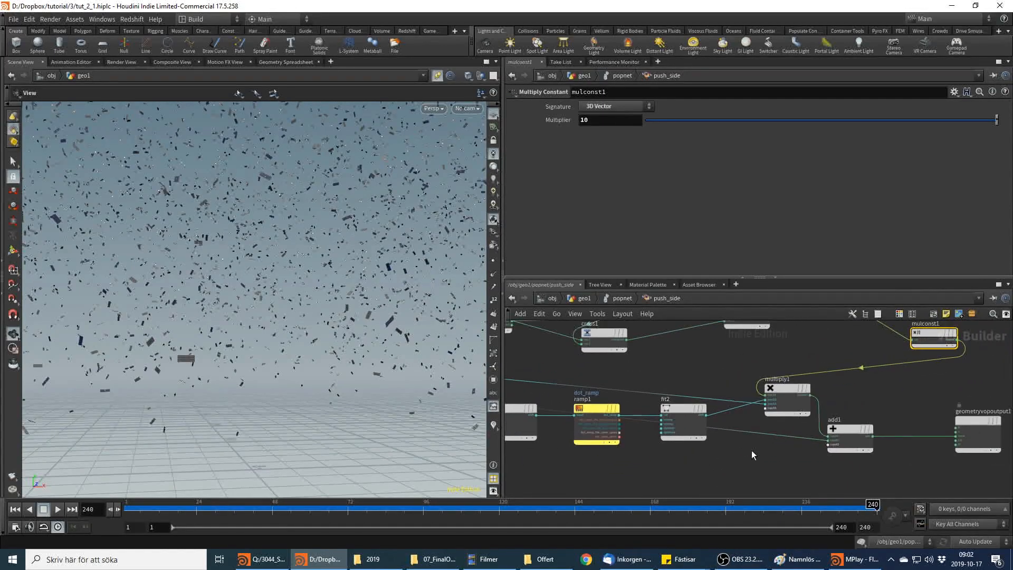
click(622, 298)
Add two points to push_side's dot_ramp, one at full value near the end and one at position 0.163406, value 0.133333, and replay to frame 56
scroll(766, 156, down, 3)
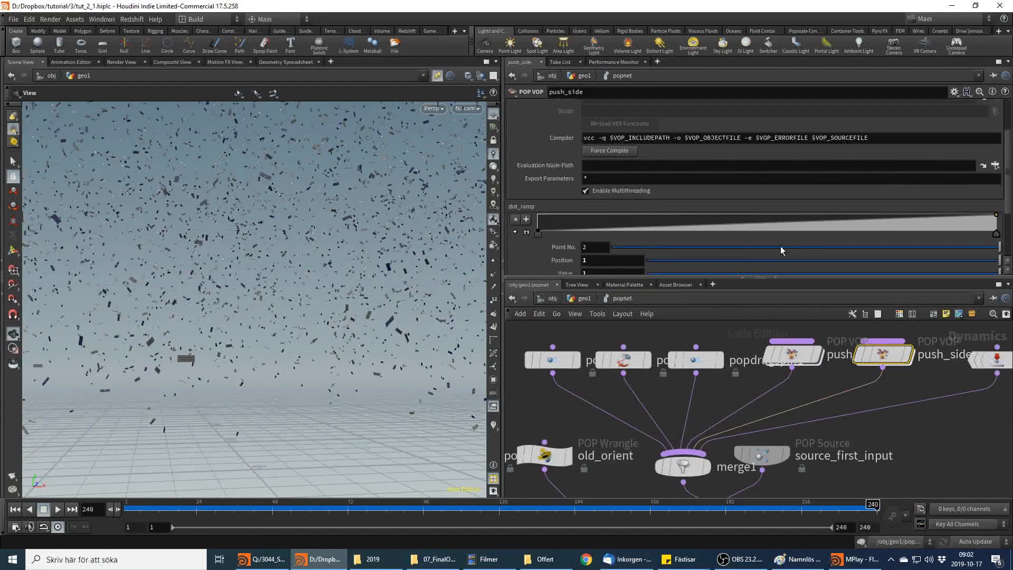
click(875, 220)
click(610, 228)
drag(611, 230, 613, 232)
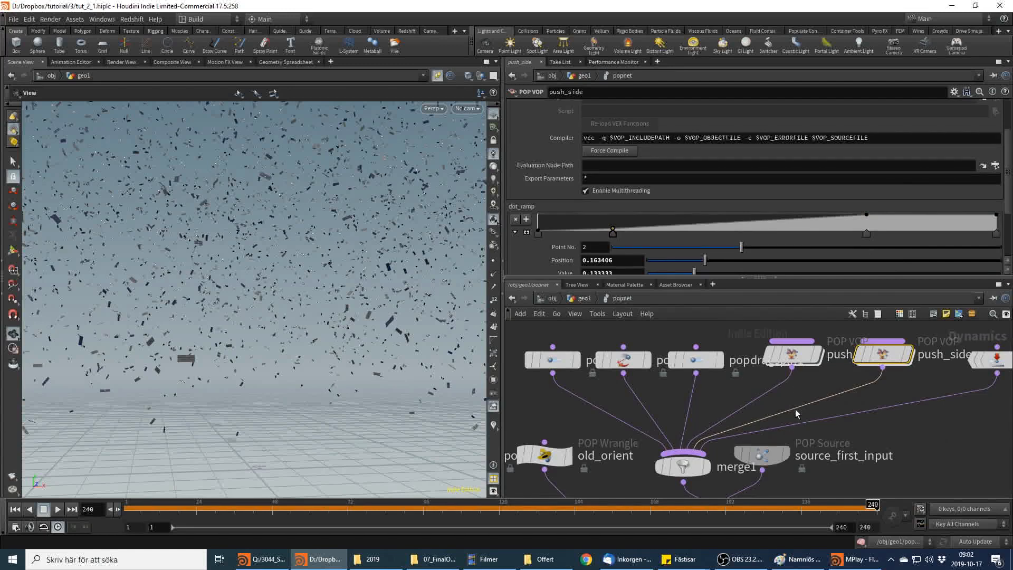
click(58, 509)
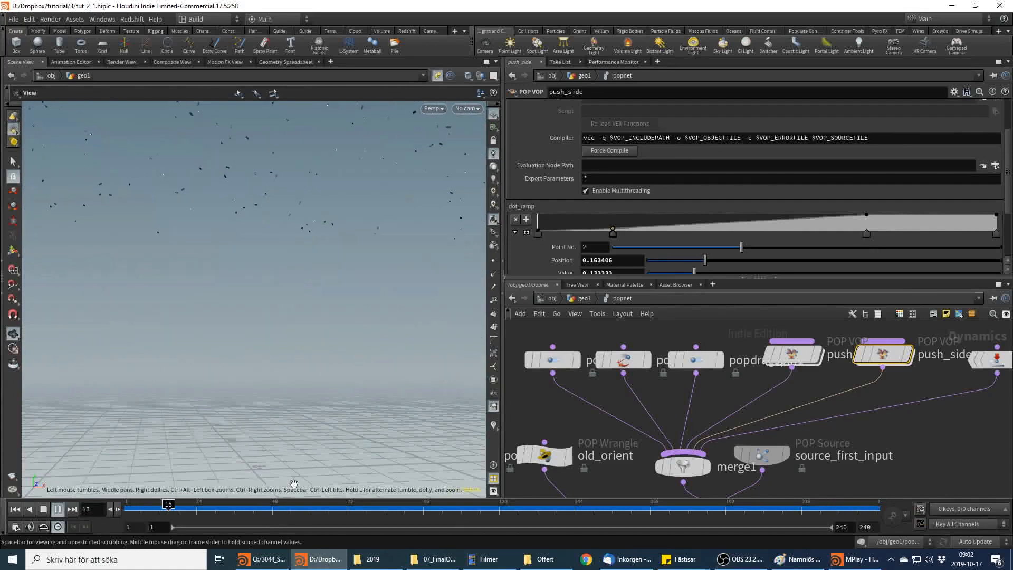
click(57, 509)
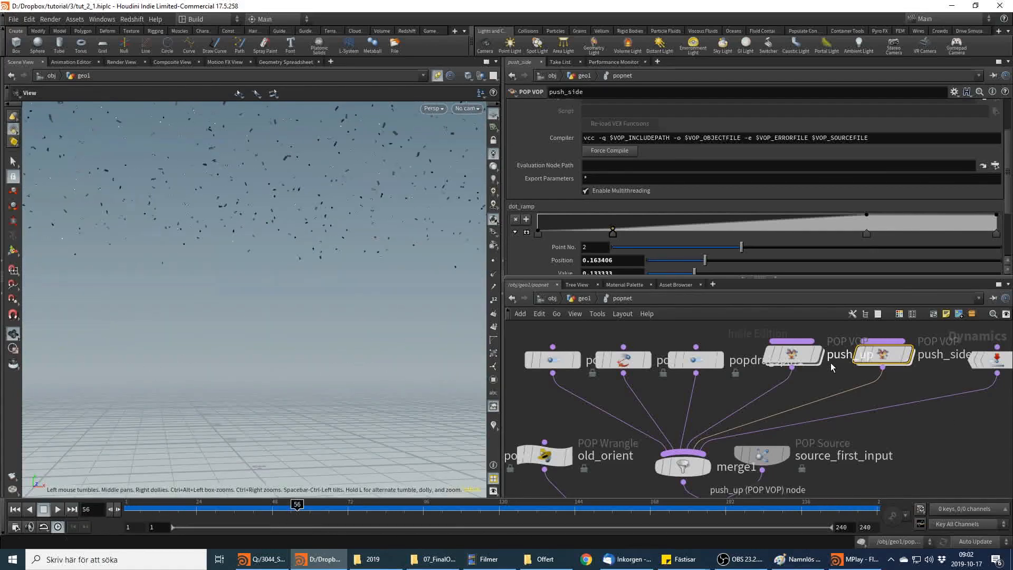
Return to the geo1 level, select grid1 and scrub the confetti simulation to frame 133
middle_drag(965, 409, 943, 401)
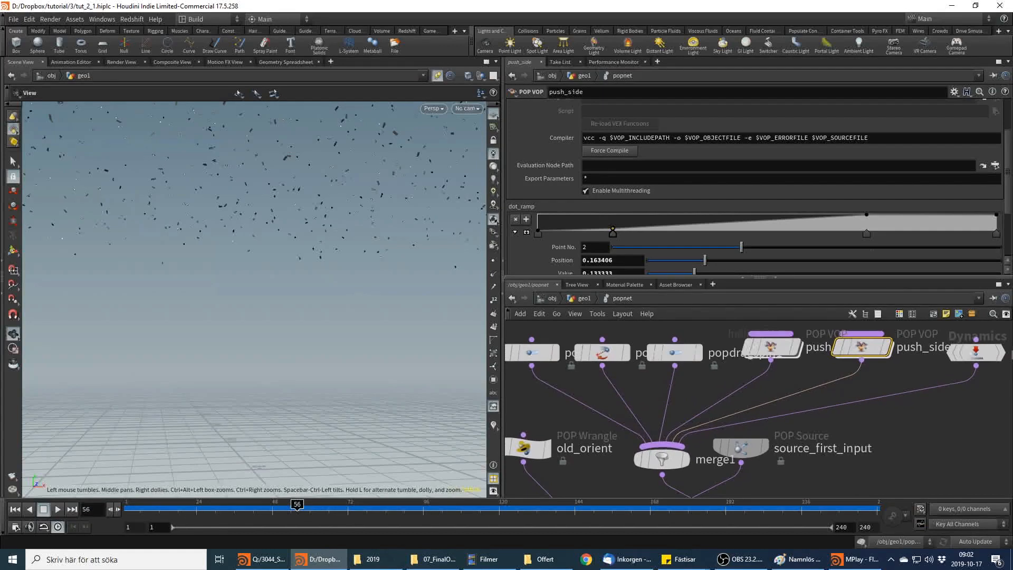
key(alt+Tab)
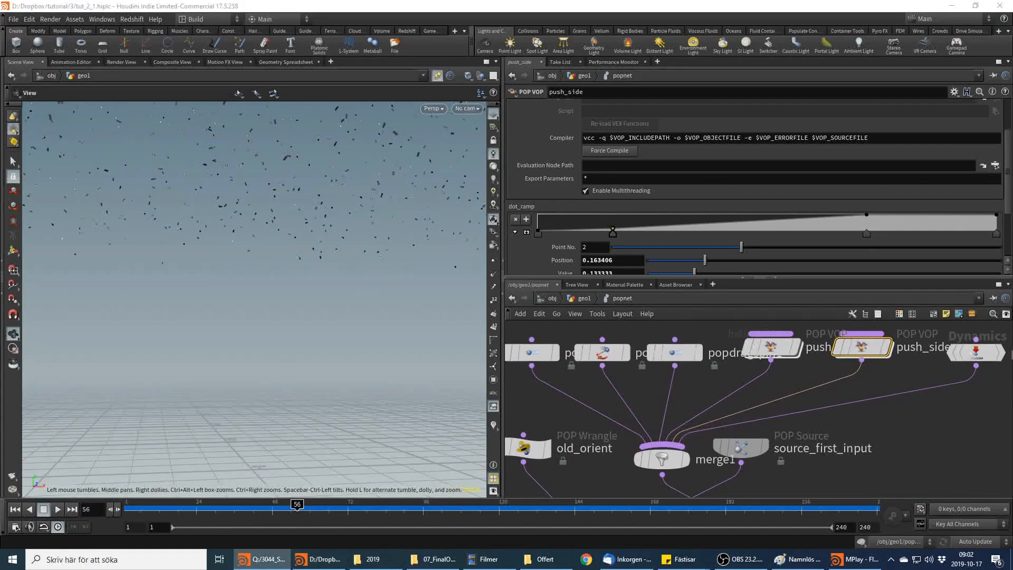
click(583, 298)
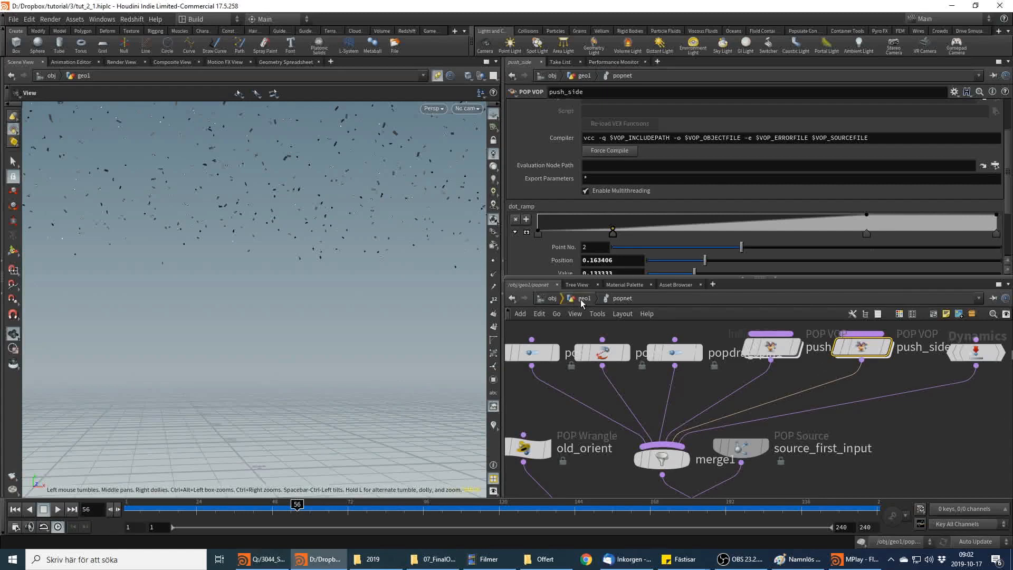
click(612, 354)
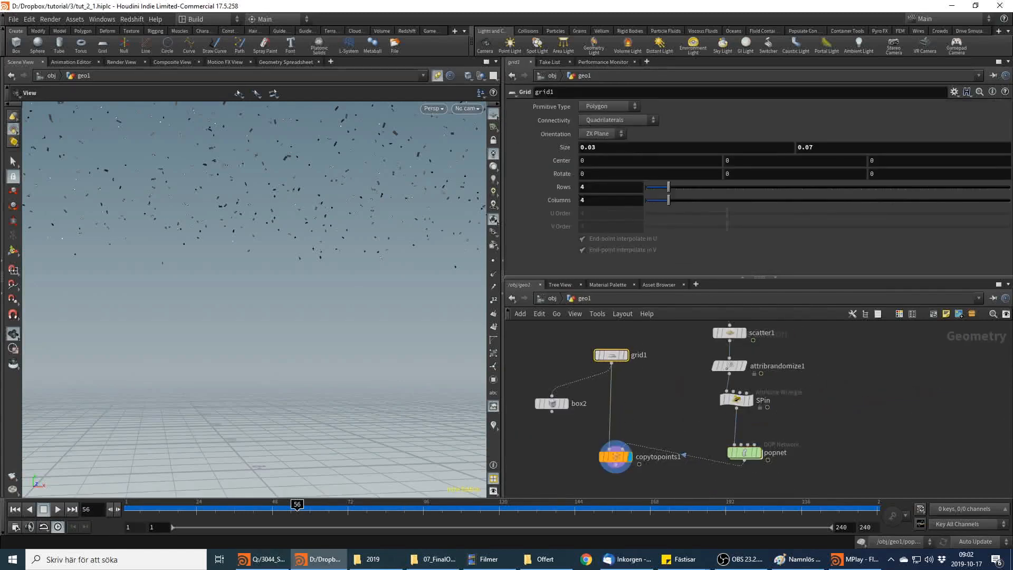
key(alt+Tab)
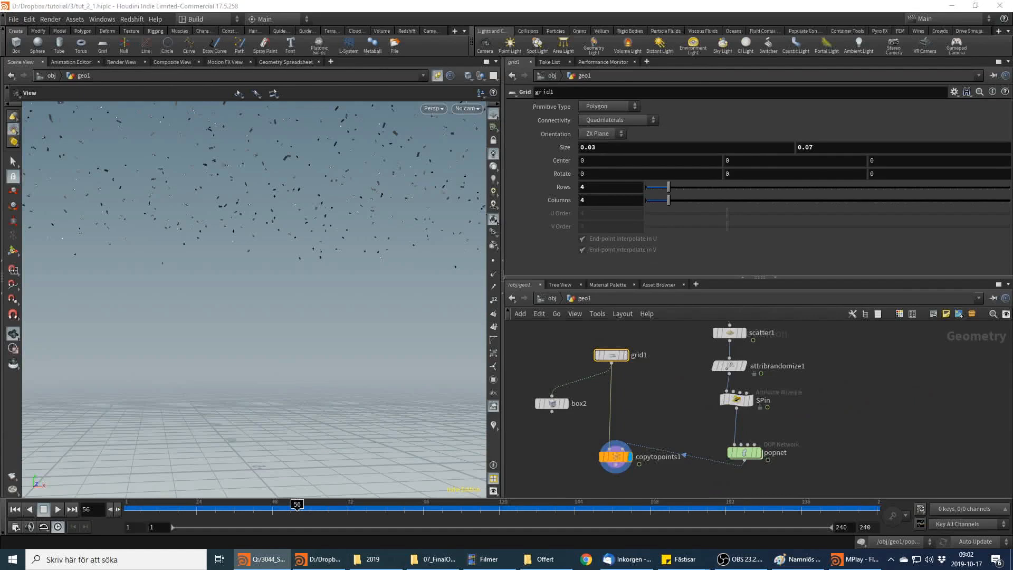
drag(333, 508, 540, 513)
key(alt+Tab)
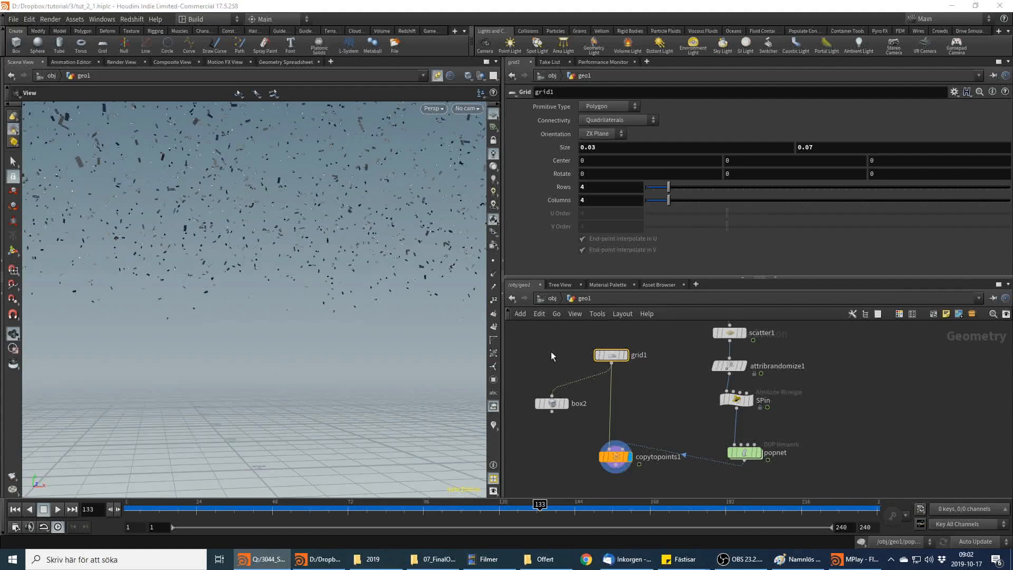
Insert a Group node between grid1 and copytopoints1 and display its output
click(612, 399)
key(Tab)
text(gr)
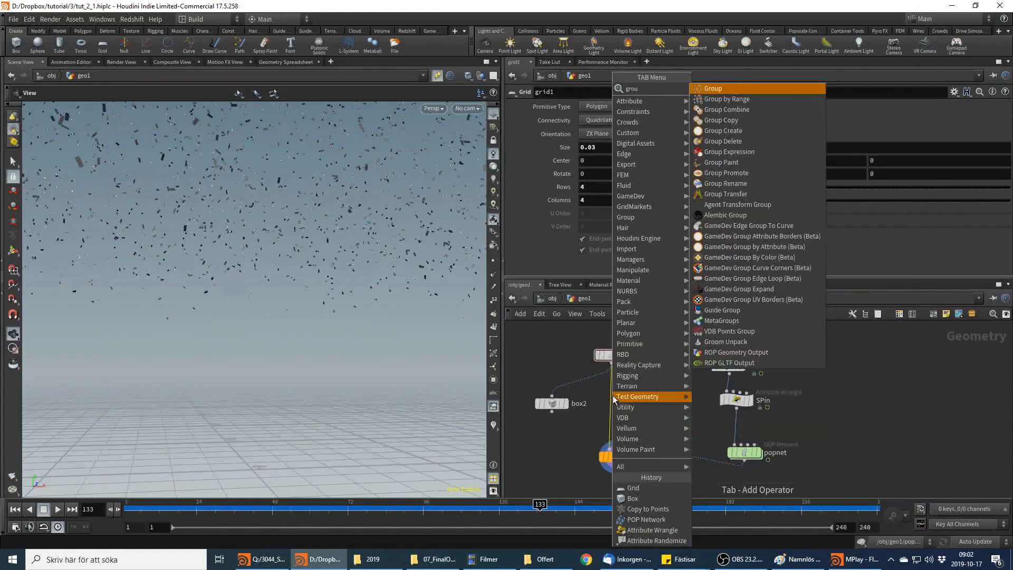
key(Return)
click(612, 396)
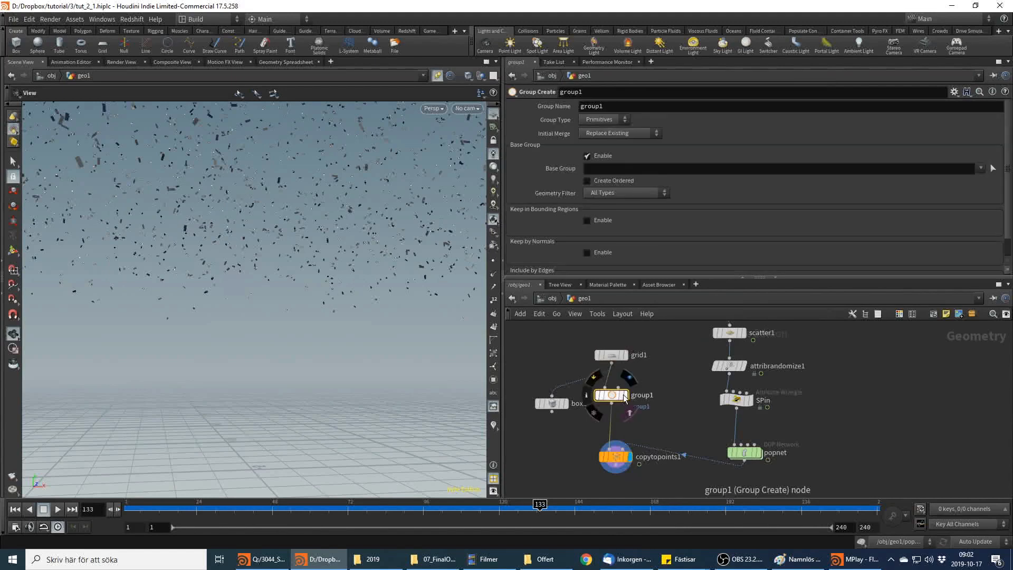
click(624, 395)
Set group1's base group to the points along the grid's two short edges, 0-3 12-15
drag(119, 232, 245, 328)
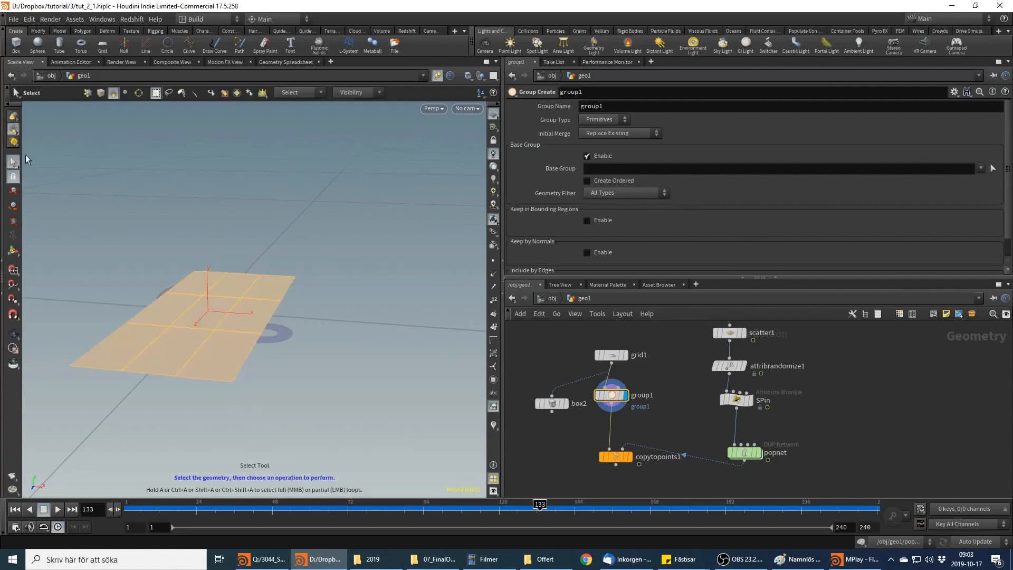
click(992, 168)
click(100, 92)
drag(309, 259, 186, 276)
shift+drag(249, 363, 148, 386)
shift+drag(142, 351, 65, 389)
key(Return)
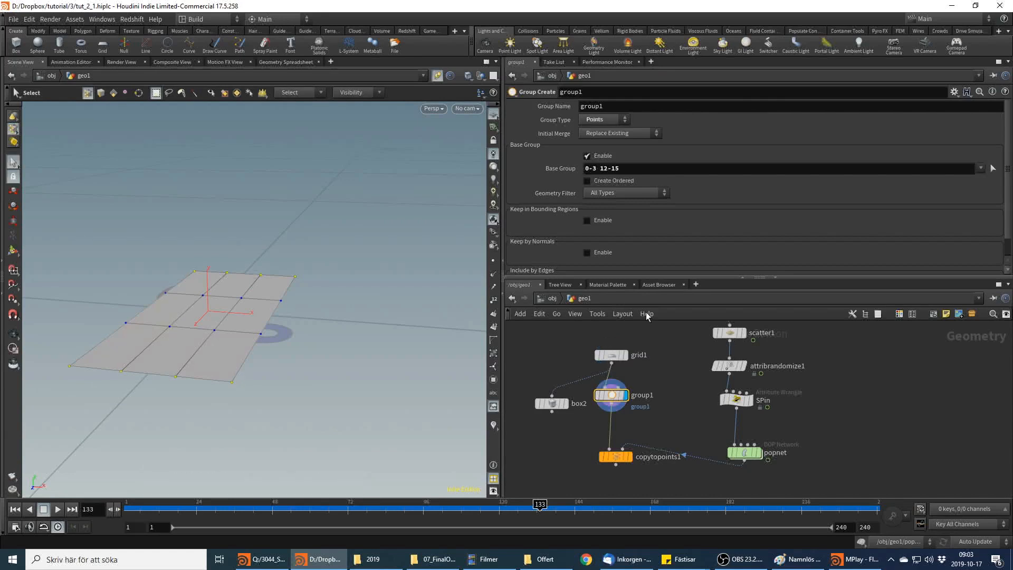
Insert an Attribute Wrangle between group1 and copytopoints1, moving copytopoints1 down to make room
key(alt+Tab)
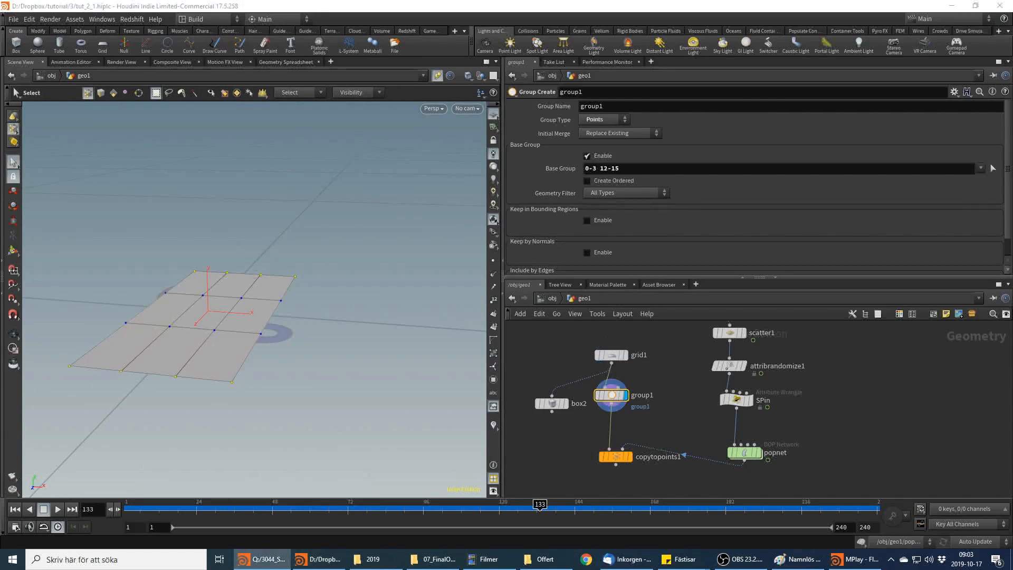
middle_drag(687, 398, 710, 368)
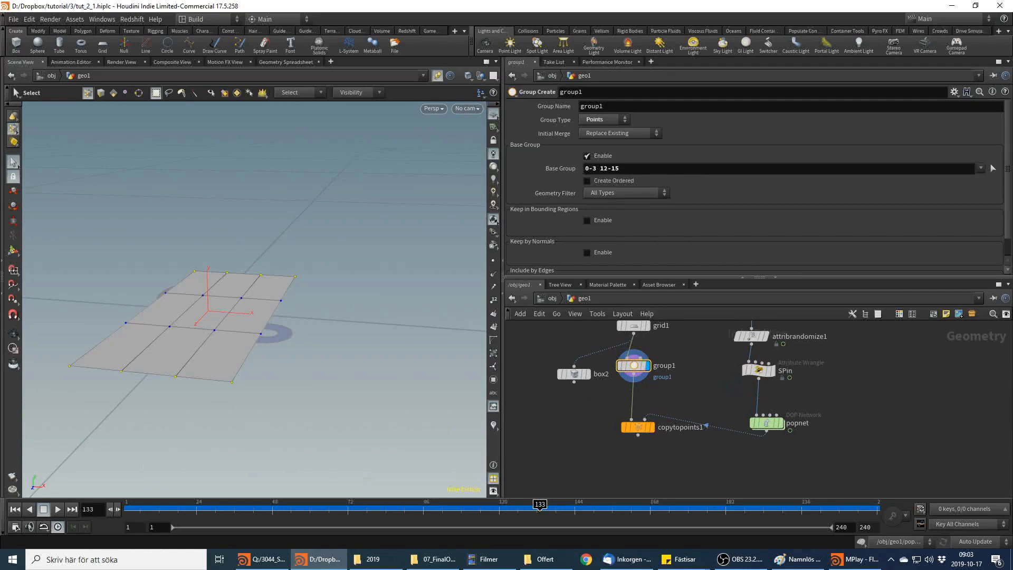
drag(639, 427, 639, 461)
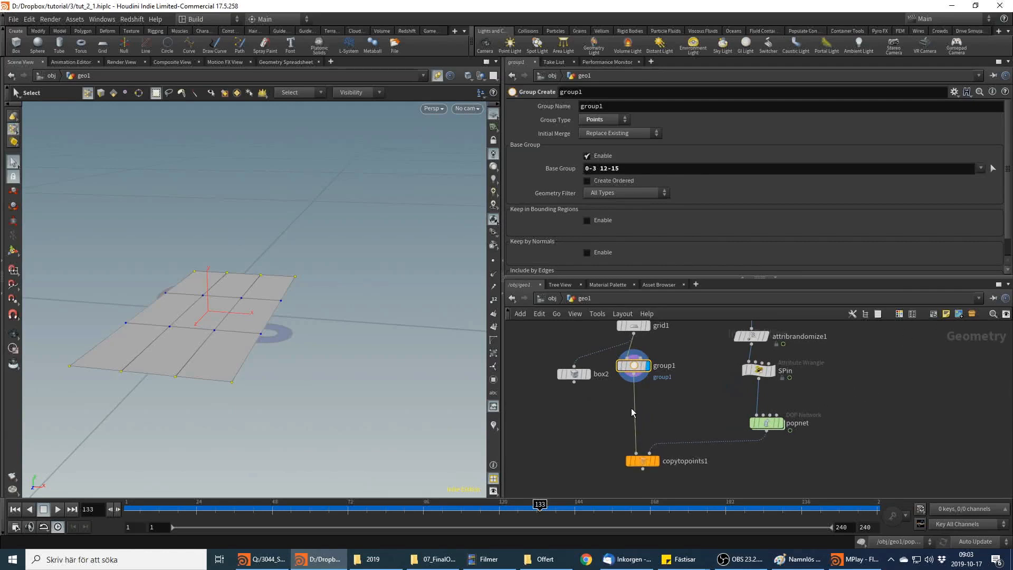
key(Tab)
mouse_move(644, 417)
text(wran)
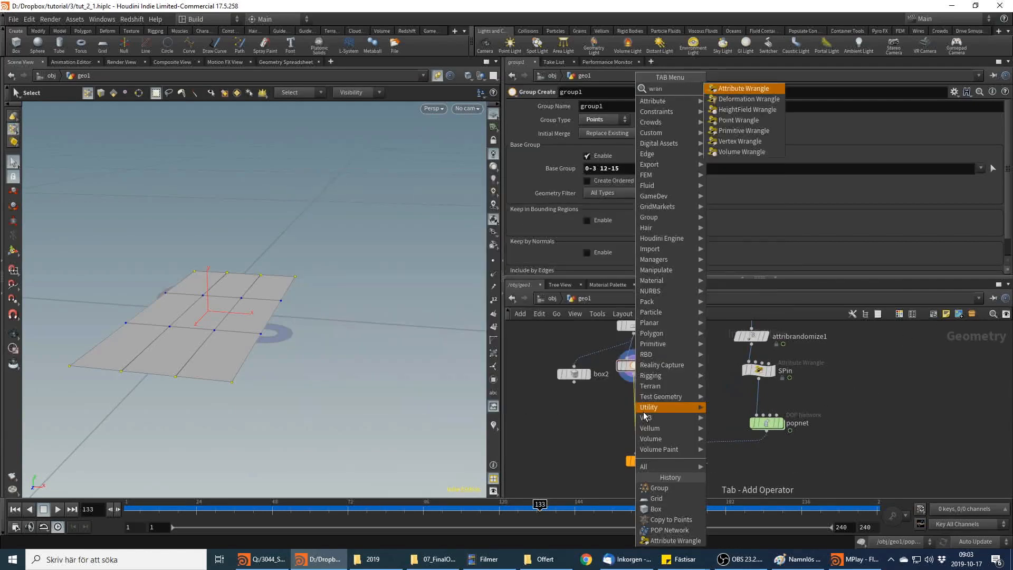
key(Return)
click(644, 415)
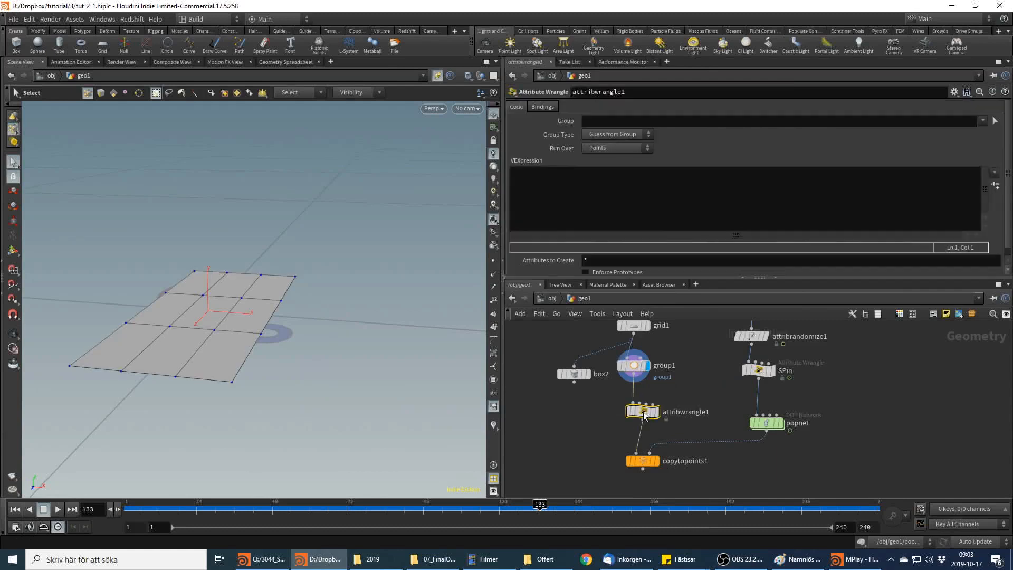
Write the expression v@primrest= @P; in attribwrangle1 and display its output
click(597, 181)
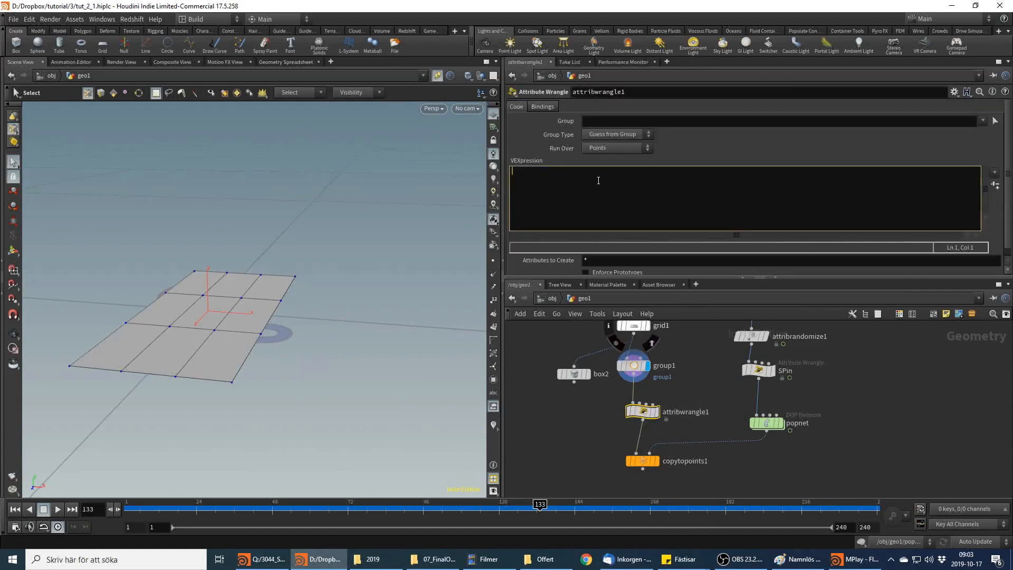
text(v@primrest= @P;)
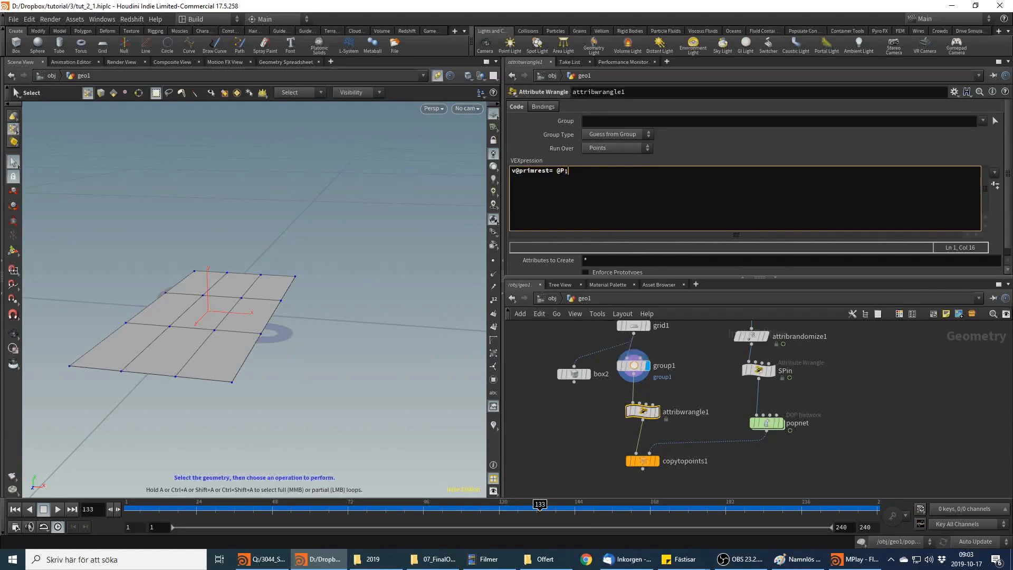
key(alt+Tab)
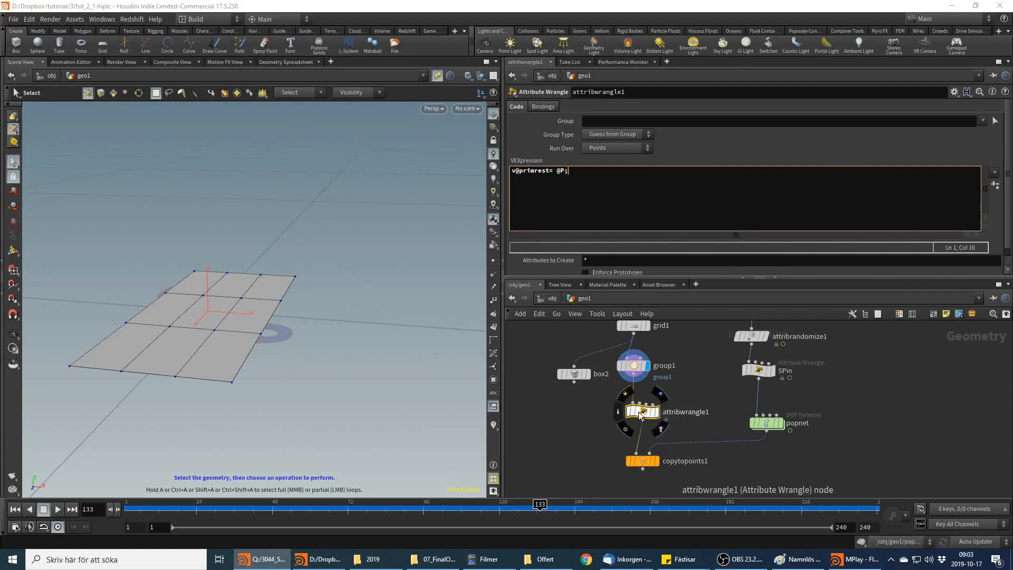
click(660, 416)
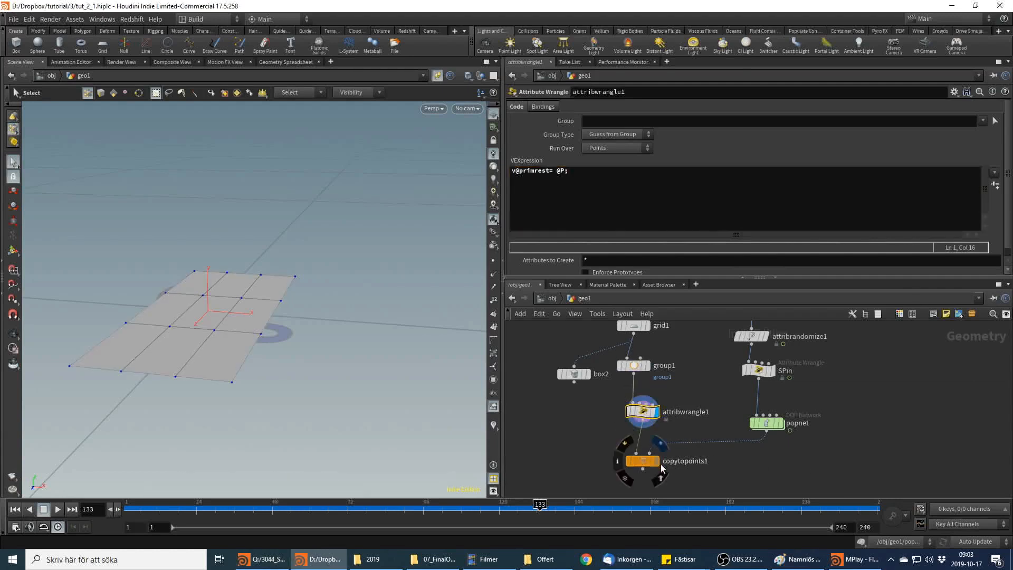
Display copytopoints1's output at frame 139 and inspect the points of the copied confetti
click(643, 461)
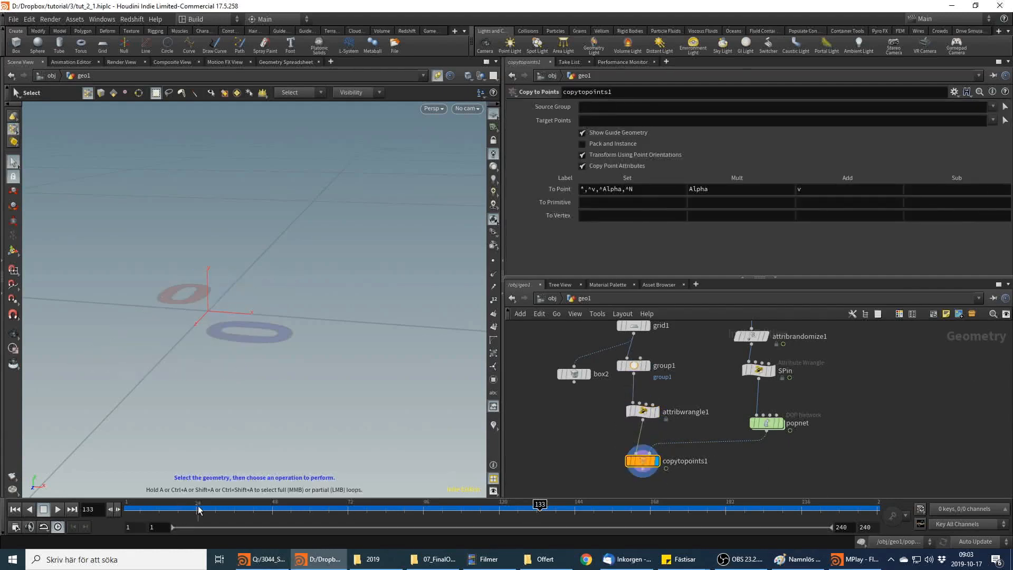
key(Escape)
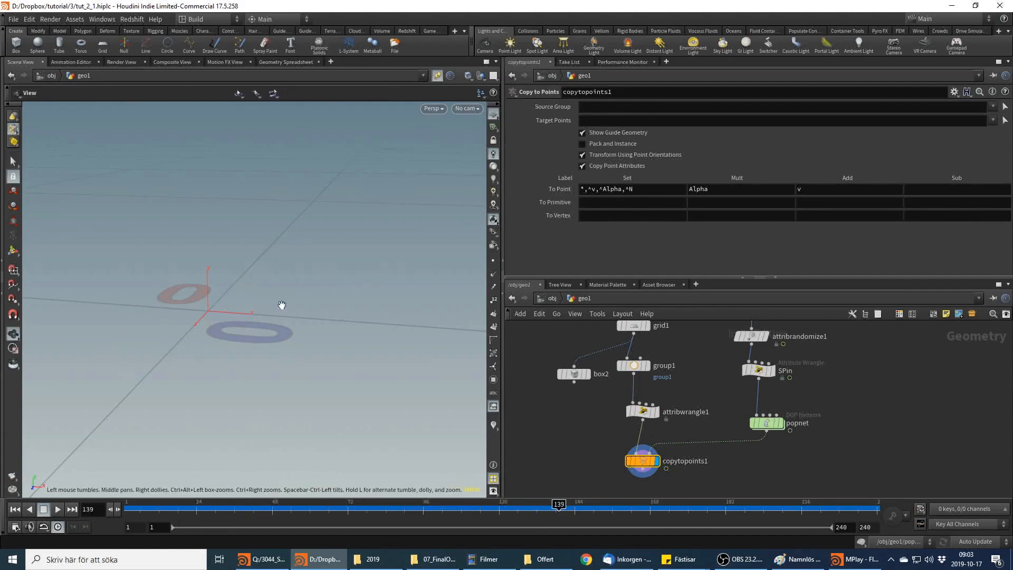
right_drag(235, 361, 296, 380)
middle_drag(296, 380, 395, 237)
right_drag(396, 237, 449, 264)
key(s)
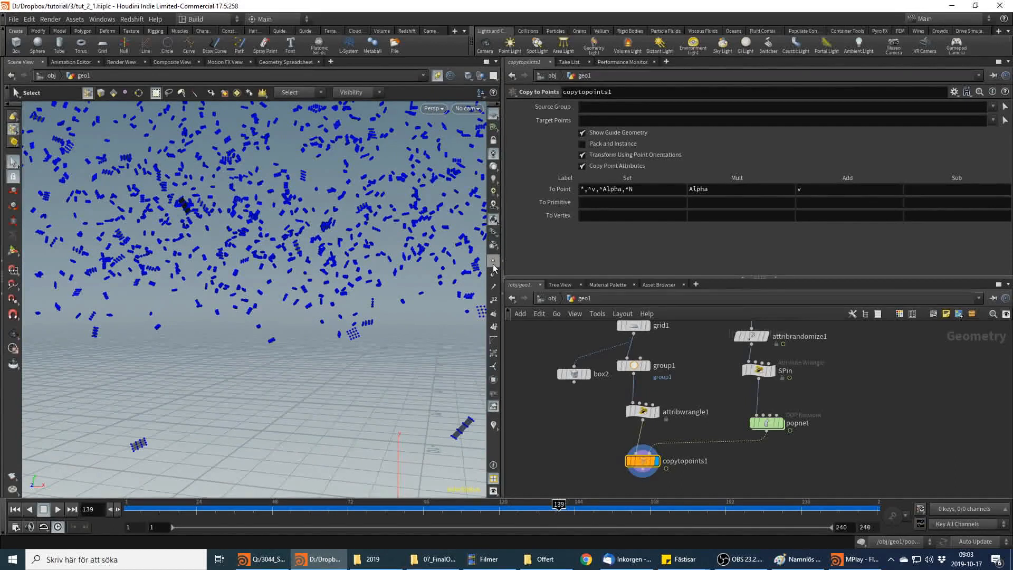
Open an additional Scene View and frame the falling confetti above the ground plane in it
click(331, 62)
mouse_move(385, 87)
click(427, 82)
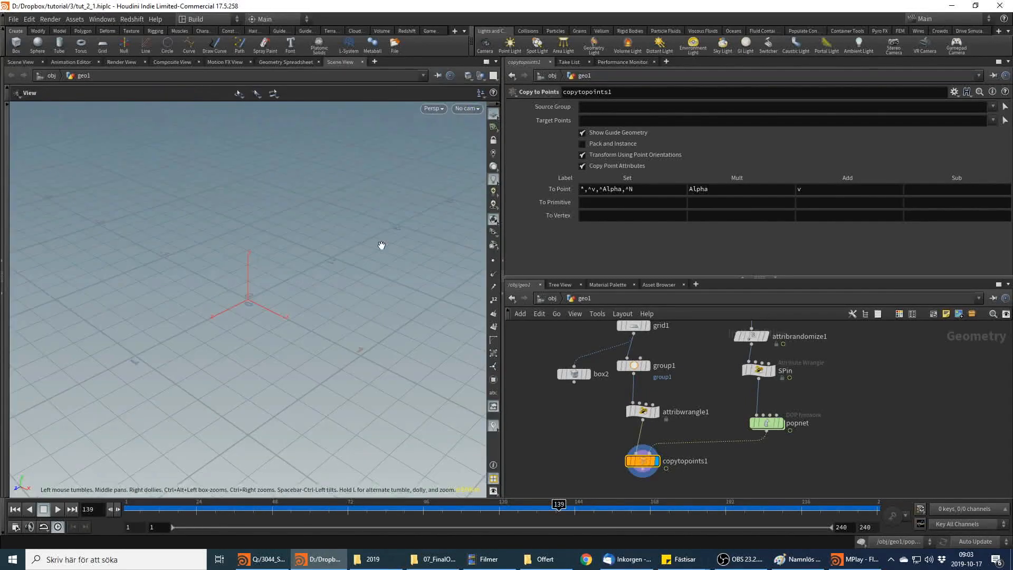
key(g)
drag(238, 393, 312, 290)
right_drag(312, 290, 373, 269)
Check the mulconst1 multipliers inside push_side and push_up, return to geo1 and replay the simulation to frame 136
double_click(763, 421)
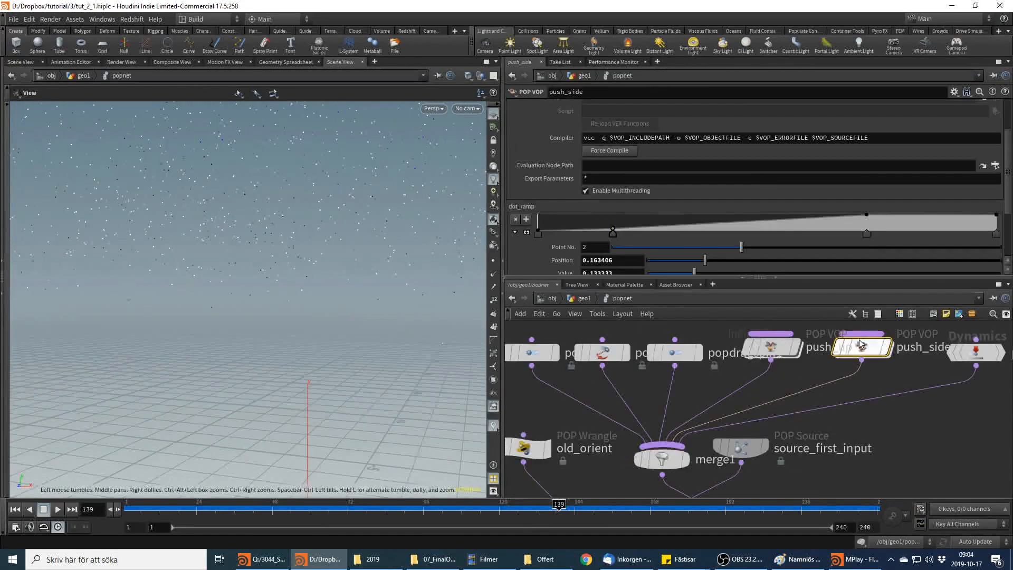
double_click(860, 341)
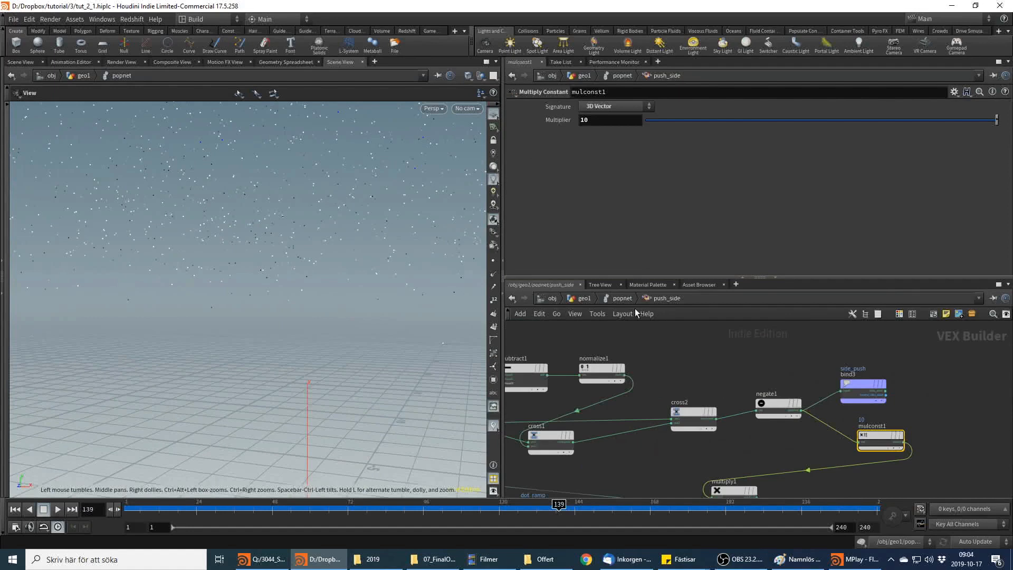
click(631, 300)
double_click(779, 341)
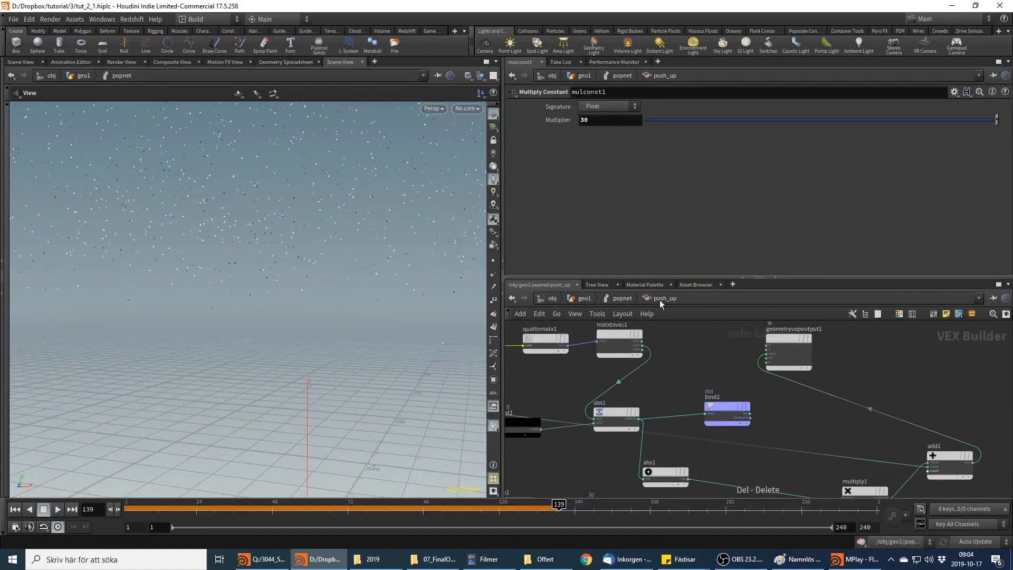
click(606, 302)
click(584, 299)
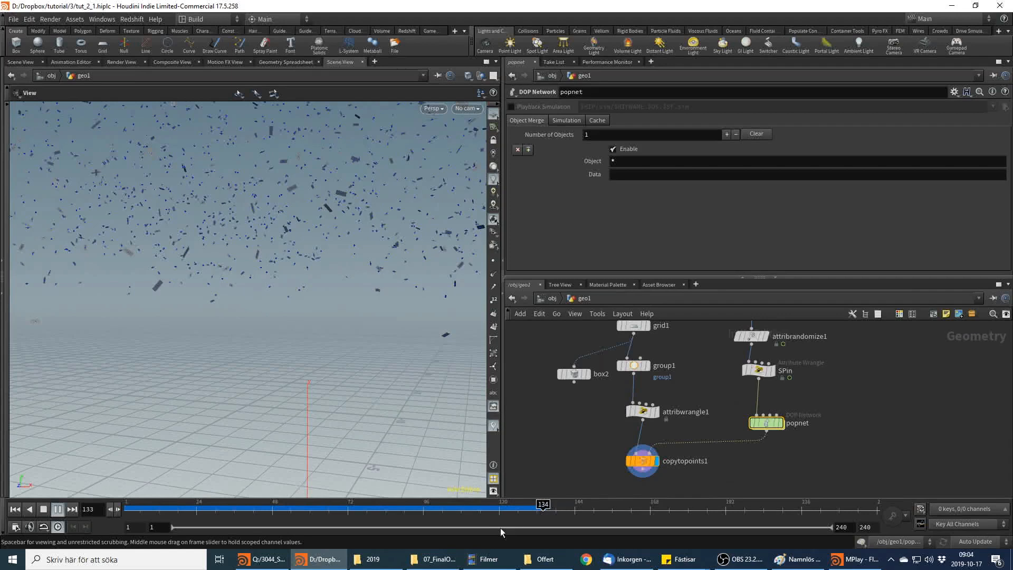
click(550, 508)
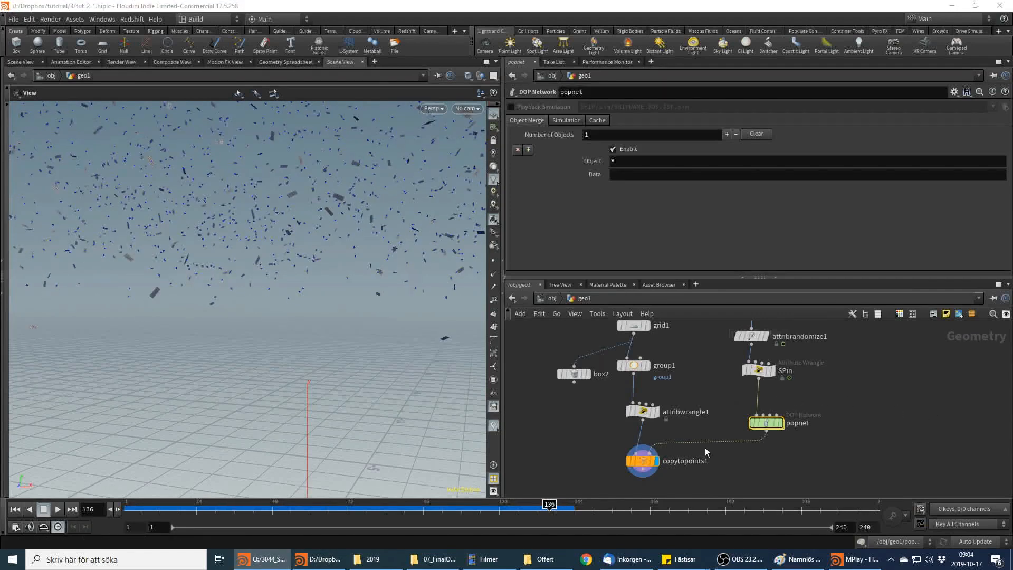
Append an Attribute Wrangle after copytopoints1 and display its output
middle_drag(705, 447, 743, 404)
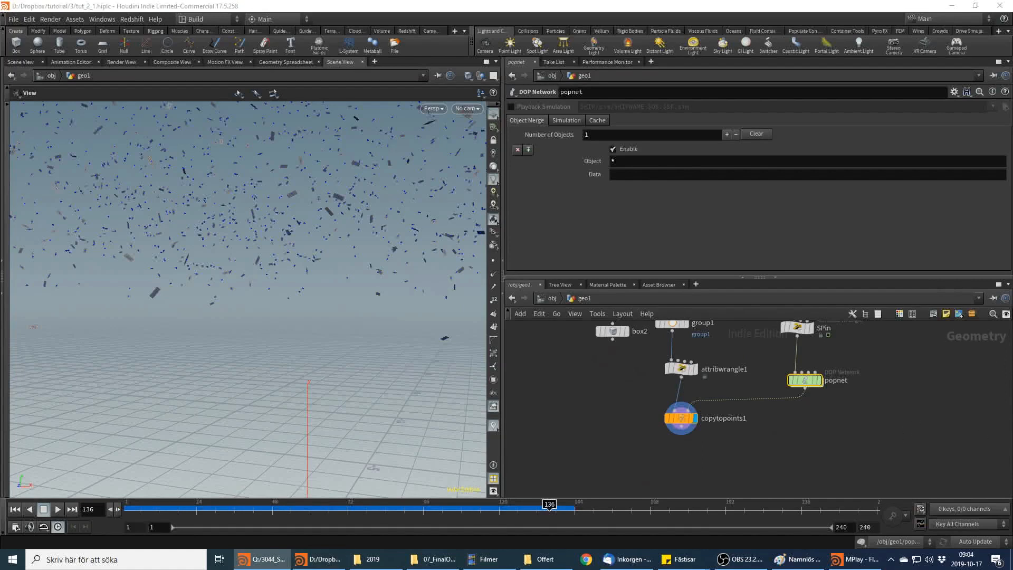
click(683, 433)
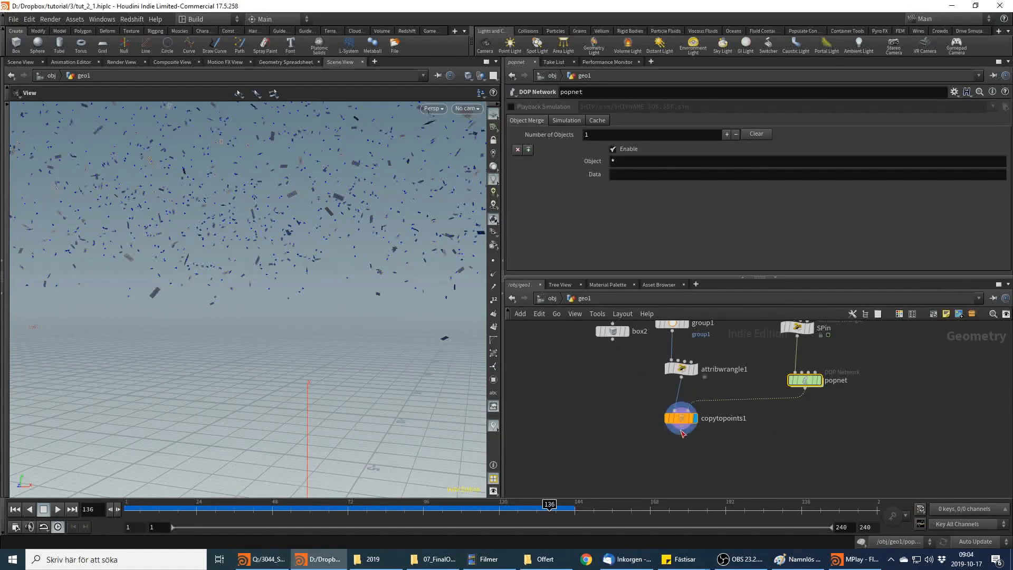
key(Tab)
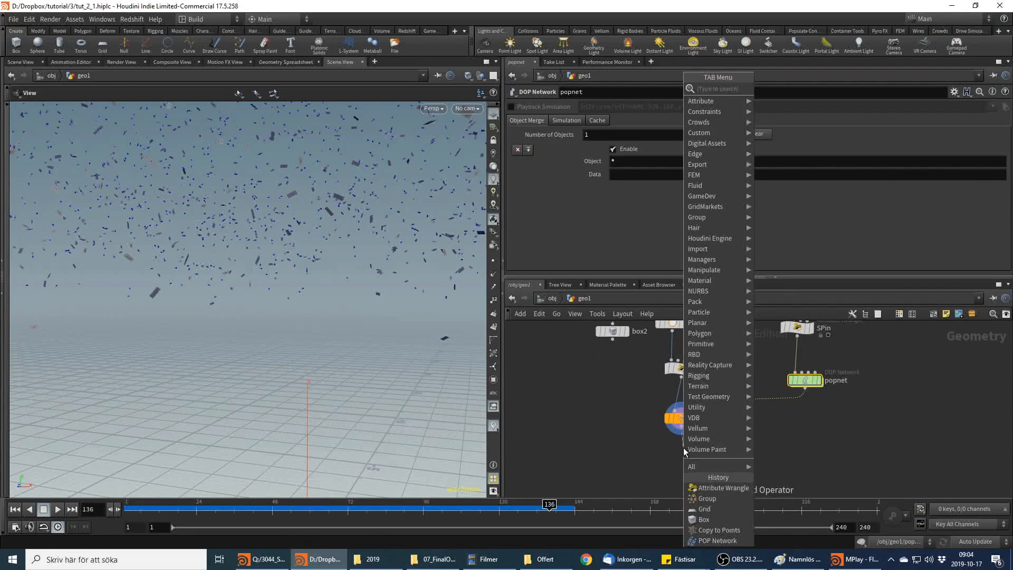
text(attribw)
key(Return)
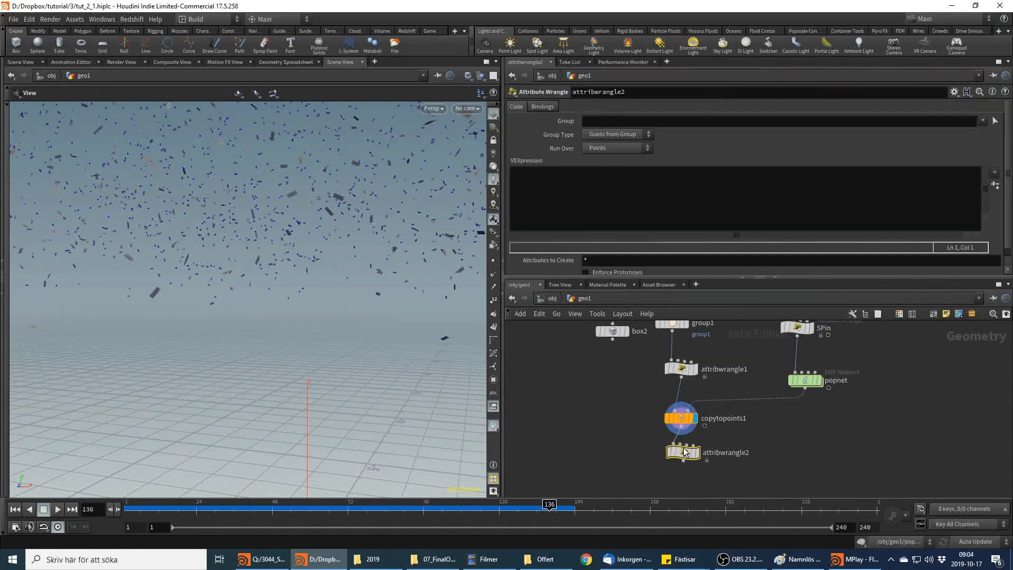
click(697, 453)
Enter the VEX expression i@id2 = (i@id-1) *16 + i@primid; in attribwrangle2
click(643, 205)
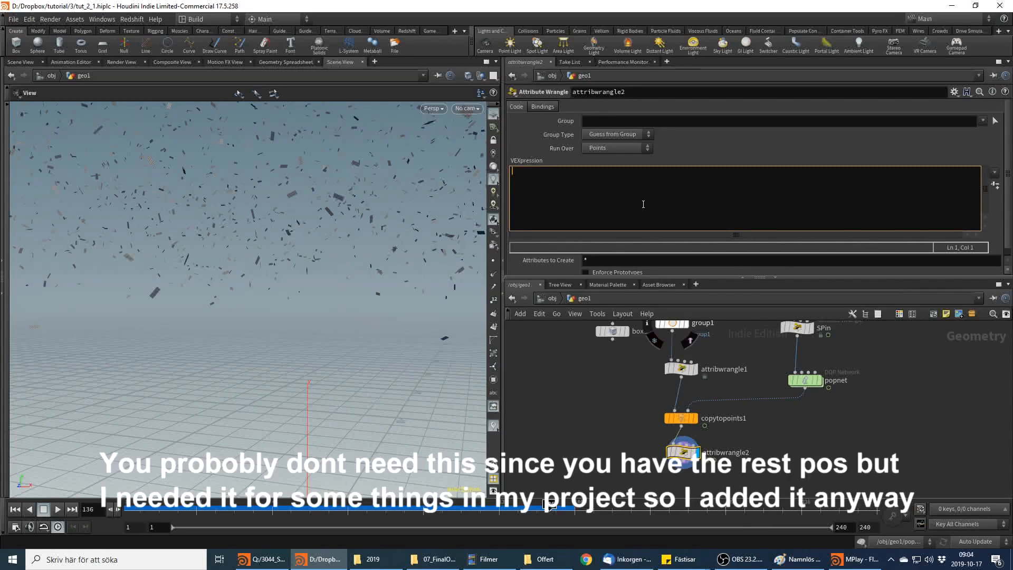
text(i)
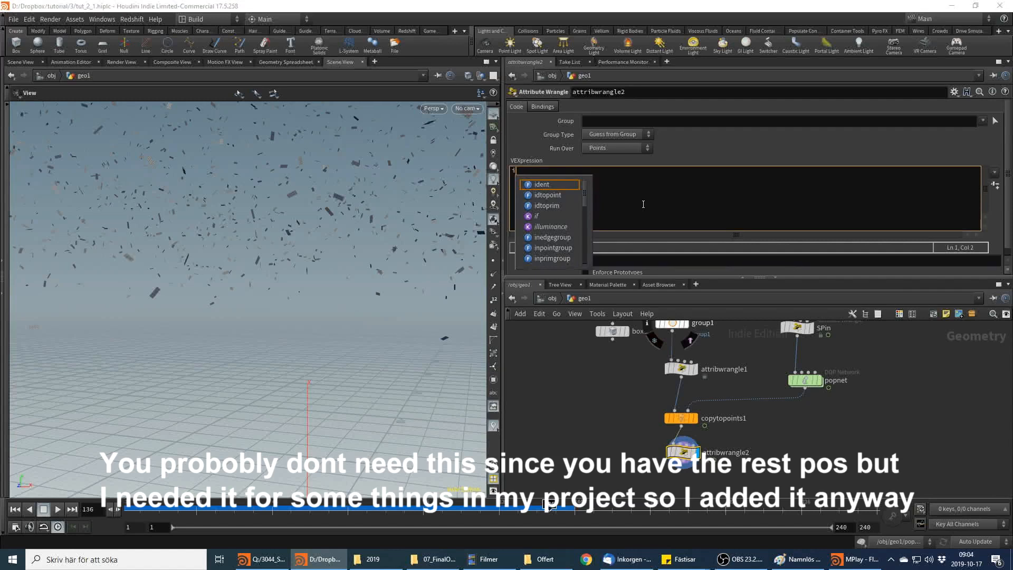
text(@id2 =)
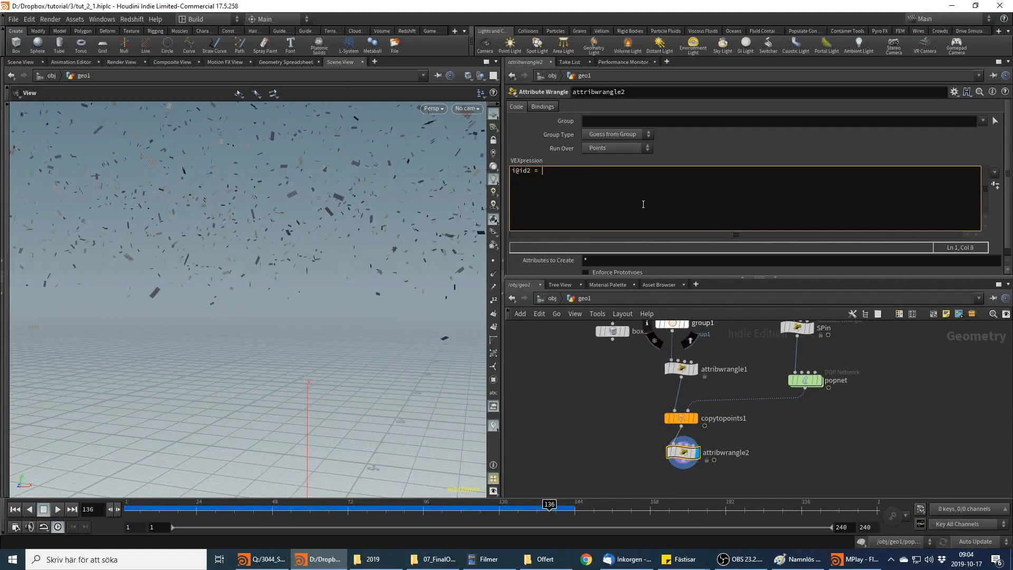
text( (i@id)
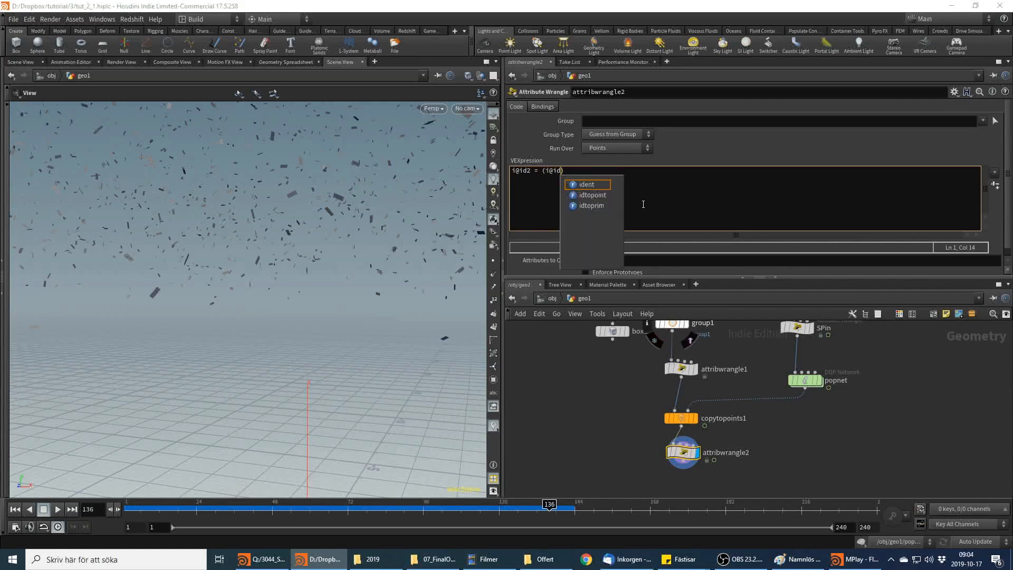
text(-1))
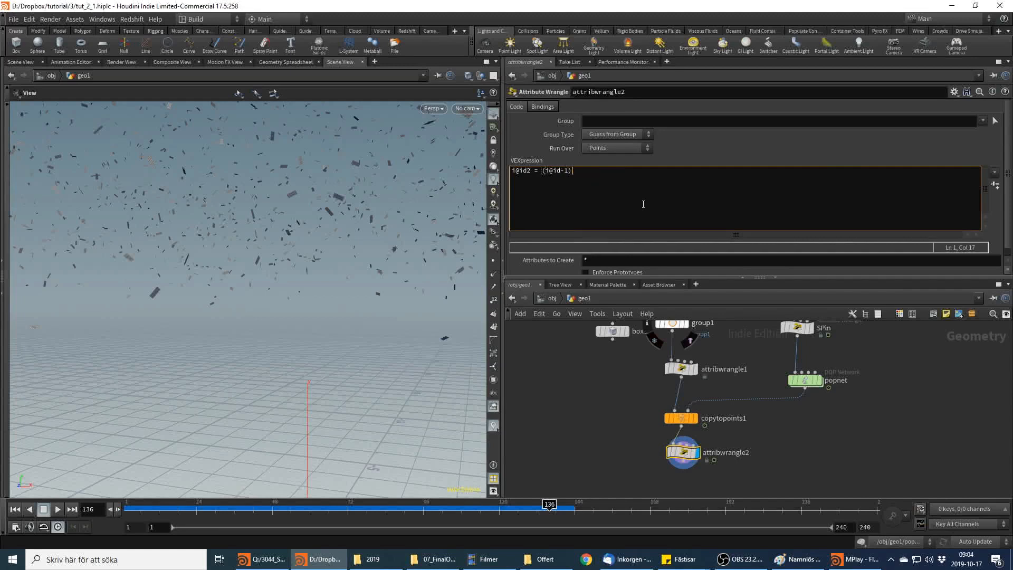
text( *16 + i@p)
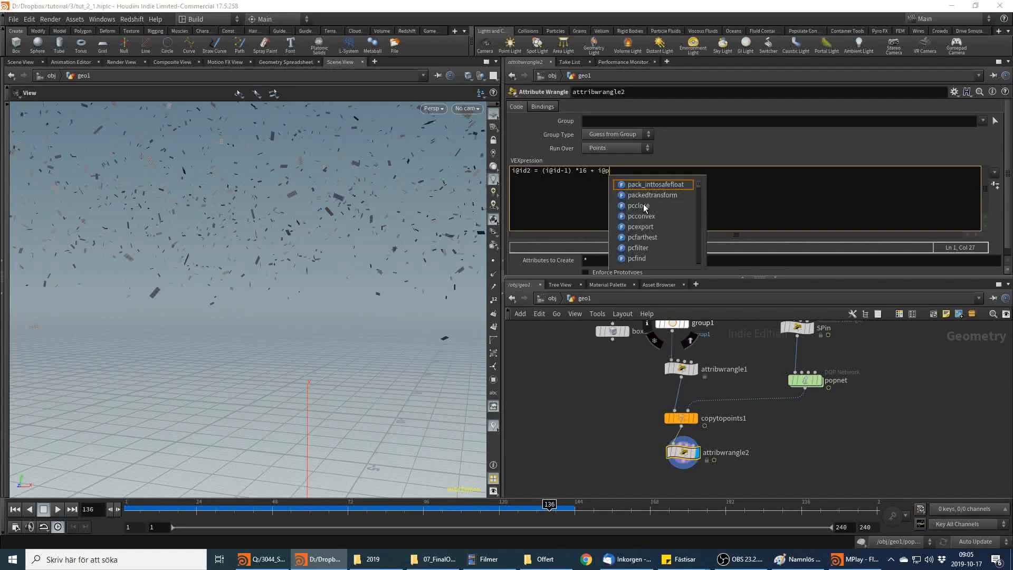
text(rimid;)
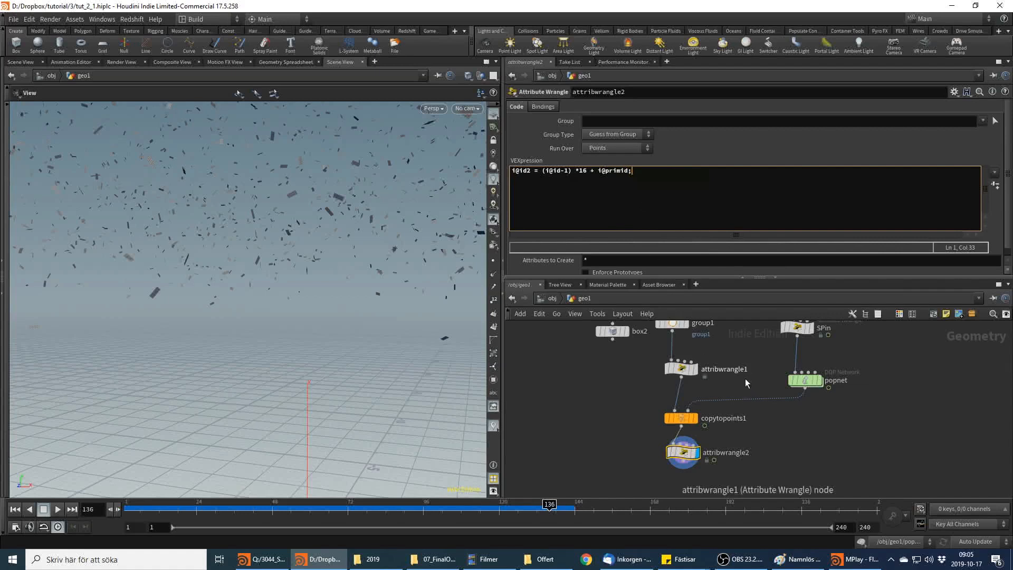
middle_drag(745, 382, 749, 398)
click(685, 382)
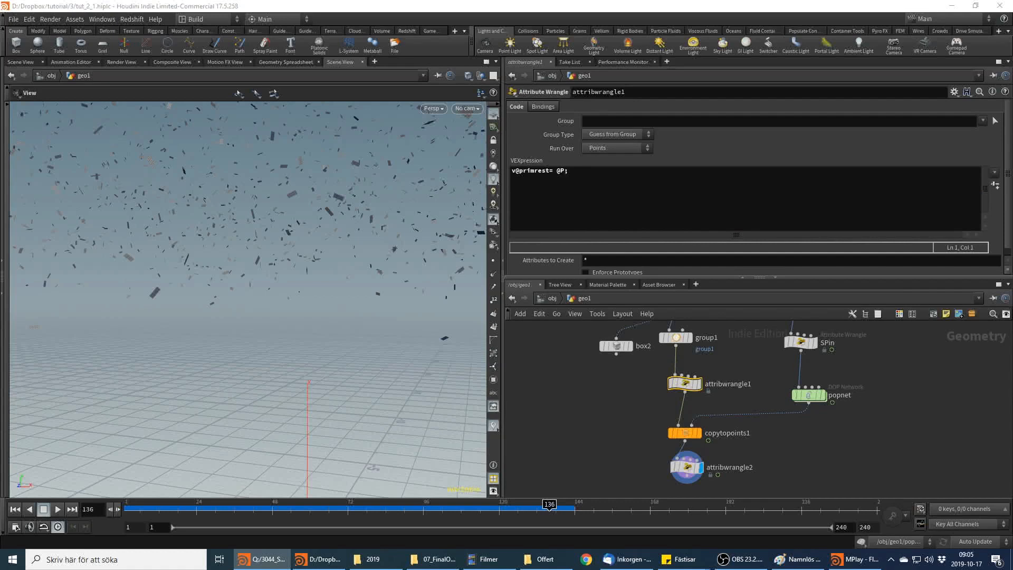
click(618, 197)
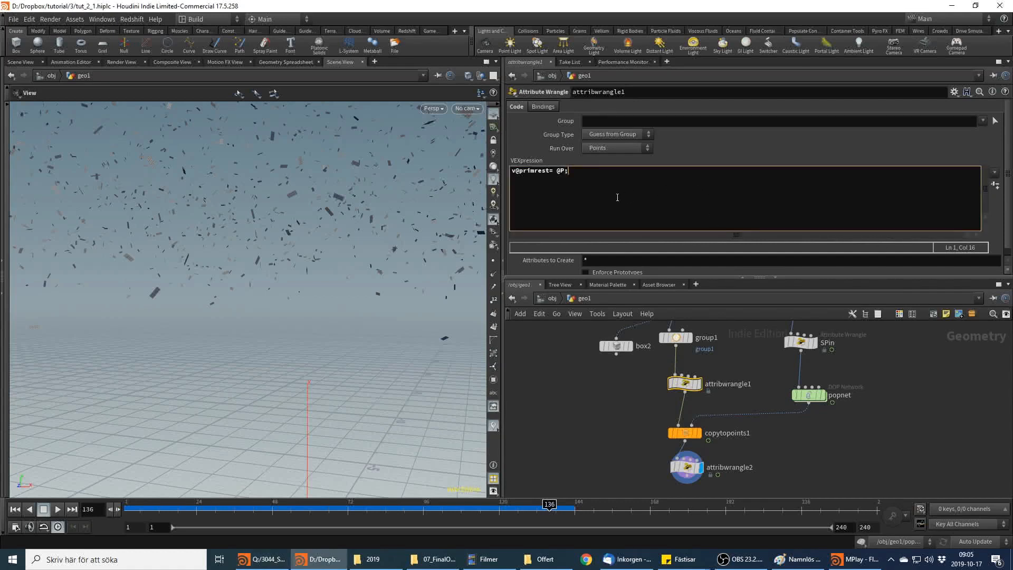
key(Return)
text(i@prim)
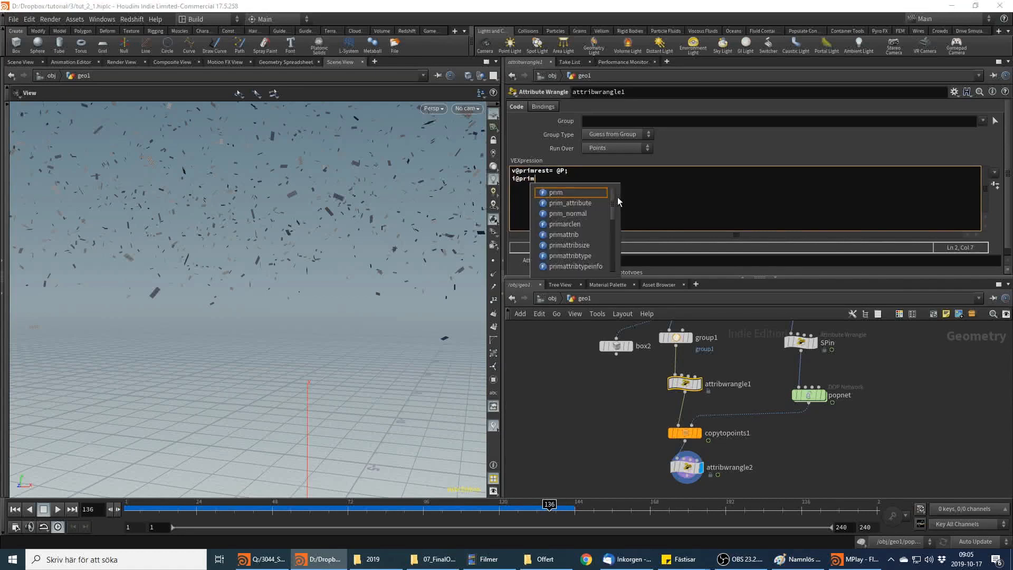
text(id = @)
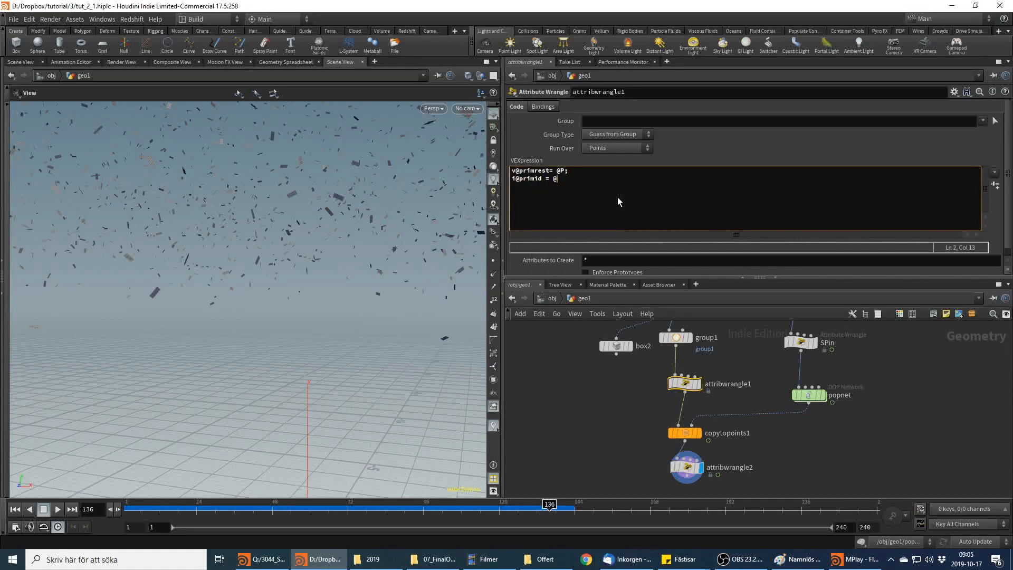
text(ptnum;)
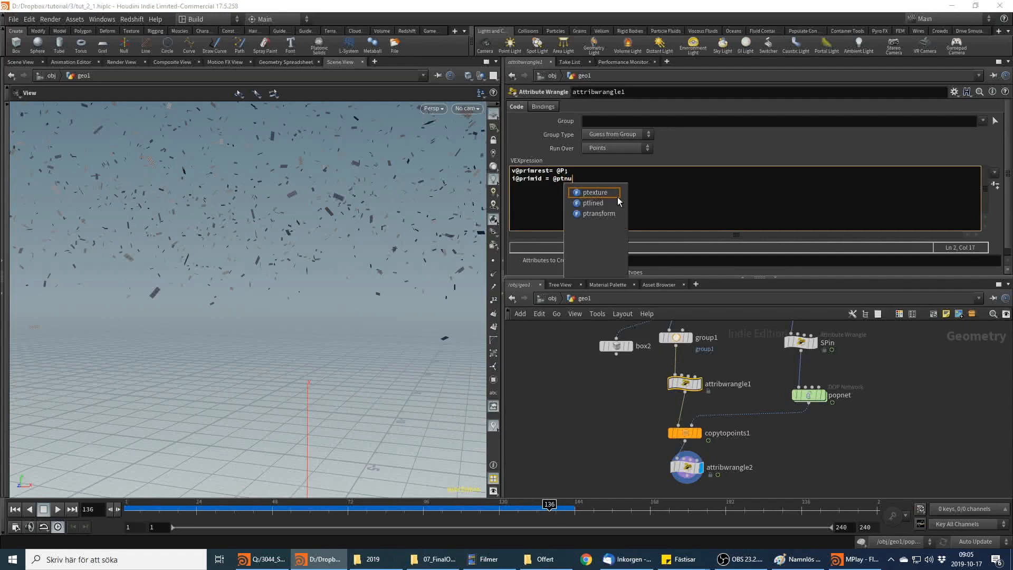
key(Return)
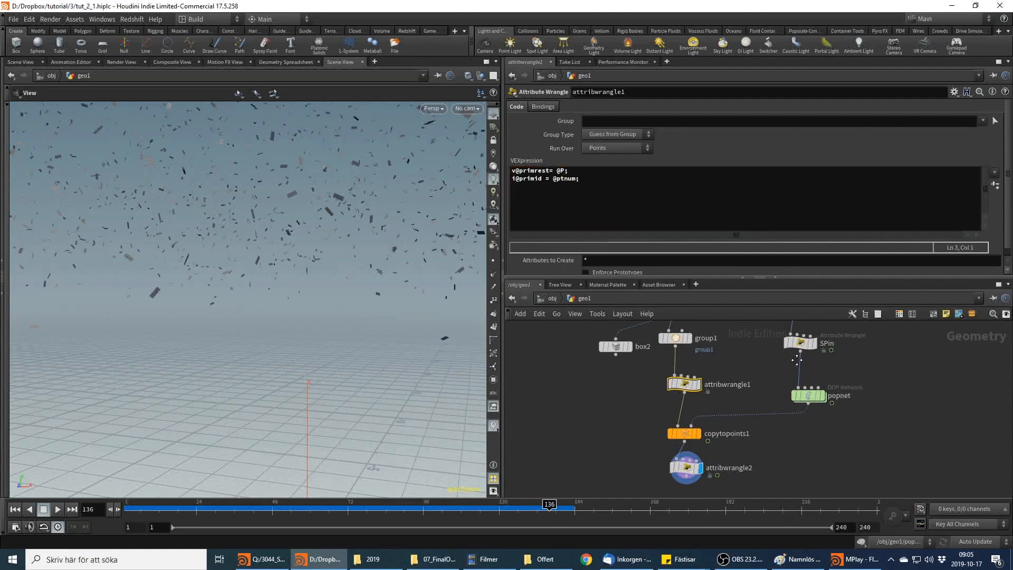
Filter the Geometry Spreadsheet of attribwrangle2 to the id2 attribute and examine its values down to point 0
middle_drag(776, 490, 764, 434)
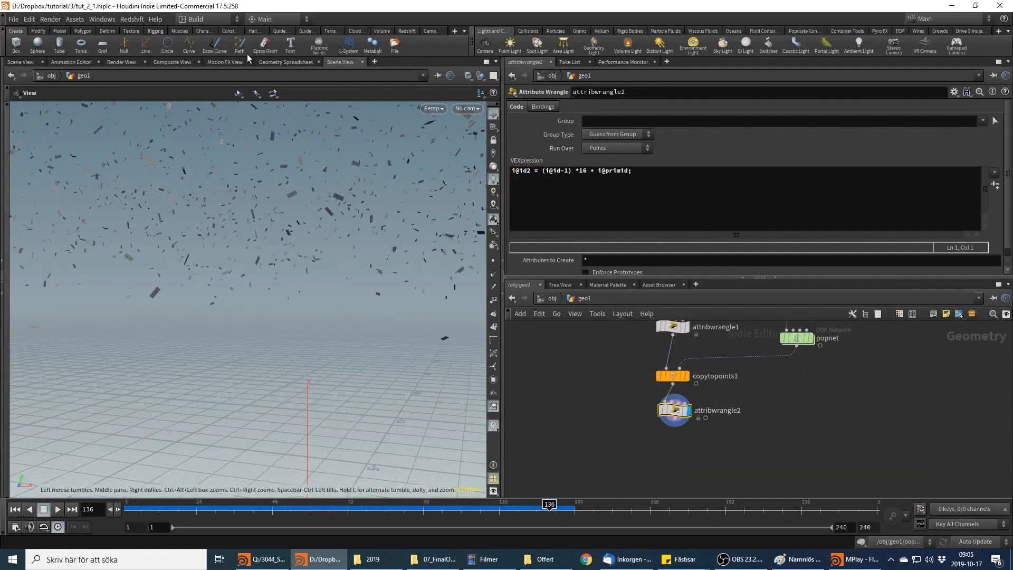
click(285, 62)
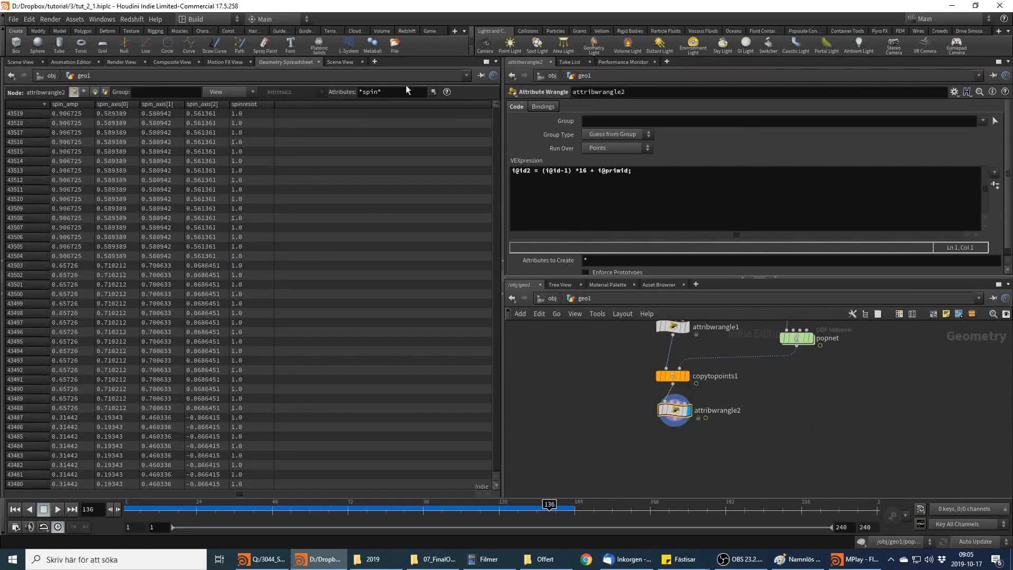
key(BackSpace)
key(BackSpace)
key(BackSpace)
key(BackSpace)
key(BackSpace)
key(BackSpace)
click(390, 92)
text(id2)
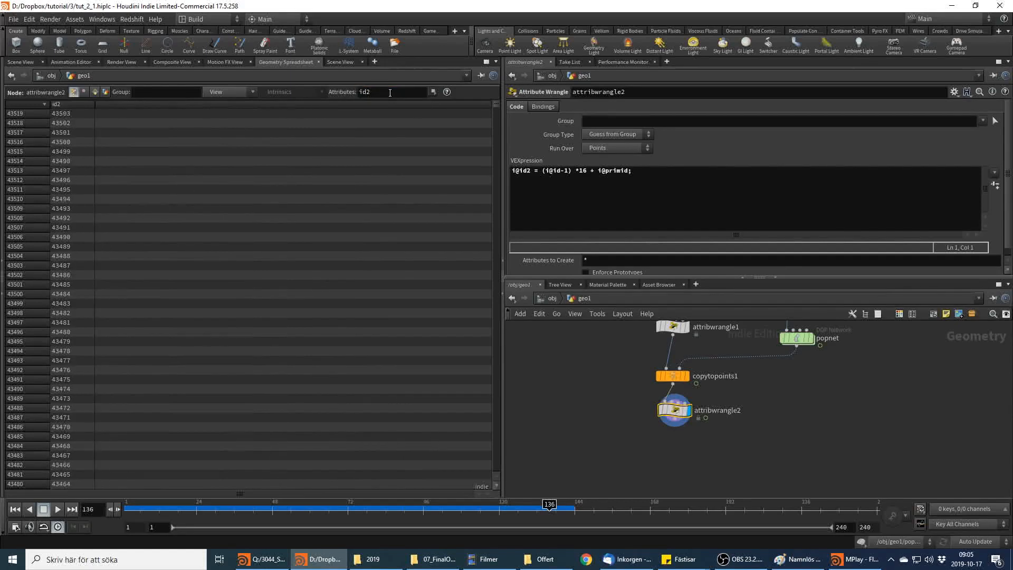
drag(495, 109, 495, 483)
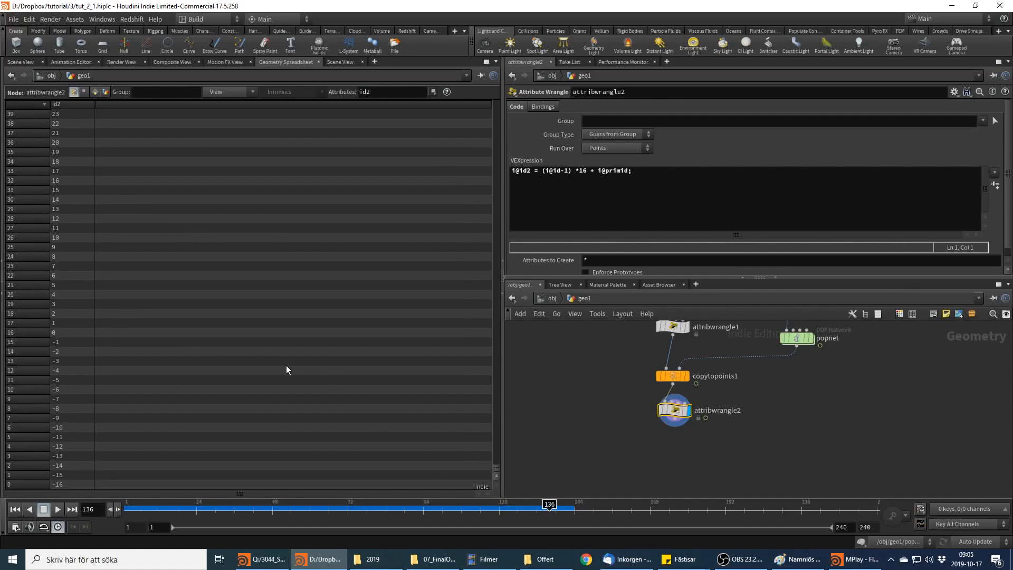
Remove the -1 from attribwrangle2's expression so it reads i@id2 = (i@id) *16 + i@primid; and check the id2 values
click(563, 171)
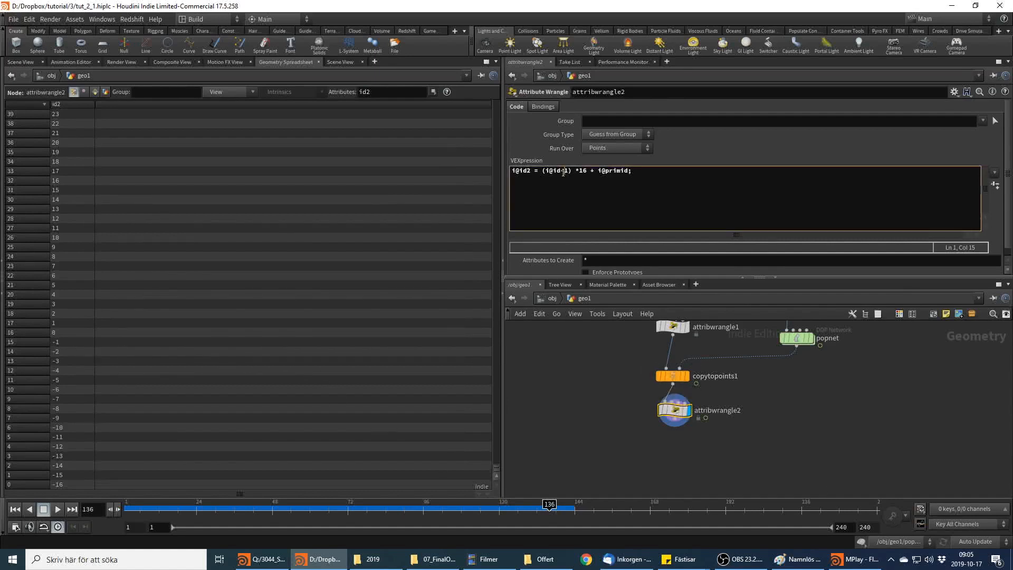
key(Delete)
key(BackSpace)
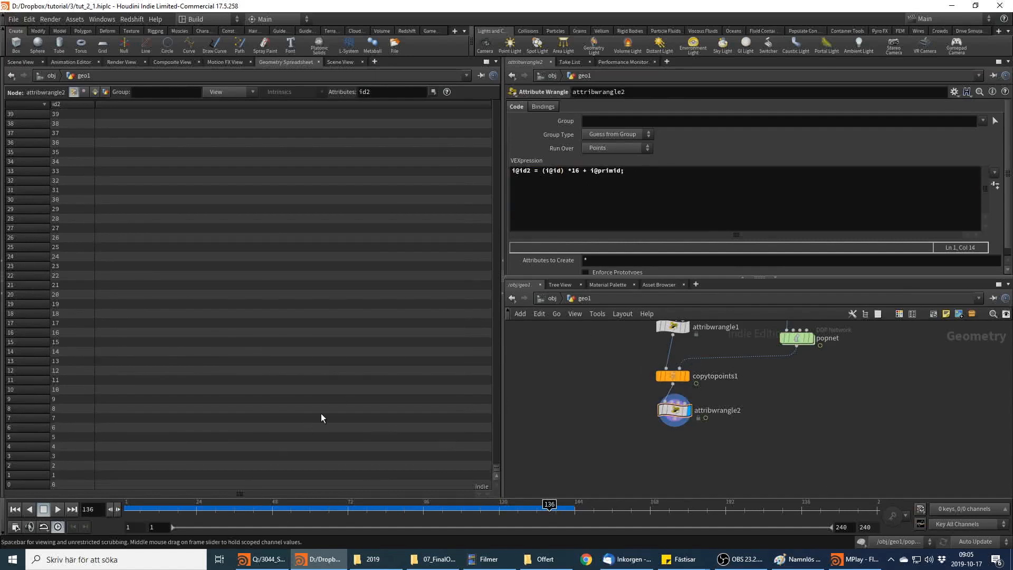
scroll(71, 359, up, 5)
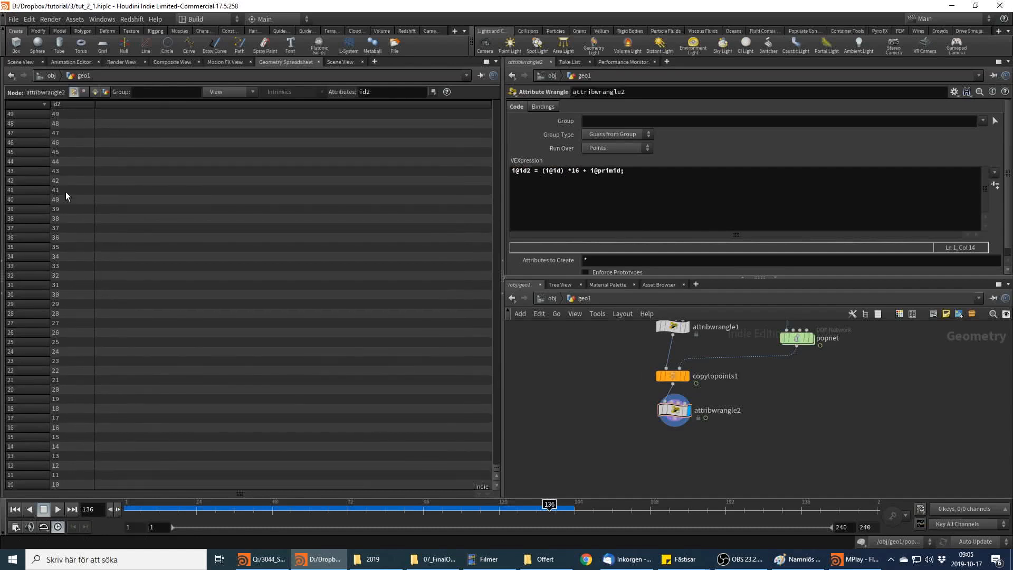
Return to the main Scene View and scrub the confetti animation to frame 117
click(22, 62)
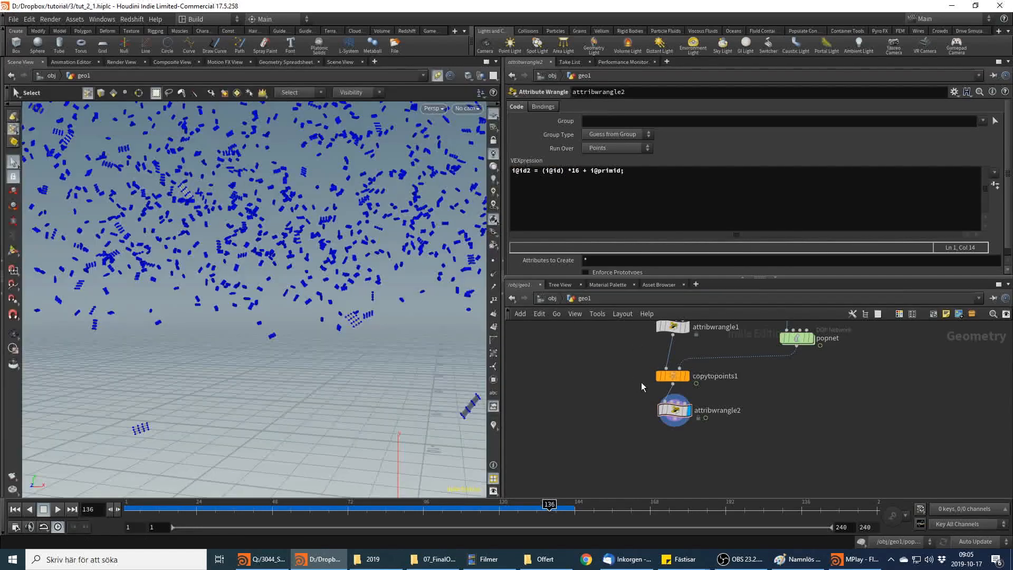
drag(355, 509, 490, 510)
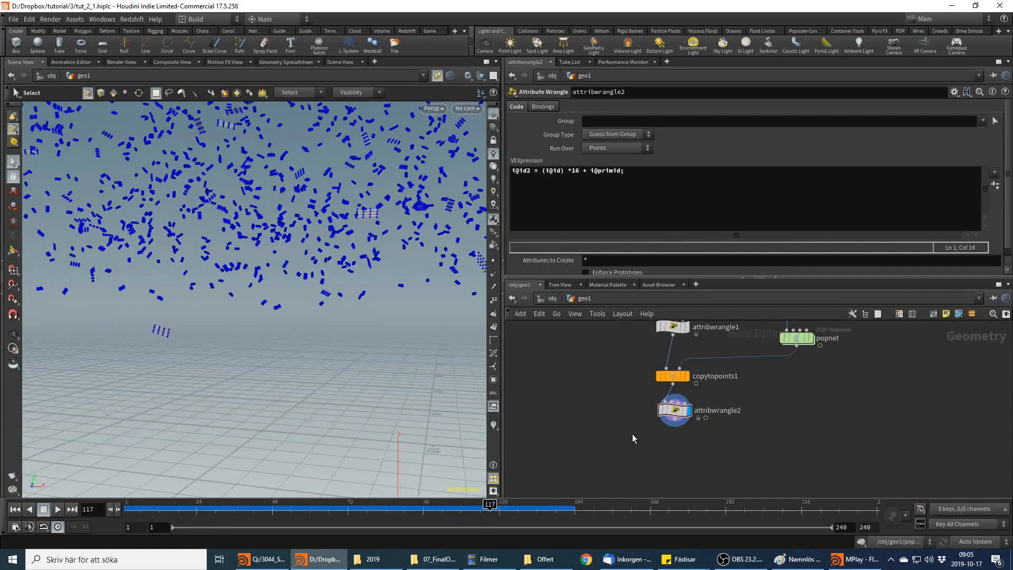
mouse_move(679, 415)
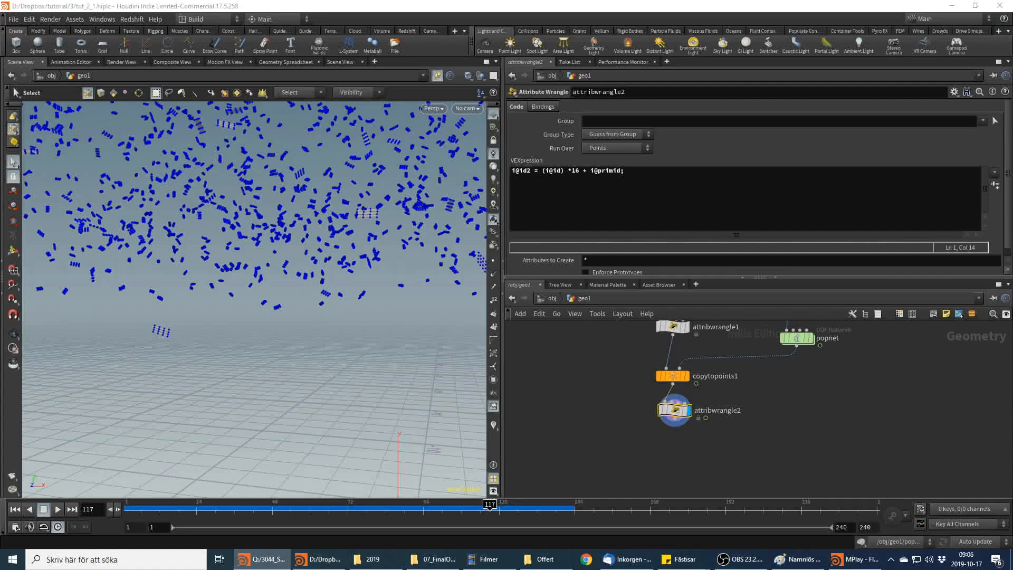
click(675, 421)
key(Tab)
key(Escape)
Insert a UV Project node between attribwrangle1 and copytopoints1 and display its output
middle_drag(696, 364, 713, 466)
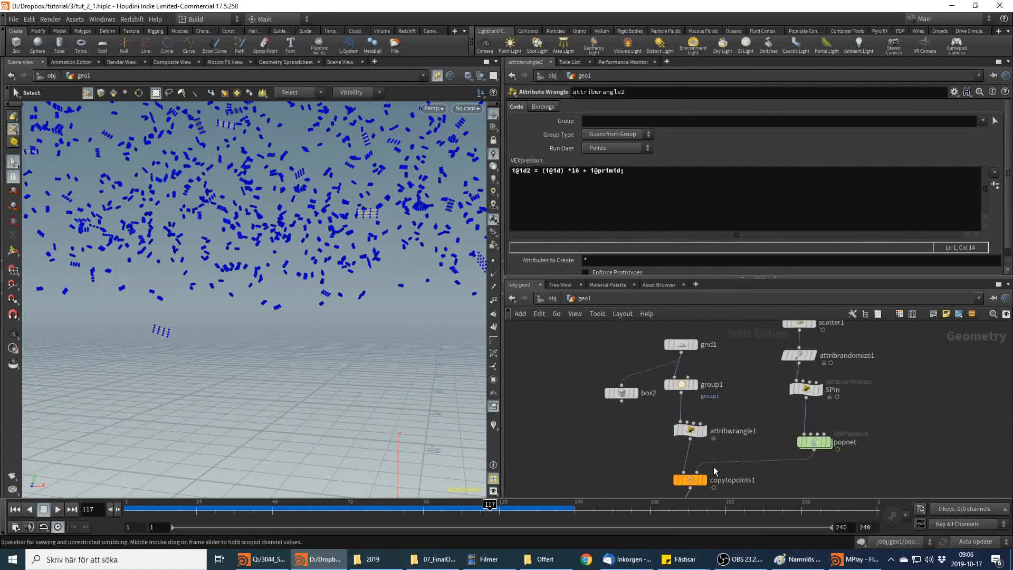
key(Tab)
text(u)
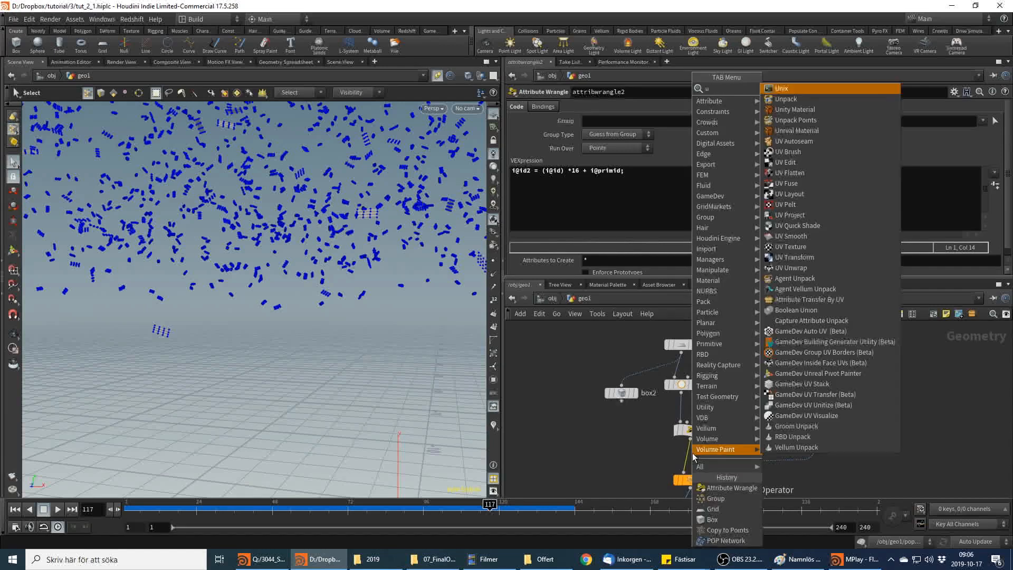
text(vpr)
key(Return)
key(Return)
scroll(694, 455, down, 4)
middle_drag(722, 491, 738, 404)
scroll(738, 410, up, 2)
drag(704, 410, 696, 338)
key(ctrl+z)
drag(701, 408, 725, 338)
scroll(720, 352, up, 3)
drag(671, 357, 693, 369)
click(706, 370)
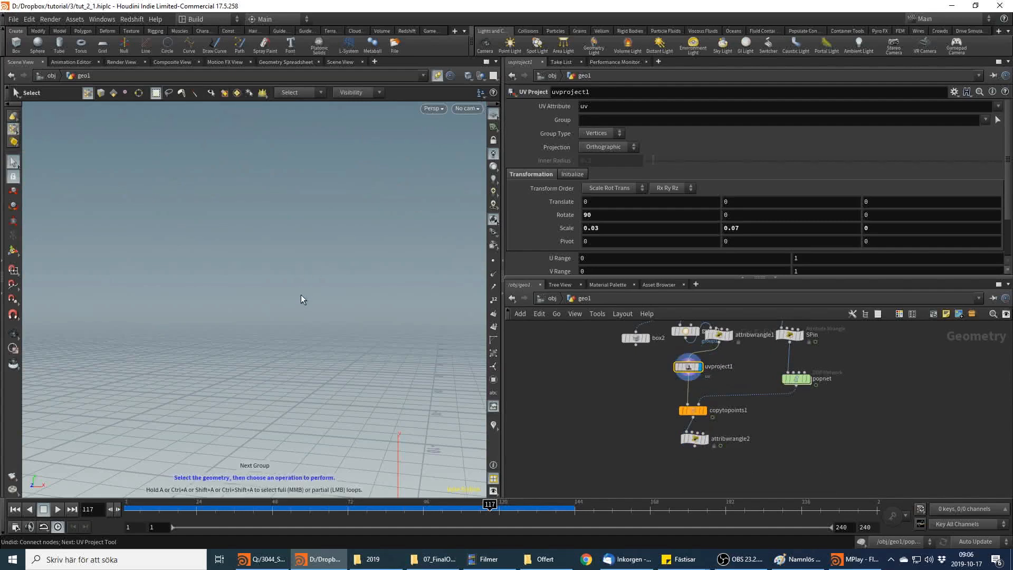
Inspect the confetti grid's UVs with a temporary UV Quick Shade node and delete that node
click(682, 388)
key(Tab)
text(qu)
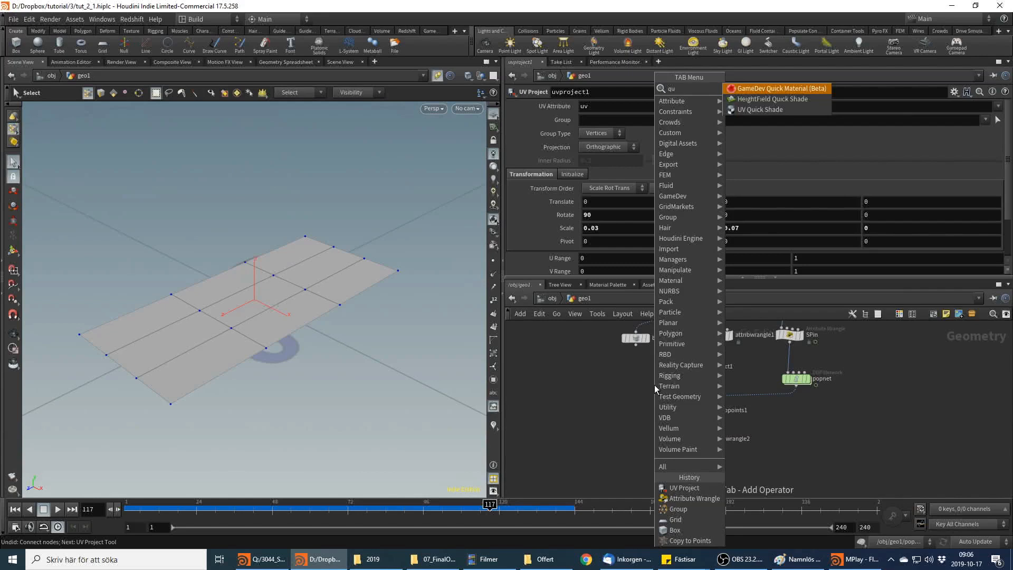
key(Down)
key(Down)
key(Return)
click(674, 395)
click(666, 394)
alt+drag(248, 343, 499, 325)
key(Delete)
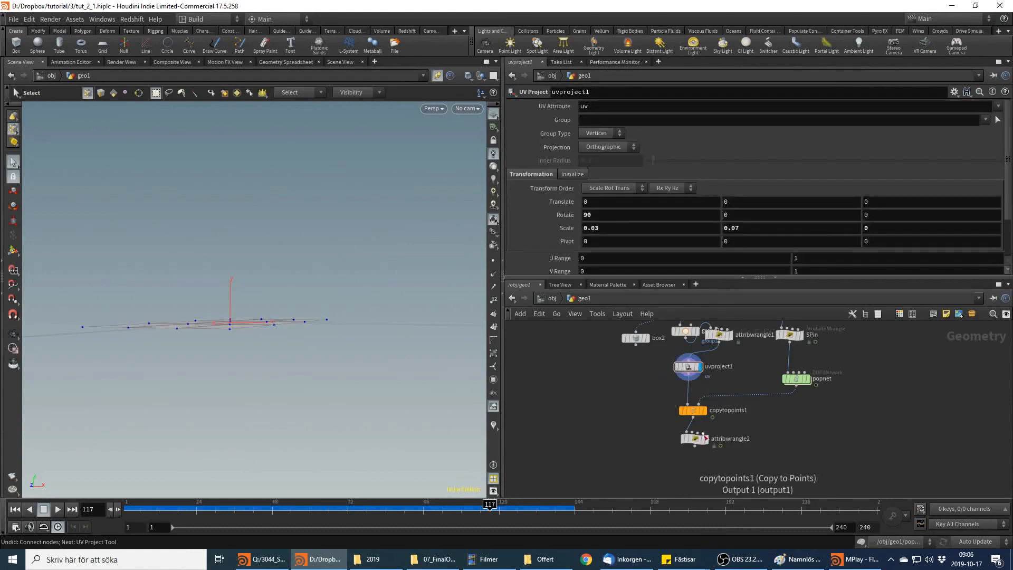
Display attribwrangle2's output in the additional Scene View and rename the node give_id
click(710, 440)
alt+drag(385, 367, 485, 248)
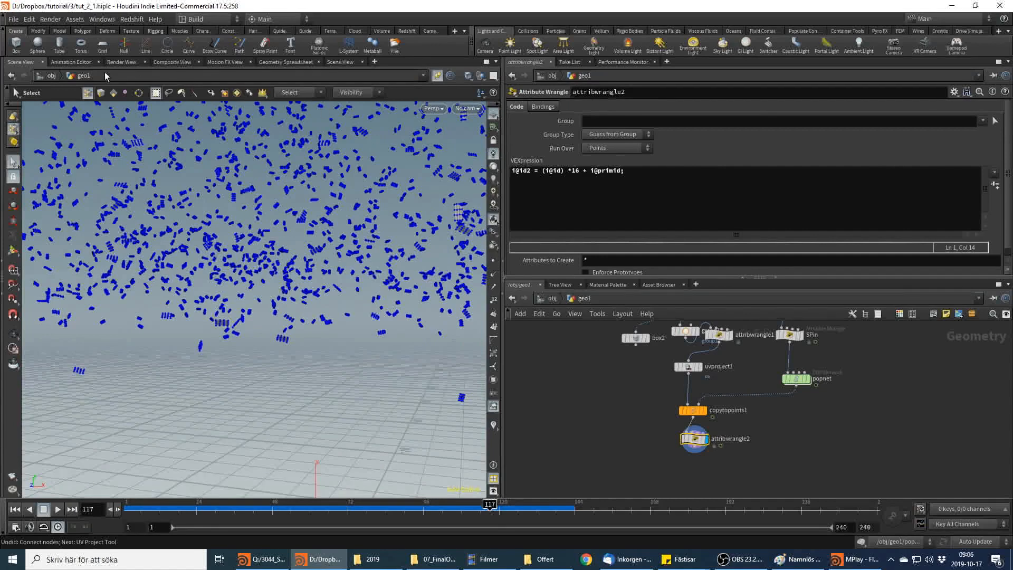
key(Escape)
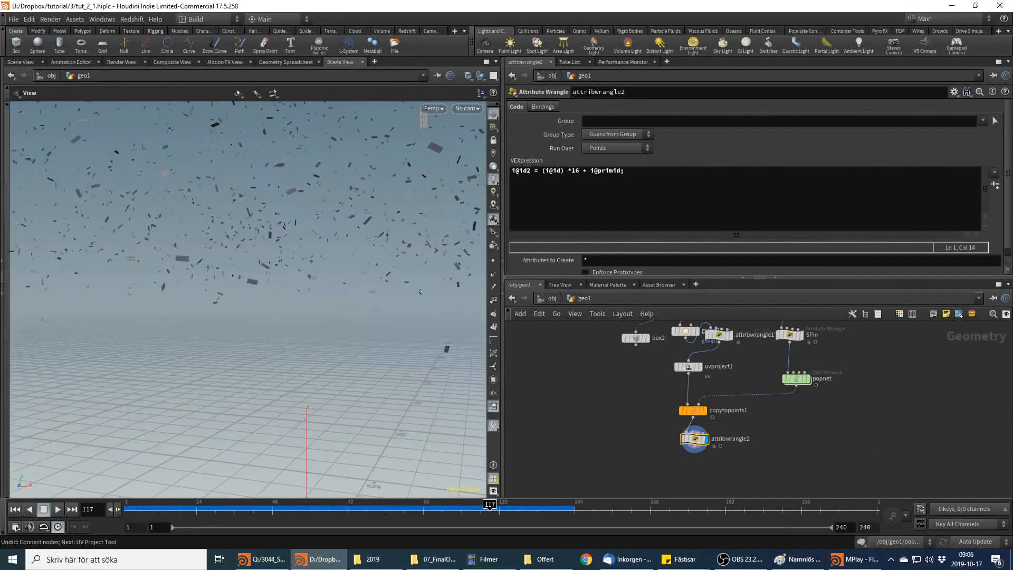
double_click(731, 438)
text(give_id)
key(Return)
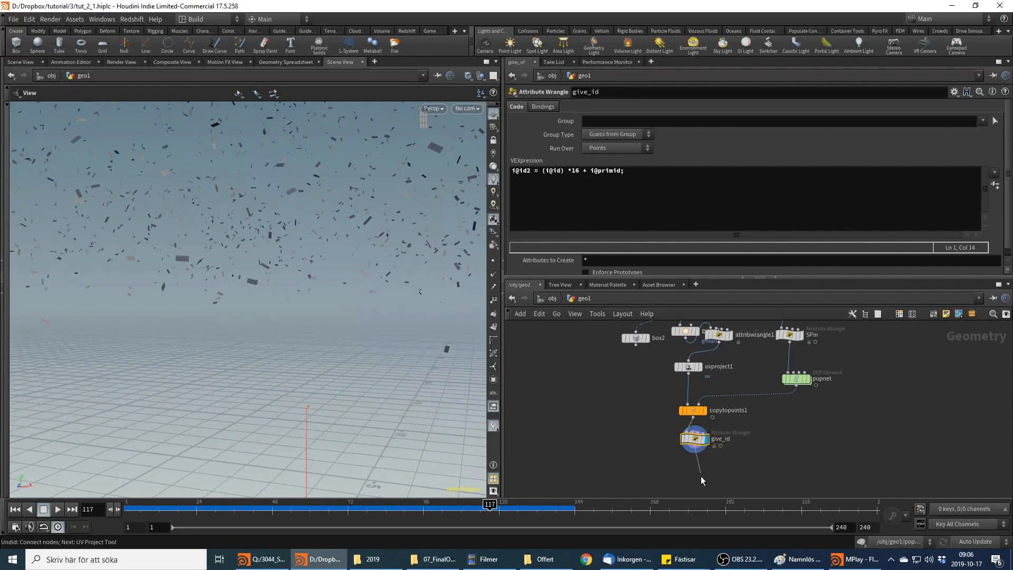
Append an Attribute Wrangle named displace after give_id and display its output
key(Tab)
text(attribw)
key(Return)
double_click(738, 479)
text(sidp)
key(BackSpace)
key(BackSpace)
key(BackSpace)
key(BackSpace)
text(displace)
key(Return)
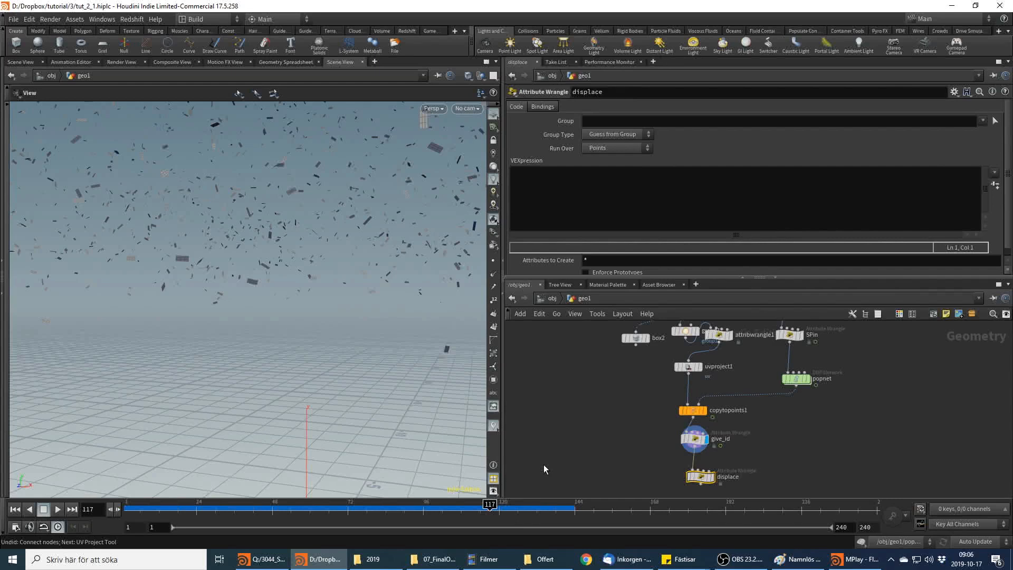
click(712, 476)
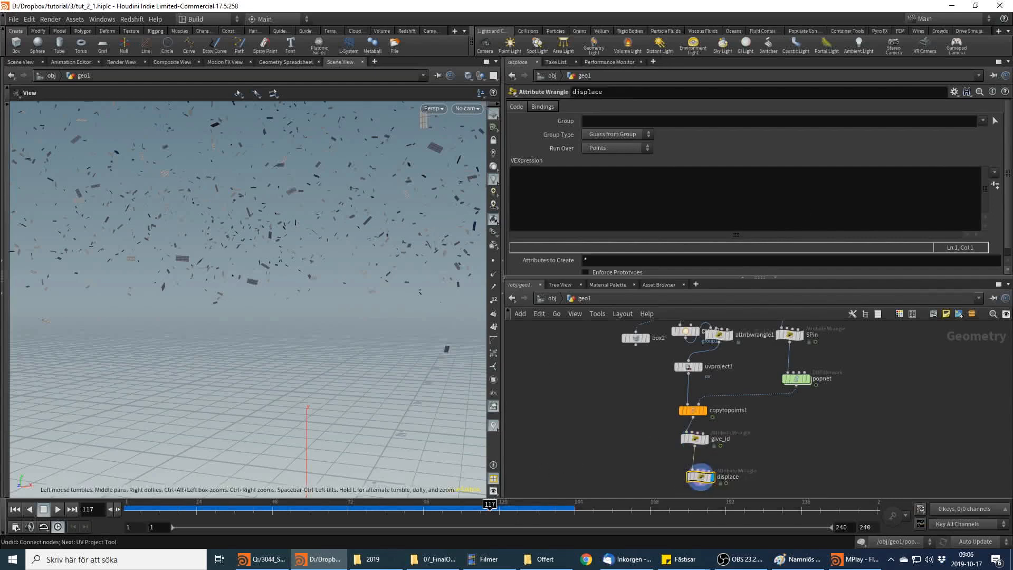
Scrub the displayed confetti animation to frame 124
key(alt+Tab)
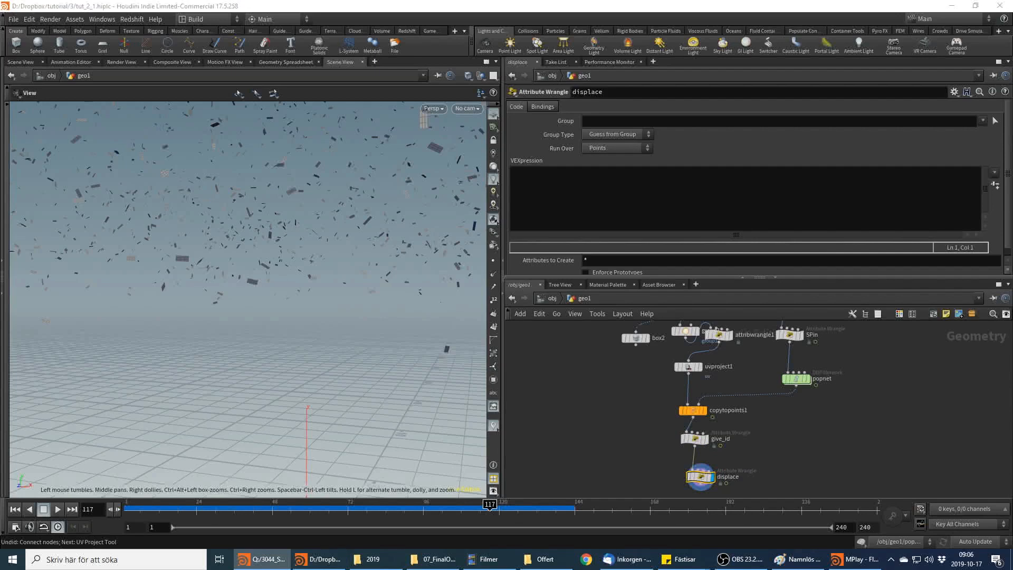
click(360, 513)
drag(360, 513, 511, 513)
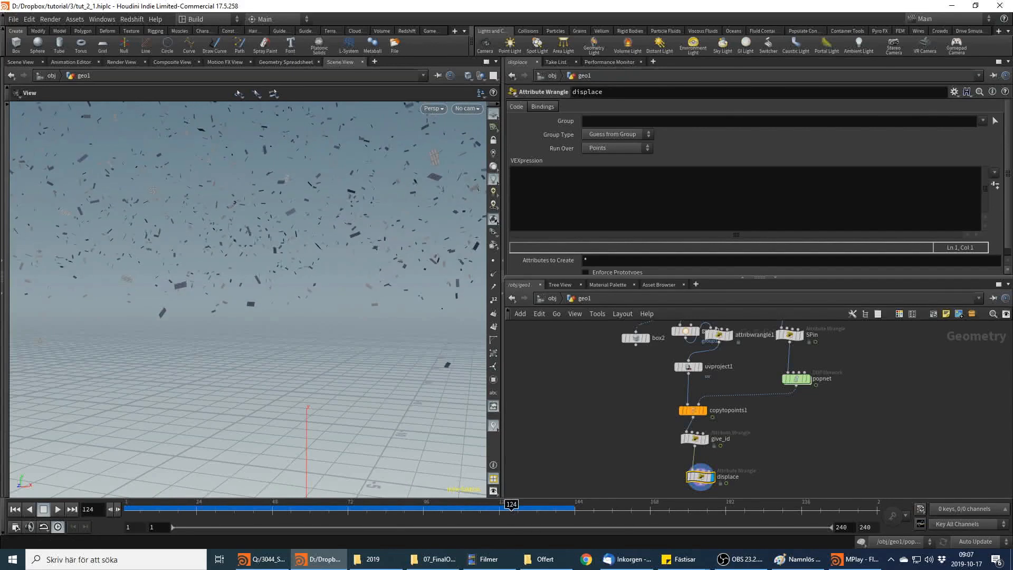
key(alt+Tab)
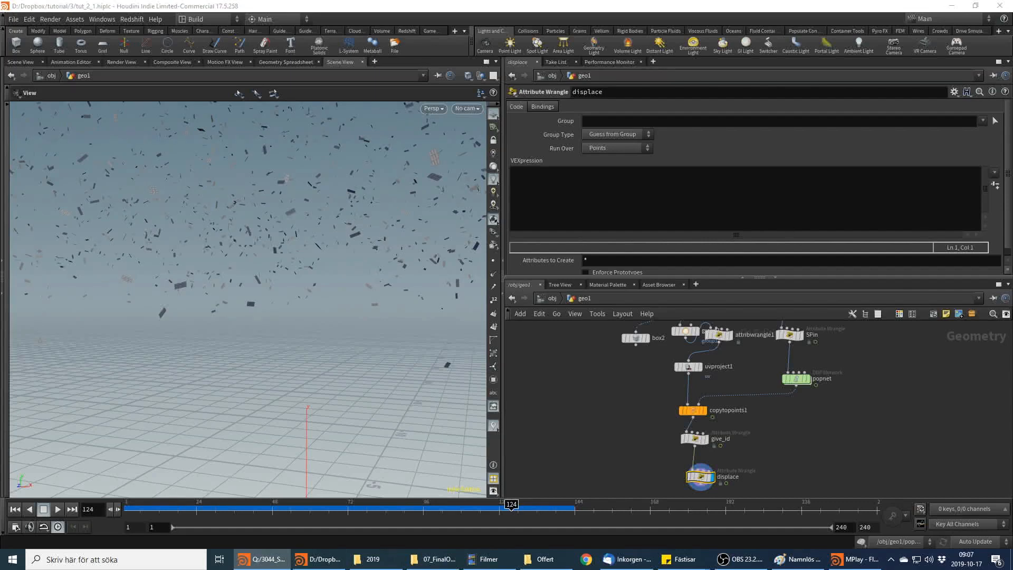
click(593, 196)
text(flot)
key(BackSpace)
text(at )
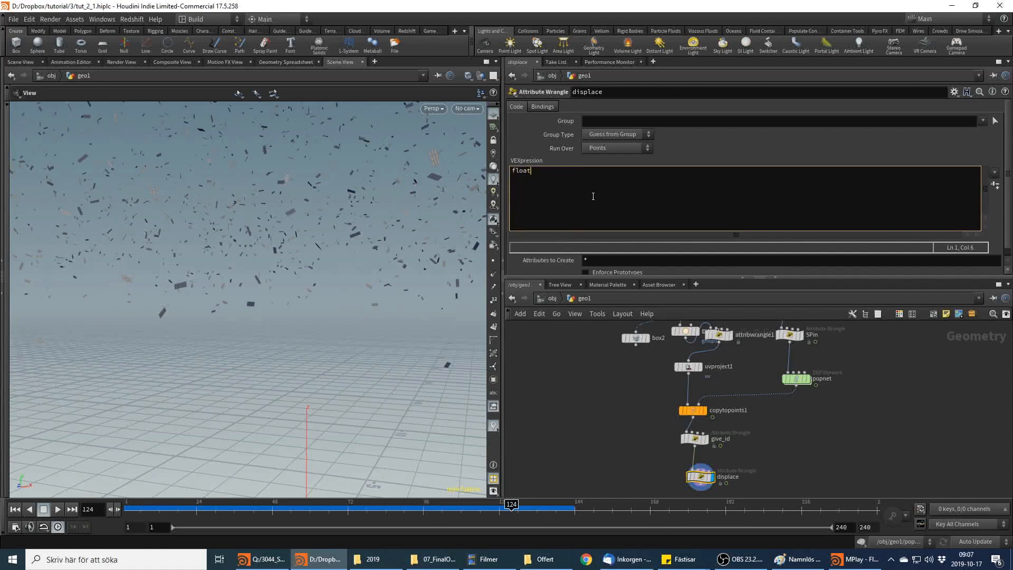
text(disp;)
key(Return)
text(float ab)
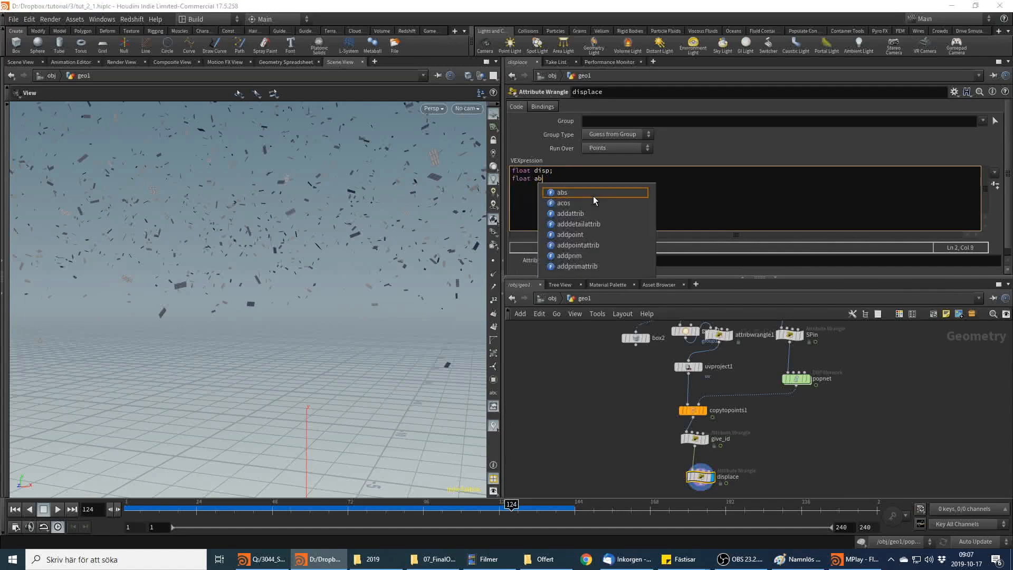
text(s_dot = abs()
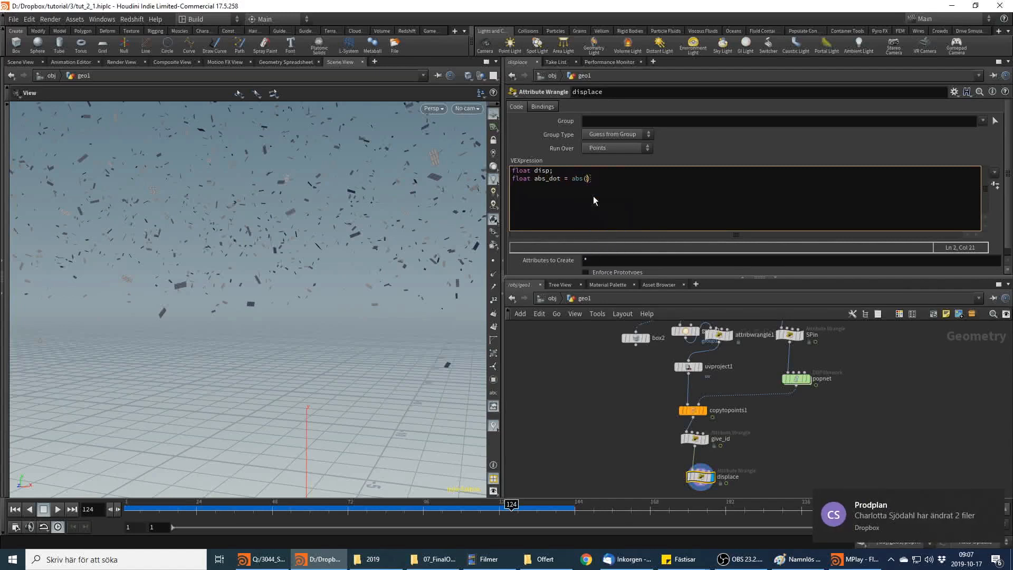
text(@dot);)
key(Return)
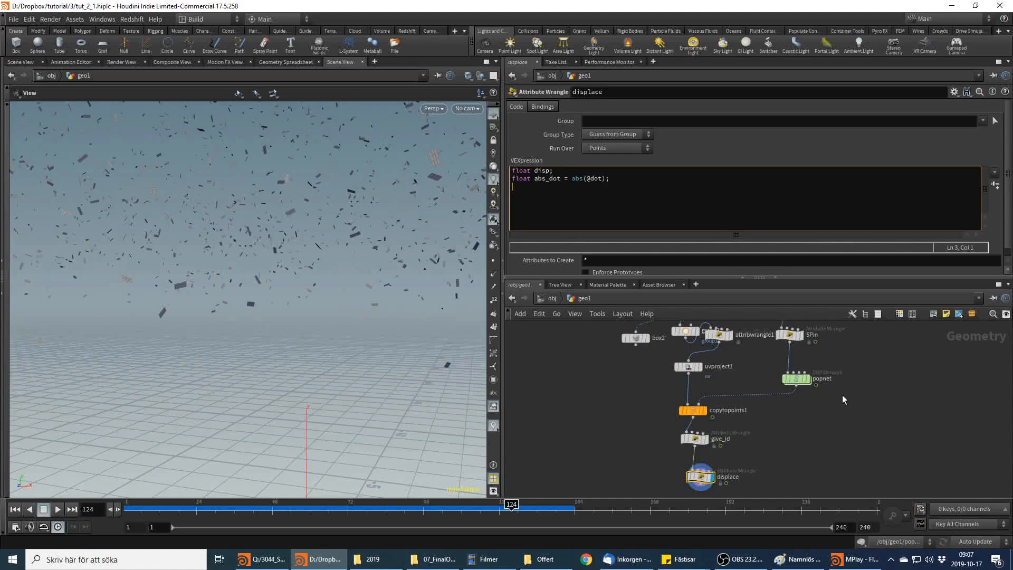
Inside the popnet's push_up POP VOP, add an exporting Bind node fed by matxtovec1's second row output
scroll(856, 392, up, 3)
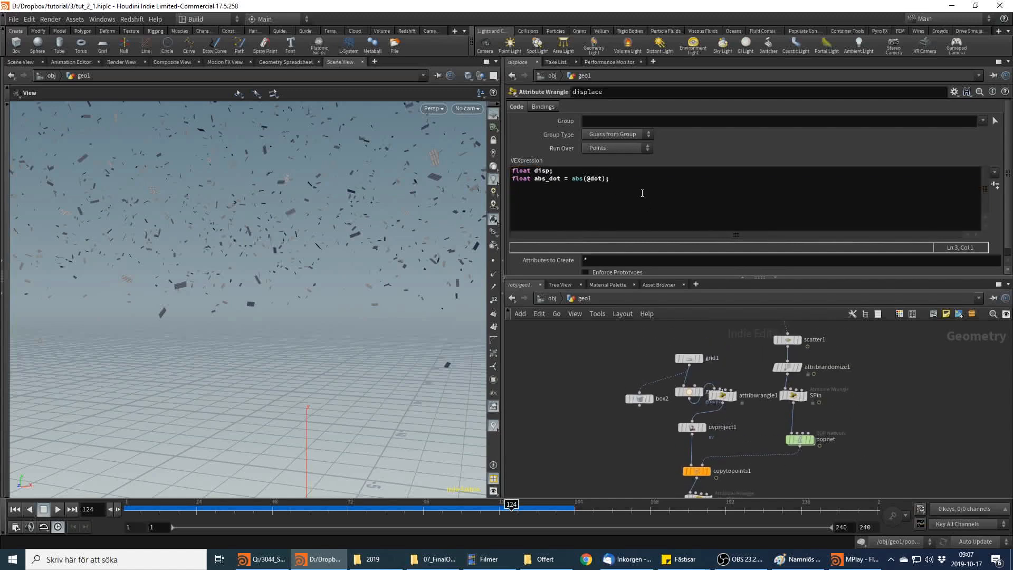
double_click(801, 439)
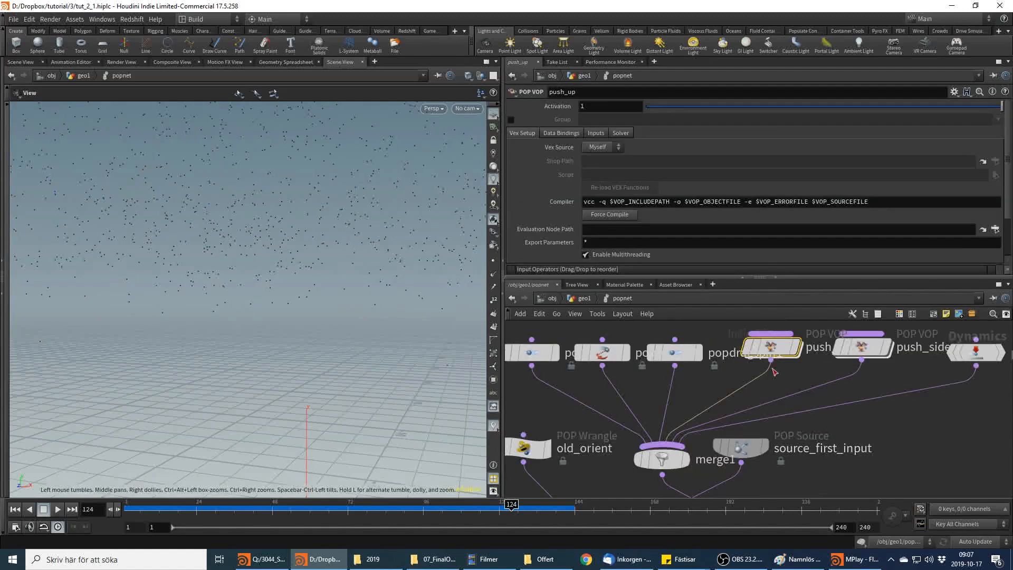
double_click(766, 354)
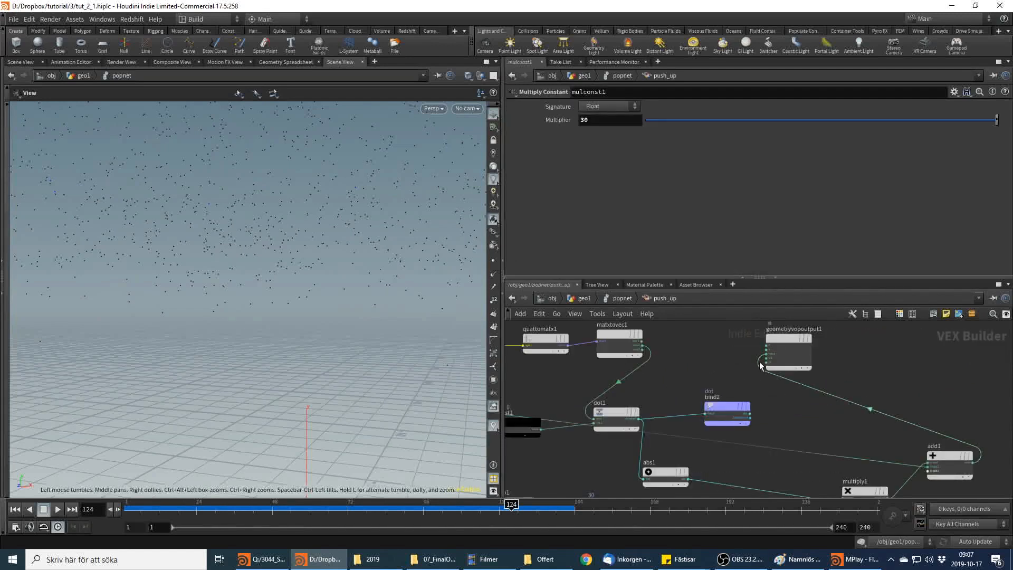
scroll(730, 363, down, 3)
scroll(730, 363, up, 5)
click(684, 363)
key(Tab)
text(bind)
key(Down)
key(Return)
Name the new bind's attribute up_direction and set its type to 3 Floats (vector)
double_click(588, 106)
text(up_direction)
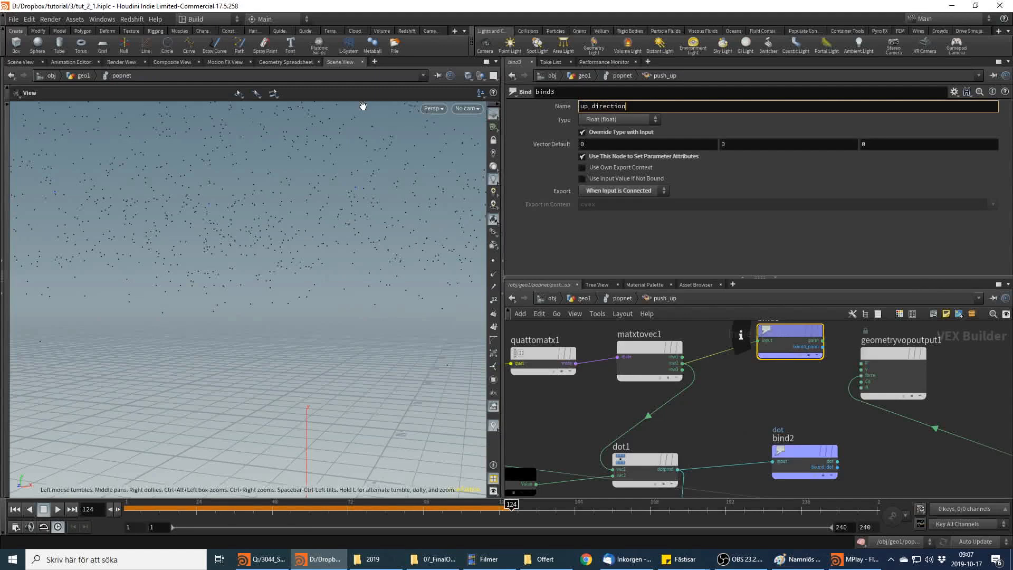
key(BackSpace)
text(on)
key(Return)
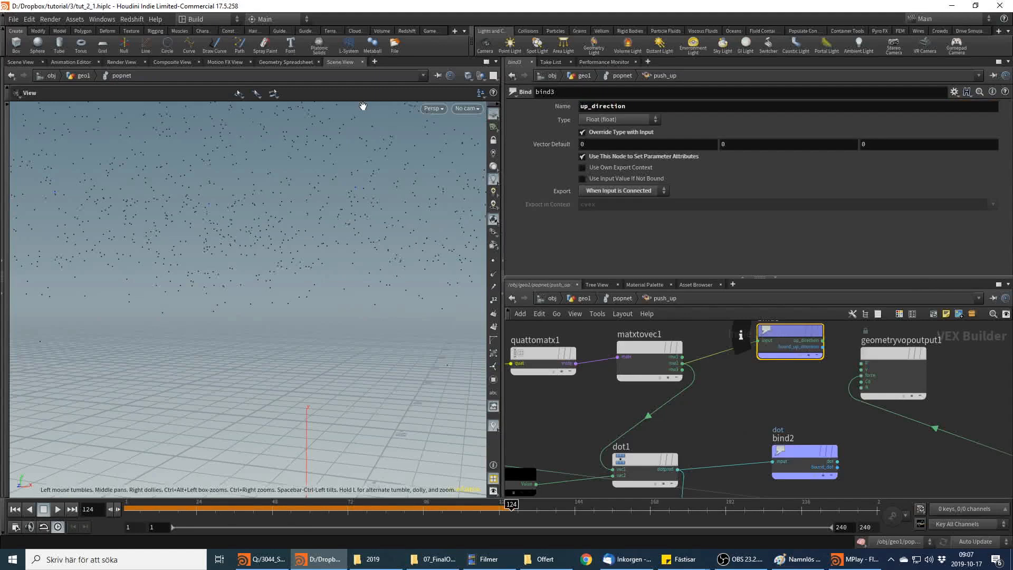
click(594, 125)
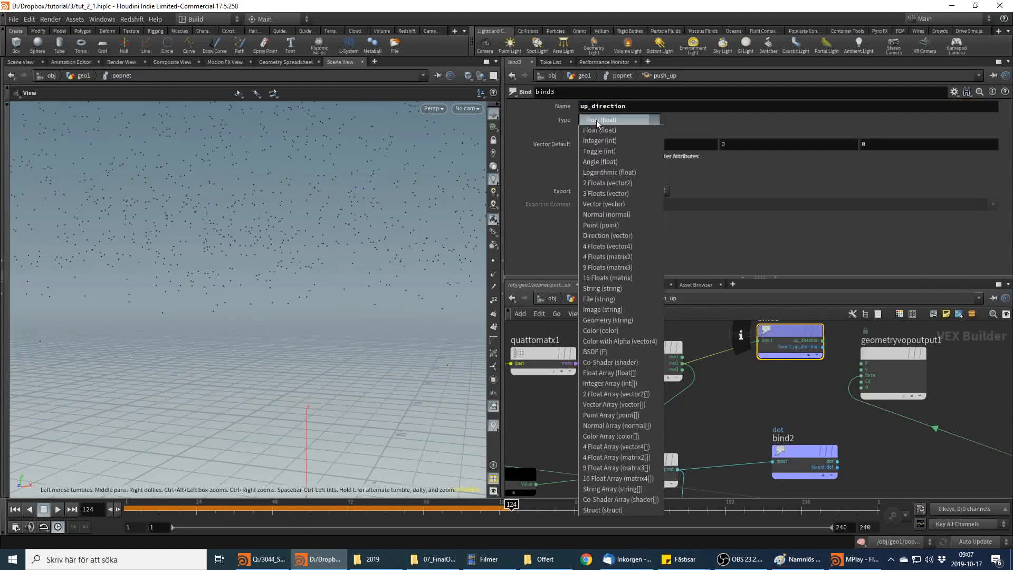
click(634, 189)
middle_drag(827, 441, 779, 472)
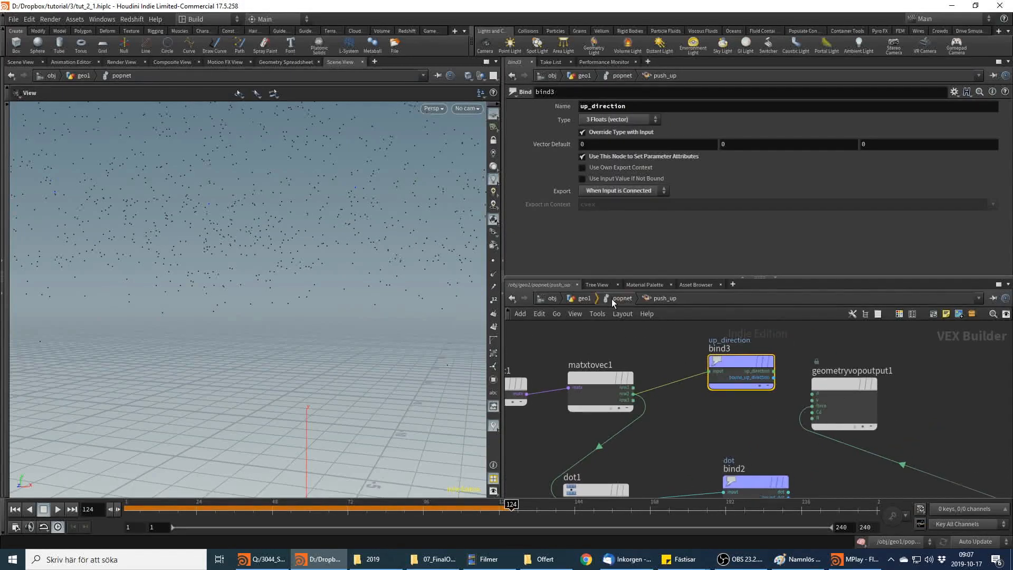
Back in geo1's displace wrangle, add the line "vector up = normalize(v@up_direction);"
click(578, 298)
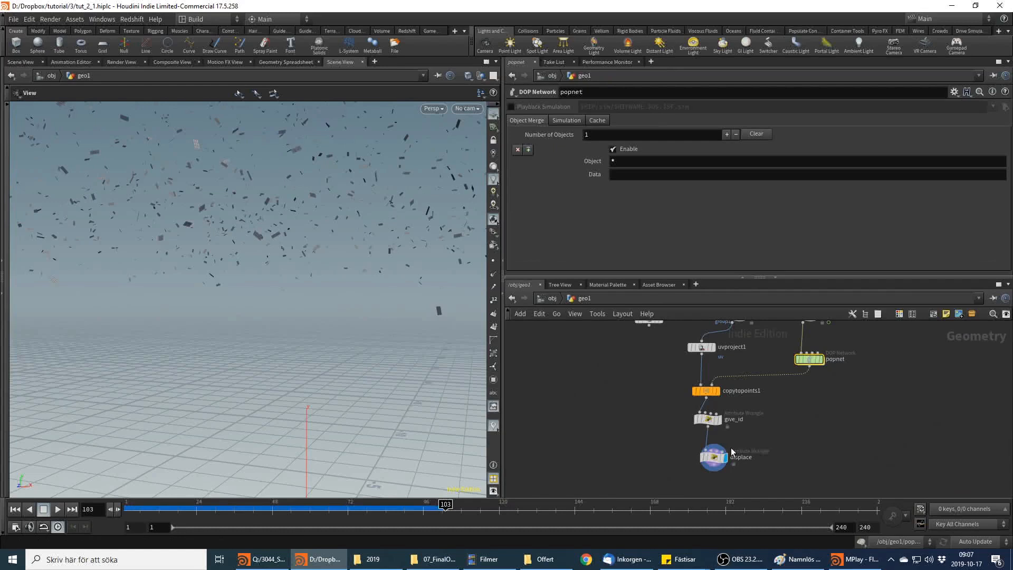
click(714, 457)
click(629, 182)
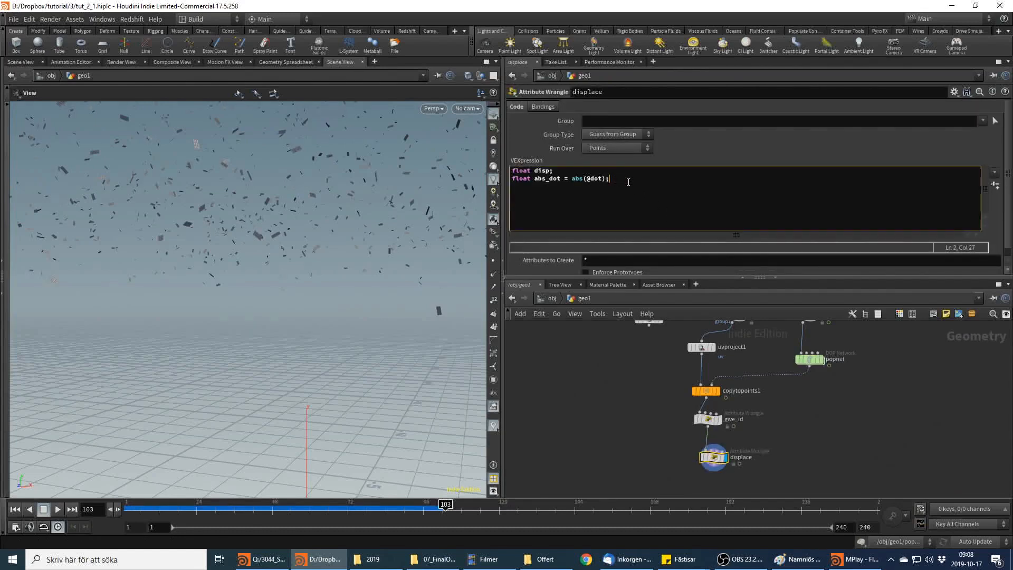
key(Return)
text(vector up = norm)
key(Down)
key(Return)
text(())
text(v@u)
text(p_directi)
text(on)
text();)
key(Return)
Add the opposite direction to the displace code as "vector down = 0- up;"
text(vector dont = 00 -)
key(BackSpace)
key(BackSpace)
key(BackSpace)
key(BackSpace)
text(0- up;)
key(Return)
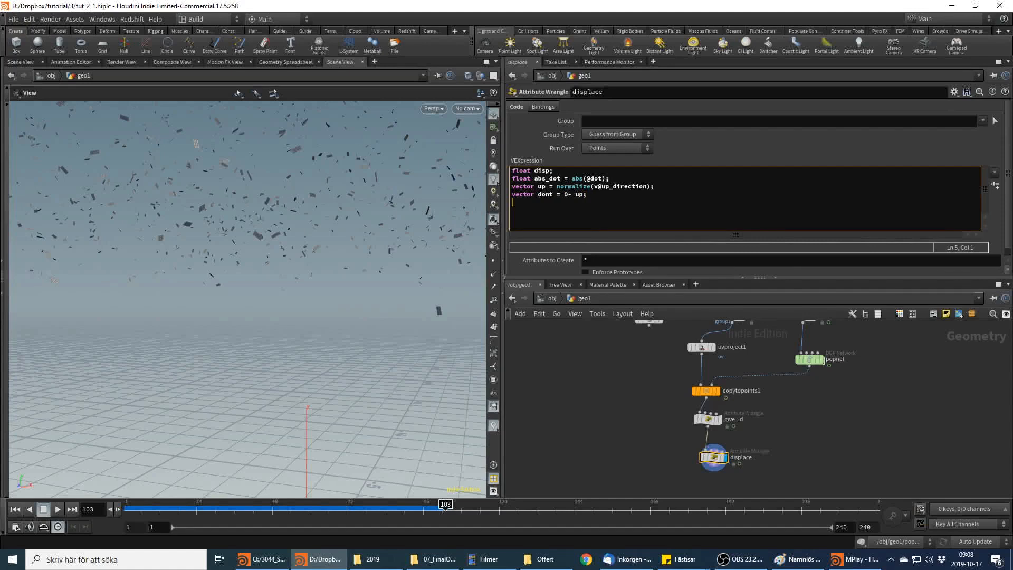
key(ctrl+Right)
key(ctrl+Right)
key(BackSpace)
key(BackSpace)
text(wn)
key(Down)
Add "vector n_v = normalize(v@v);" and "float updist = distance(up,n_v);" to the displace code
text(vecto)
text(n_V)
key(BackSpace)
text(v)
key(BackSpace)
text(= normalize(v@v);)
key(Return)
text(float updist )
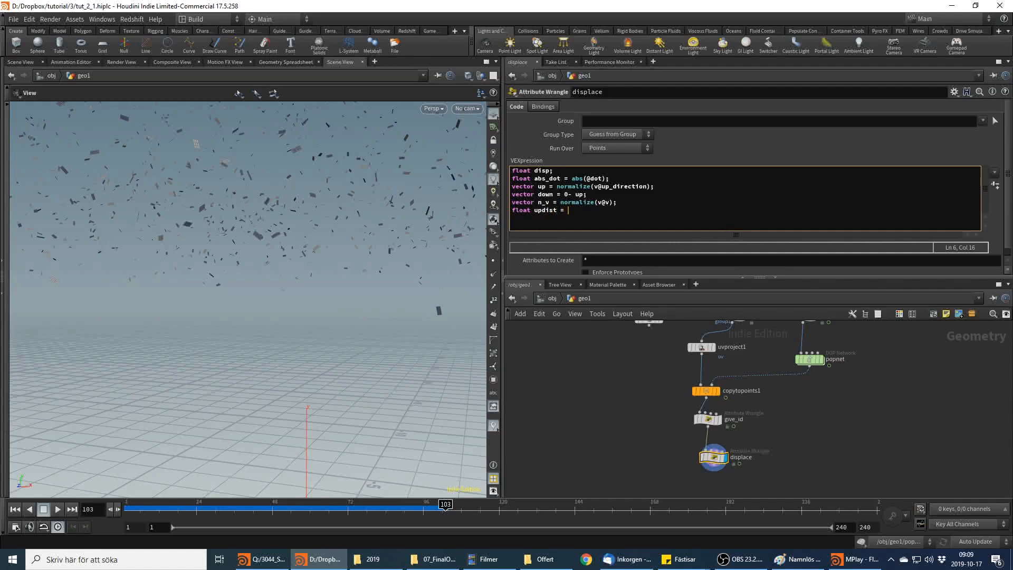
text(= distance(up,n_v);)
Duplicate the updist line and change the copy to "float downdist = distance(down,n_v);"
key(shift+Home)
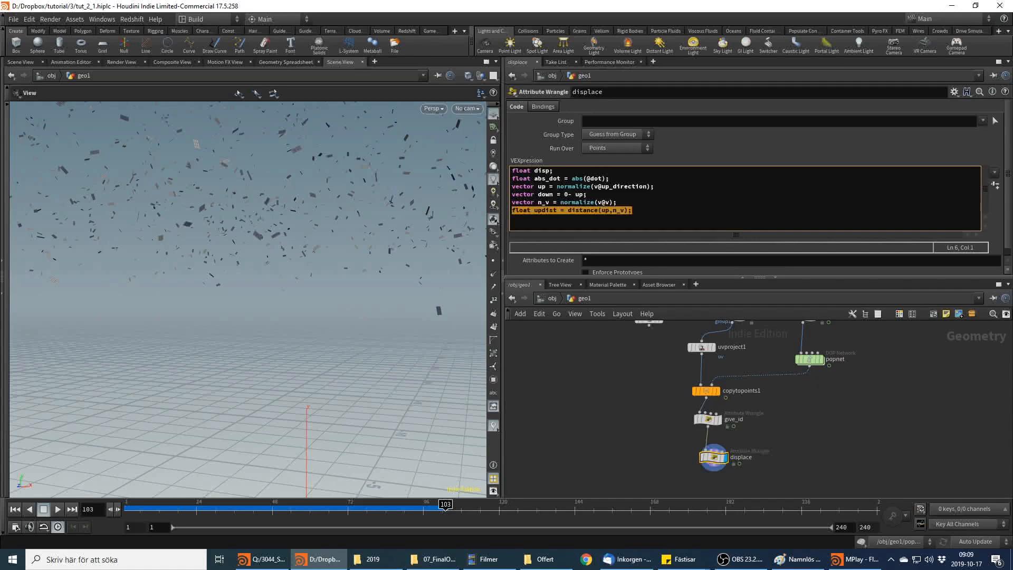
key(ctrl+c)
key(End)
key(Return)
key(ctrl+v)
key(Left)
key(Left)
key(Left)
key(Left)
key(Left)
key(Left)
key(Left)
key(Left)
key(Left)
key(Left)
key(Left)
key(Left)
key(Left)
key(Left)
key(Left)
key(Left)
key(Delete)
key(Delete)
text(di)
key(BackSpace)
text(own)
key(Right)
key(Delete)
key(Delete)
text(down,)
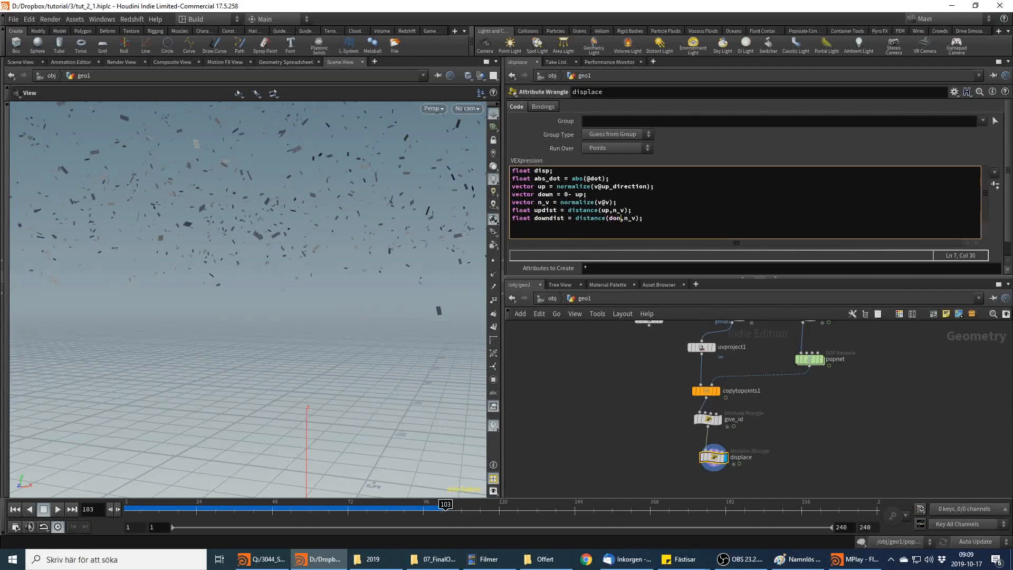
text(n)
key(Right)
key(Right)
key(Return)
key(Return)
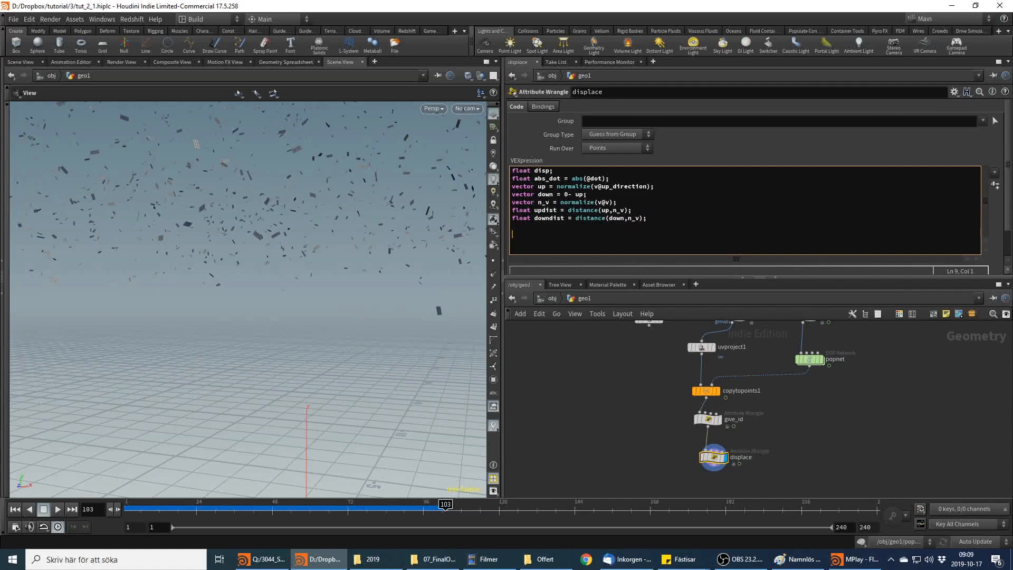
Add an if block for updist>downdist that sets "disp = downdist;"
text(id)
text( ()
text(updist>)
text(downs)
text(dist))
text({)
key(Return)
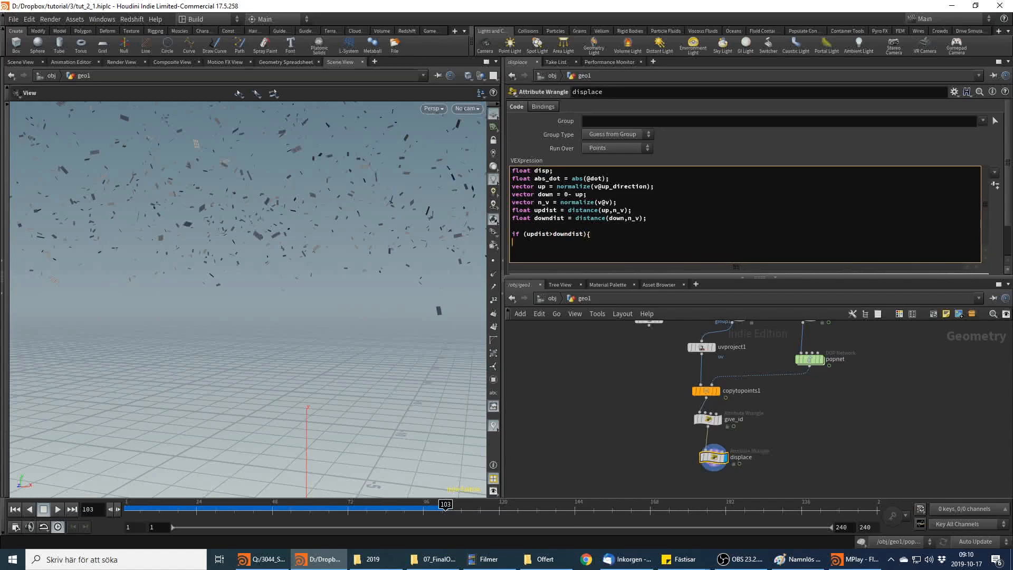
text(disp = downdist;)
key(Return)
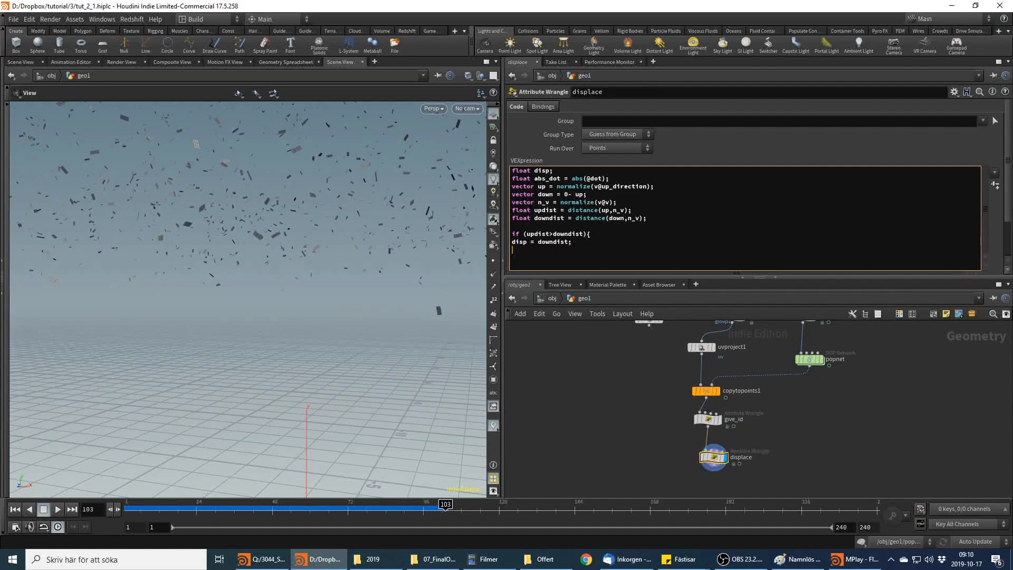
text(})
Add an else branch to the displace code that sets "disp = 0- updist;"
key(Return)
text(else)
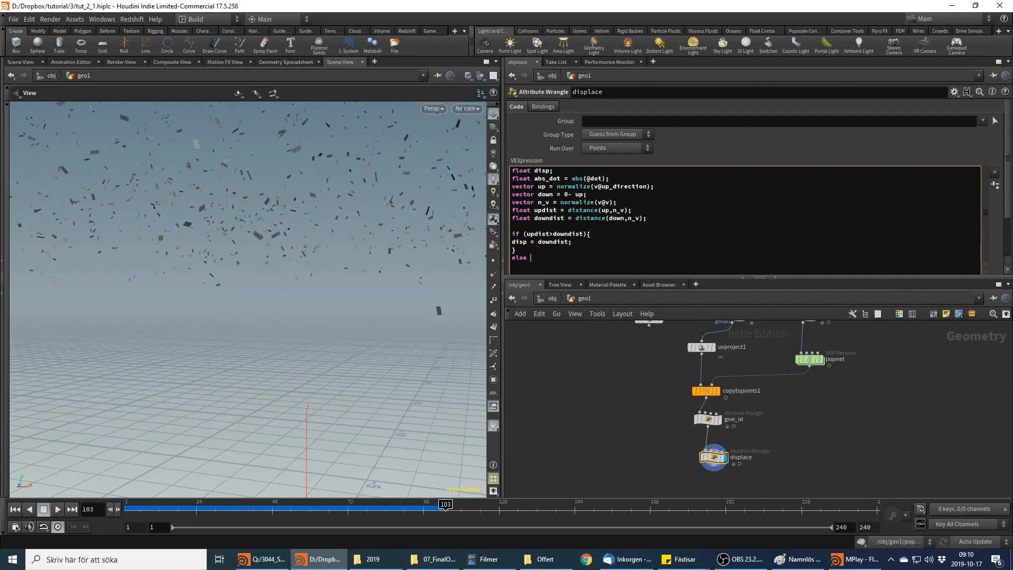
key(Return)
text(disp = 0- updist;)
key(Return)
scroll(518, 202, down, 3)
click(523, 202)
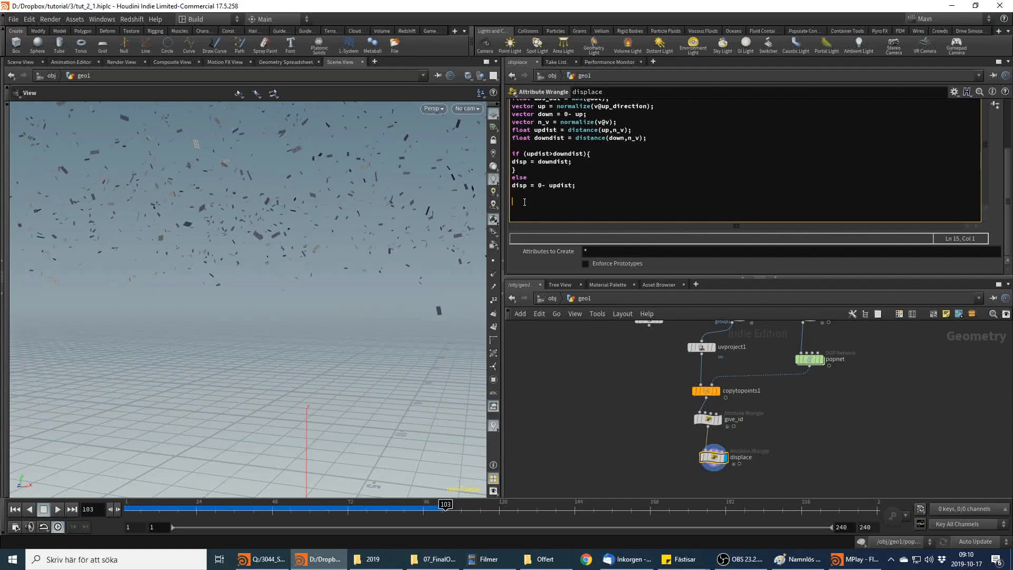
text(vector disp_dir = @up_directi0o)
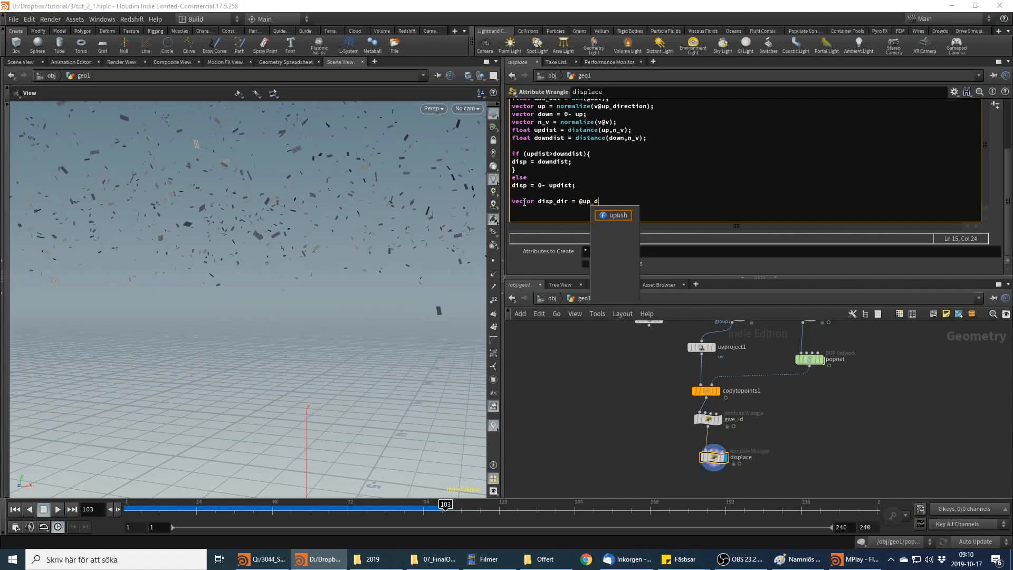
key(BackSpace)
key(BackSpace)
text(on)
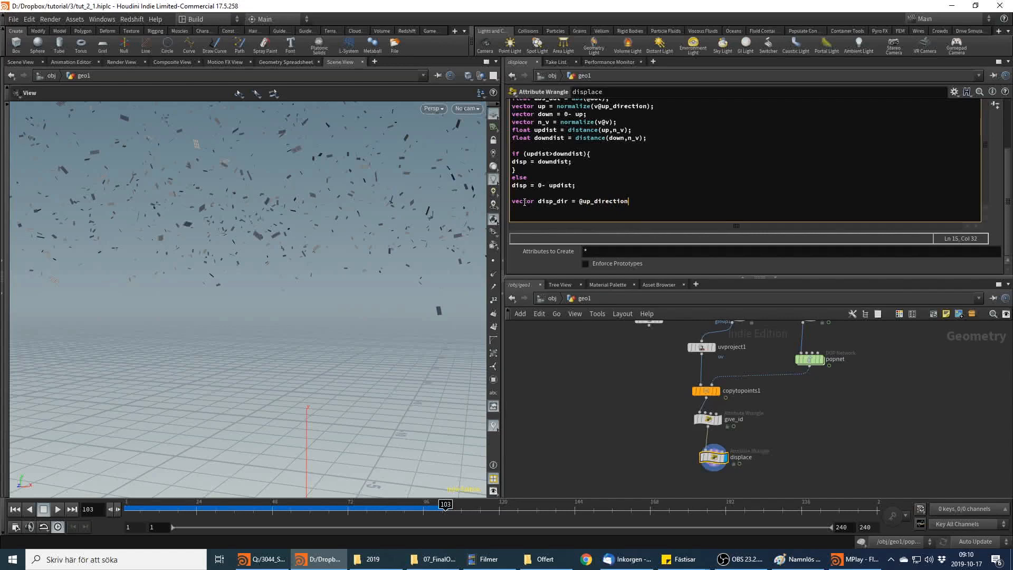
text( * disp * absd)
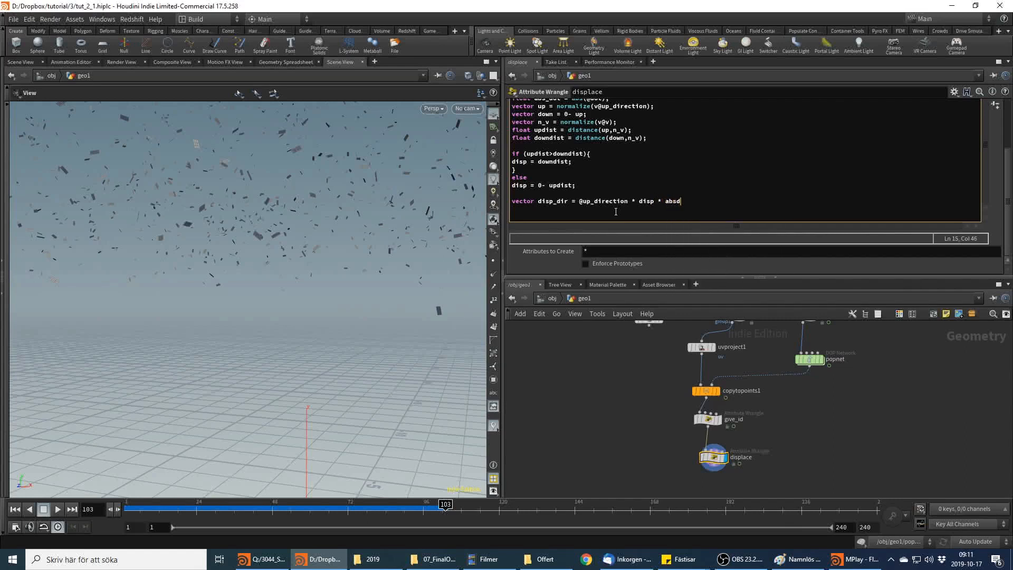
key(BackSpace)
text(dot;)
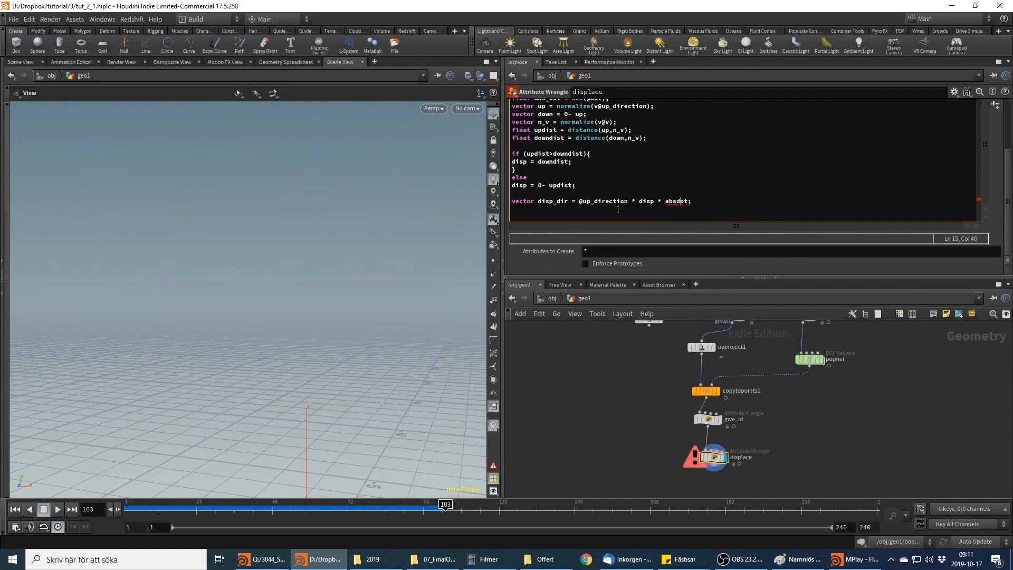
text(_)
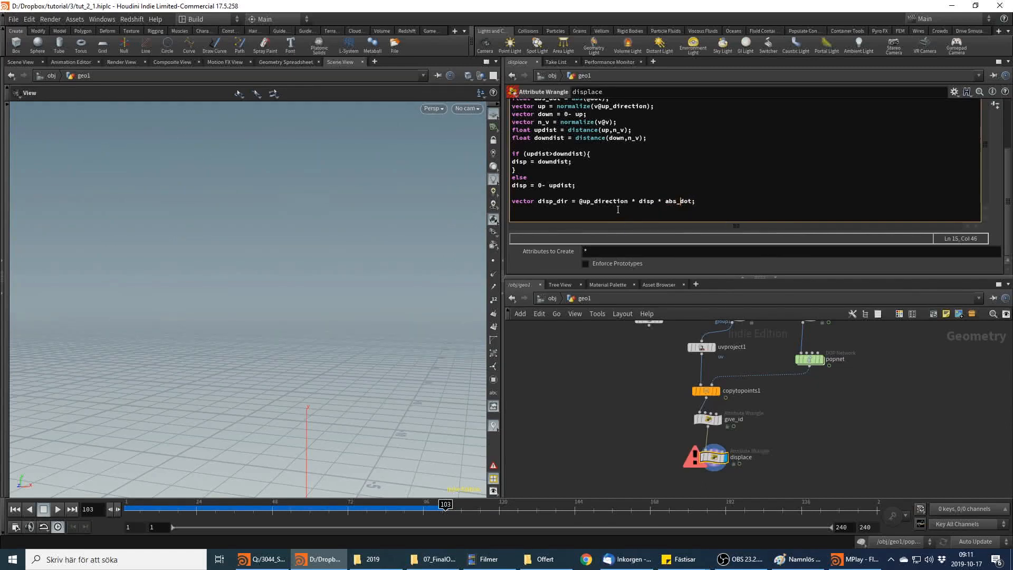
click(736, 199)
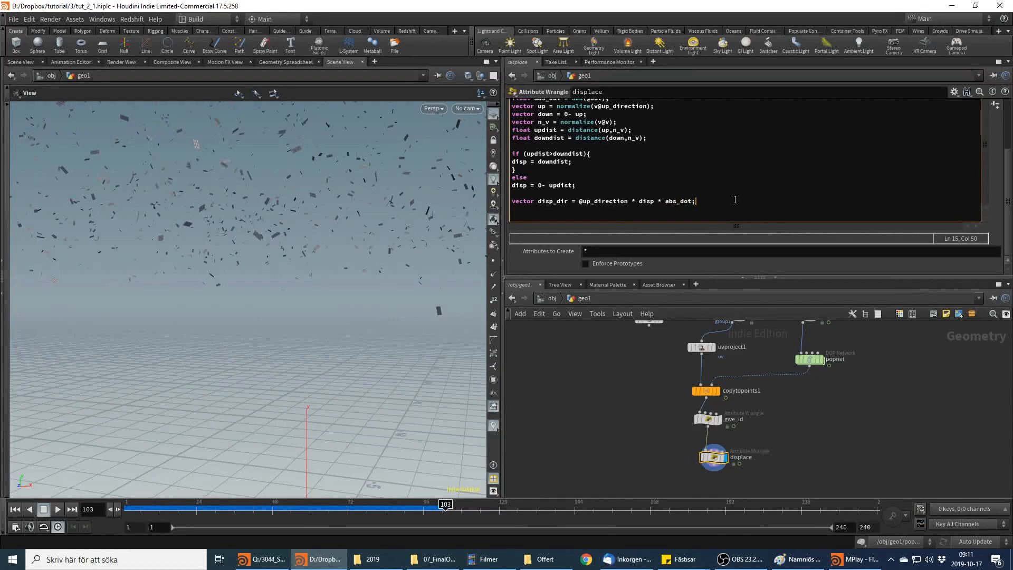
Add the line "float speed = length(v@v);" to the end of the displace code
key(Return)
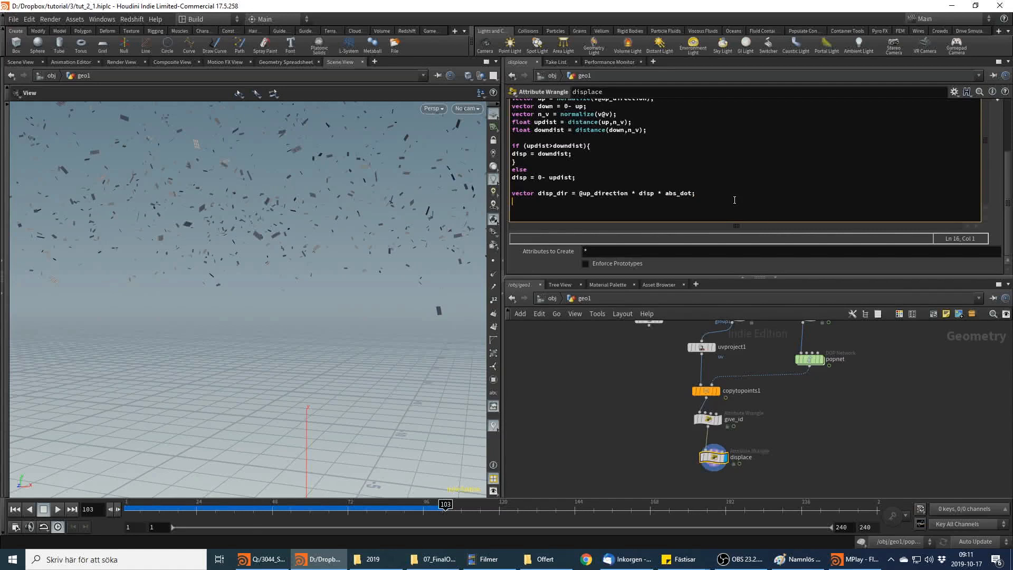
text(fl)
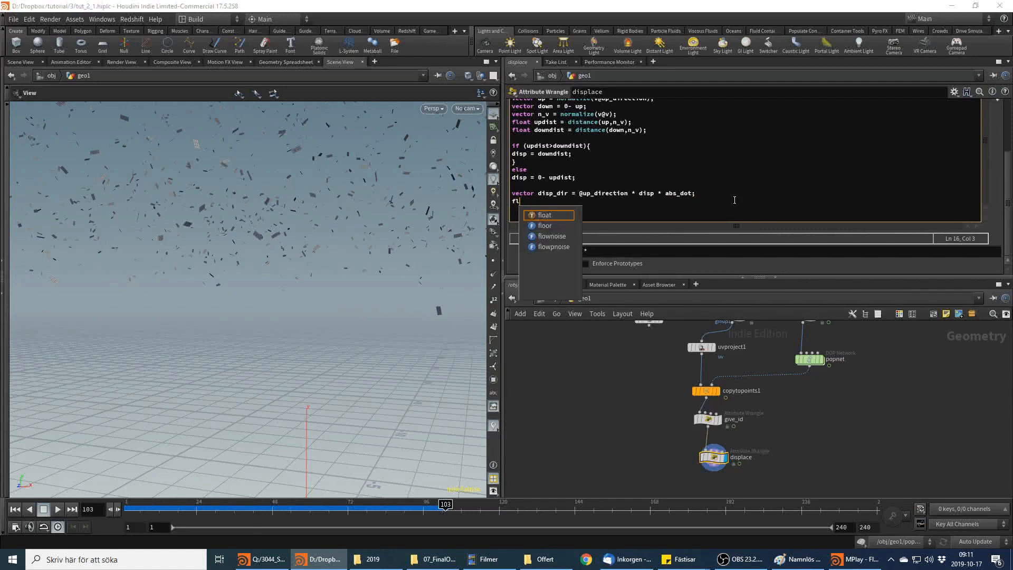
text(oat speed)
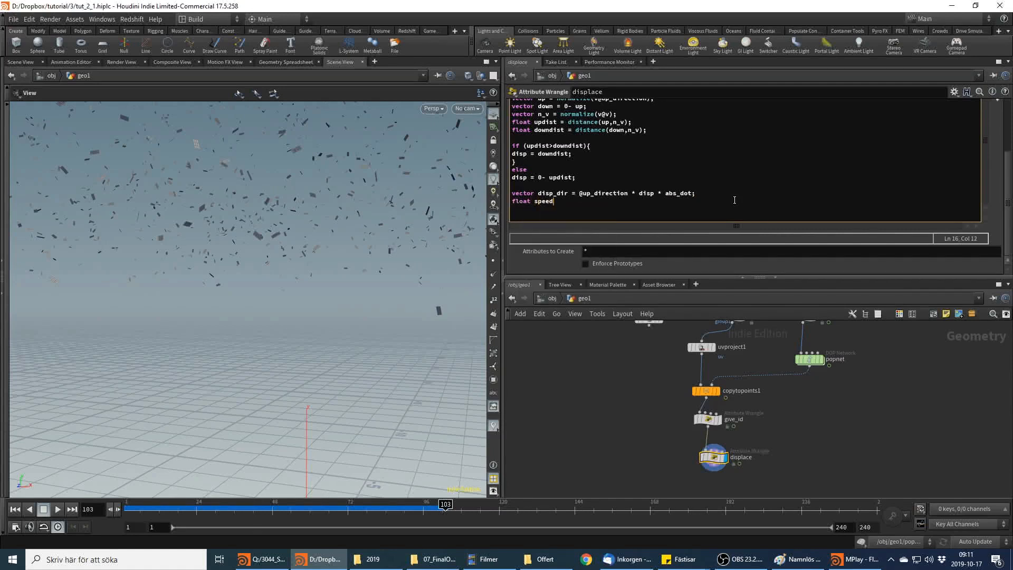
text( = leng)
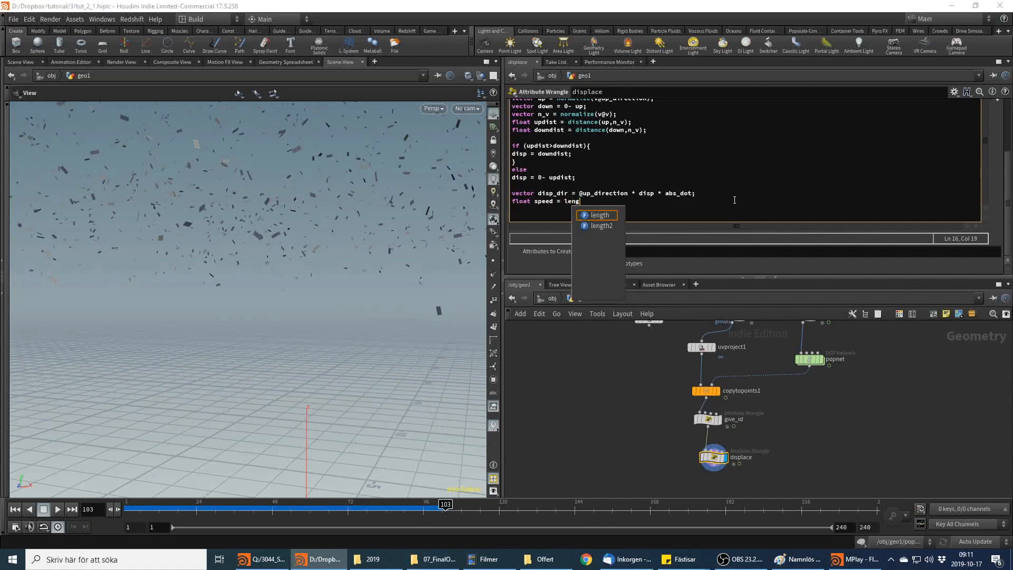
text(th()
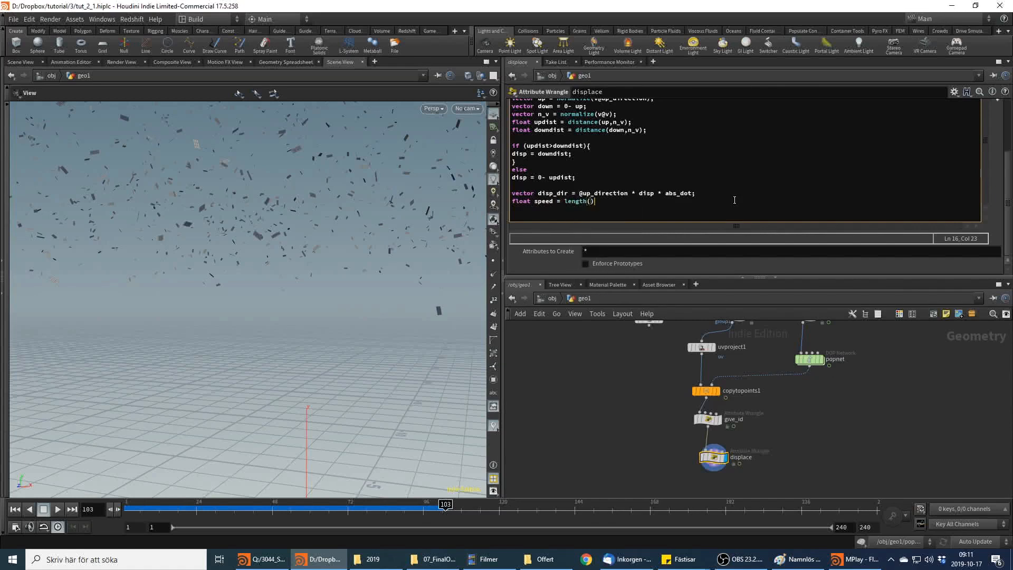
text(v@v);)
key(Return)
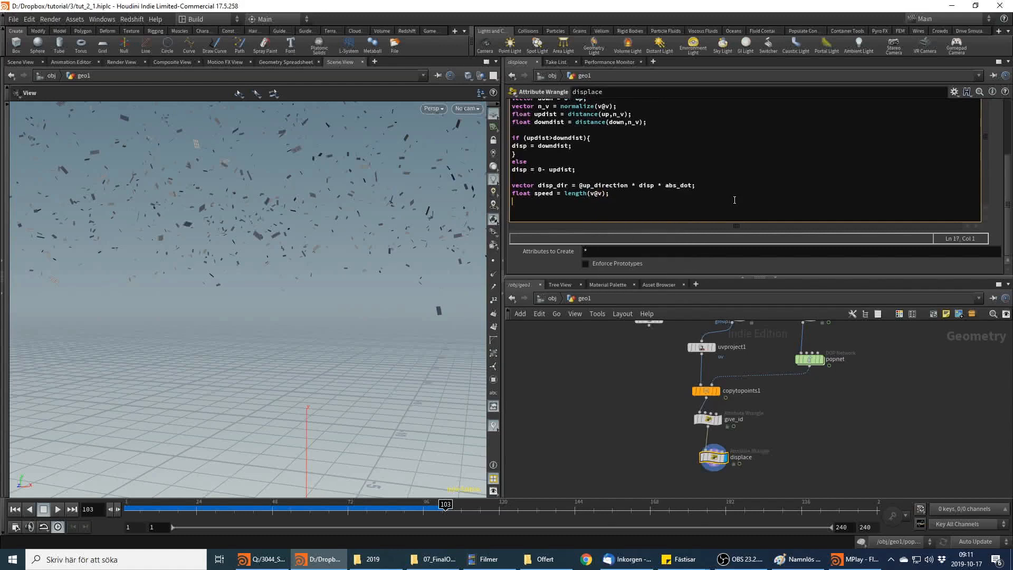
Add the line '@P += disp_dir * chf("amount")*speed;' to the end of the displace code
text(@P)
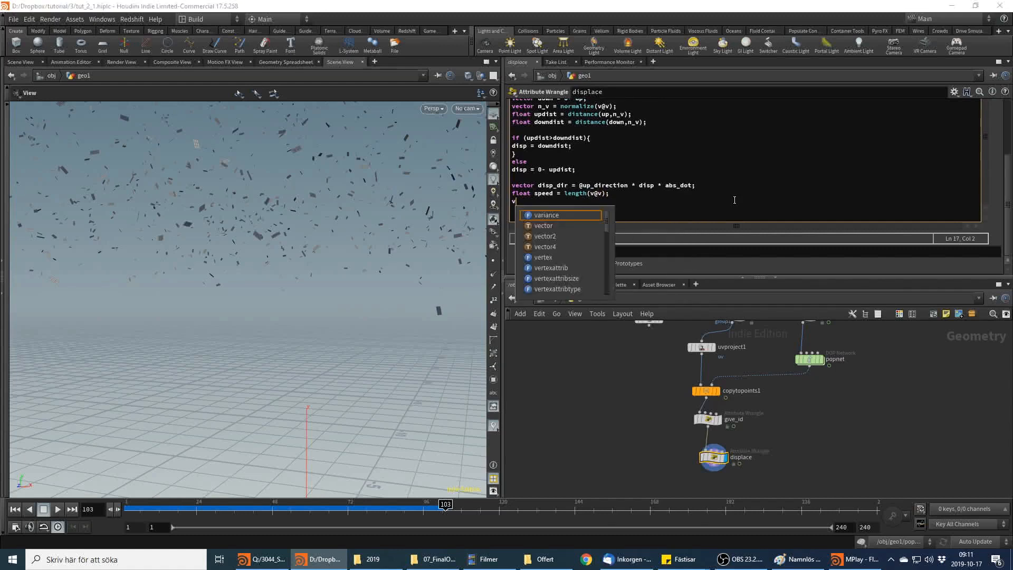
text( =)
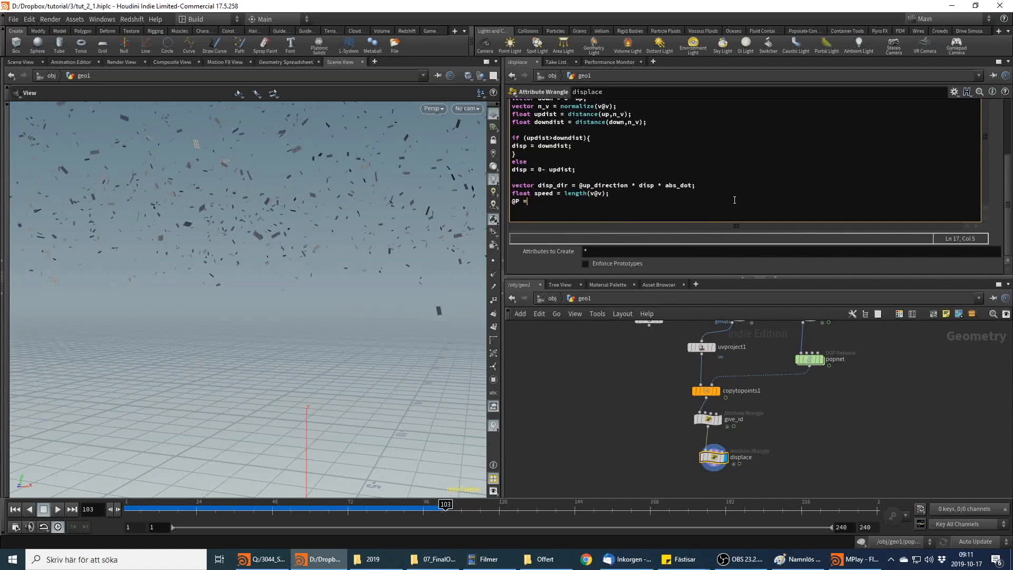
key(BackSpace)
key(BackSpace)
text(+= disp_dir * chf("amount)
key(End)
text(*speed;)
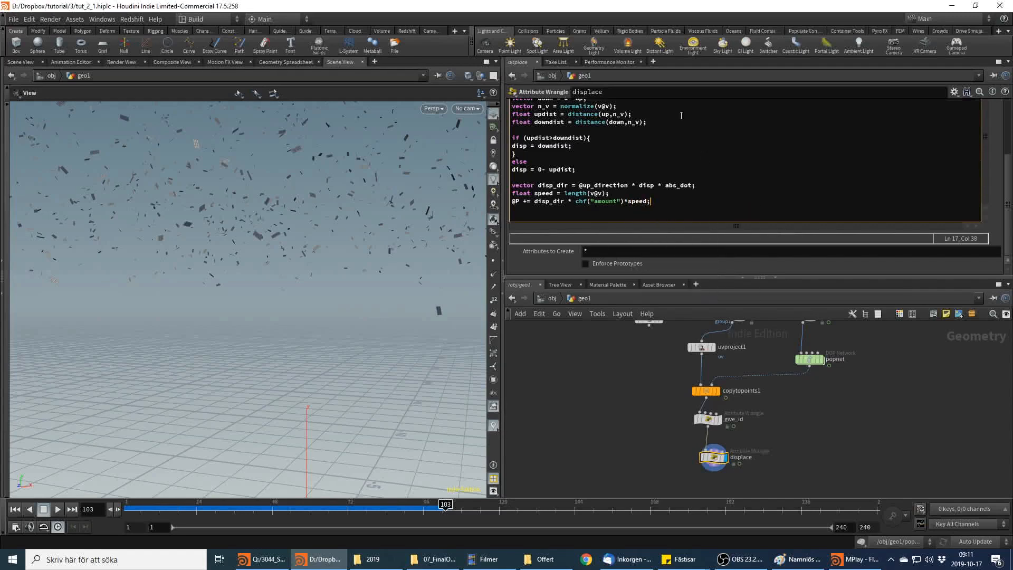
Create the Amount parameter referenced in the displace code and raise it to 0.2
scroll(1008, 195, up, 3)
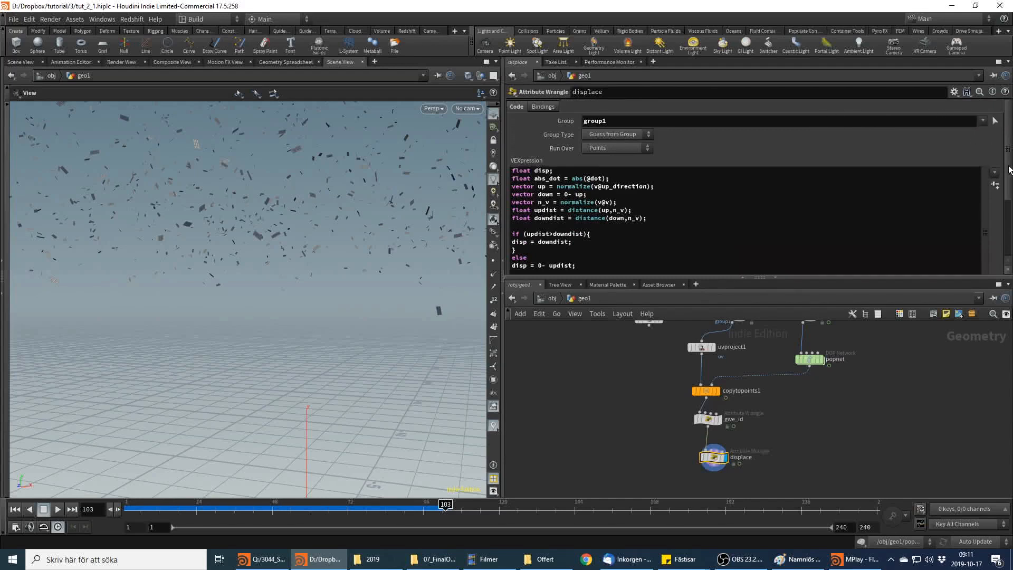
scroll(998, 248, down, 3)
scroll(998, 151, up, 3)
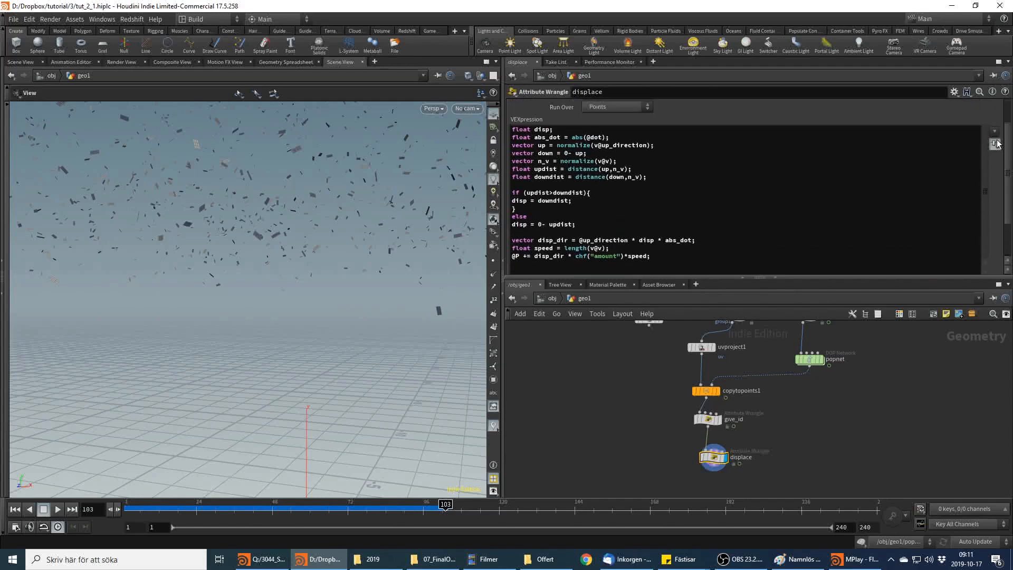
scroll(1008, 153, down, 3)
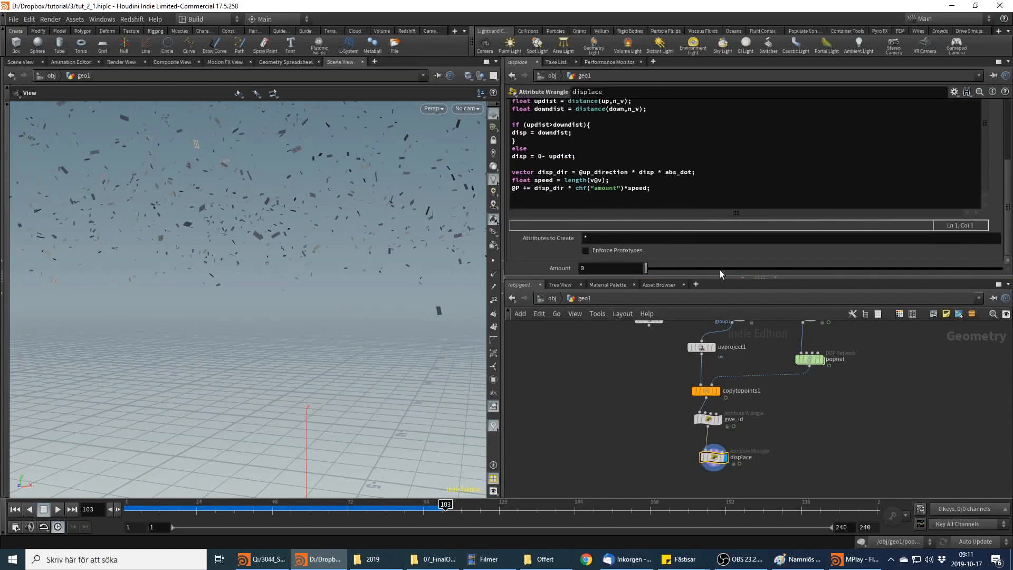
middle_click(611, 271)
mouse_move(611, 271)
middle_down()
mouse_move(638, 277)
mouse_move(615, 279)
middle_up()
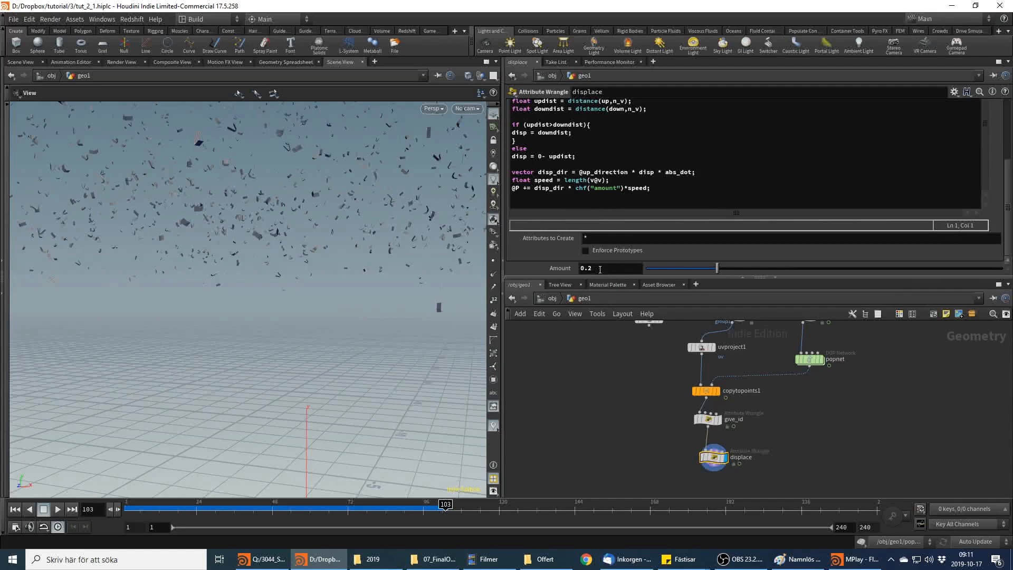
Try an Amount of 0.01 on the displace wrangle and settle on 0.02
drag(588, 270, 617, 270)
text(01)
key(Return)
key(alt+Tab)
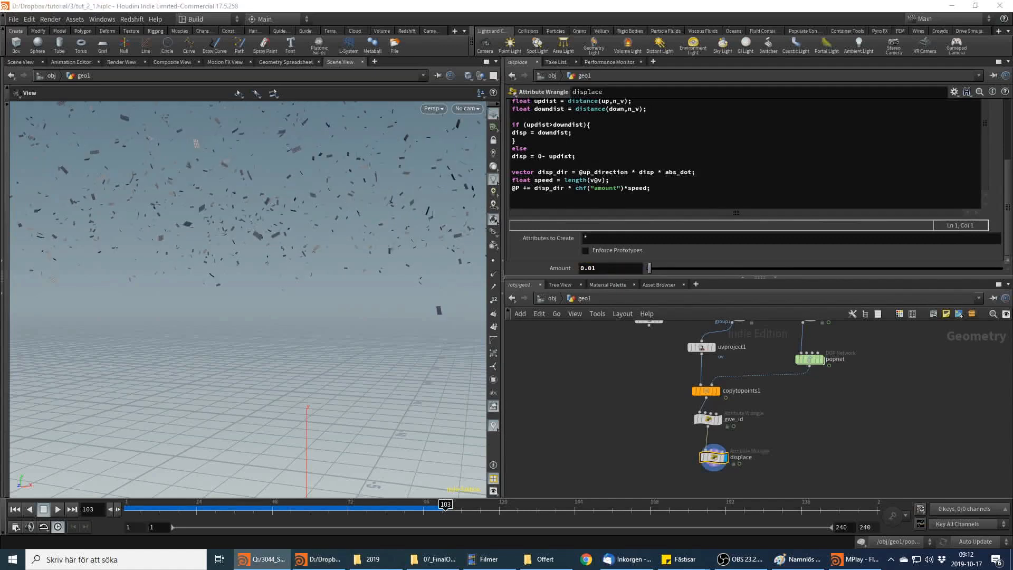
click(596, 270)
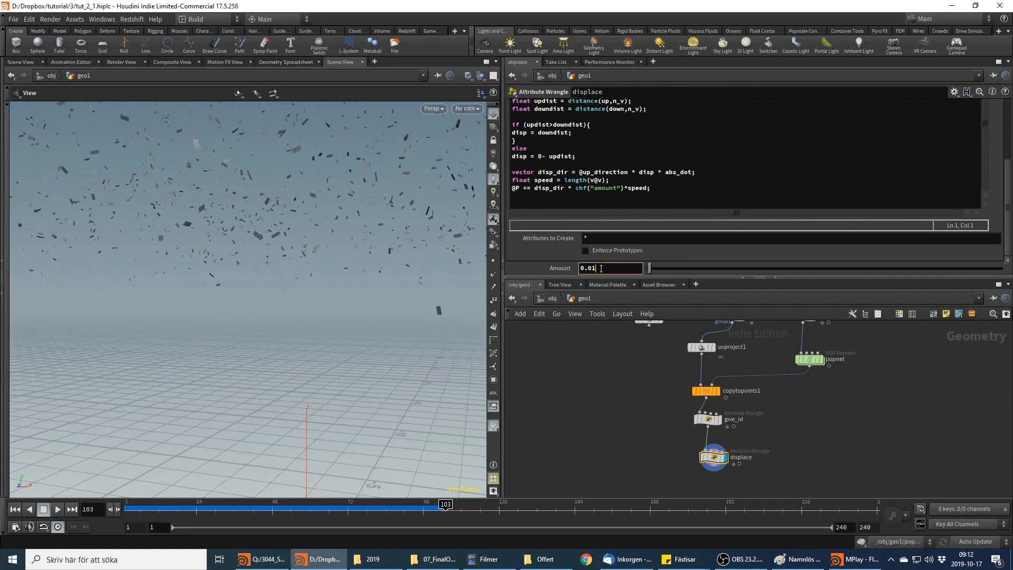
key(BackSpace)
text(2)
key(Return)
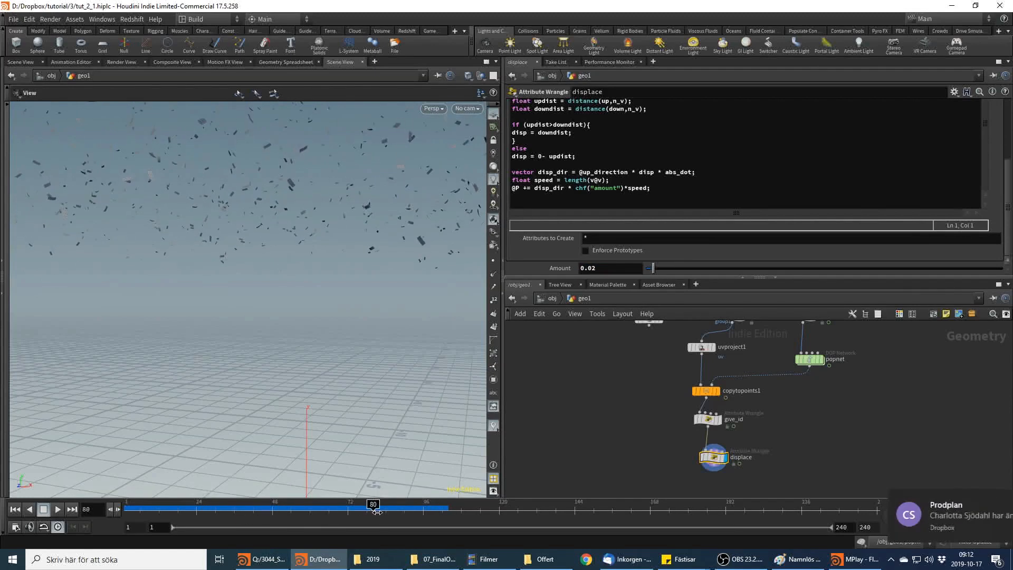
Play and scrub the simulation to examine the bending of the falling confetti from closer up
right_drag(331, 206, 311, 365)
click(57, 509)
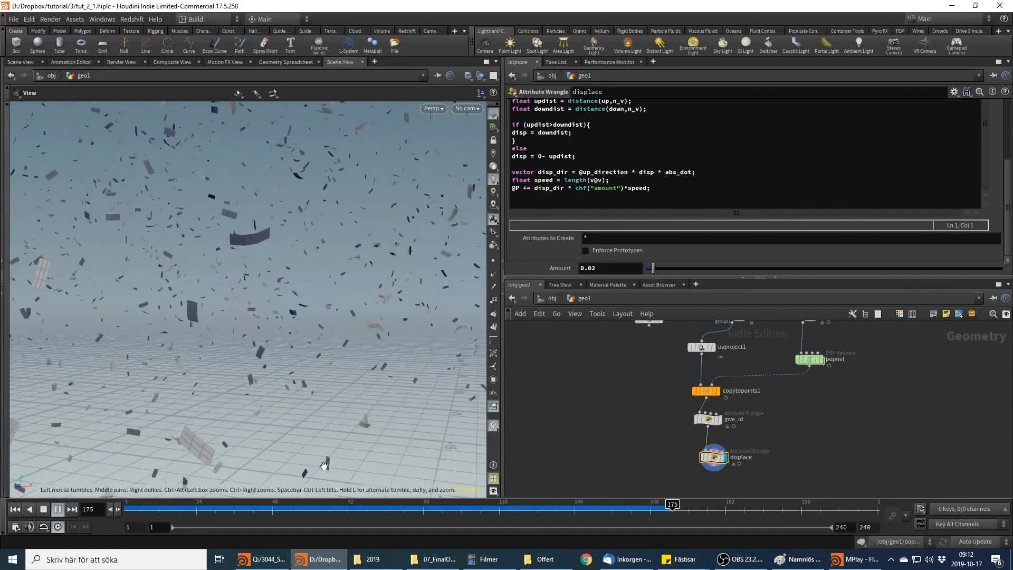
drag(272, 420, 310, 367)
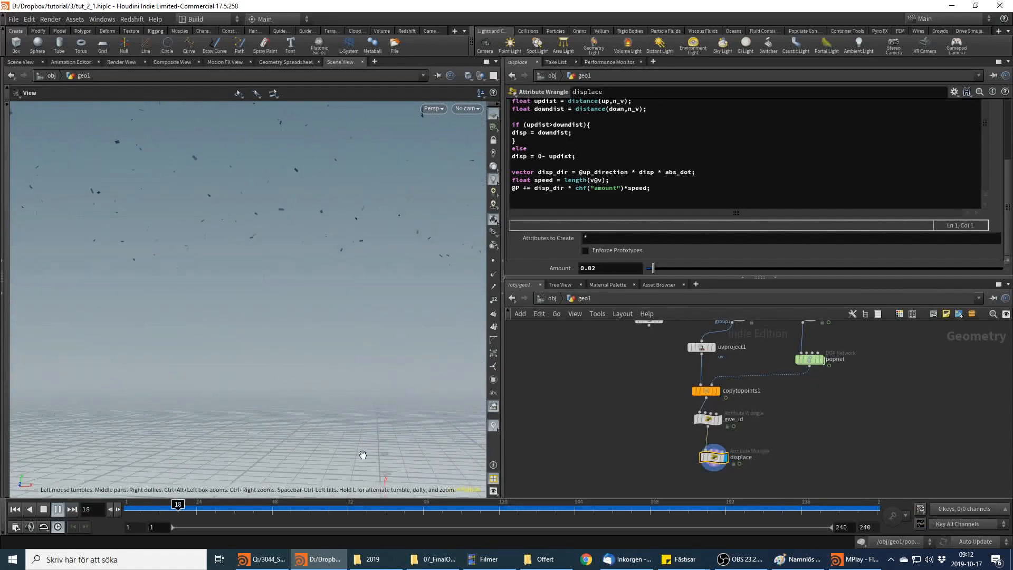
drag(357, 506, 491, 505)
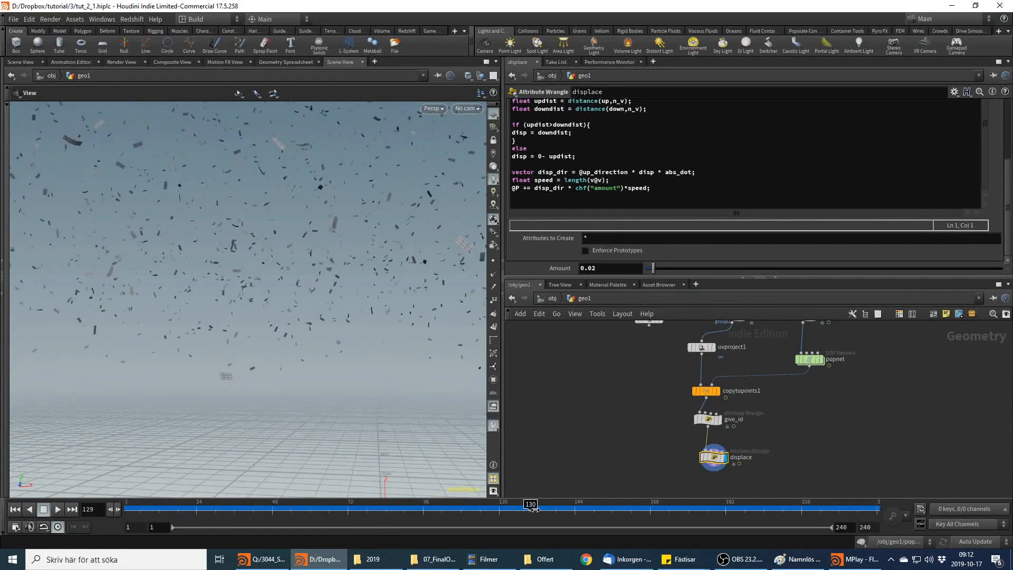
key(alt+Tab)
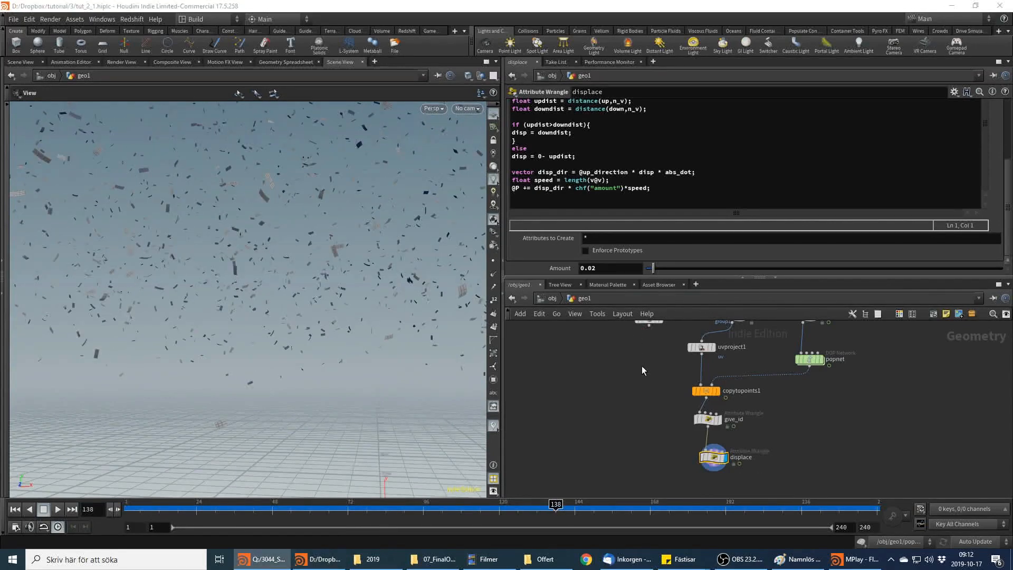
Add an Attribute Wrangle below displace, rename it rest, and display its output
middle_drag(802, 431, 803, 398)
click(715, 433)
click(716, 455)
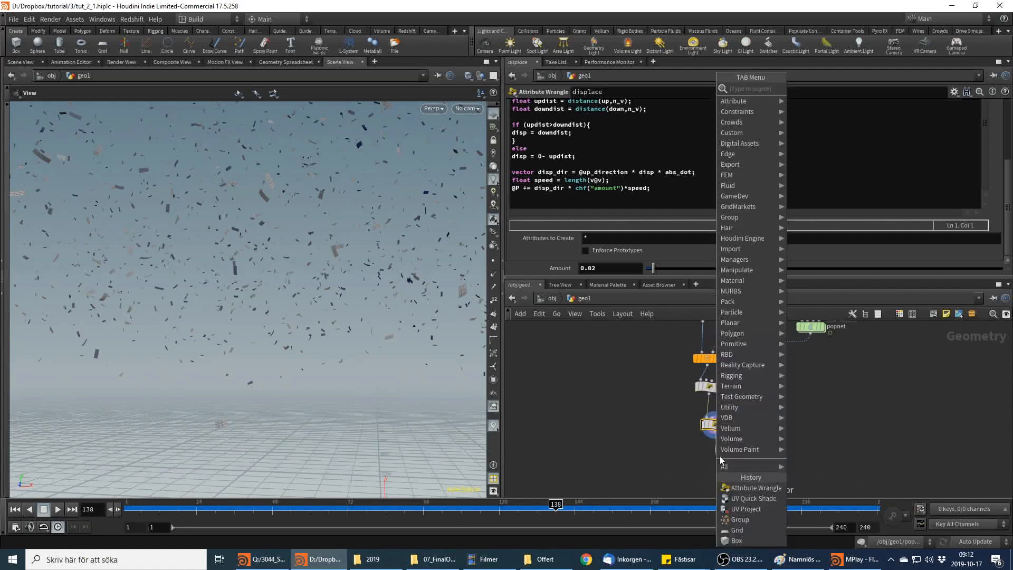
text(wrangle)
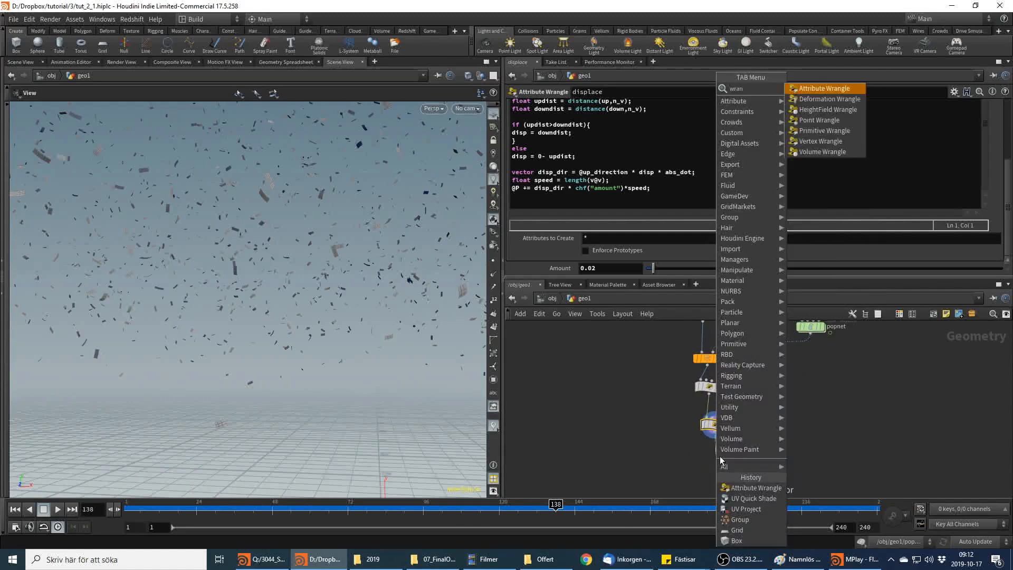
key(Return)
key(F2)
text(rest)
key(Return)
click(728, 454)
Enter the code "v@rest2 = v@pnt_rest + v@prim_rest;" in the rest wrangle
click(640, 200)
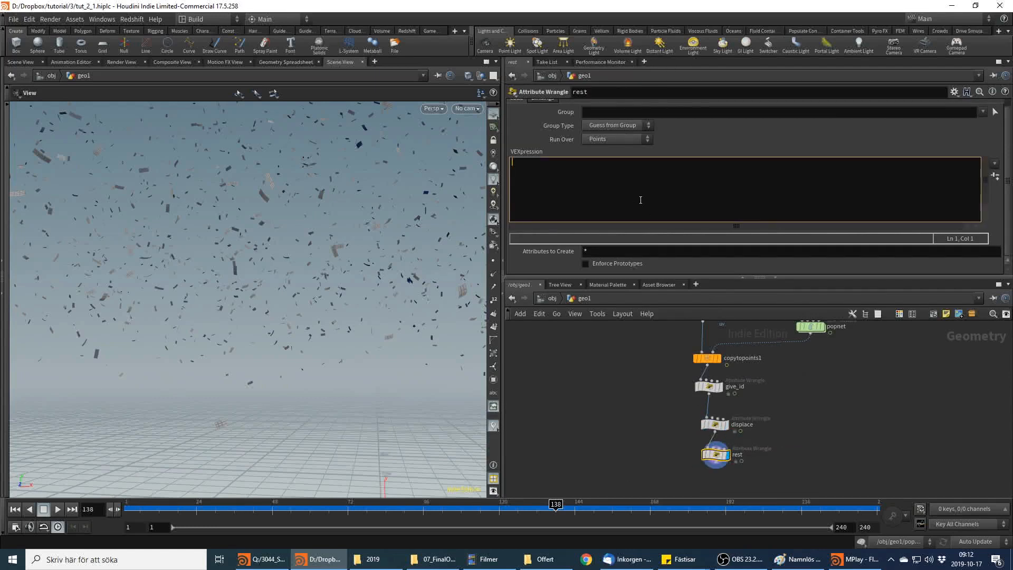
text(v@rest2 = v@pnt_rest + v@primrest)
key(Left)
key(Left)
key(Left)
key(Left)
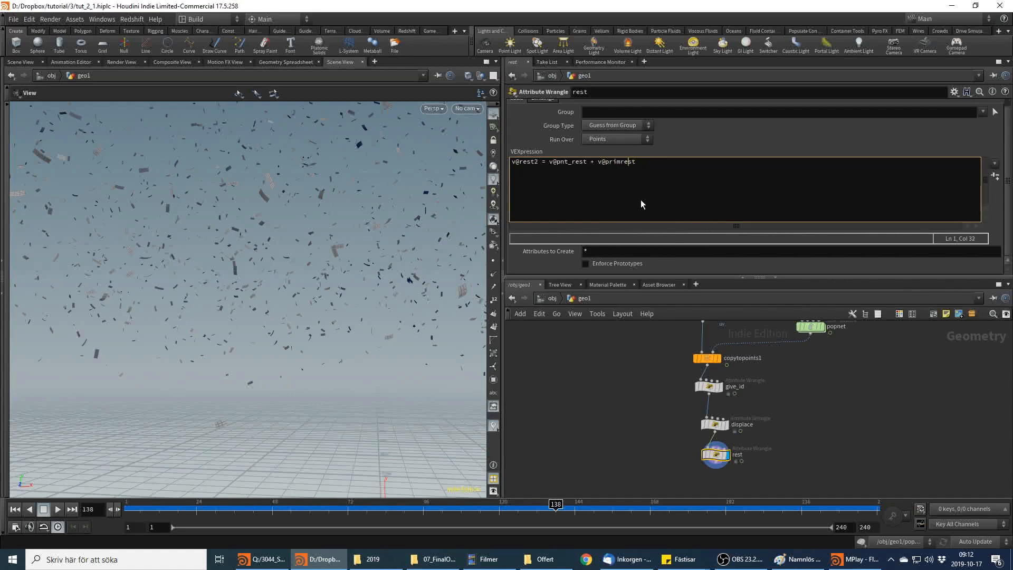
text(_)
key(End)
text(;)
Filter the geometry spreadsheet's attributes to "*rest*" and correct v@prim_rest to v@primrest in the rest code
click(284, 61)
text(*rest*)
key(Return)
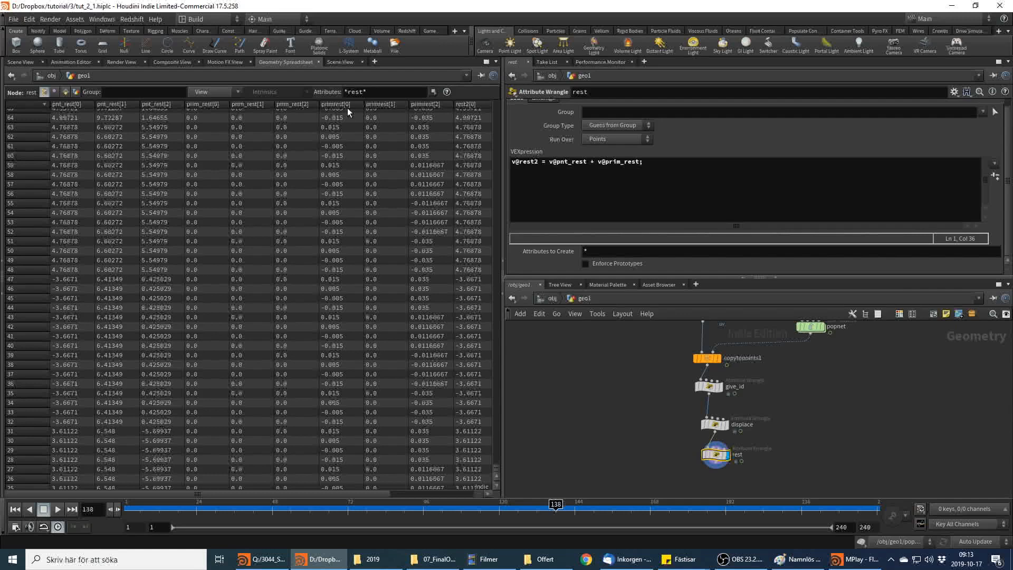
click(626, 163)
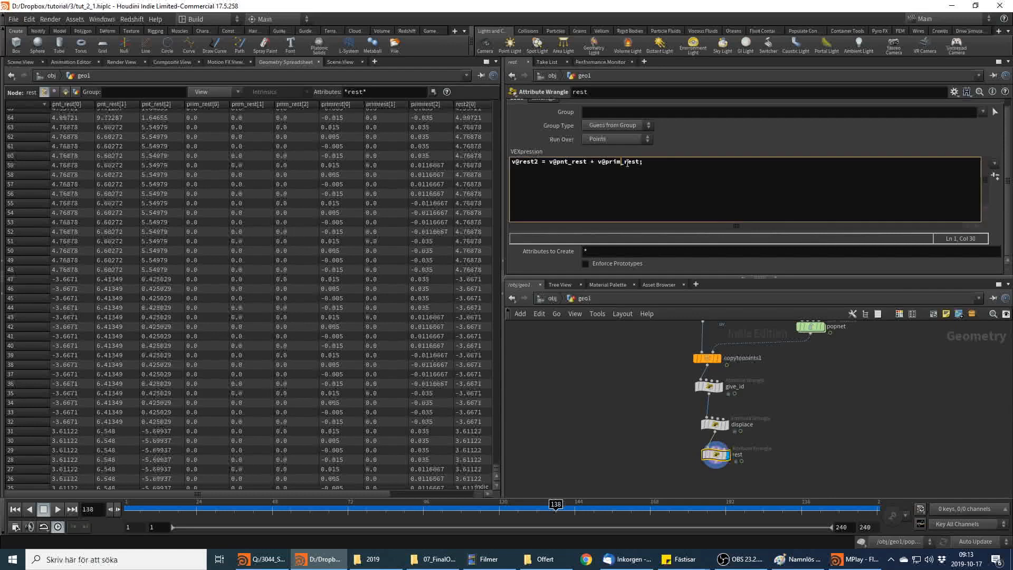
key(Delete)
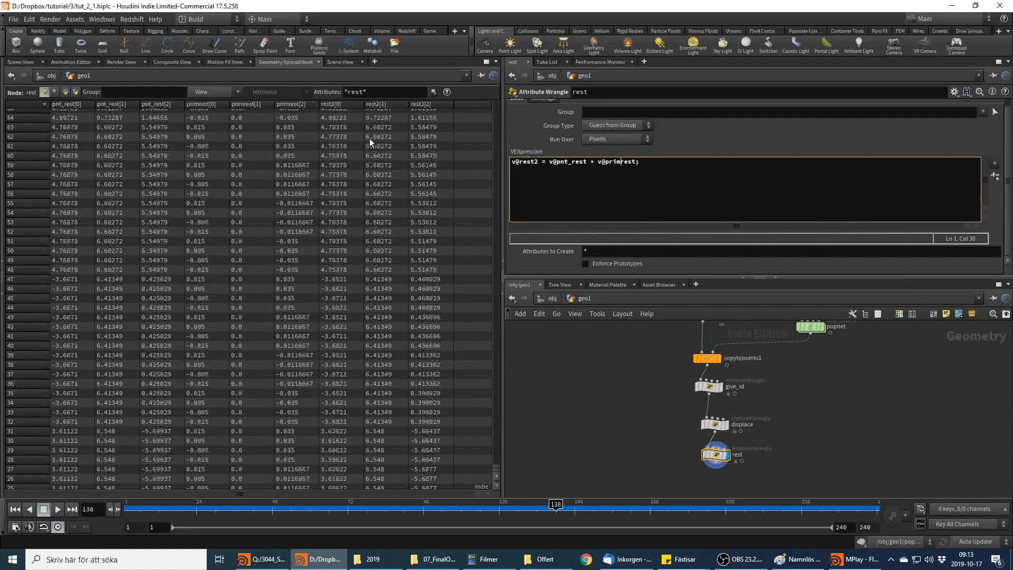
Compare the pnt_rest, primrest and rest2 values across the points in the geometry spreadsheet
scroll(404, 232, down, 3)
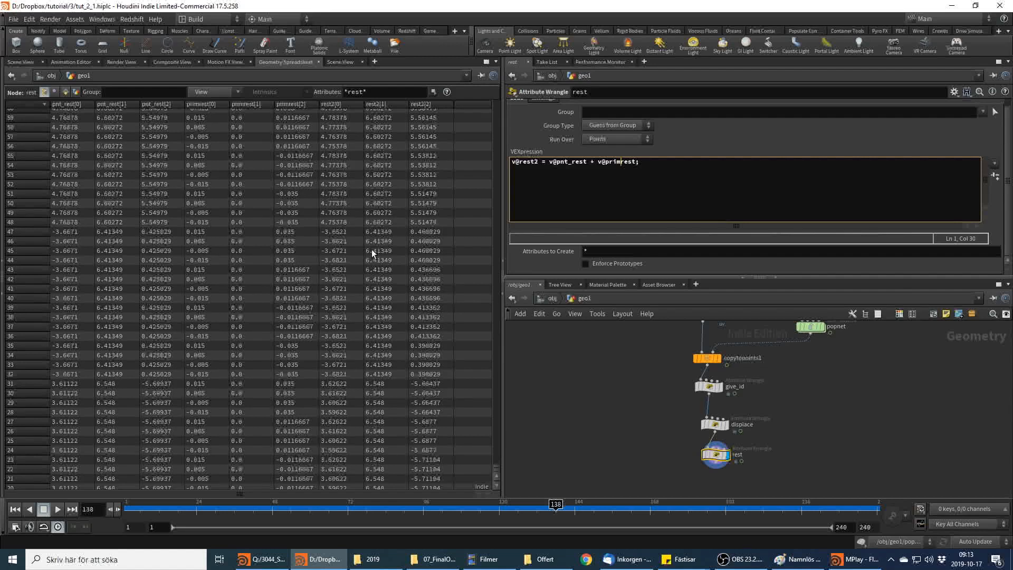
scroll(227, 203, up, 1)
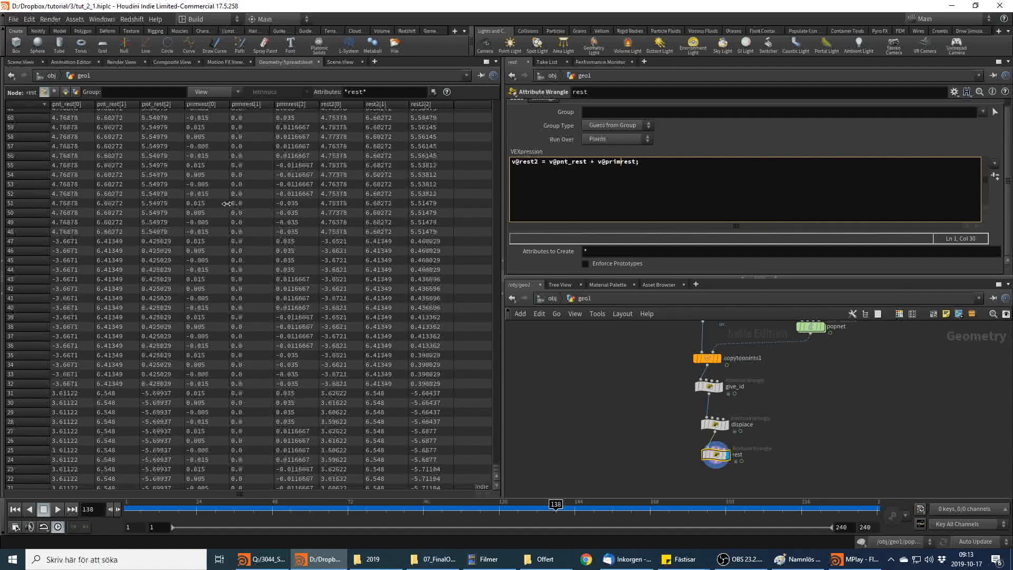
click(285, 207)
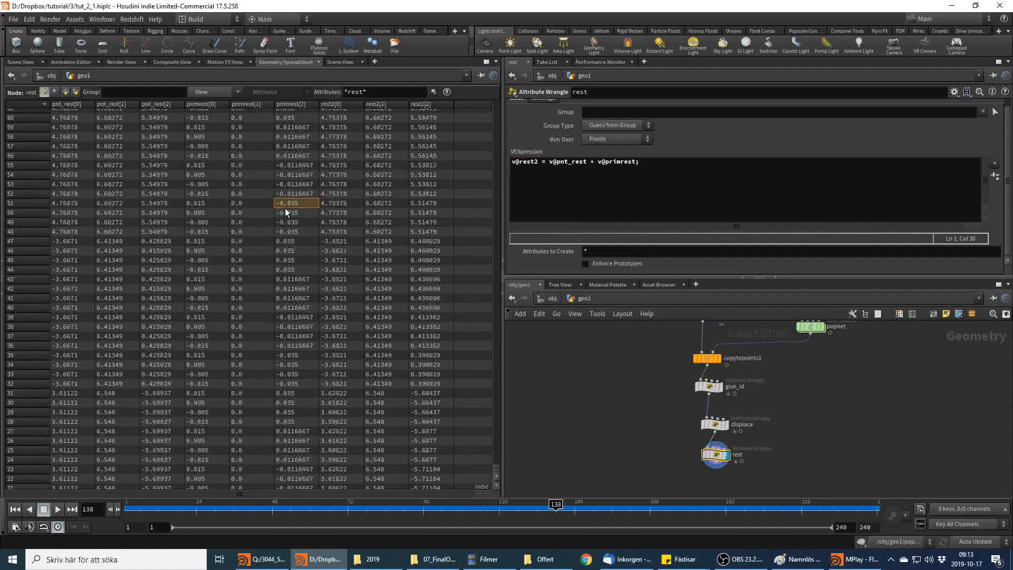
click(213, 203)
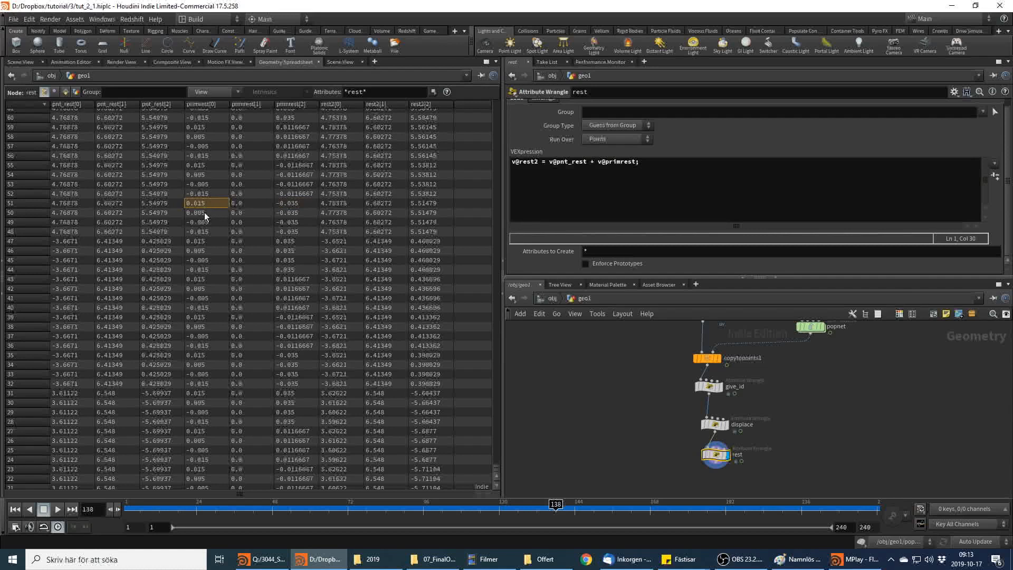
click(290, 224)
click(383, 222)
click(205, 212)
scroll(140, 181, up, 11)
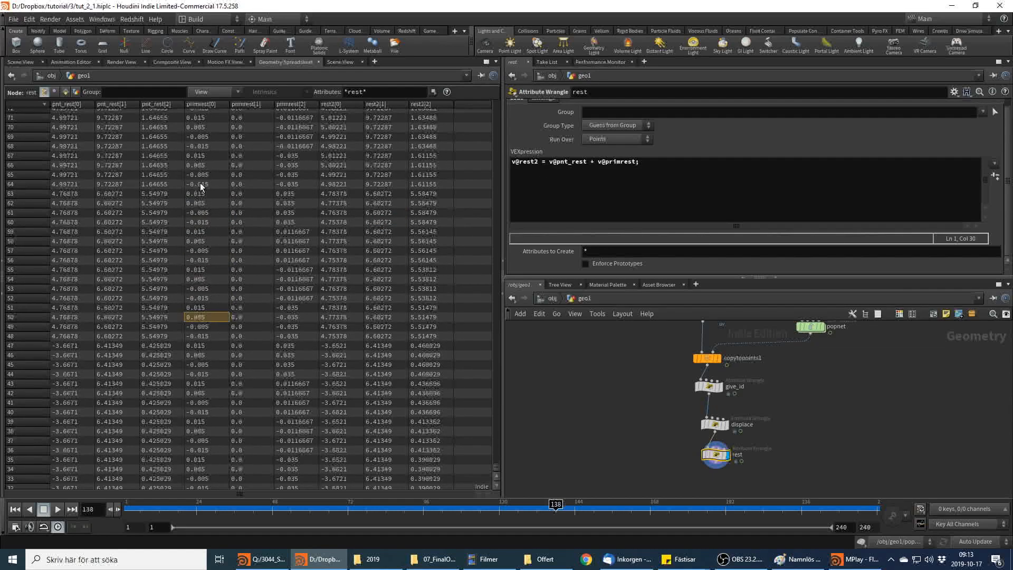
scroll(333, 188, up, 3)
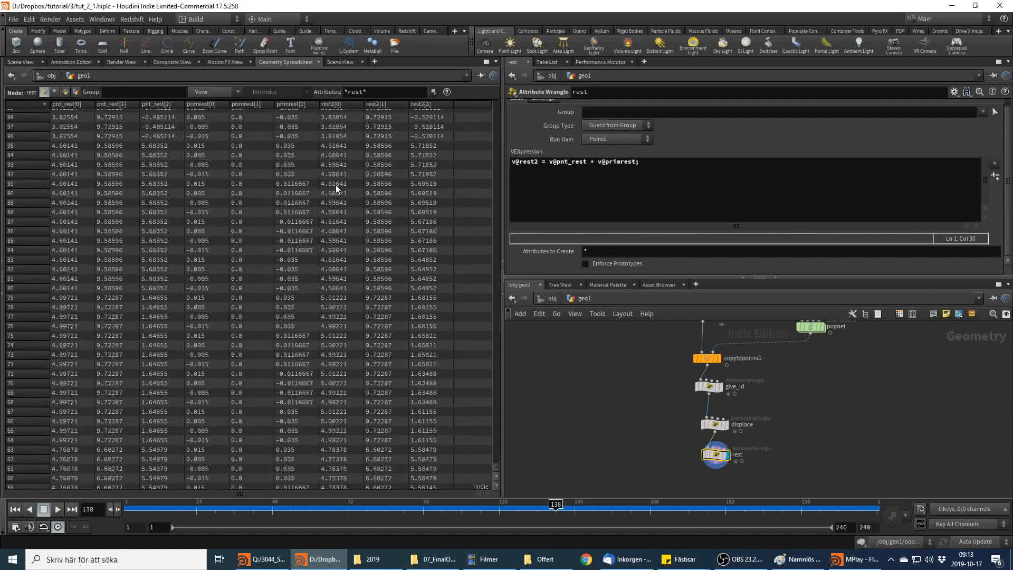
scroll(338, 182, down, 2)
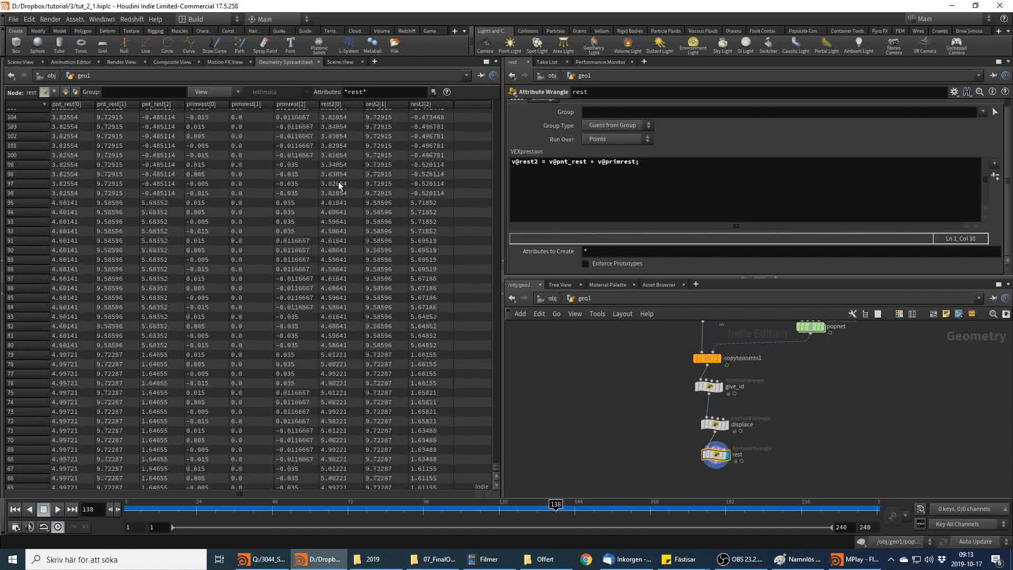
scroll(345, 395, down, 2)
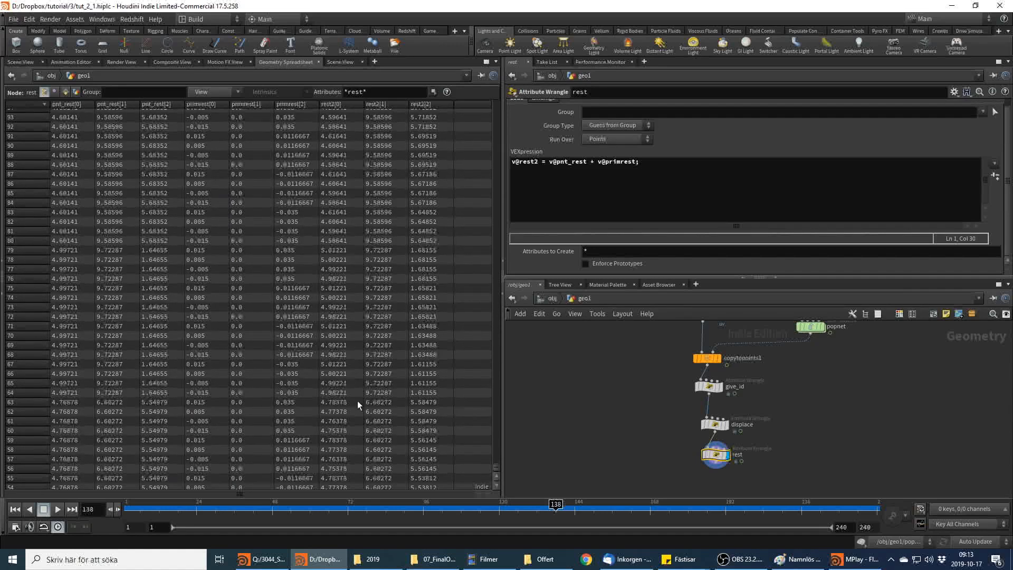
scroll(336, 357, up, 1)
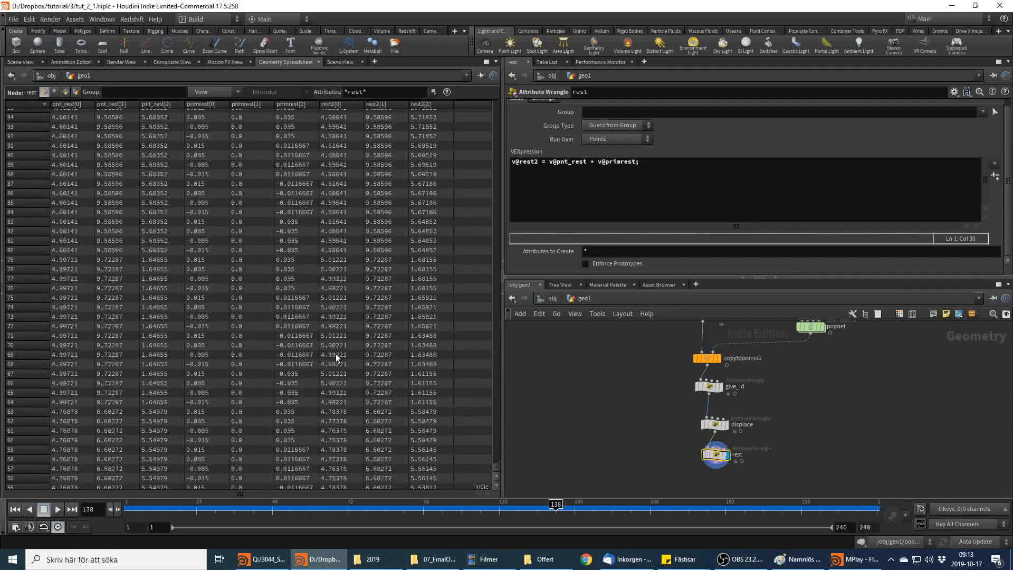
scroll(338, 277, up, 2)
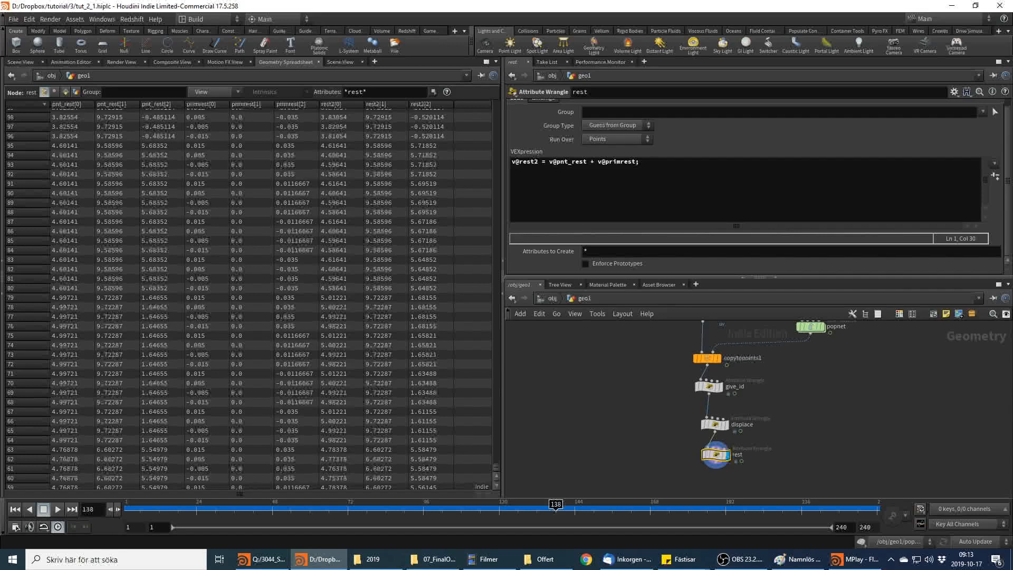
Return to the shaded confetti scene view and add a Trail node below the rest wrangle
click(23, 62)
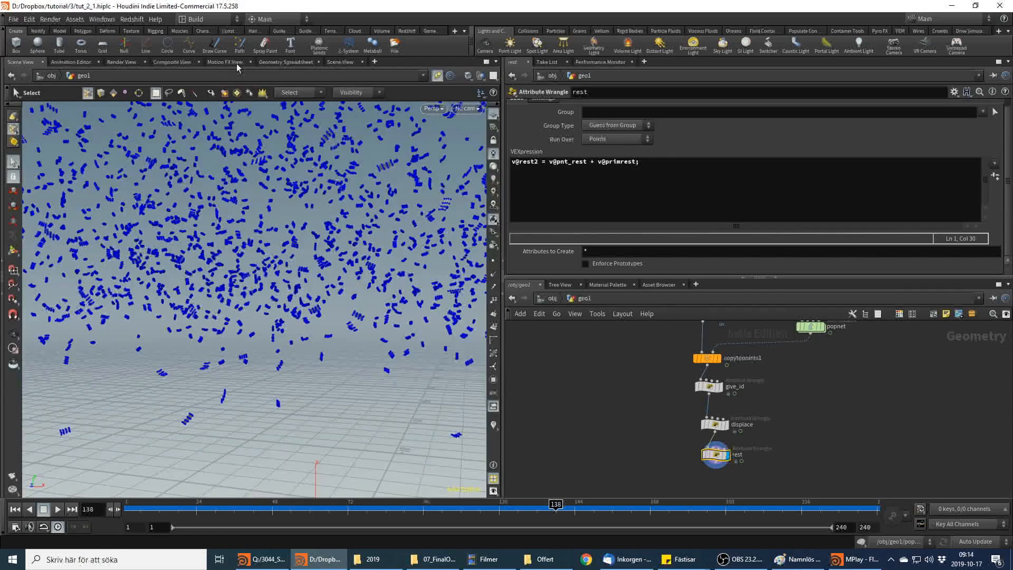
click(343, 62)
middle_drag(819, 435, 809, 397)
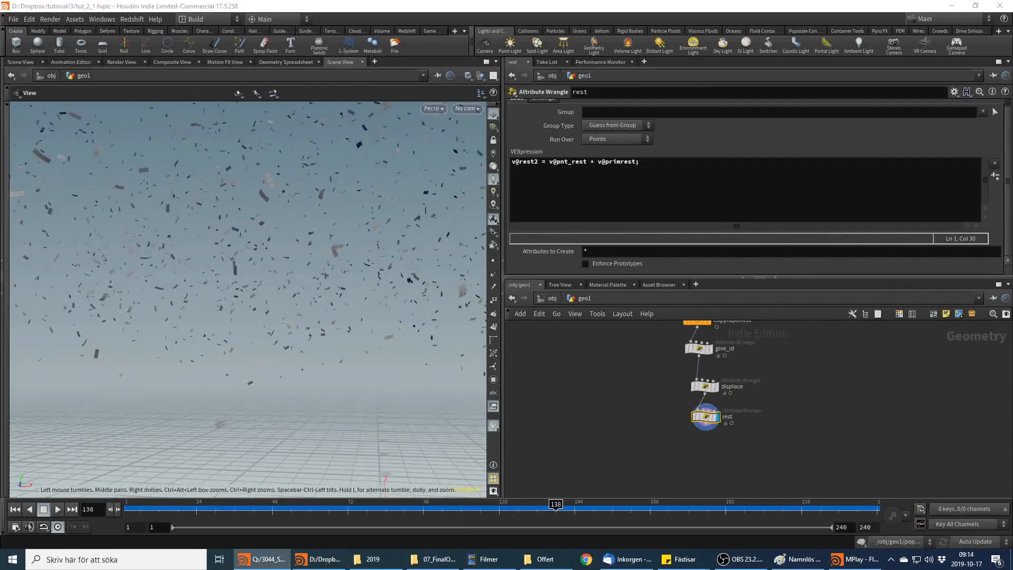
click(711, 430)
key(Tab)
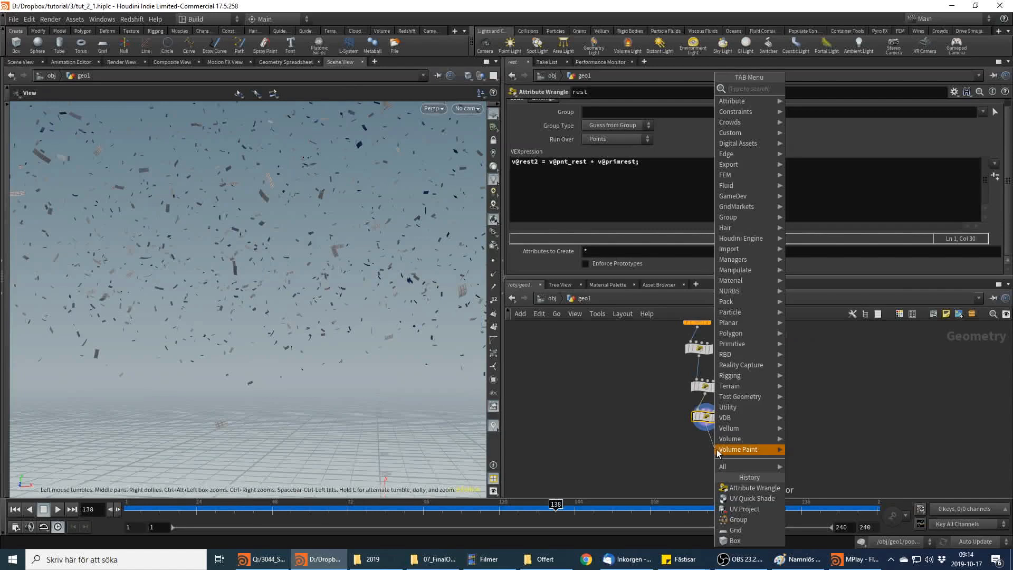
mouse_move(718, 452)
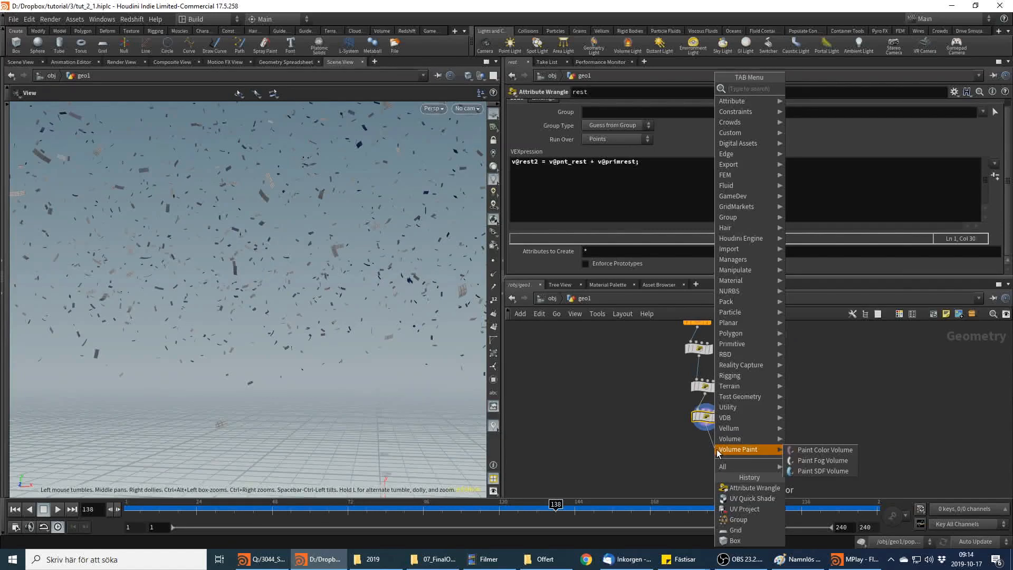
text(trai)
key(Return)
click(718, 452)
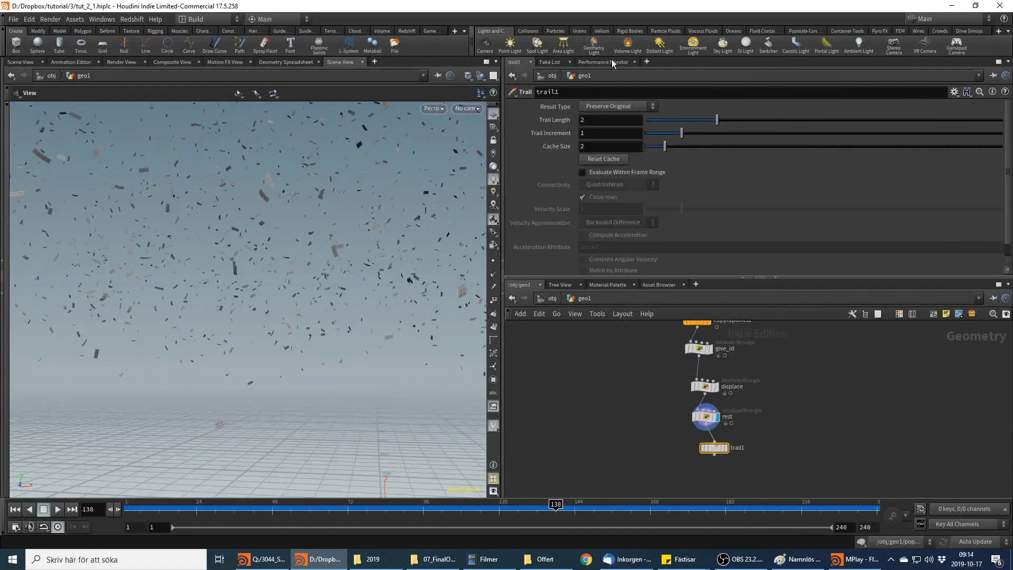
Set the Trail node's result type to Compute Velocity, display its output, and scrub the animation to frame 175
click(615, 107)
click(628, 151)
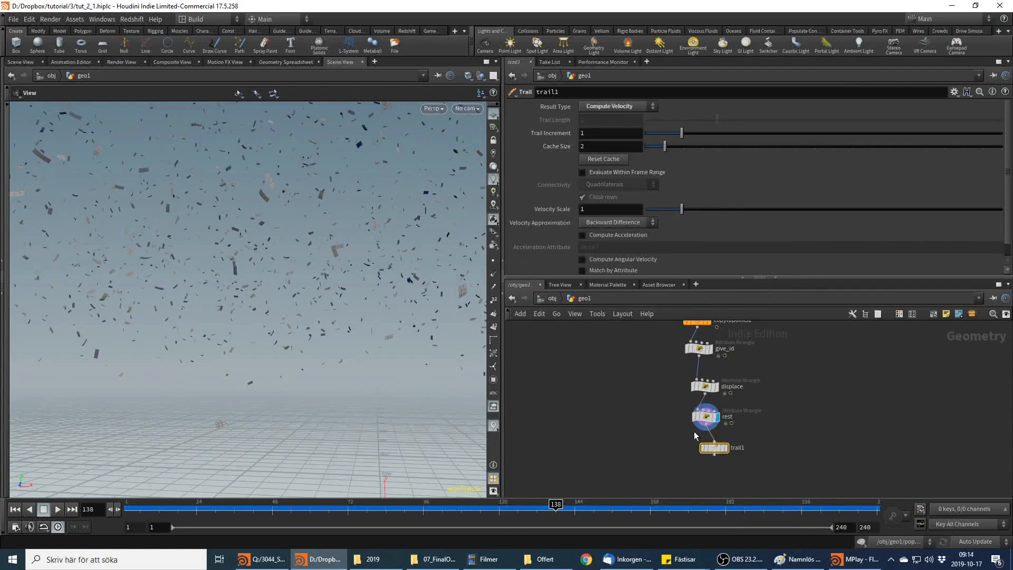
click(724, 448)
click(266, 558)
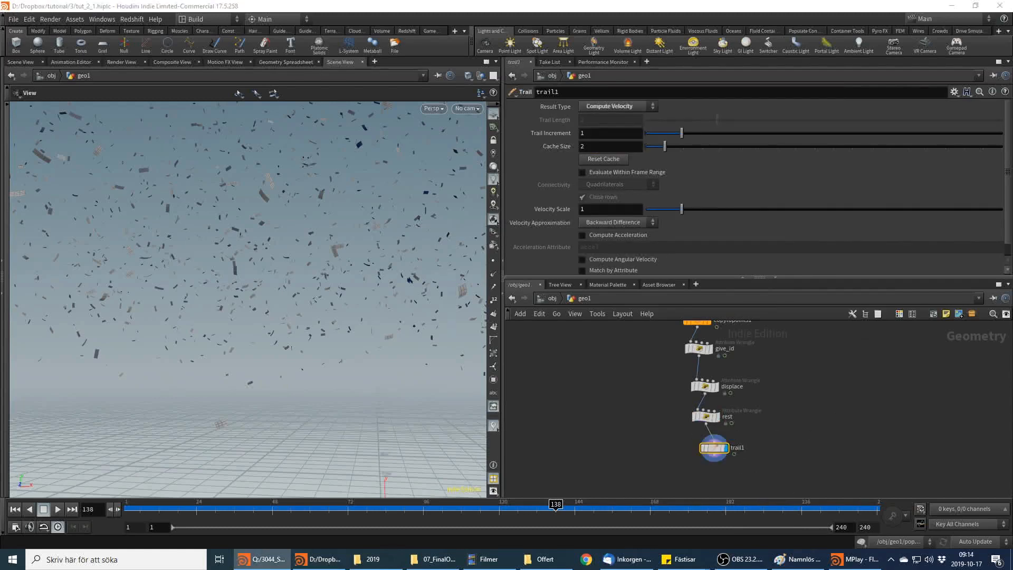
drag(516, 512, 672, 516)
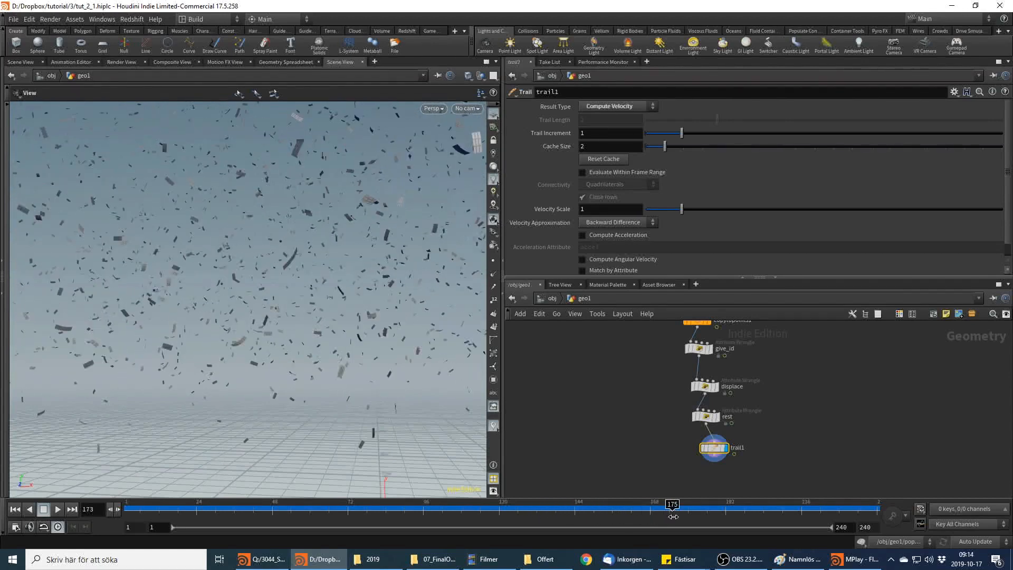
key(alt+Tab)
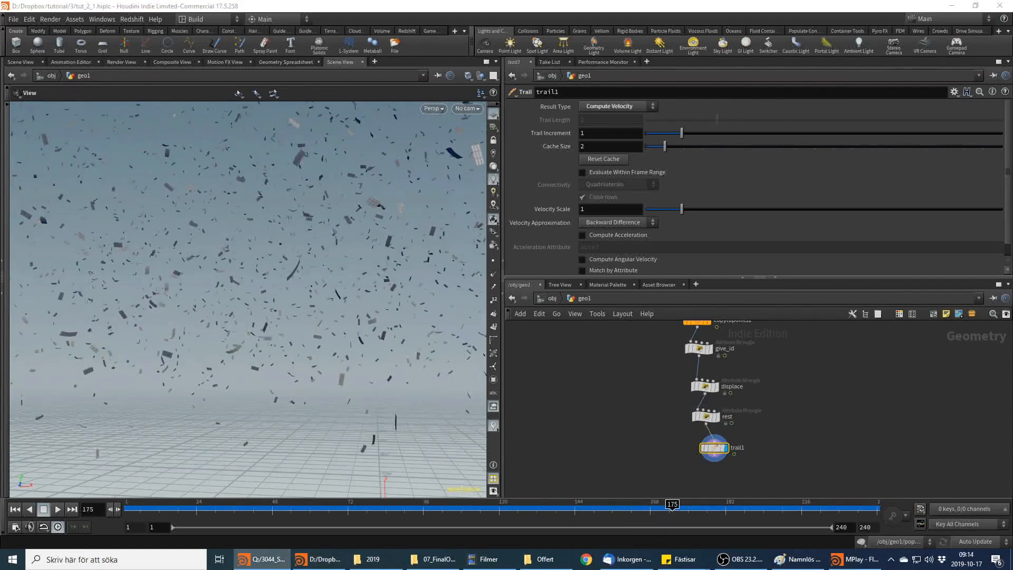
Add a Subdivide node below trail1 and display its output
click(726, 461)
key(Tab)
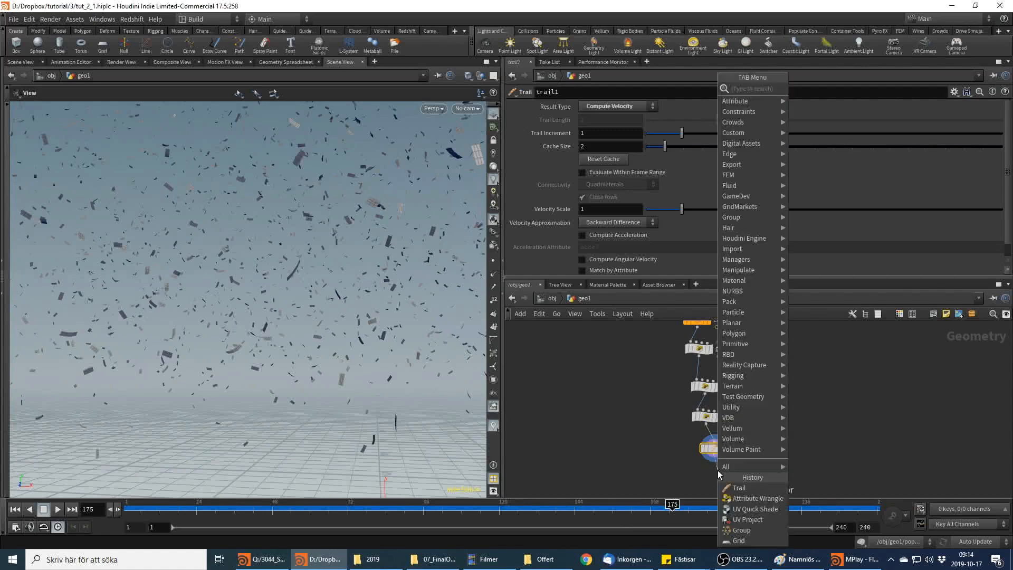
key(Escape)
click(718, 470)
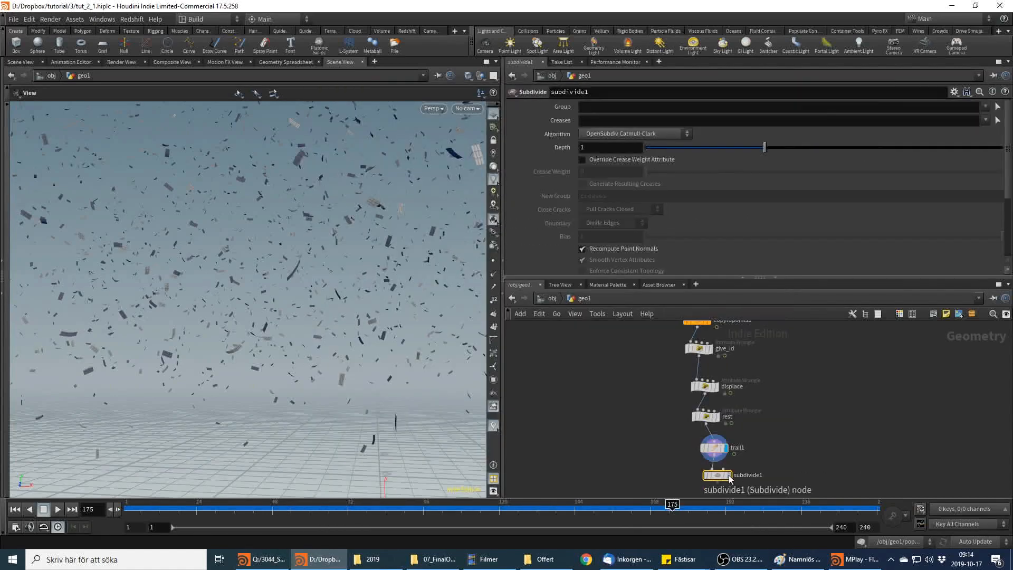
click(731, 477)
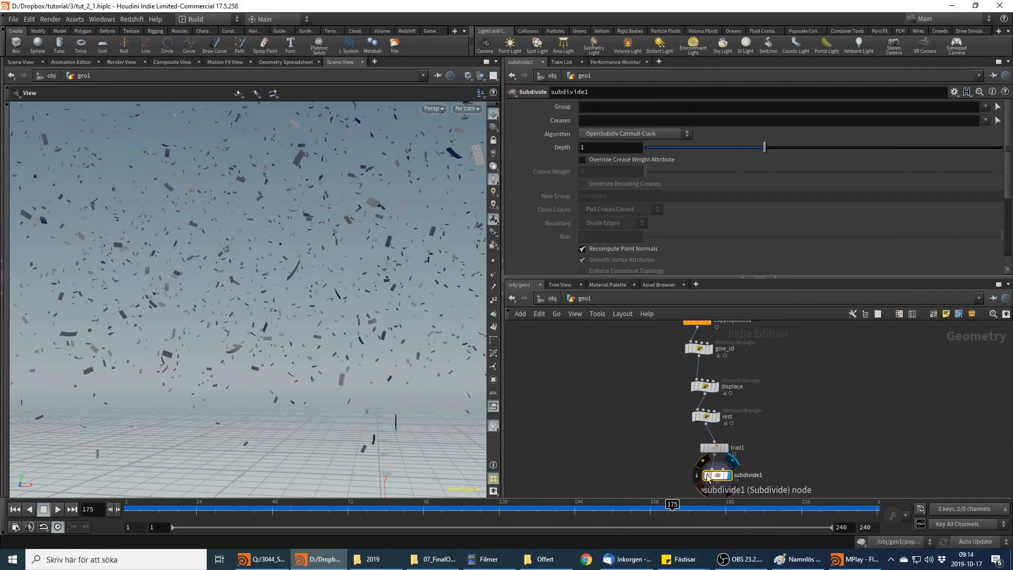
drag(300, 205, 303, 217)
right_drag(303, 218, 316, 327)
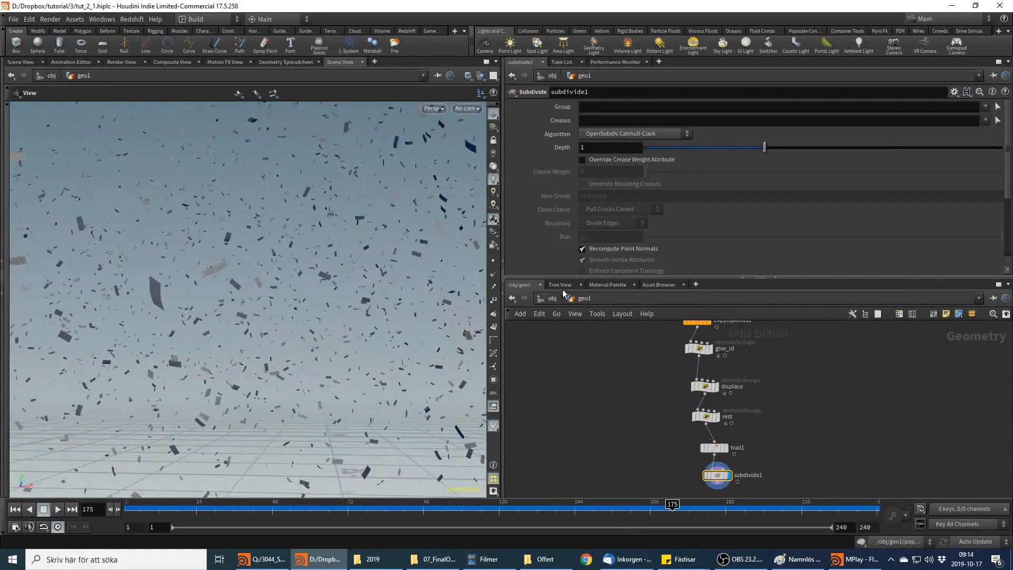
Try a Subdivide depth of 2 while scrubbing the animation, and return the depth to 1
click(611, 147)
text(2)
key(Return)
drag(375, 507, 430, 508)
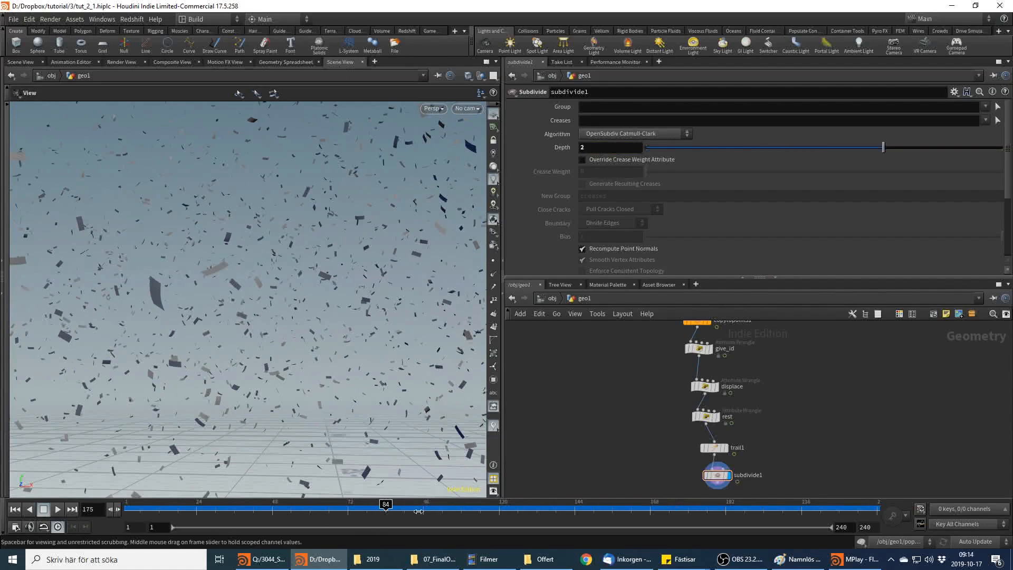
click(595, 148)
text(1)
key(Return)
Add a Normal node below subdivide1 and display its output
middle_drag(623, 405, 566, 337)
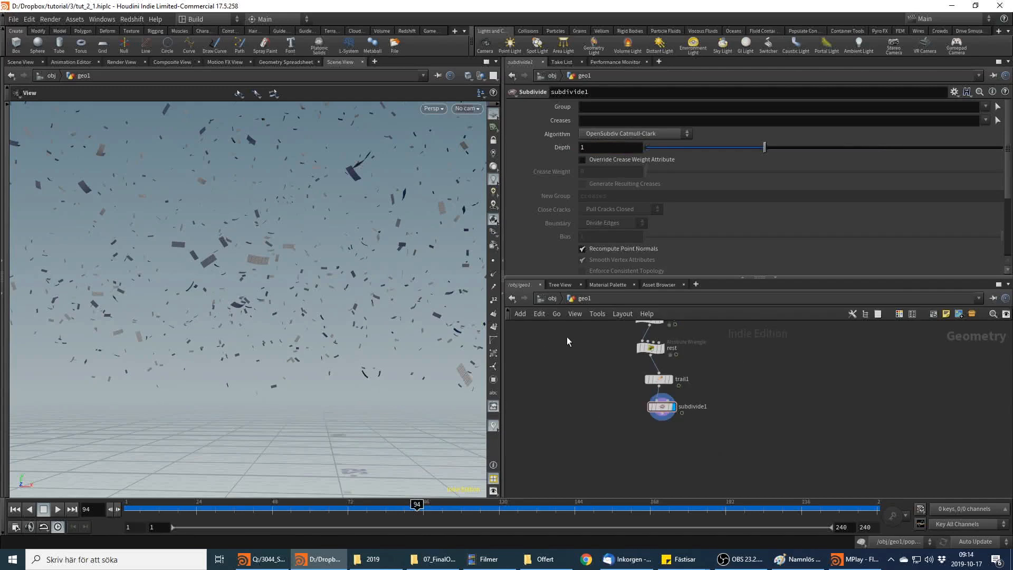
key(alt+Tab)
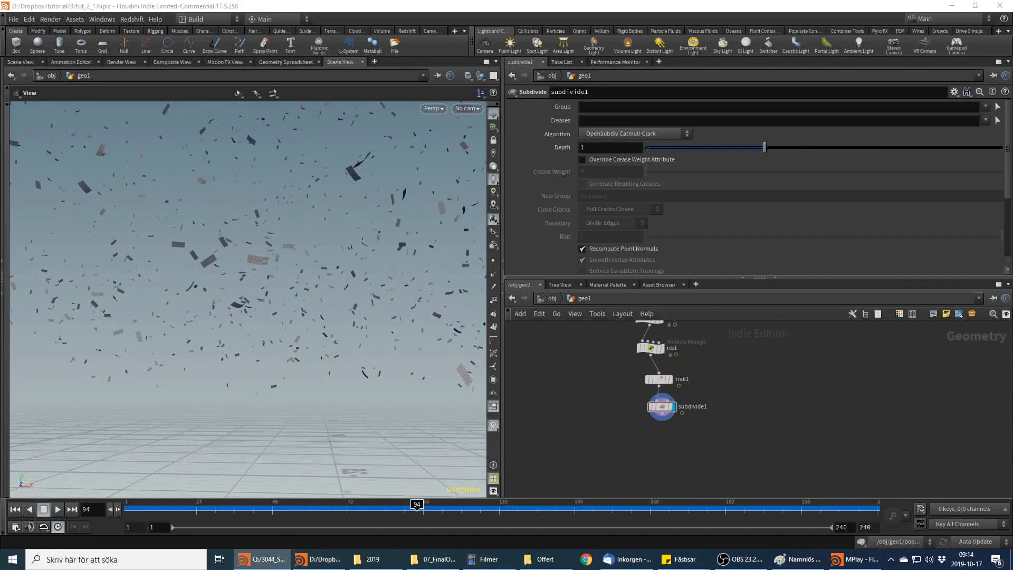
key(alt+Tab)
key(Tab)
key(Escape)
key(Tab)
mouse_move(667, 439)
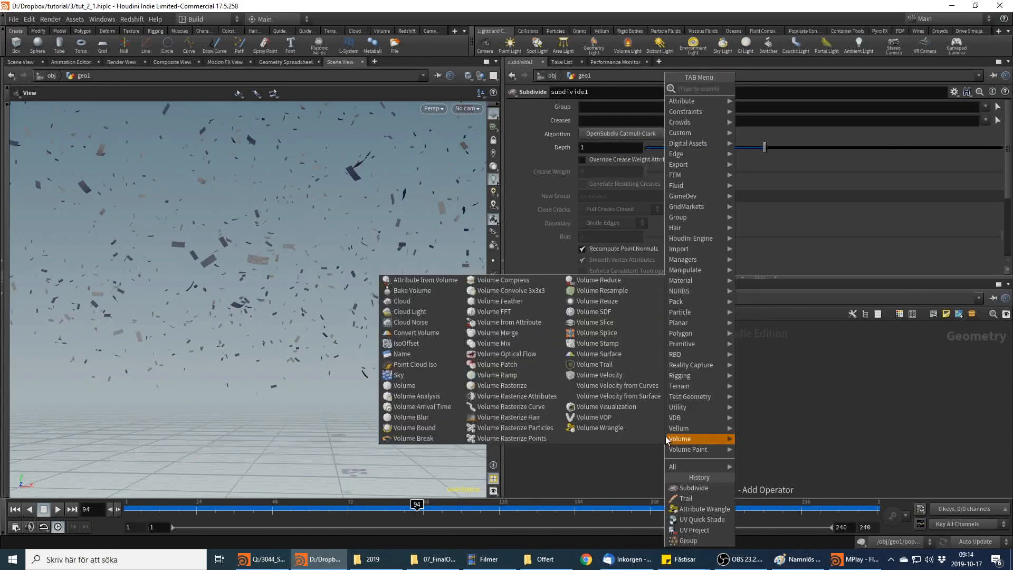
text(n)
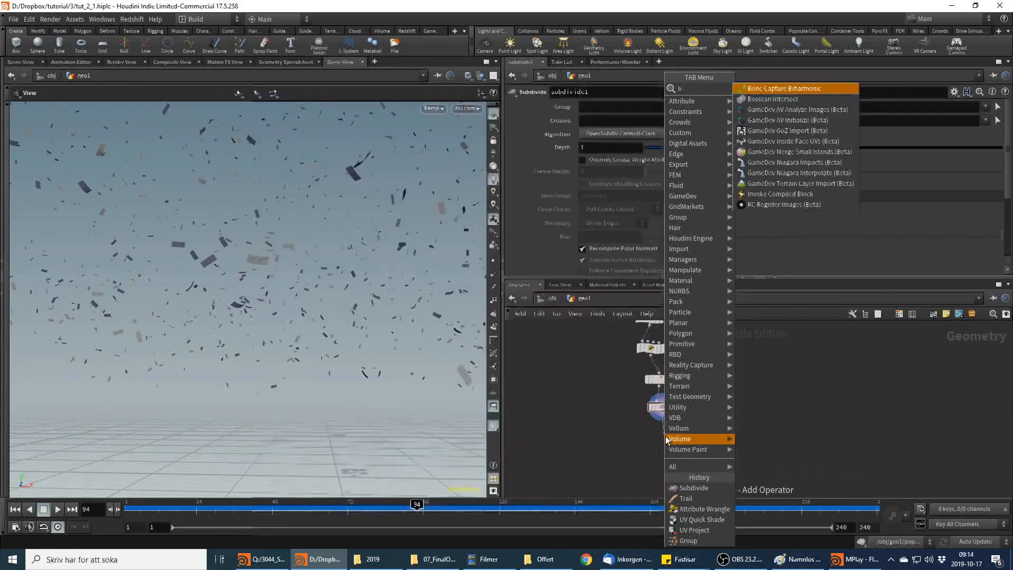
text(or)
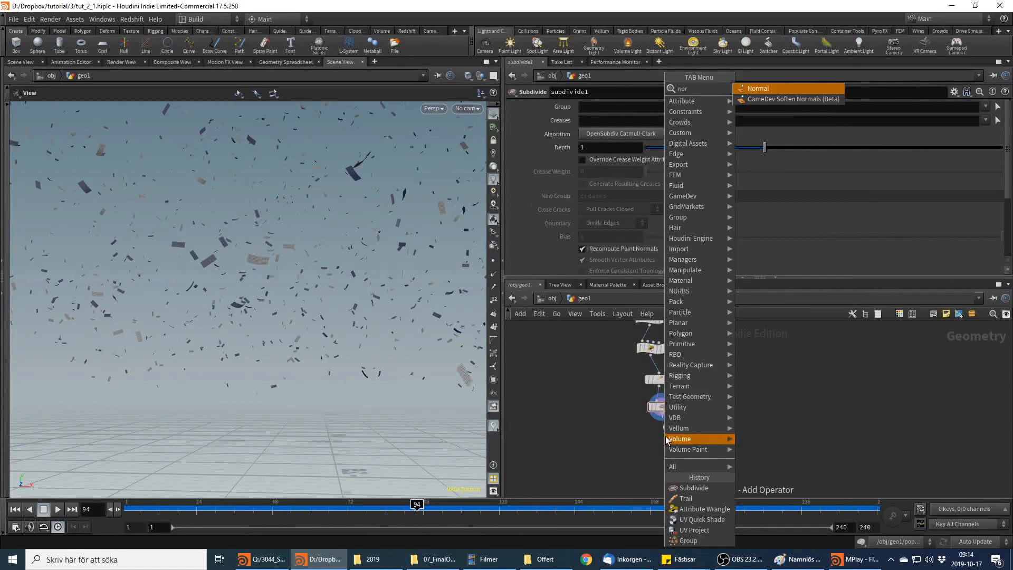
key(Return)
click(677, 437)
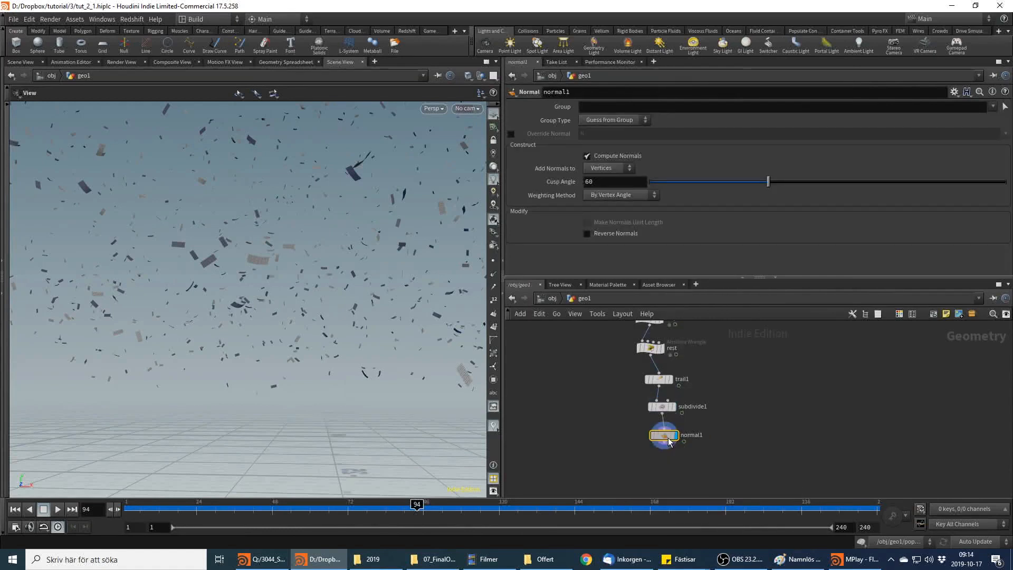
Examine the subdivided confetti from several angles and at different frames of the animation
drag(389, 516, 603, 518)
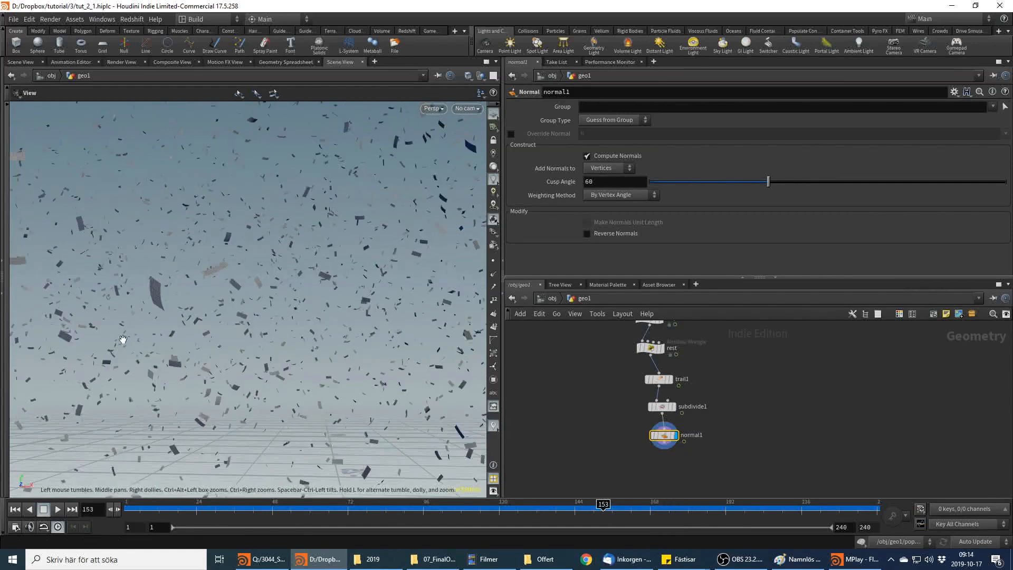
right_drag(296, 303, 249, 277)
drag(249, 276, 251, 343)
right_drag(250, 343, 203, 278)
drag(204, 278, 183, 306)
right_drag(183, 305, 282, 307)
drag(318, 510, 546, 510)
Try to make a flipbook of the confetti animation over frames 1 to 240
click(6, 469)
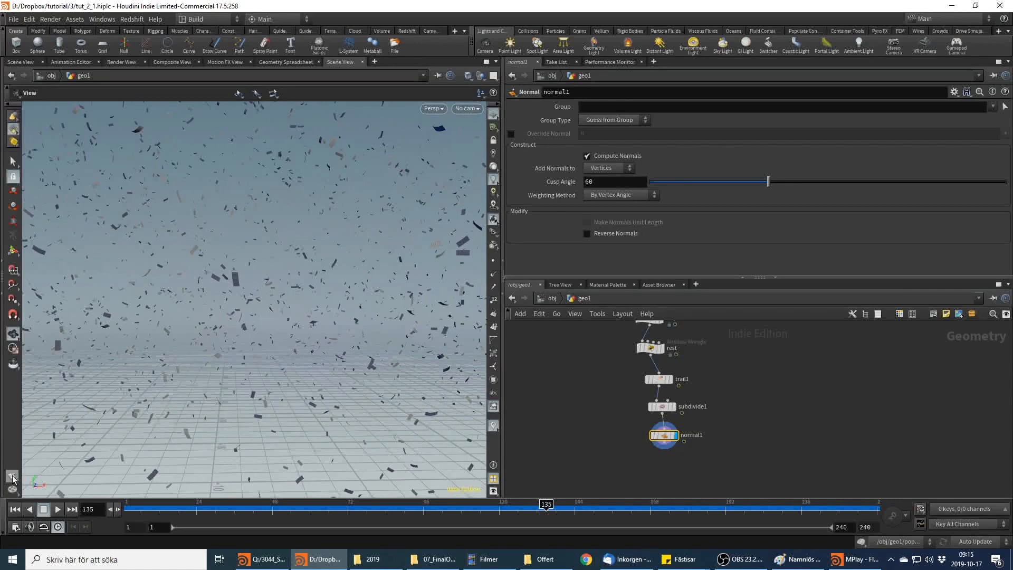
click(13, 477)
click(175, 529)
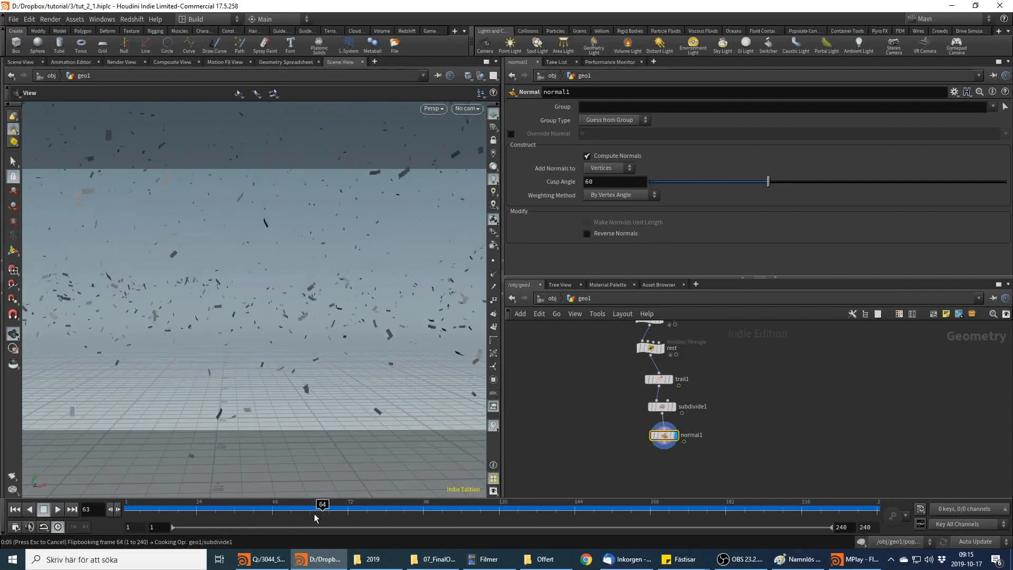
key(Escape)
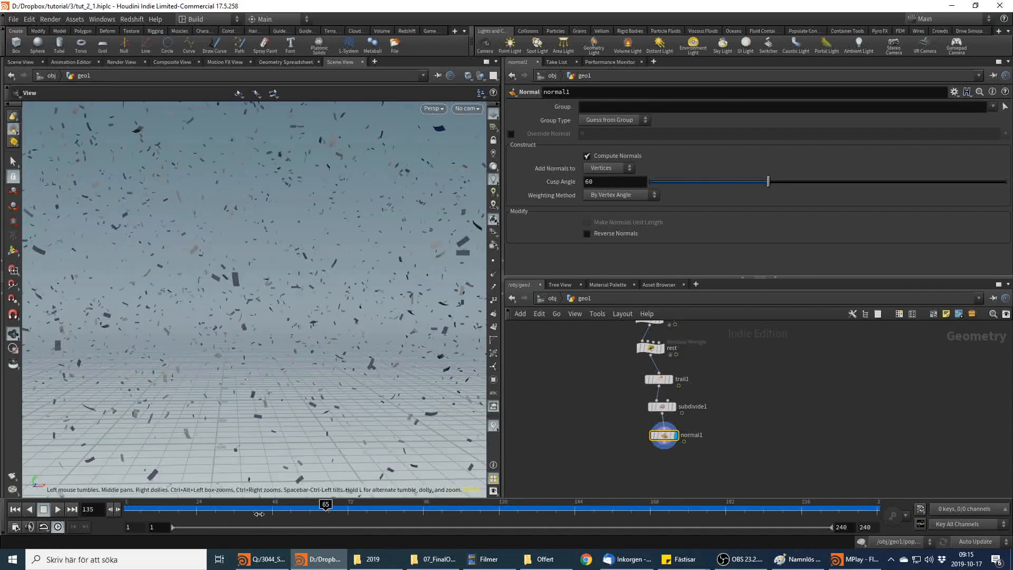
Extend the end frame of the timeline to 500
double_click(844, 527)
text(5)
key(Escape)
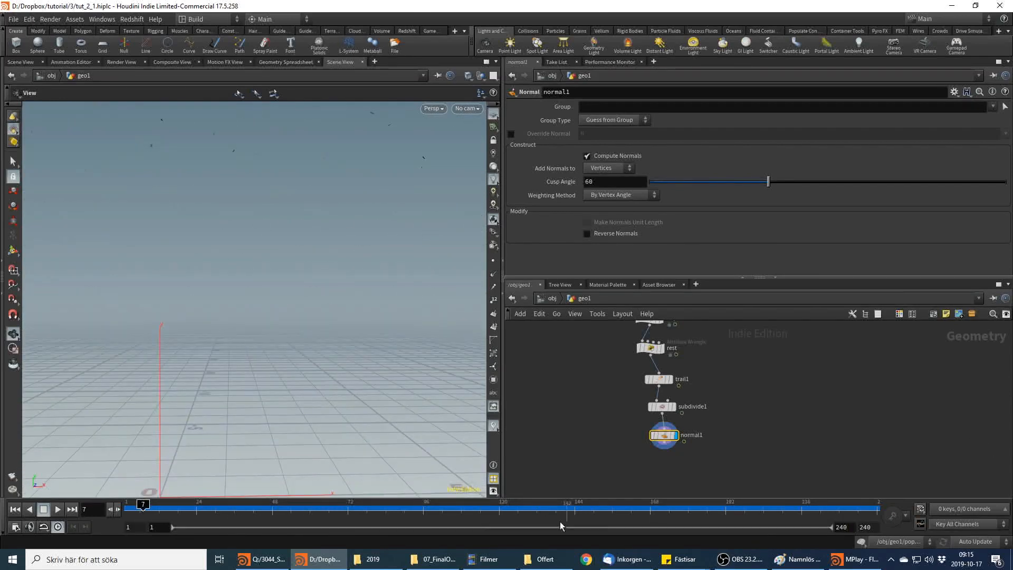
double_click(876, 527)
text(500)
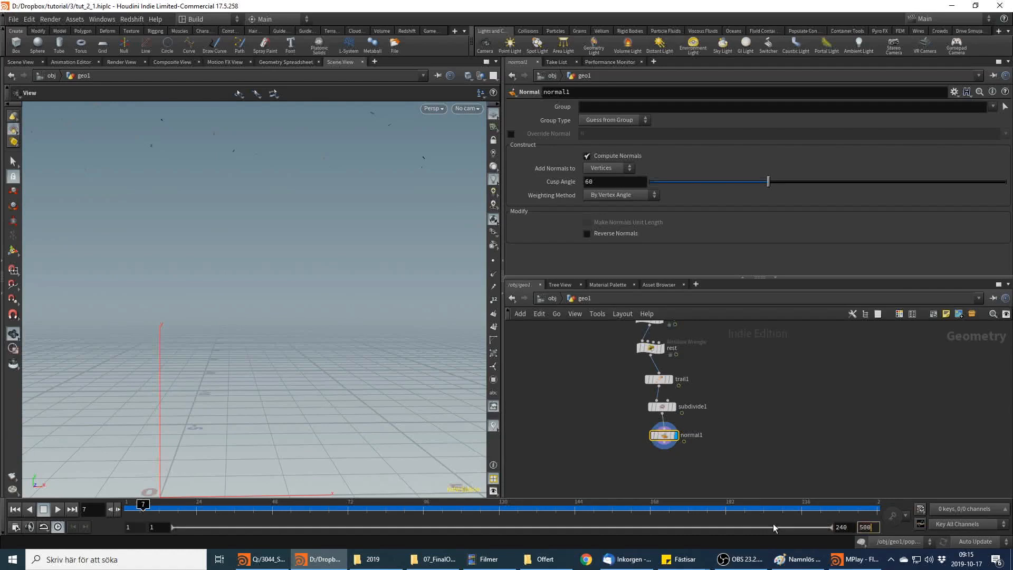
key(Return)
Display the output of trail1, and play and scrub the confetti animation across the extended frame range
click(458, 507)
click(58, 509)
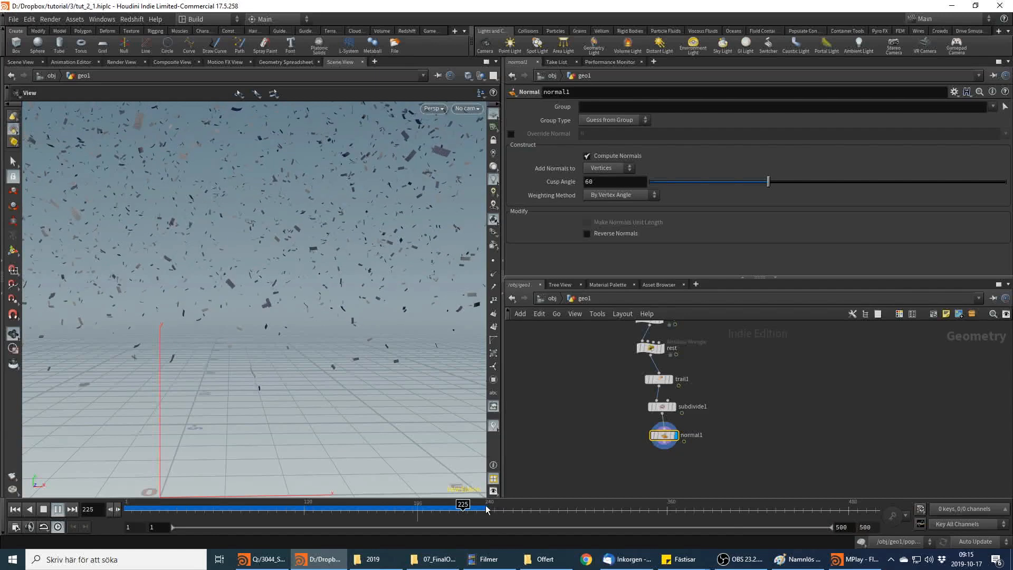
click(670, 379)
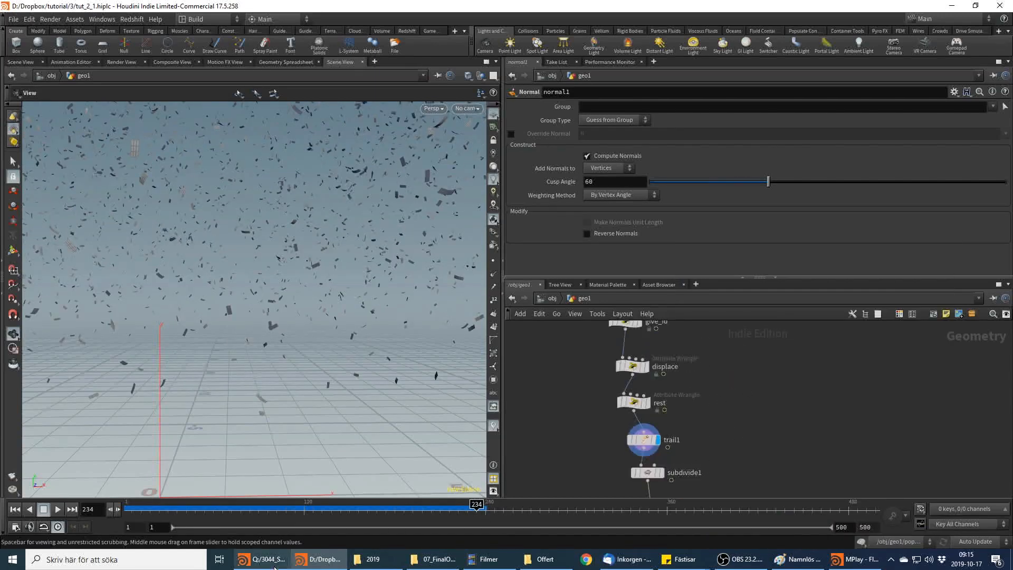
click(812, 512)
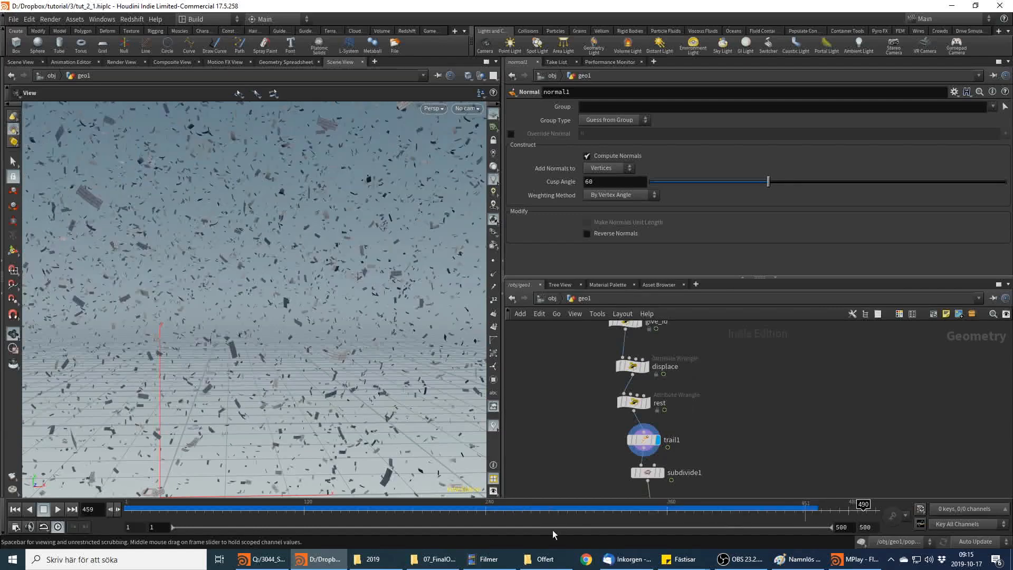
click(609, 508)
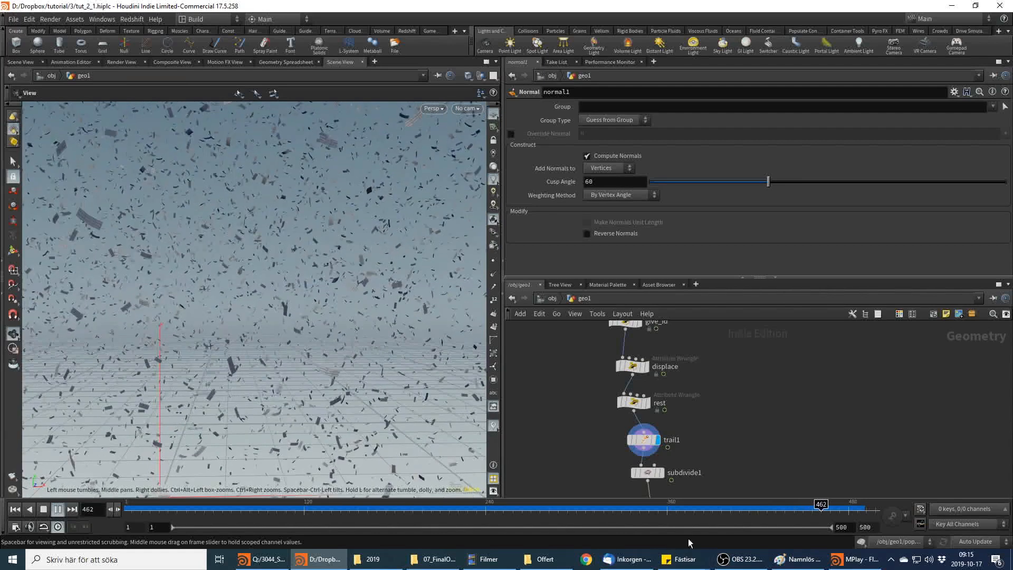
drag(607, 515, 675, 516)
drag(260, 504, 307, 504)
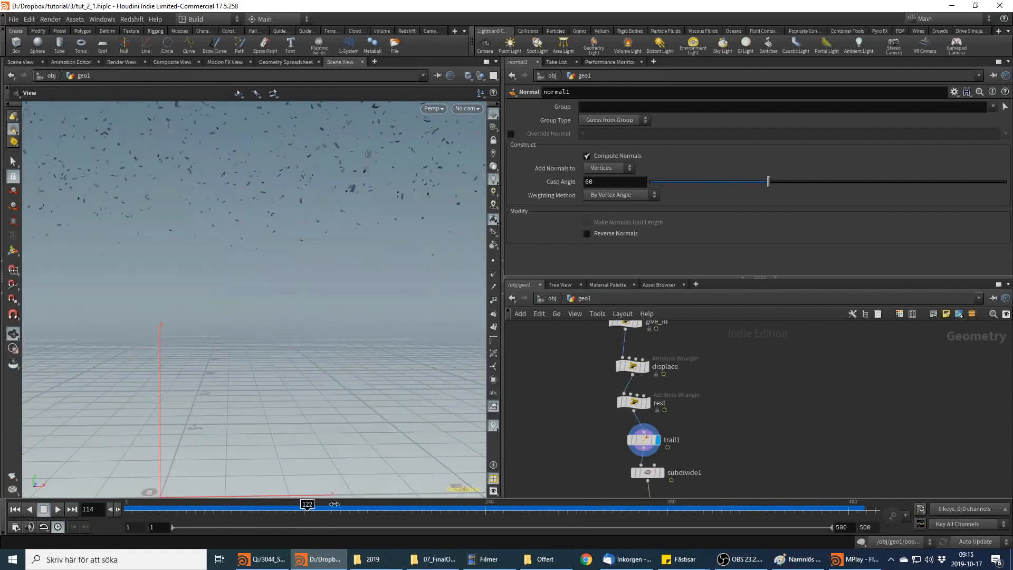